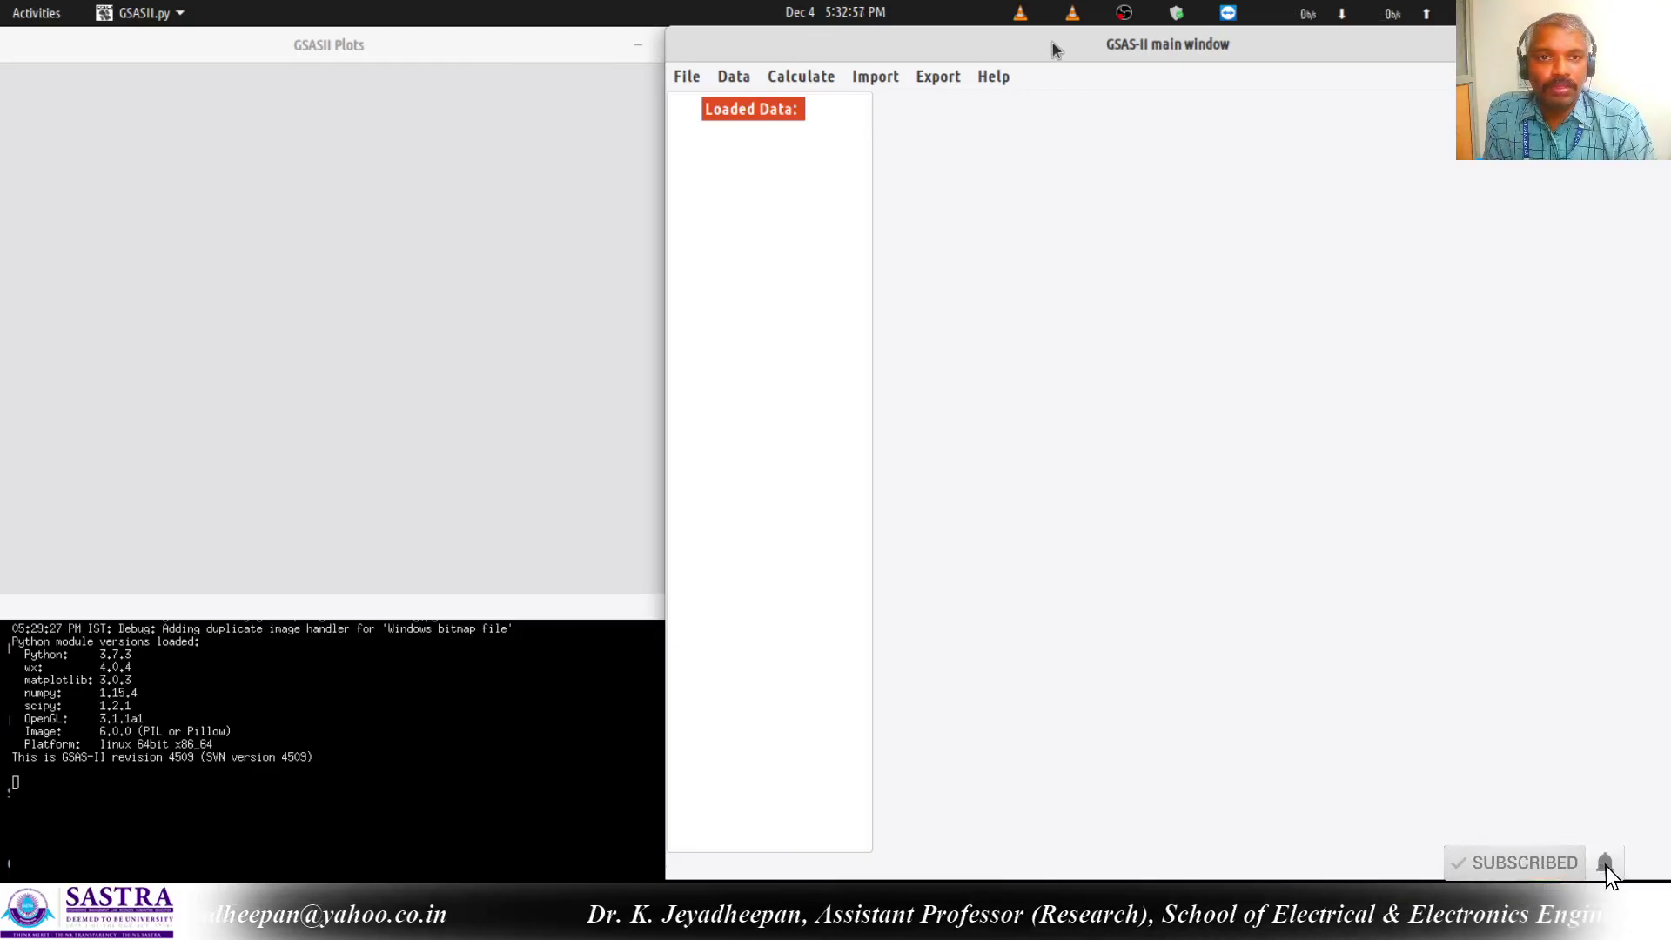
# Place the bash console window beneath the plots window and bring the GSAS-II main window to the front.
pyautogui.click(467, 50)
pyautogui.click(369, 671)
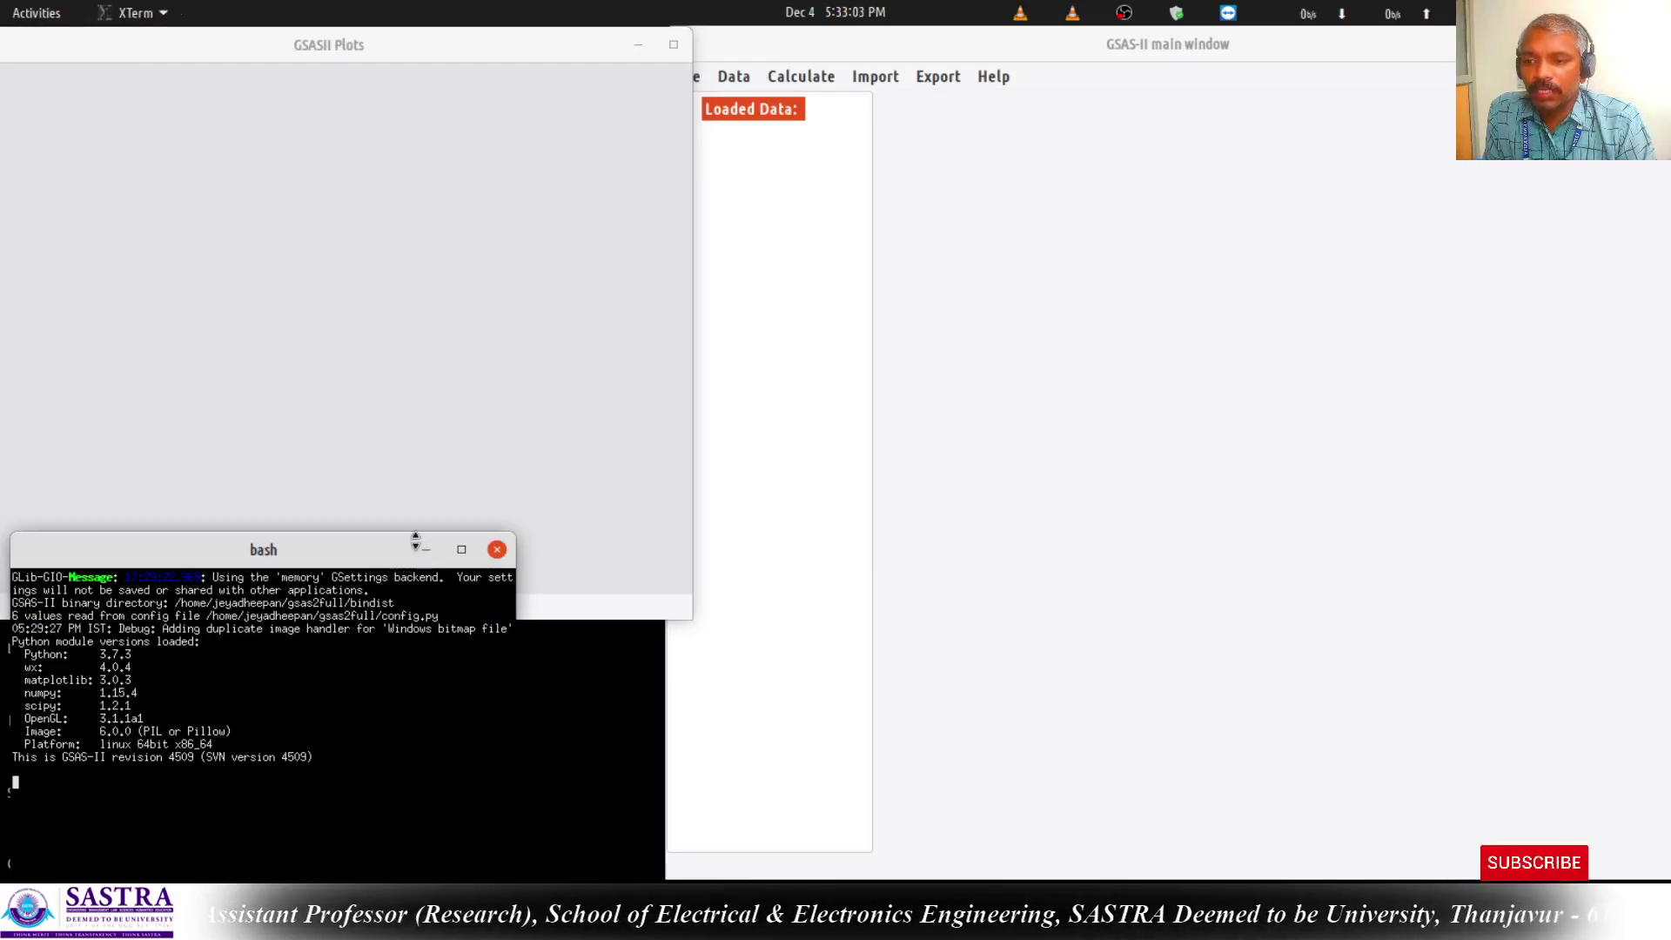
pyautogui.moveTo(365, 575); pyautogui.dragTo(355, 640)
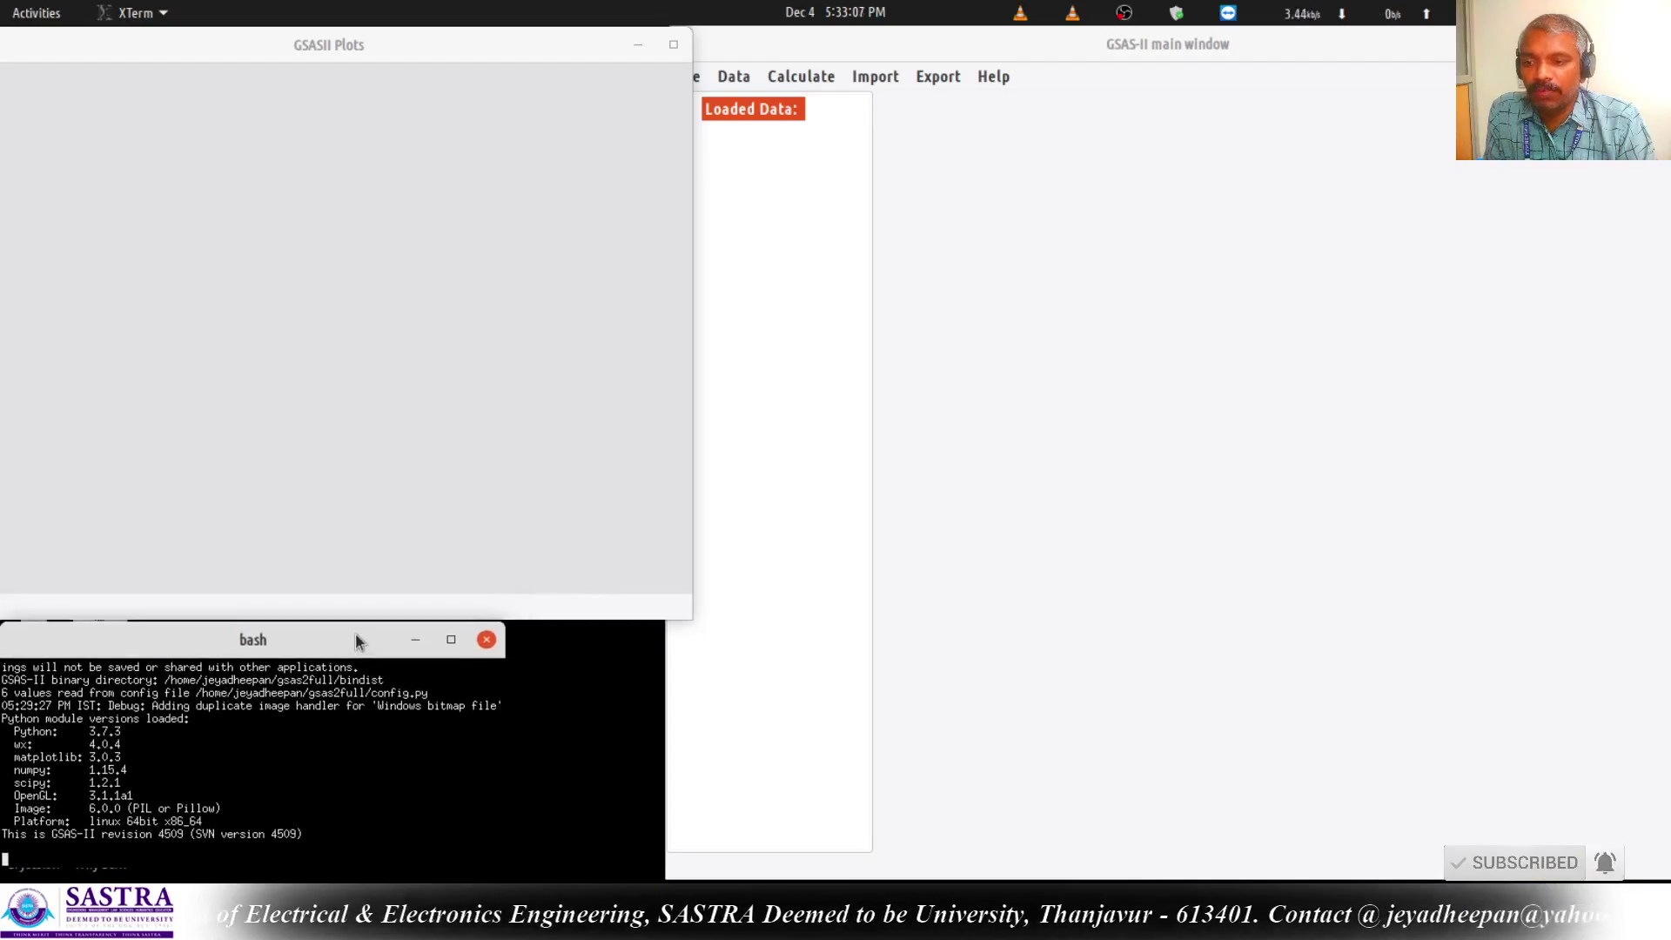
pyautogui.moveTo(331, 864); pyautogui.dragTo(333, 877)
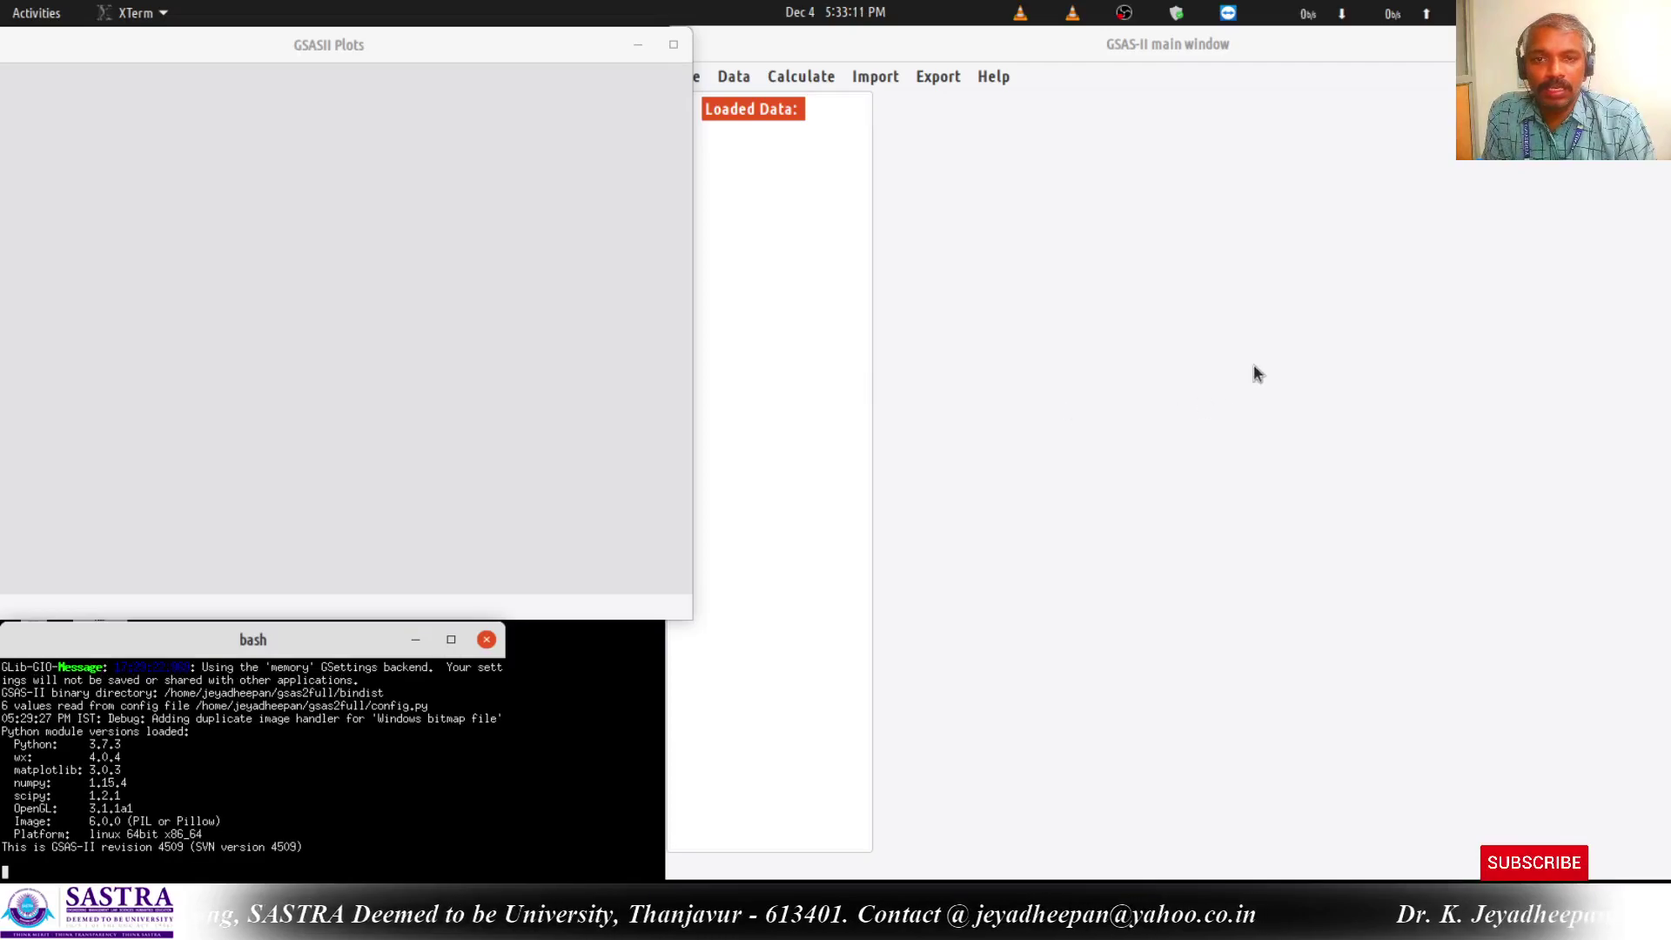
pyautogui.click(1313, 171)
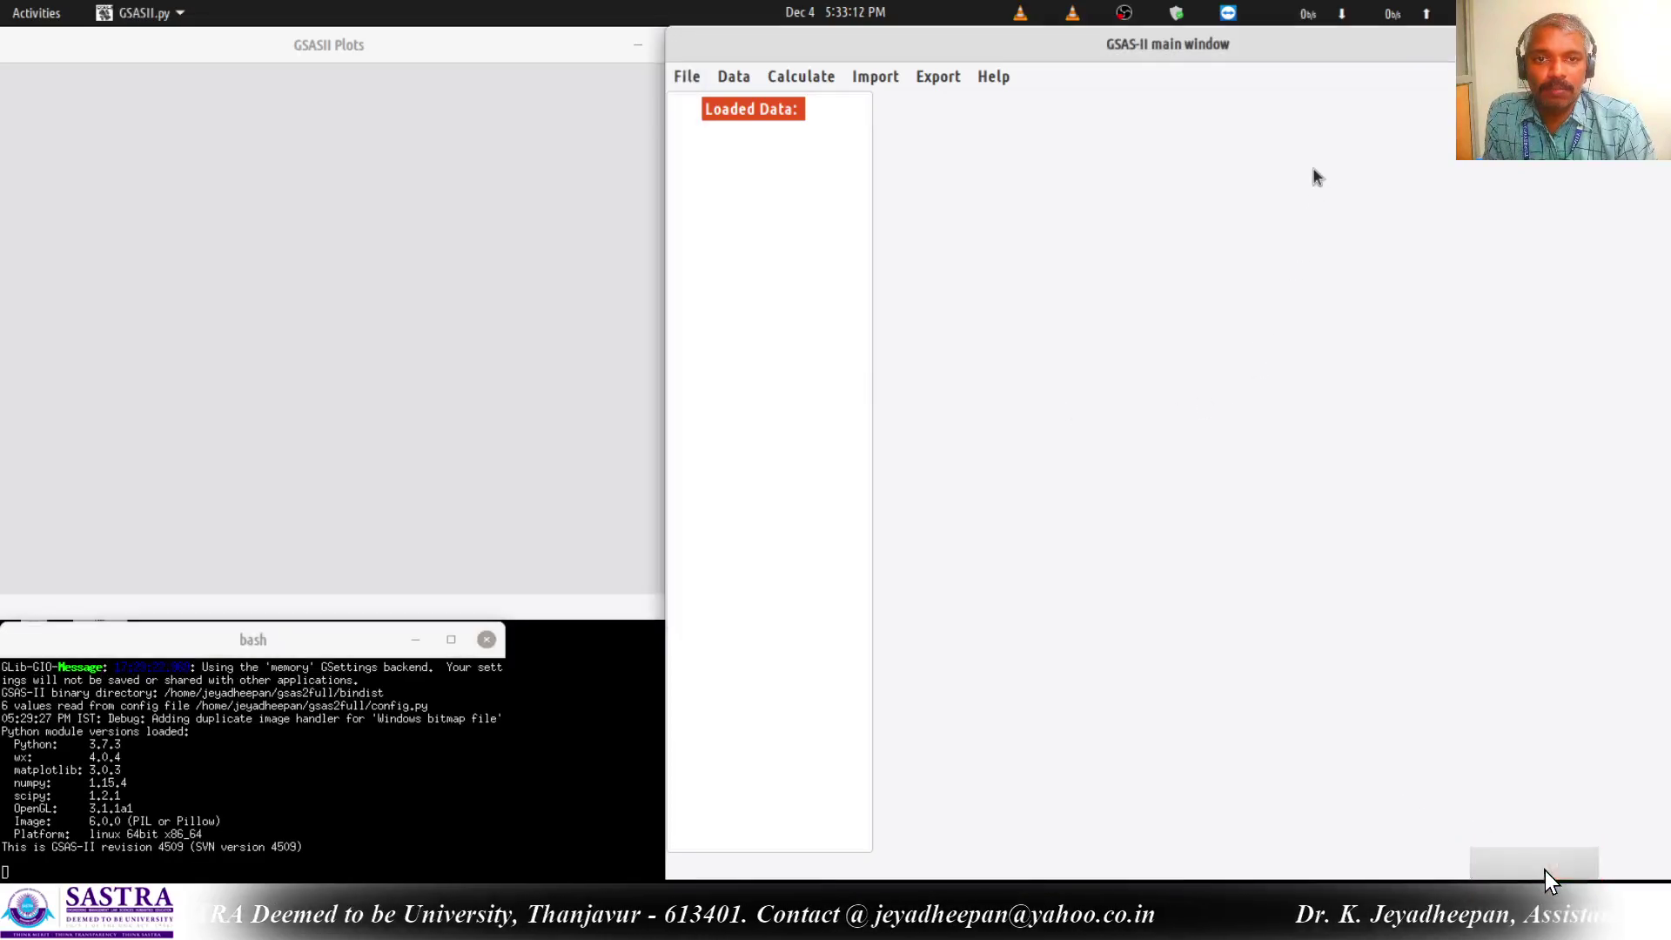
pyautogui.click(474, 275)
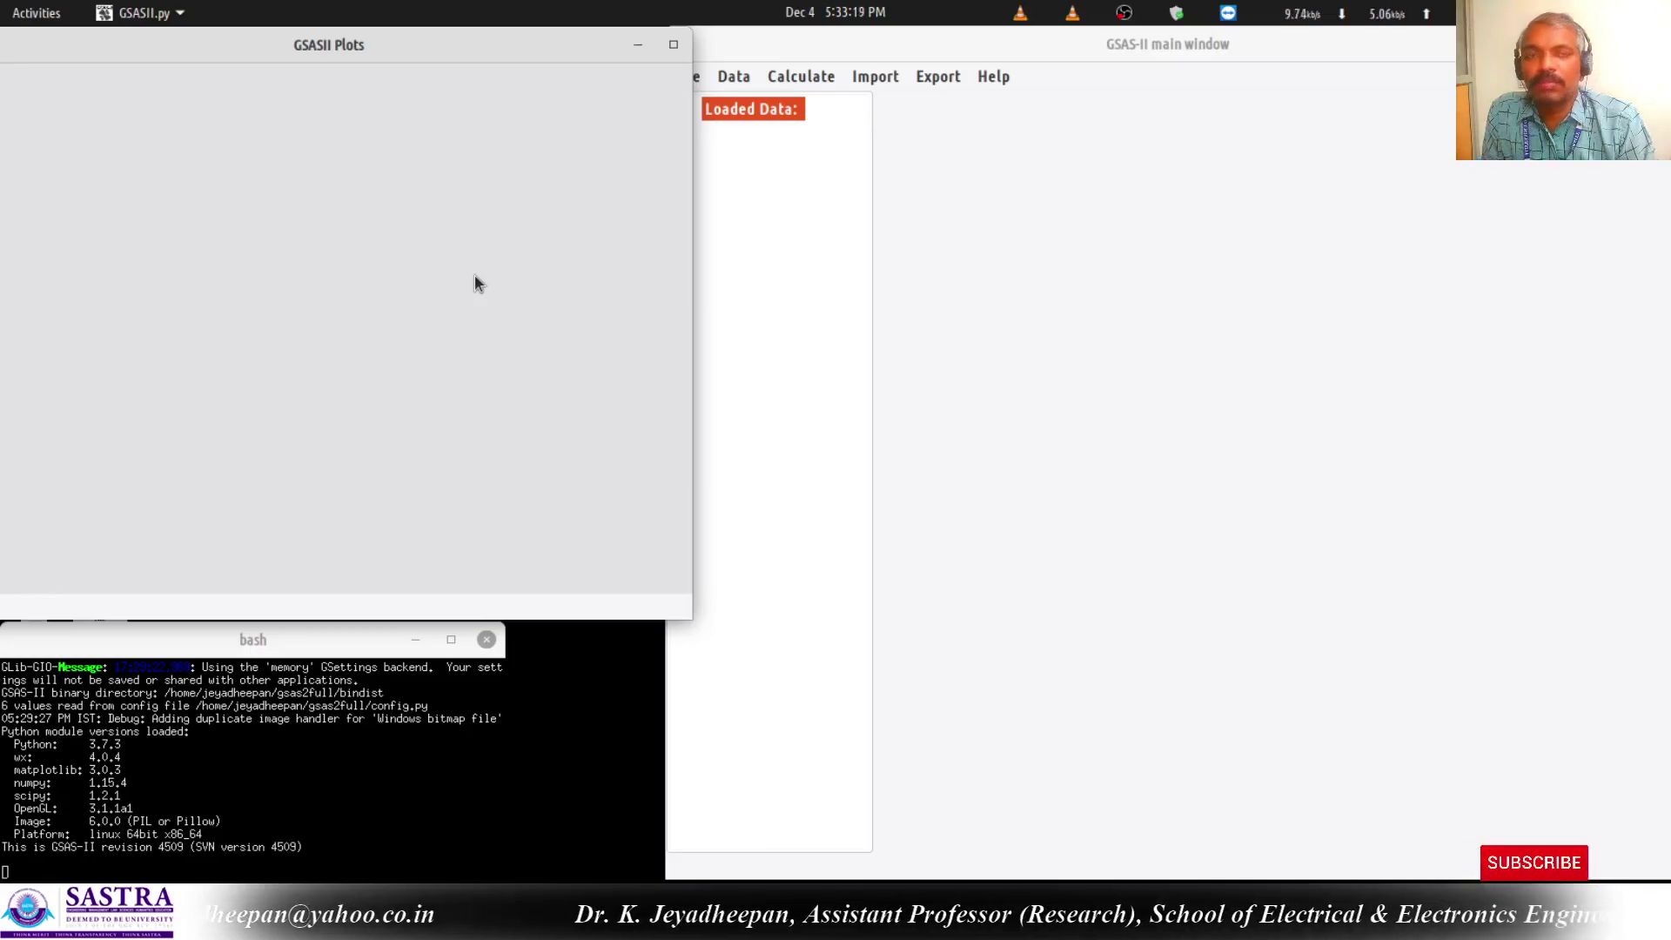
pyautogui.click(922, 310)
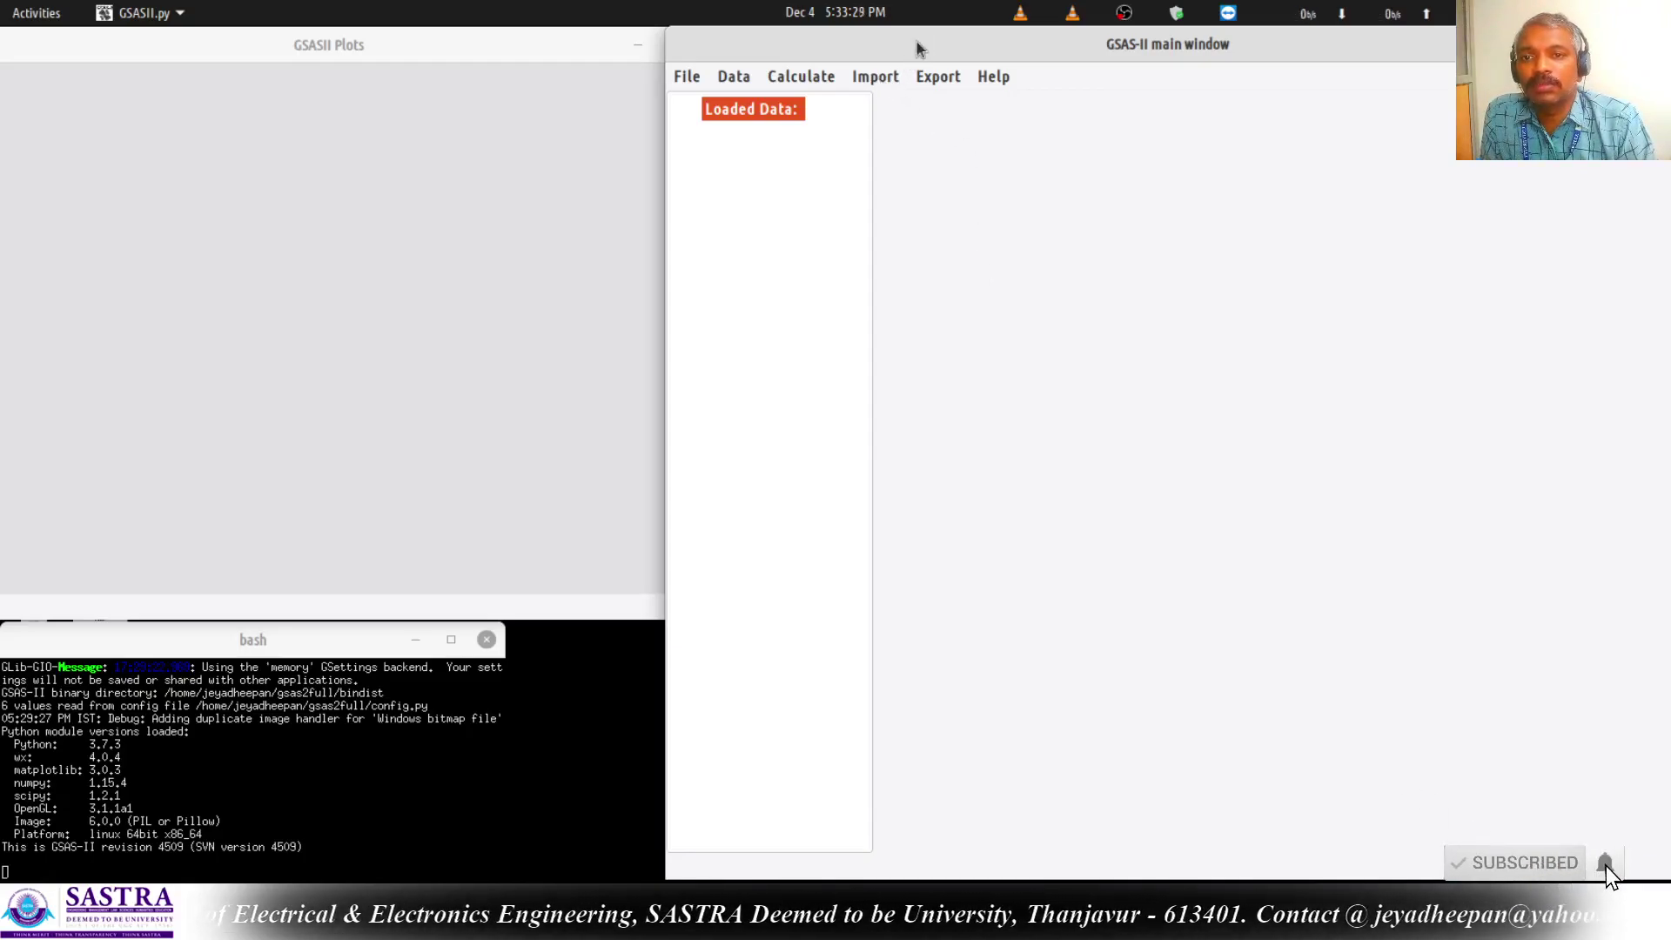
# Start a powder data import with the format guessed from the file and browse to Academic SASTRA/NMSC Lab/2020-2021/XRD Data.
pyautogui.click(875, 75)
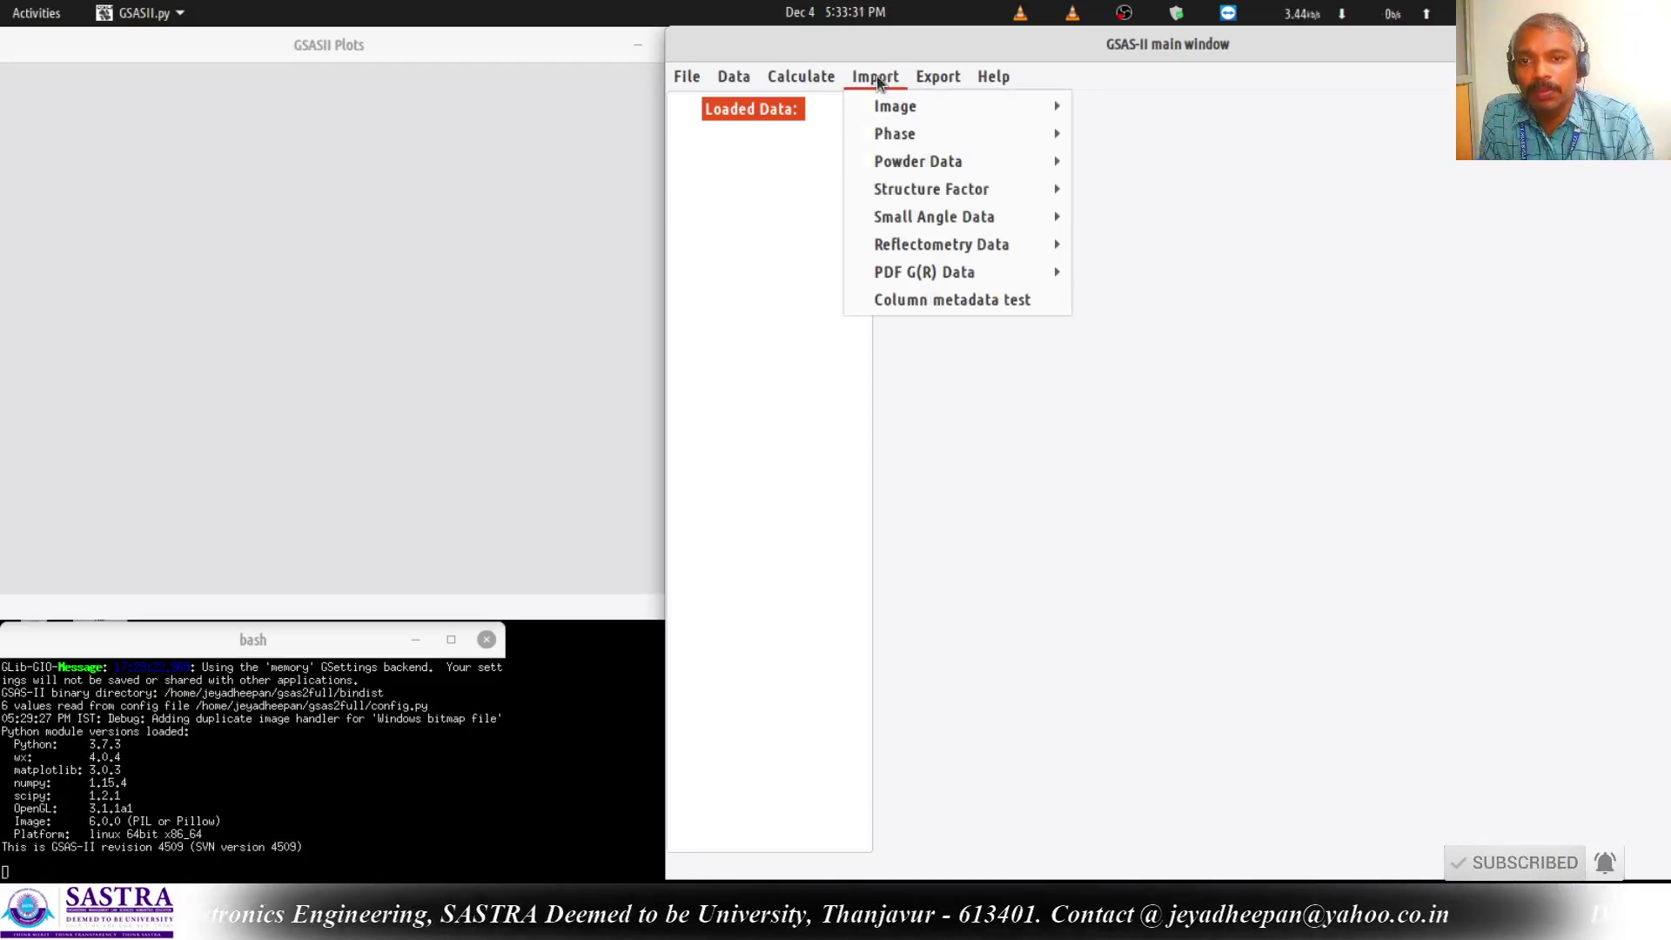
pyautogui.moveTo(892, 157)
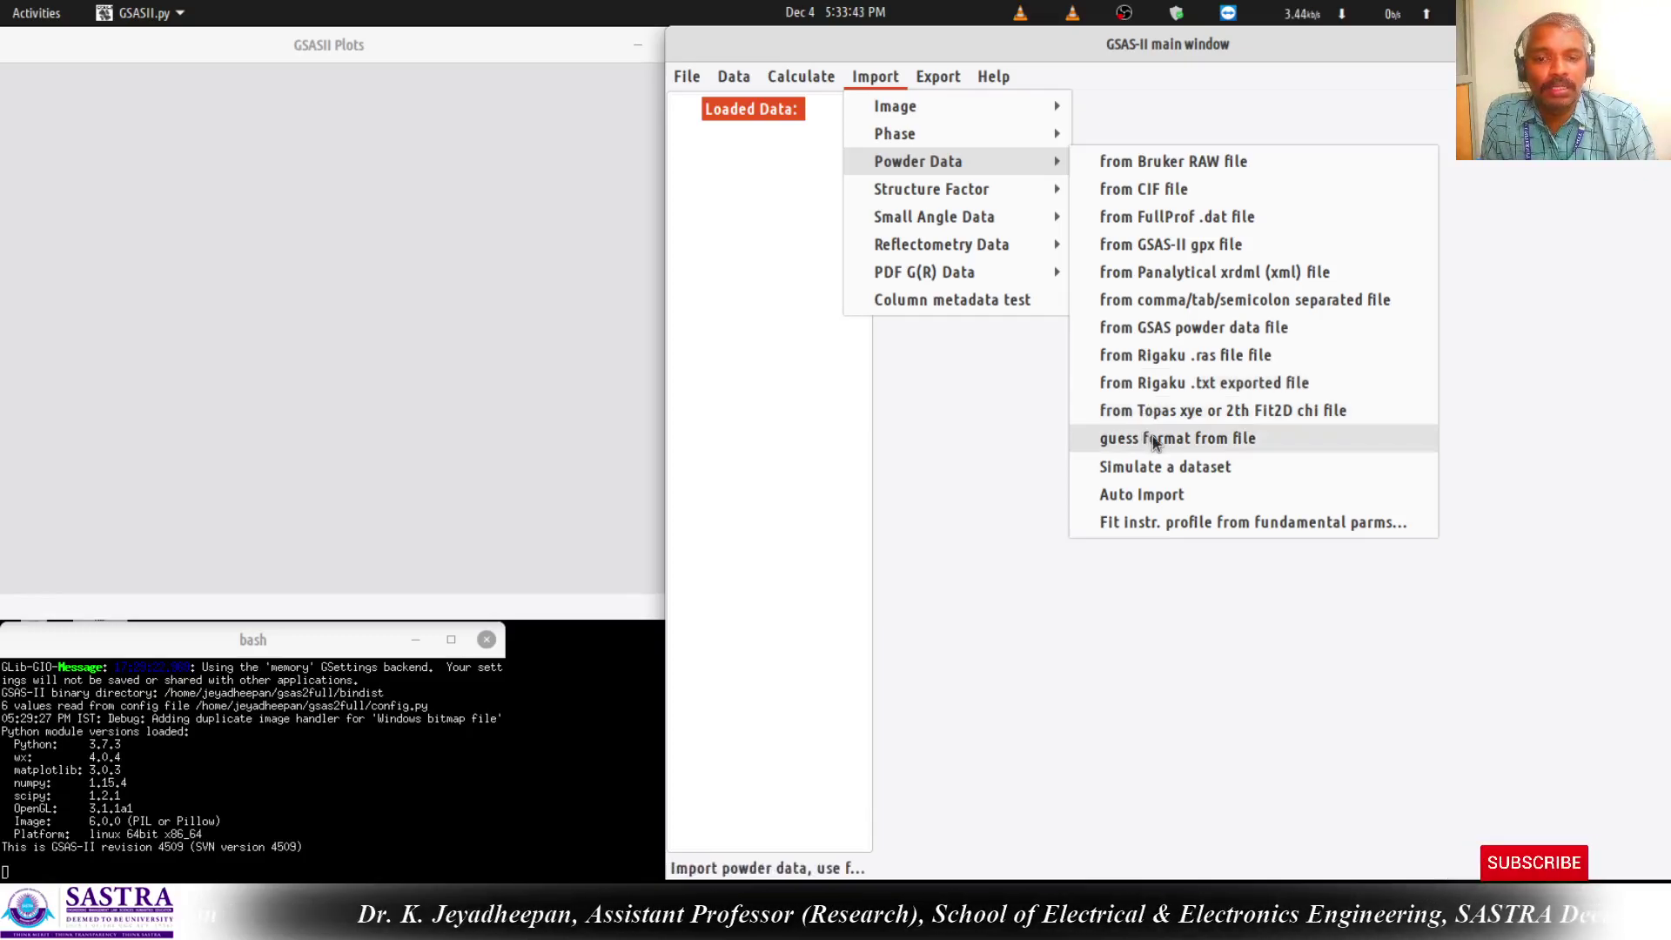
pyautogui.click(1280, 442)
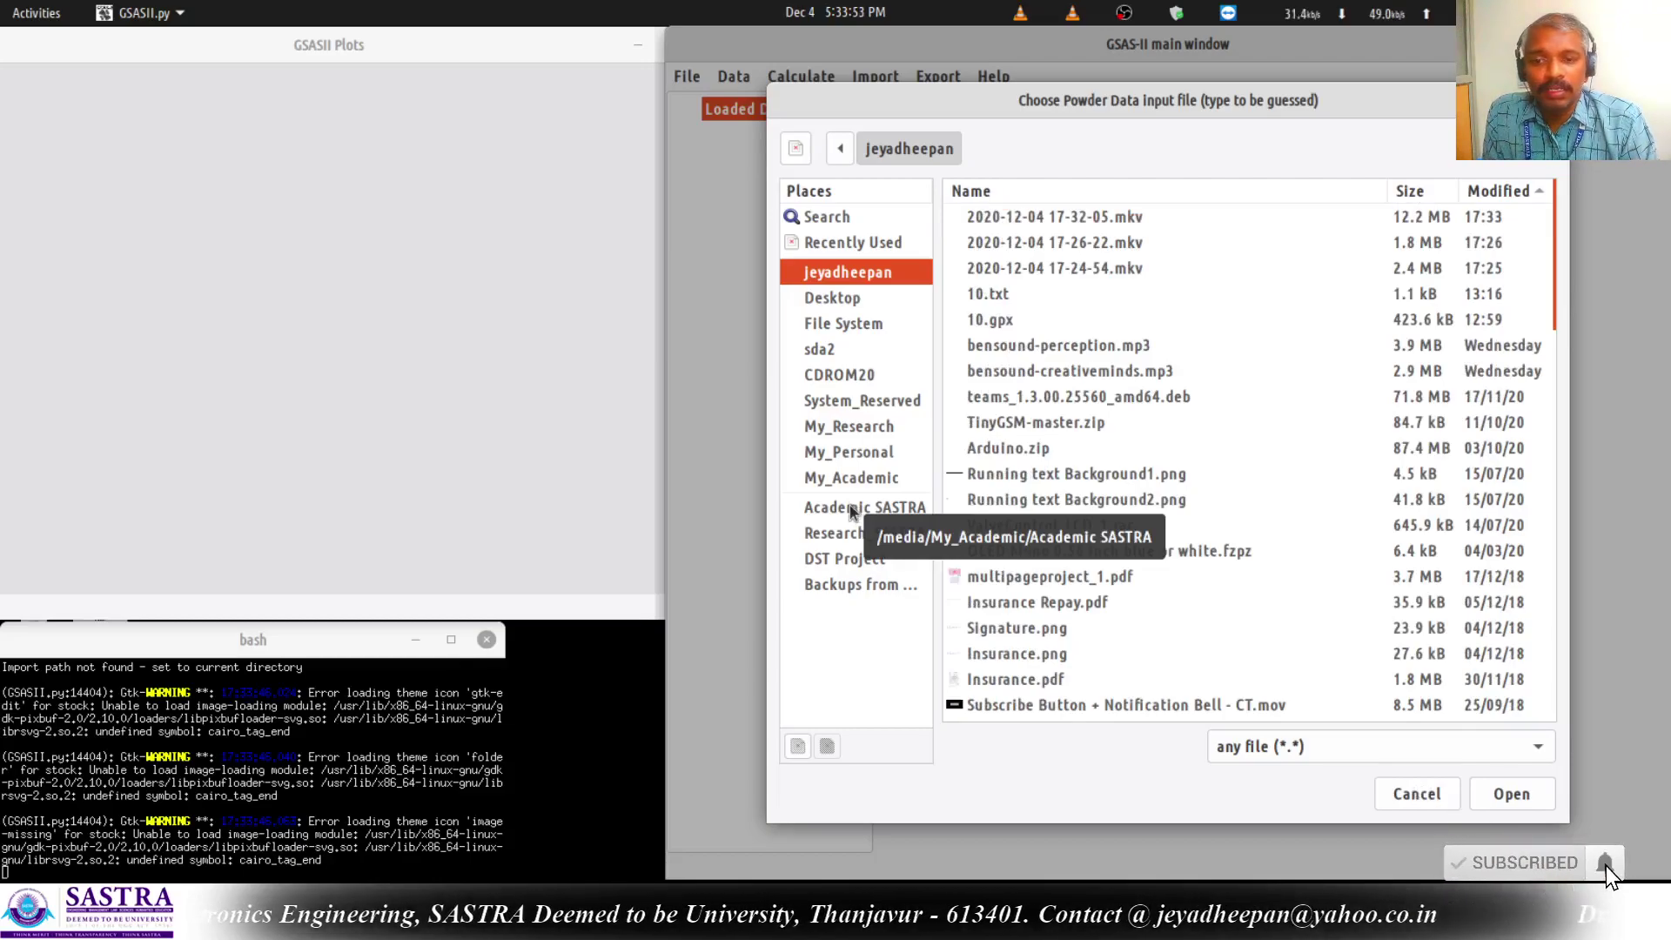
pyautogui.click(852, 512)
pyautogui.doubleClick(1056, 217)
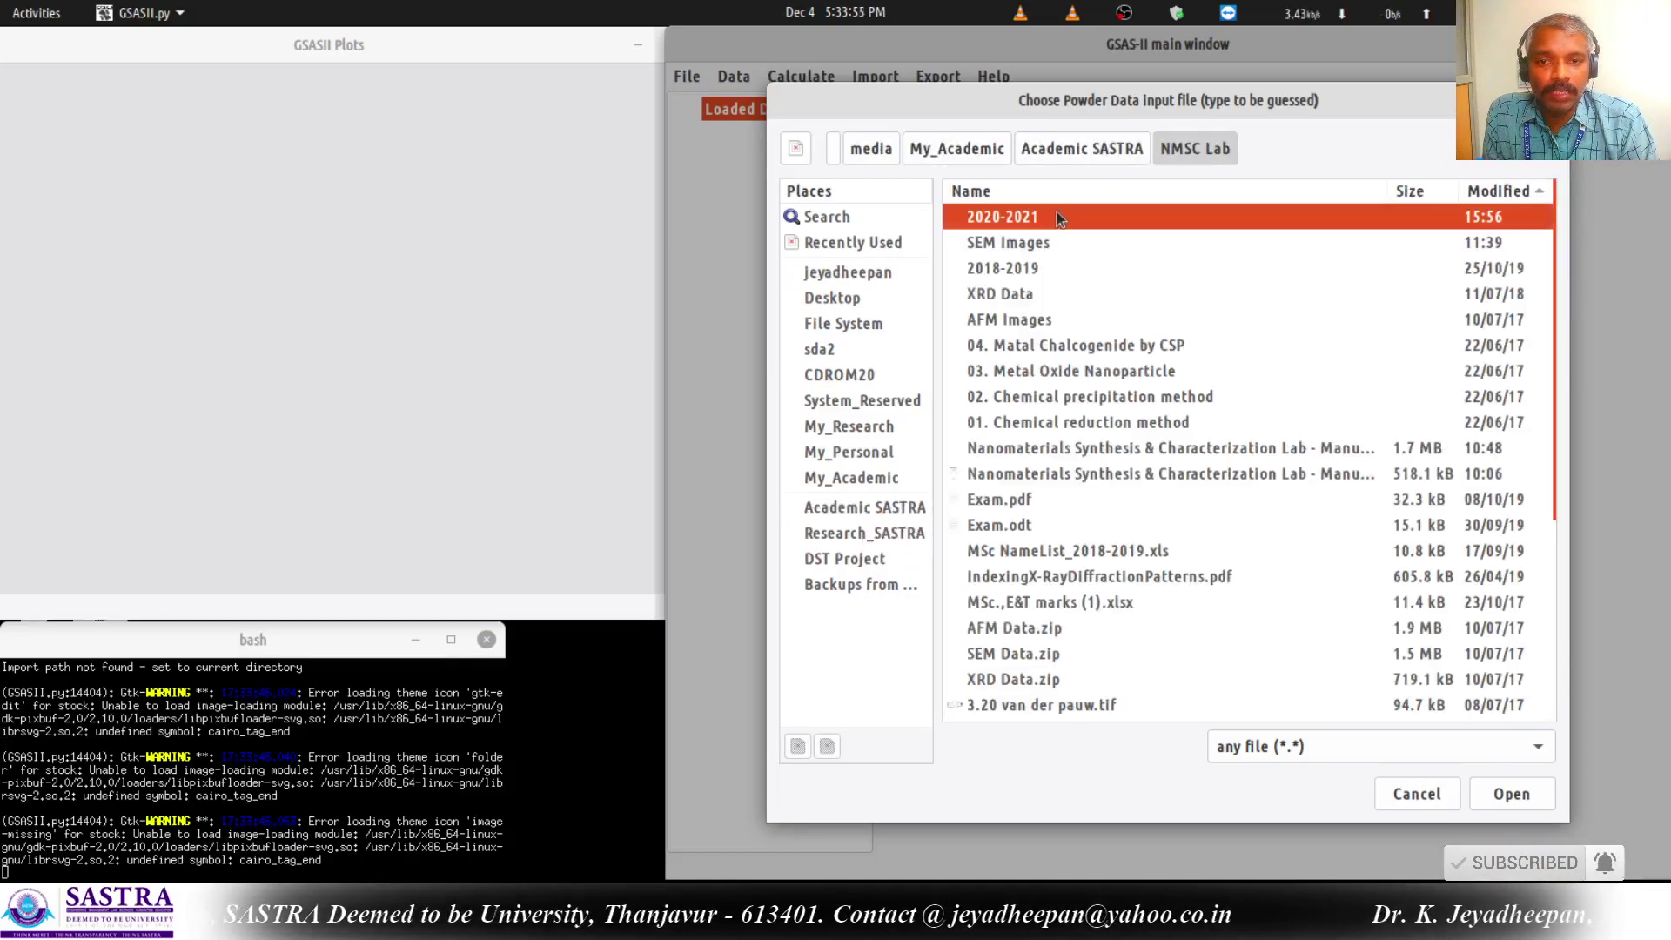
pyautogui.doubleClick(1011, 293)
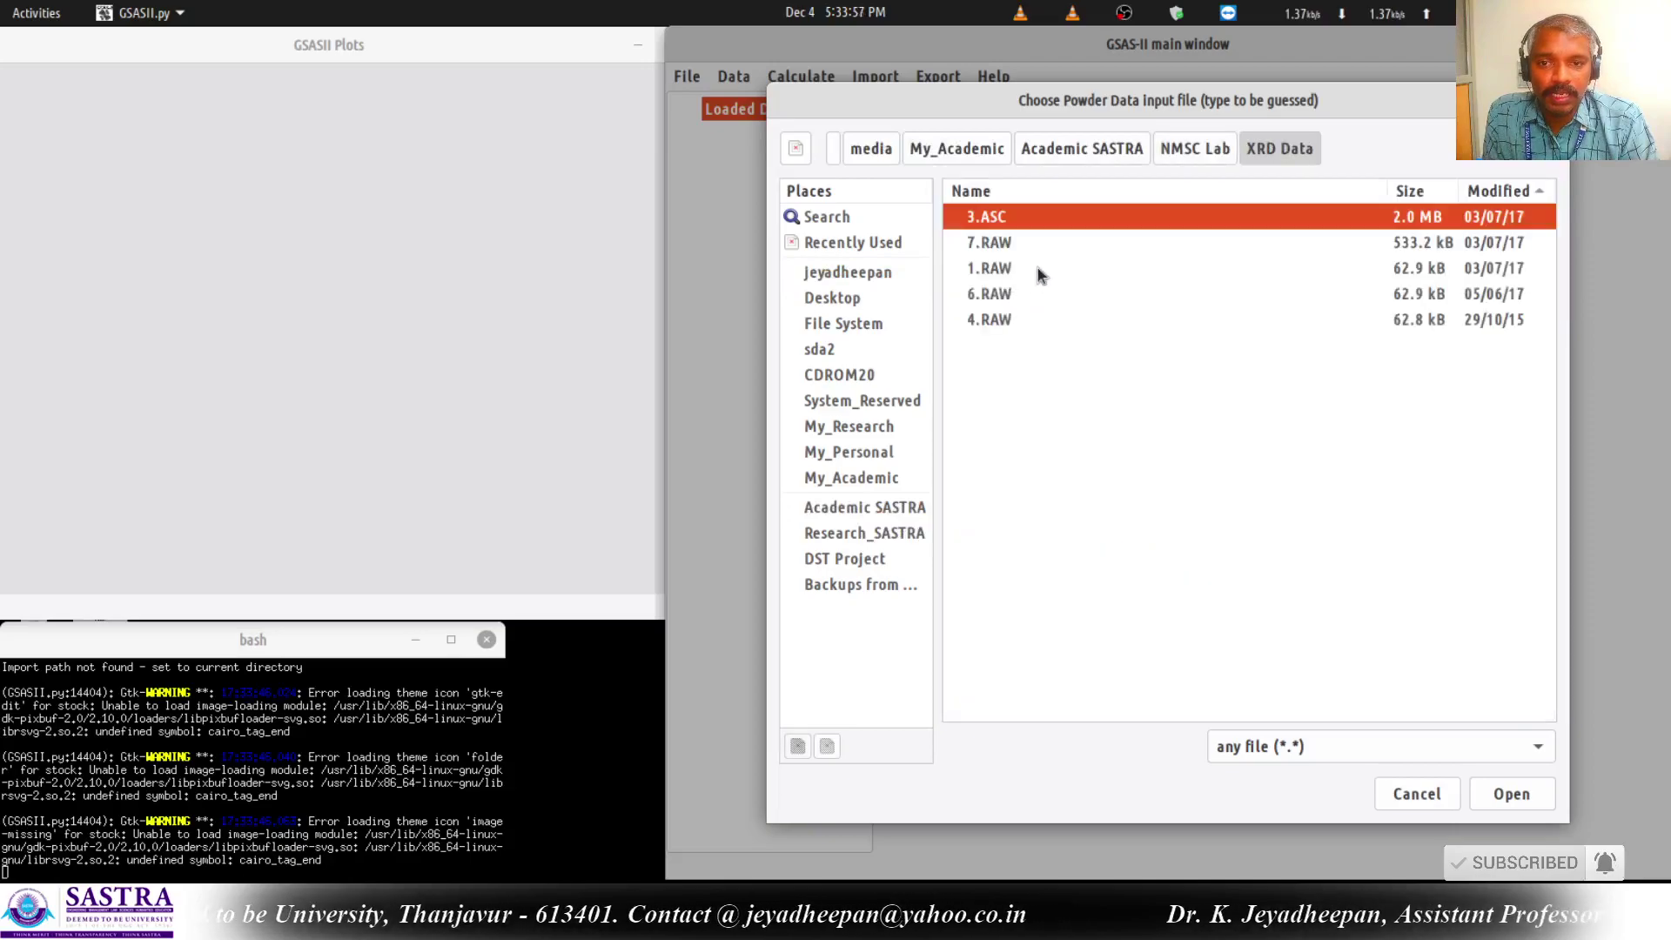
pyautogui.click(1205, 156)
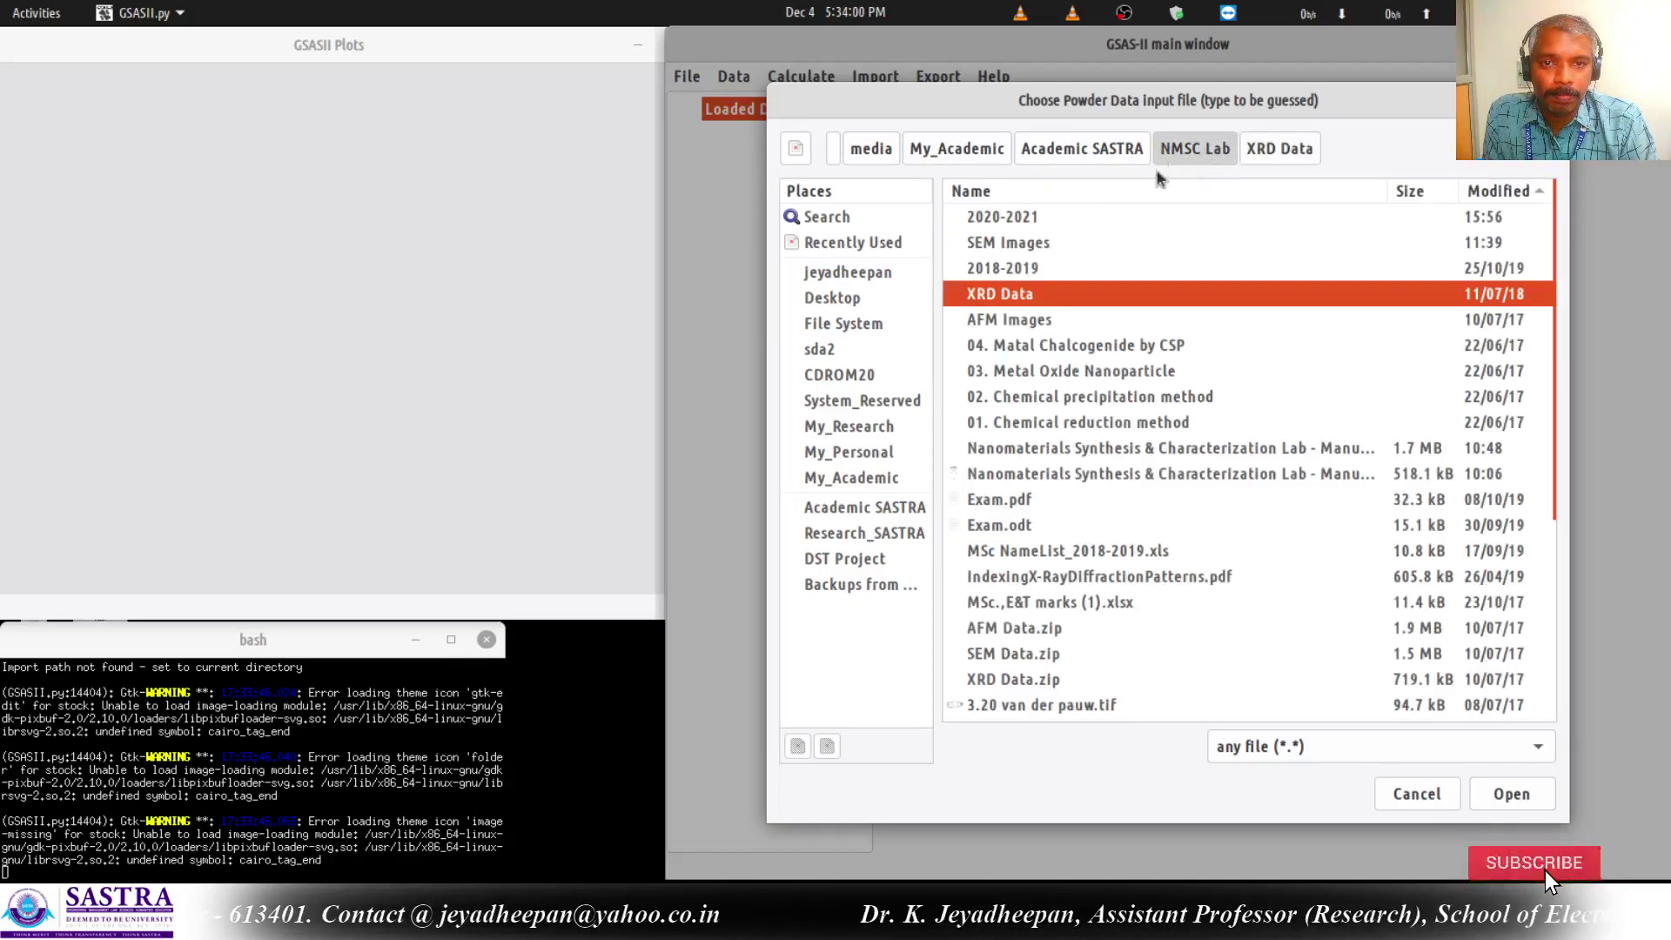
pyautogui.doubleClick(1005, 216)
pyautogui.doubleClick(1020, 228)
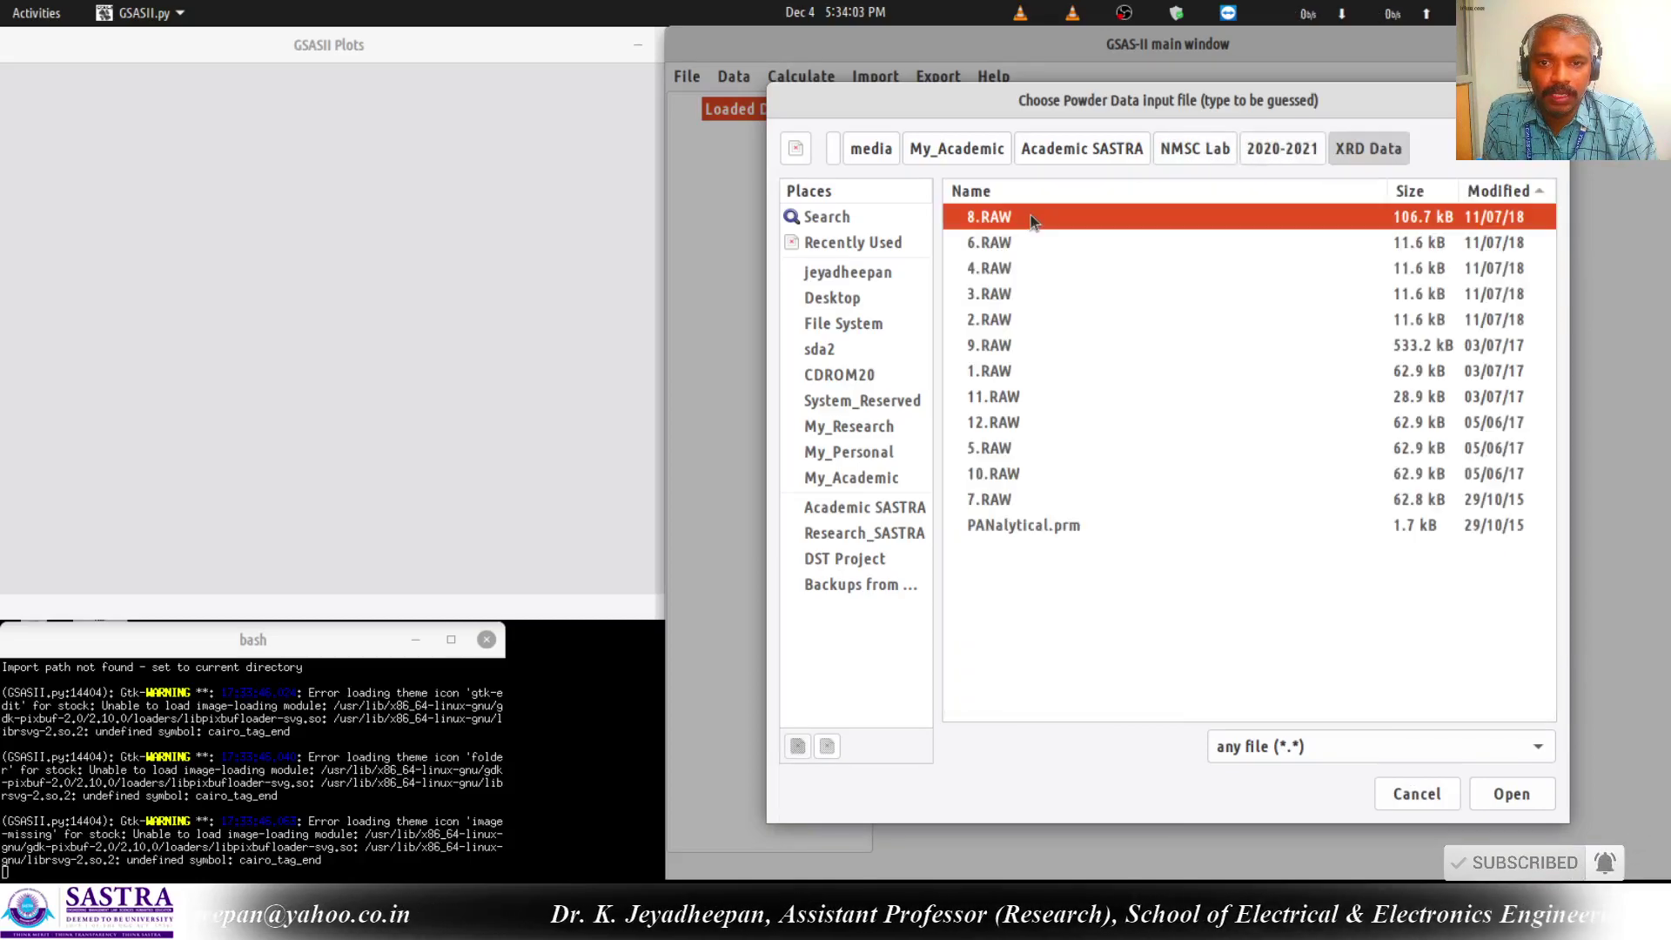
# Load the powder data file 10.RAW with PANalytical.prm as its instrument parameter file.
pyautogui.click(999, 474)
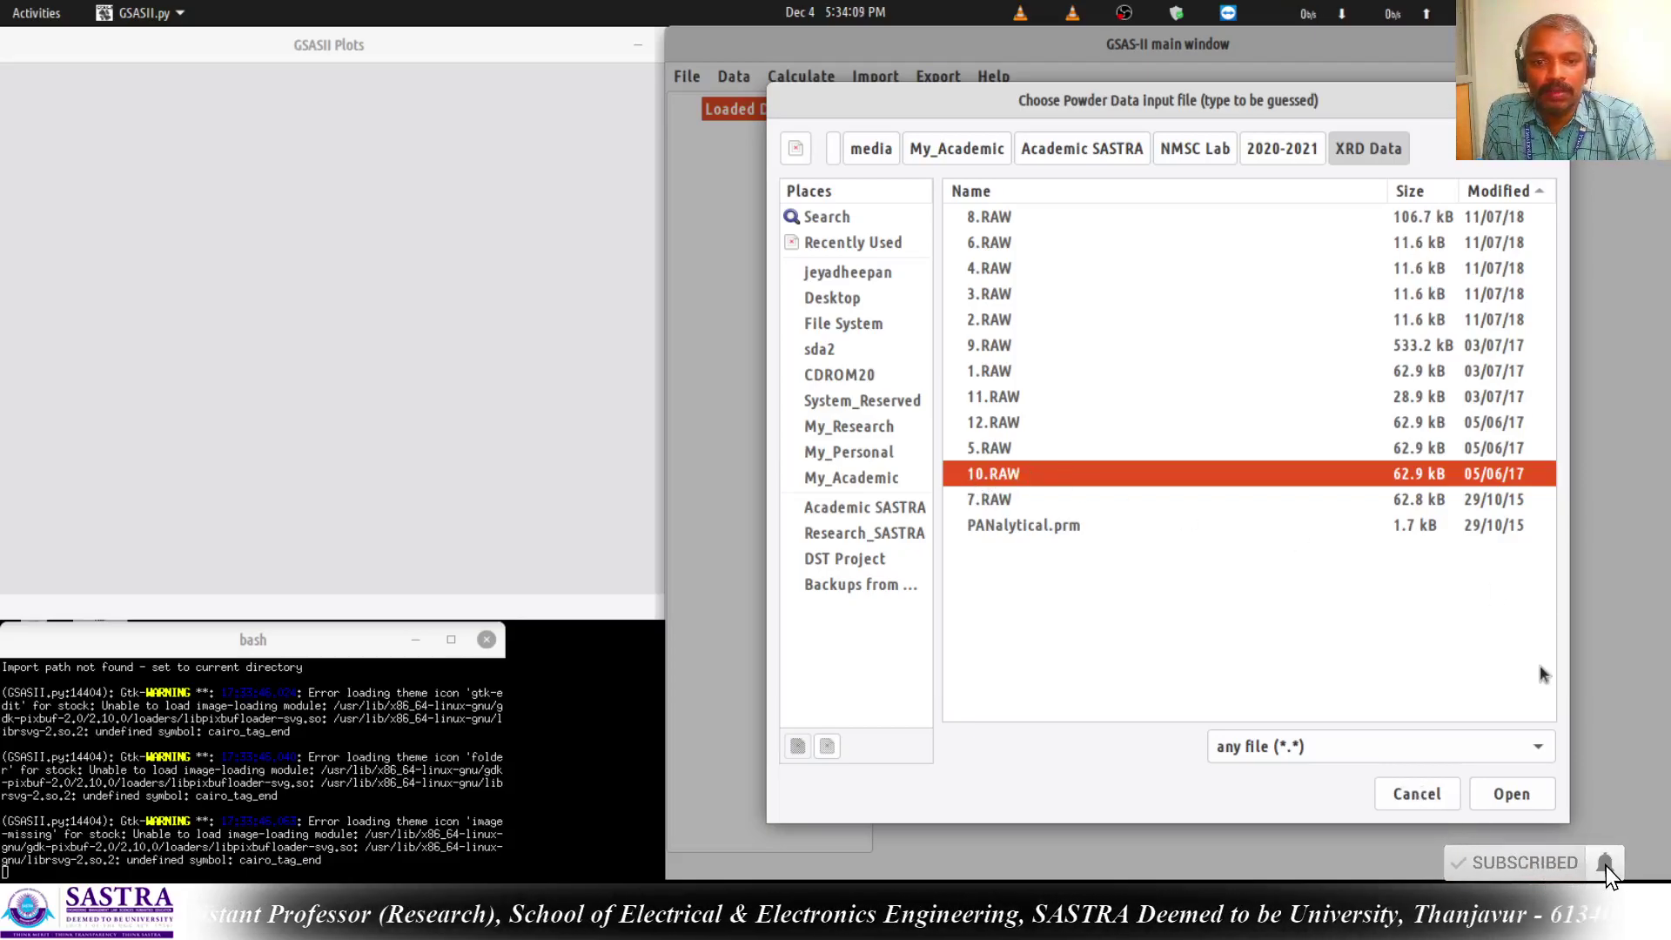
pyautogui.click(1527, 802)
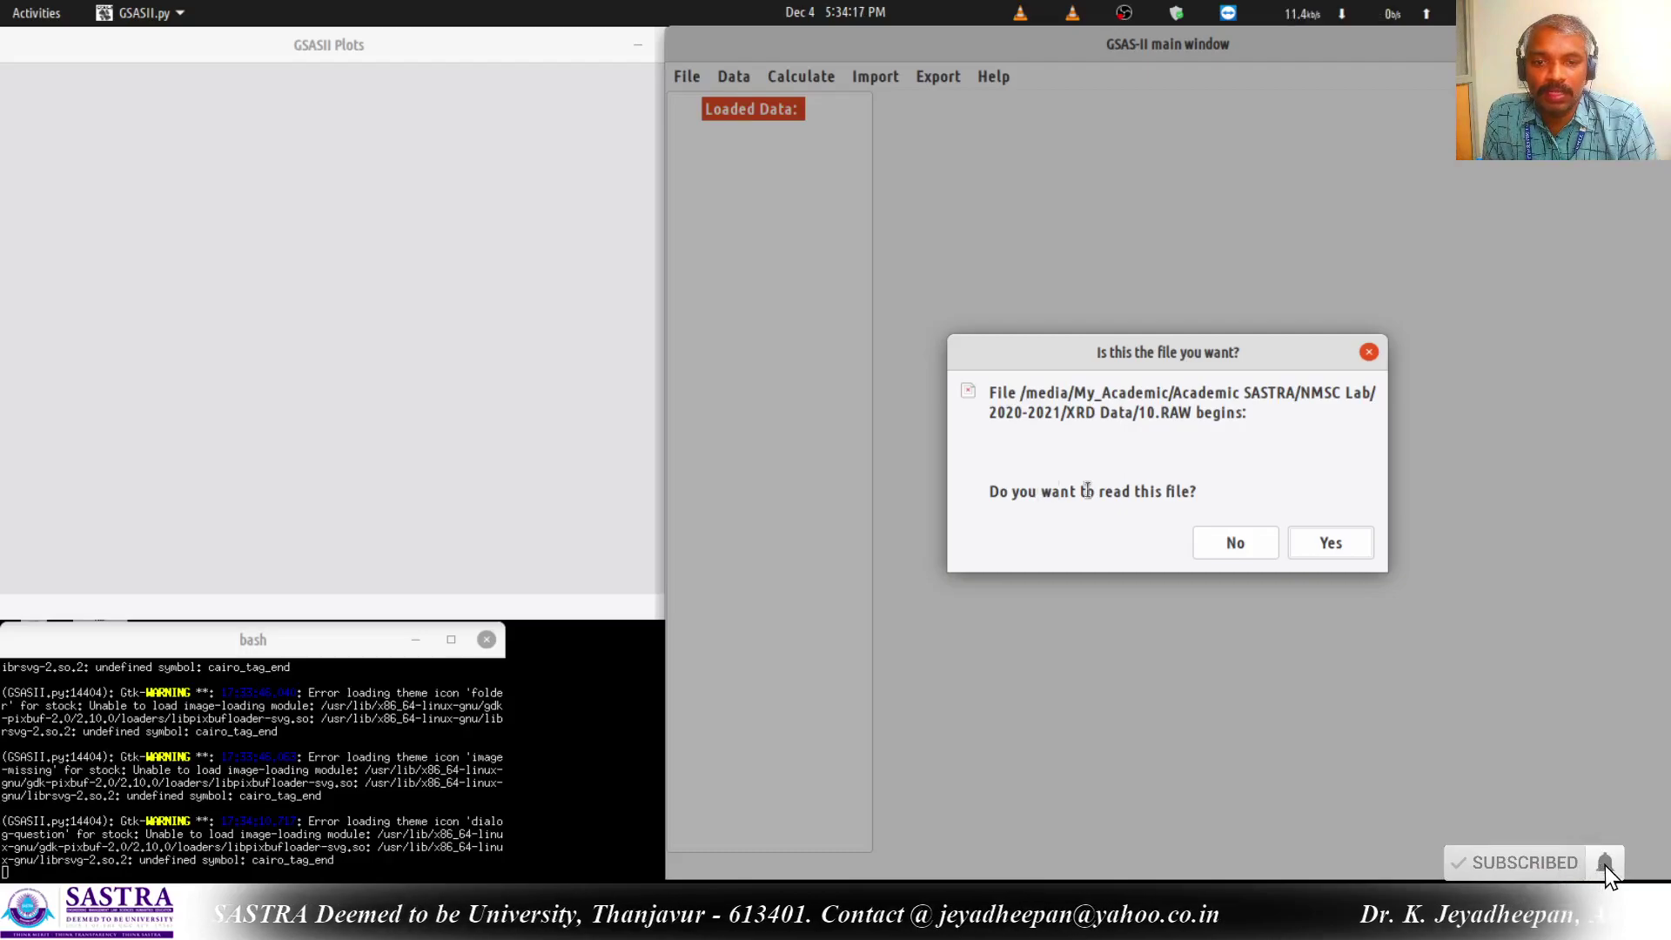
pyautogui.click(1321, 544)
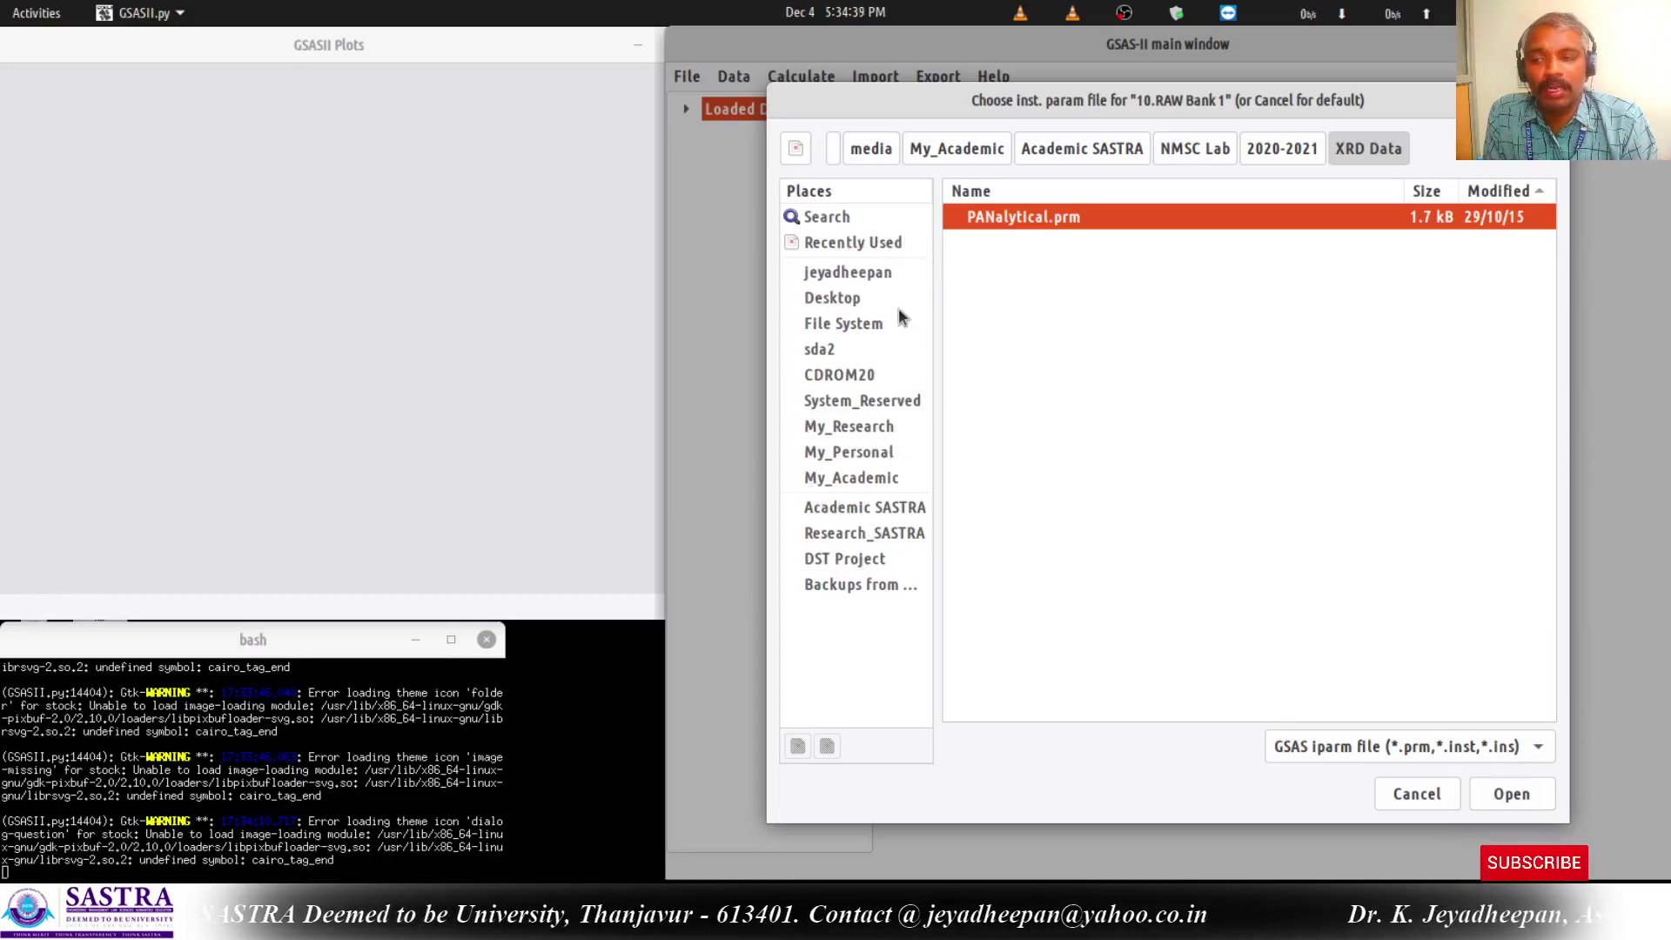
pyautogui.click(1524, 799)
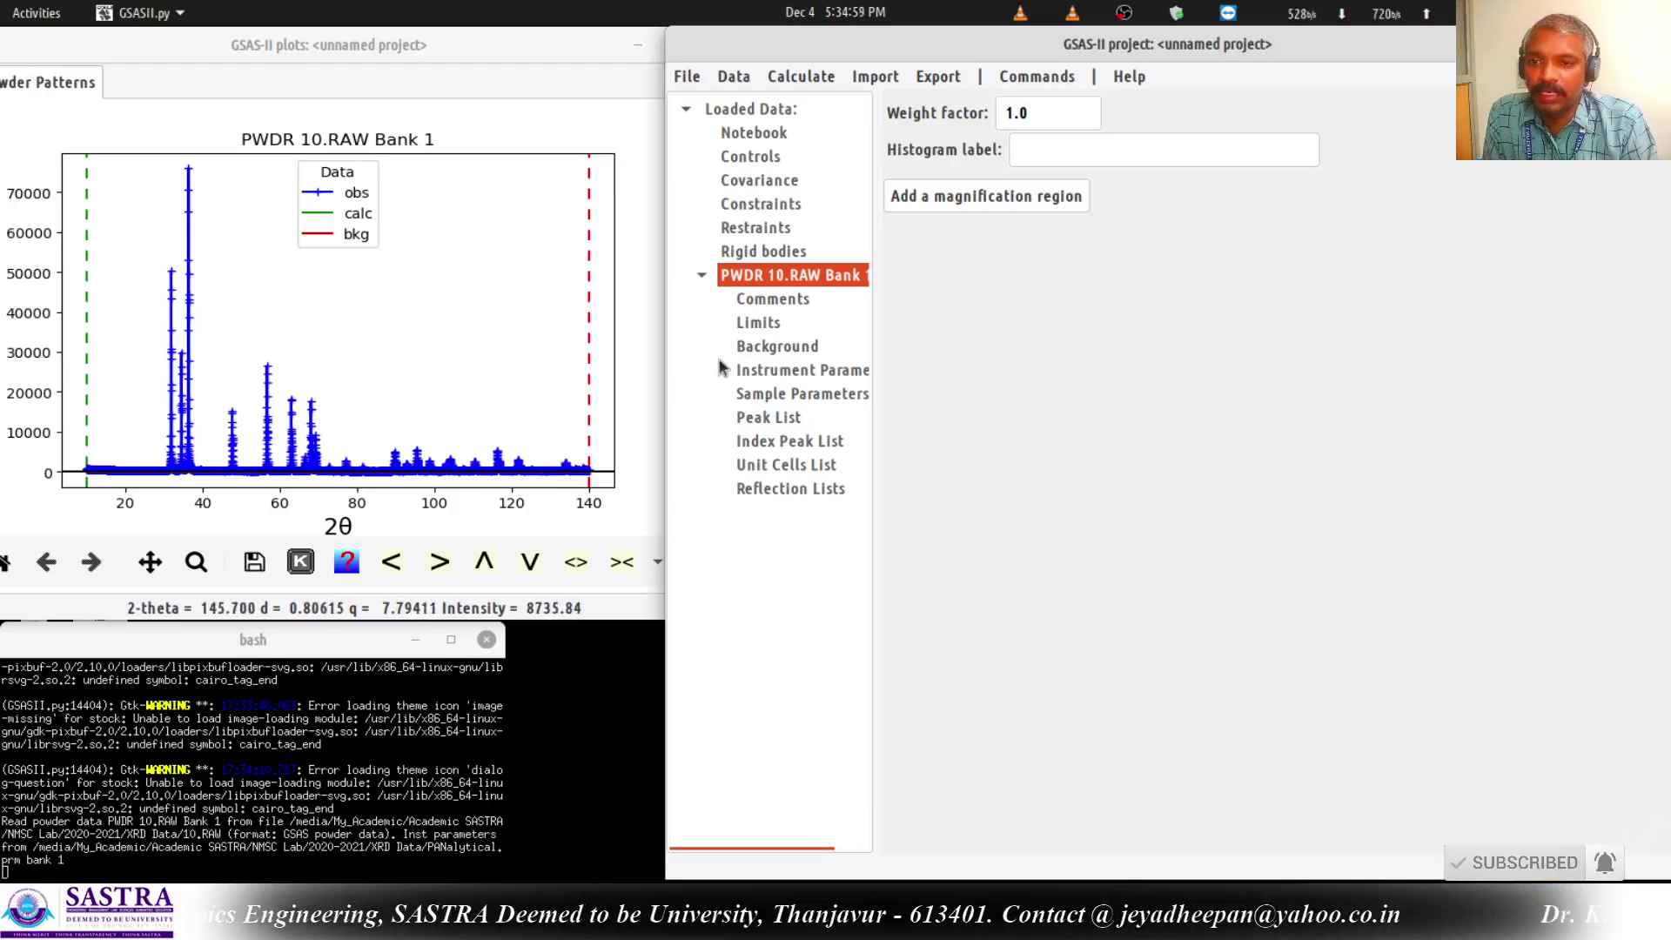
# Set the upper 2θ limit of the pattern to 80.0 and the number of chebyschev-1 background coefficients to 8.
pyautogui.click(759, 323)
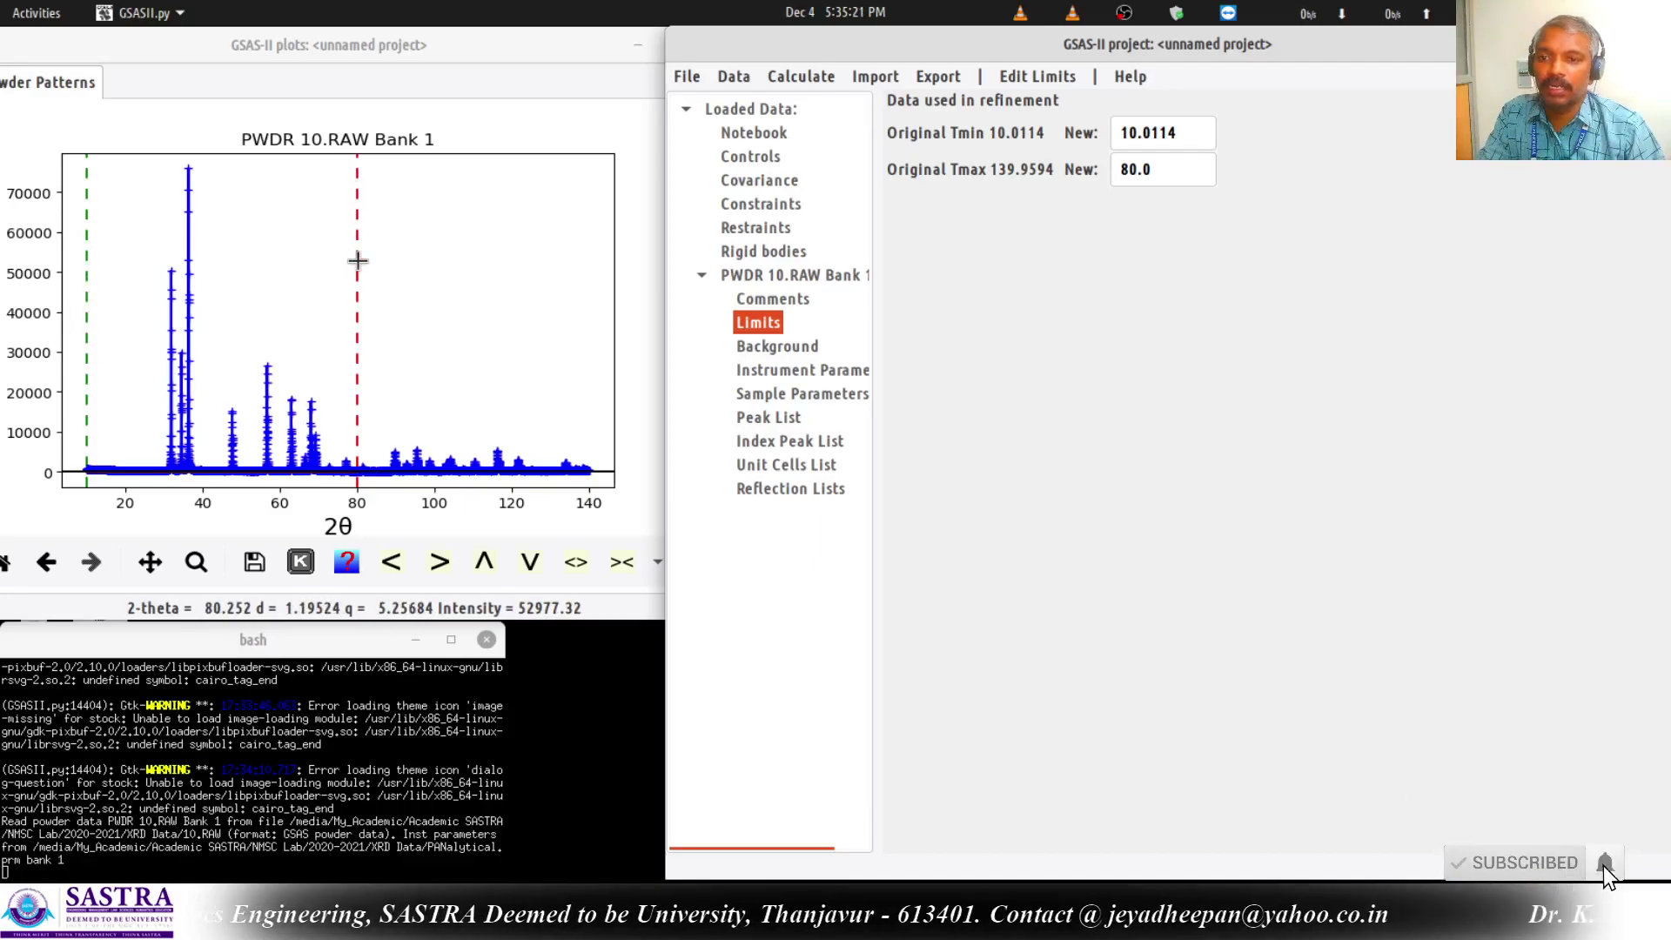
pyautogui.click(785, 349)
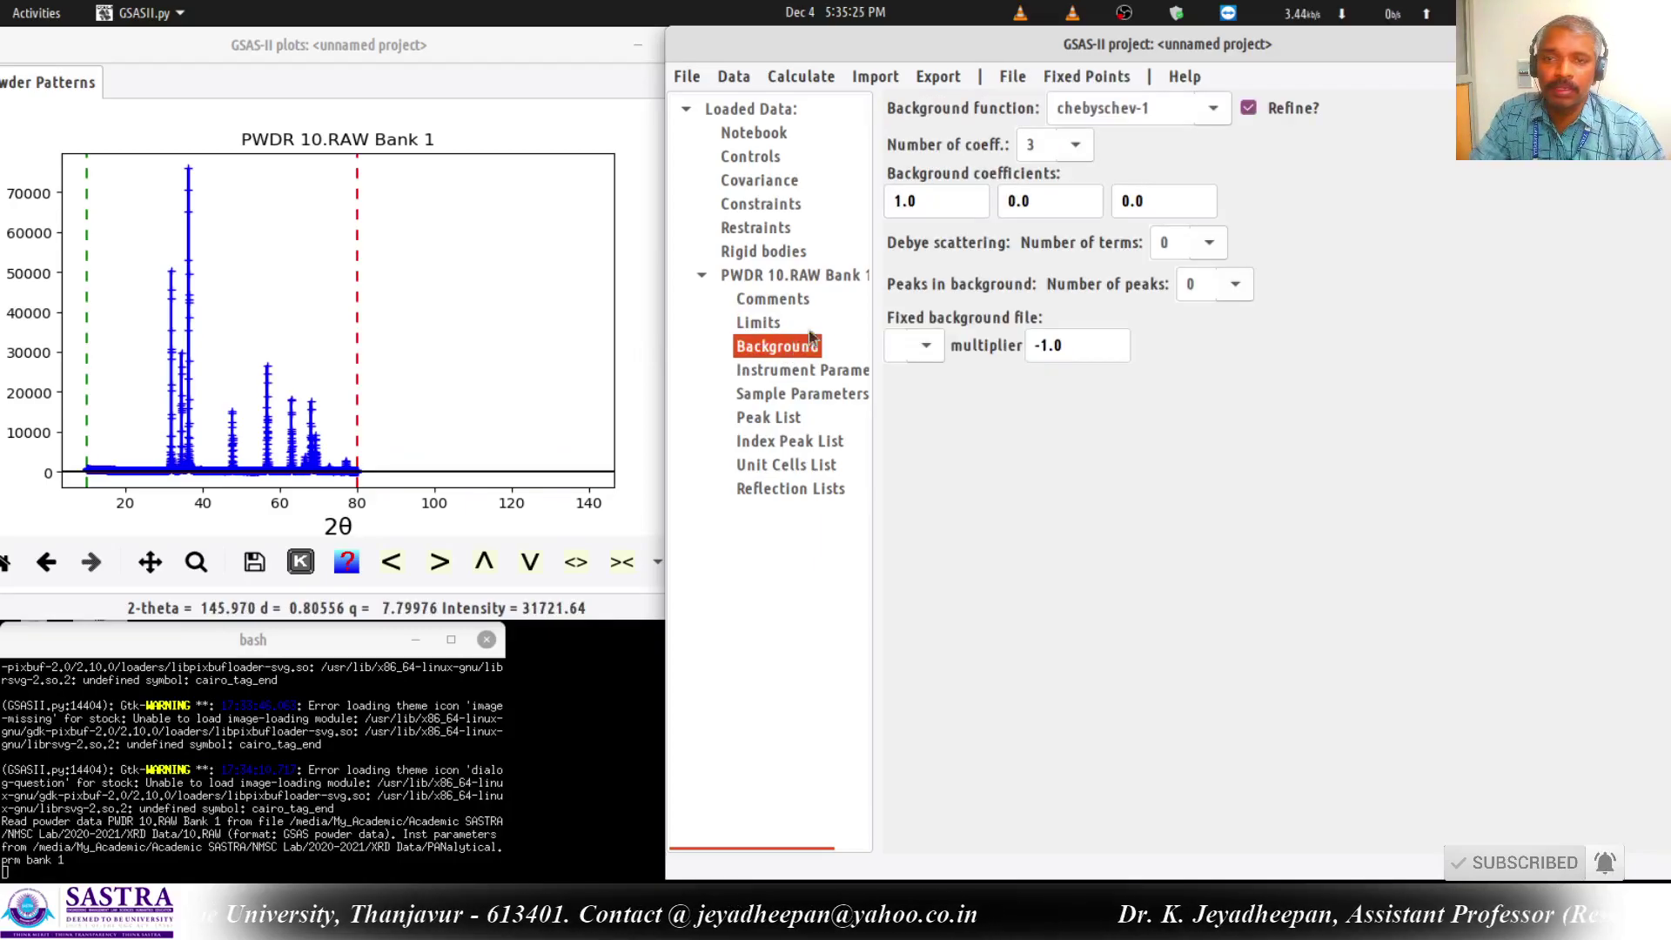
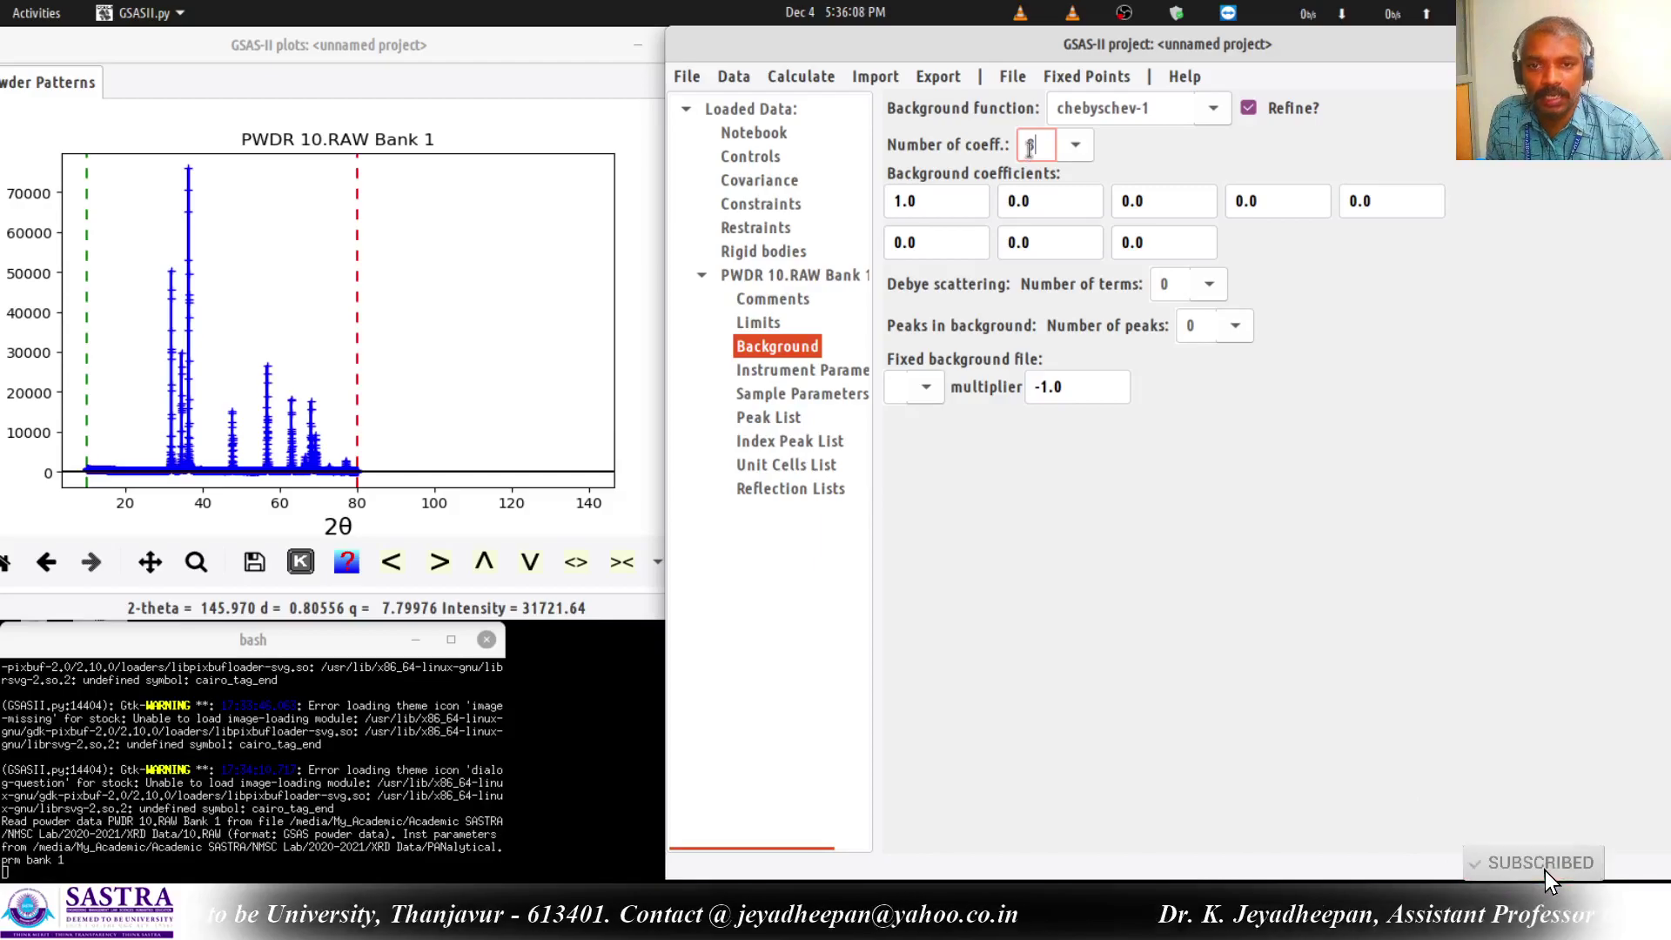
# Review the instrument parameters and choose Bragg-Brentano as the diffractometer type in the sample parameters.
pyautogui.click(834, 371)
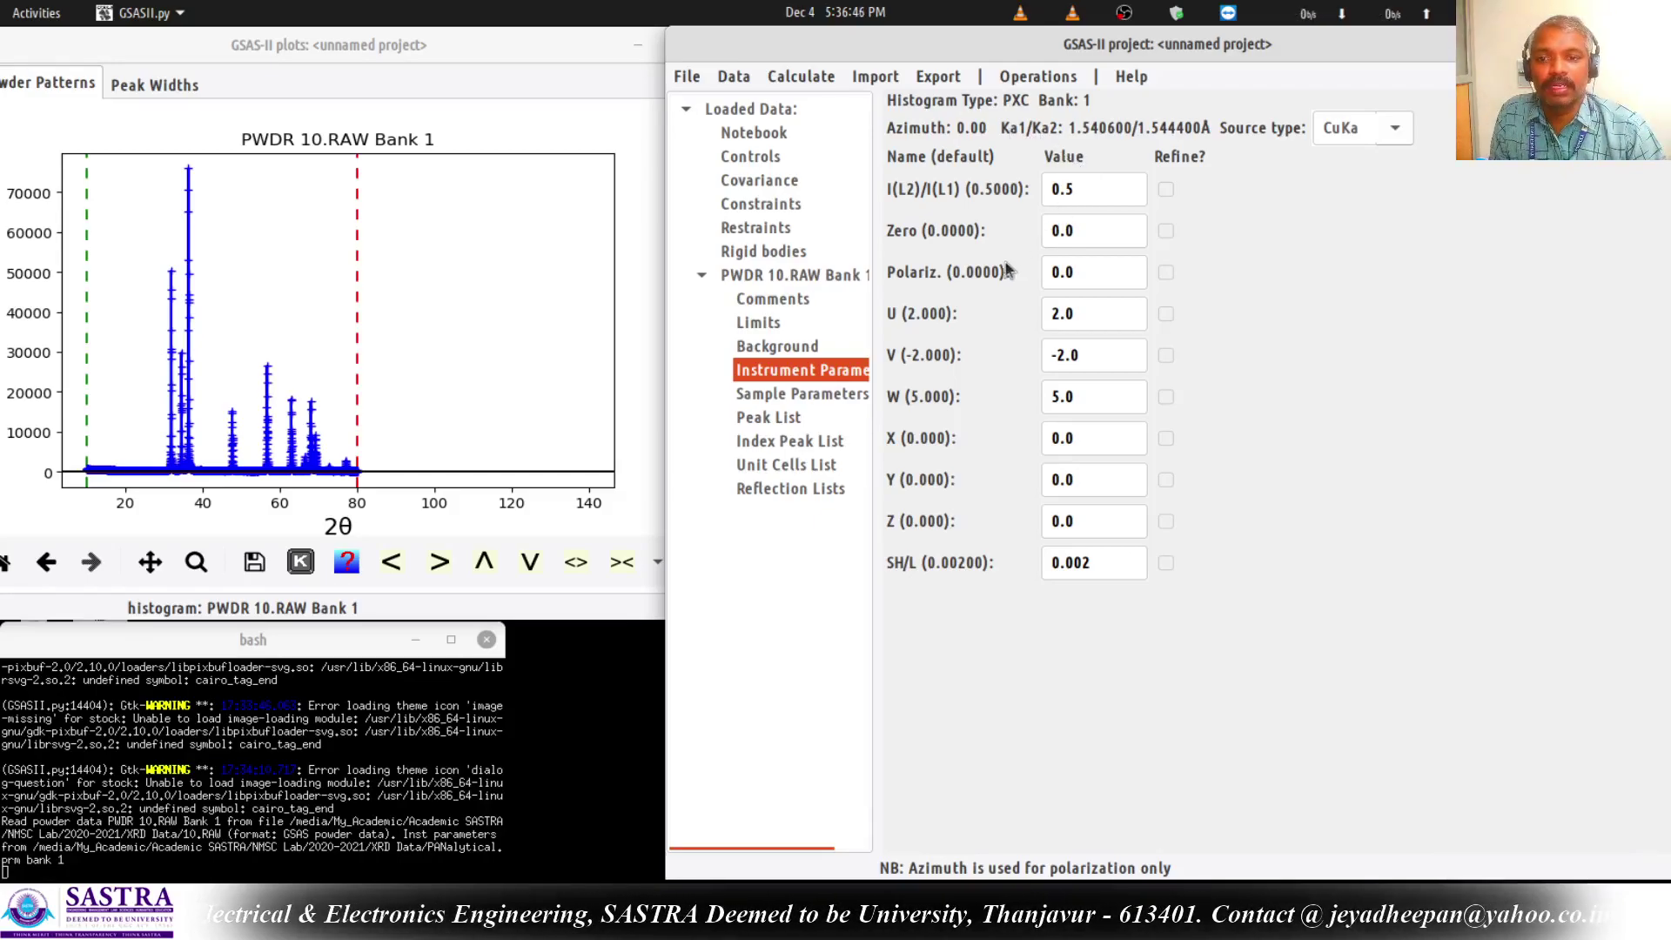
pyautogui.click(843, 396)
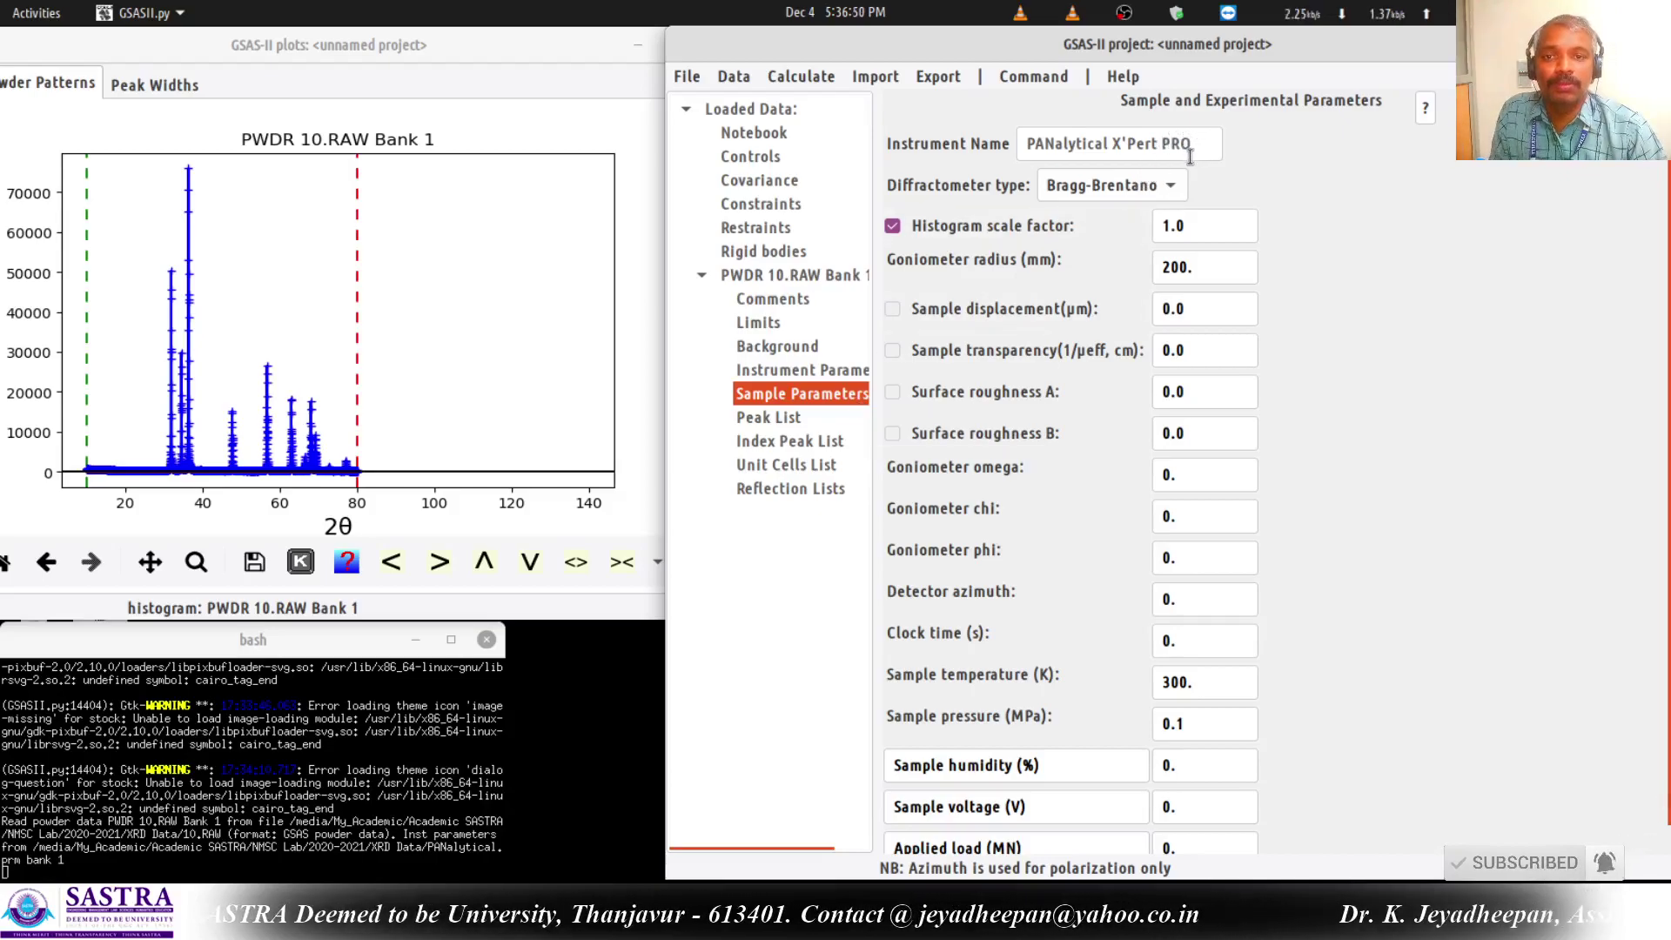
pyautogui.click(1174, 187)
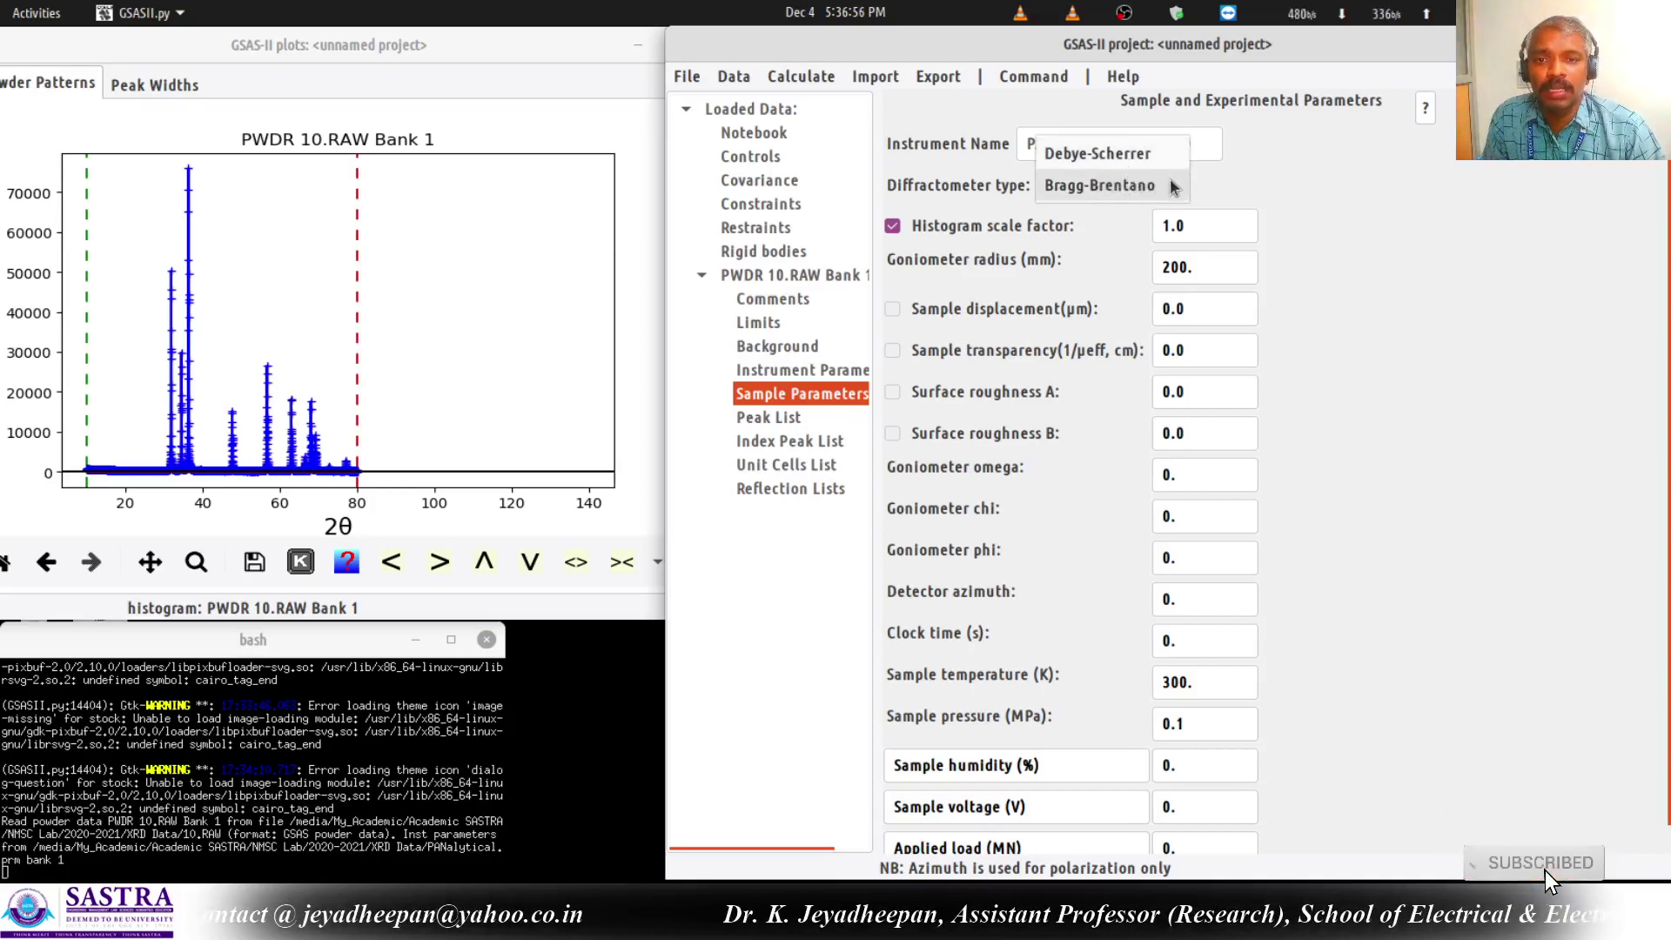
pyautogui.click(1097, 193)
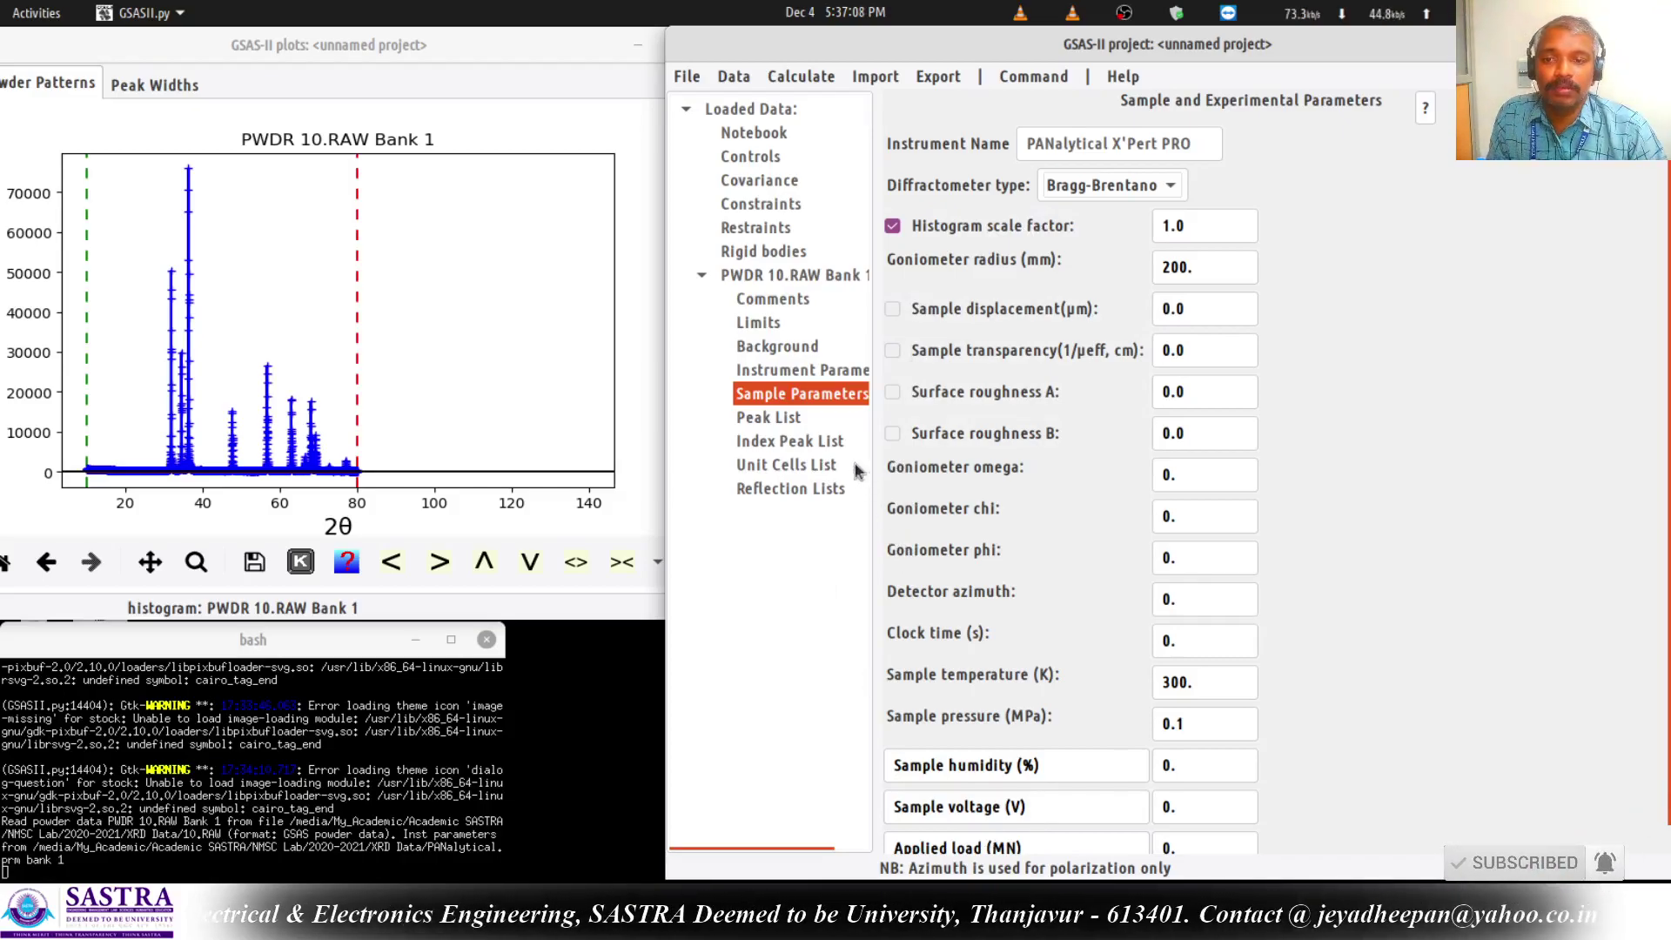
# Add the three strong peaks at about 31.79, 34.44 and 36.26 degrees 2θ to the peak list from the powder pattern plot.
pyautogui.click(793, 423)
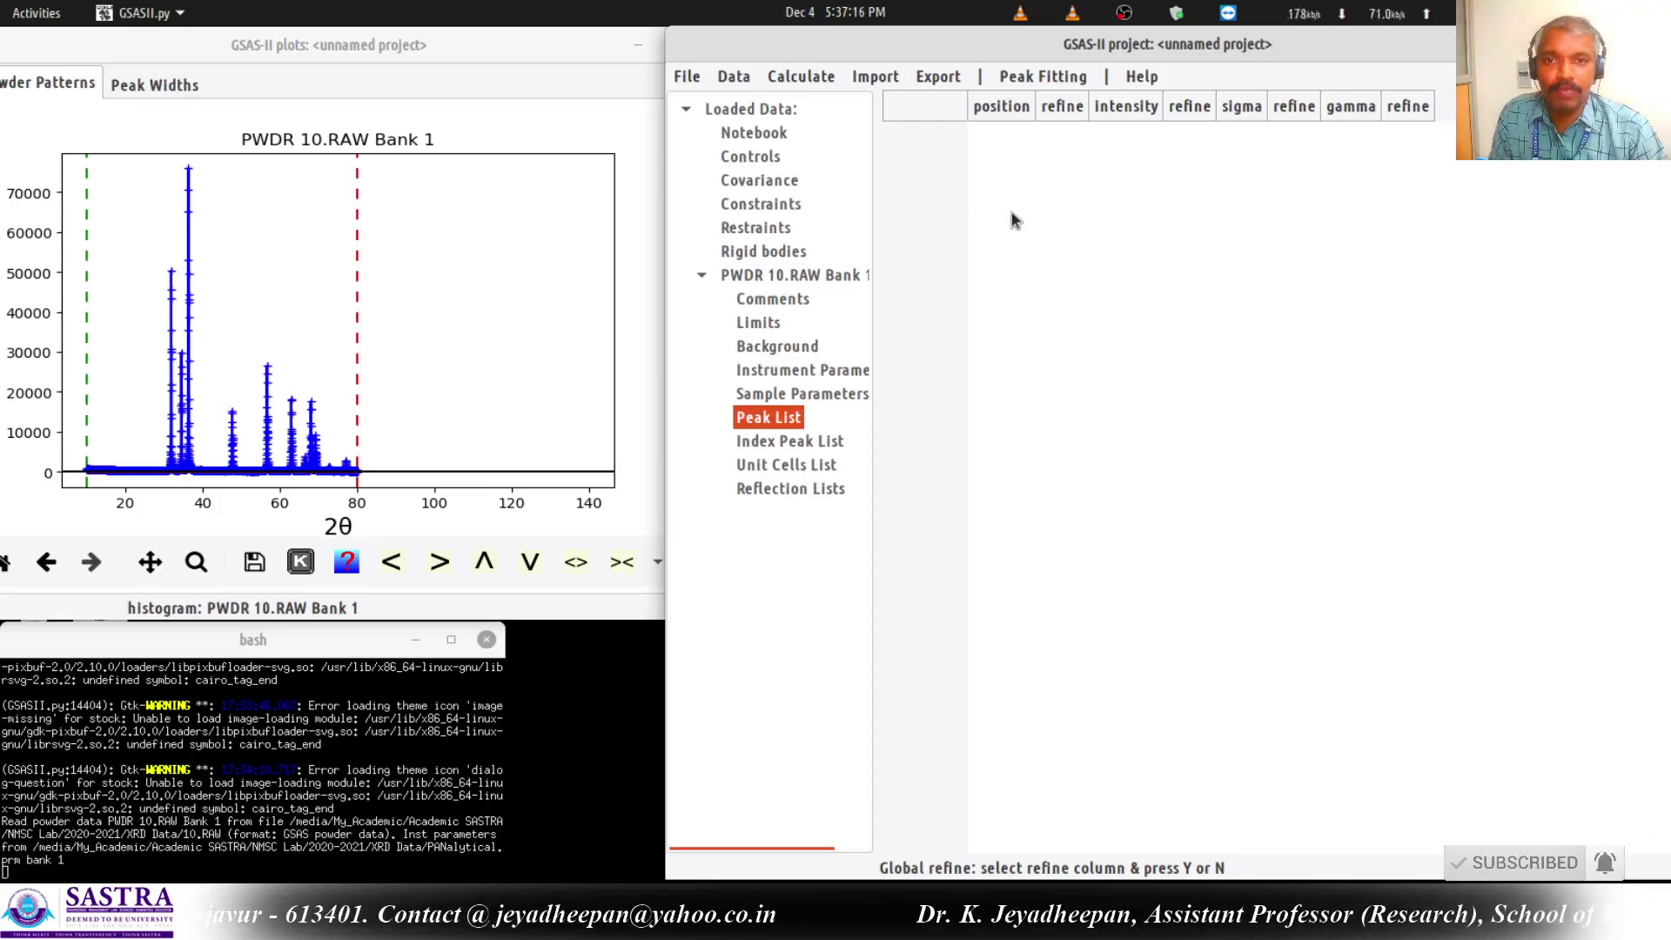
pyautogui.click(300, 41)
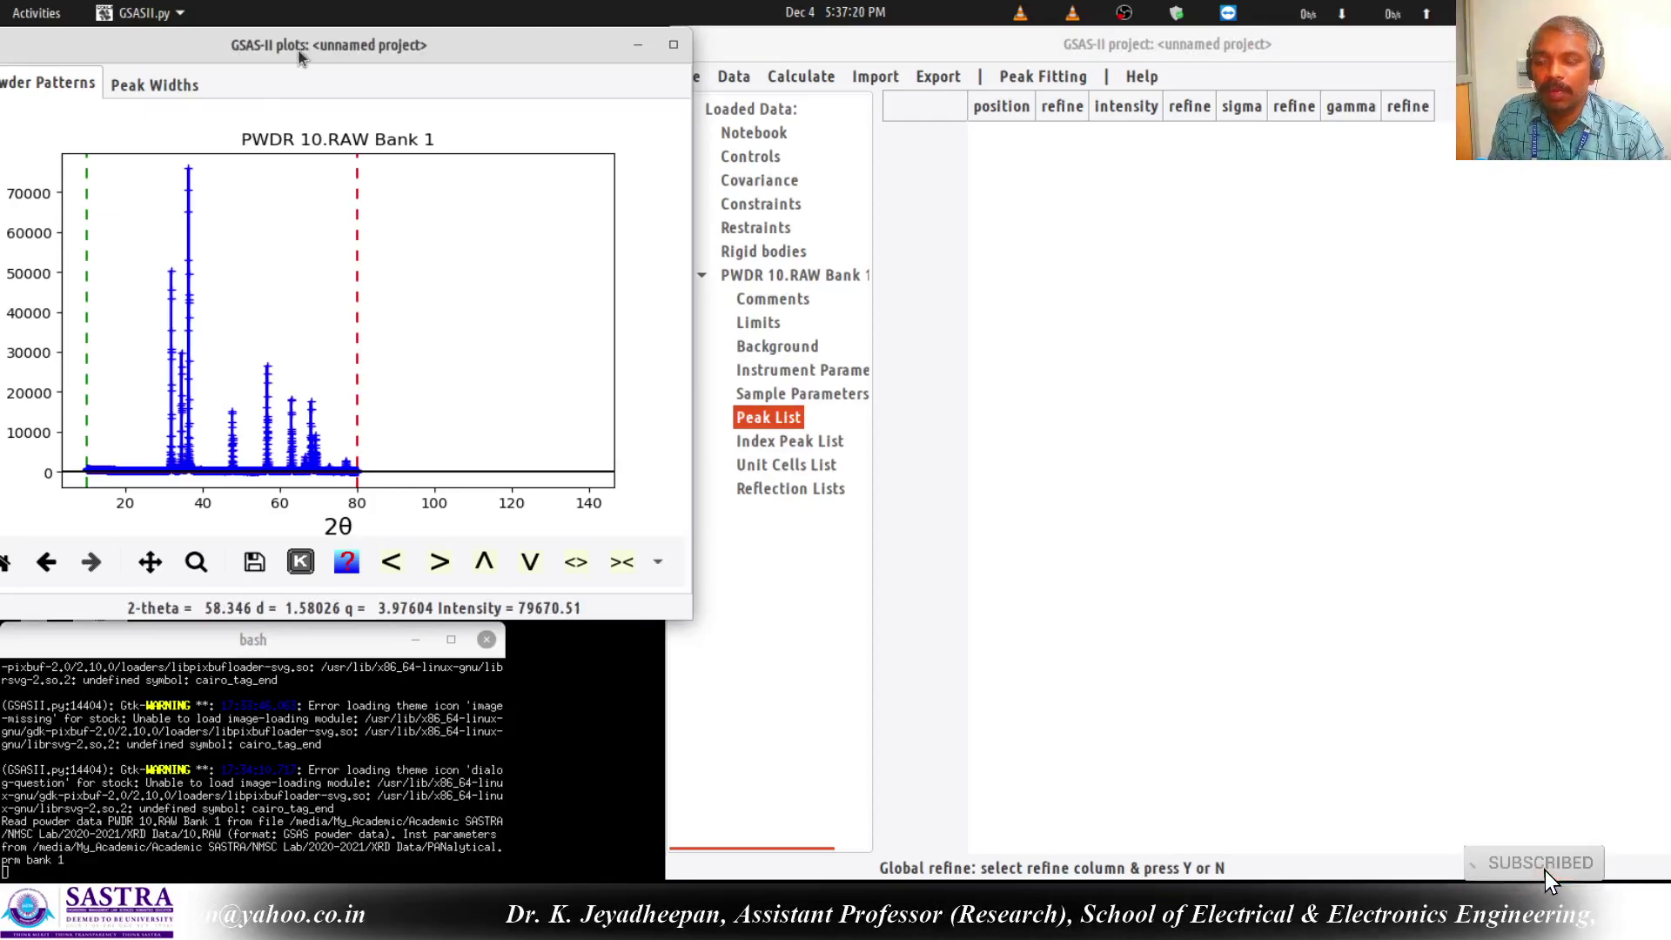
pyautogui.click(199, 561)
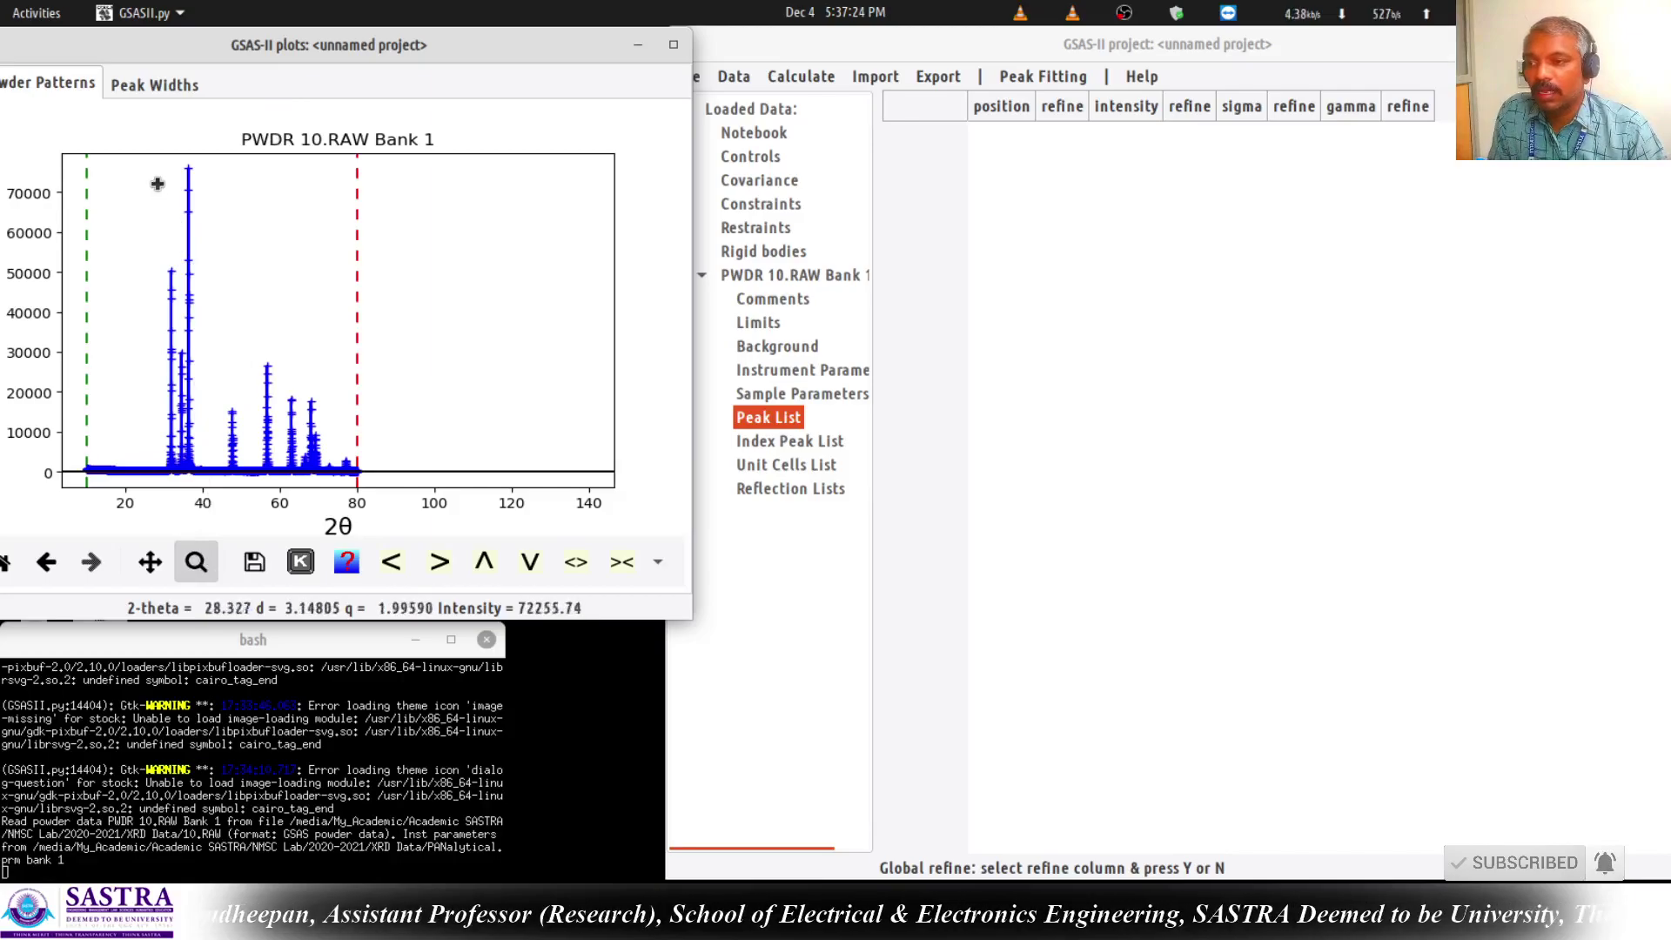
pyautogui.moveTo(148, 159); pyautogui.dragTo(211, 486)
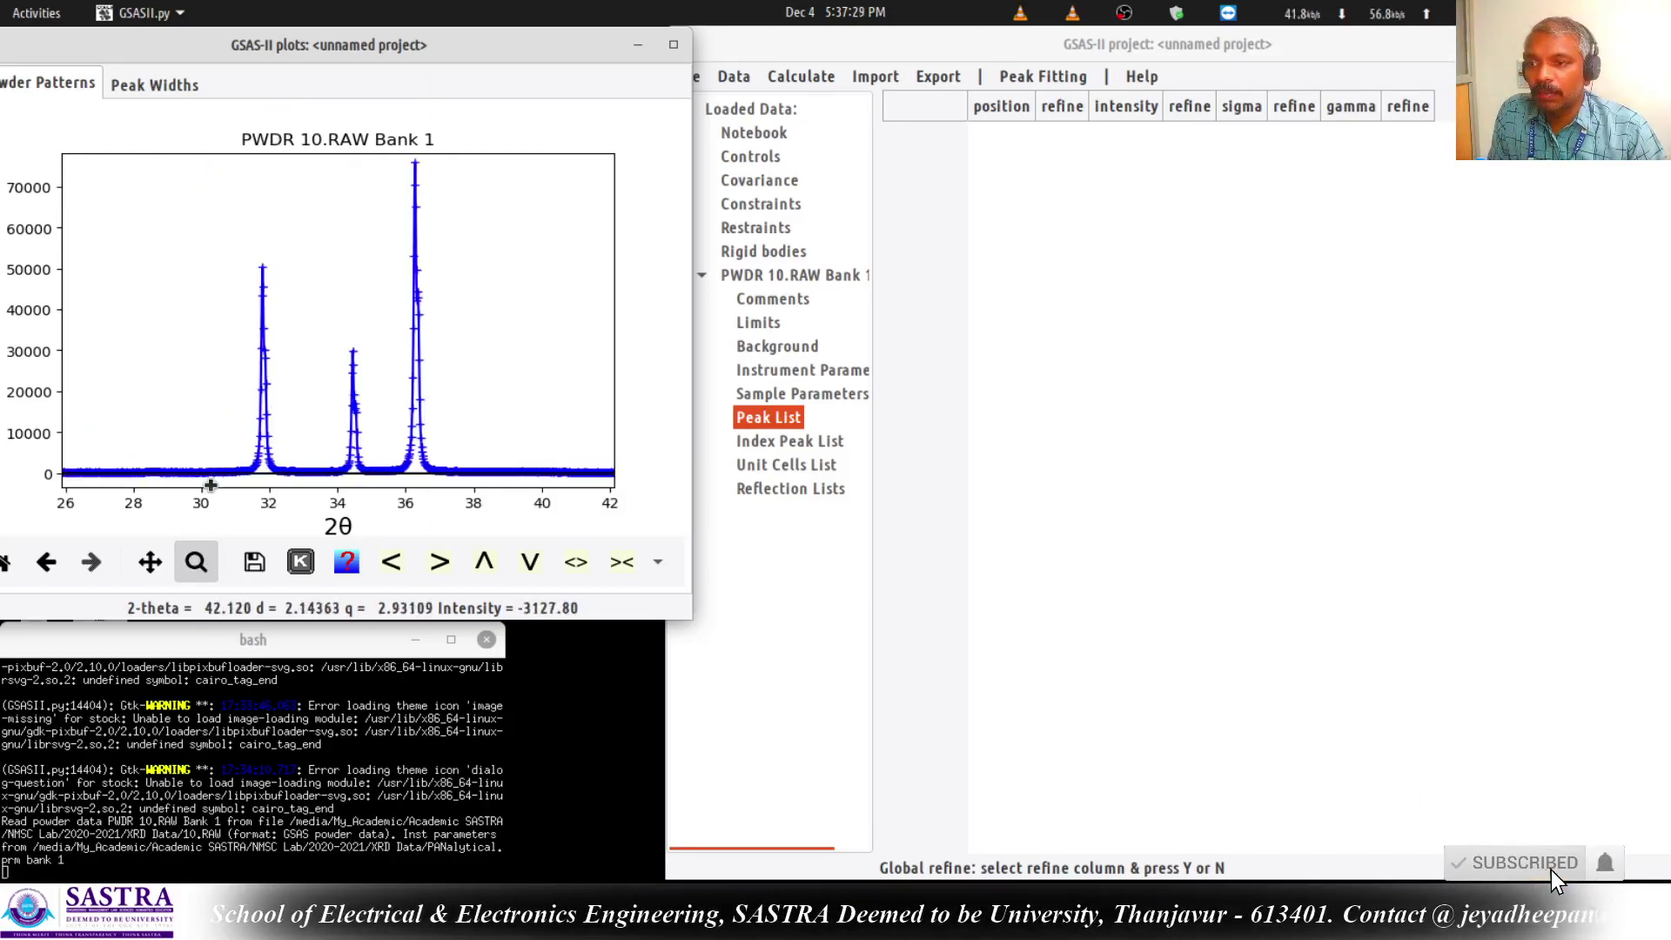
pyautogui.click(197, 566)
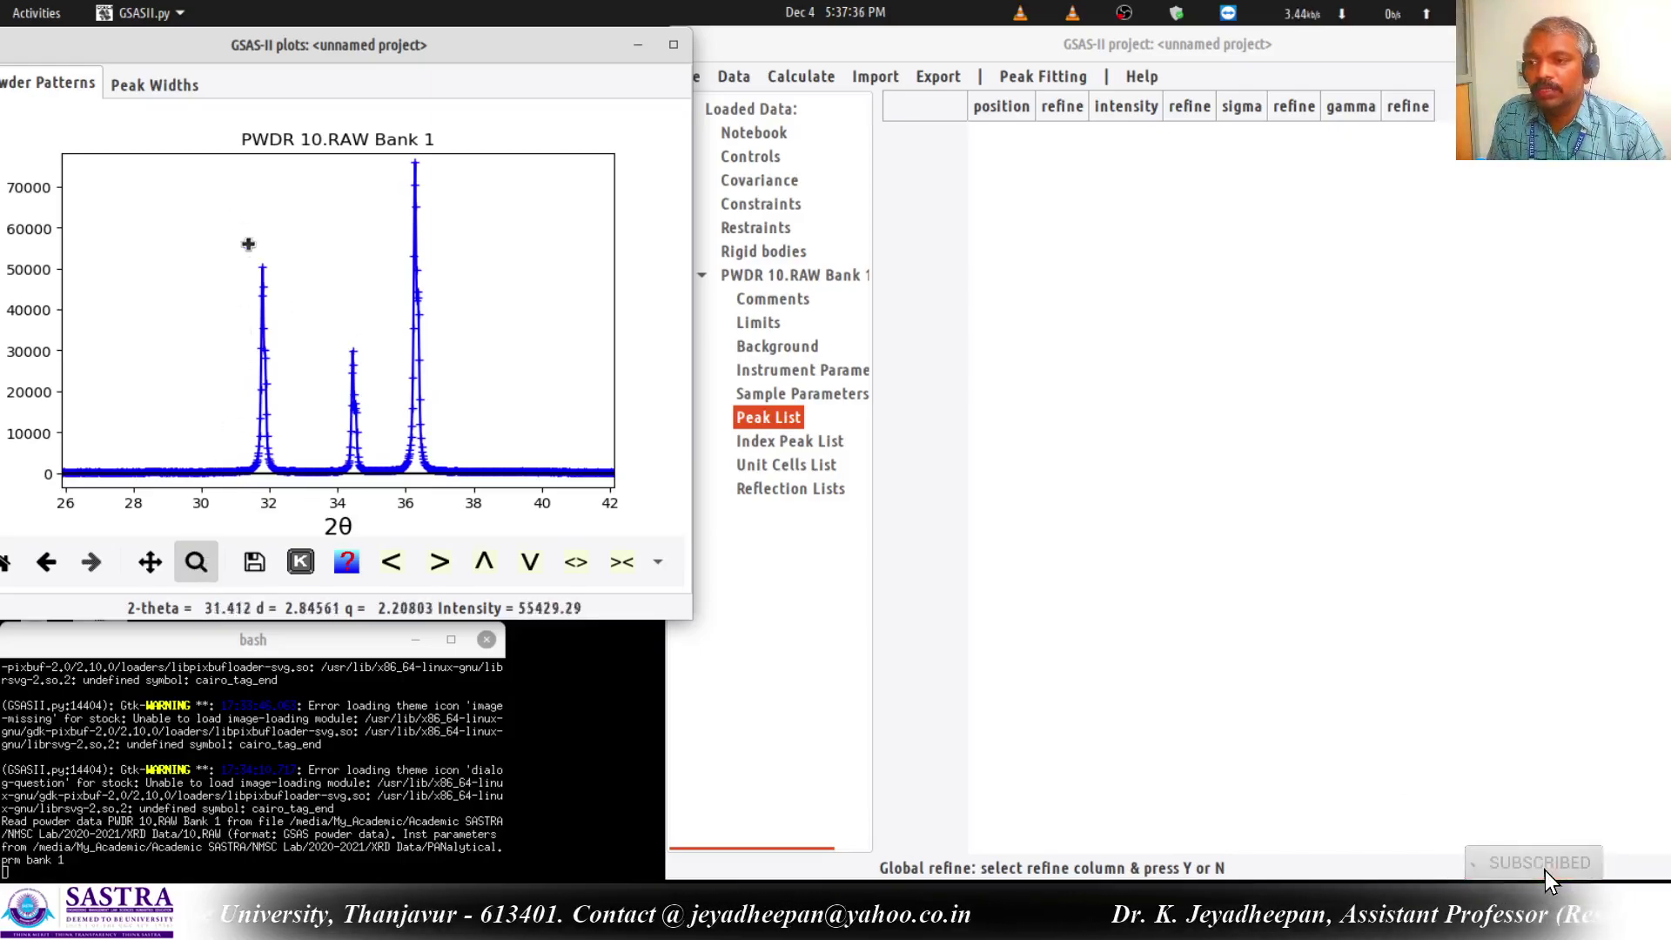
pyautogui.moveTo(186, 154); pyautogui.dragTo(475, 491)
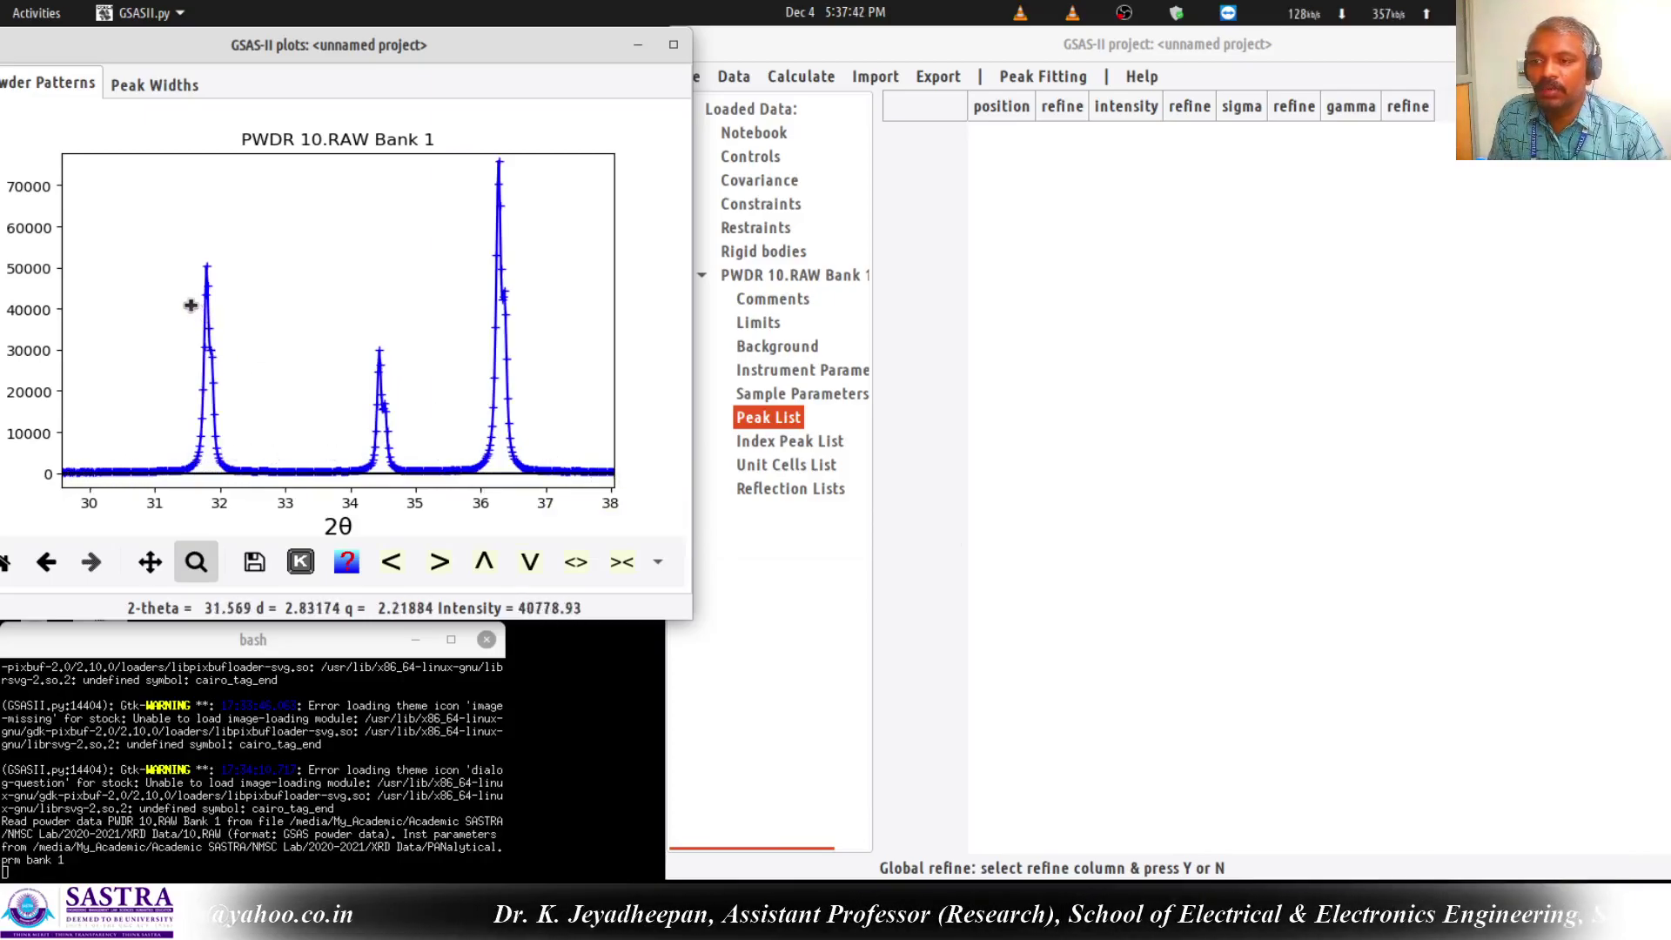
pyautogui.click(198, 563)
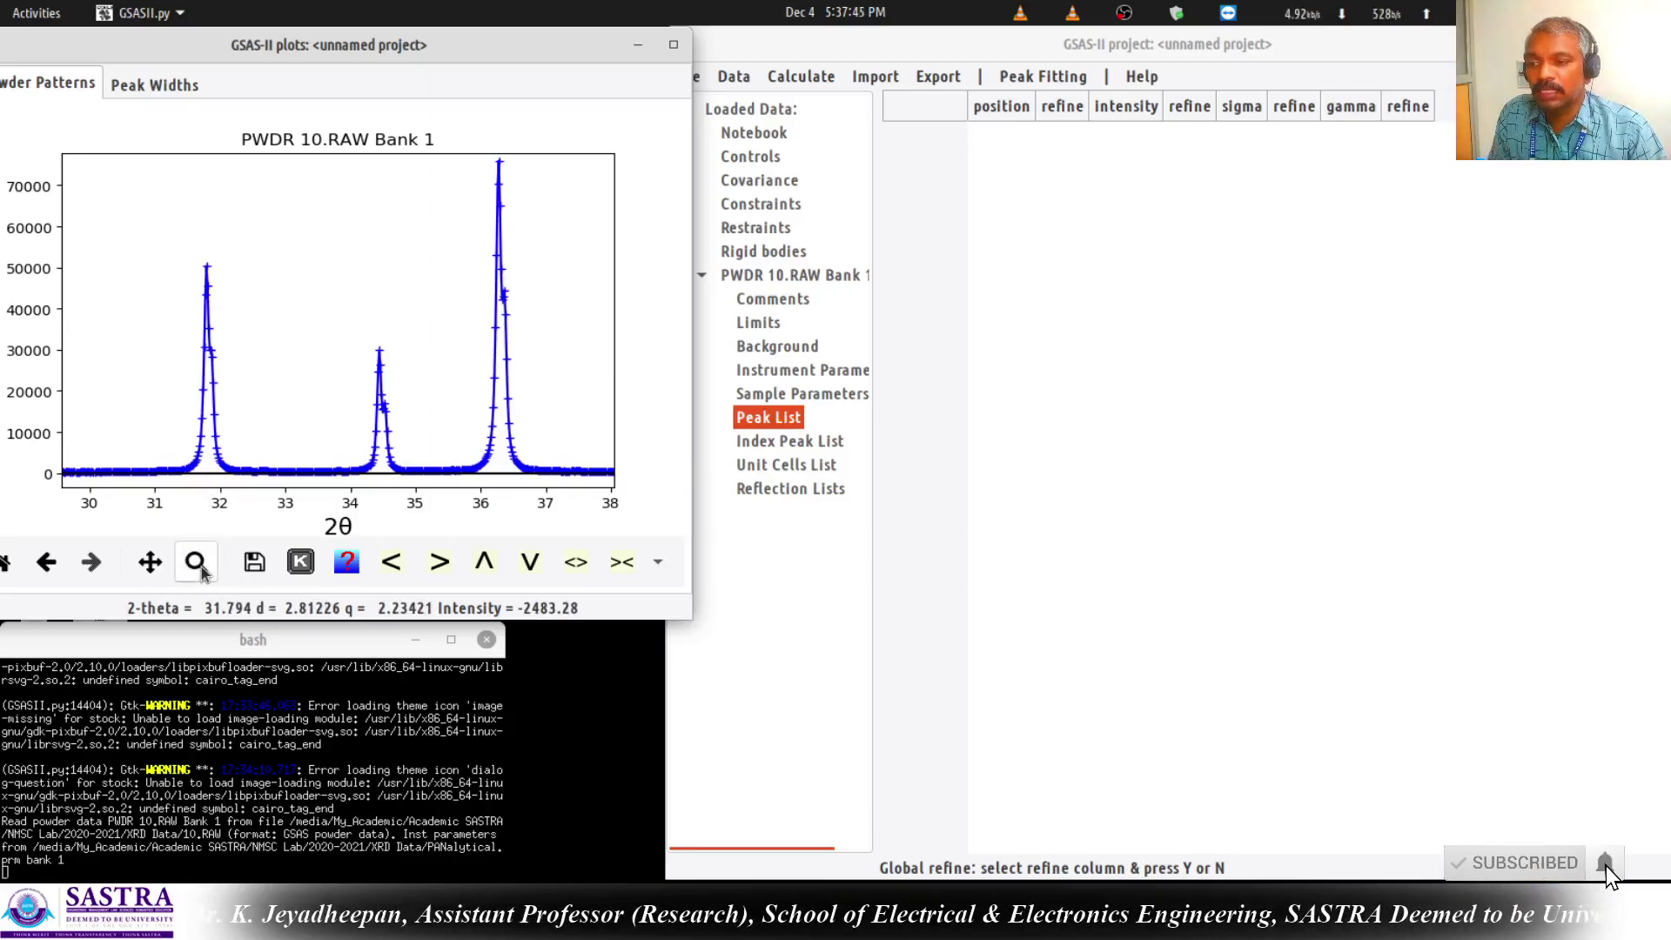
pyautogui.click(207, 268)
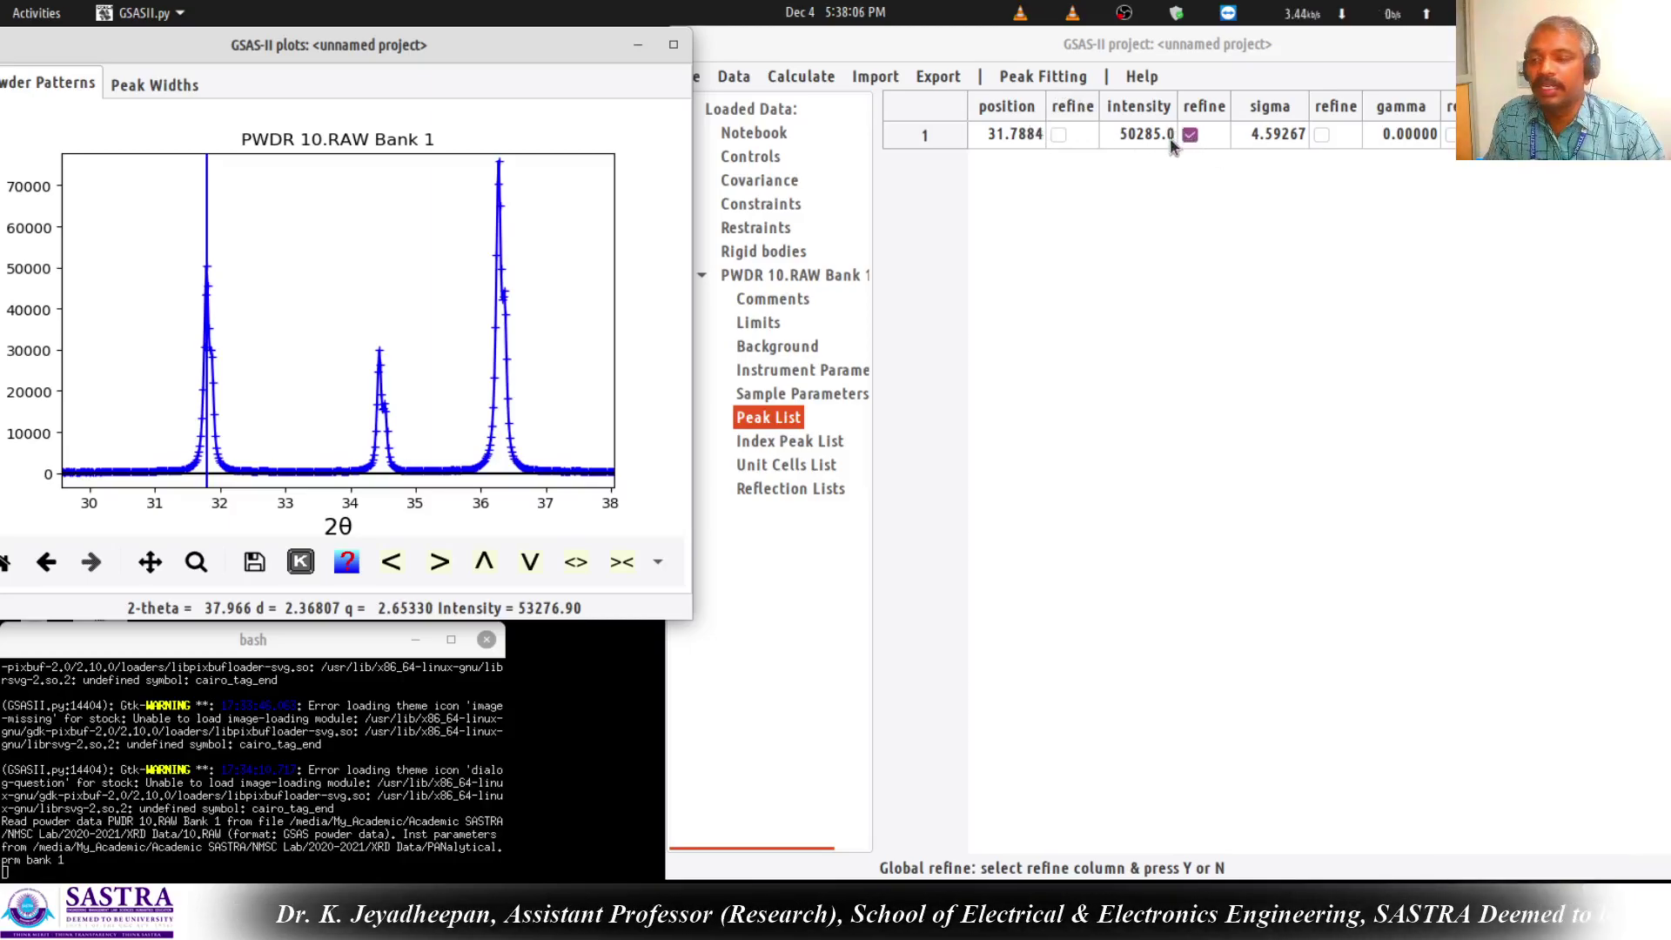
pyautogui.click(378, 351)
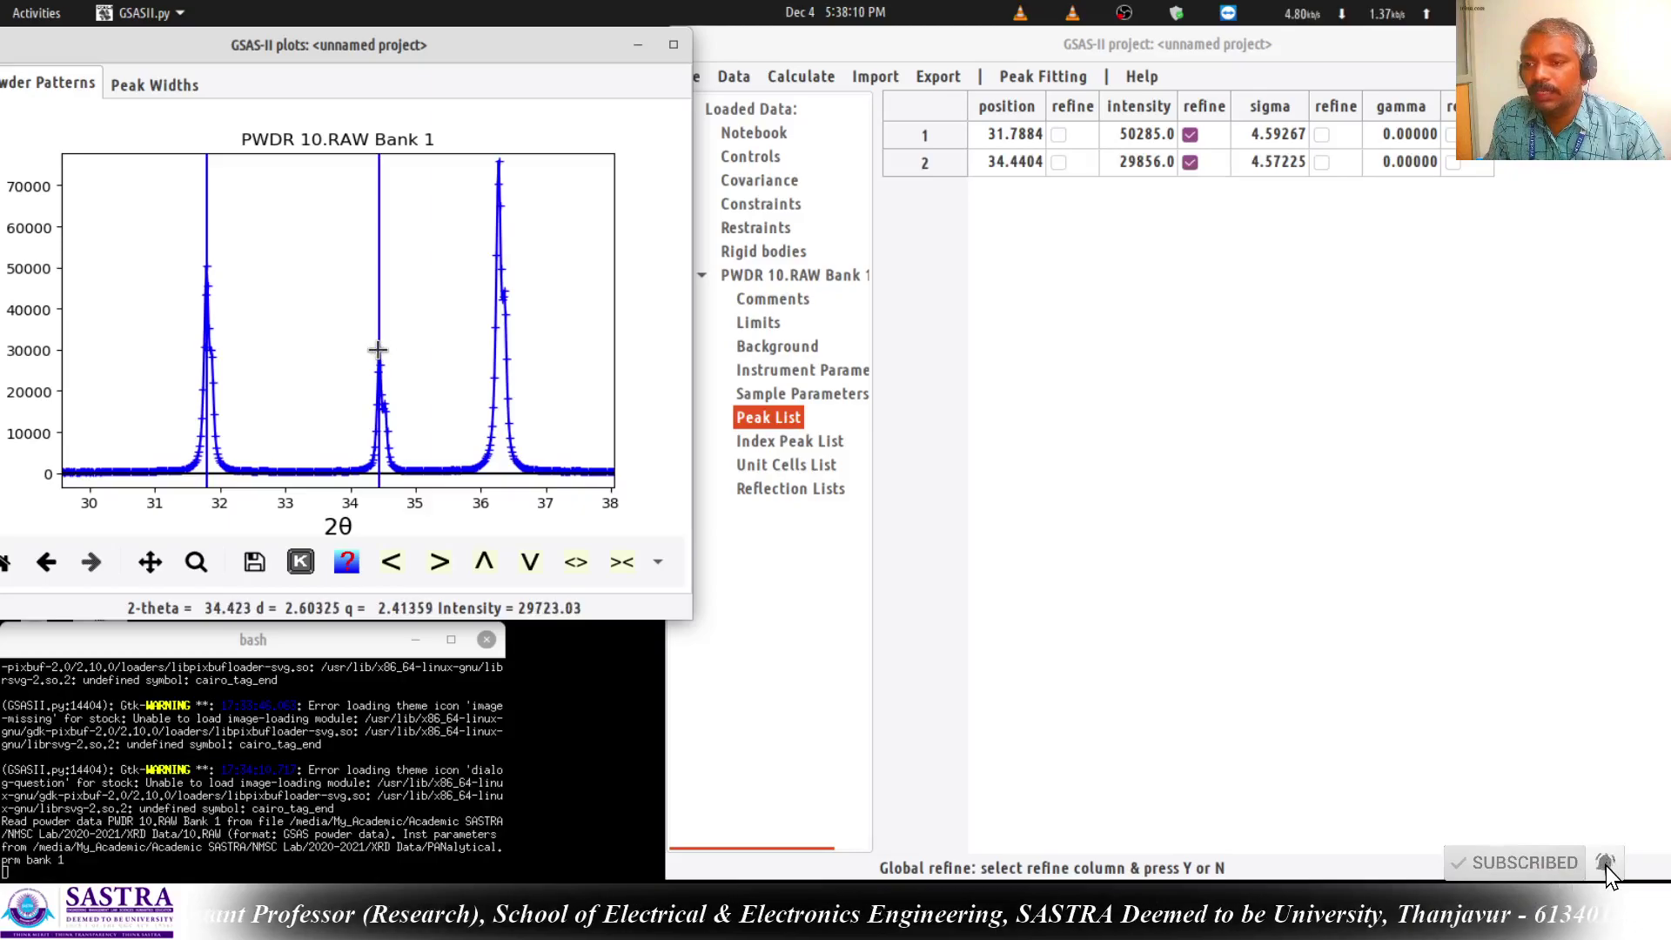
pyautogui.click(498, 174)
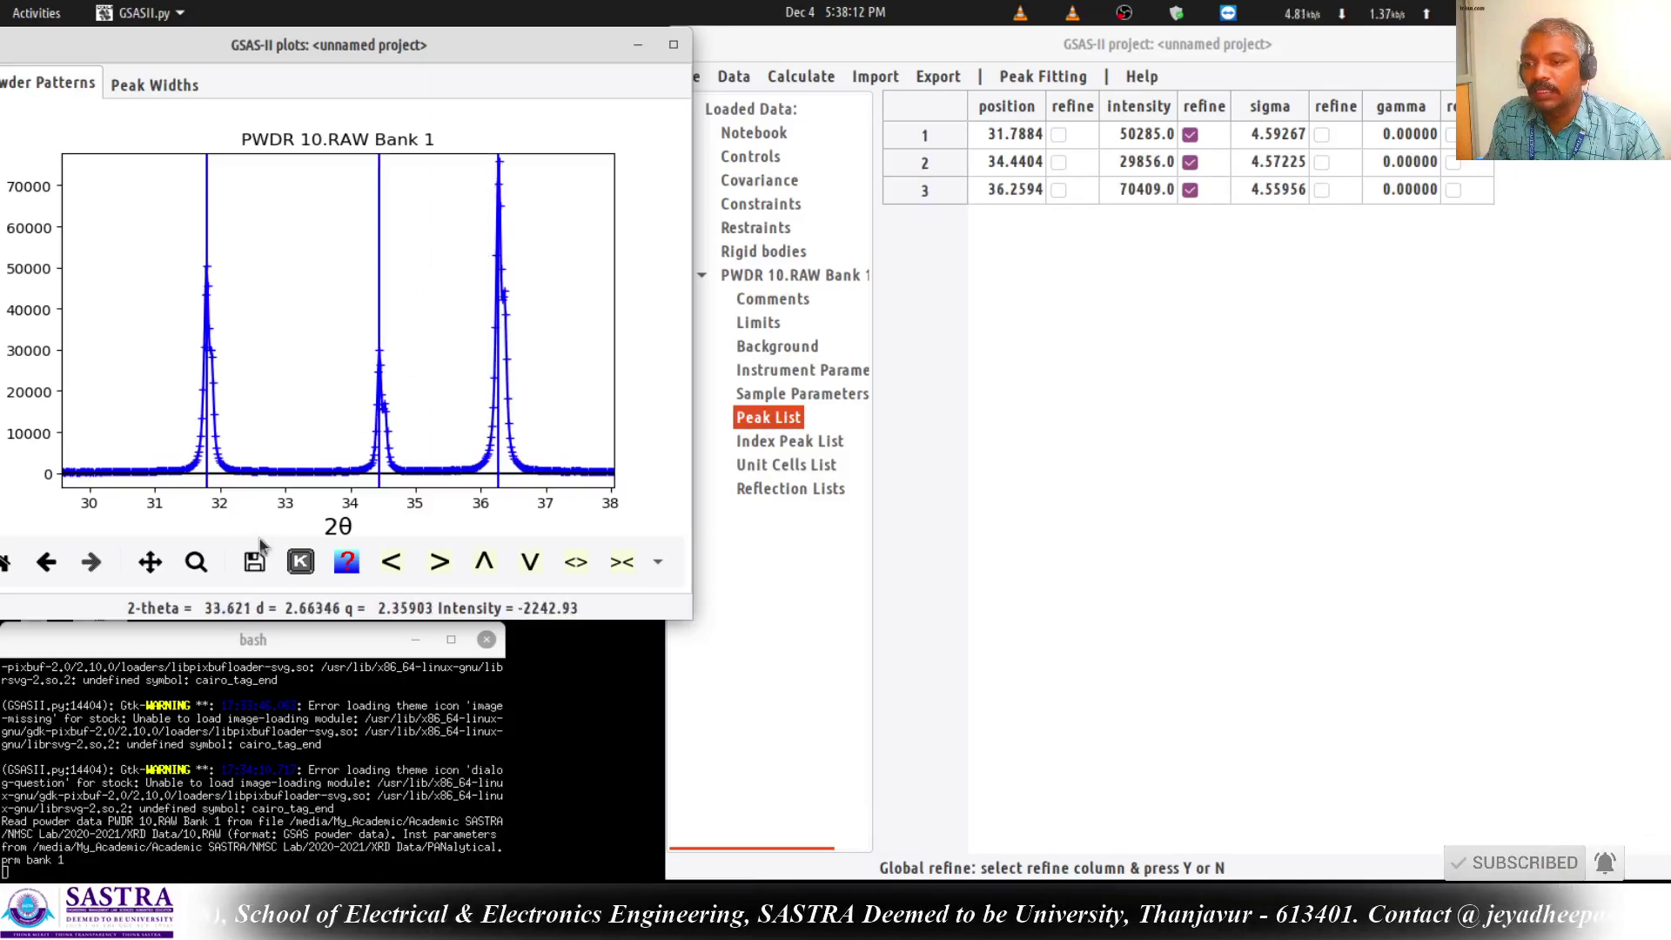
# Add the peak at about 47.55 degrees 2θ to the peak list from the powder pattern plot.
pyautogui.click(150, 561)
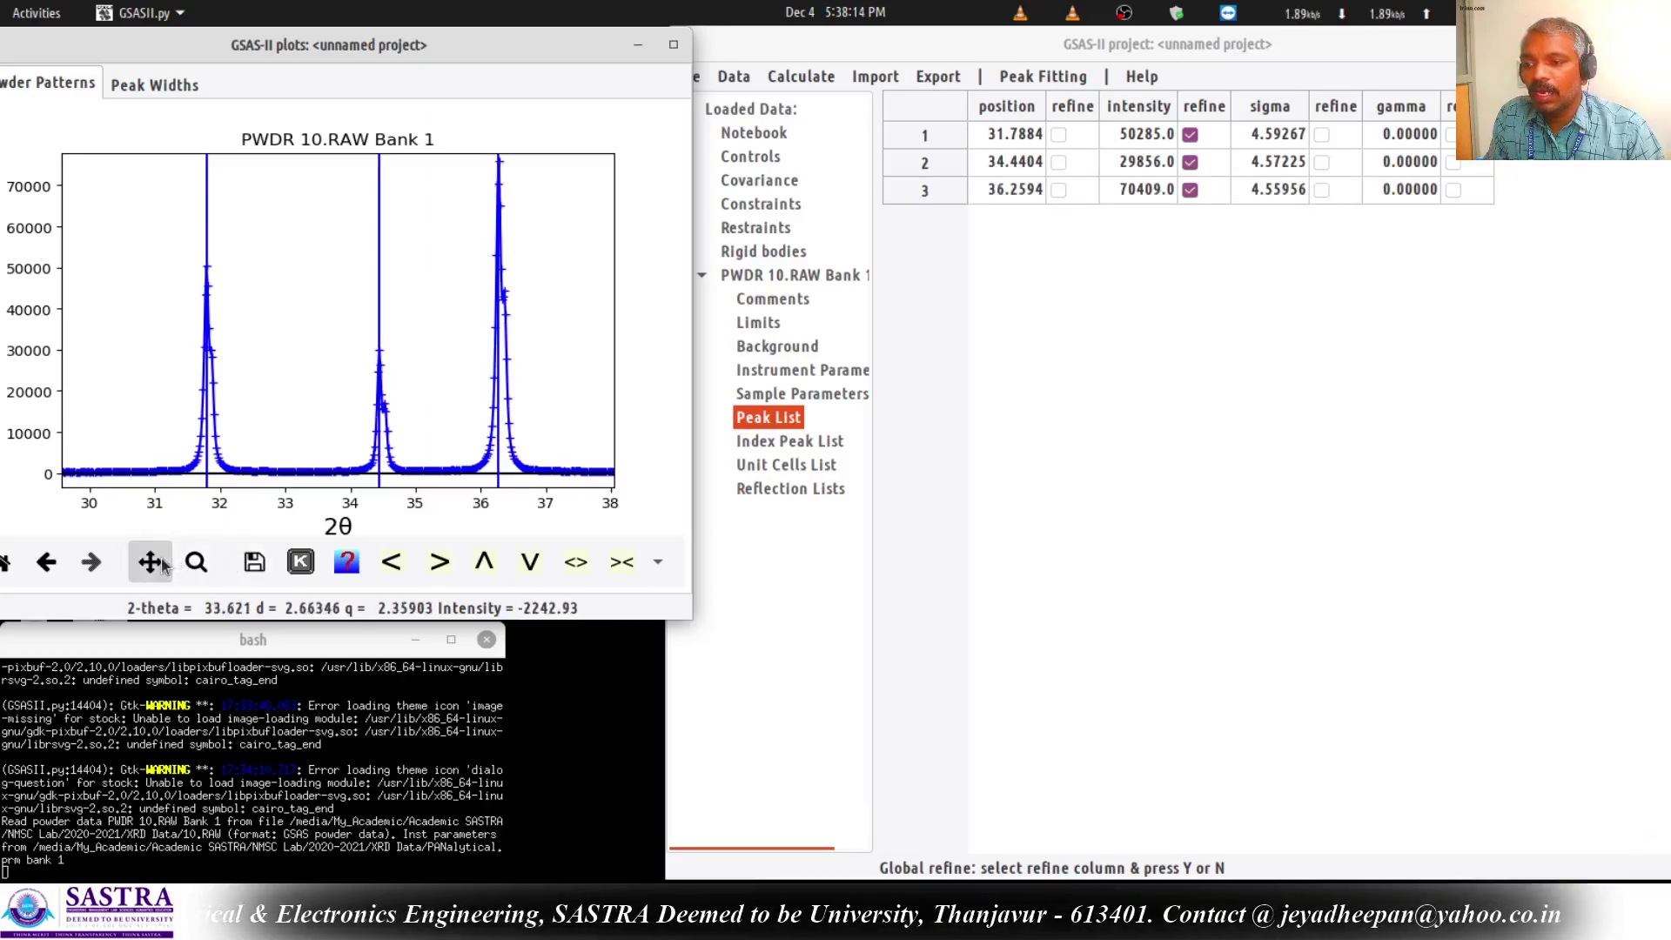
pyautogui.moveTo(539, 403); pyautogui.dragTo(191, 399)
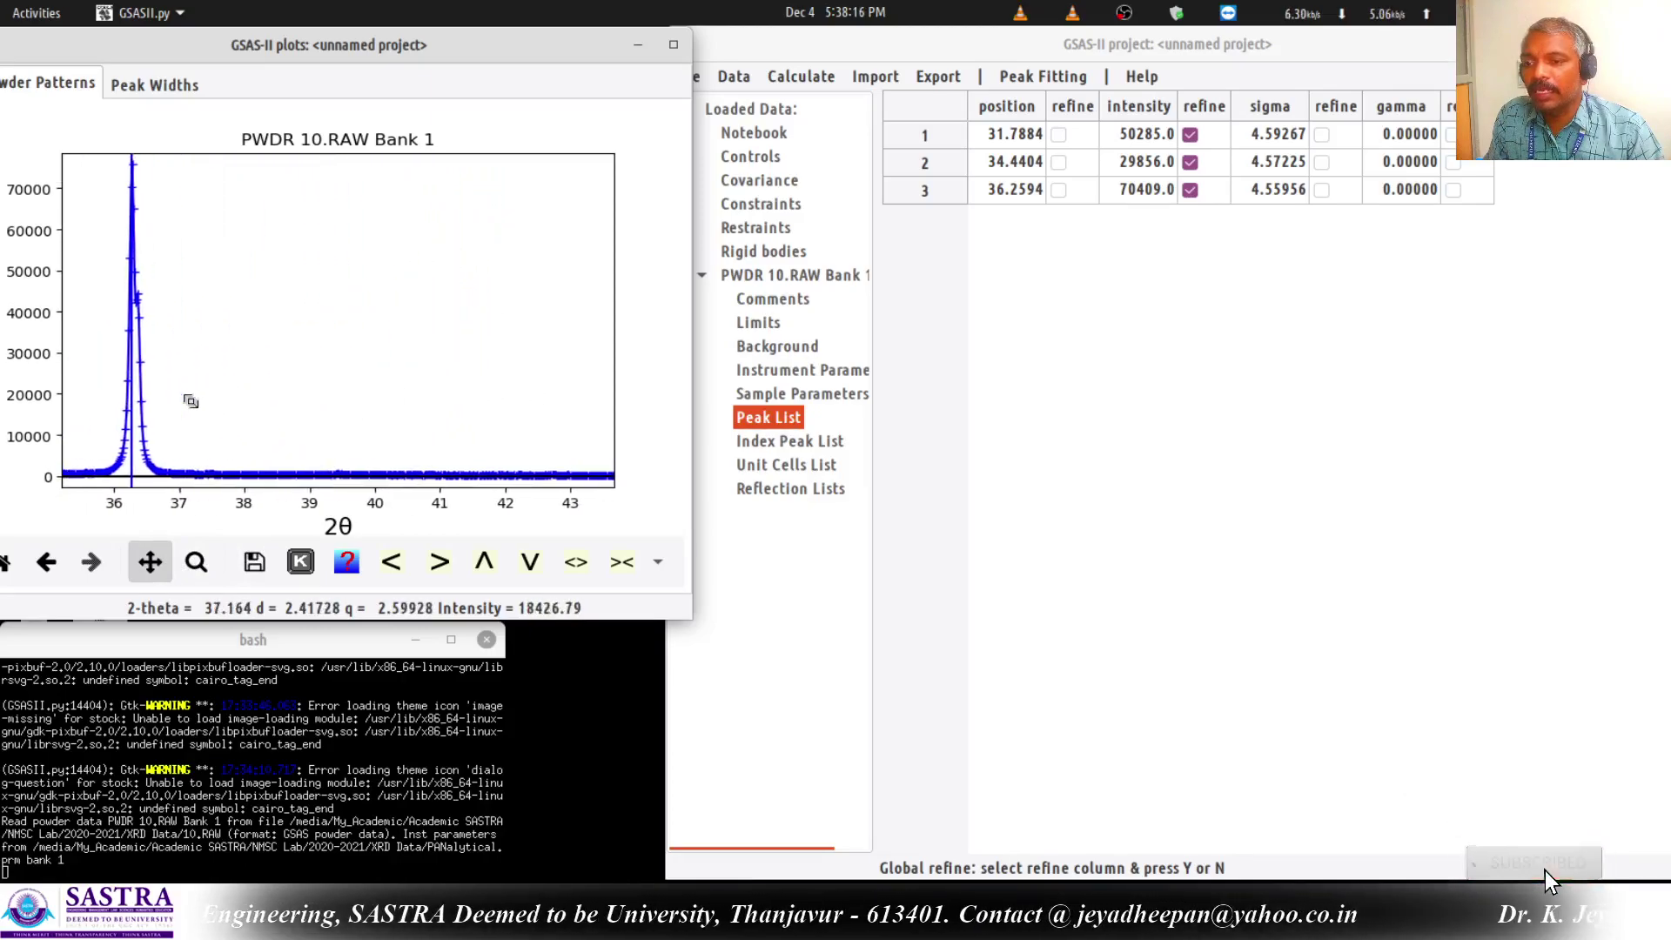
pyautogui.moveTo(406, 421); pyautogui.dragTo(187, 418)
pyautogui.moveTo(395, 399); pyautogui.dragTo(222, 399)
pyautogui.moveTo(403, 395); pyautogui.dragTo(310, 388)
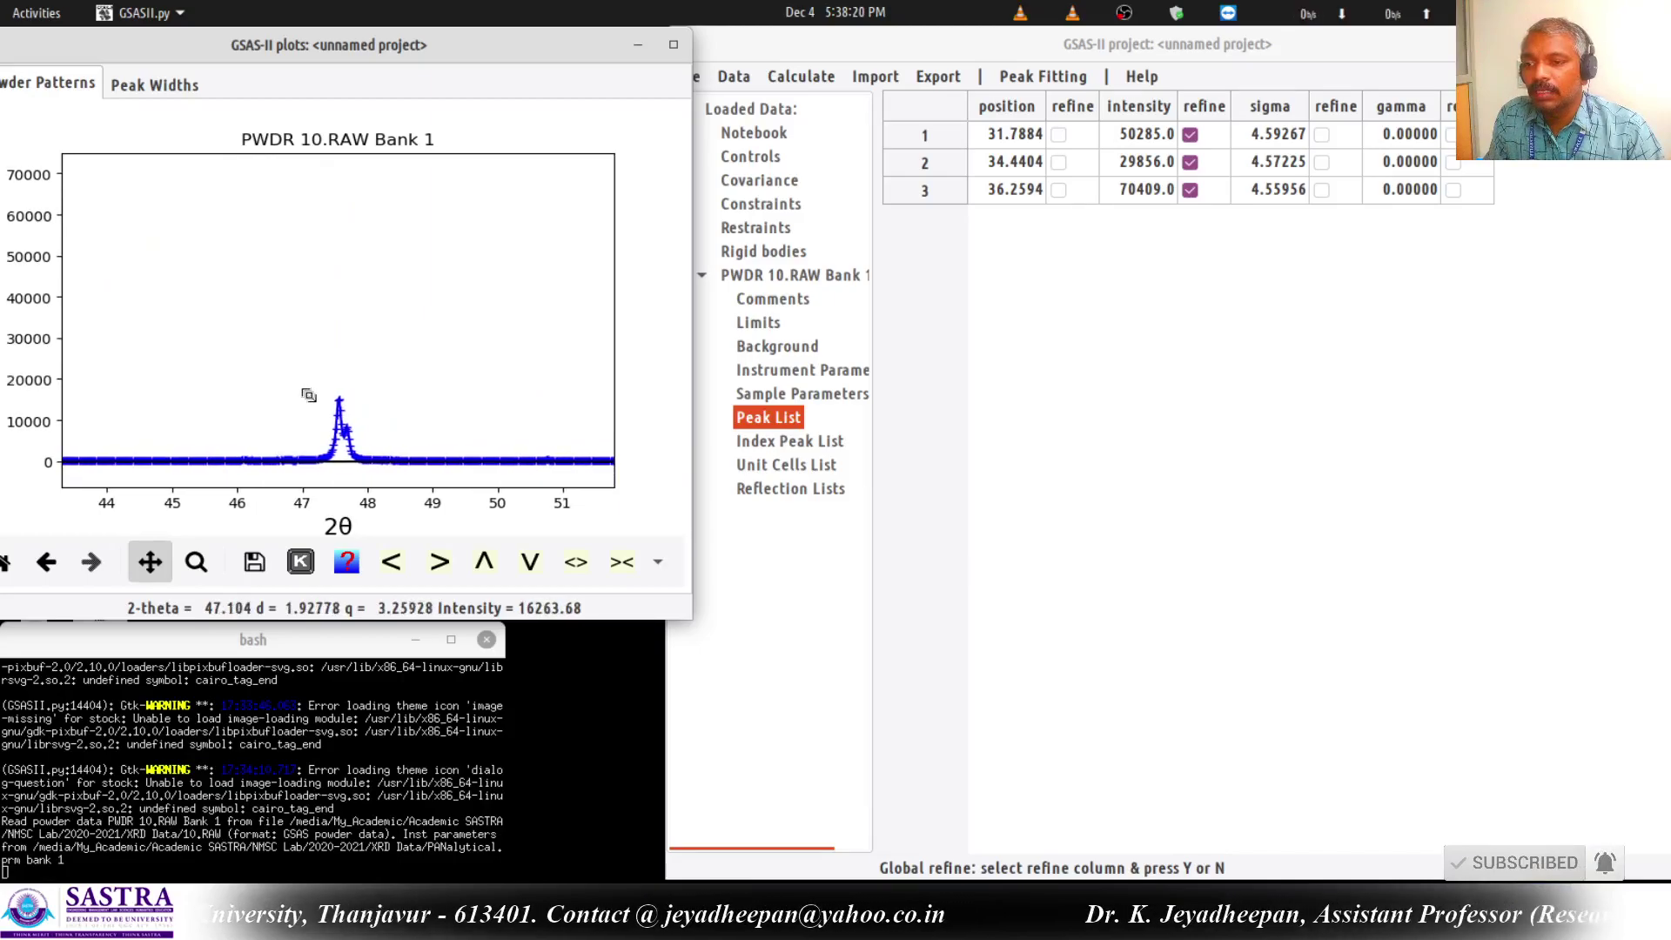
pyautogui.click(147, 568)
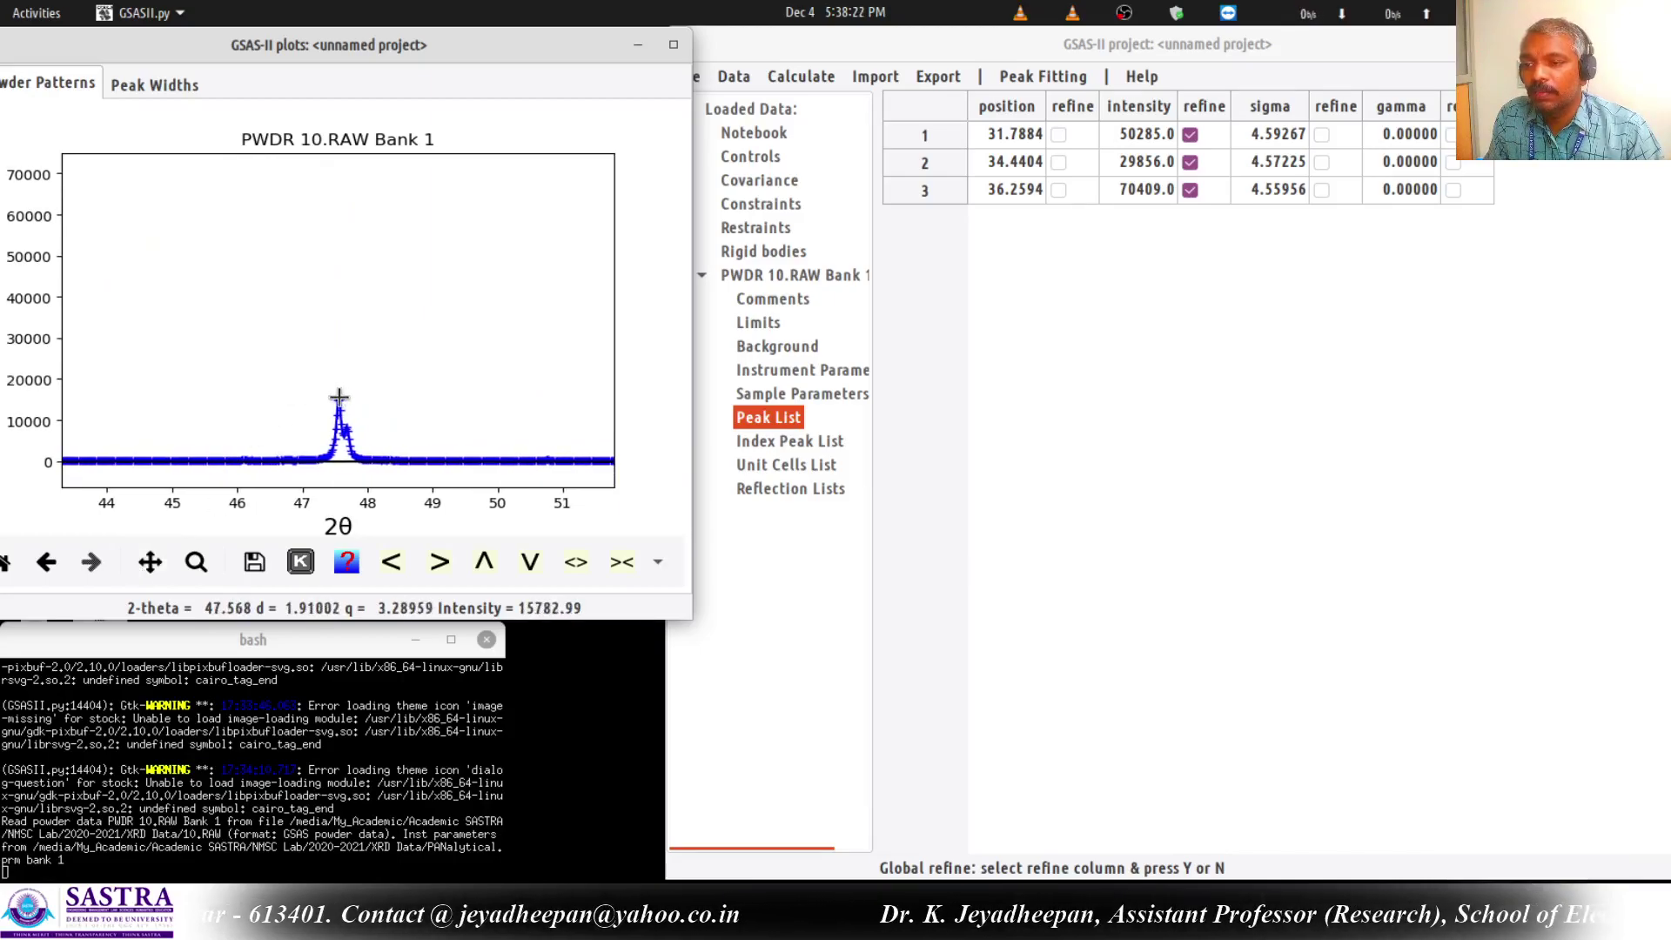
pyautogui.click(338, 400)
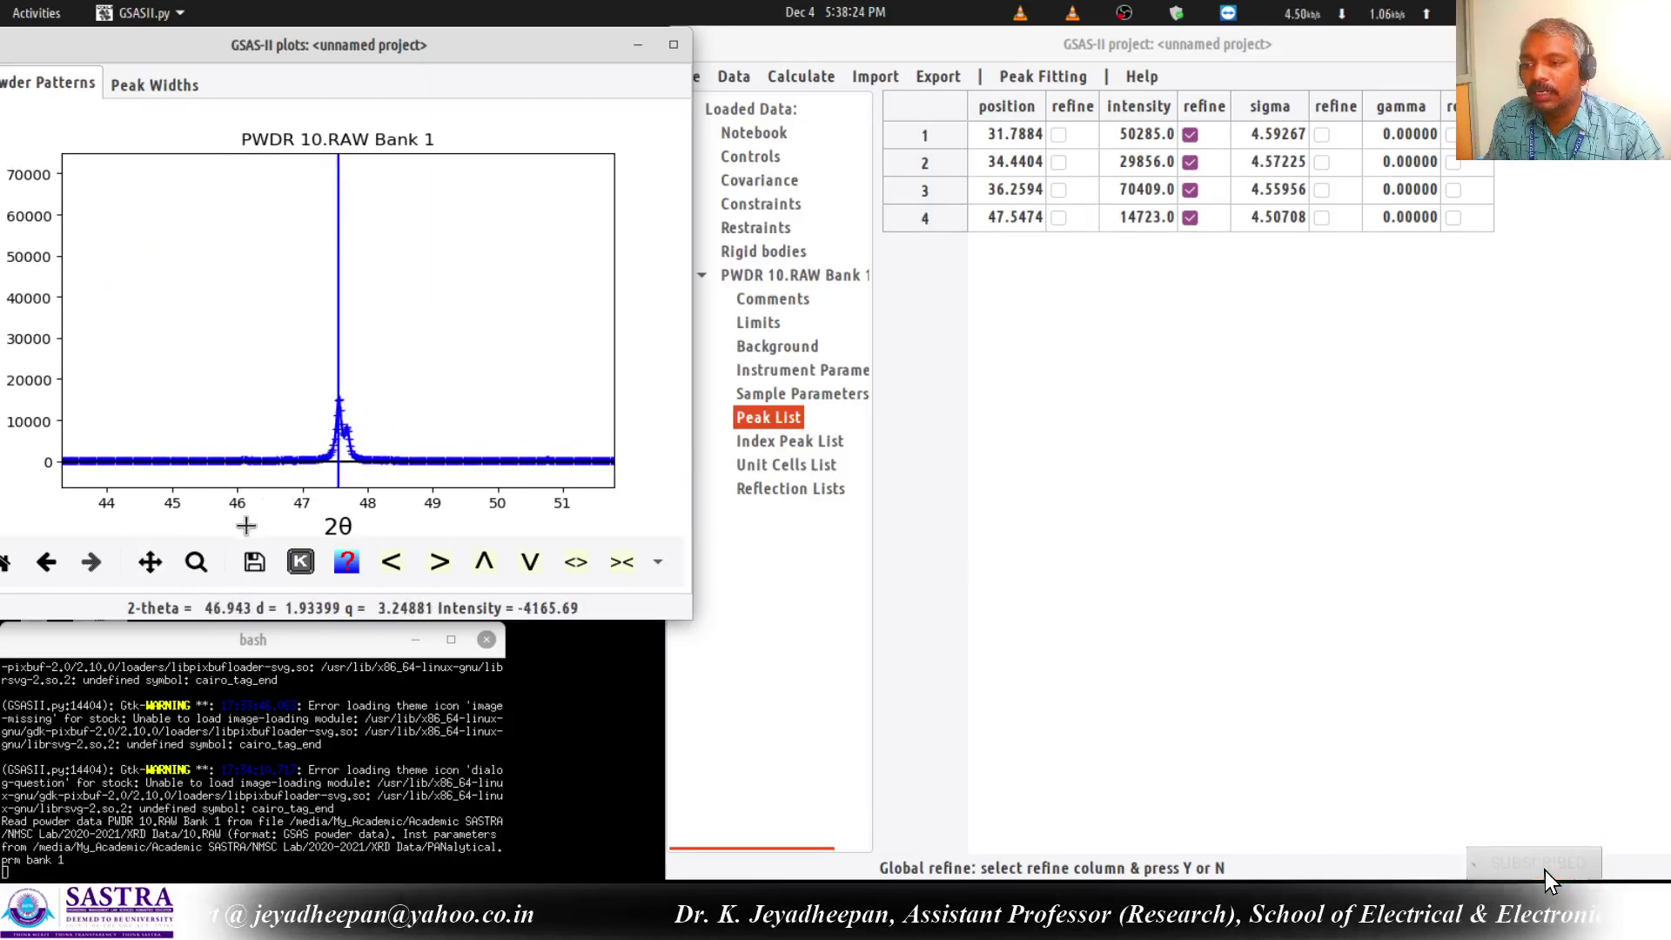
# Add the peak at about 56.61 degrees 2θ to the peak list from the powder pattern plot.
pyautogui.click(149, 562)
pyautogui.moveTo(496, 369); pyautogui.dragTo(172, 362)
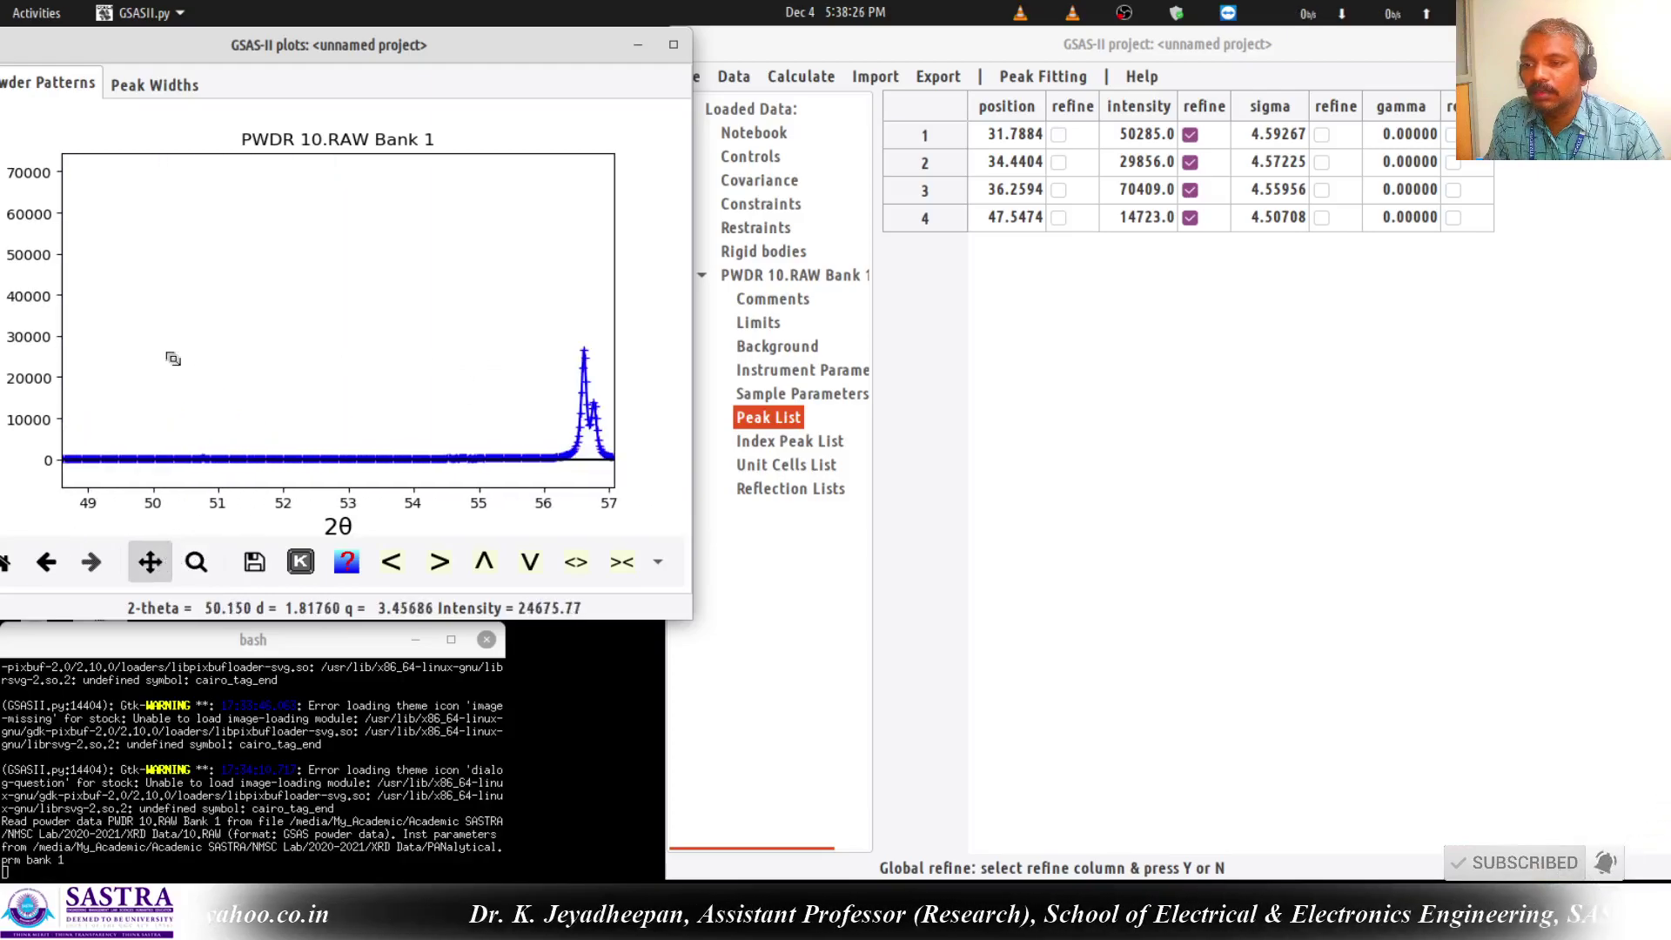
pyautogui.moveTo(559, 378); pyautogui.dragTo(259, 383)
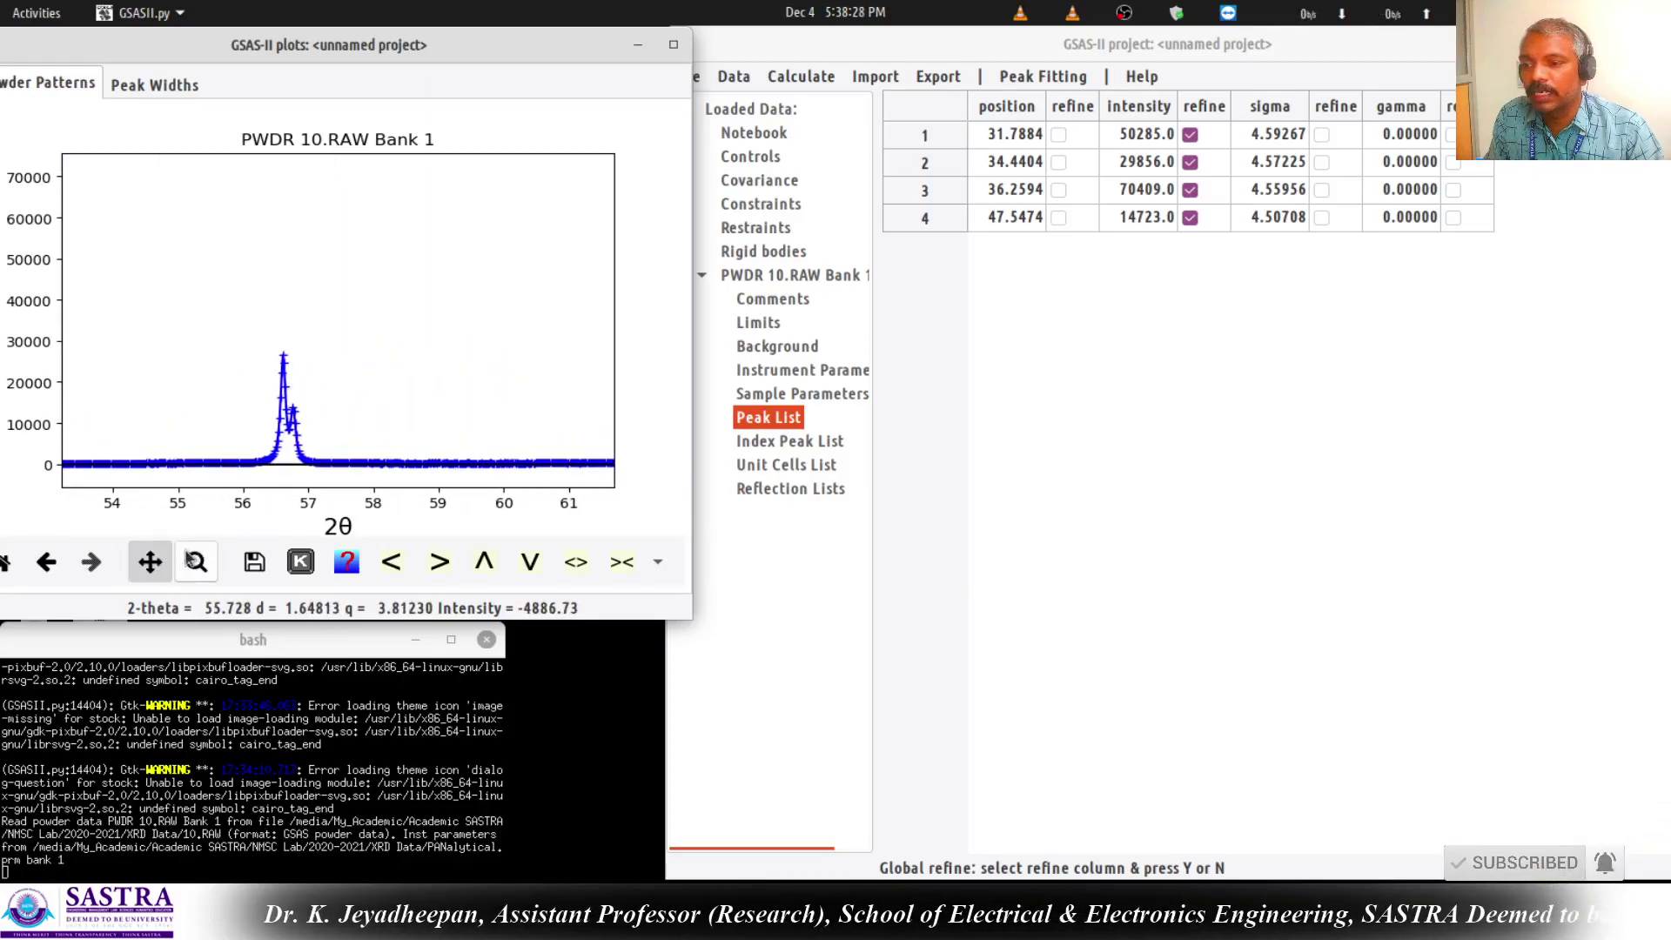
pyautogui.click(158, 566)
pyautogui.click(283, 357)
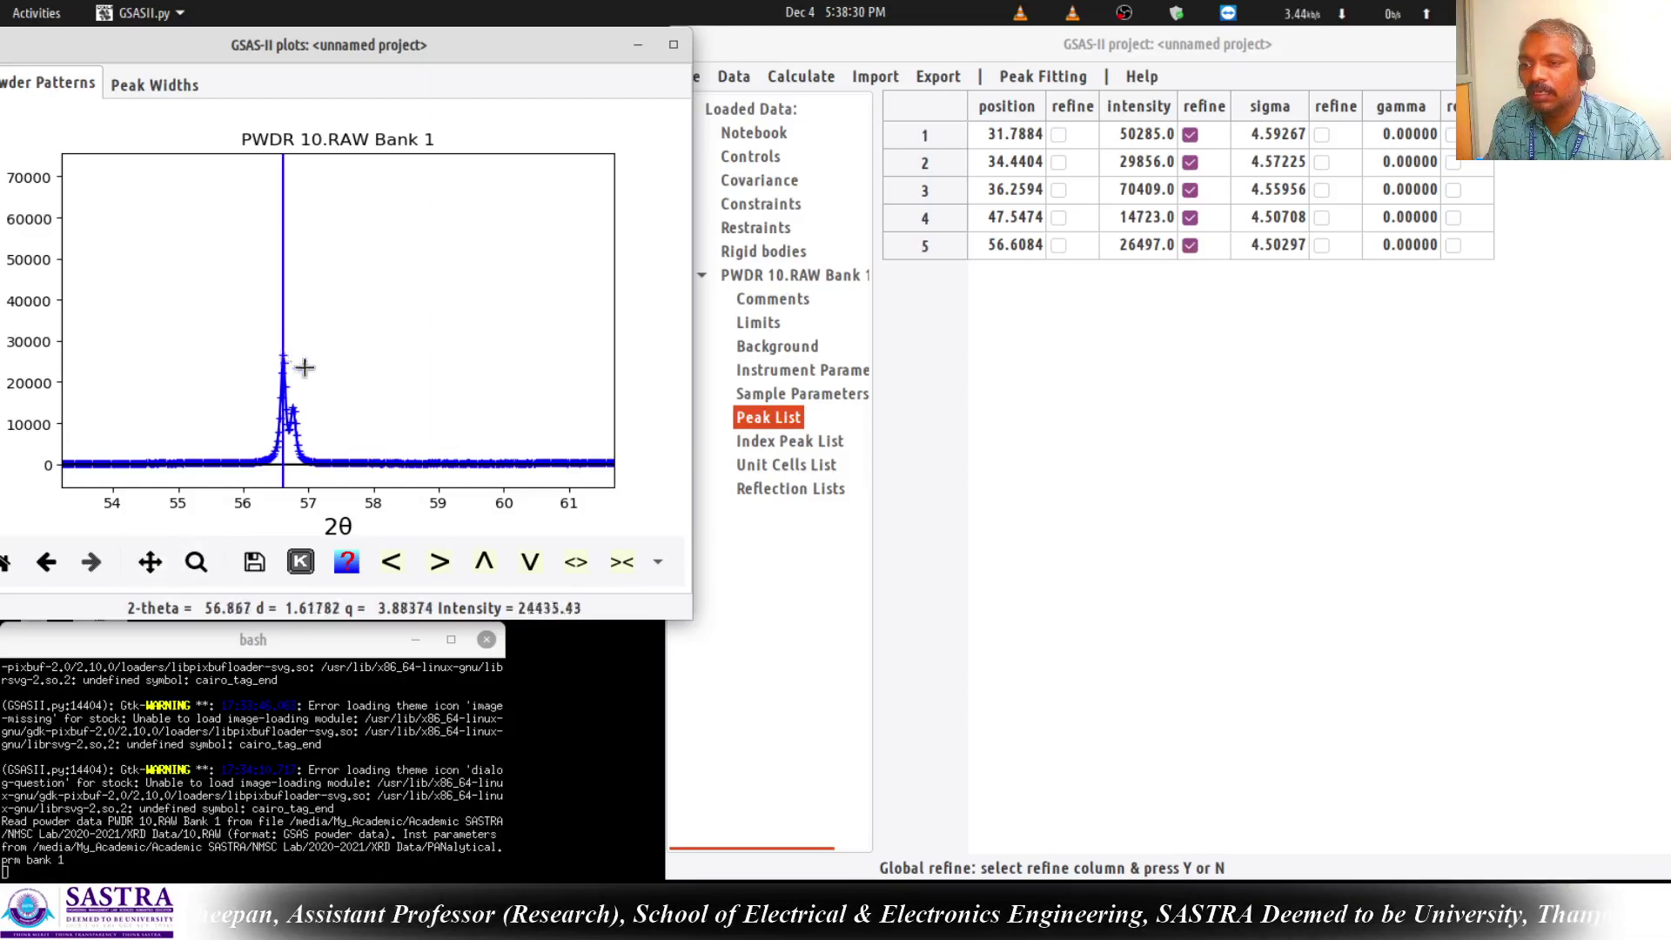
# Add the four peaks at about 62.86, 66.38, 67.96 and 69.10 degrees 2θ to the peak list.
pyautogui.click(150, 562)
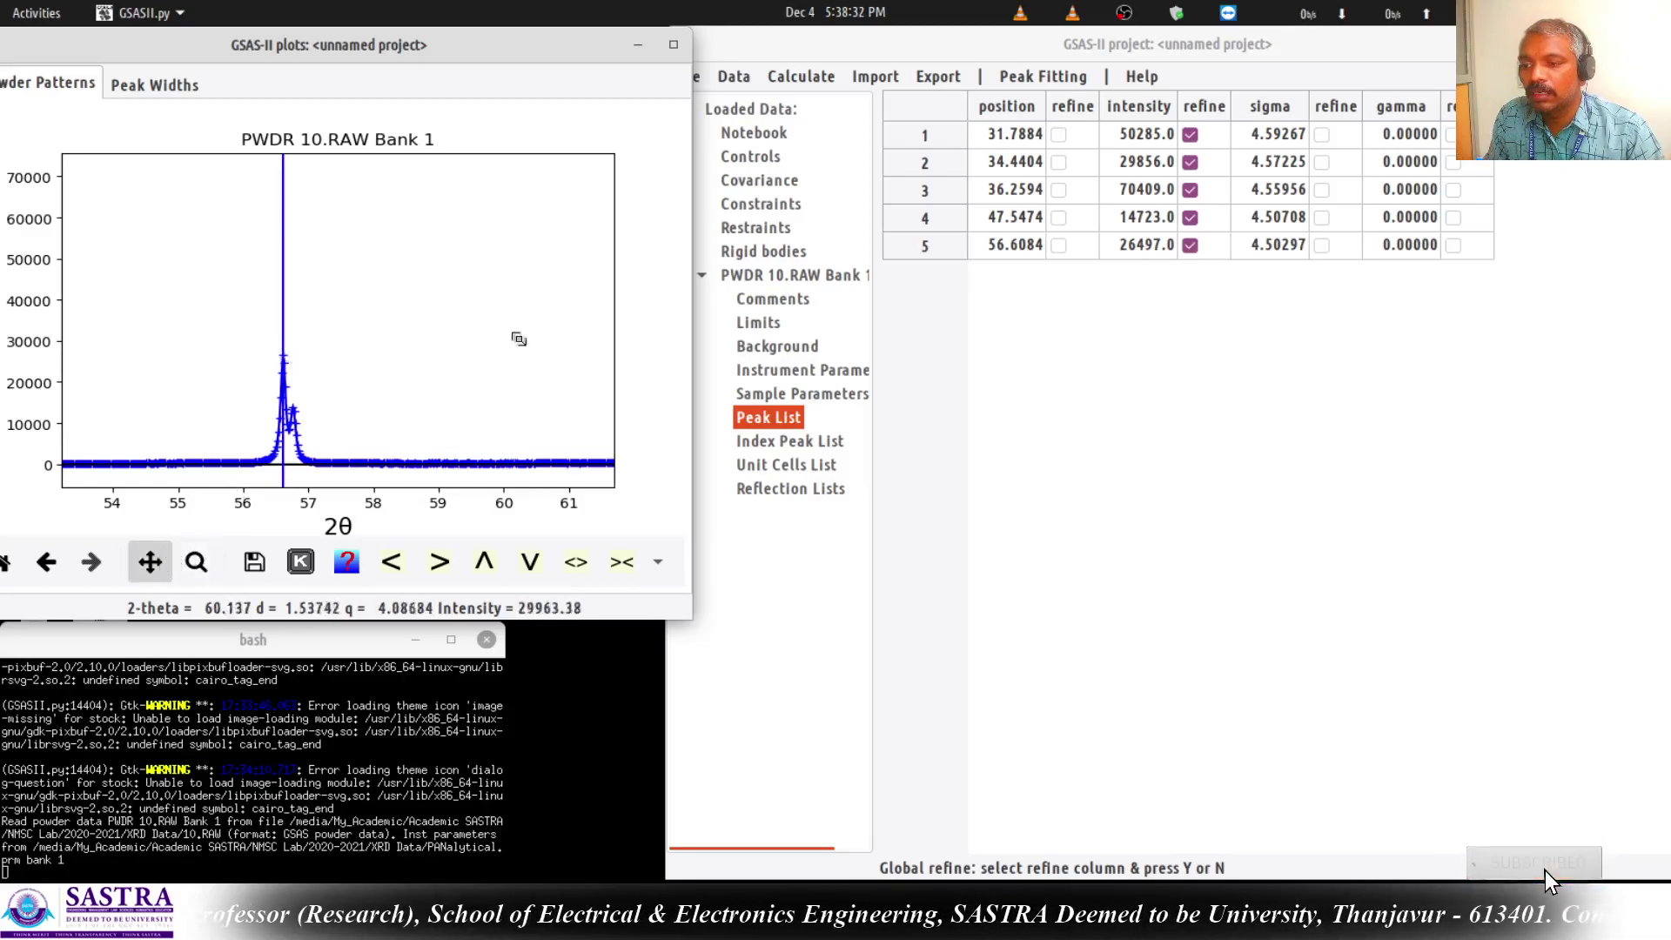
pyautogui.moveTo(523, 318); pyautogui.dragTo(212, 313)
pyautogui.moveTo(383, 313); pyautogui.dragTo(174, 298)
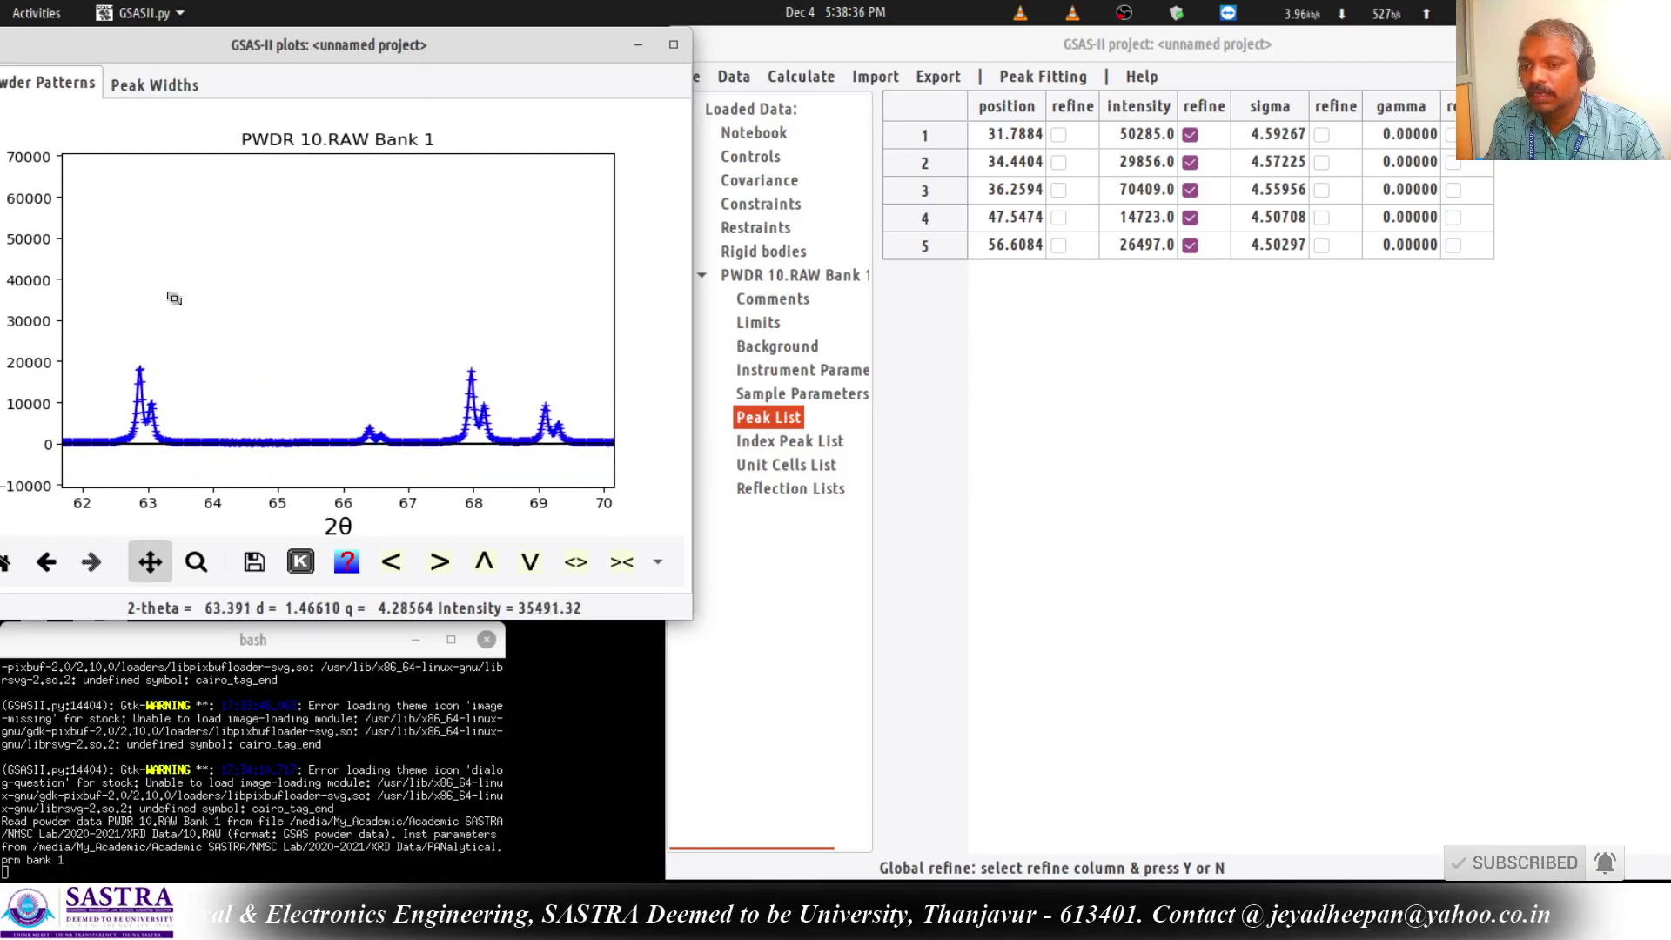
pyautogui.click(149, 562)
pyautogui.click(139, 370)
pyautogui.click(369, 428)
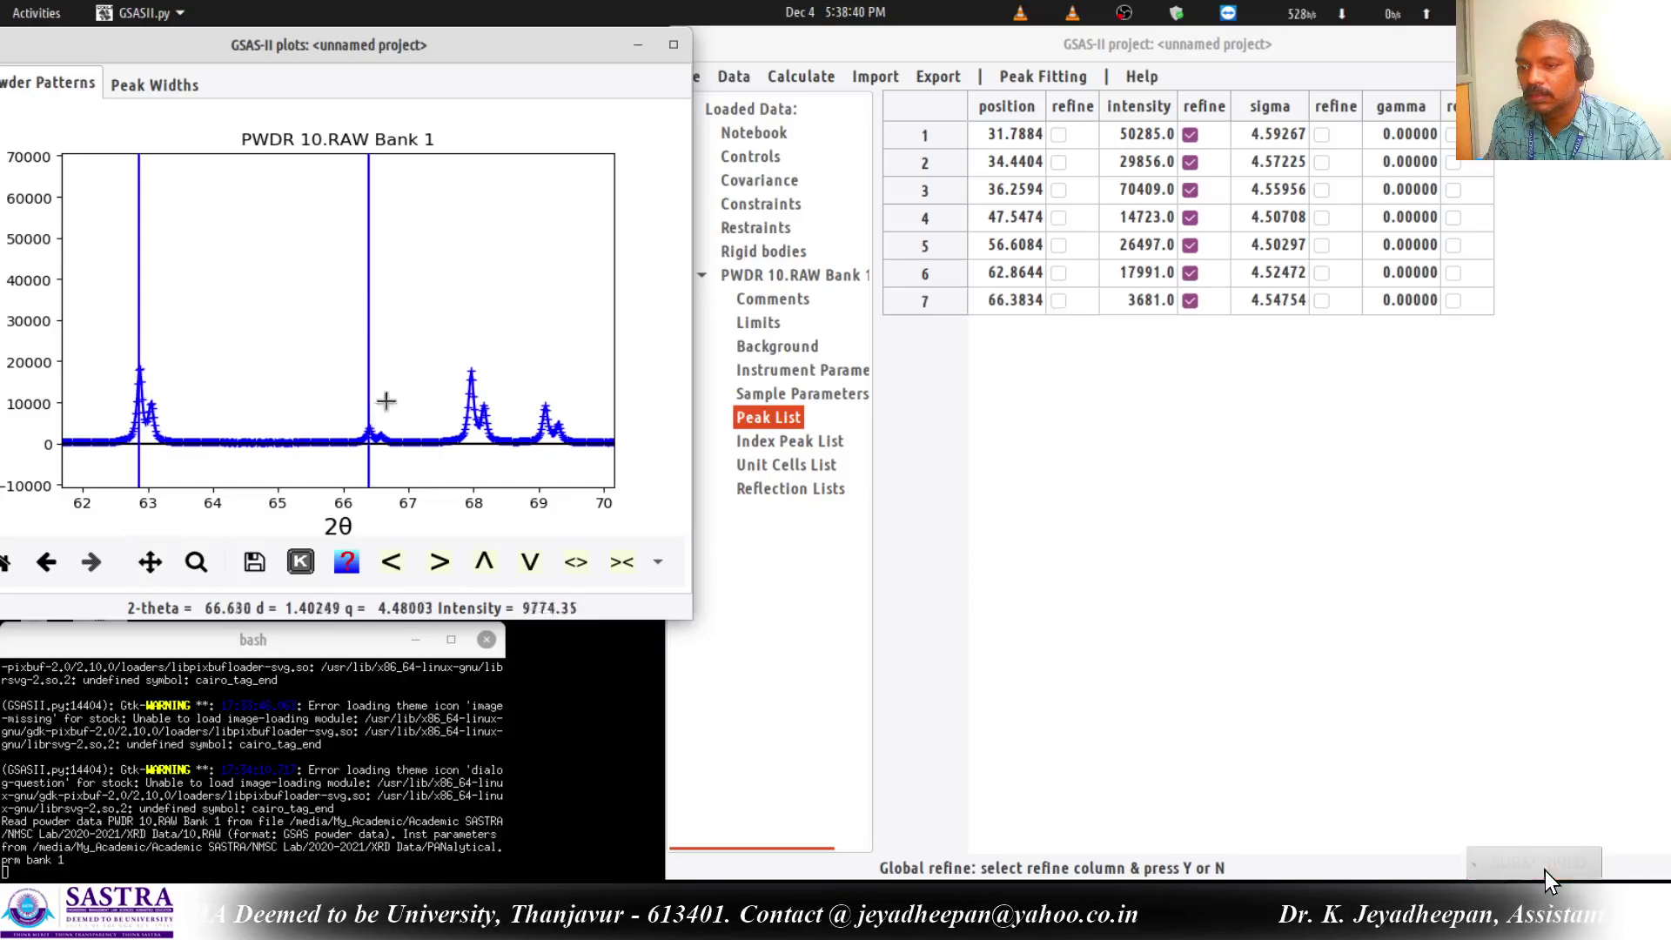
pyautogui.click(470, 369)
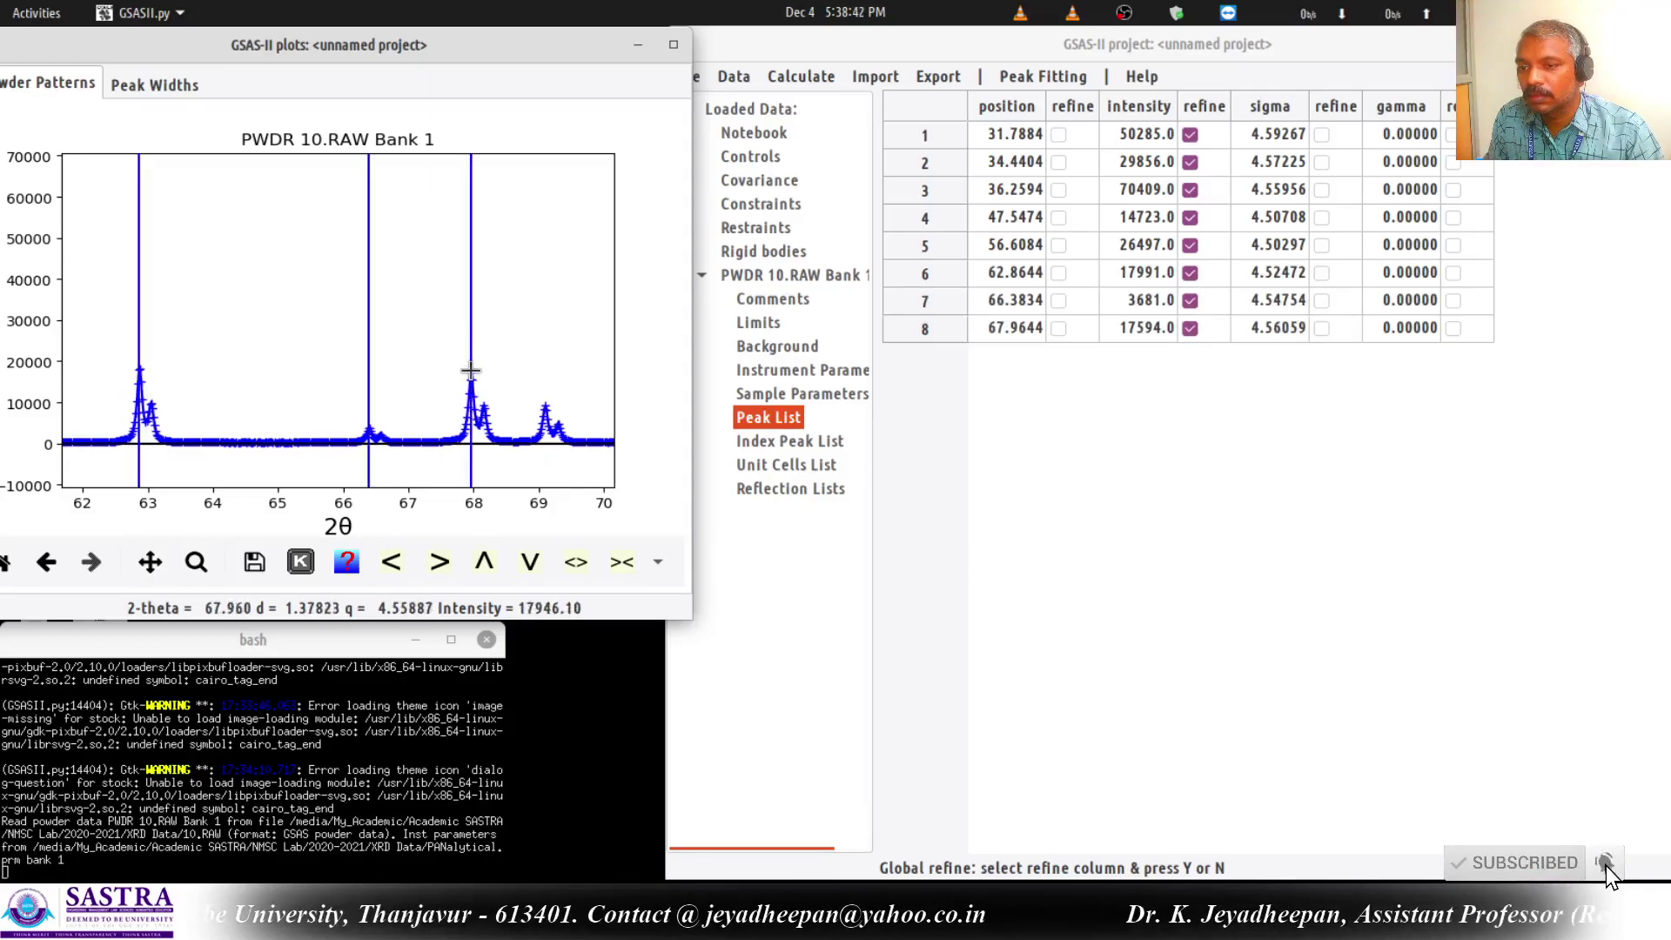
pyautogui.click(544, 404)
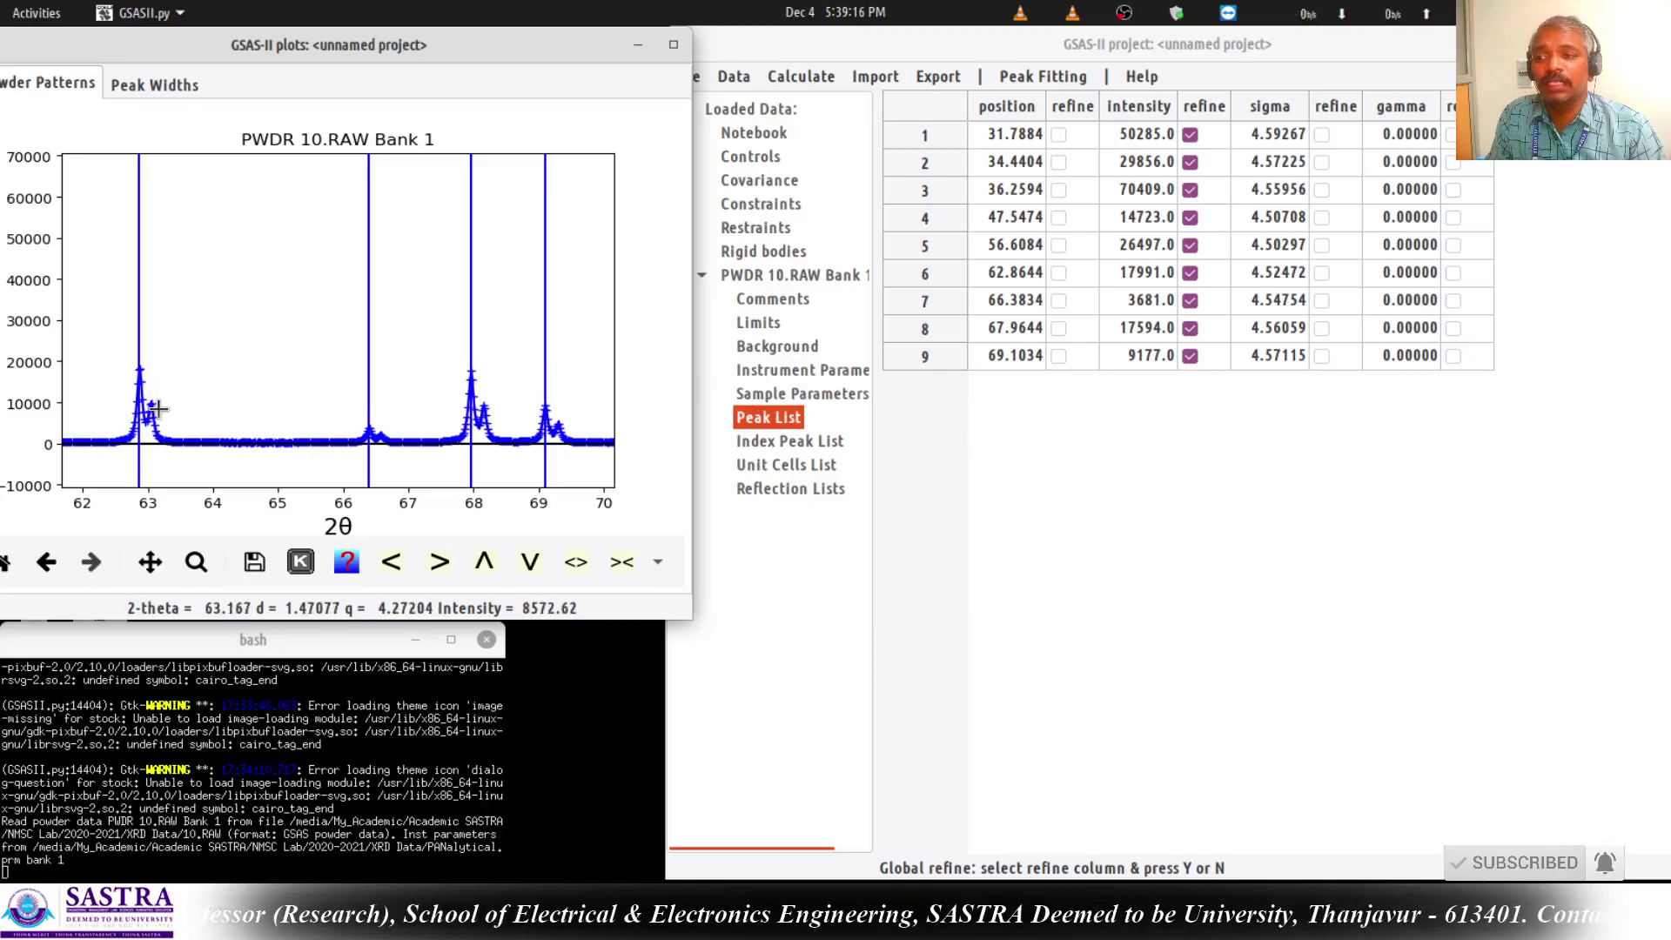
# Add the two weak peaks at about 72.55 and 76.92 degrees 2θ and restore the full pattern view.
pyautogui.click(149, 561)
pyautogui.moveTo(573, 393); pyautogui.dragTo(273, 384)
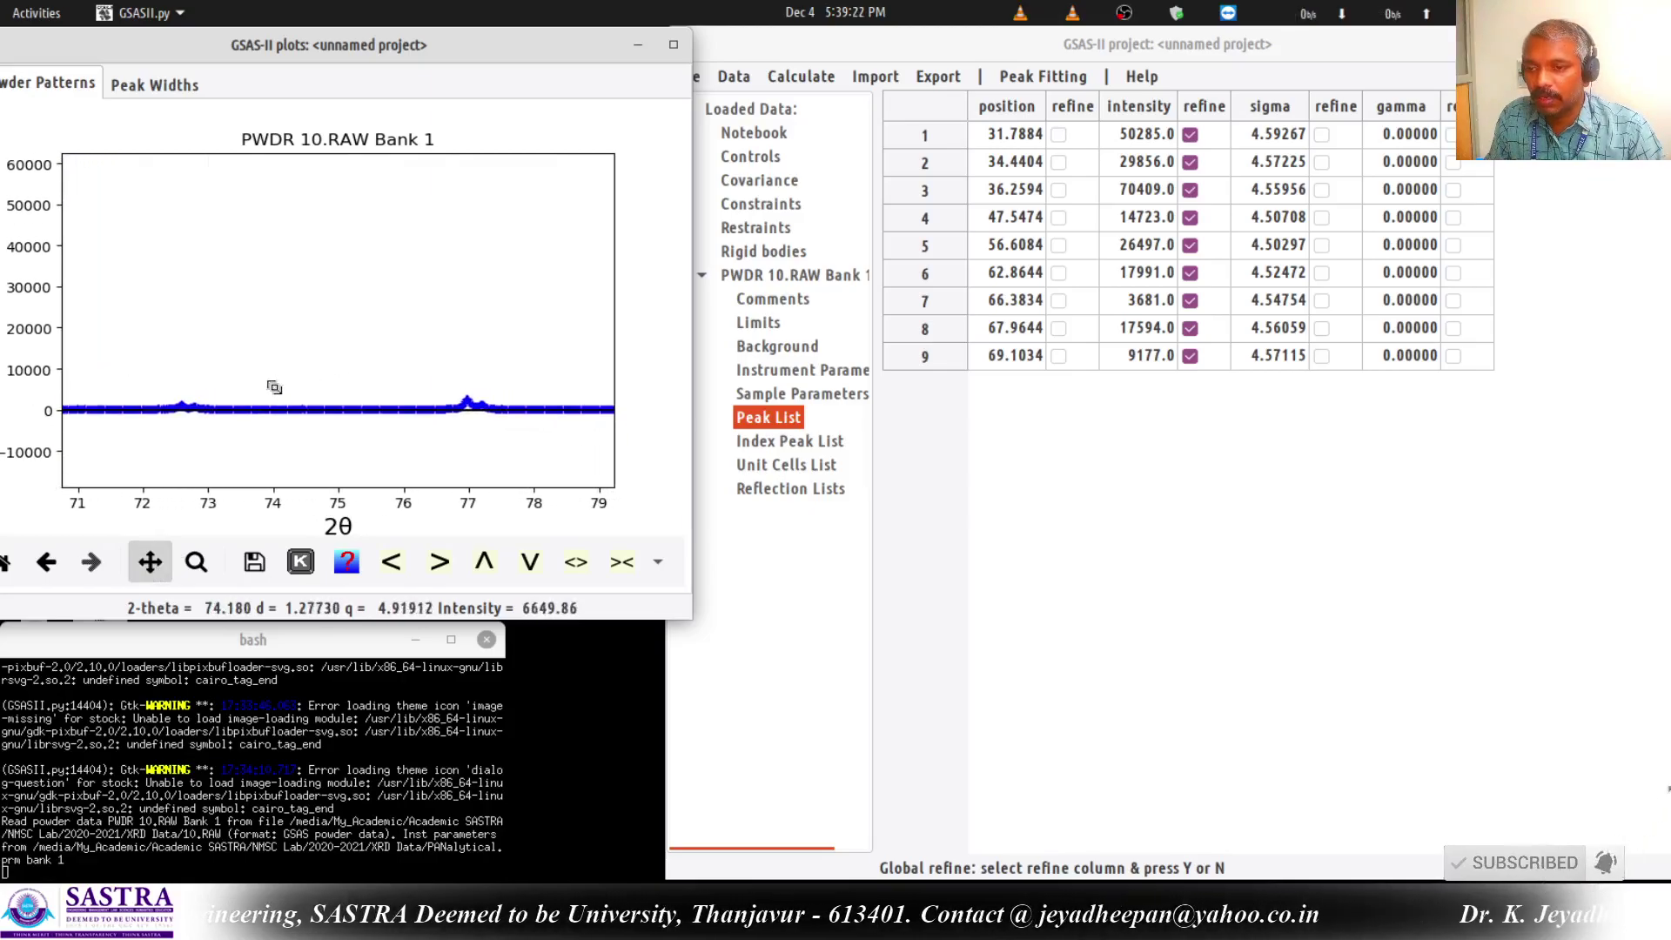
pyautogui.click(150, 562)
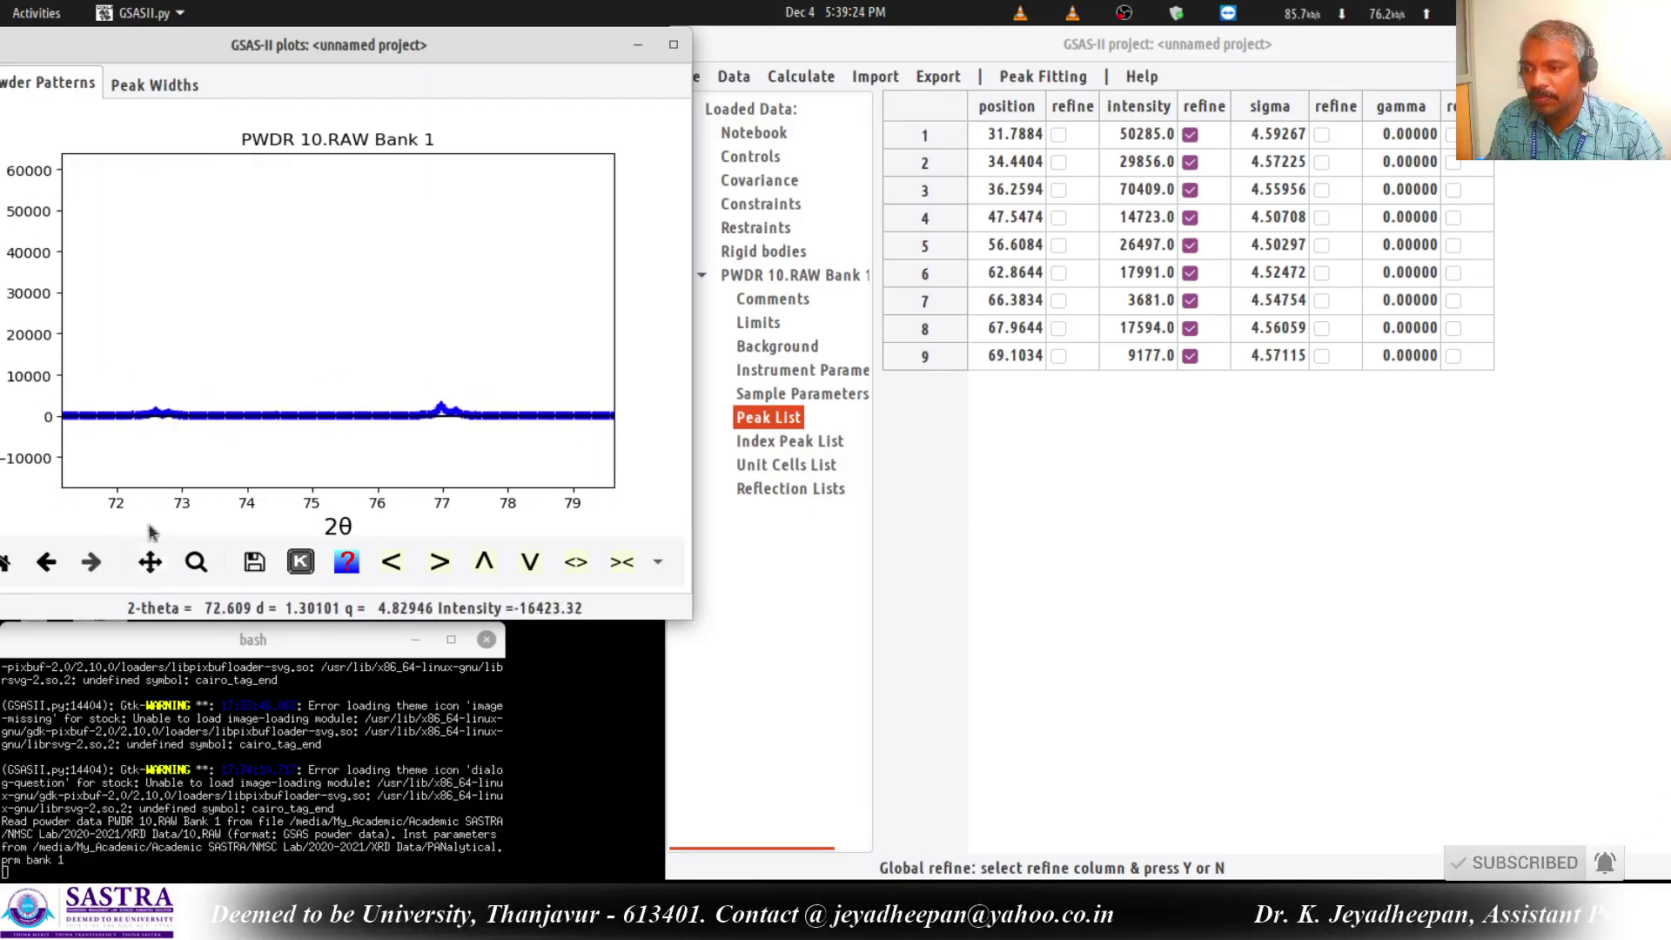
pyautogui.click(153, 410)
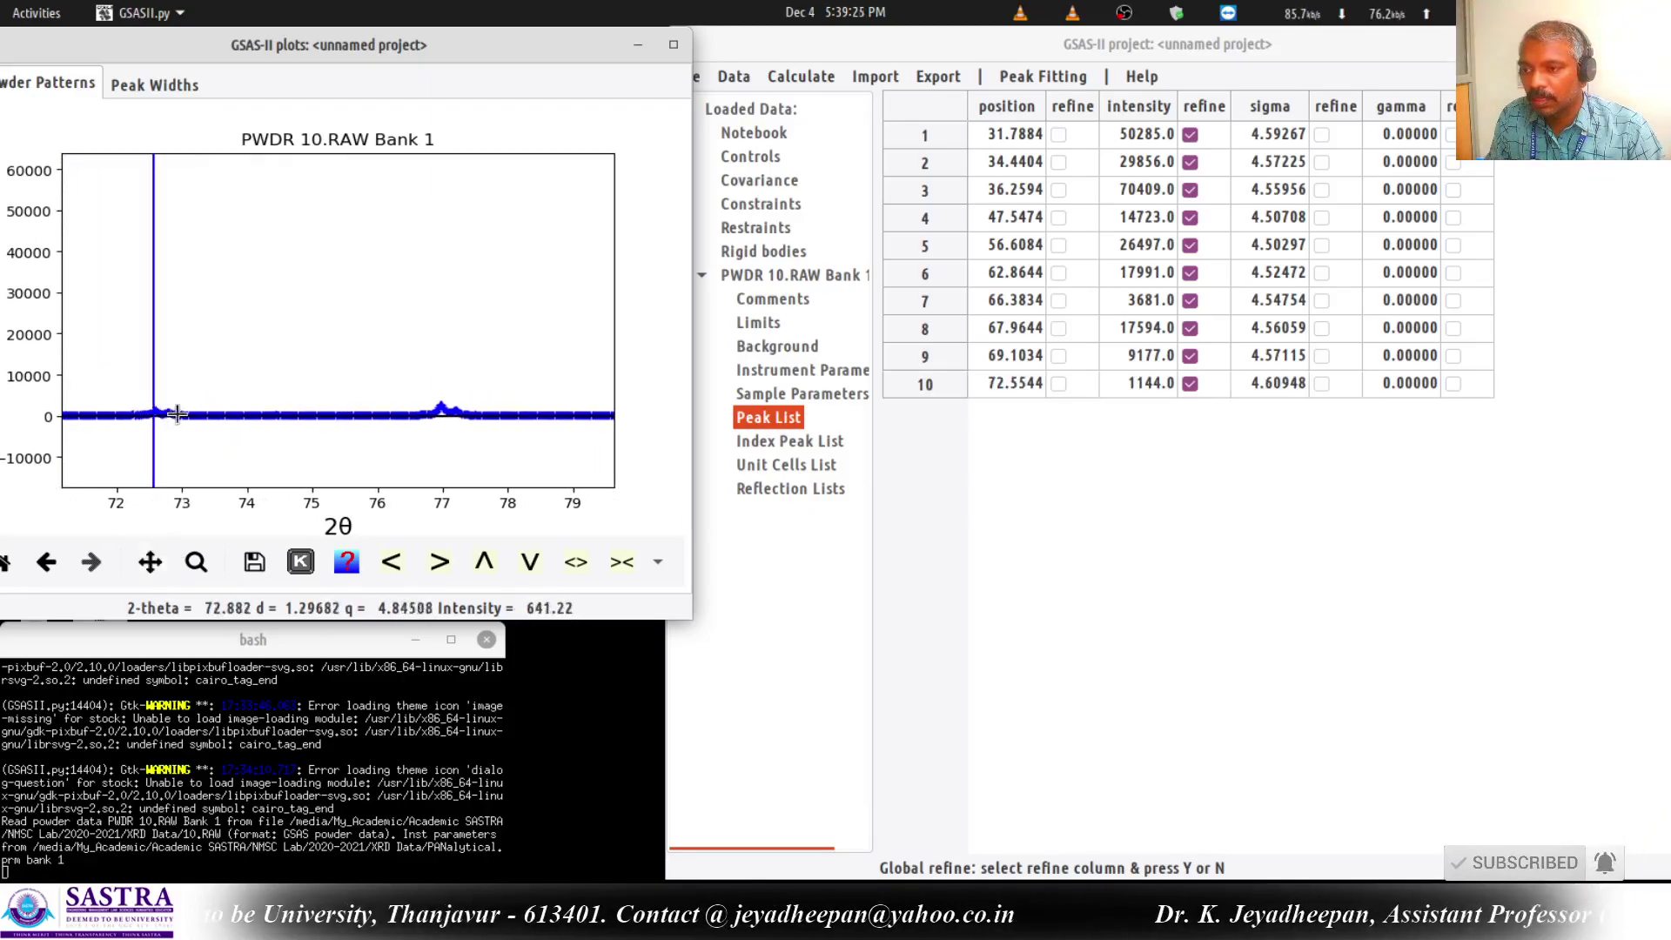
pyautogui.click(437, 405)
pyautogui.click(149, 561)
pyautogui.moveTo(247, 461); pyautogui.dragTo(488, 362)
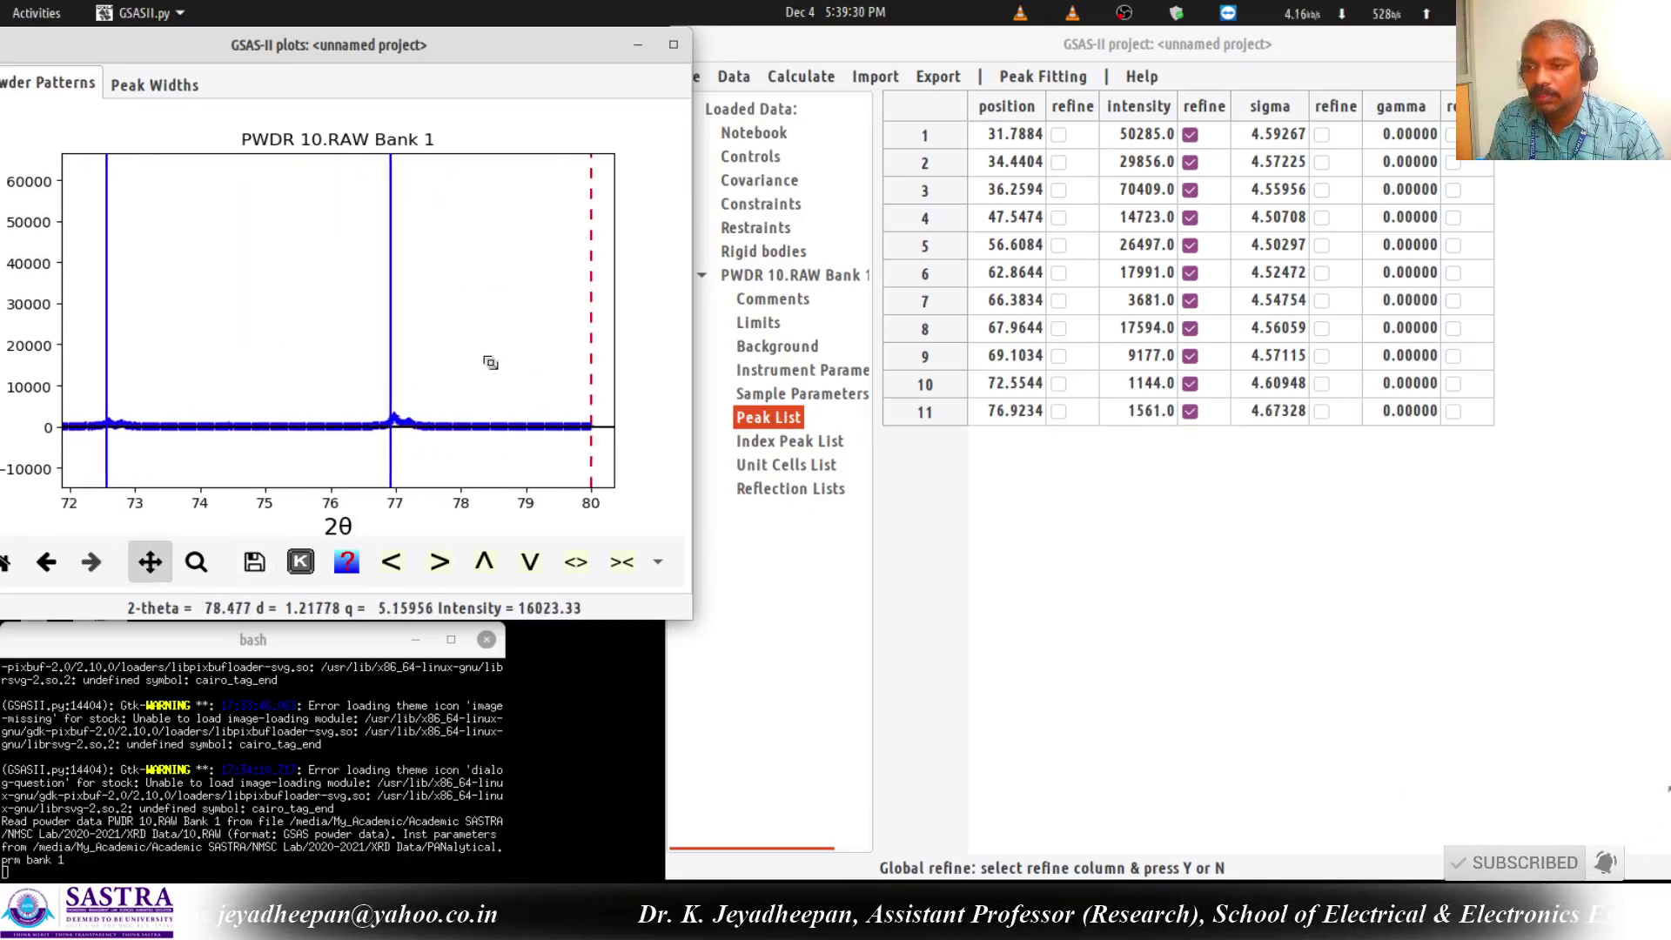
pyautogui.click(12, 567)
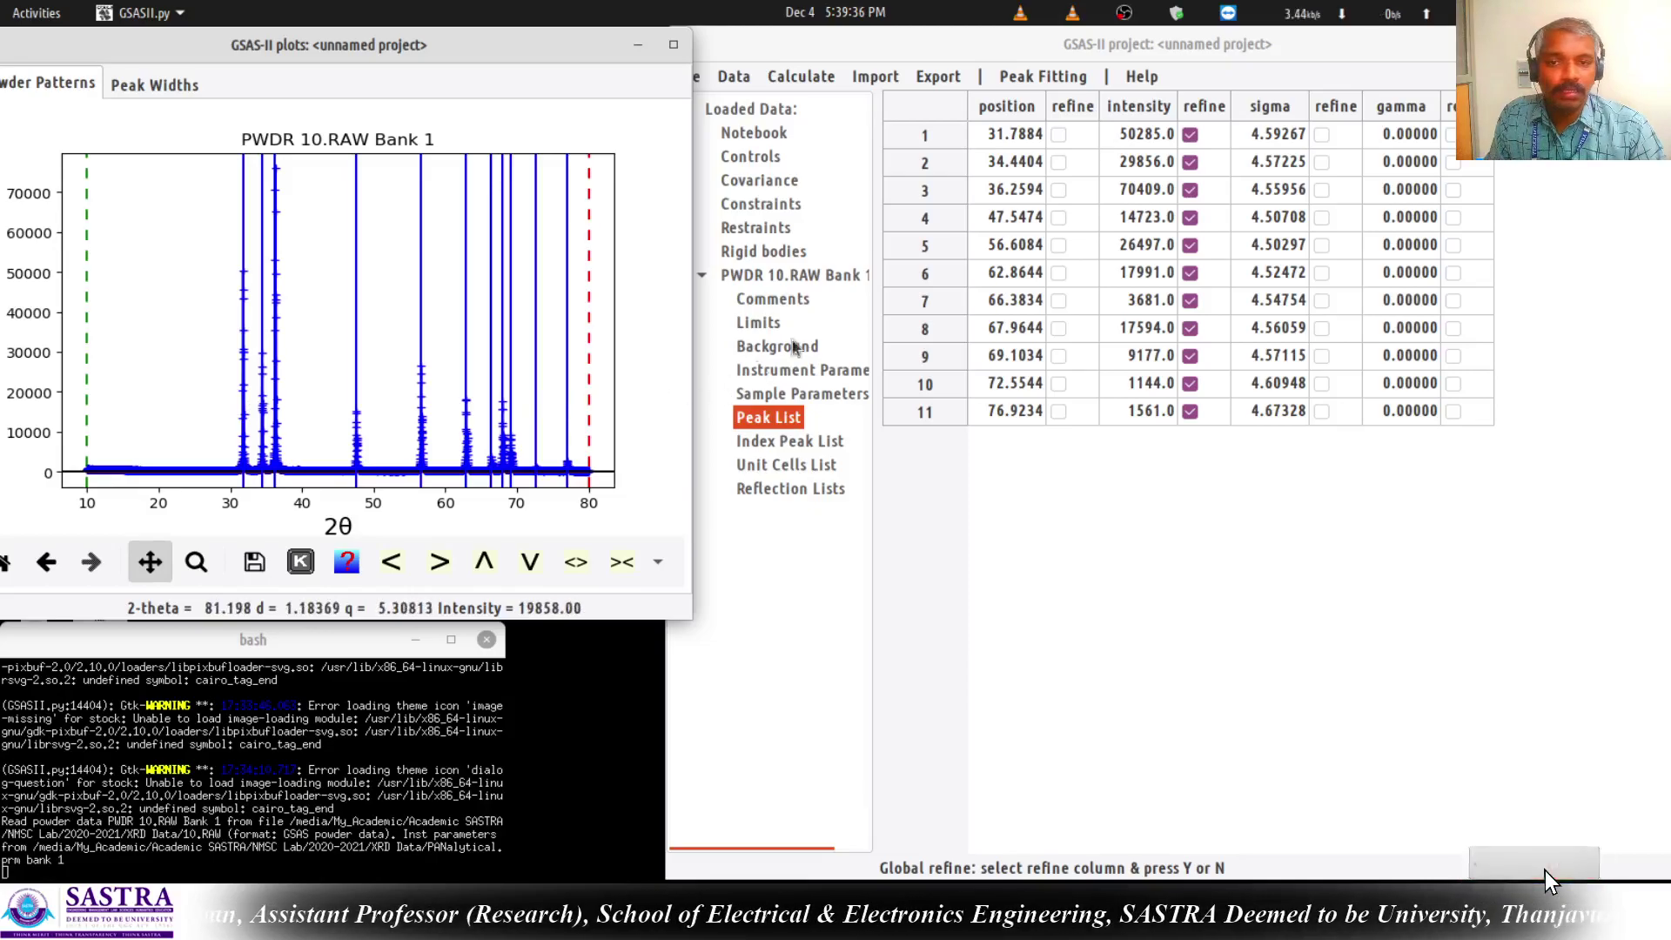
# Run Peakfit with only the peak intensities refined, saving the project as 10_1.
pyautogui.click(1203, 64)
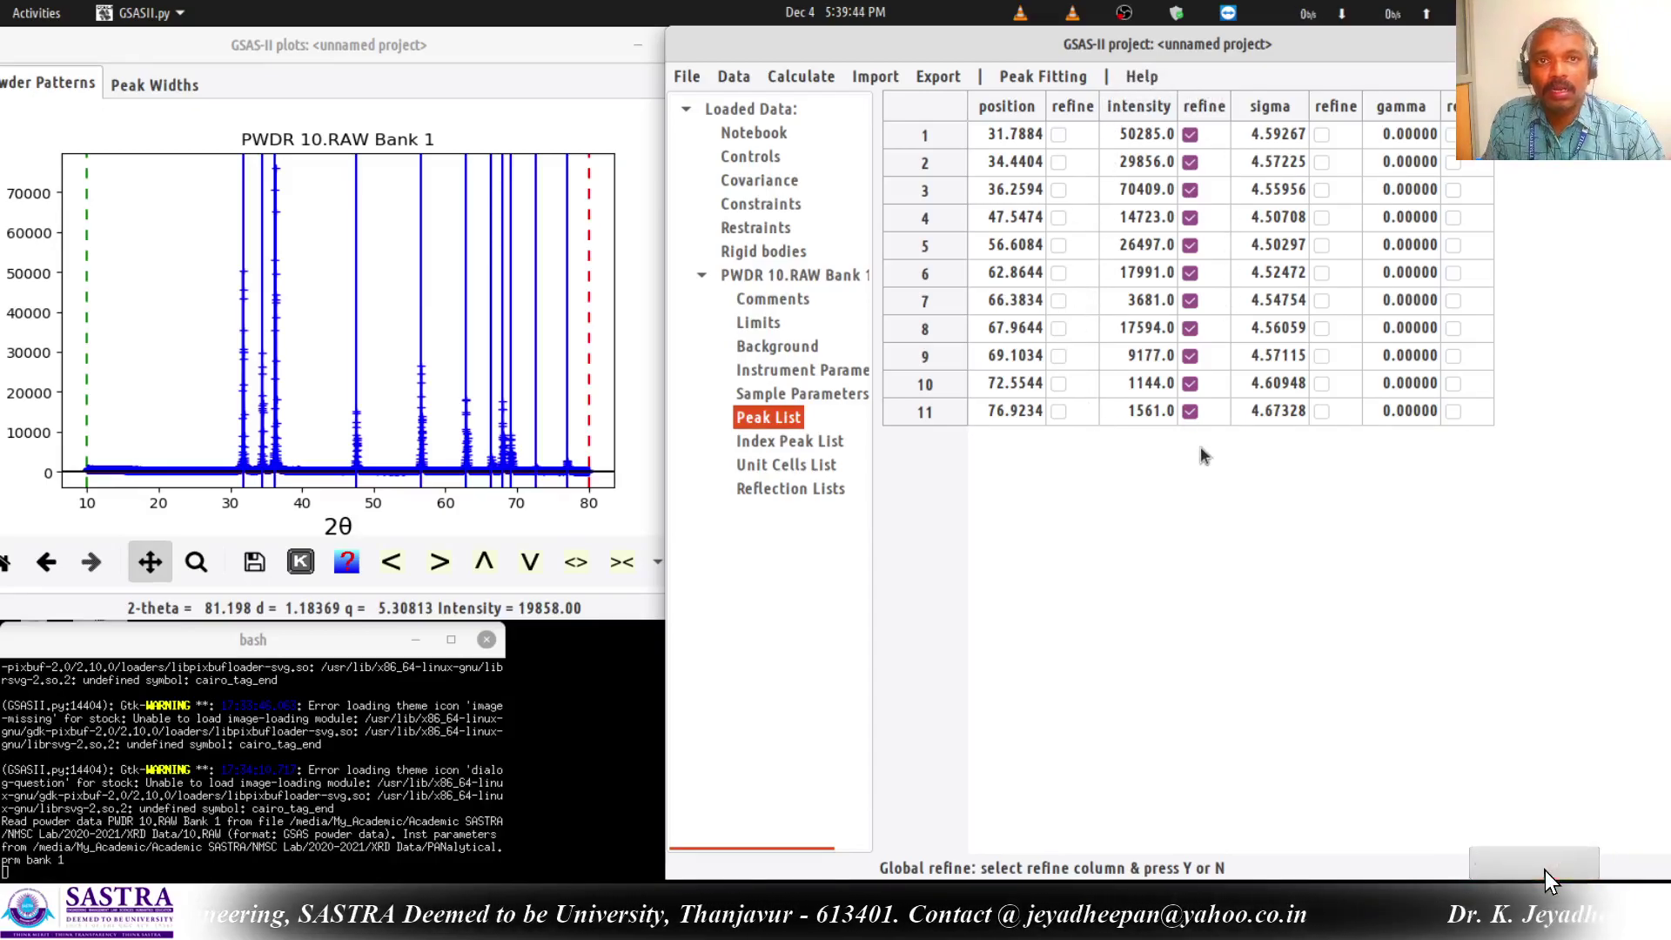
pyautogui.click(1191, 410)
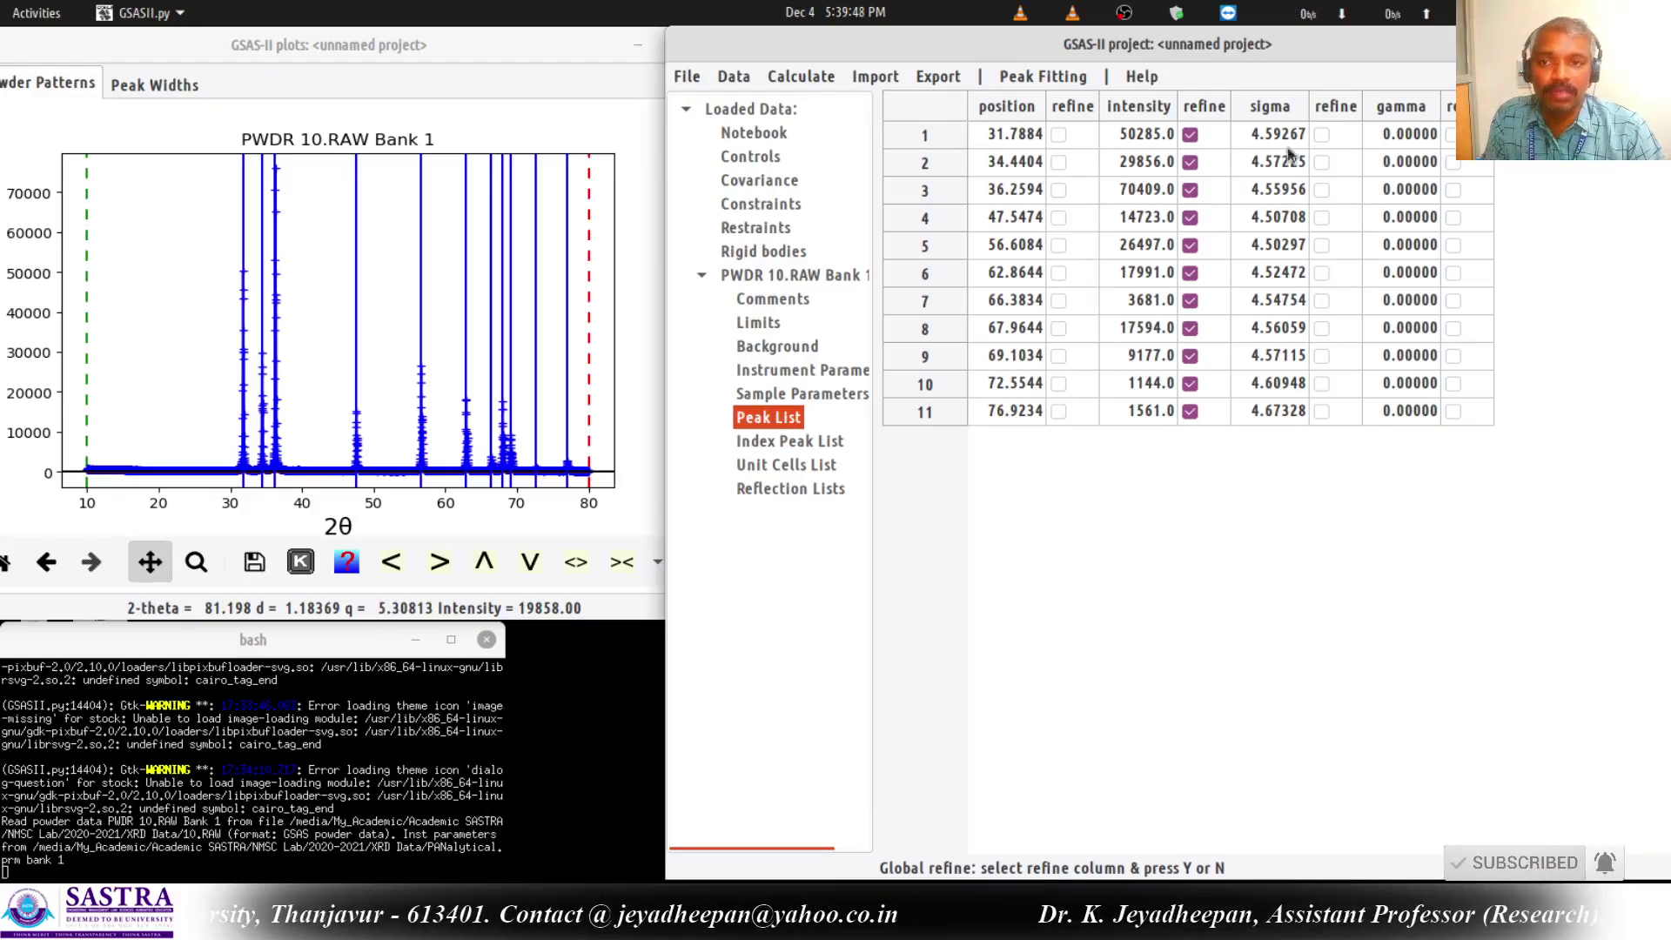
pyautogui.click(1038, 79)
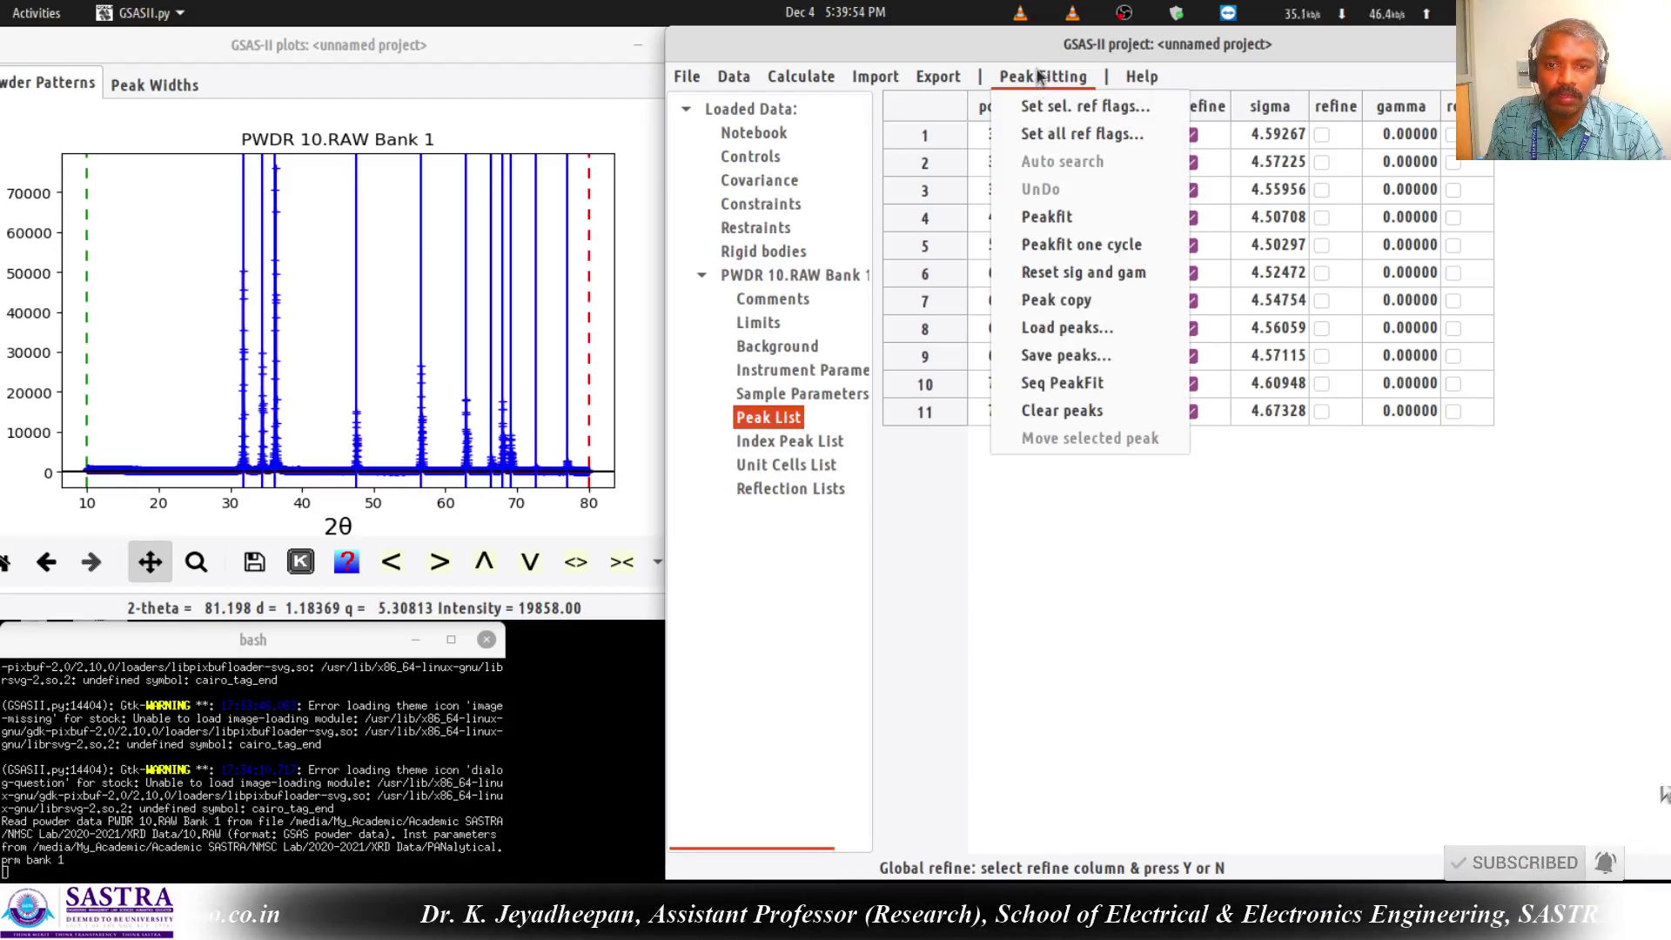
pyautogui.click(1068, 224)
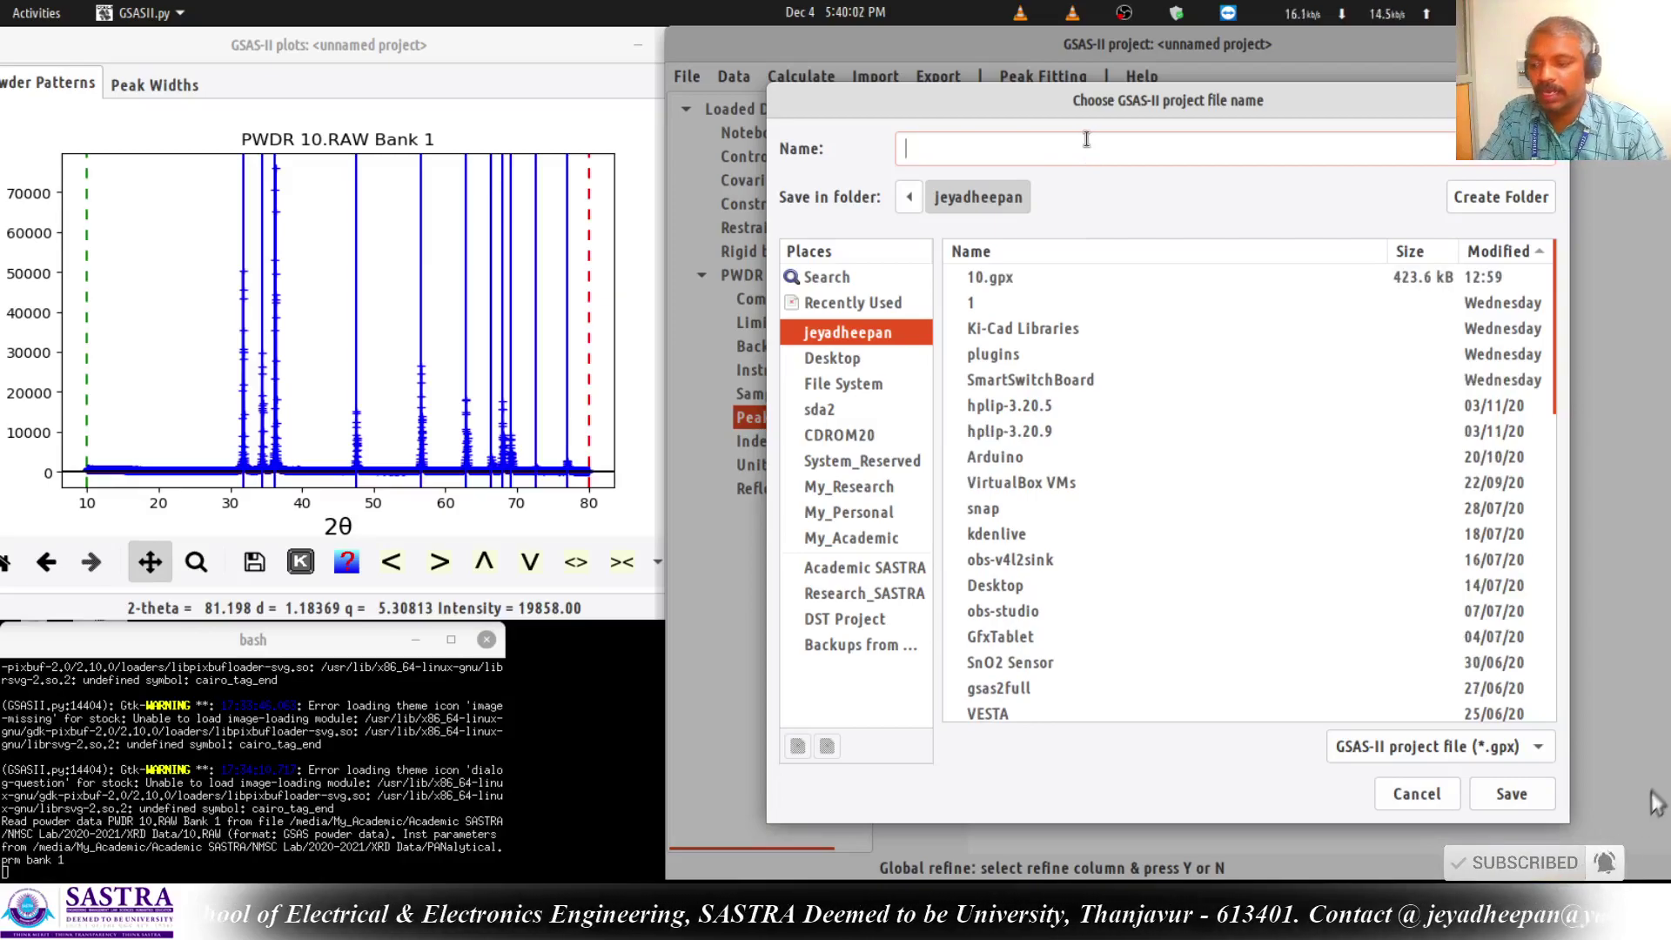
pyautogui.write('10_1')
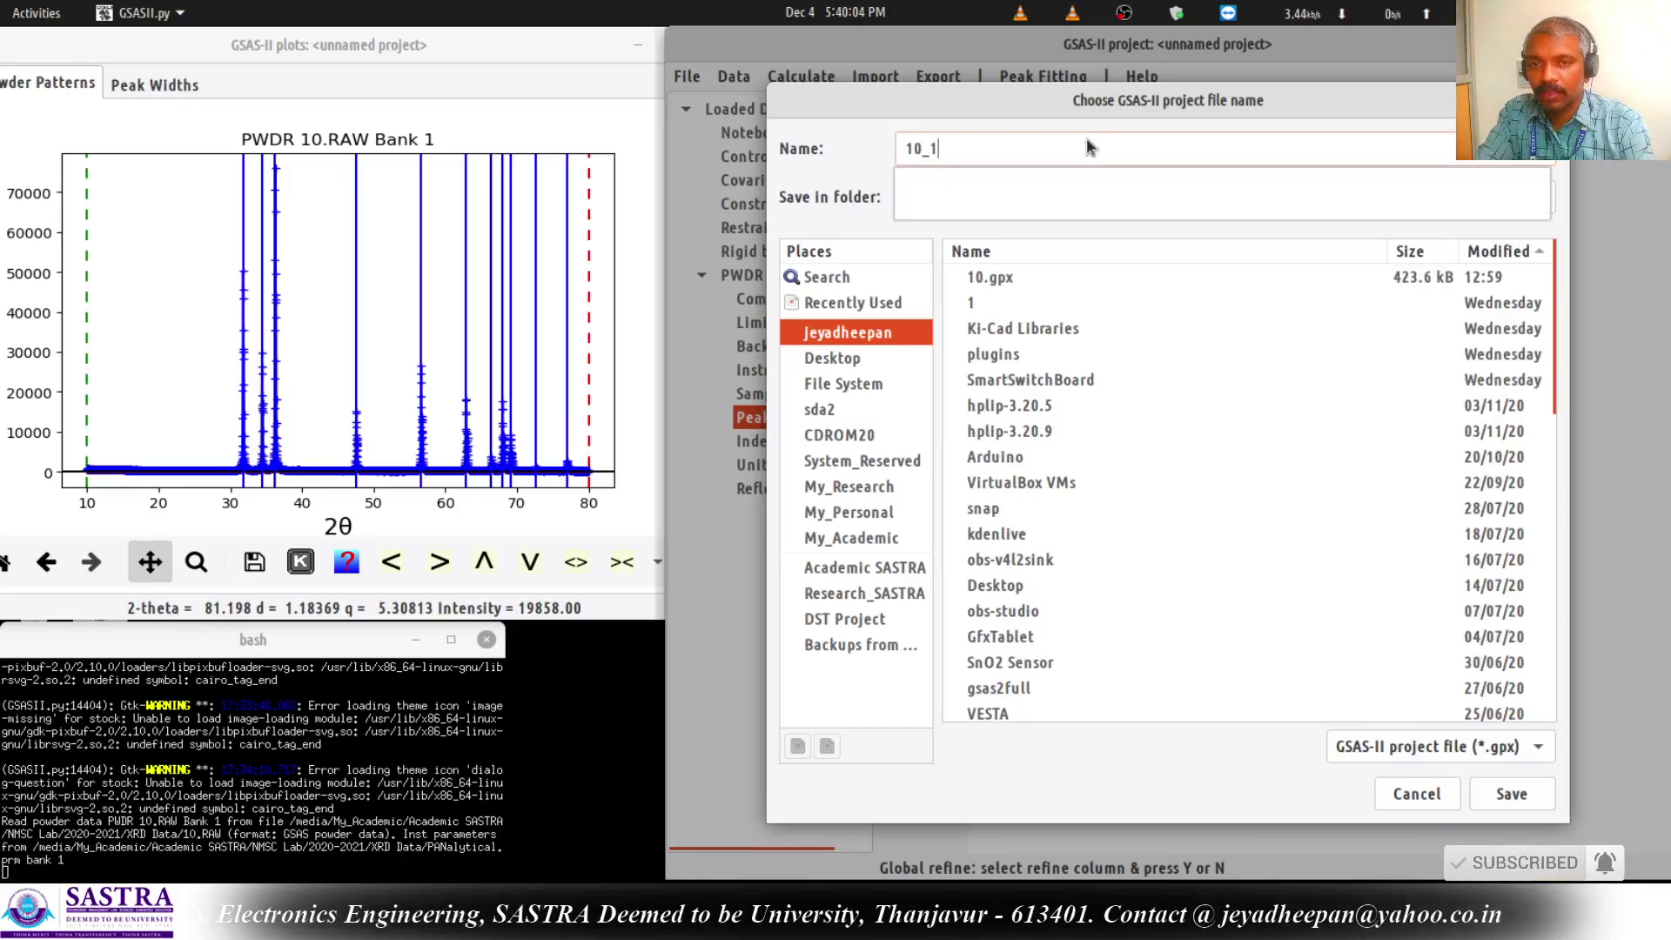
pyautogui.click(1512, 794)
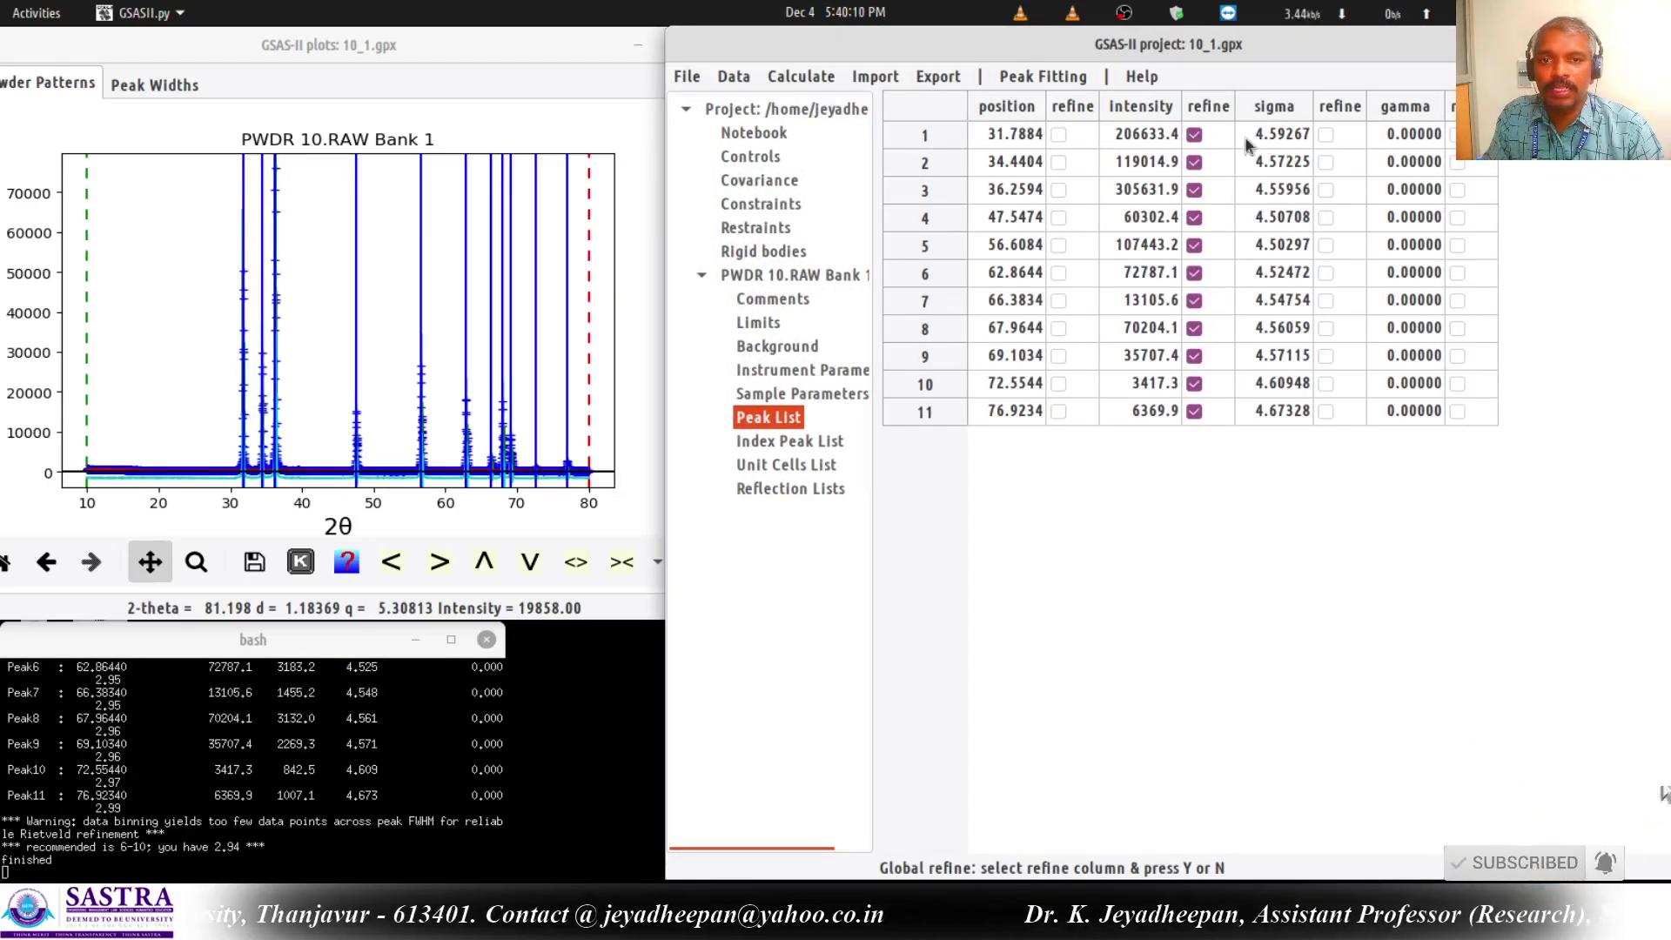
# Repeat the intensity-only Peakfit two more times.
pyautogui.click(1073, 80)
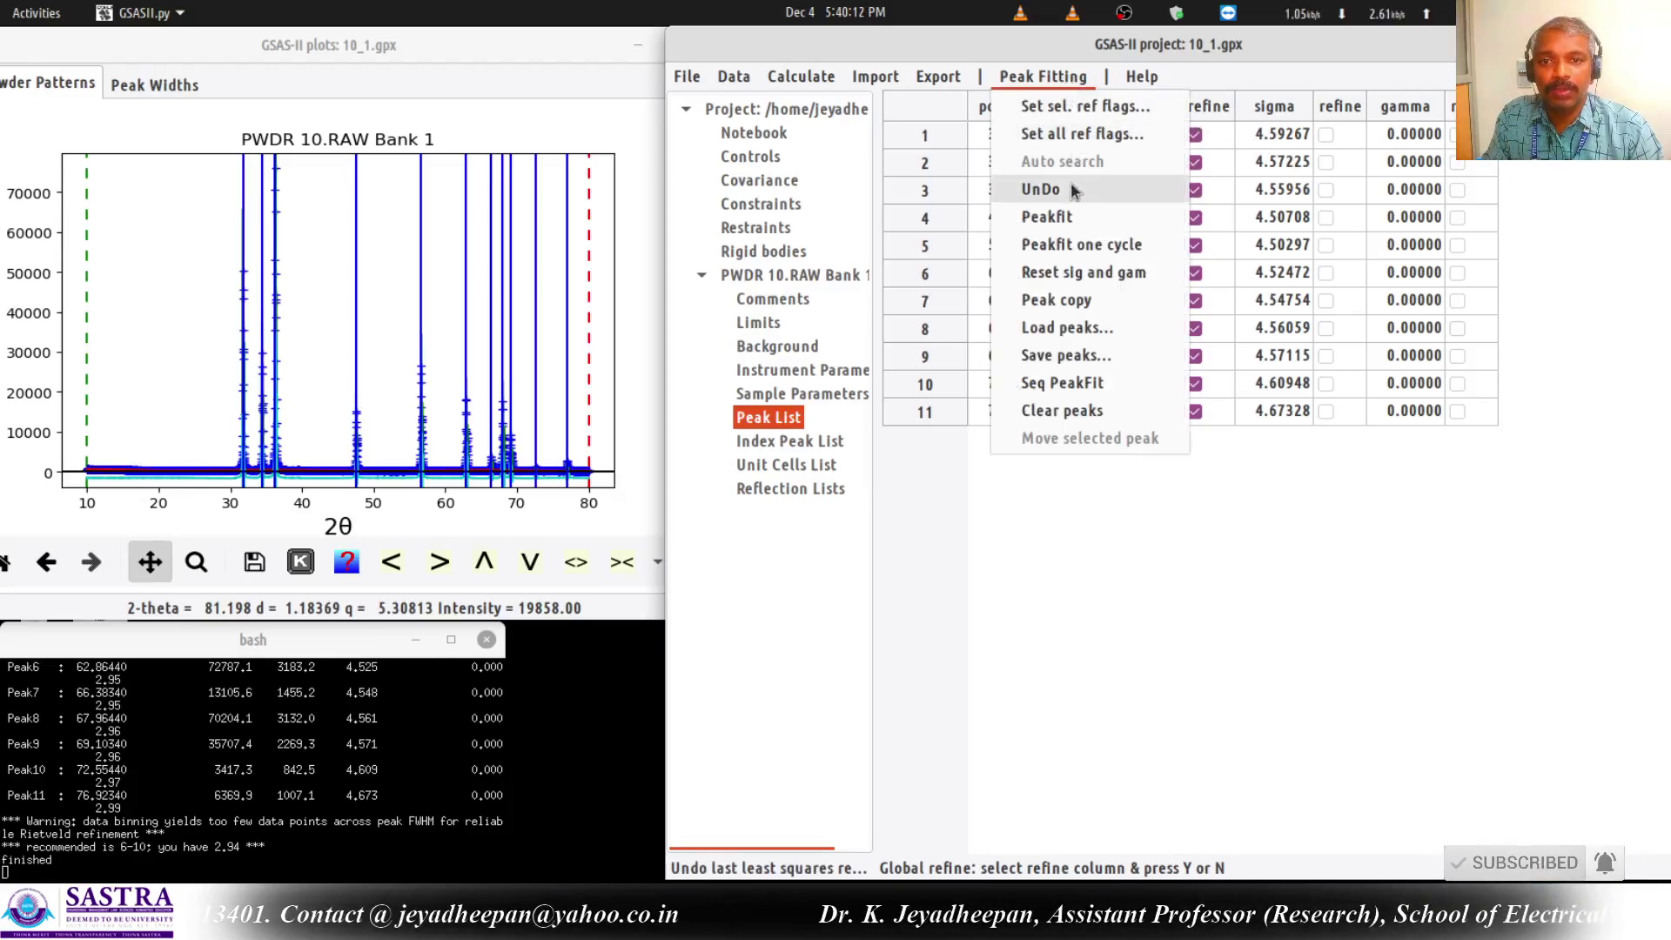
pyautogui.click(1077, 218)
pyautogui.click(1069, 80)
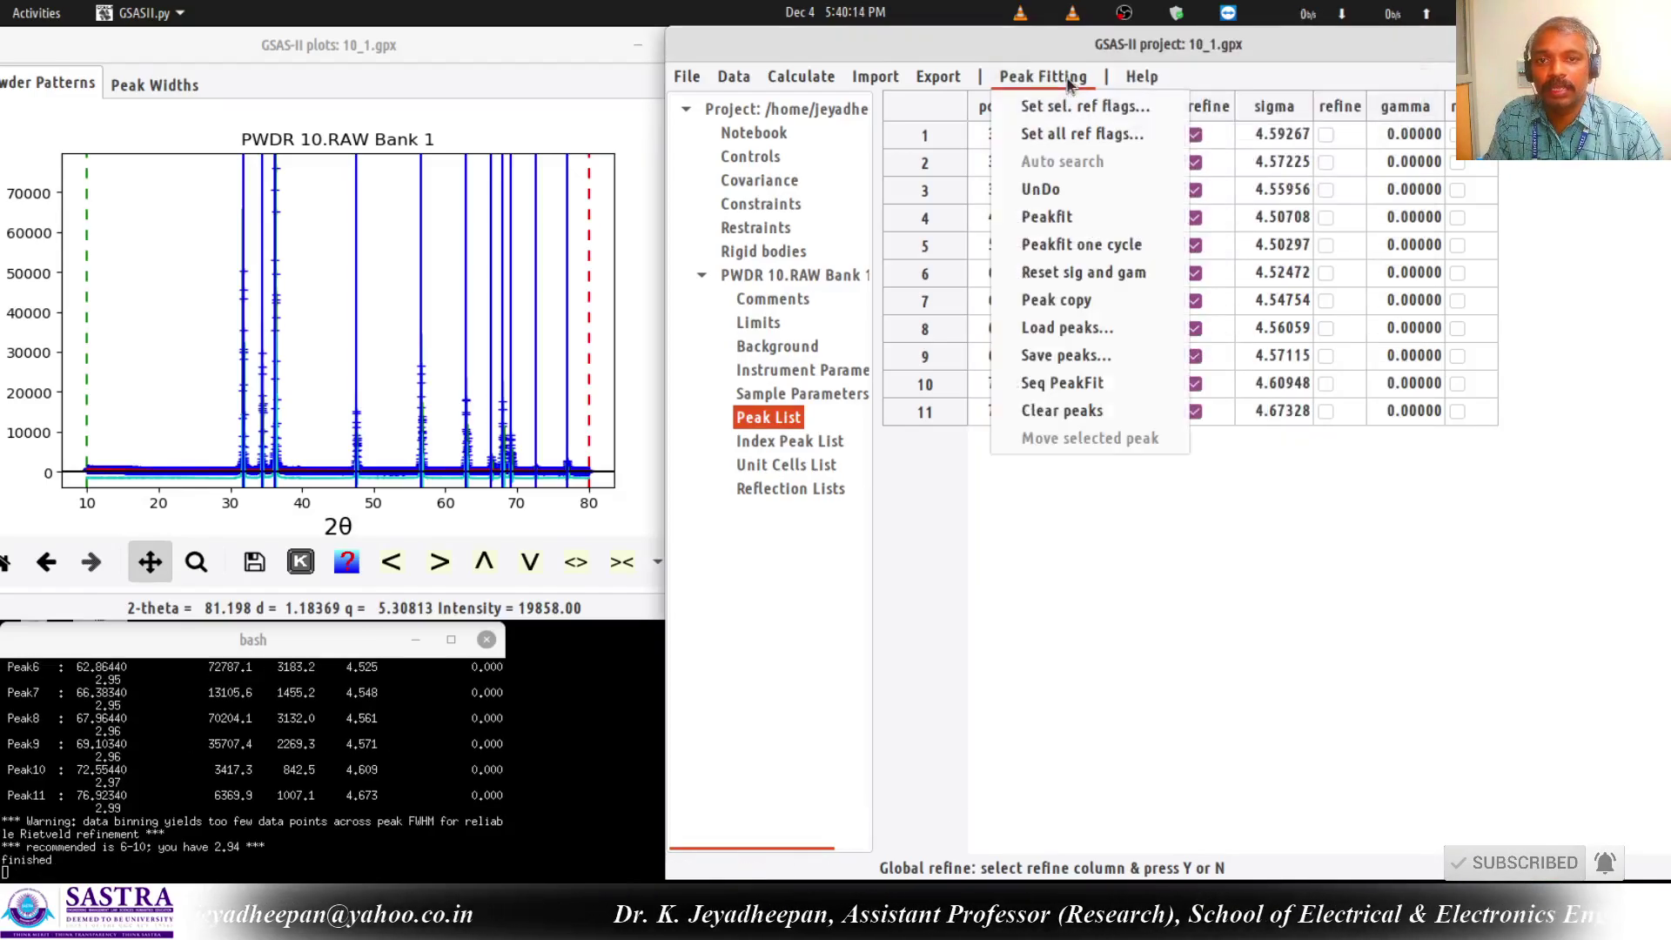
pyautogui.click(1082, 217)
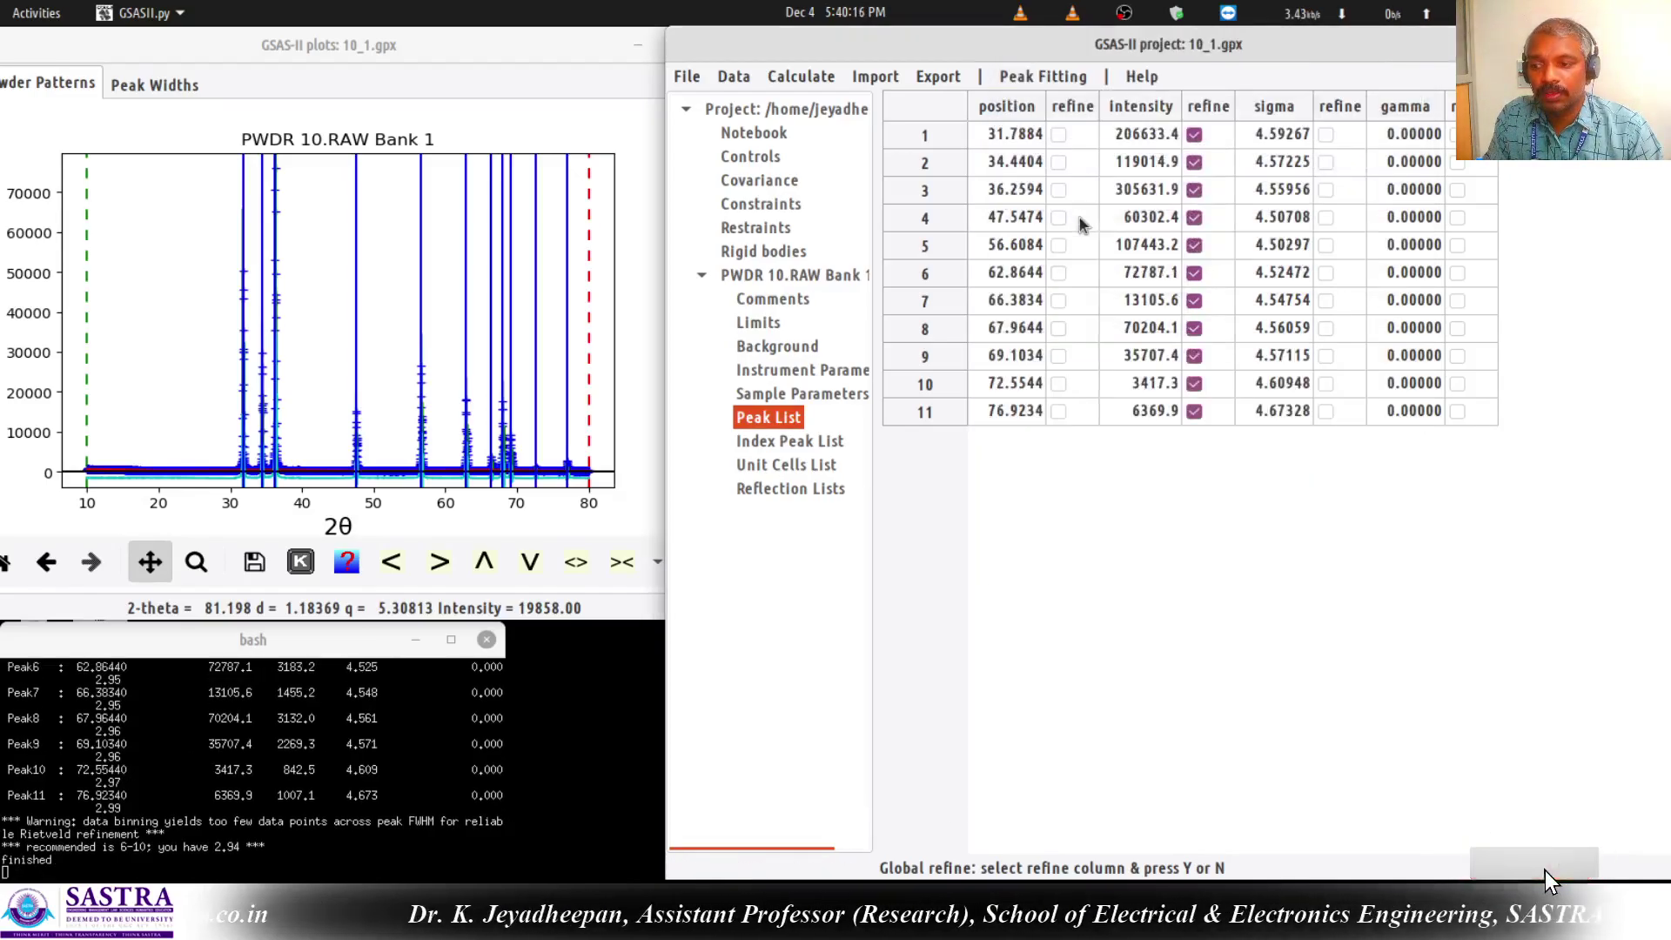
# Set all peak positions to vary together with the intensities and run Peakfit twice.
pyautogui.click(1071, 107)
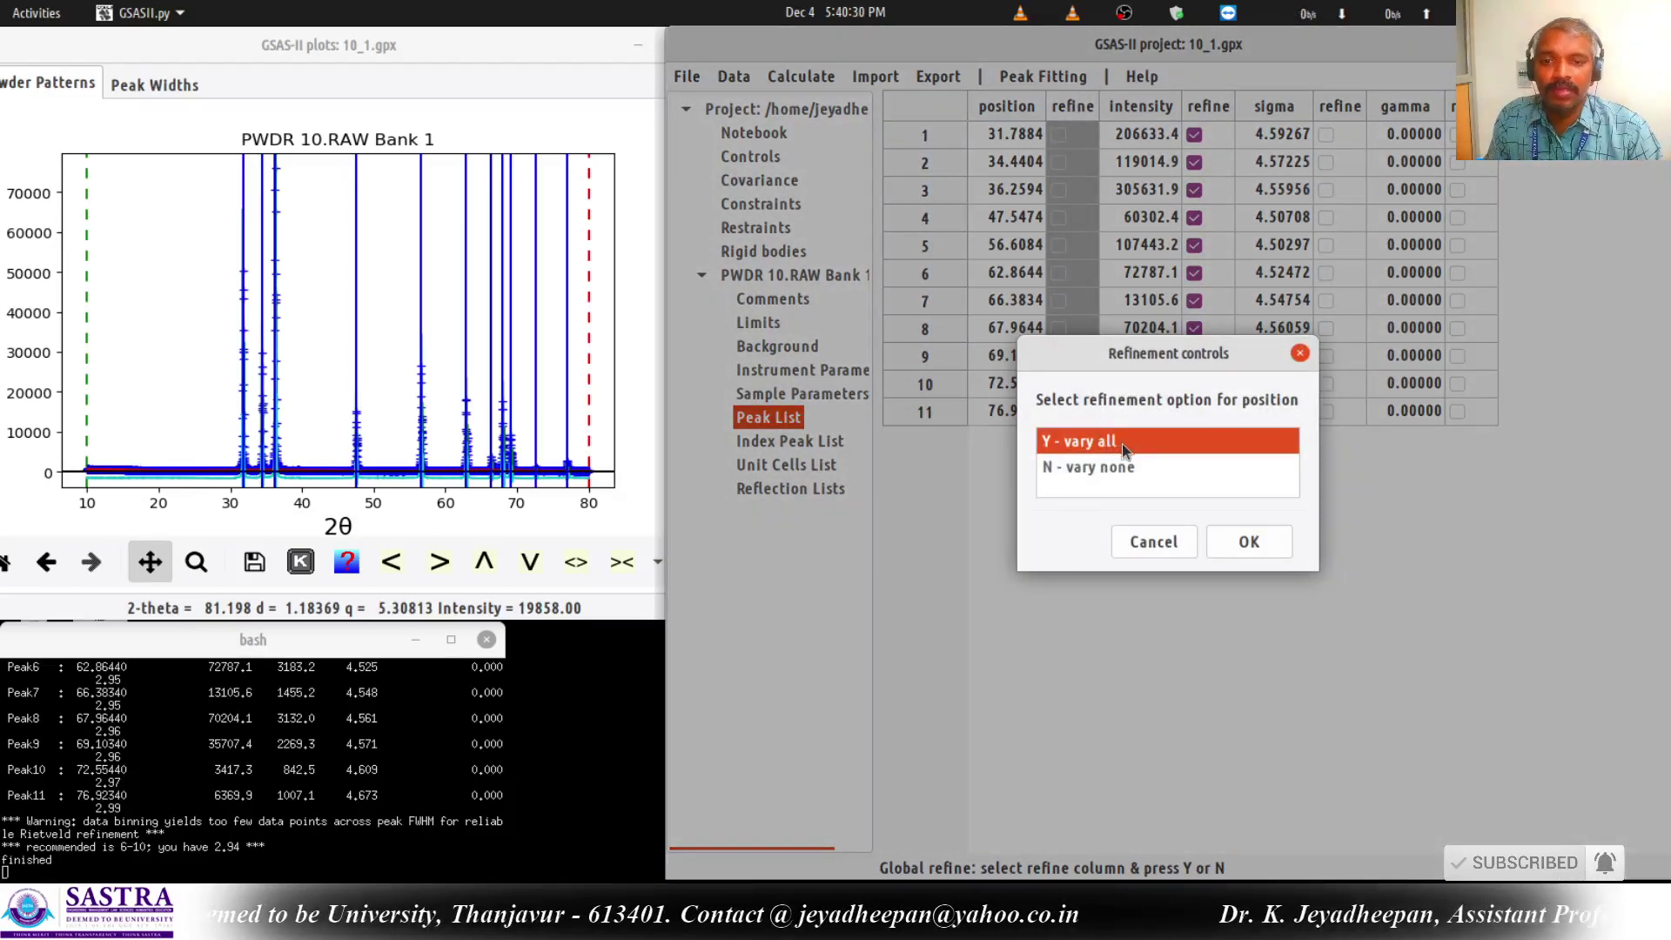
pyautogui.click(1246, 541)
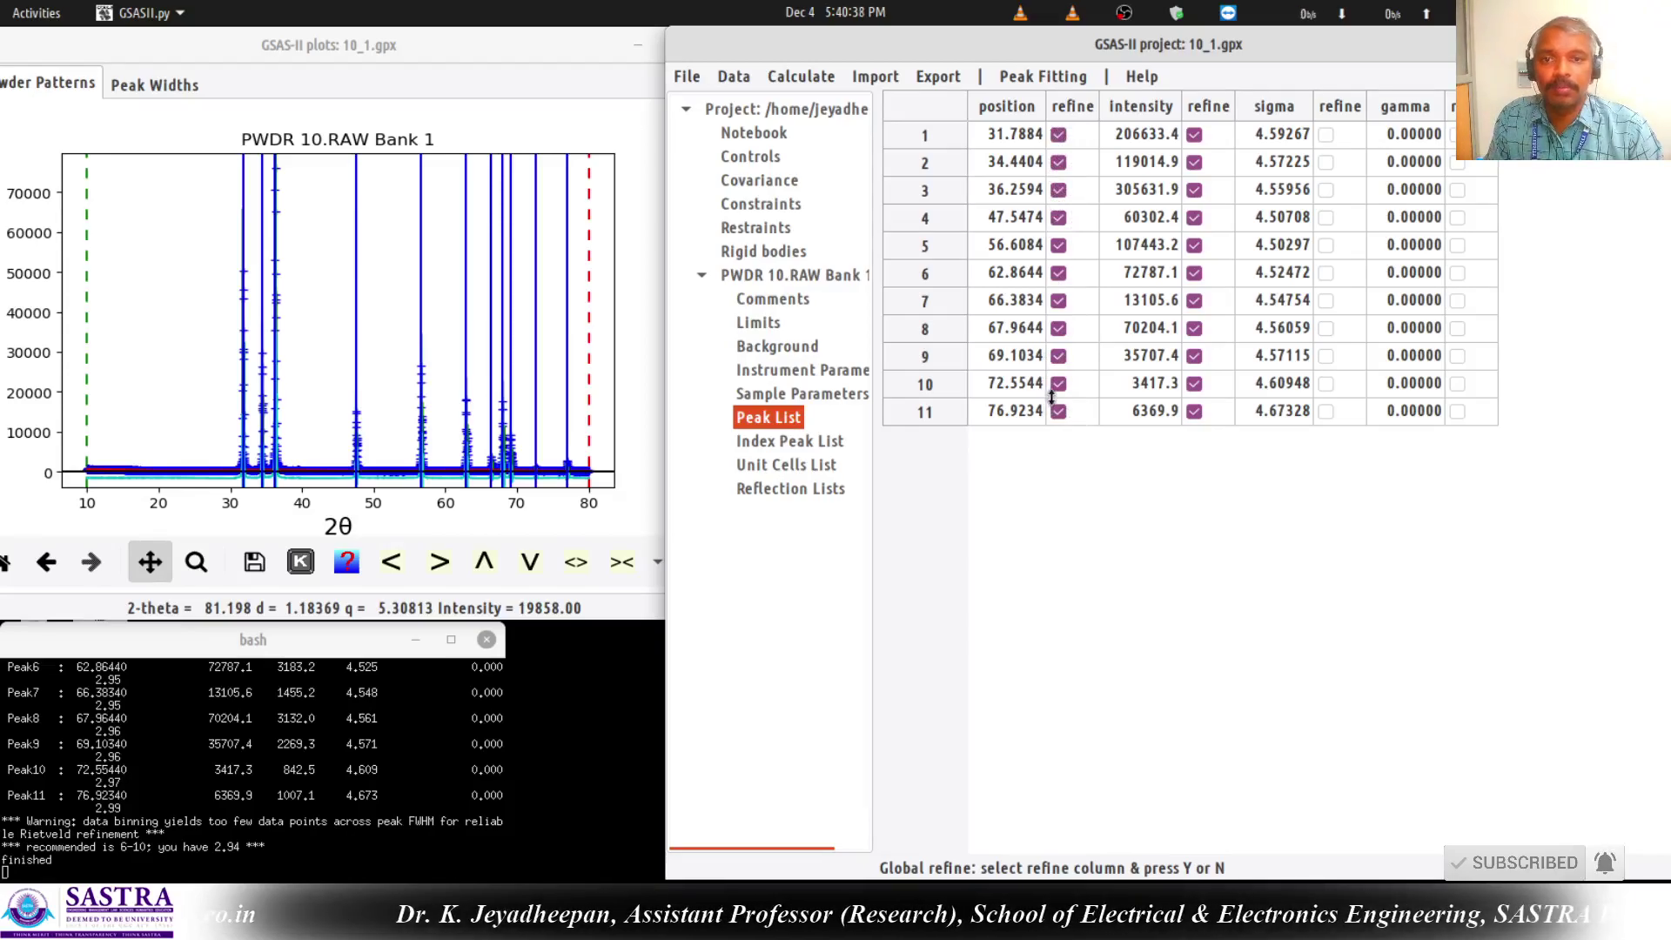
pyautogui.click(1031, 76)
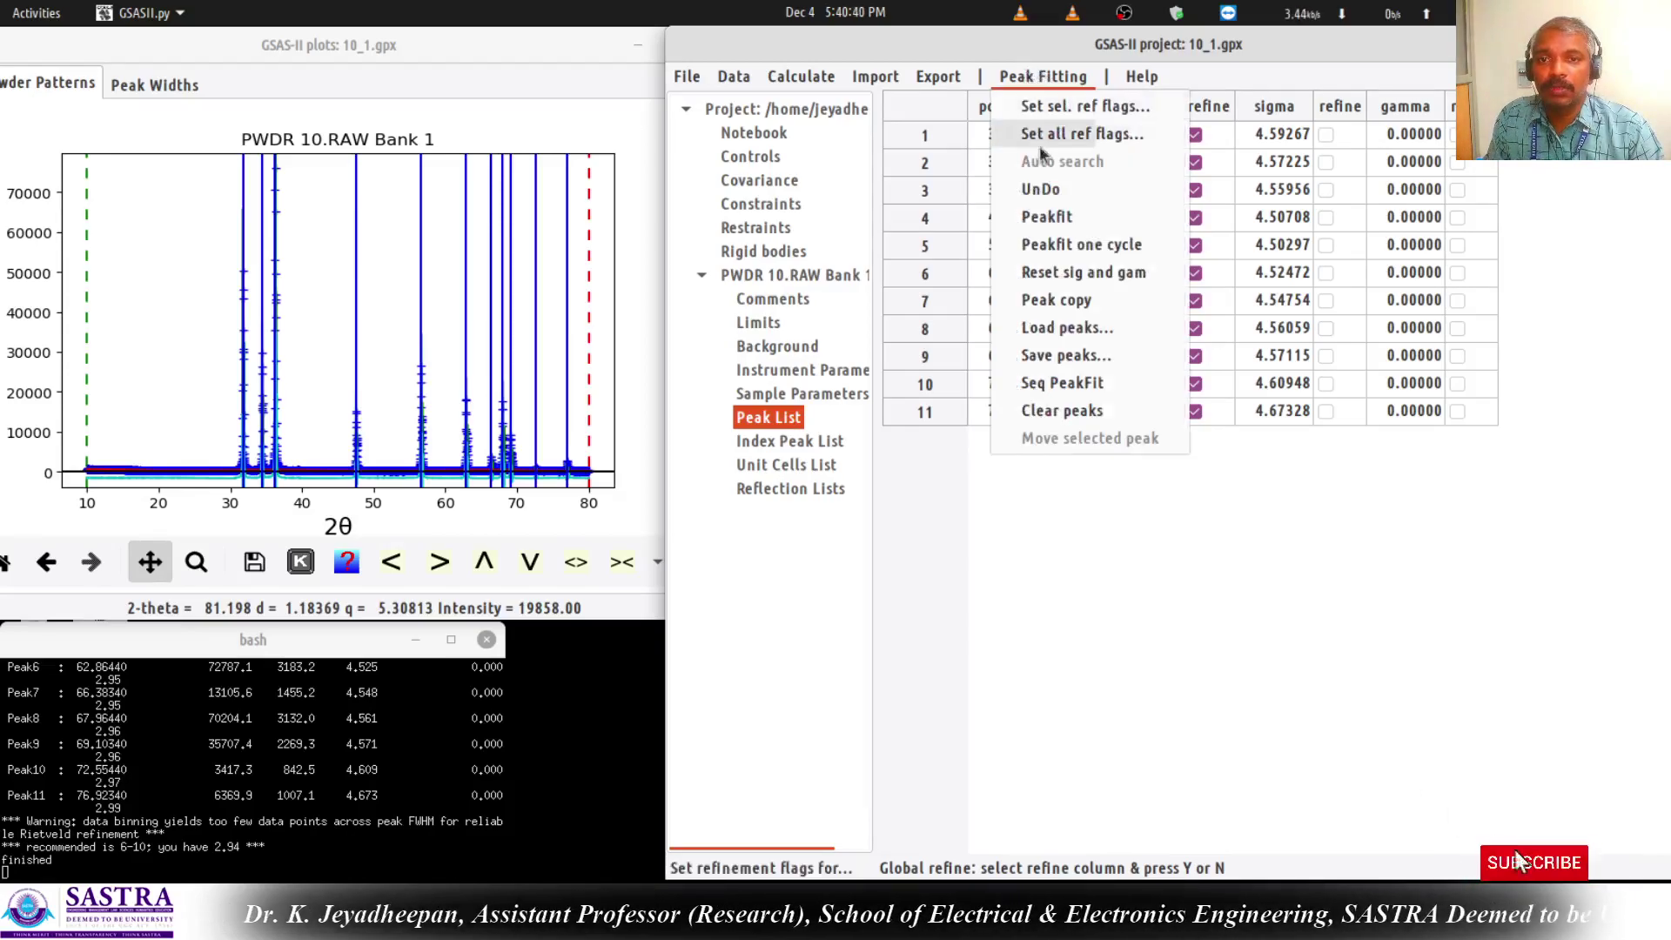
pyautogui.click(1056, 214)
pyautogui.click(1063, 76)
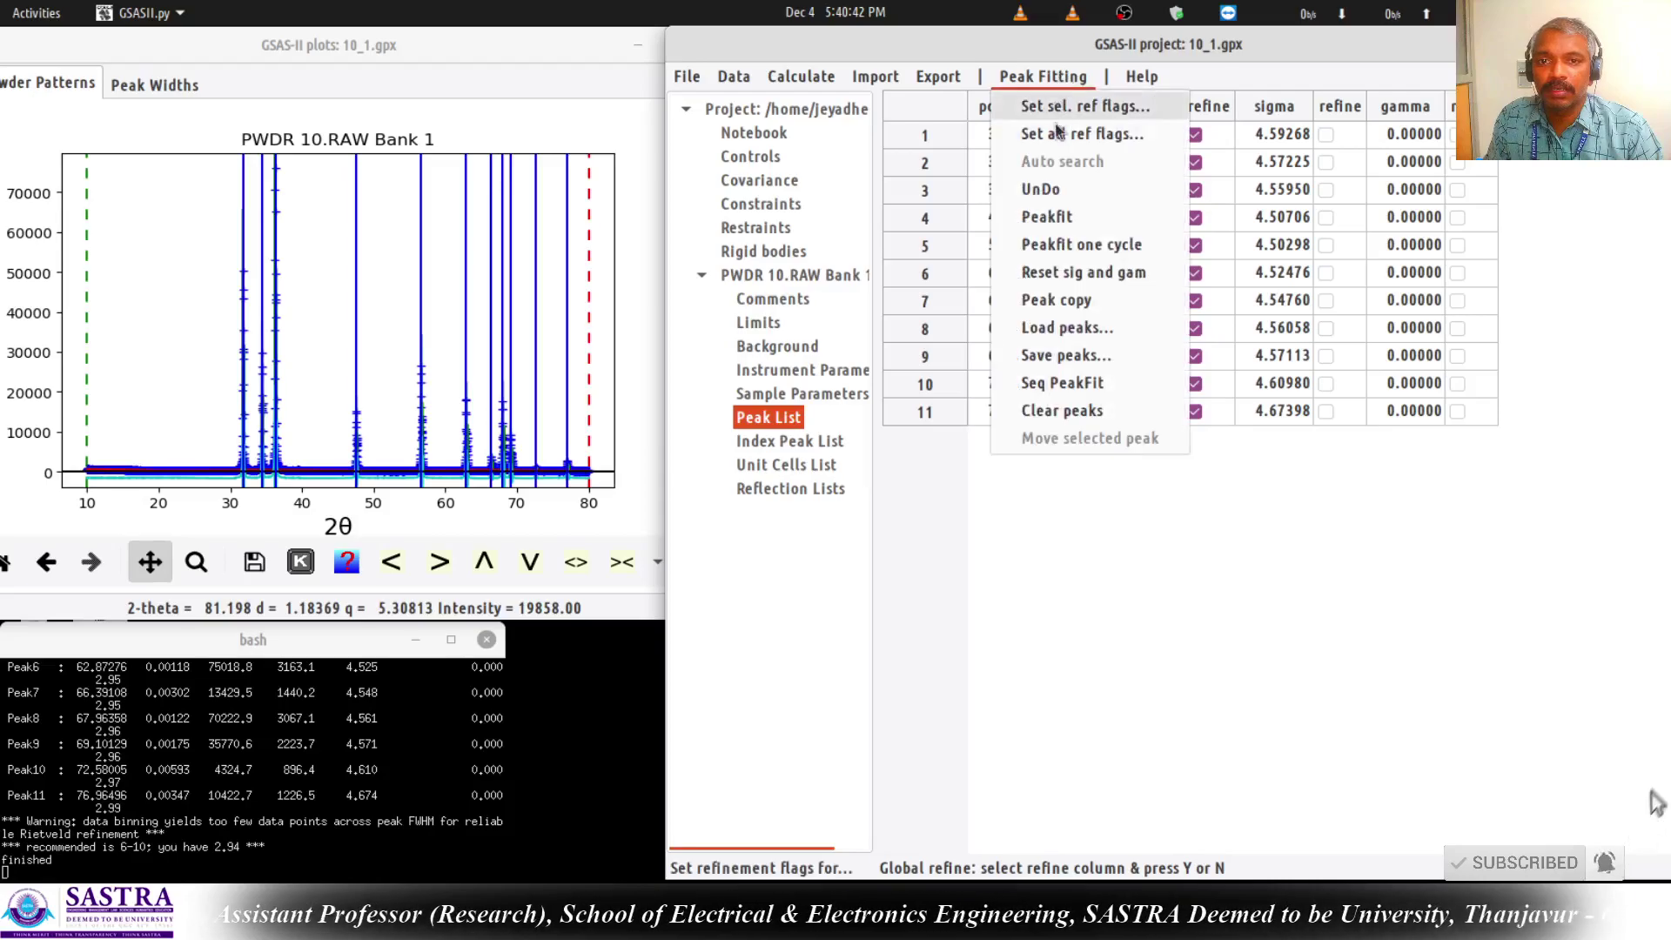
pyautogui.click(1056, 216)
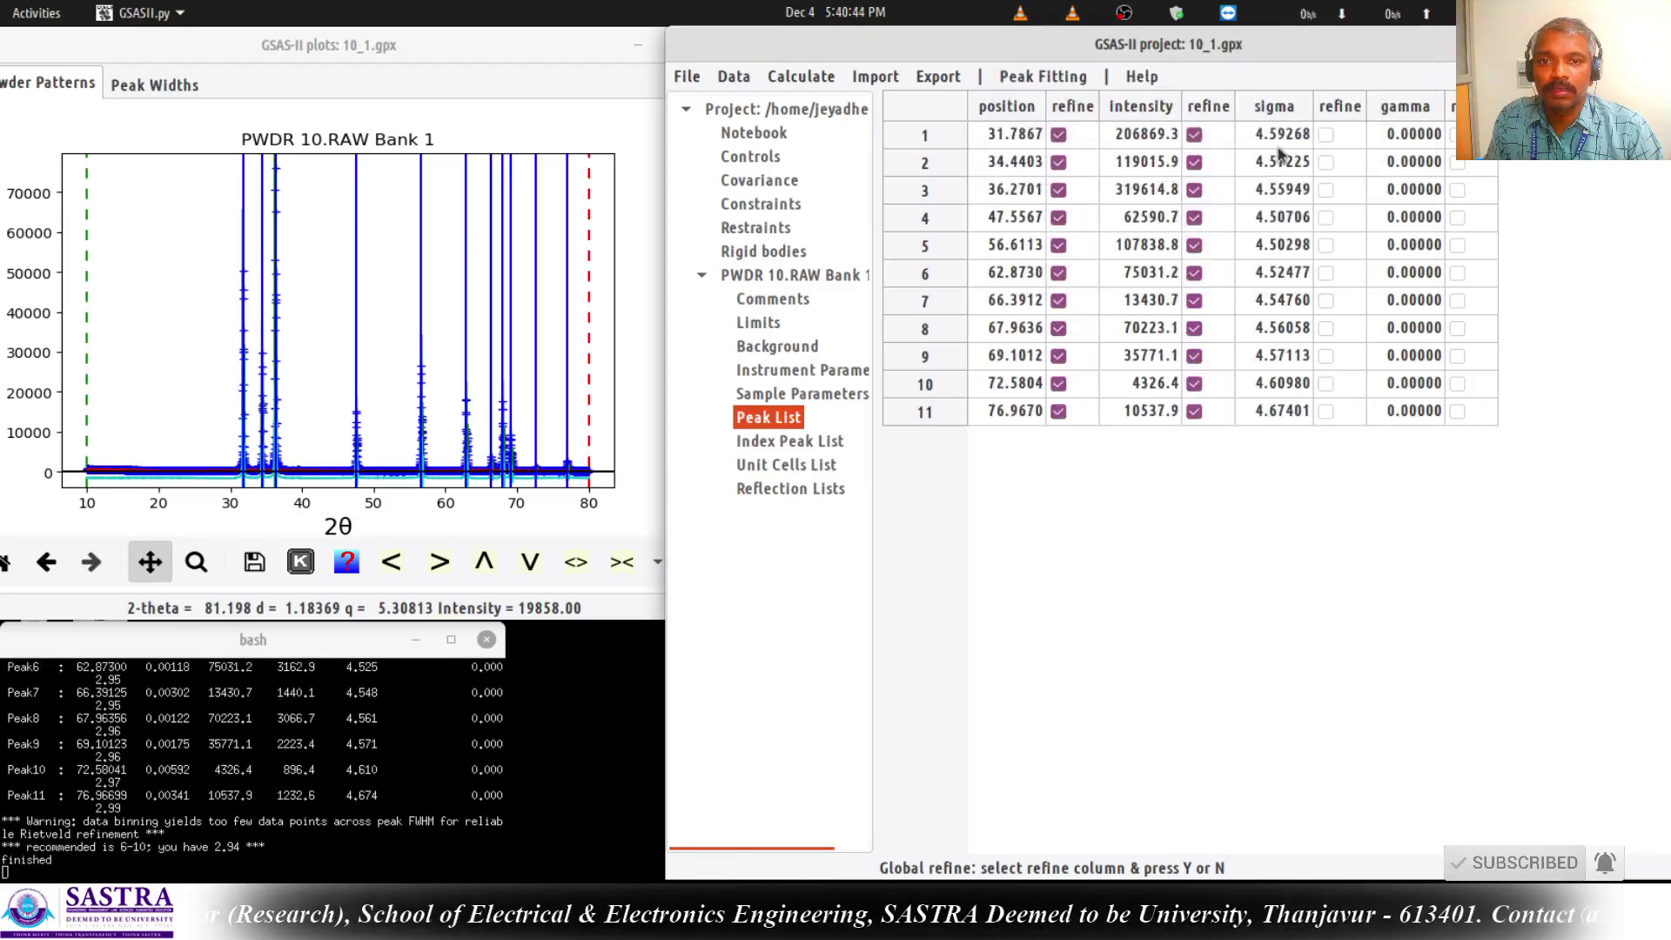
# Set sigma to vary for all peaks along with position and intensity, and run Peakfit twice.
pyautogui.click(1346, 109)
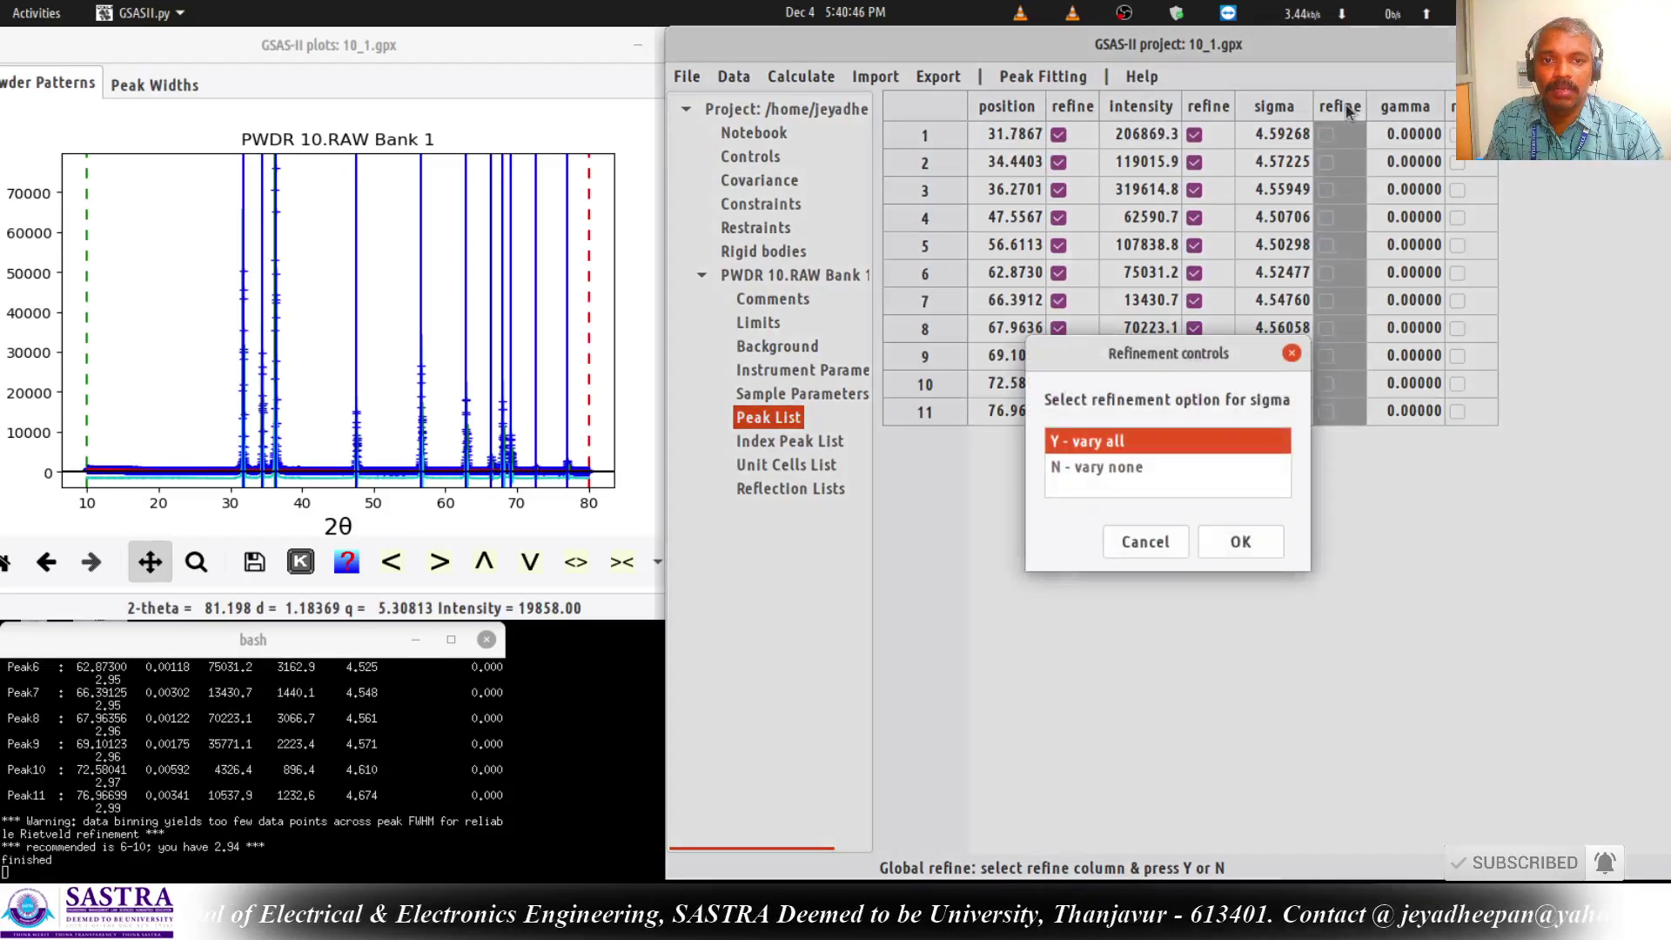
pyautogui.click(1234, 543)
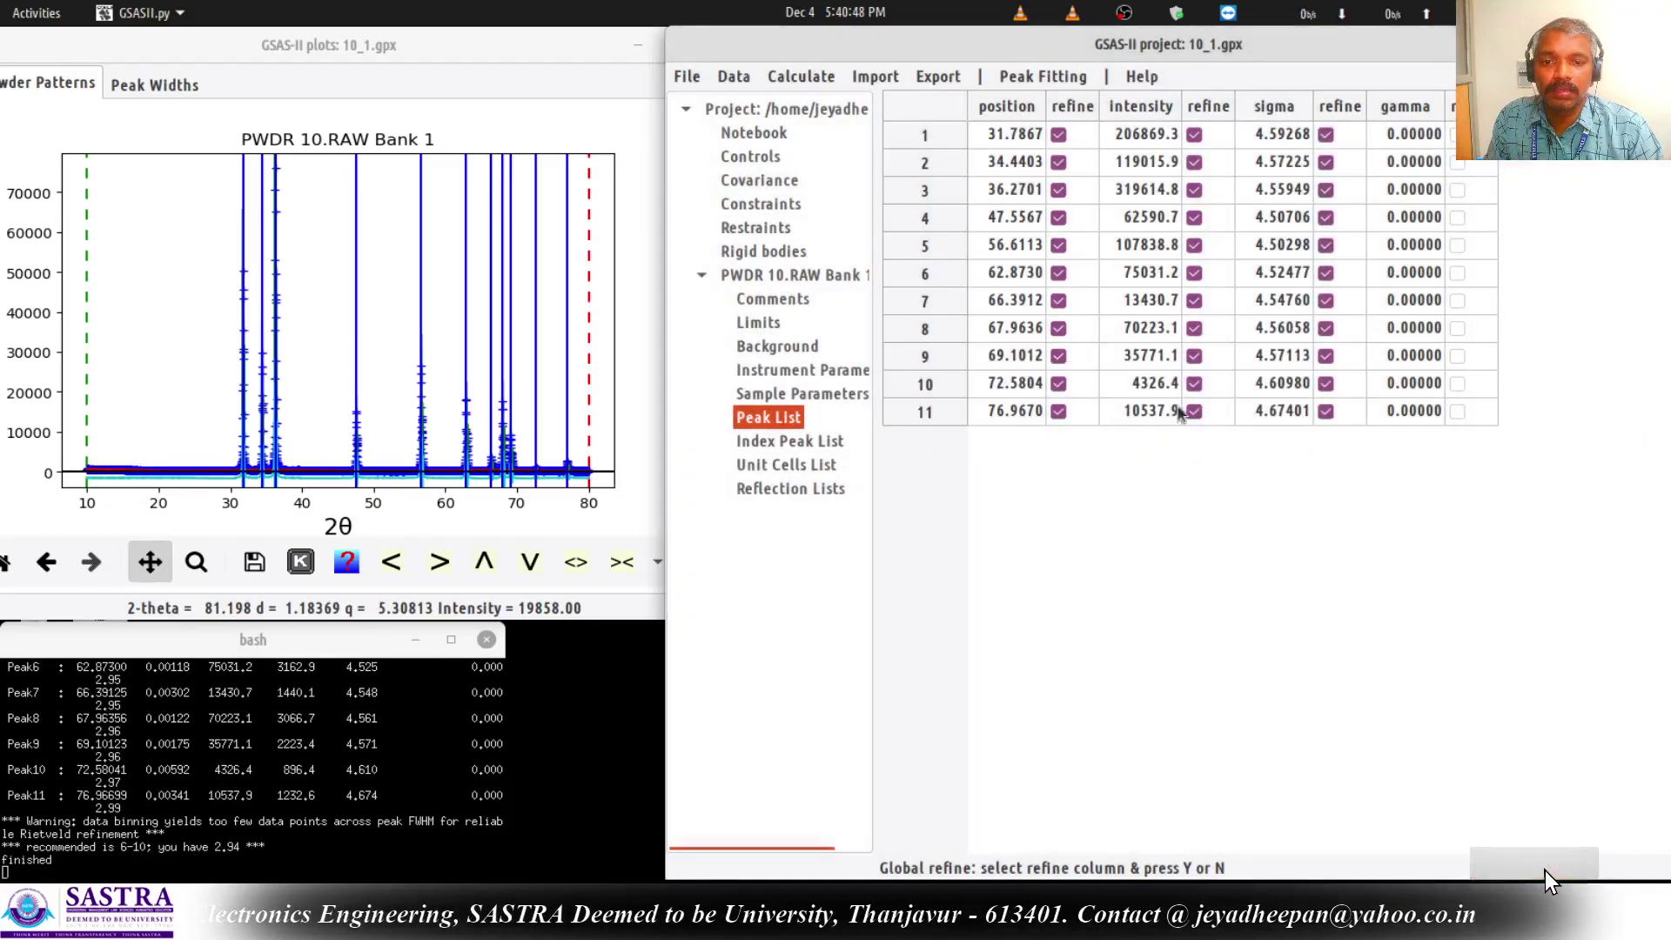
pyautogui.click(1016, 78)
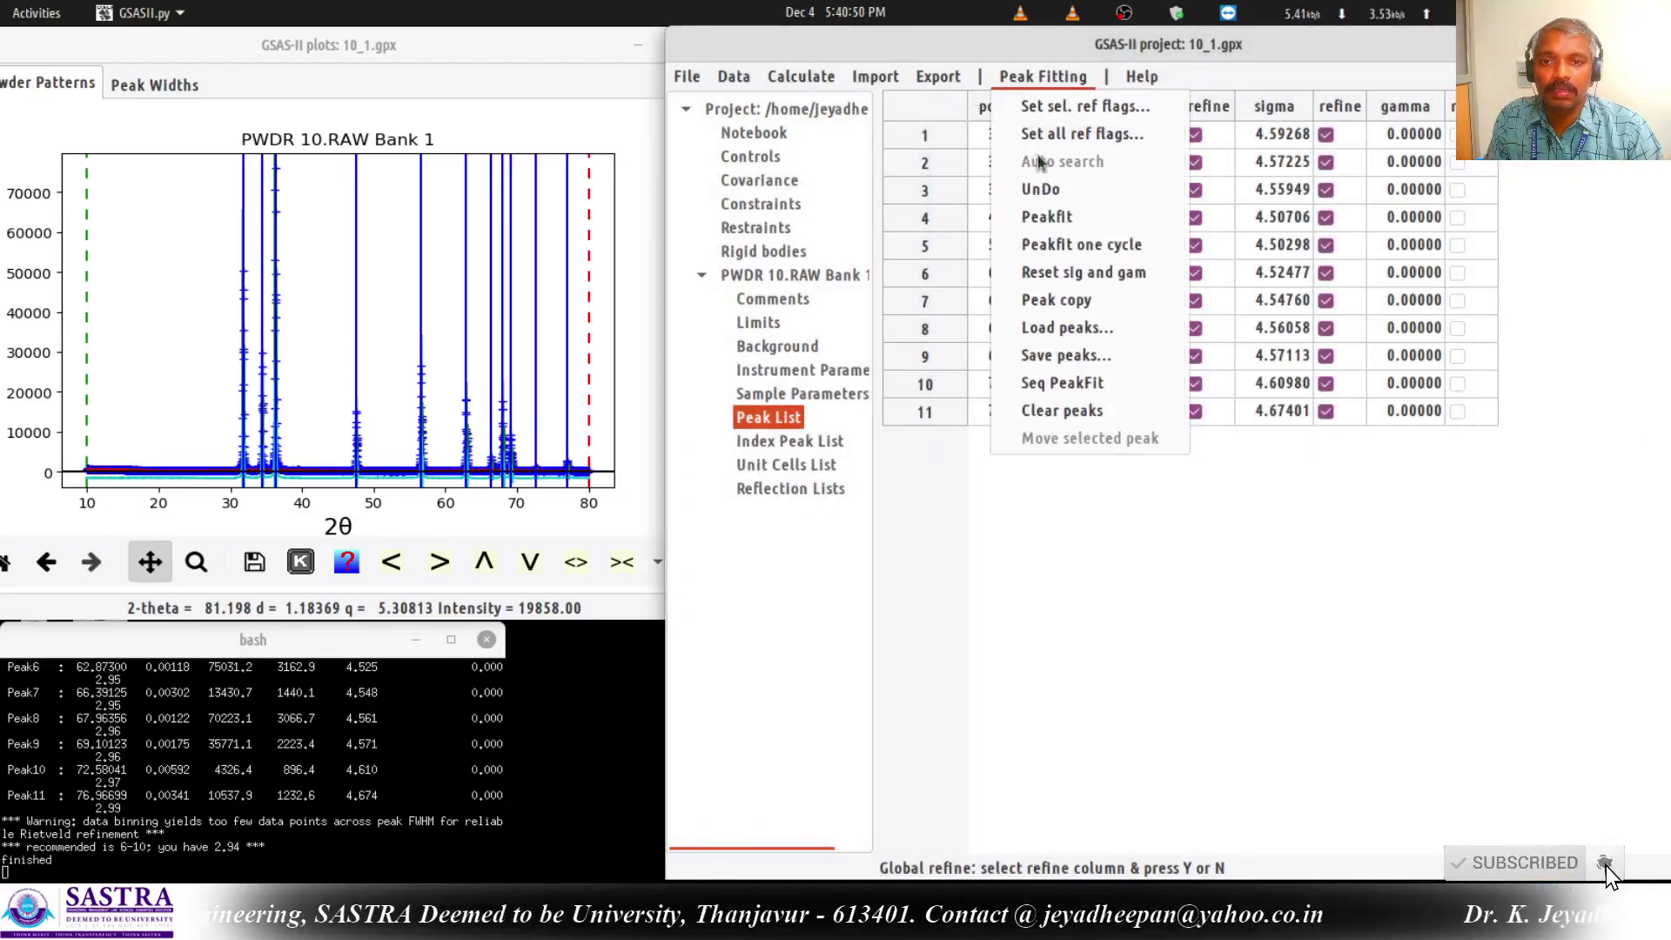
pyautogui.click(1055, 218)
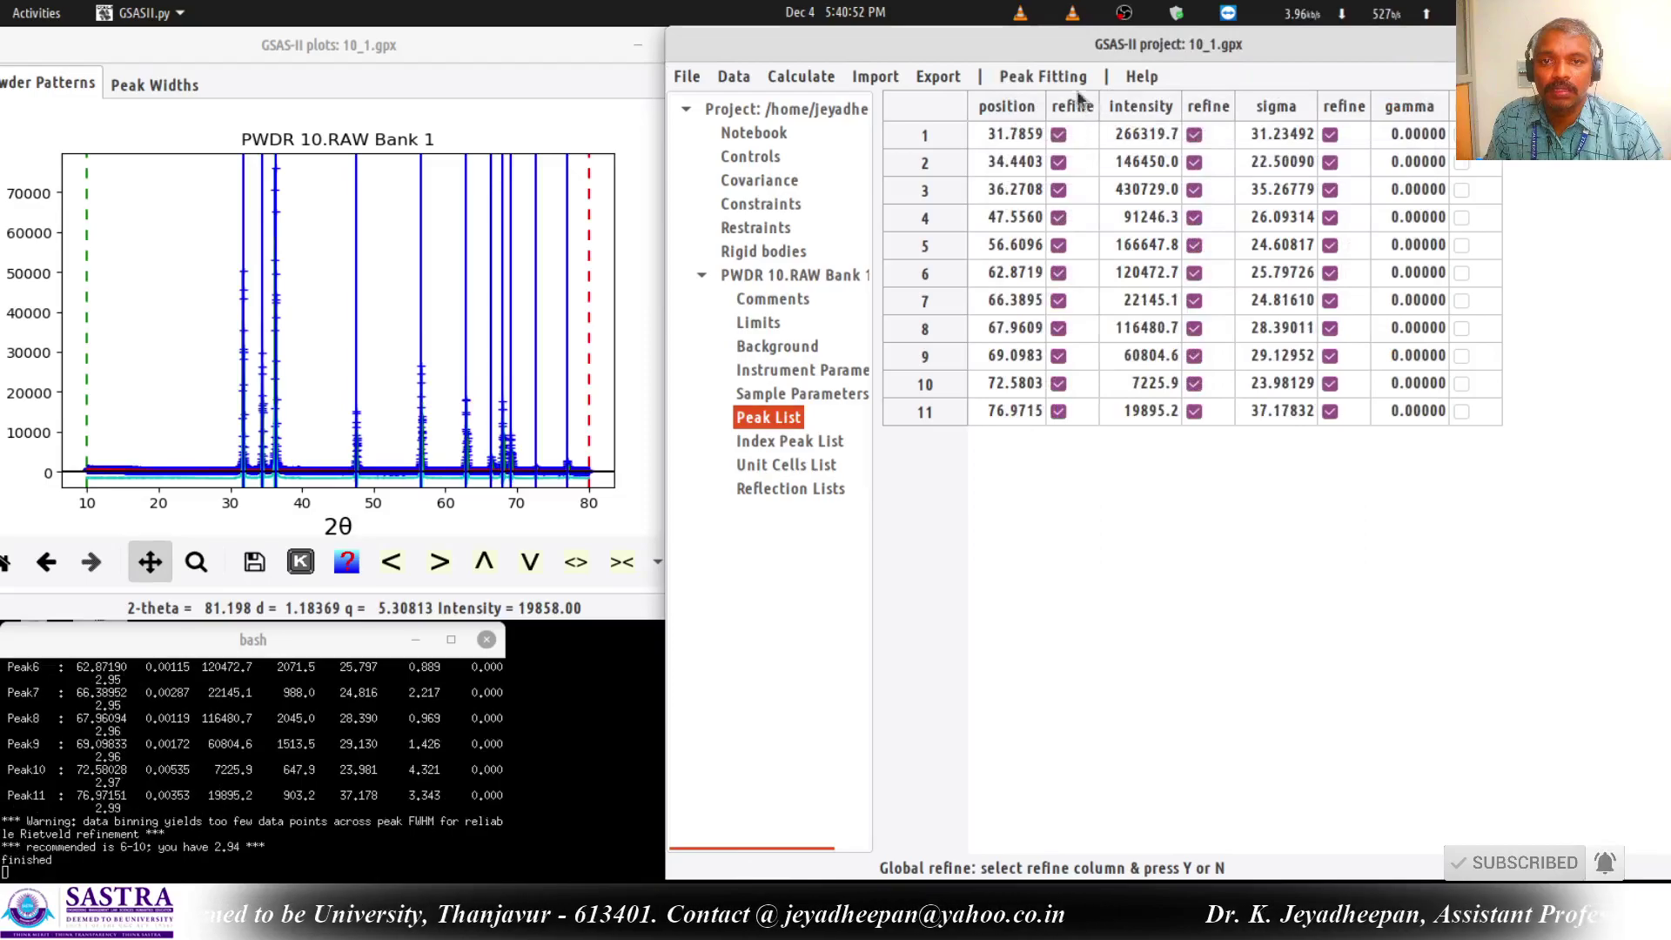
pyautogui.click(1063, 79)
pyautogui.click(1052, 216)
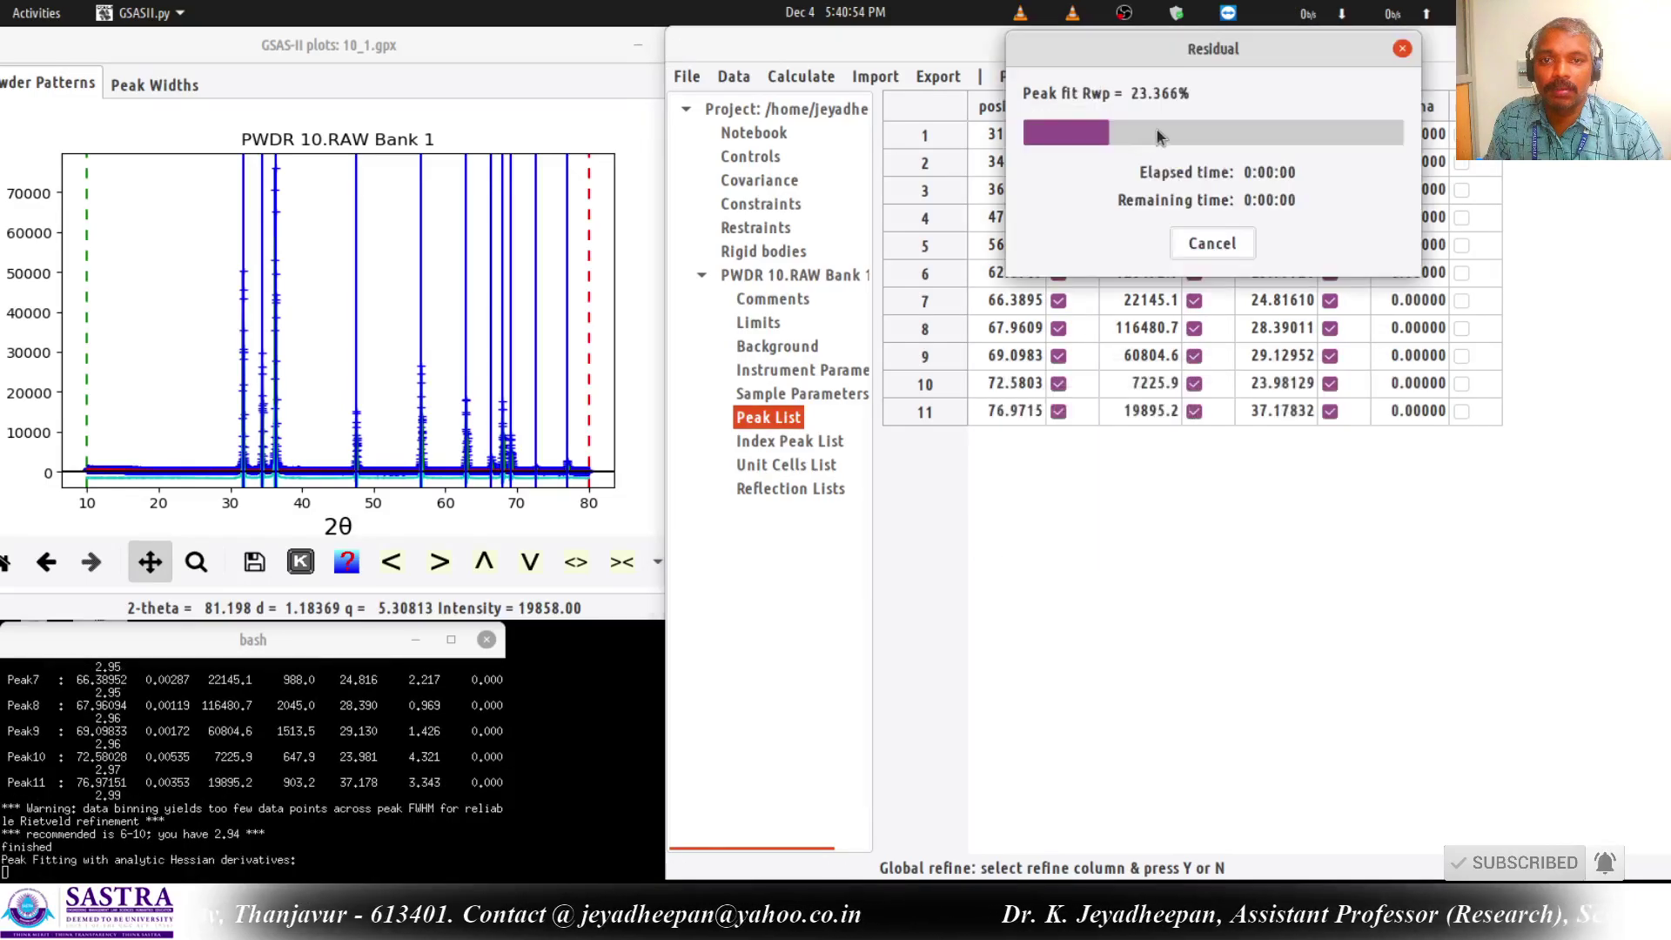
# Set gamma to vary for all peaks as well and run Peakfit three times.
pyautogui.click(1470, 105)
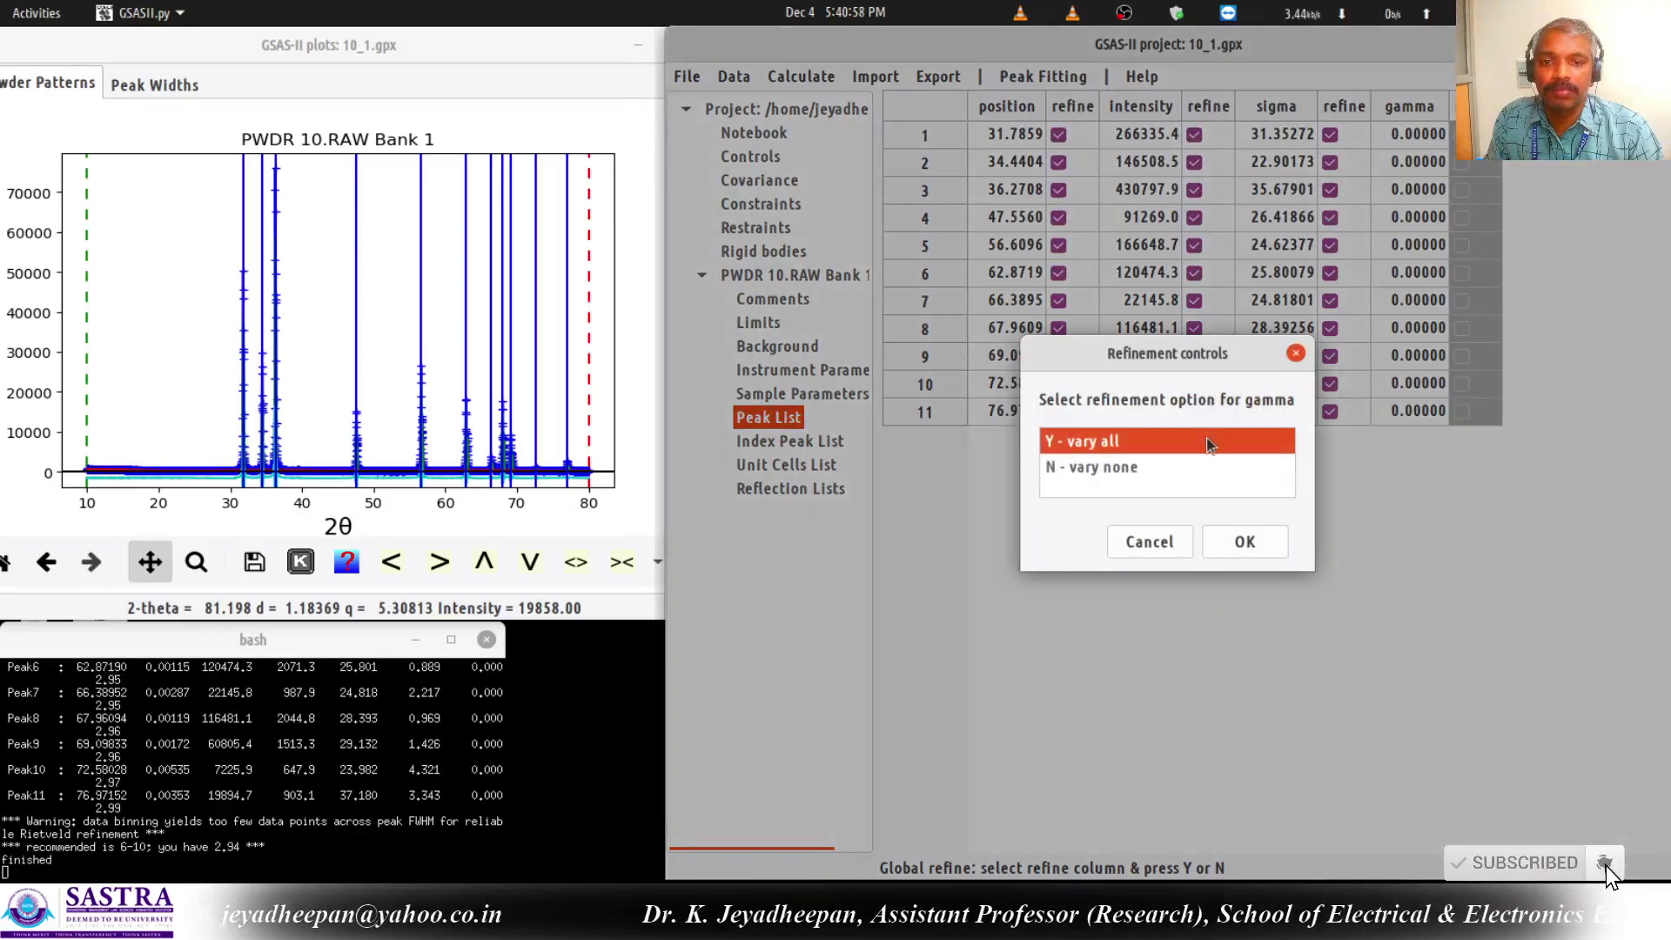
pyautogui.click(1262, 539)
pyautogui.click(1027, 78)
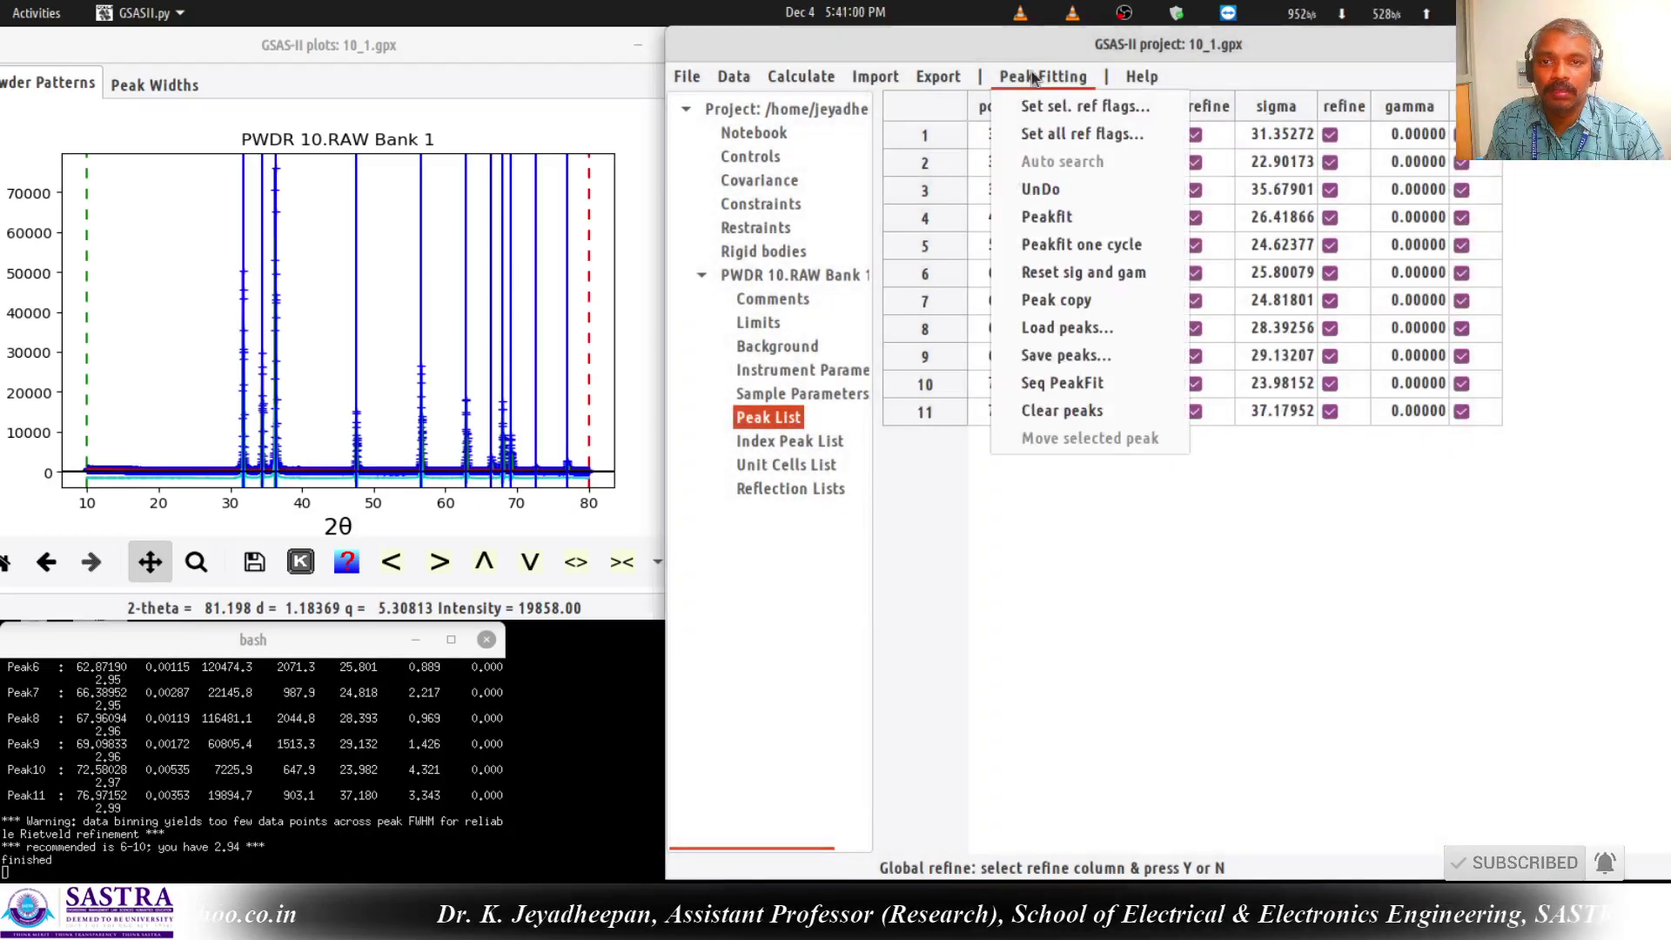
pyautogui.click(1055, 217)
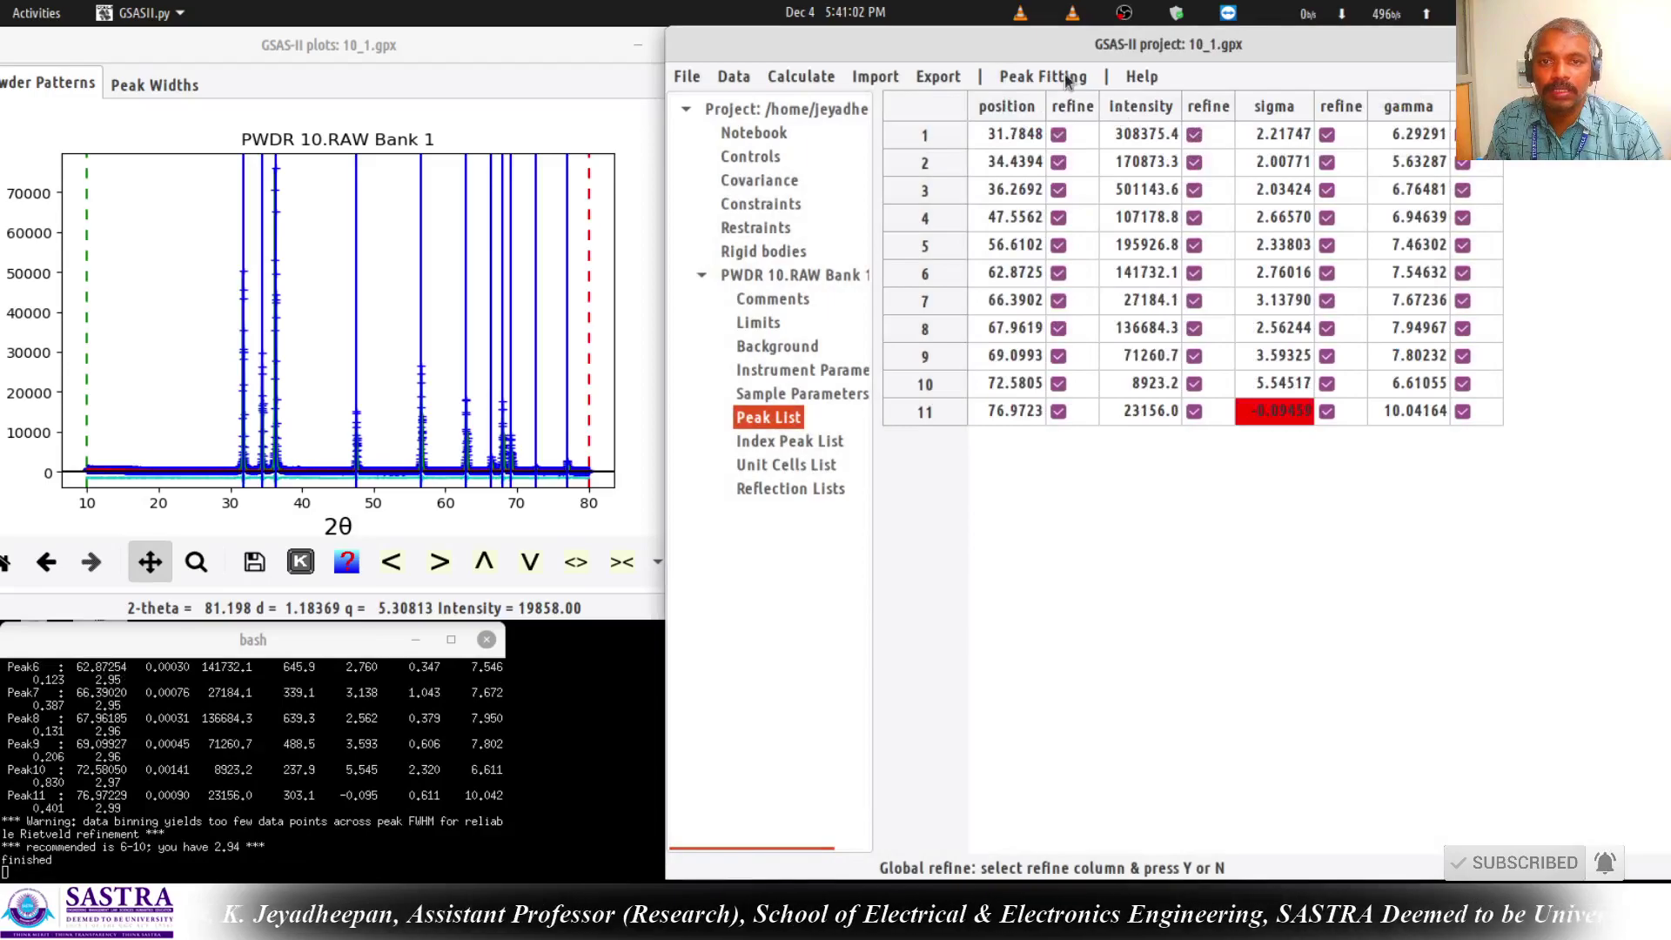
pyautogui.click(1067, 81)
pyautogui.click(1072, 216)
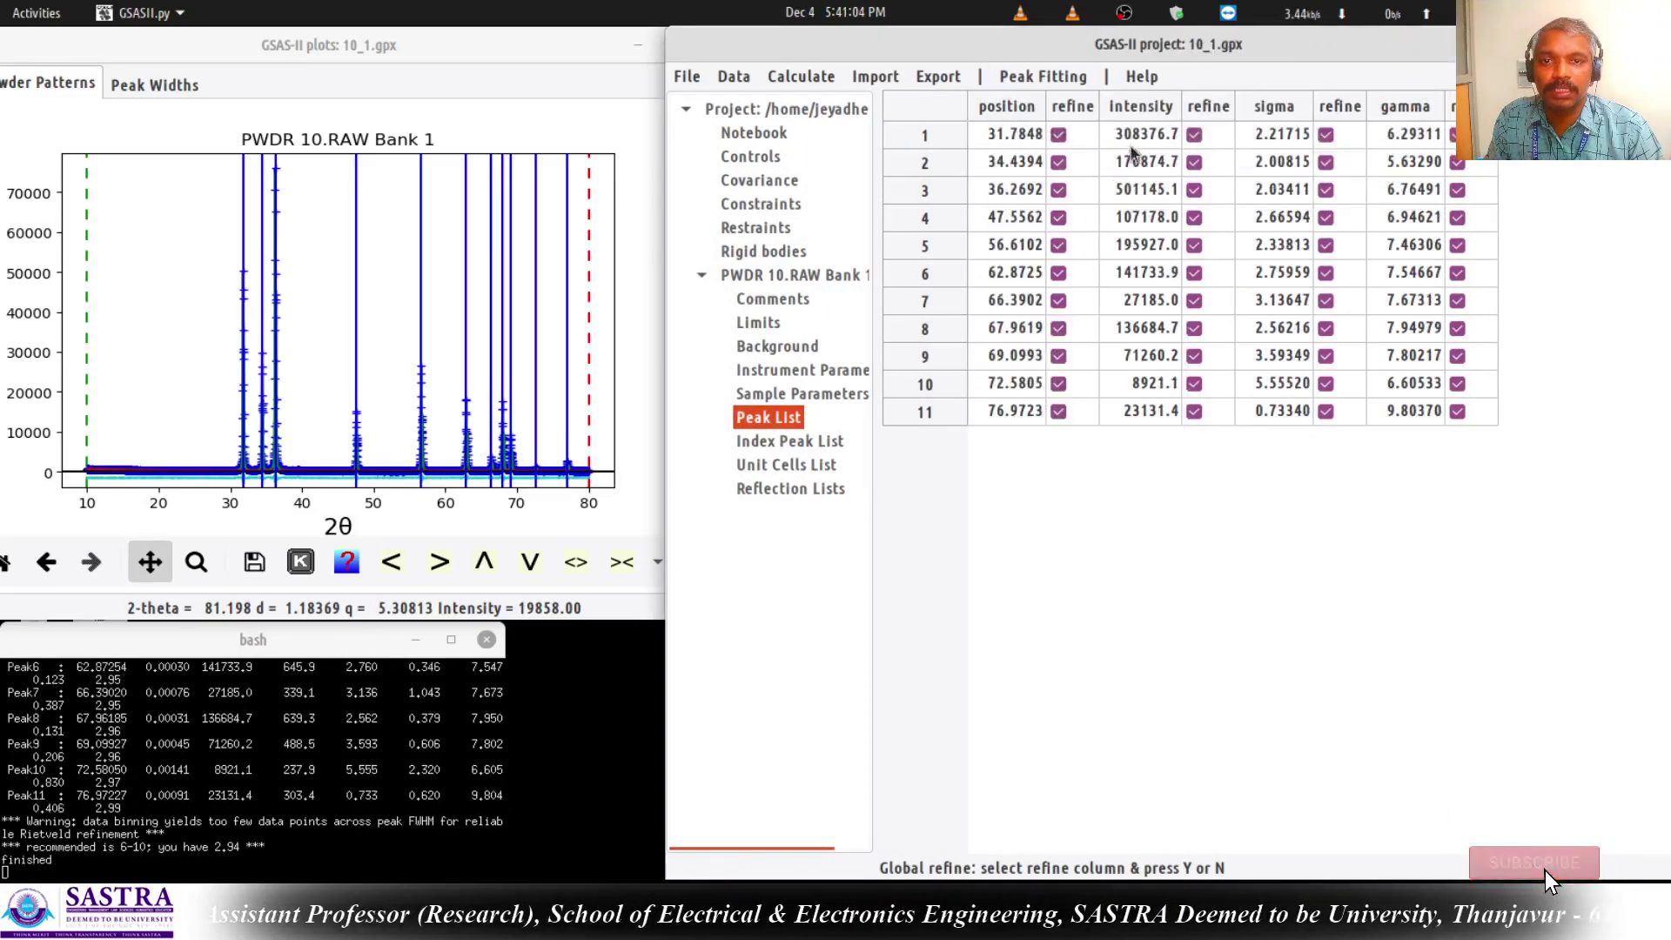
pyautogui.click(1037, 80)
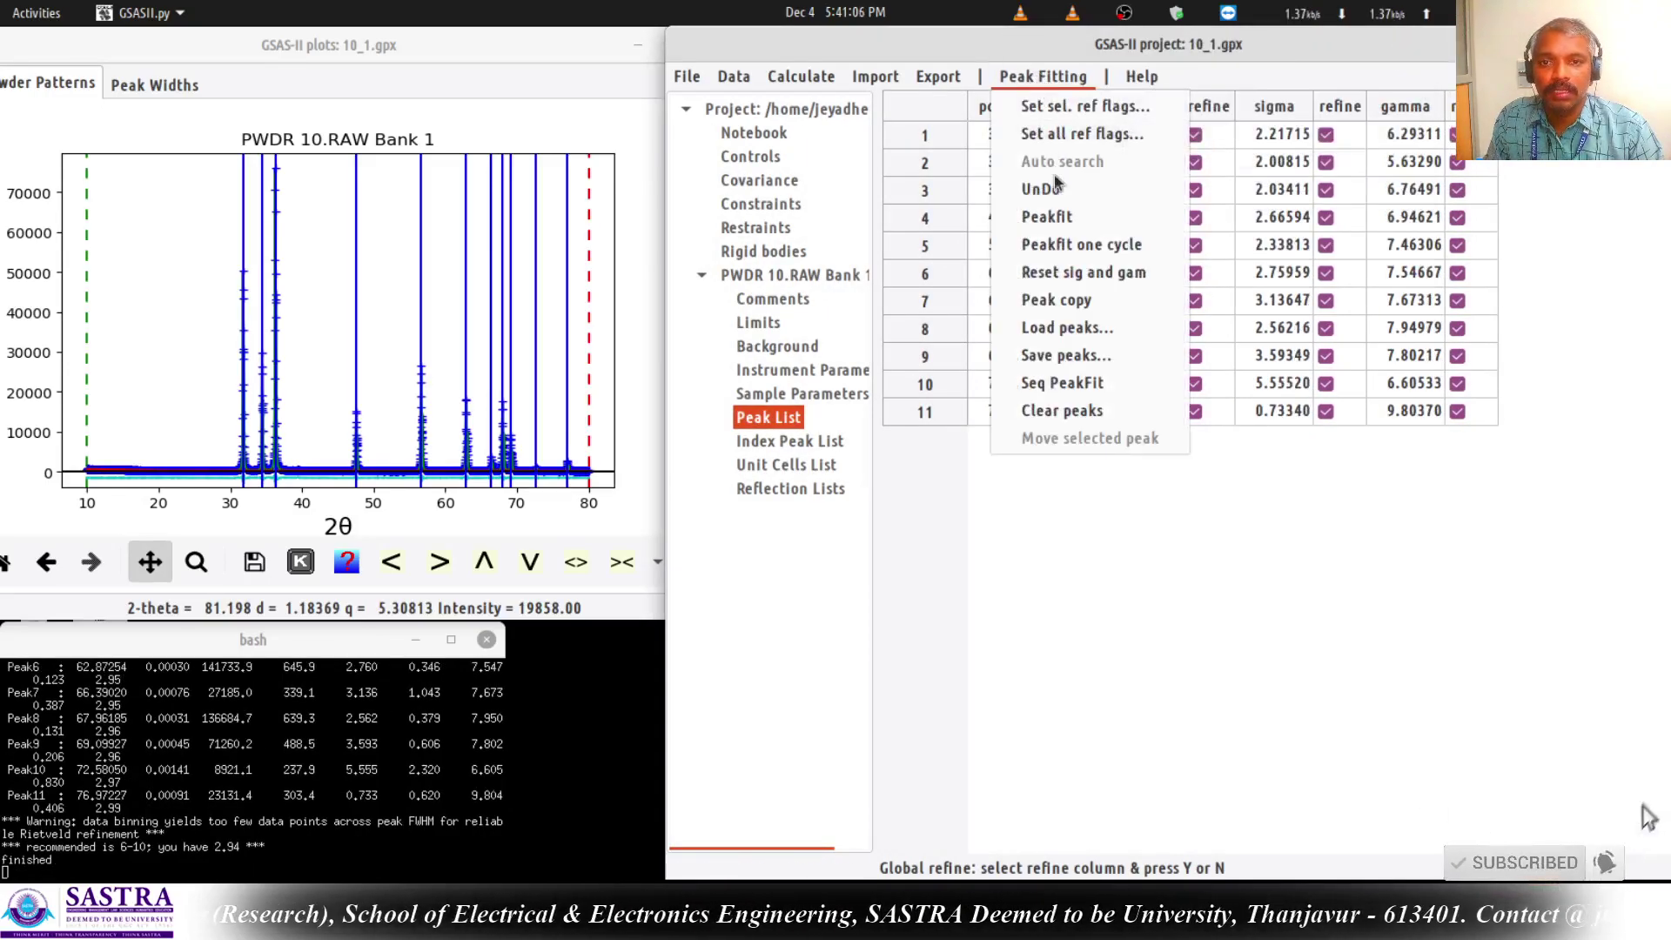
pyautogui.click(1061, 218)
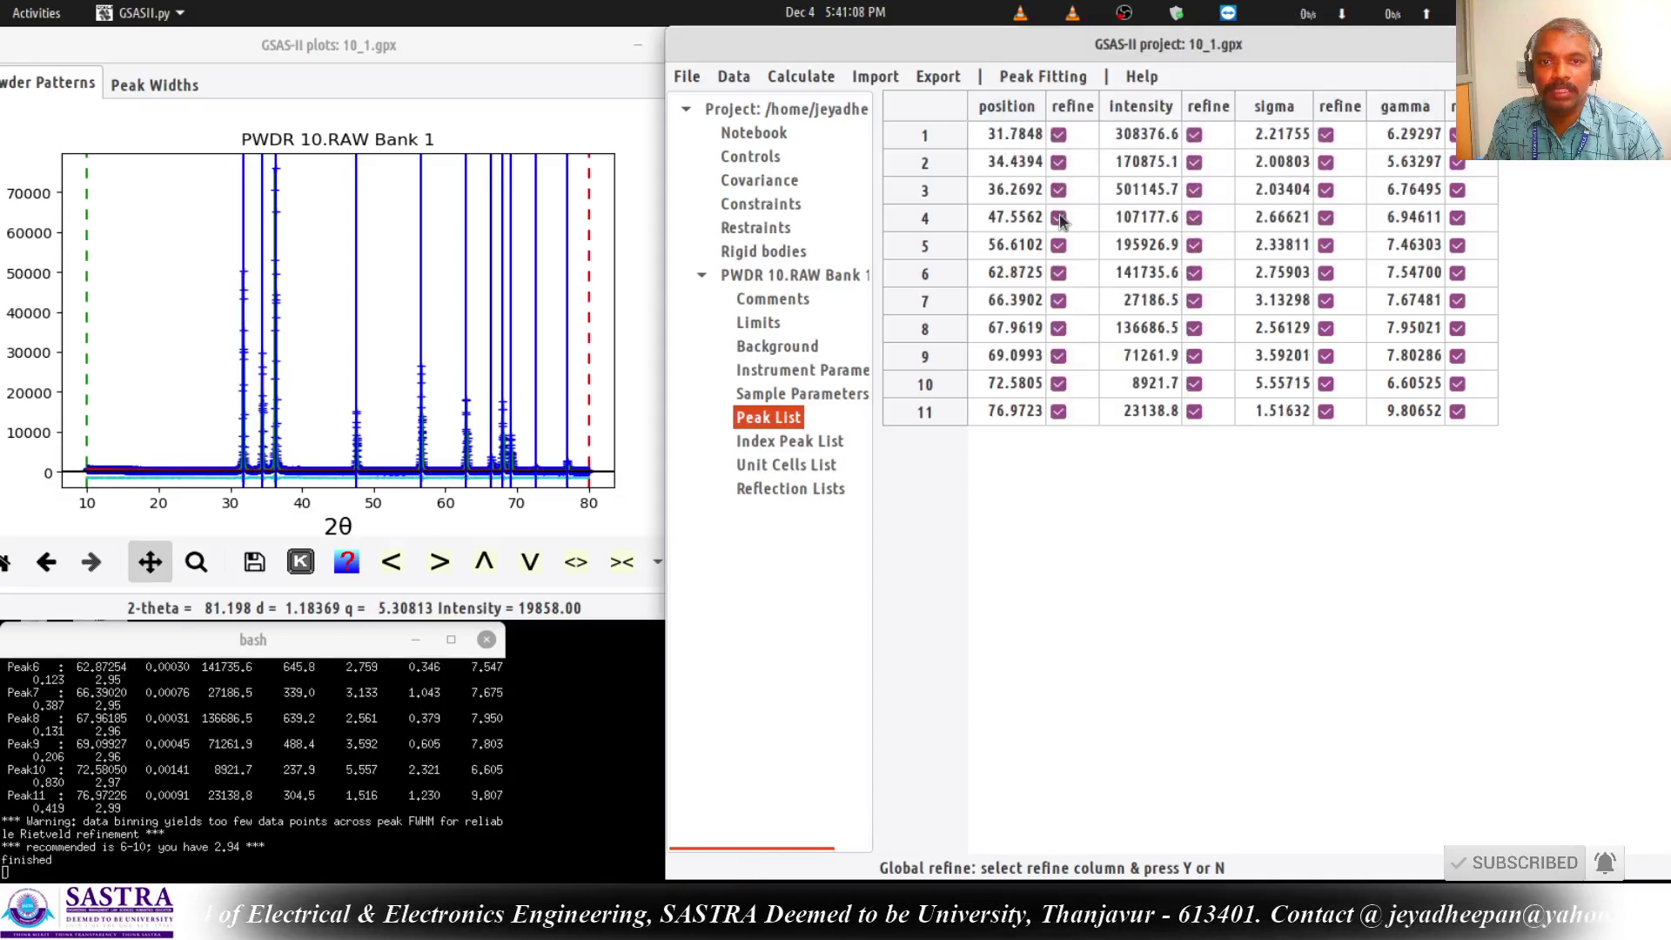
# Examine the Rwp and peak coefficients of the last peak fit in the terminal output.
pyautogui.click(347, 687)
pyautogui.scroll(4, 357, 724)
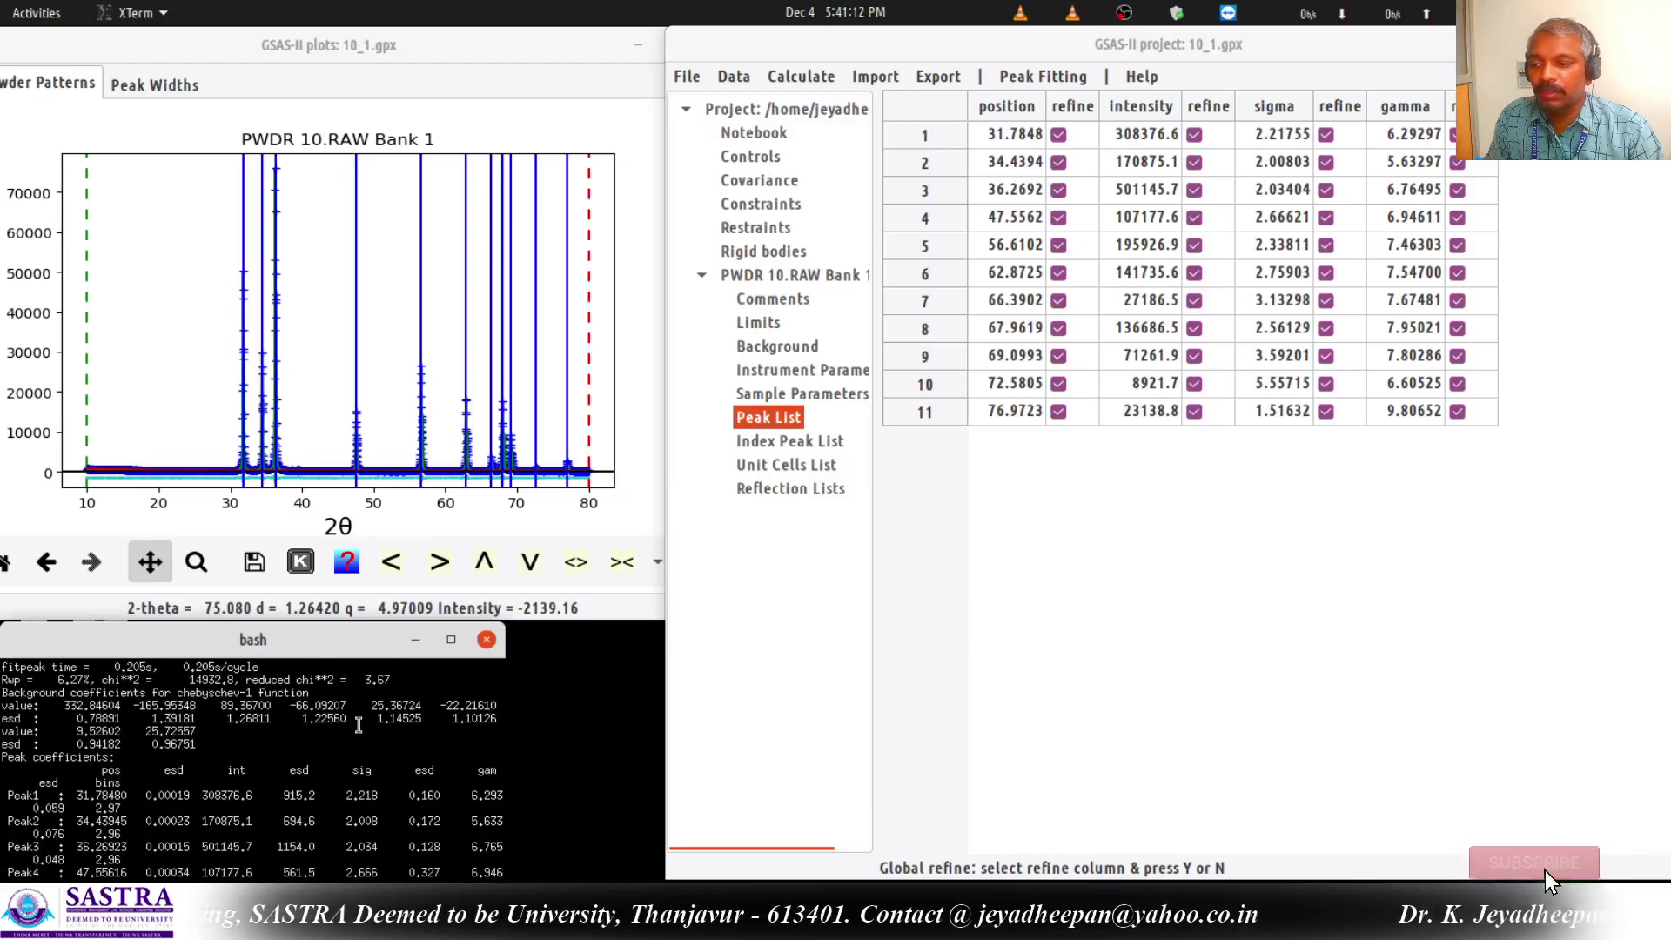
pyautogui.scroll(1, 327, 719)
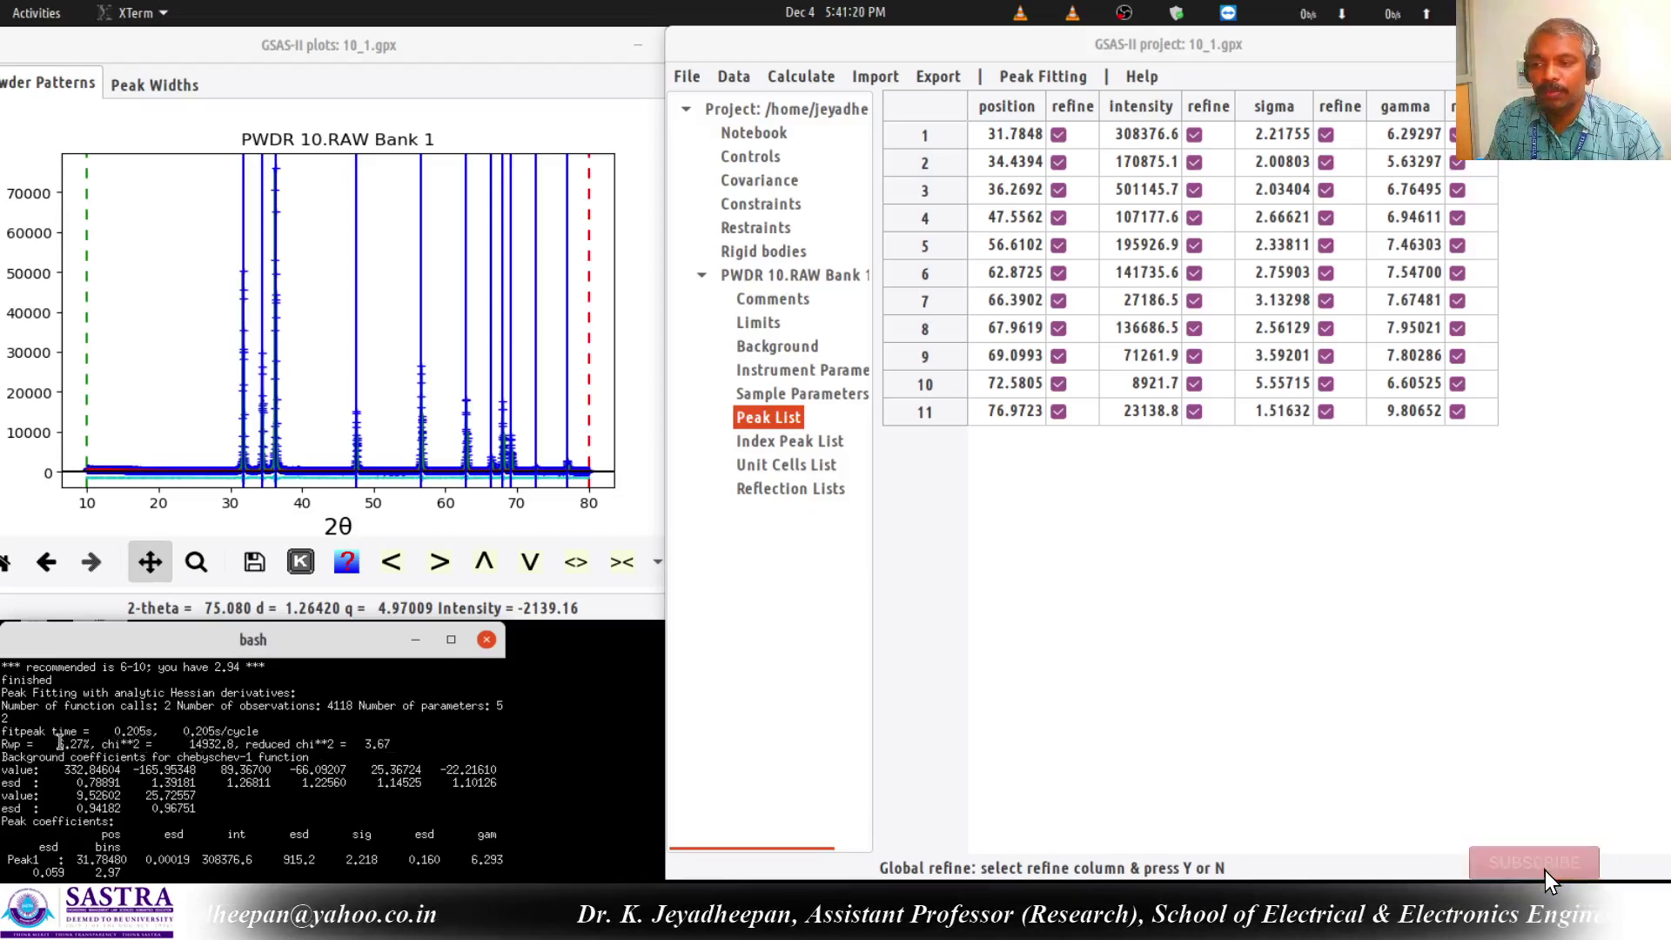
pyautogui.moveTo(57, 742); pyautogui.dragTo(87, 742)
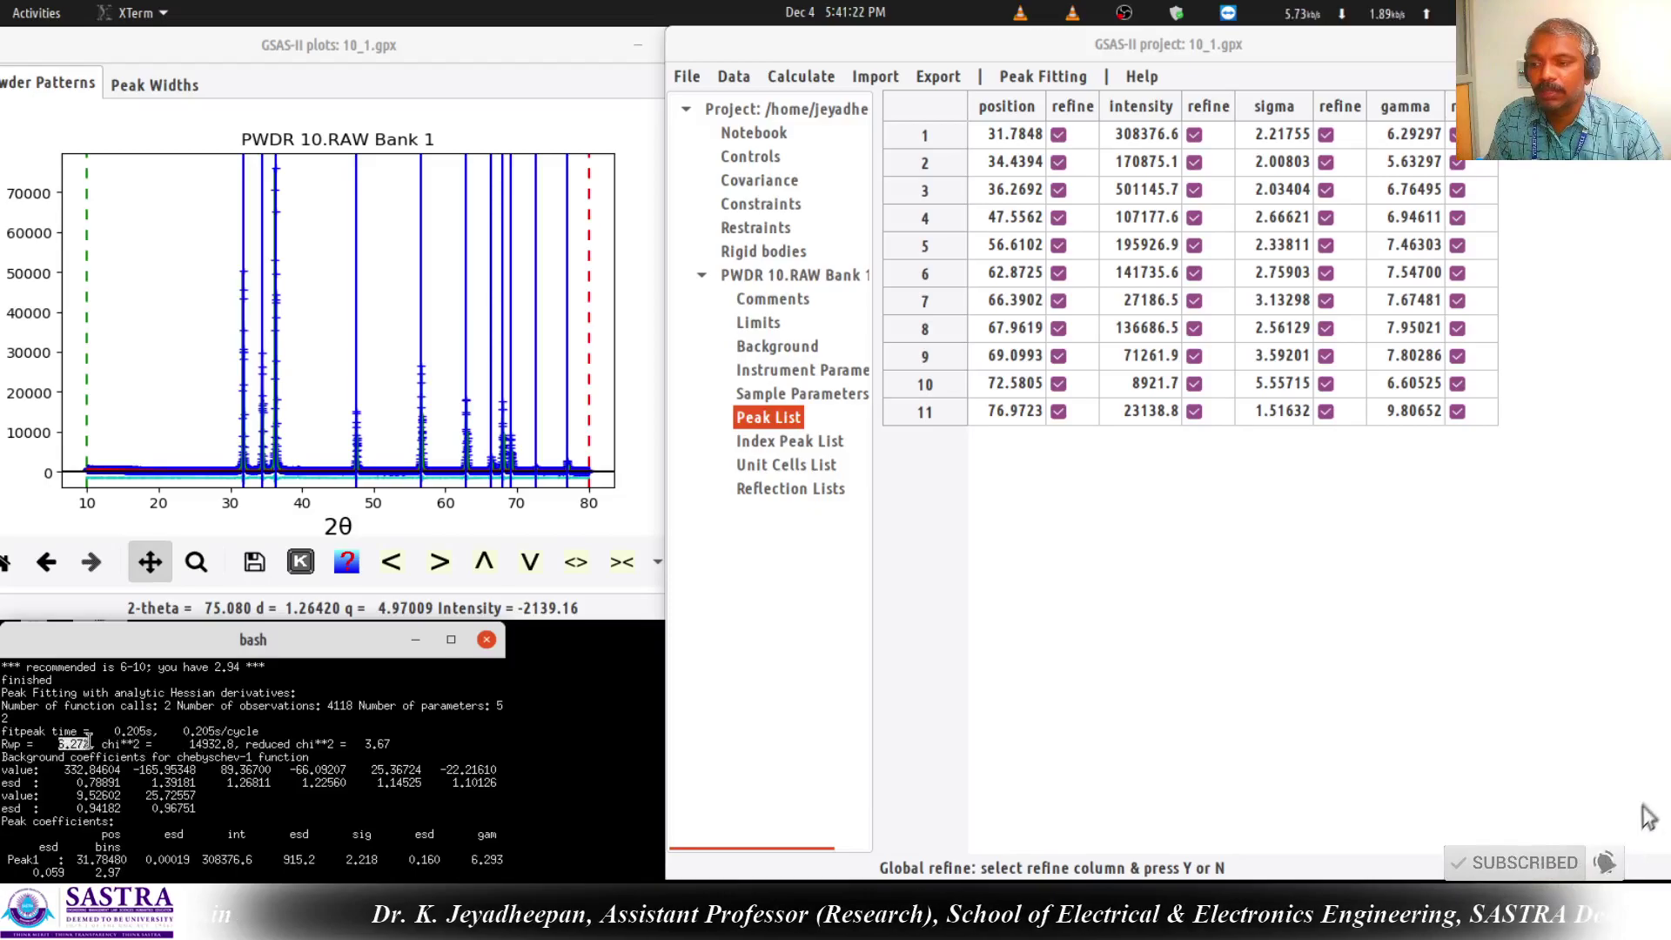
pyautogui.scroll(-5, 131, 804)
pyautogui.scroll(5, 133, 805)
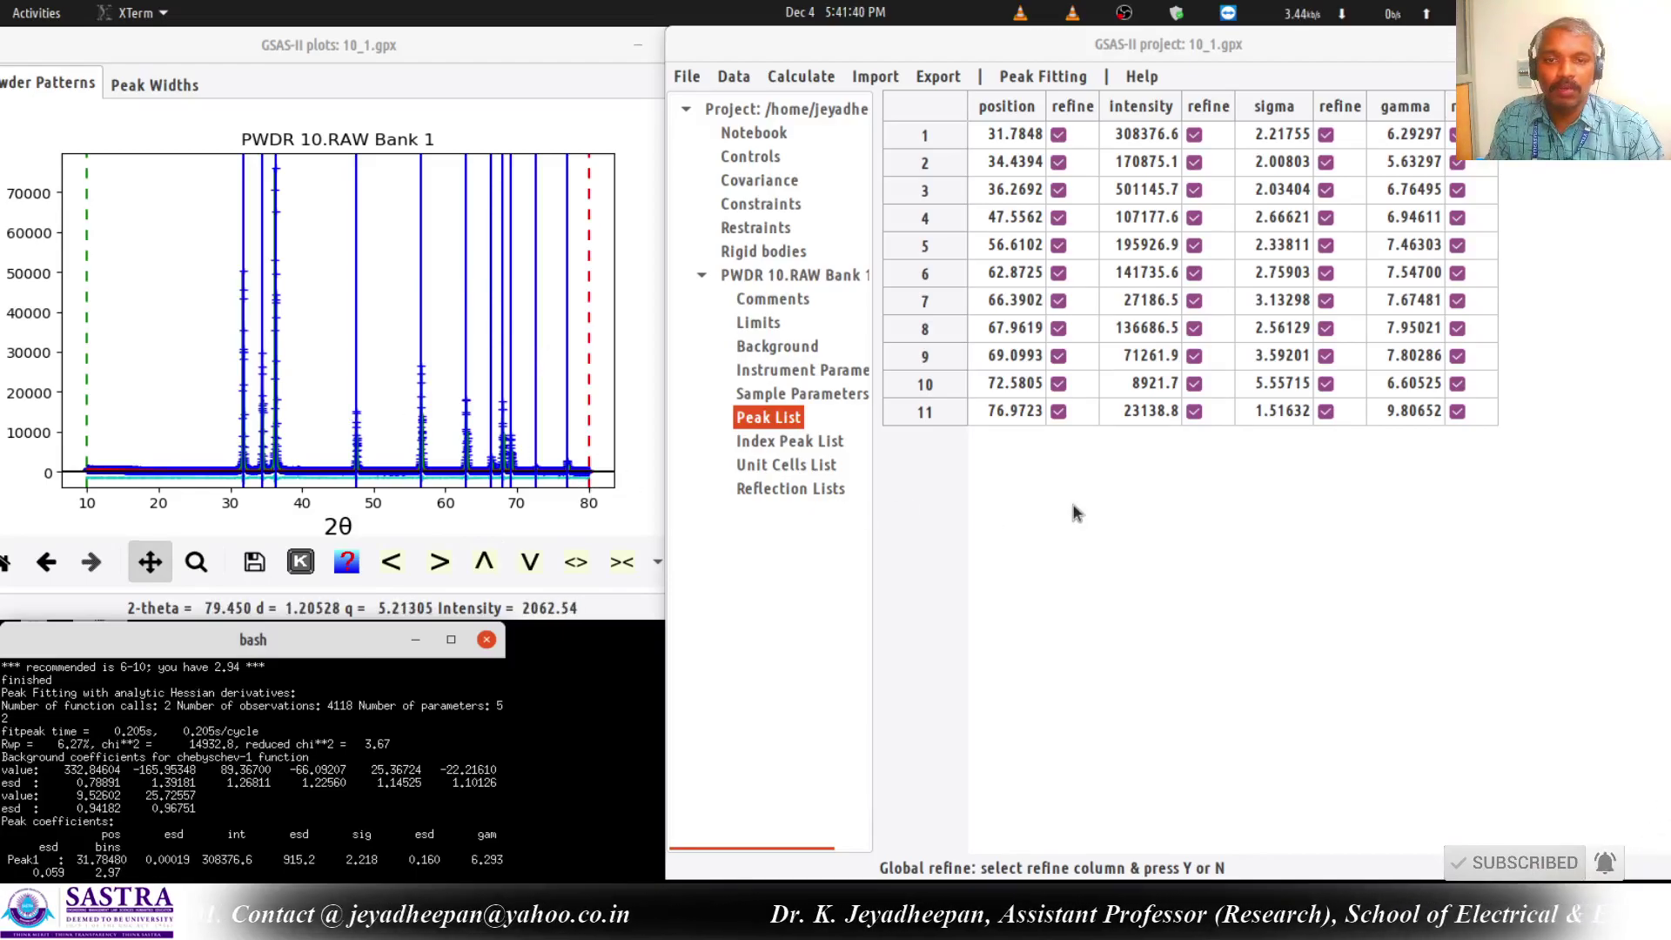
# Load the fitted peaks into the Index Peak List.
pyautogui.click(827, 450)
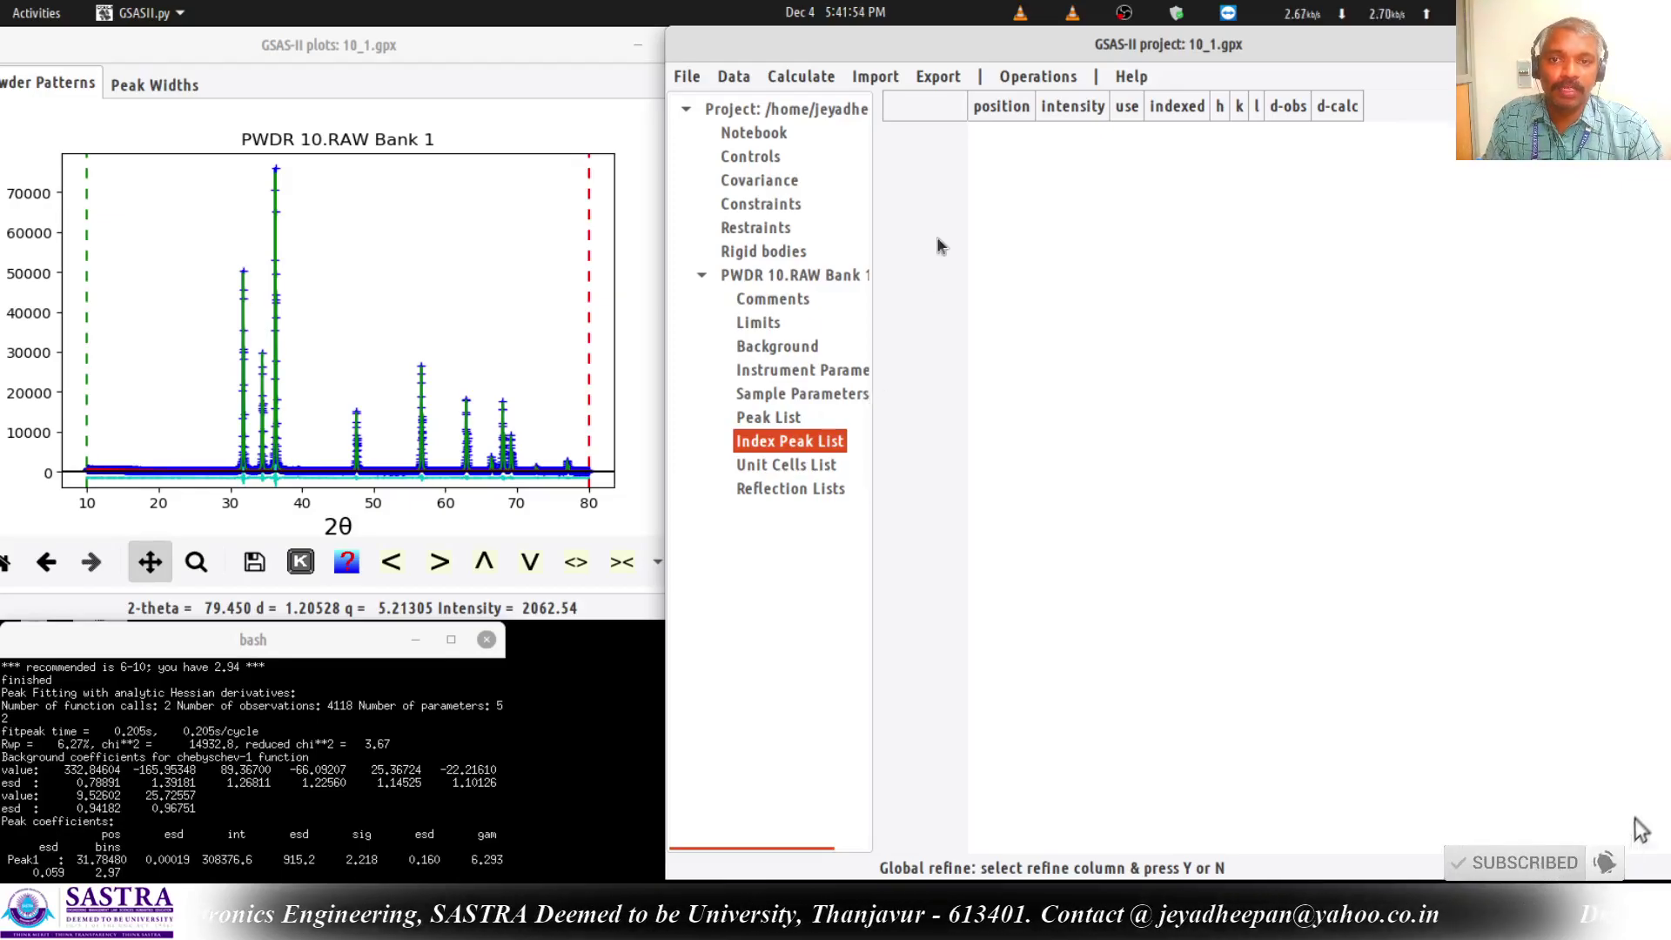
pyautogui.click(795, 424)
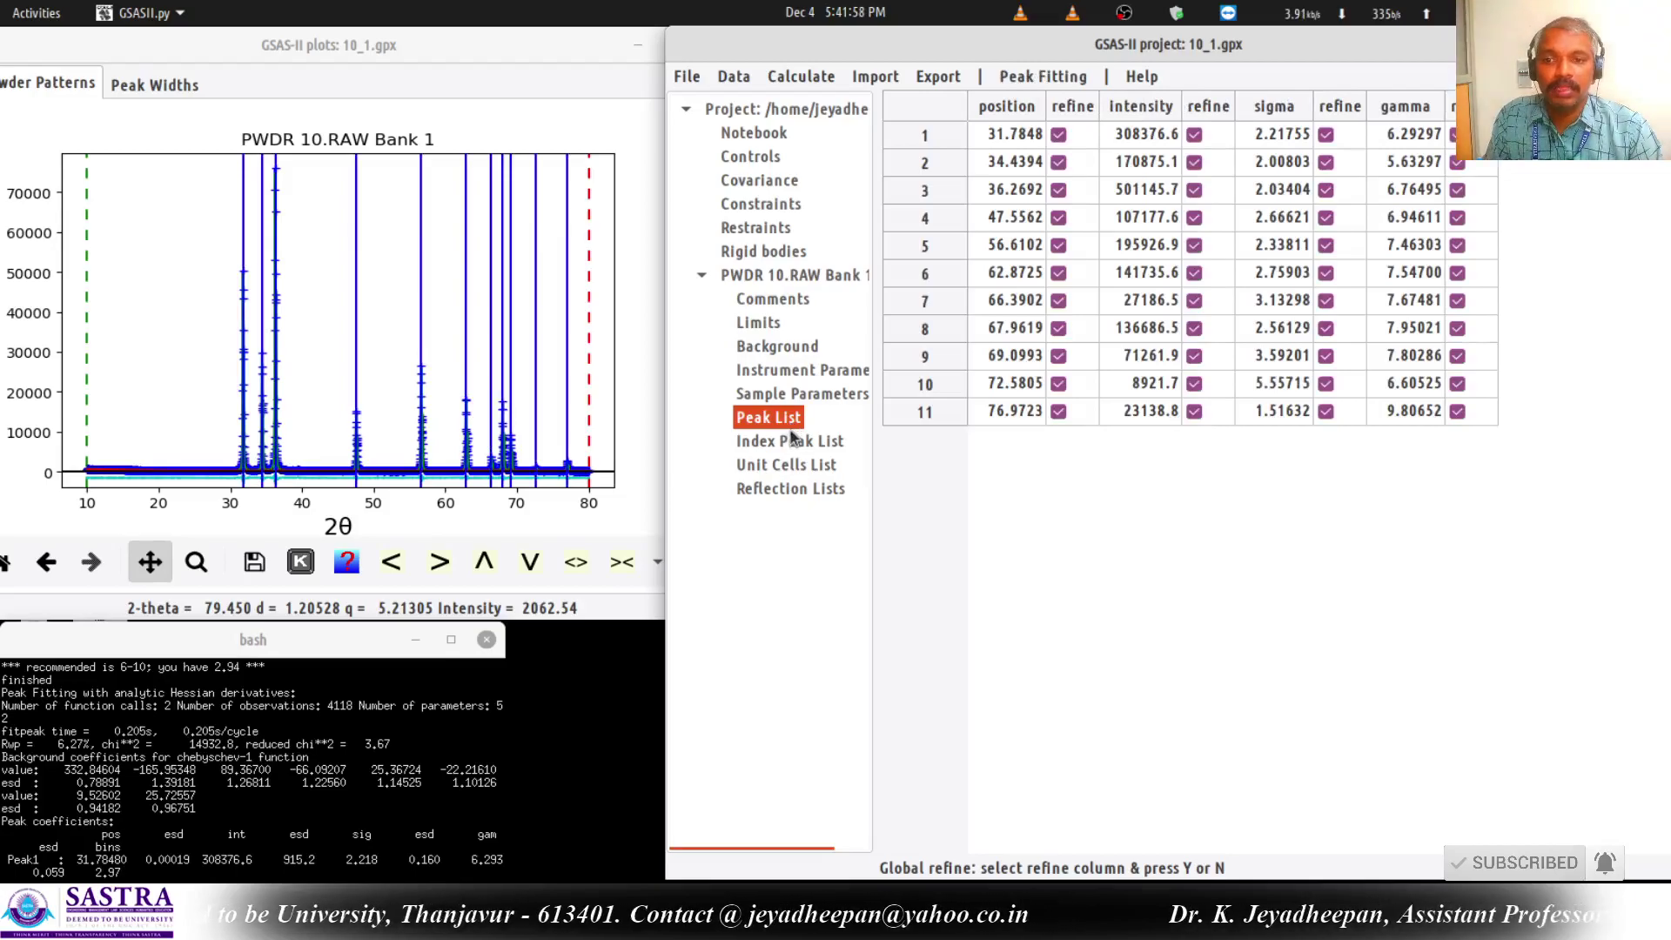
pyautogui.click(792, 442)
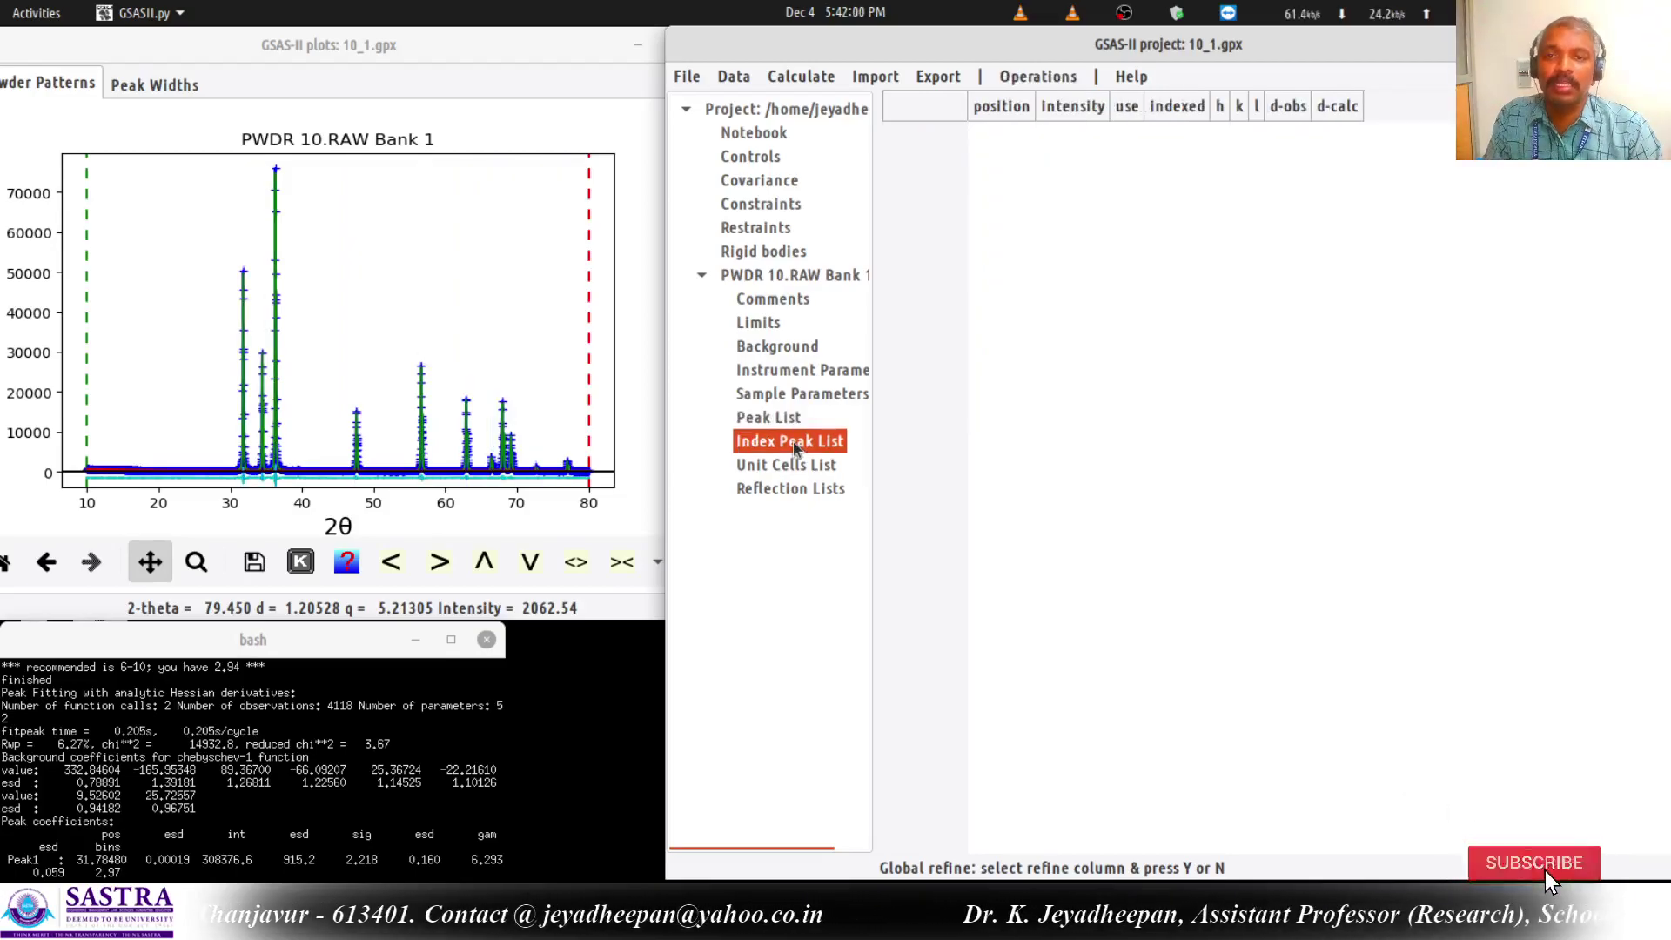
pyautogui.click(1022, 76)
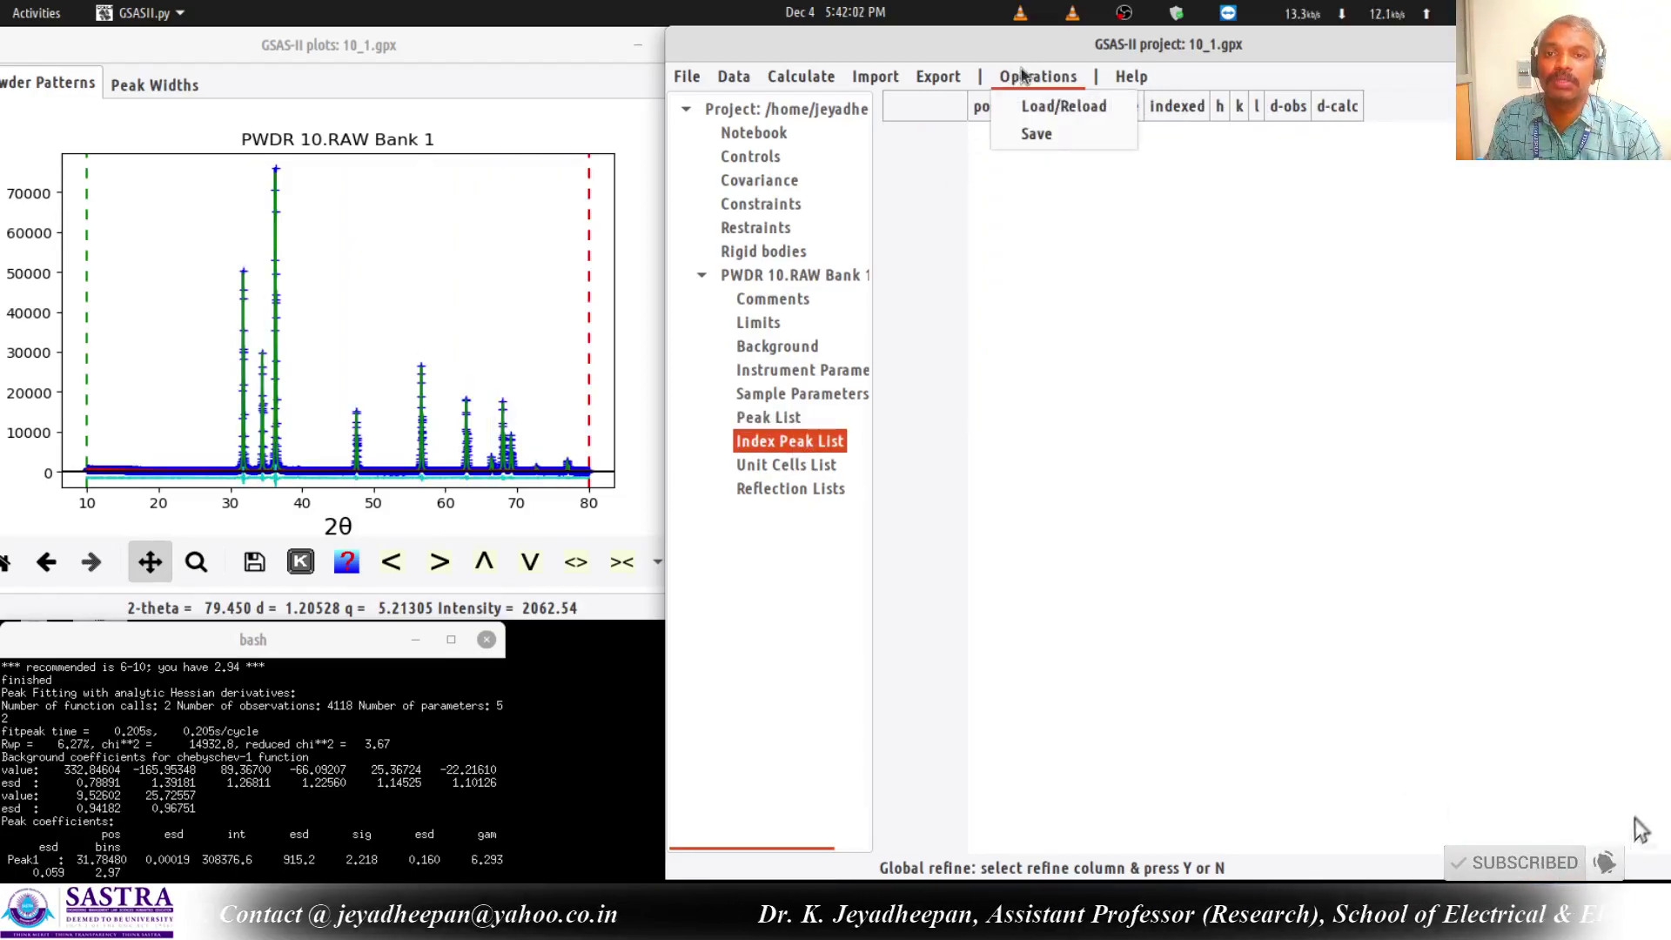
pyautogui.click(1044, 108)
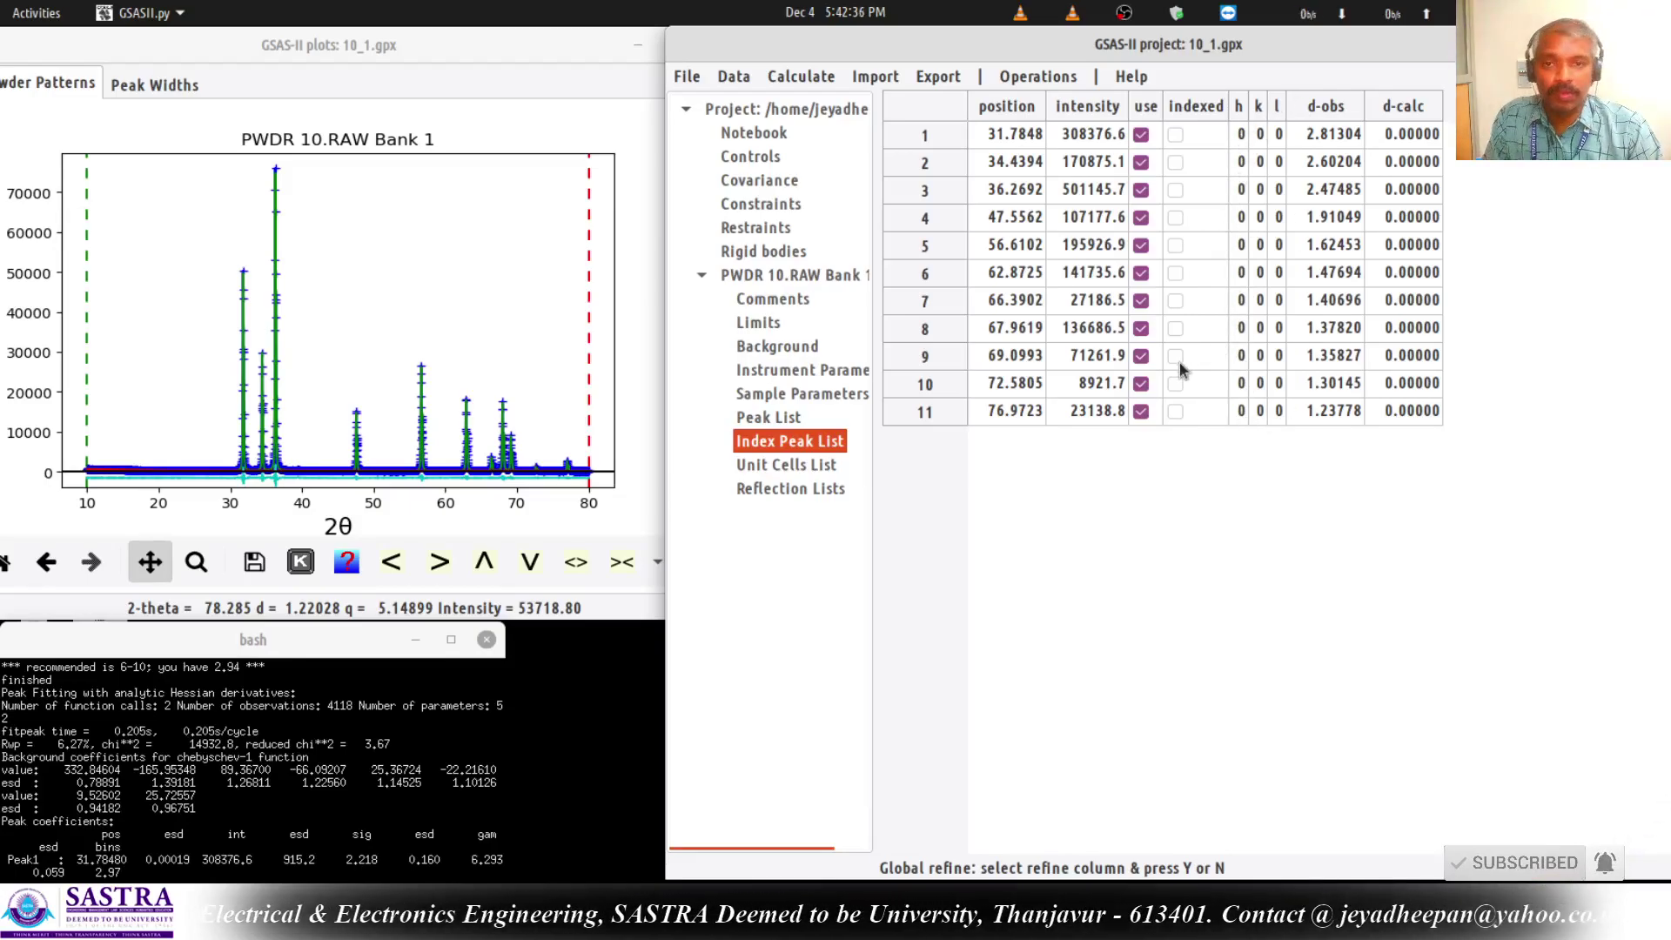
# In the Unit Cells List, select Trigonal/Hexagonal-P and Orthorhombic F, I, A, B, C and P as Bravais lattices for indexing.
pyautogui.click(822, 466)
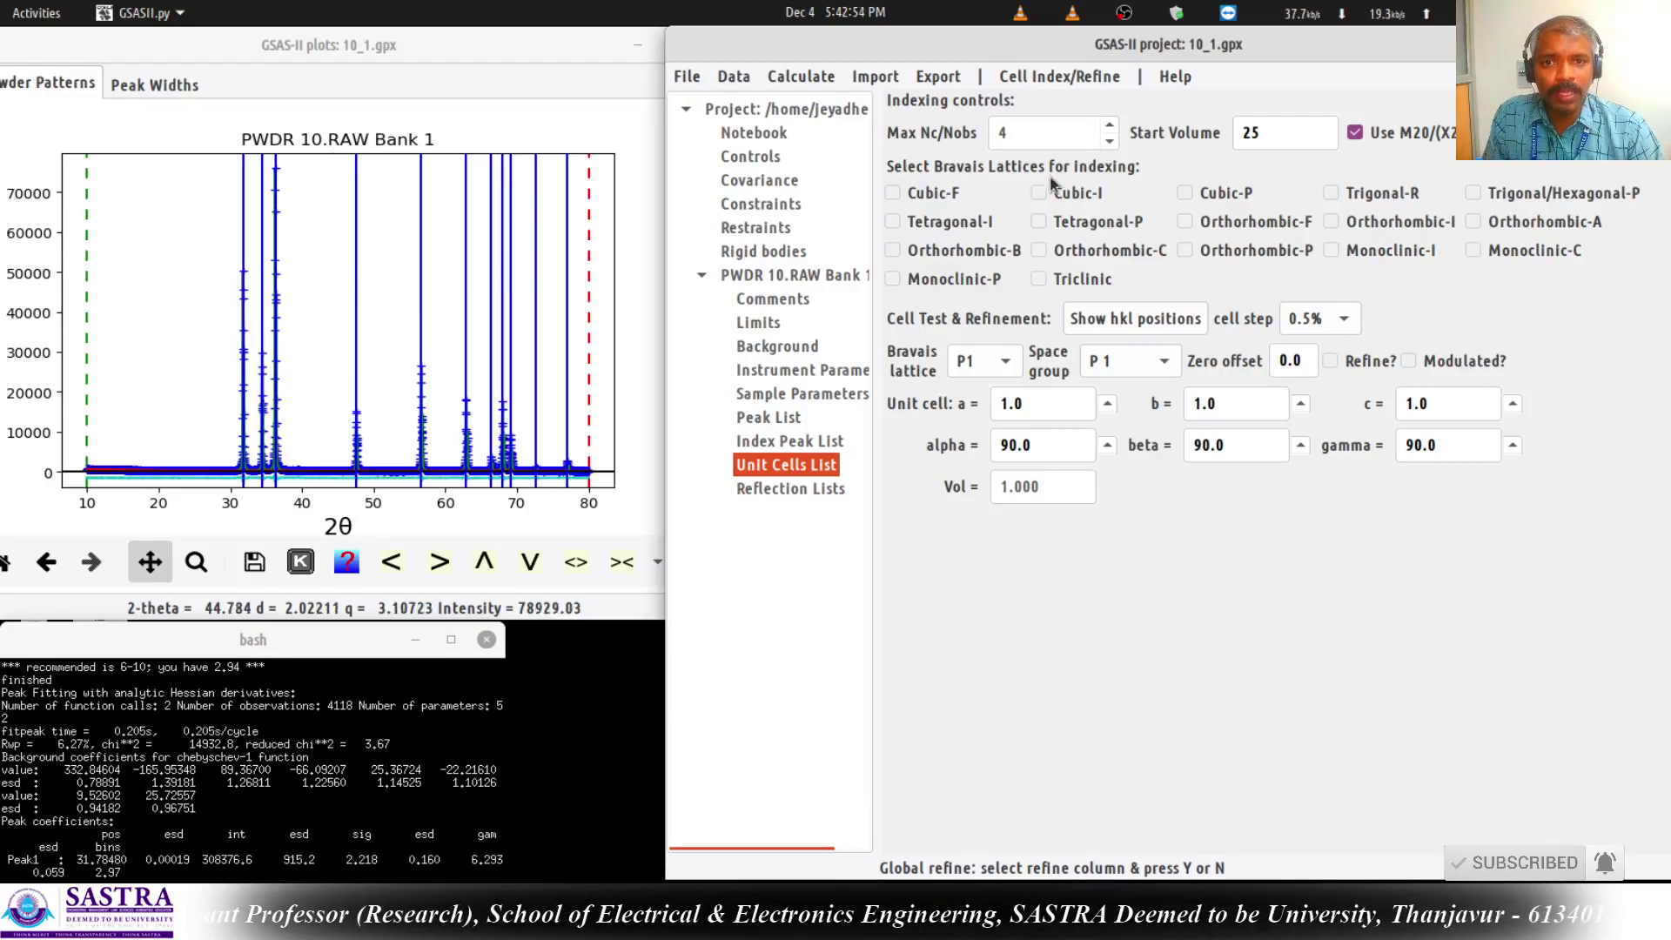
pyautogui.click(1472, 193)
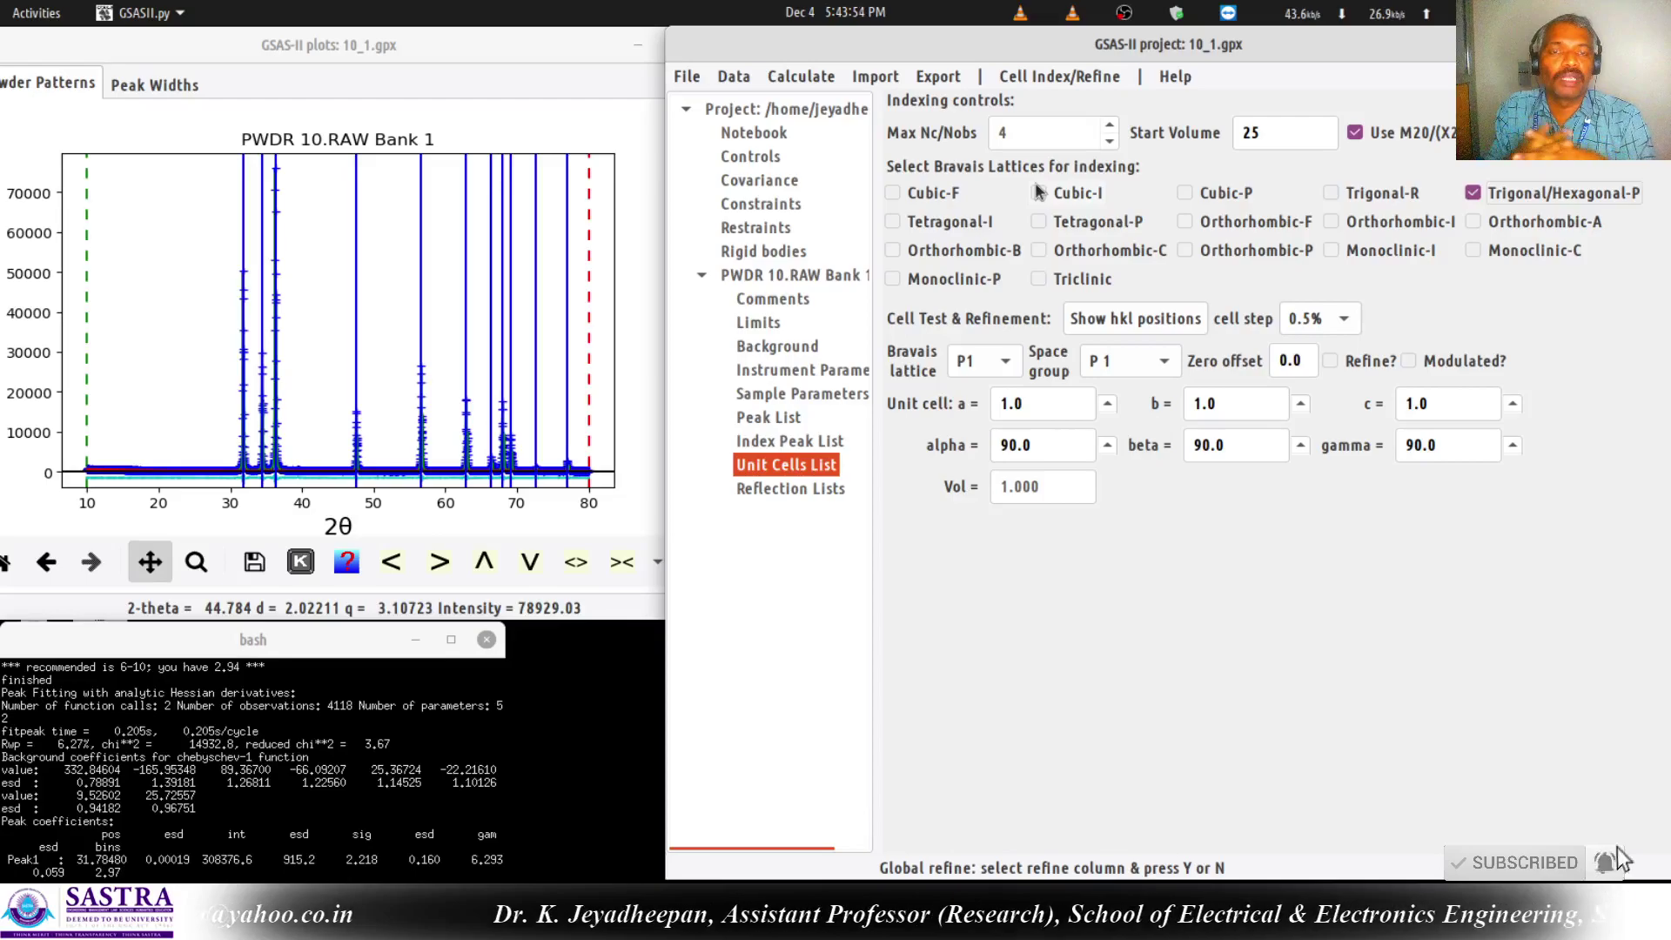
pyautogui.click(1186, 220)
pyautogui.click(1333, 222)
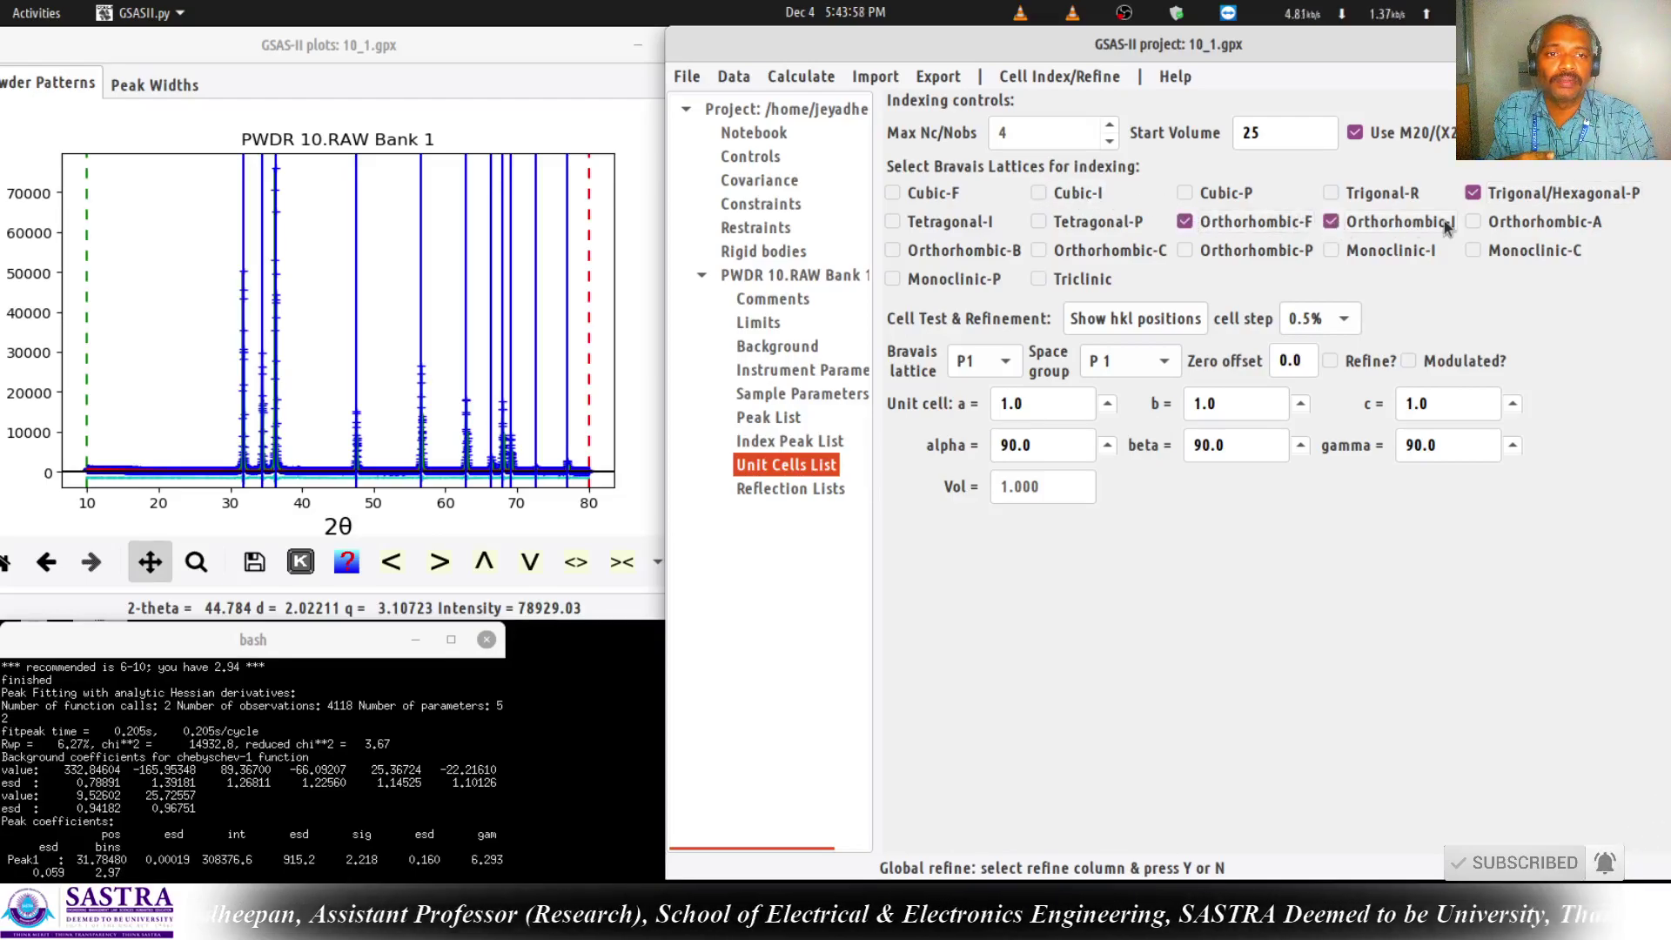
pyautogui.click(1473, 221)
pyautogui.click(912, 253)
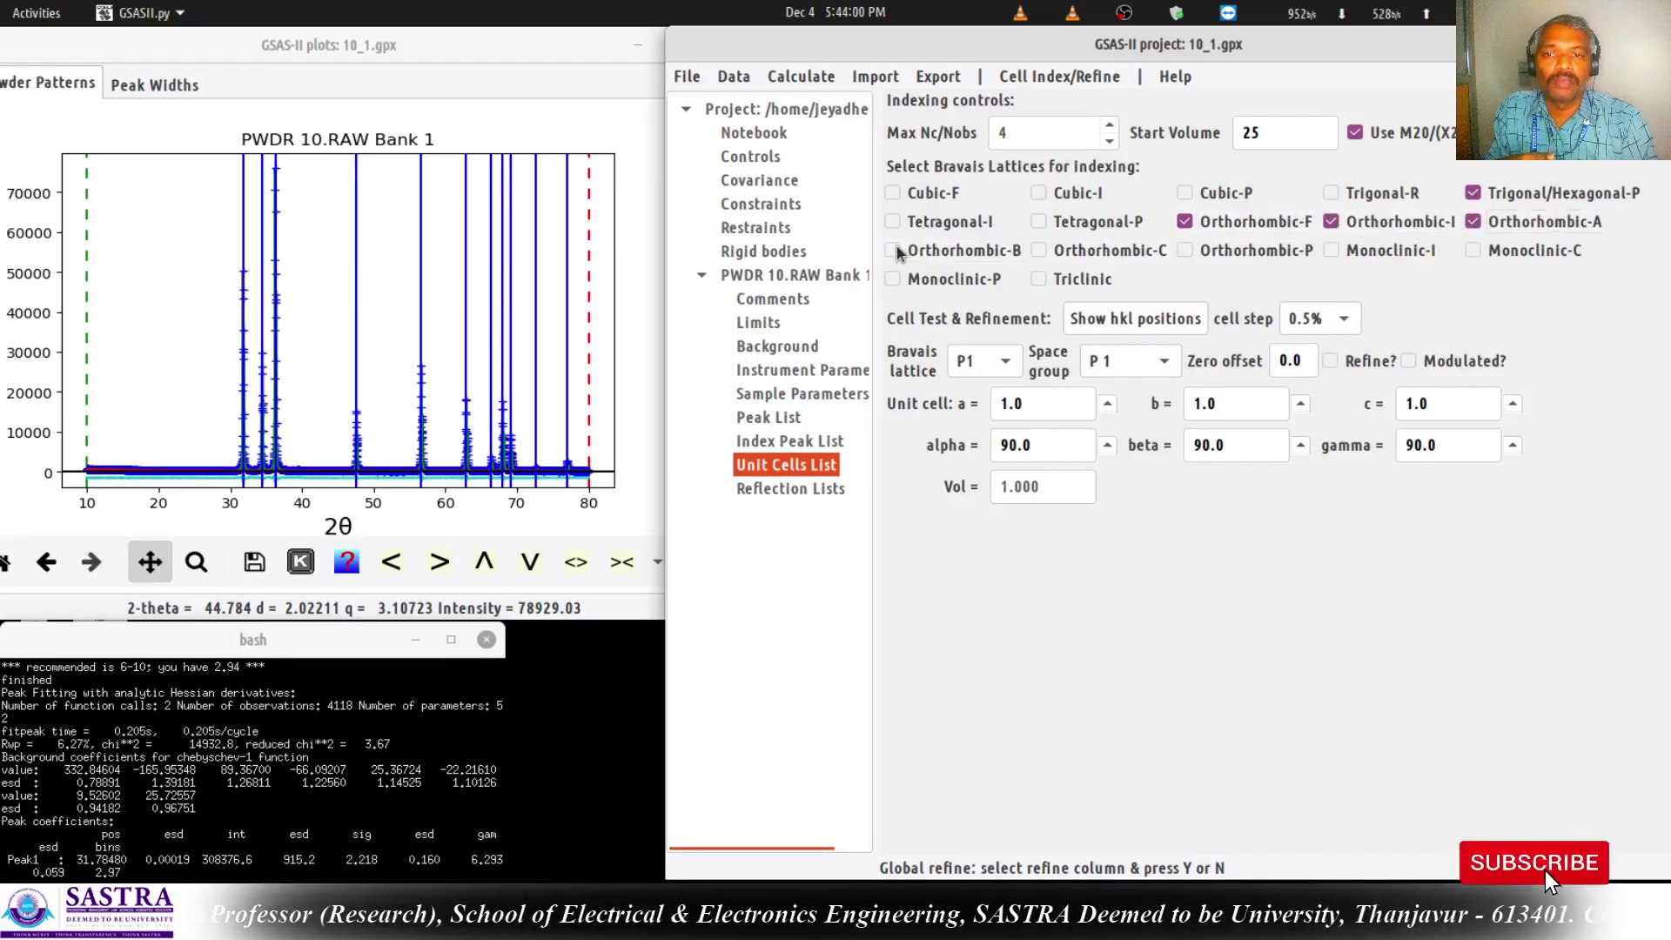
pyautogui.click(1041, 251)
pyautogui.click(1184, 252)
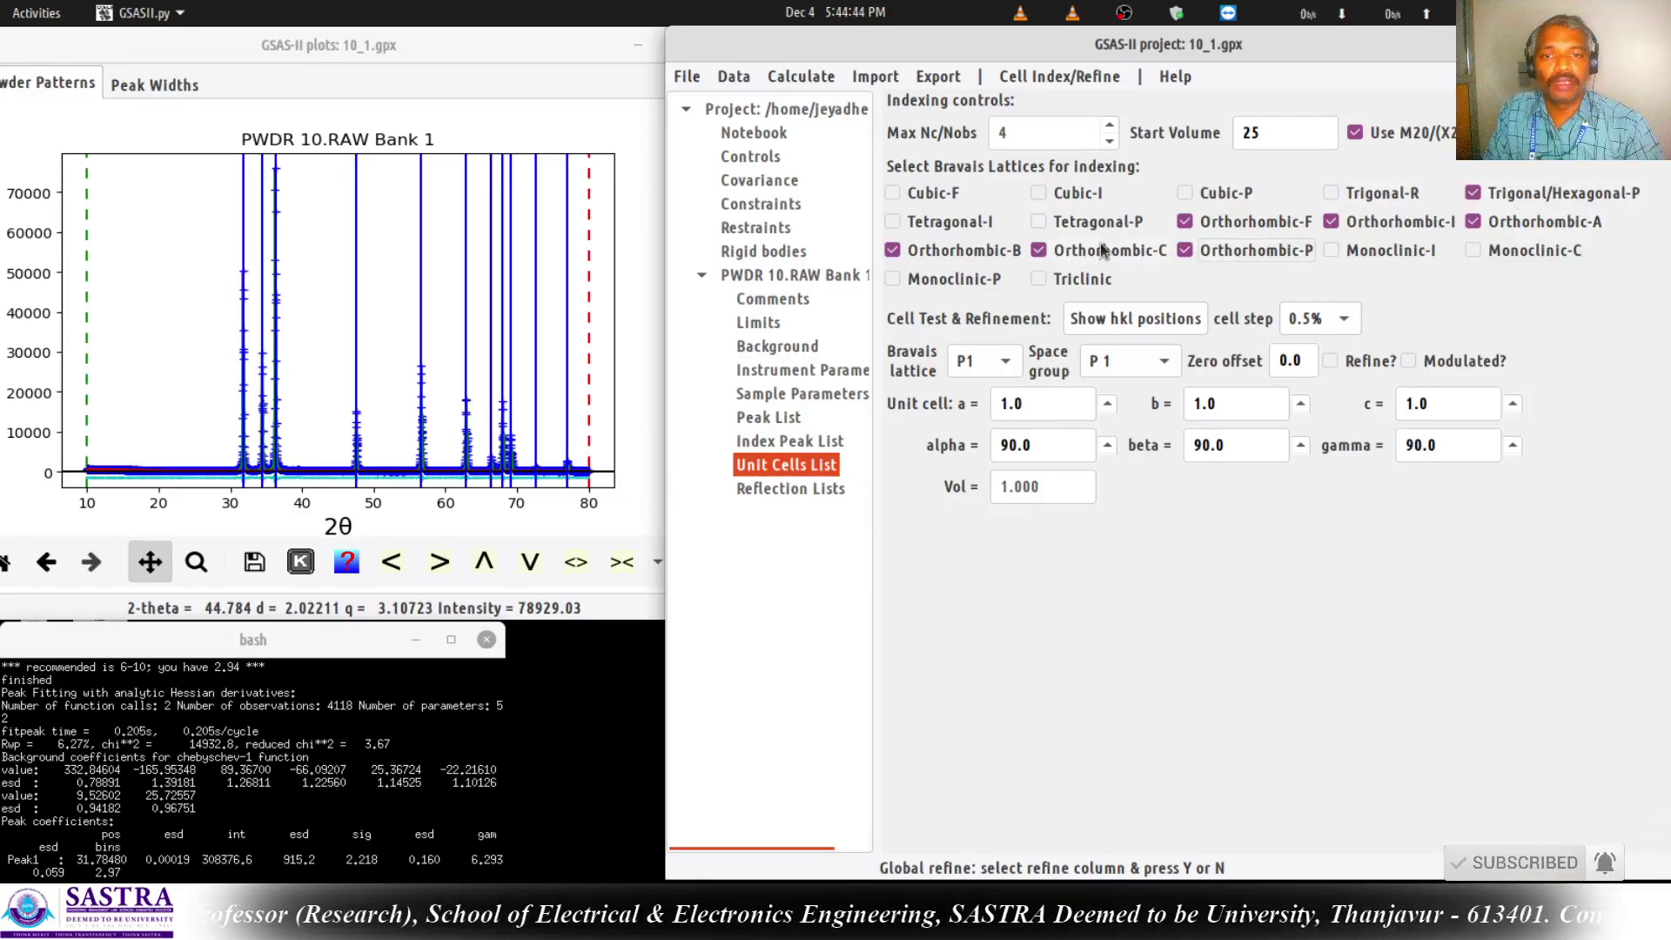
# Deselect the Orthorhombic F, I, A, B and C lattices from the indexing selection.
pyautogui.click(992, 249)
pyautogui.click(1480, 225)
pyautogui.click(1332, 222)
pyautogui.click(1204, 225)
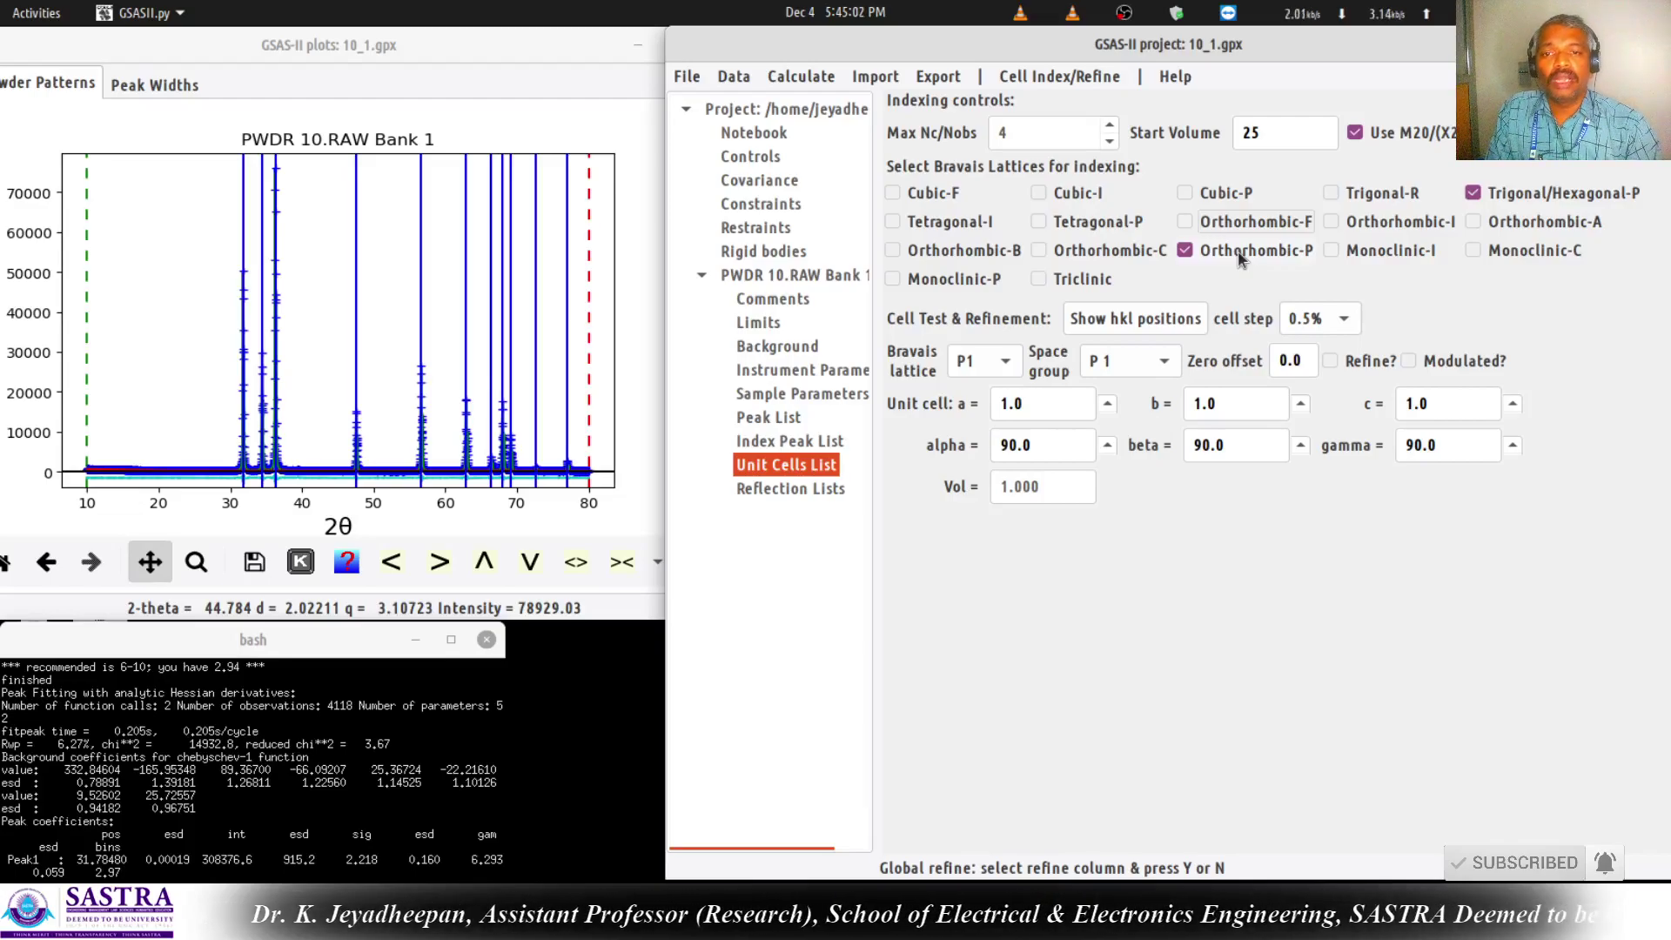
# Run Index Cell for the selected Bravais lattices and follow the cell search in the terminal output.
pyautogui.click(1063, 80)
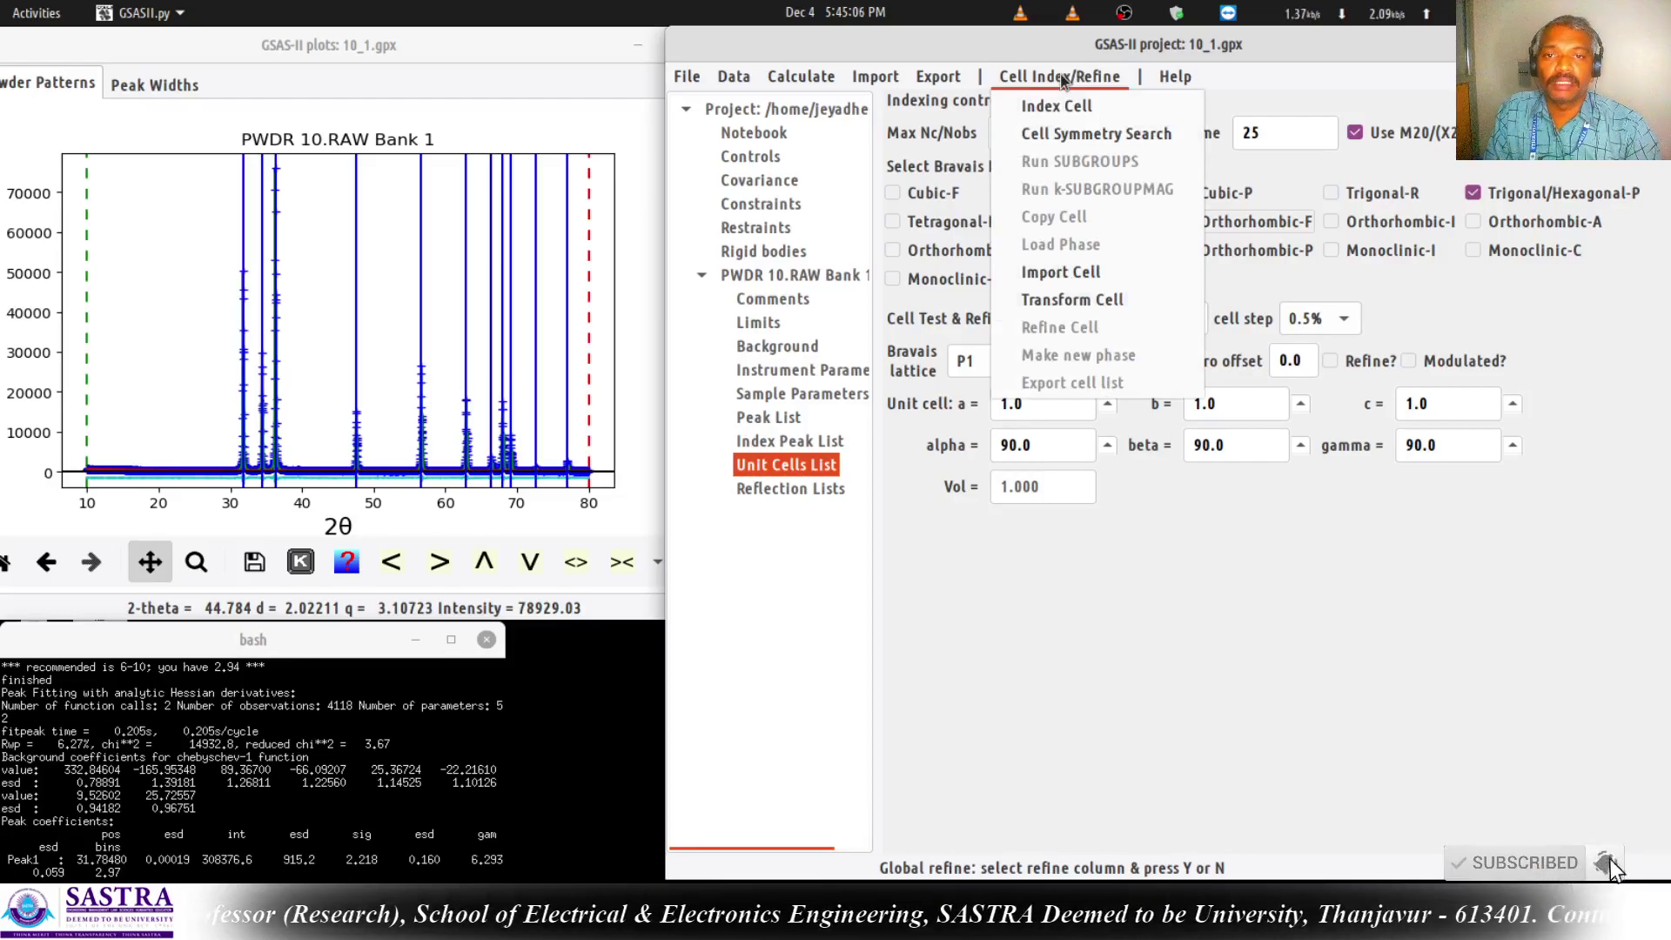
pyautogui.click(1196, 54)
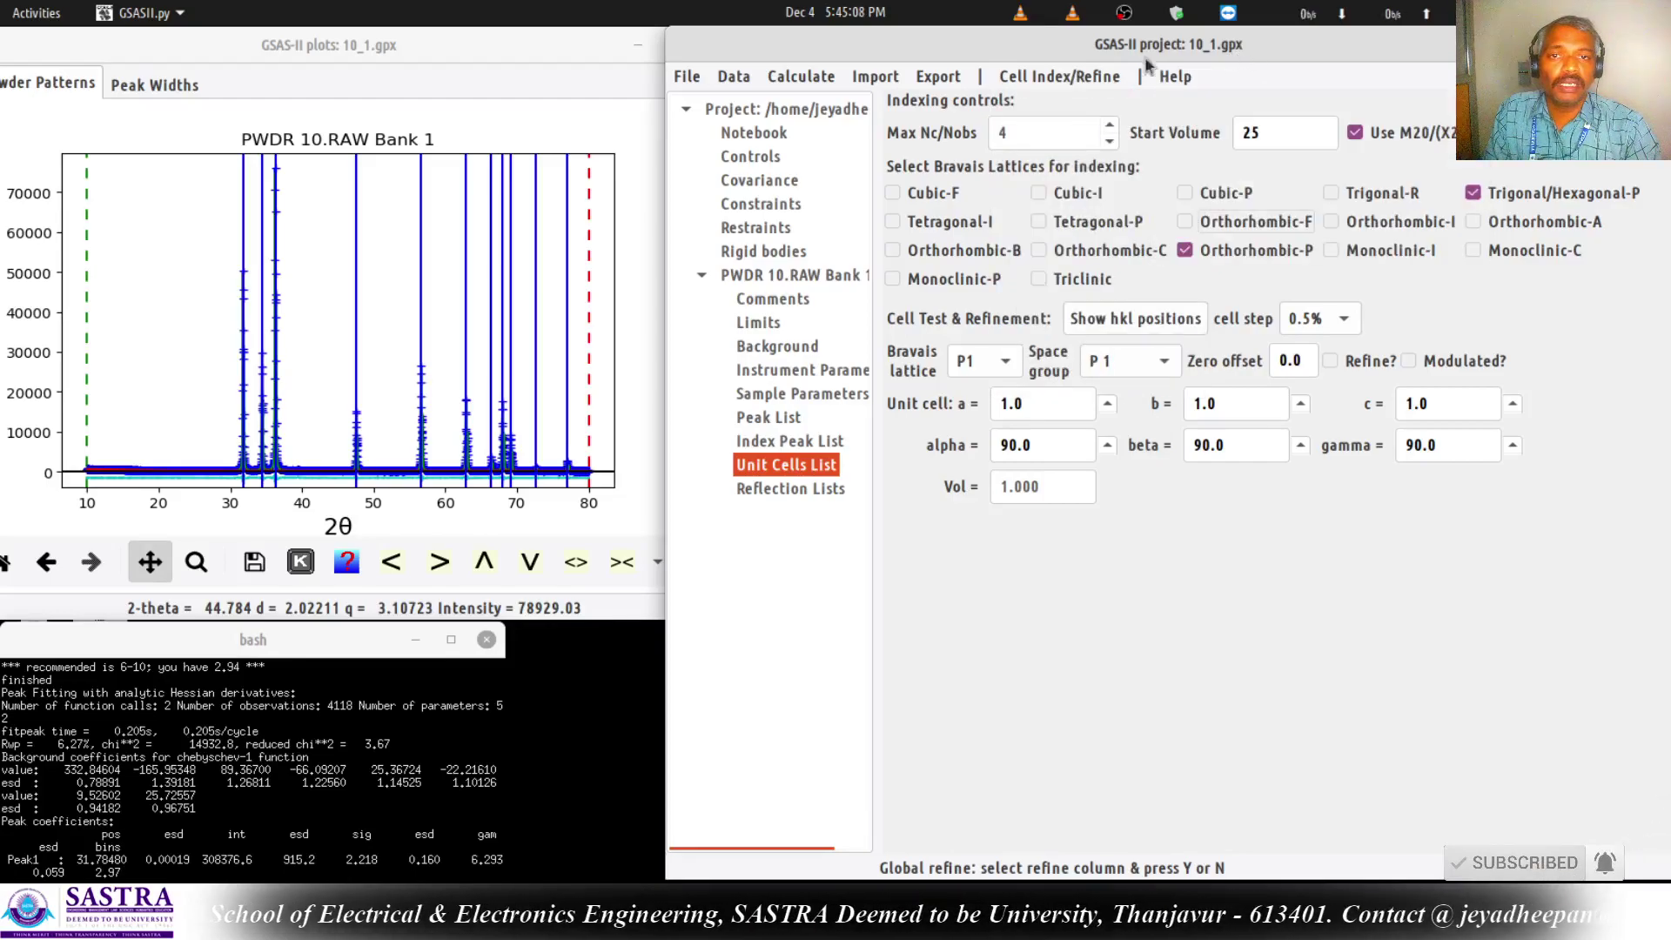
pyautogui.click(1049, 83)
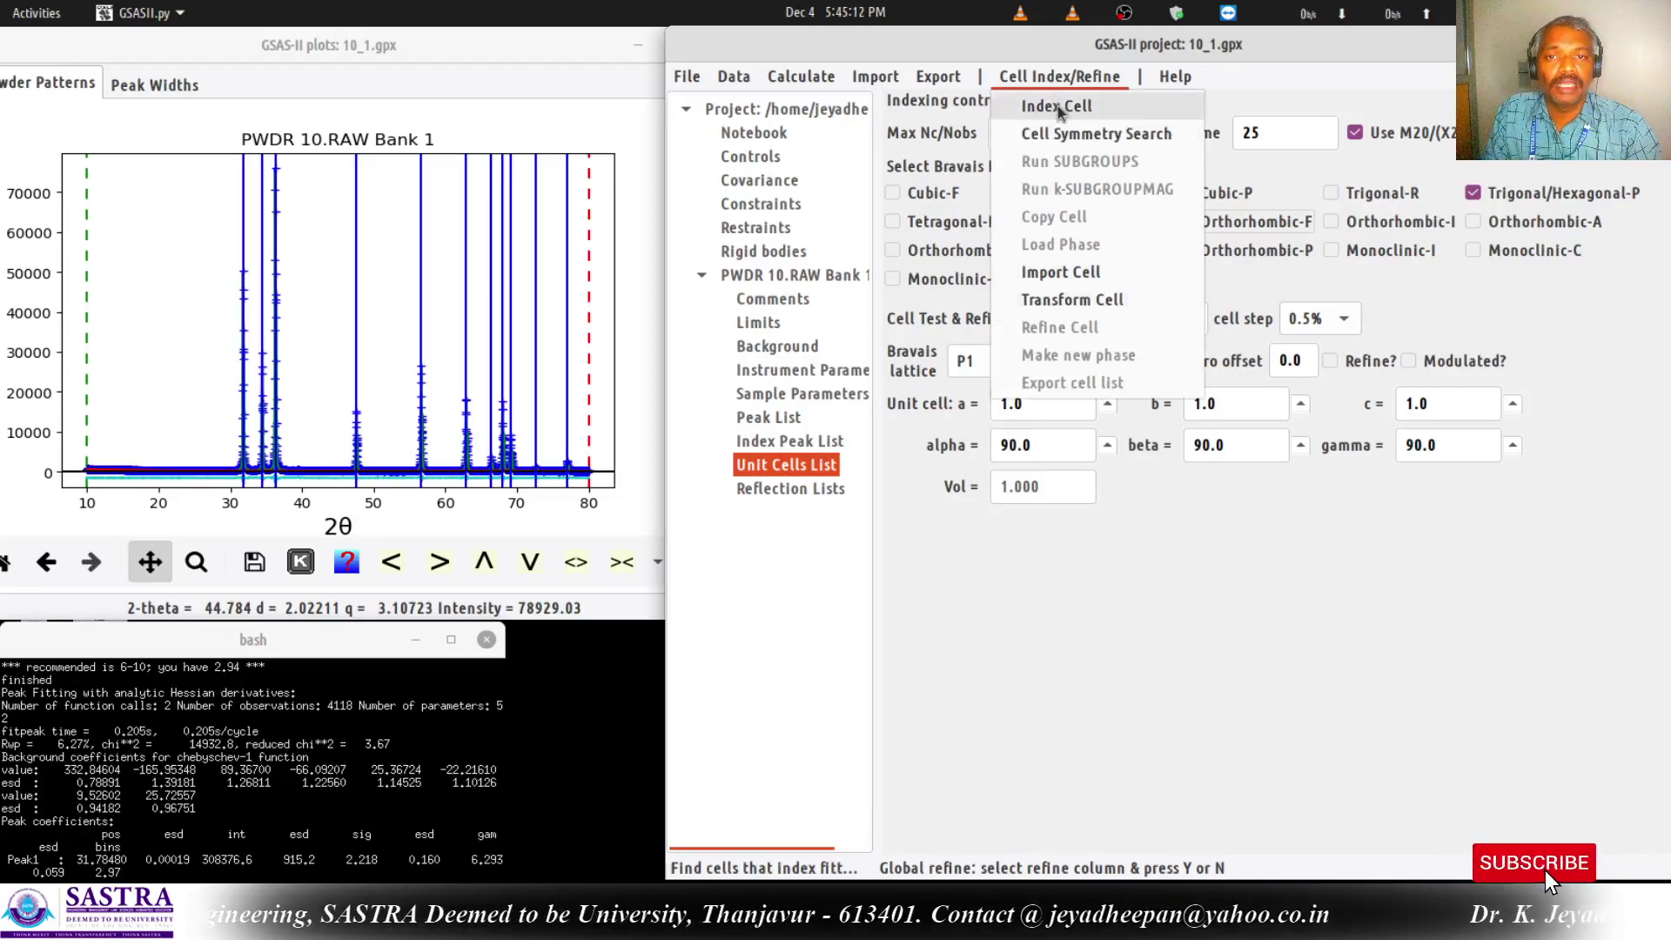
pyautogui.click(1058, 108)
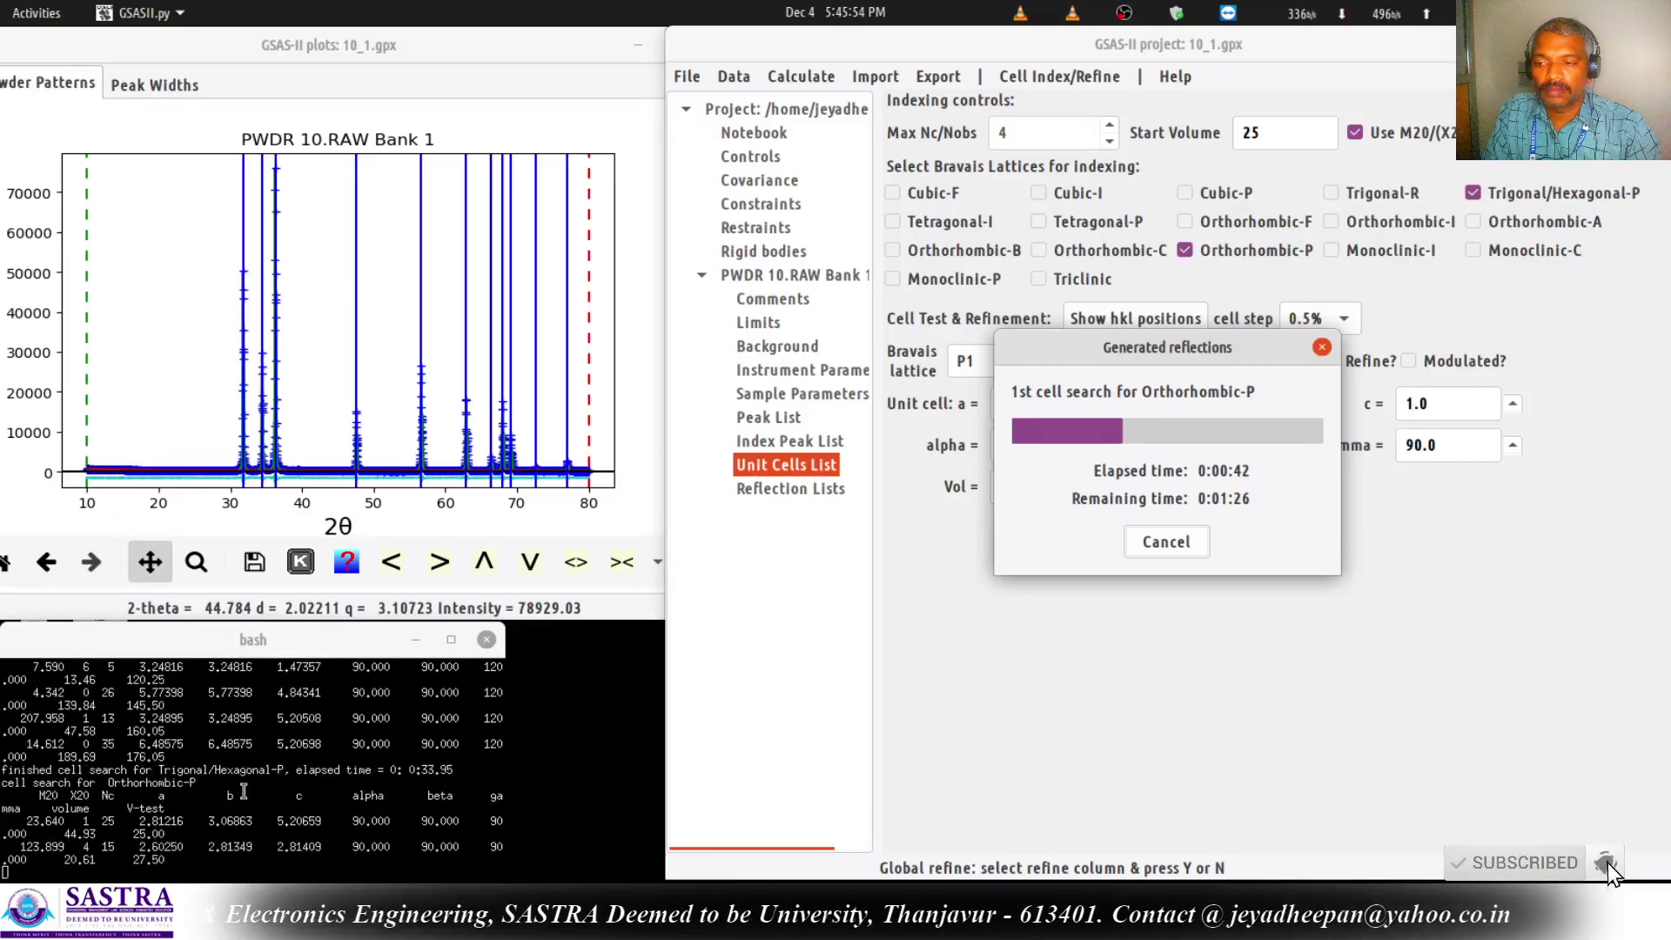
pyautogui.moveTo(212, 787); pyautogui.dragTo(17, 782)
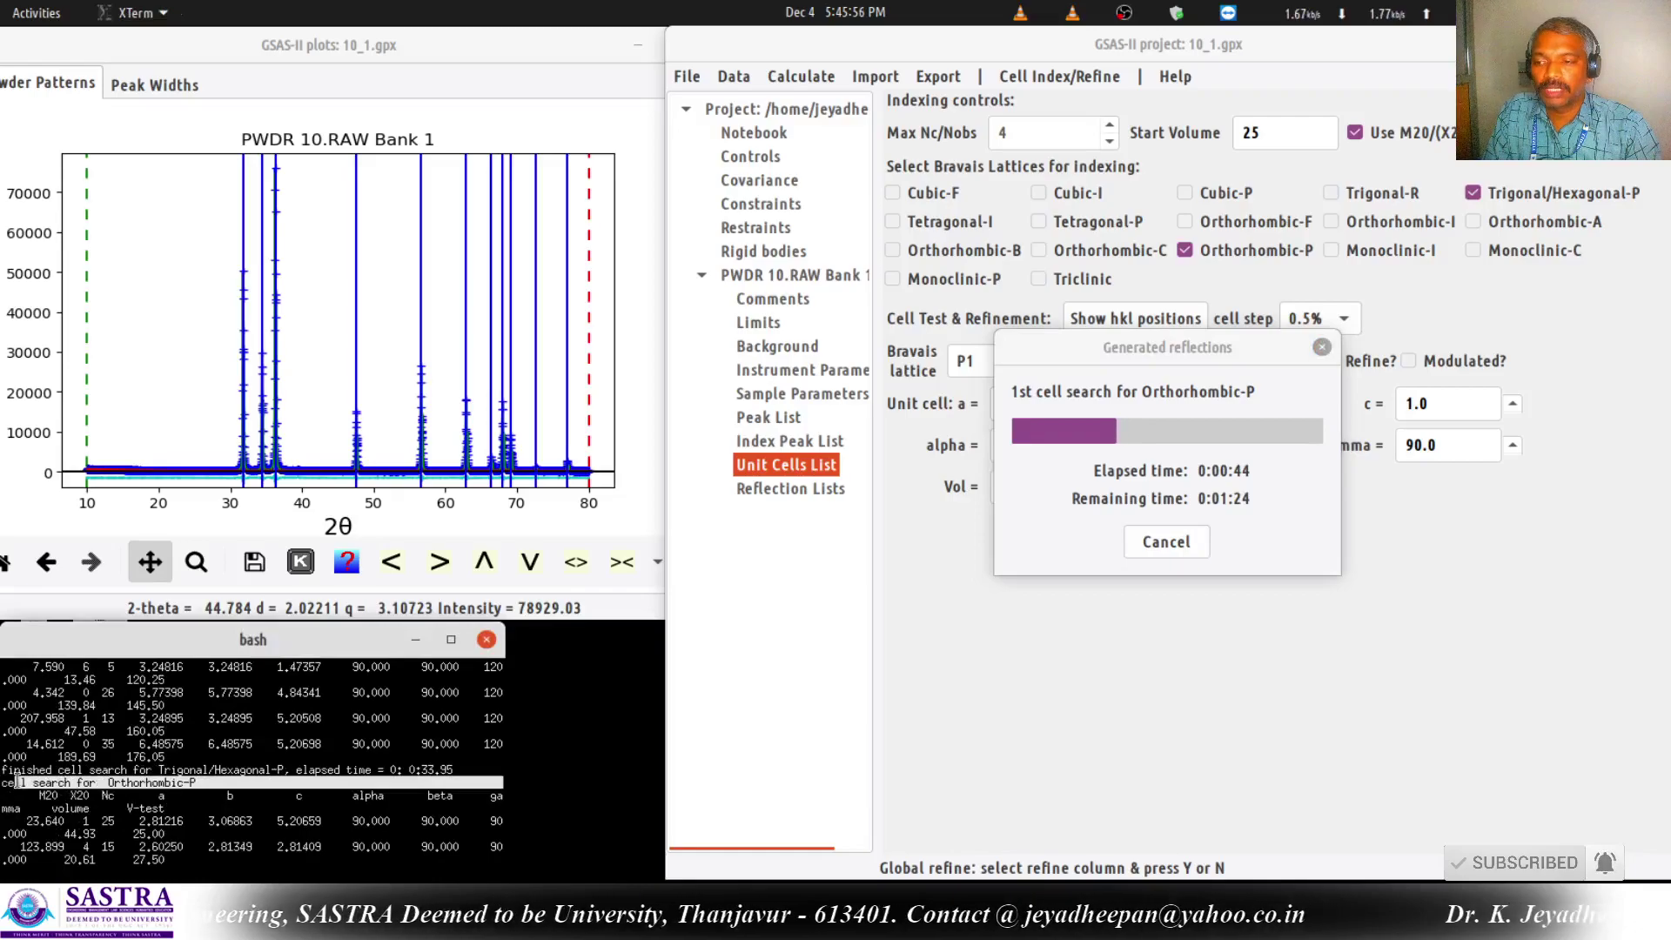
pyautogui.moveTo(139, 757); pyautogui.dragTo(320, 766)
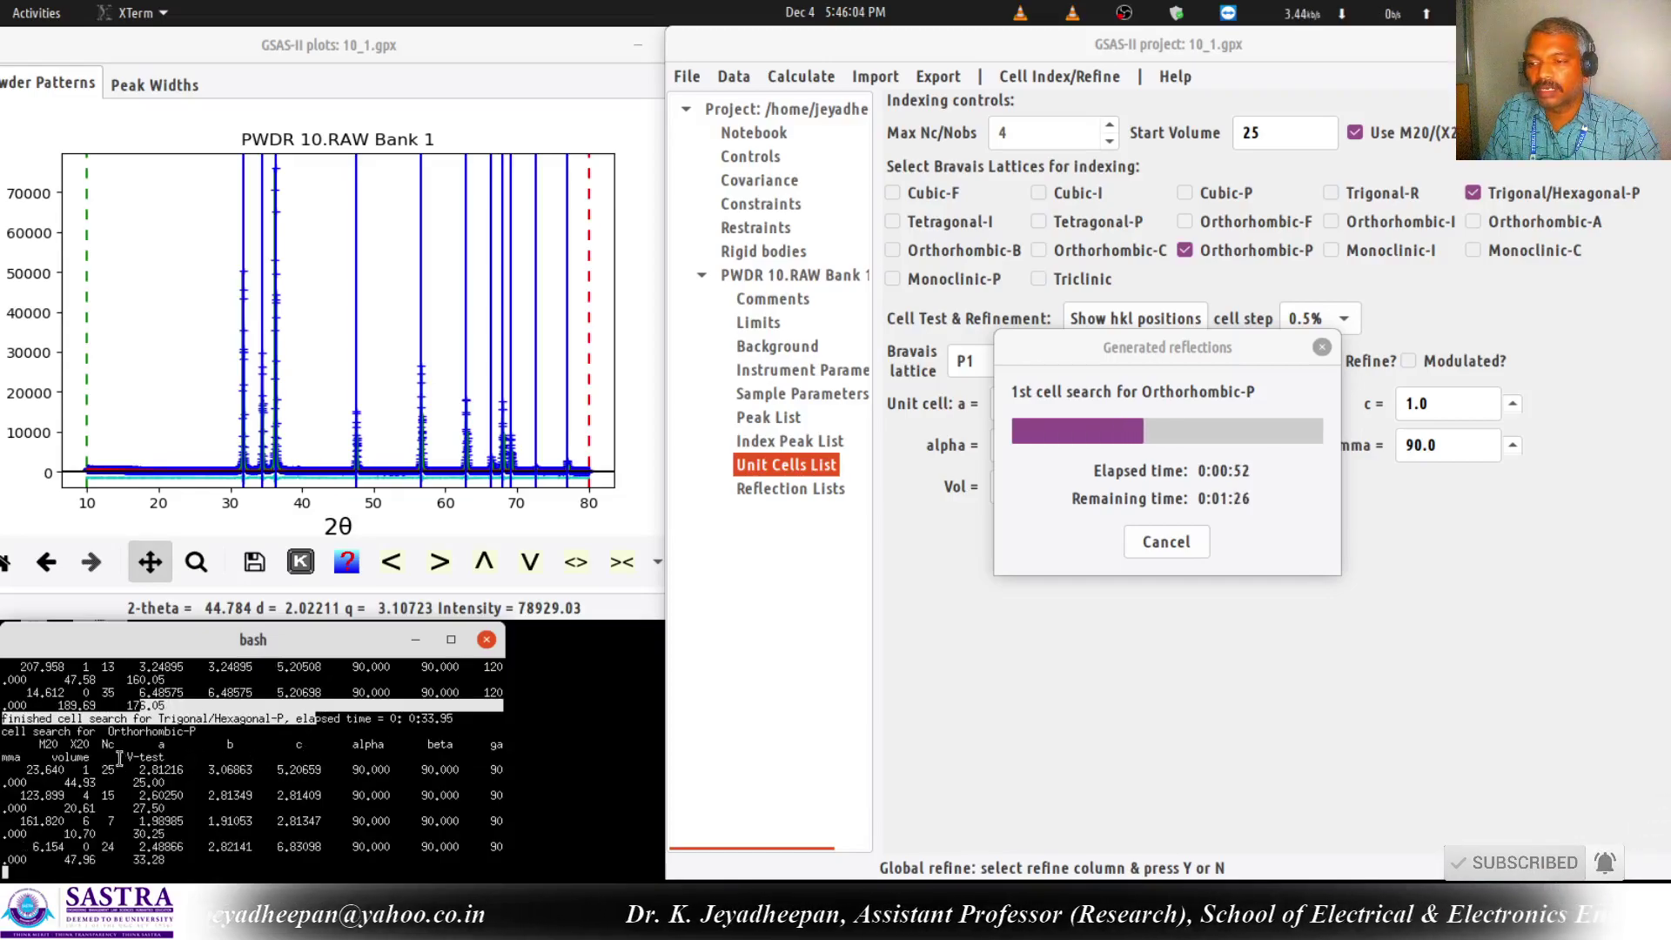
pyautogui.click(113, 735)
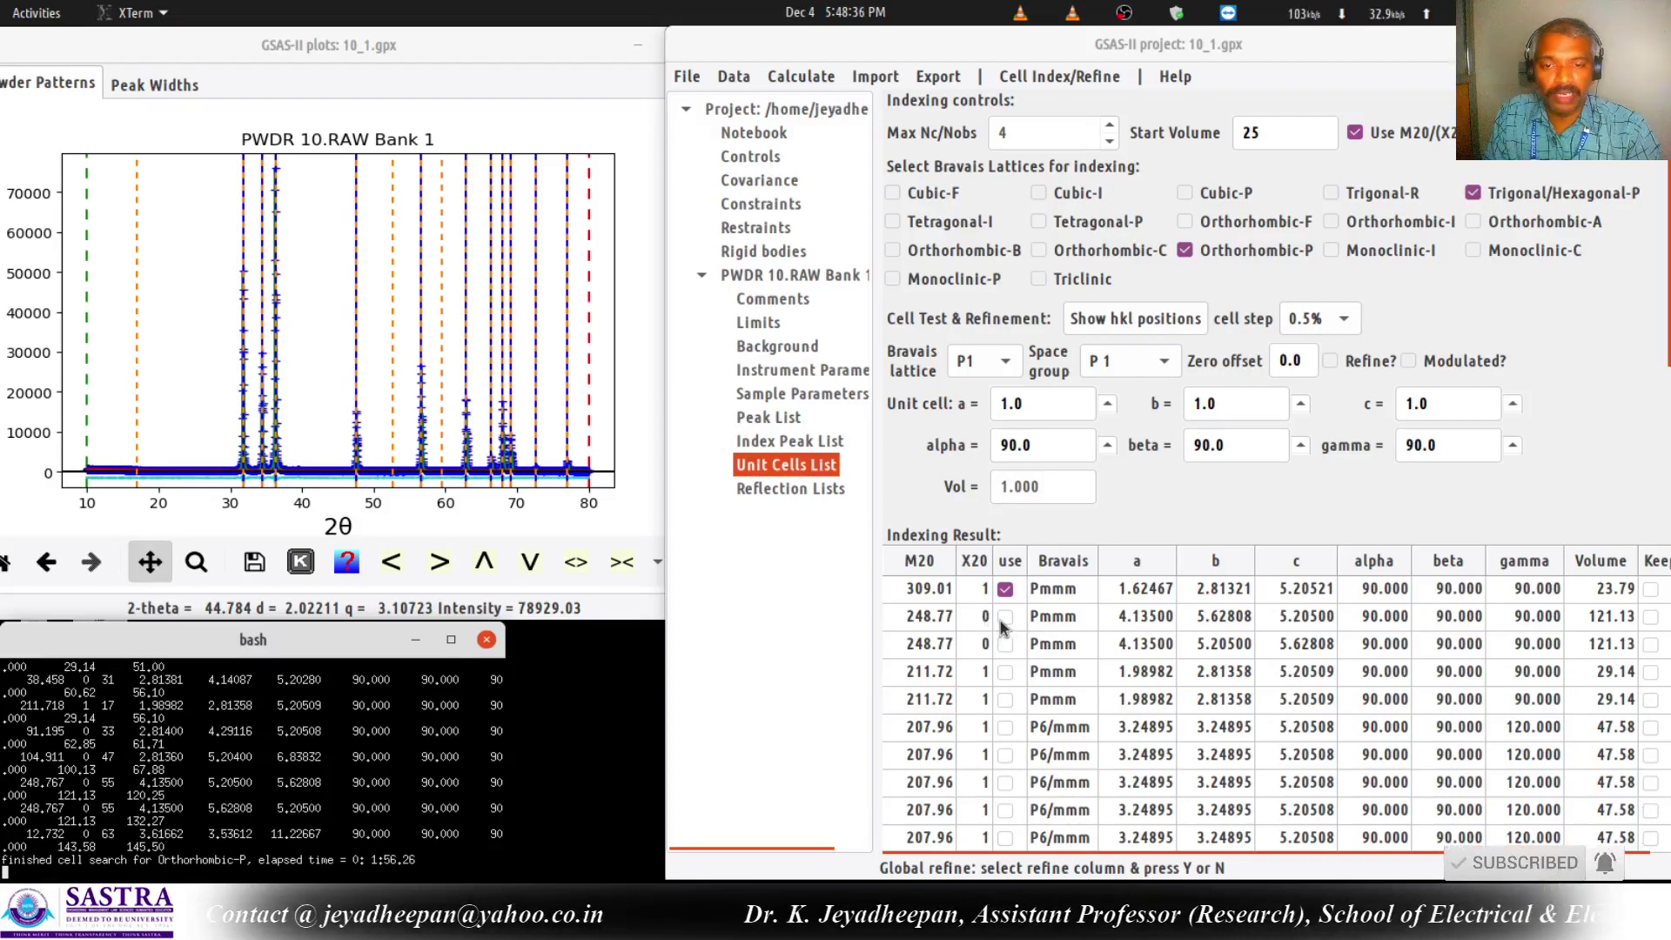
# Use the first P6/mmm indexing result with M20 207.96 and copy its cell into the unit cell parameters.
pyautogui.click(1006, 726)
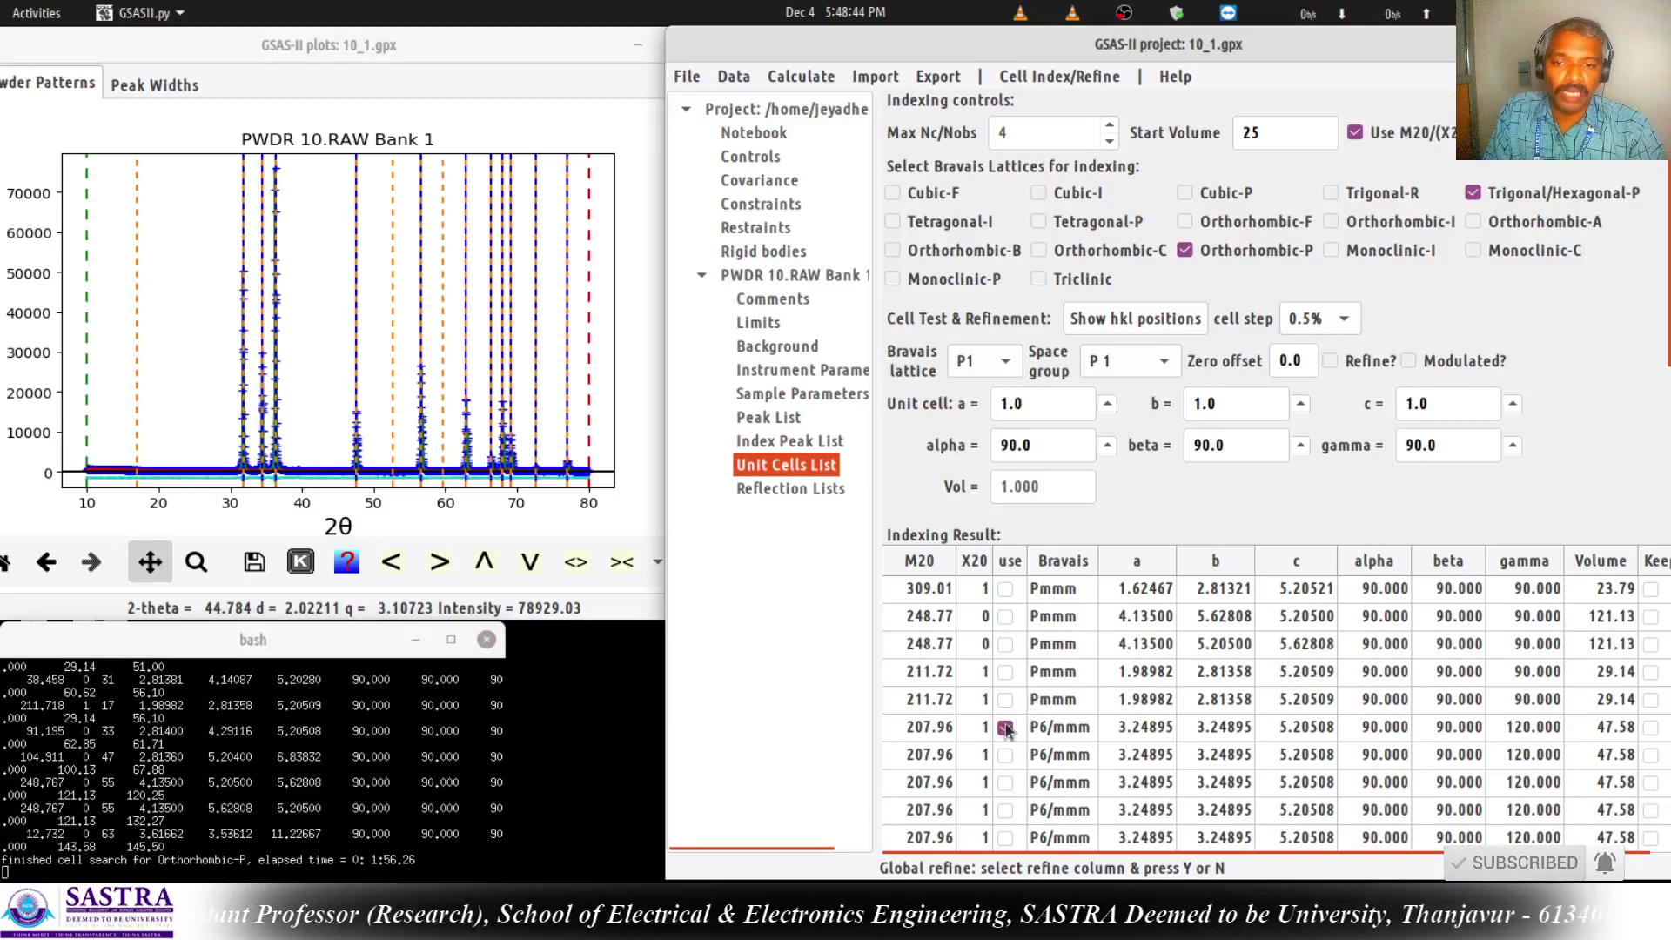
pyautogui.click(1074, 80)
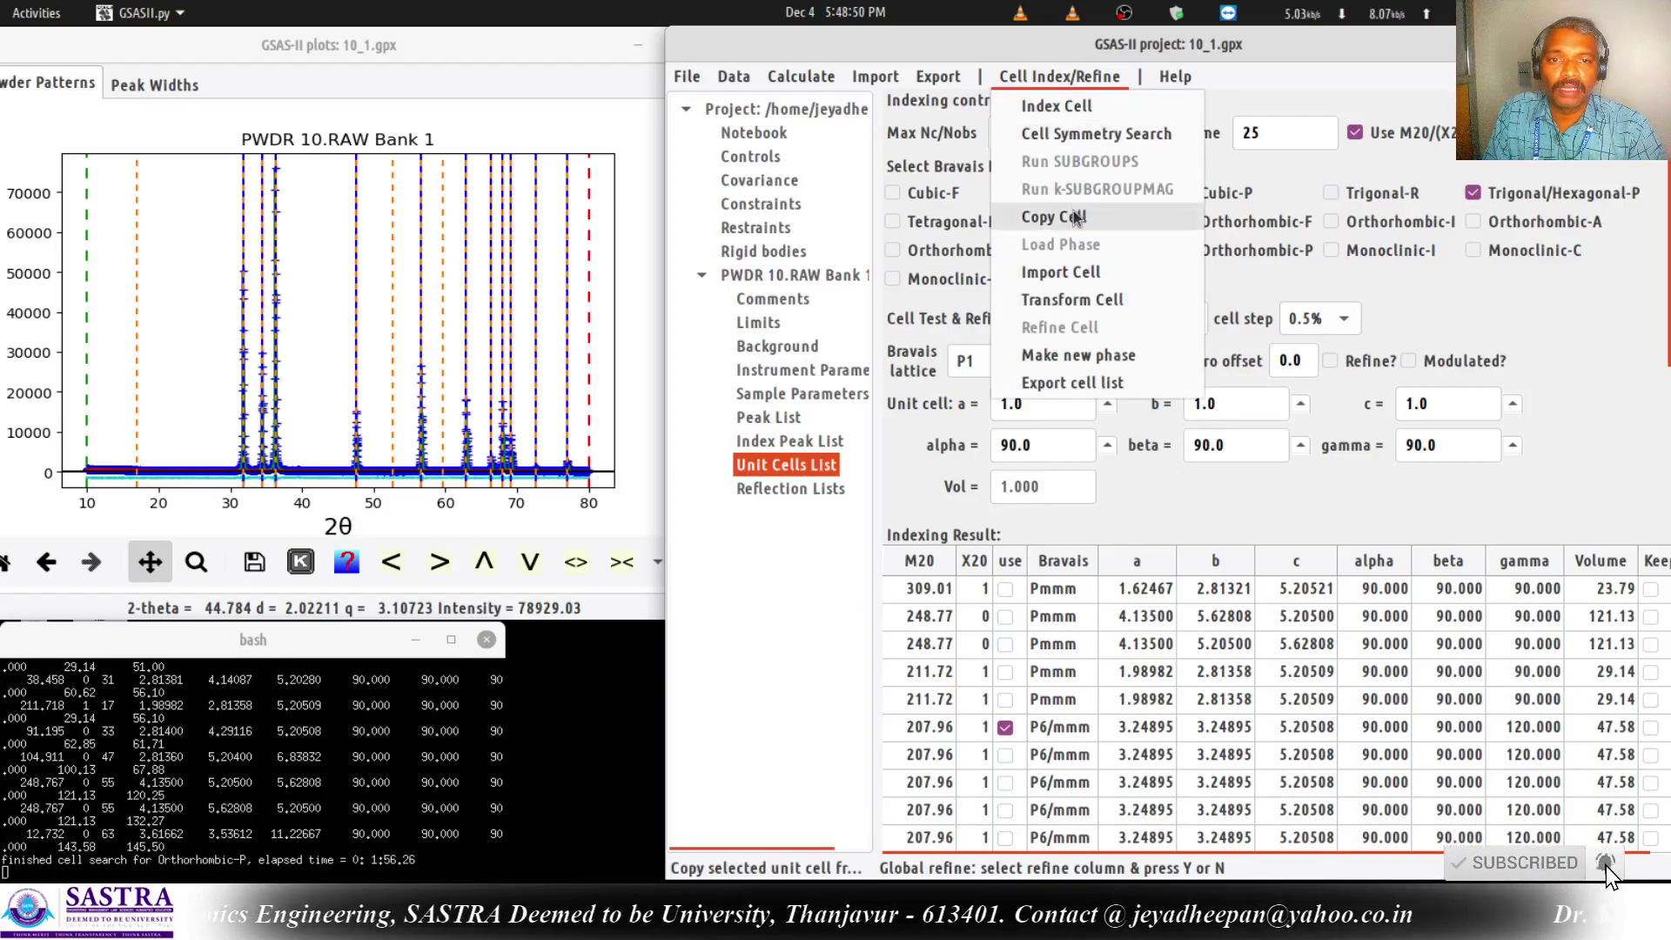
pyautogui.click(1551, 312)
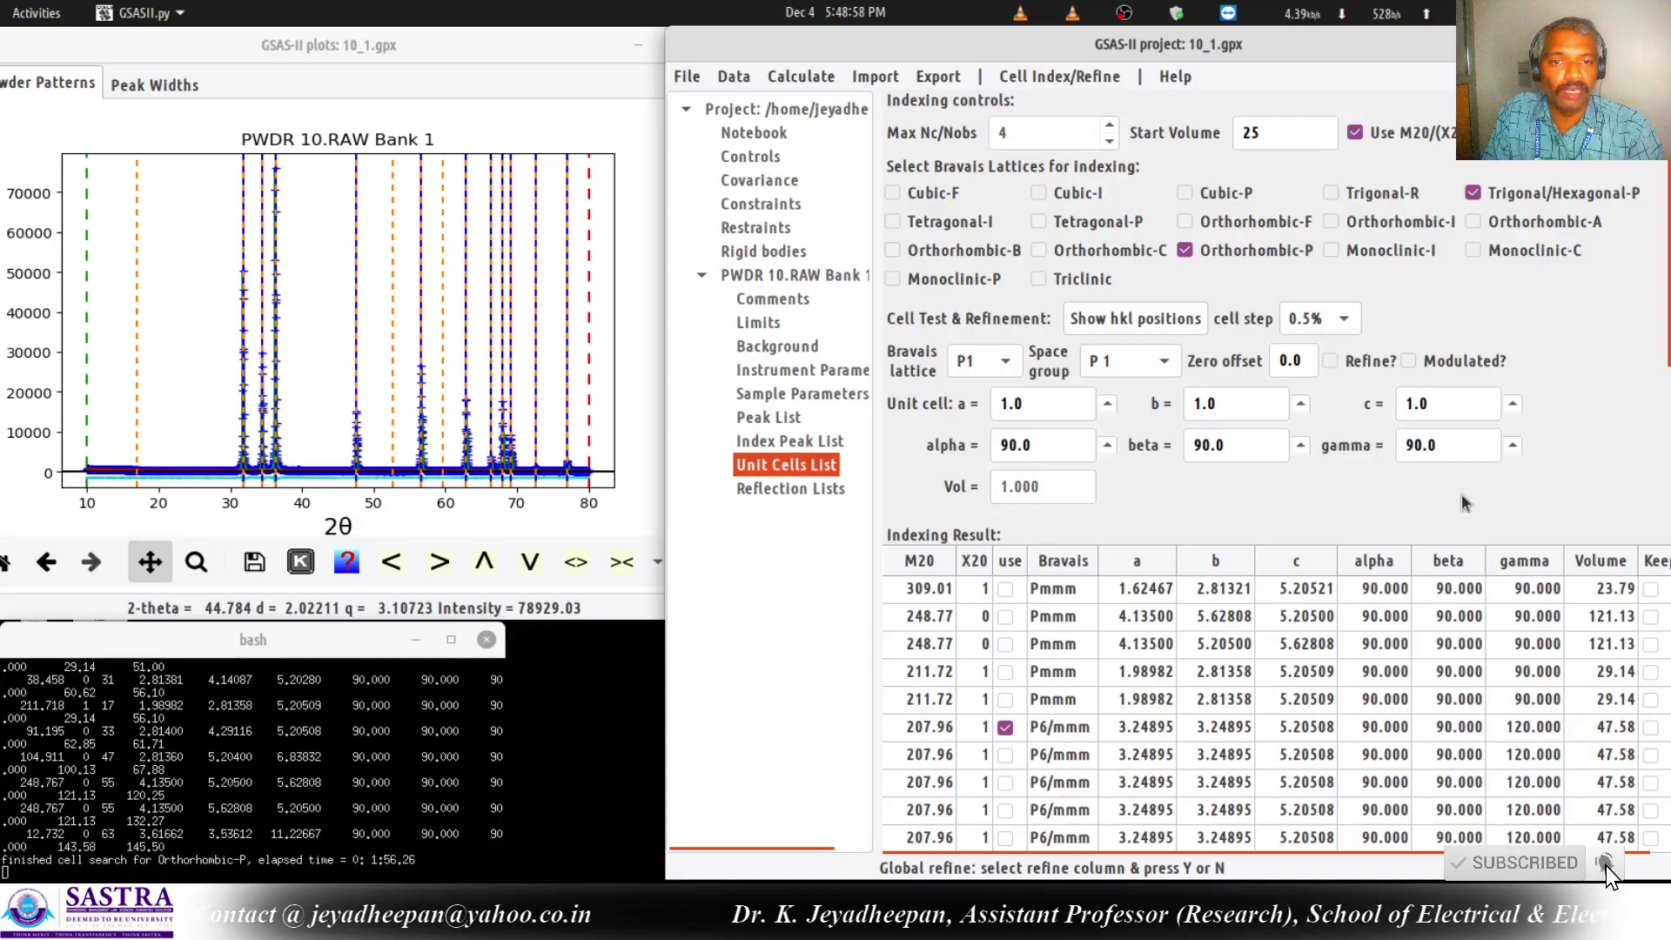
pyautogui.click(1031, 82)
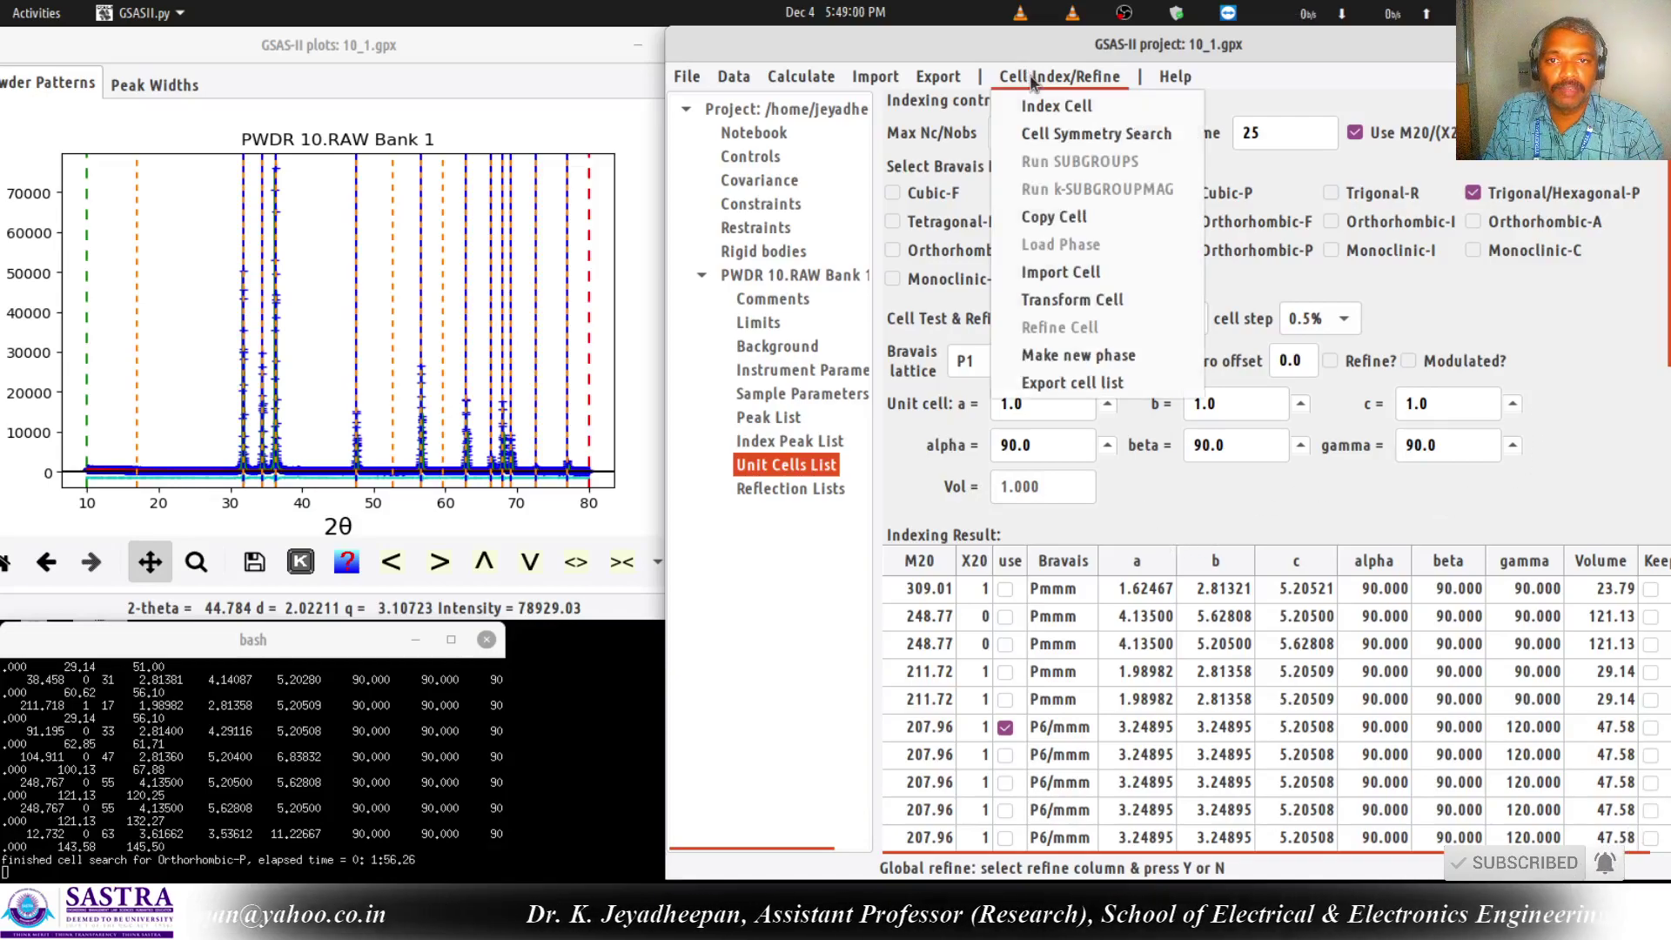
pyautogui.click(1044, 214)
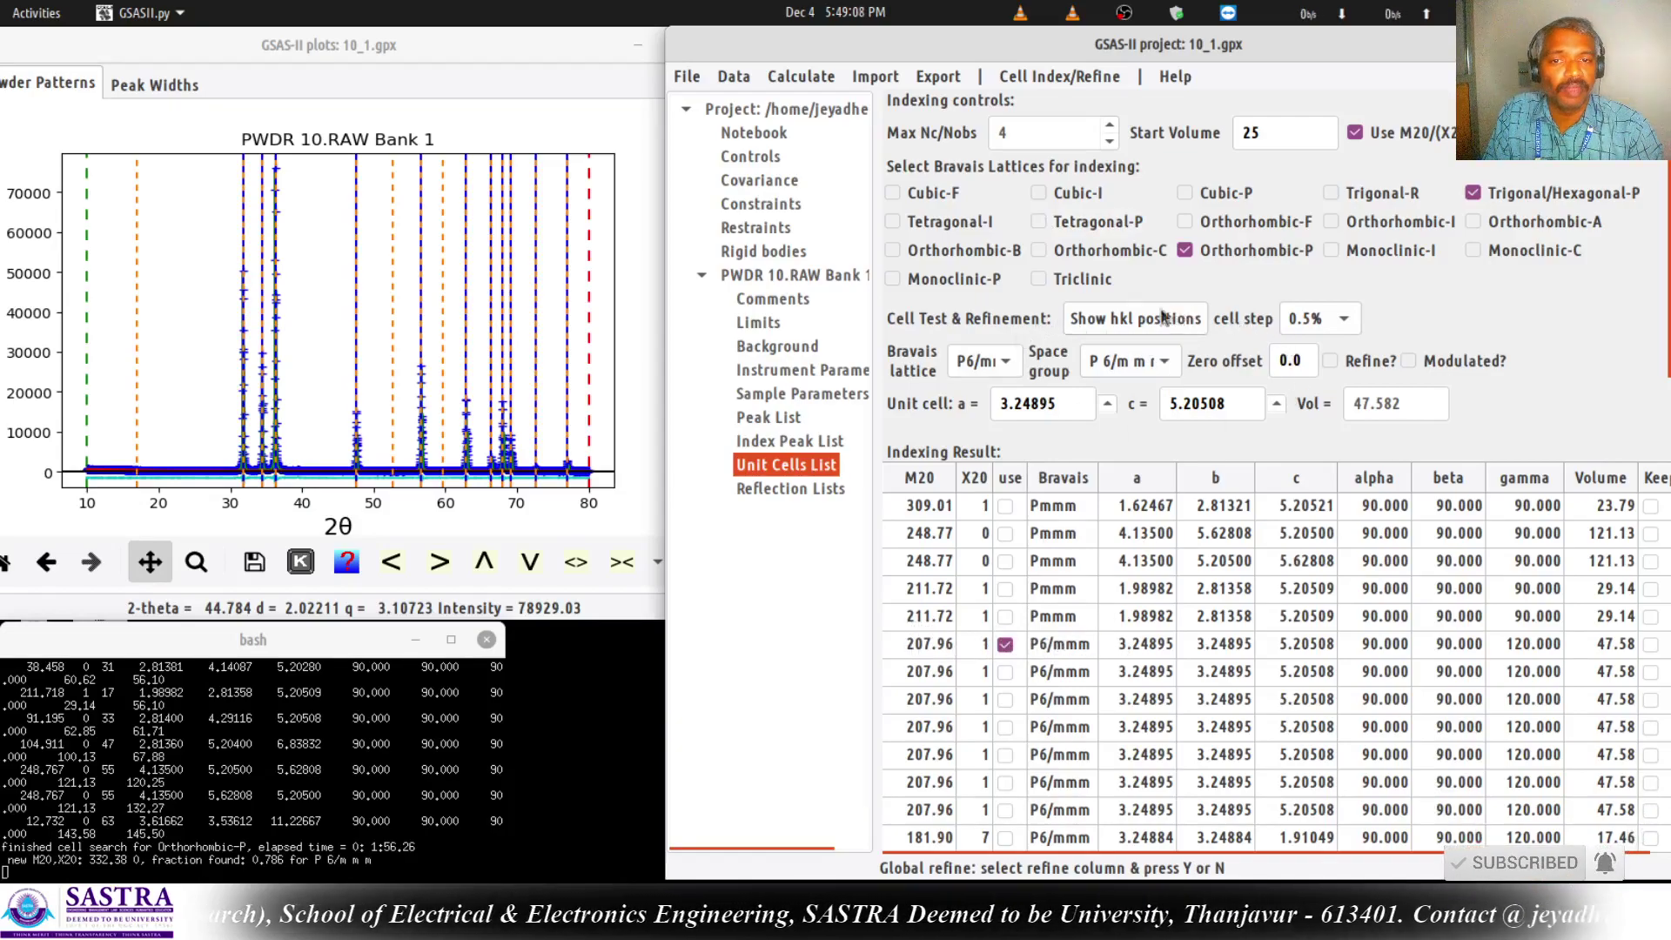
# Review the Bravais lattice and space group choices, keeping P6/mmm as the lattice and P 6/m m m as the space group.
pyautogui.click(1006, 362)
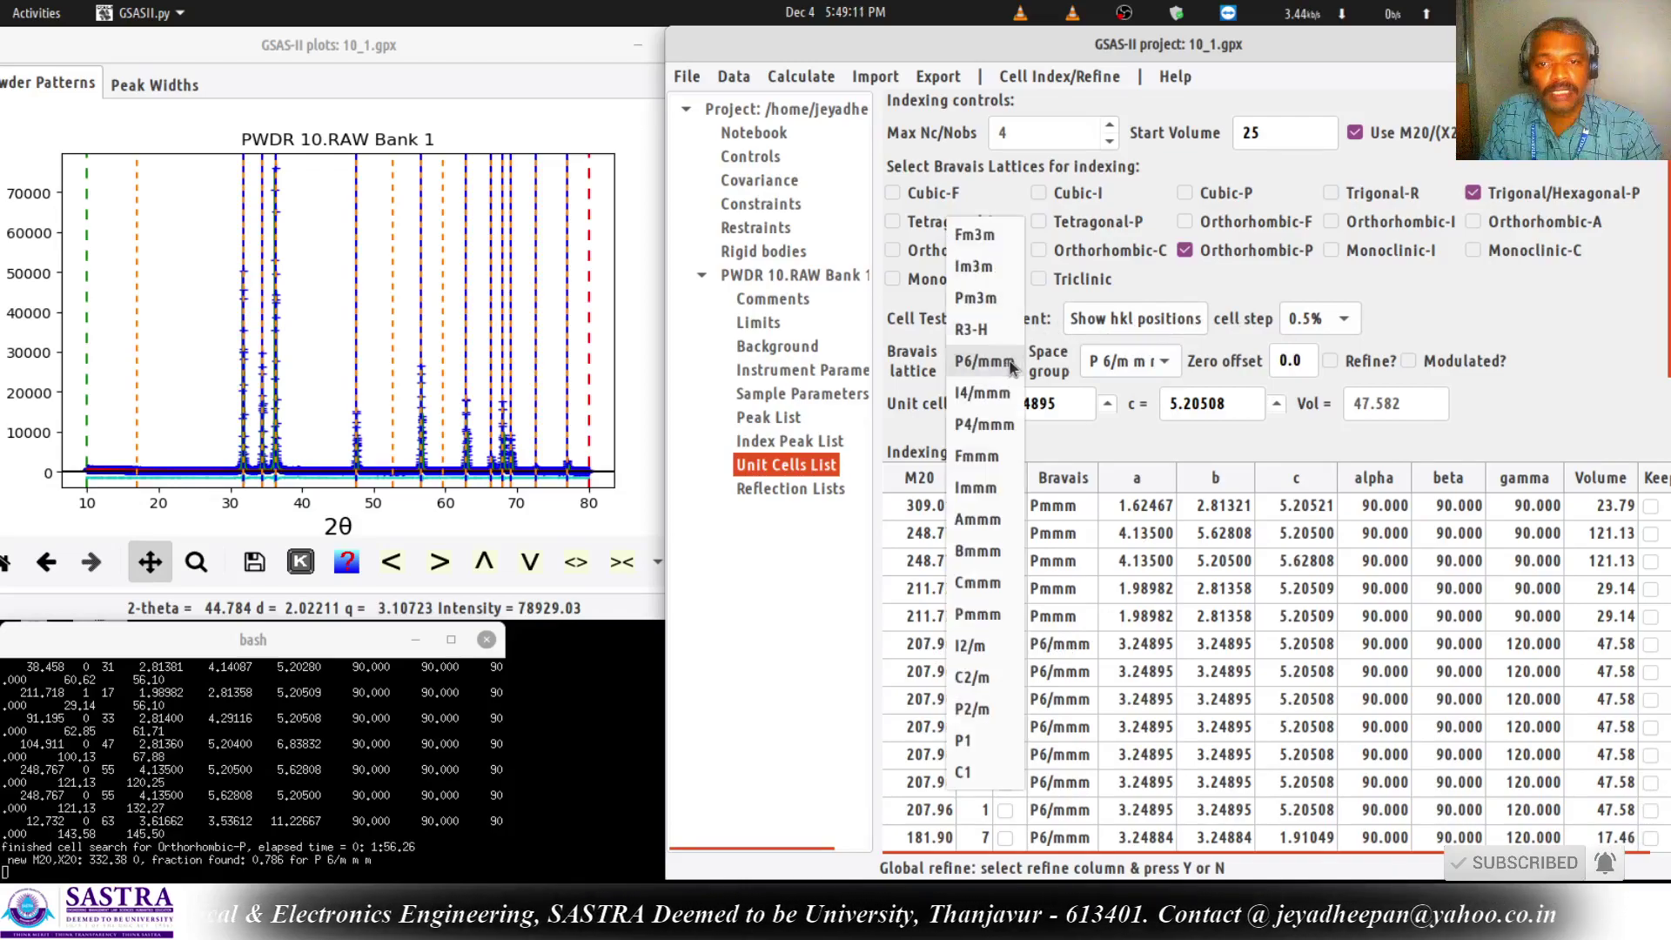
pyautogui.click(1209, 284)
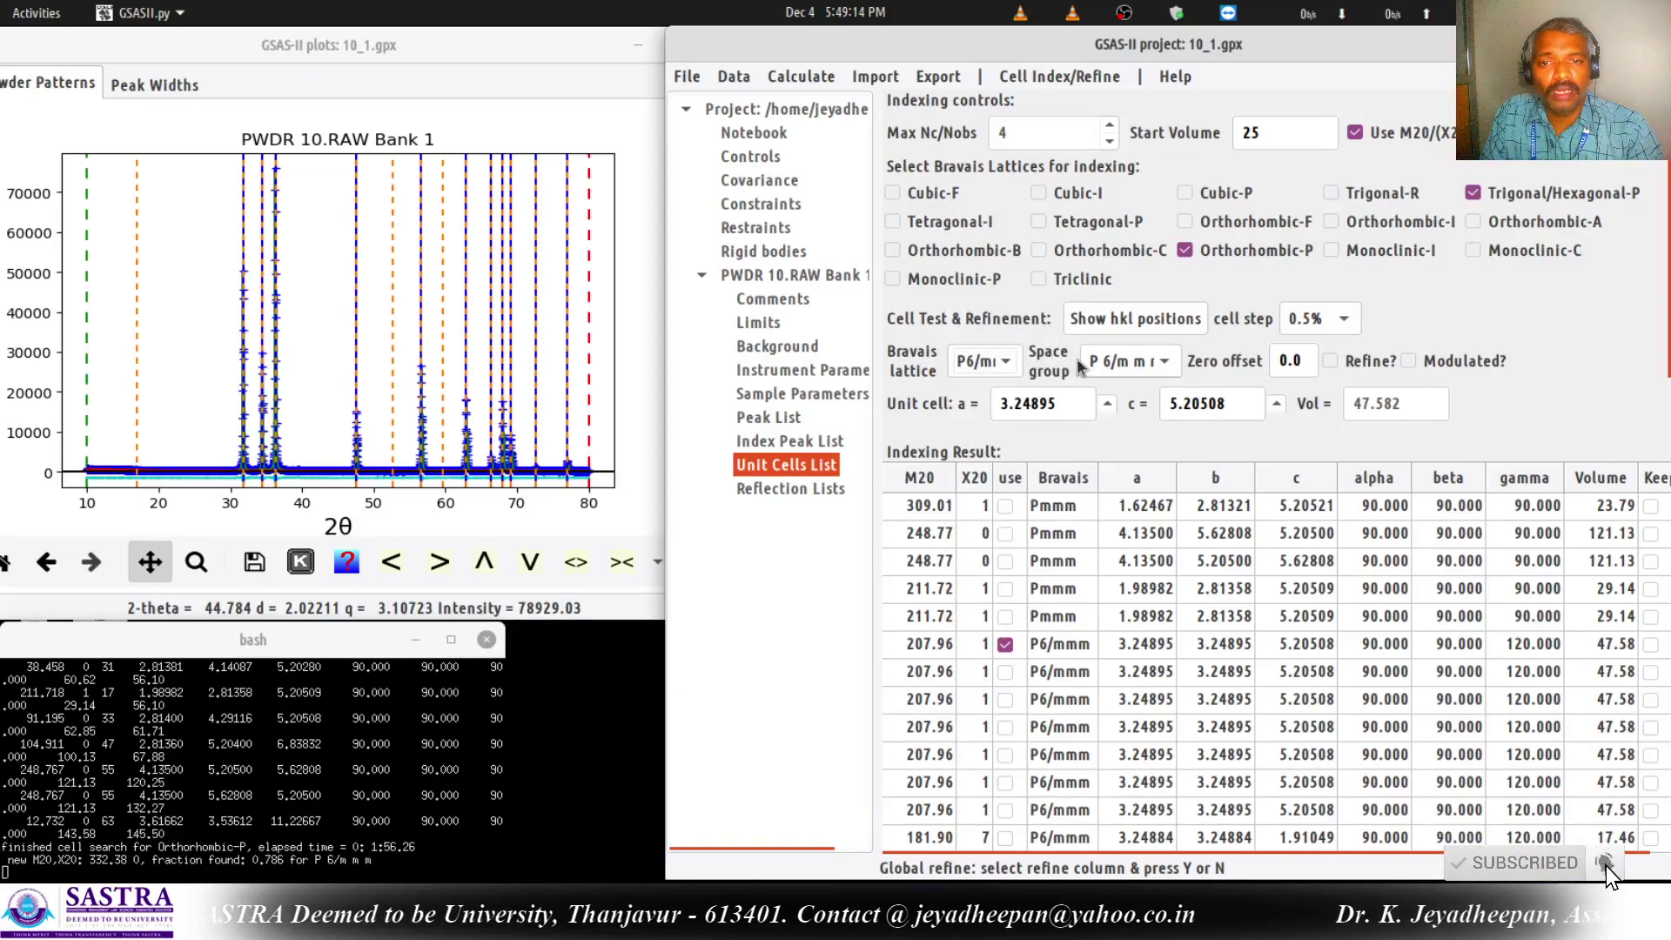
pyautogui.click(1142, 369)
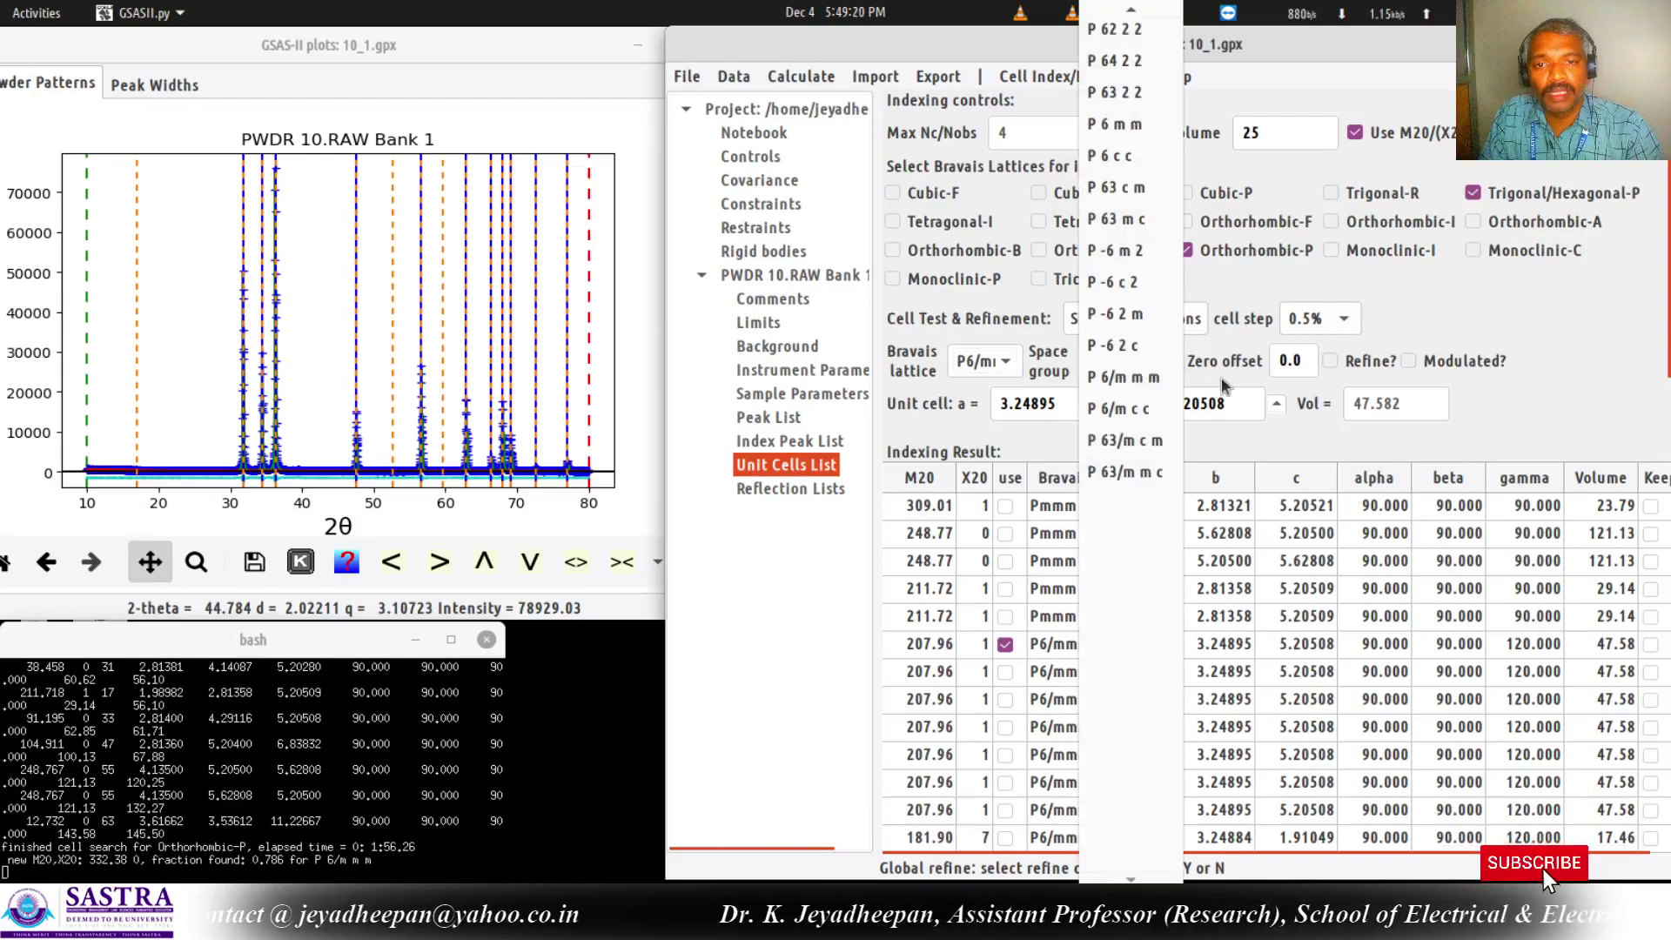
pyautogui.click(1123, 376)
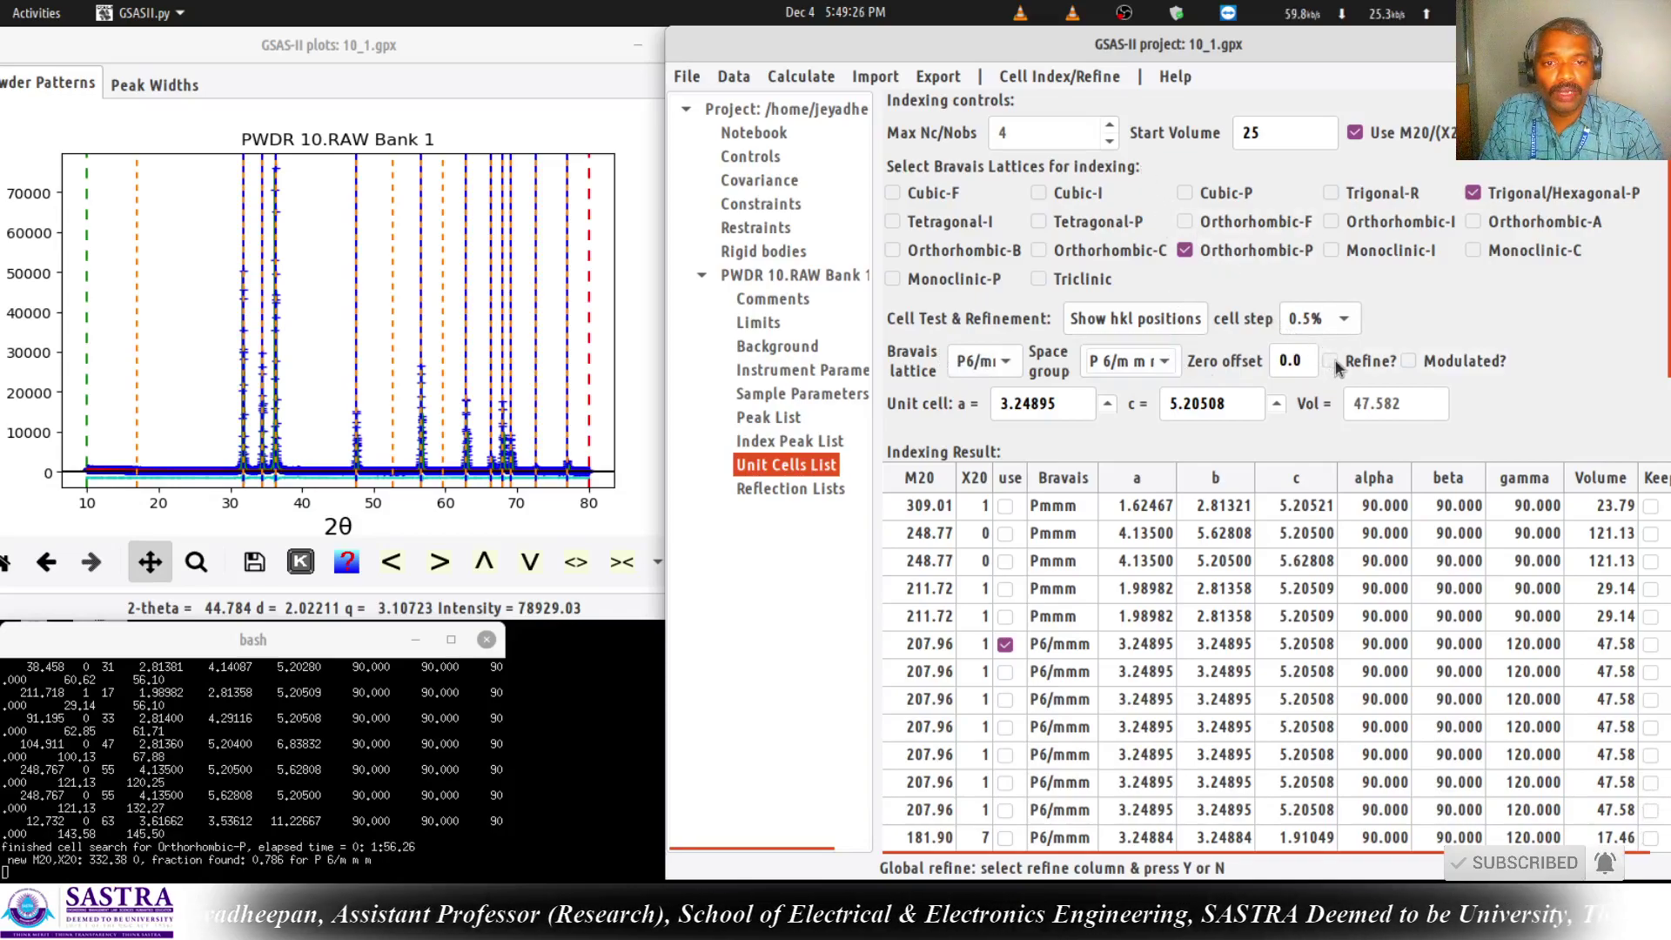
# Enable refinement of the zero offset and check the available cell refinement commands.
pyautogui.click(1066, 79)
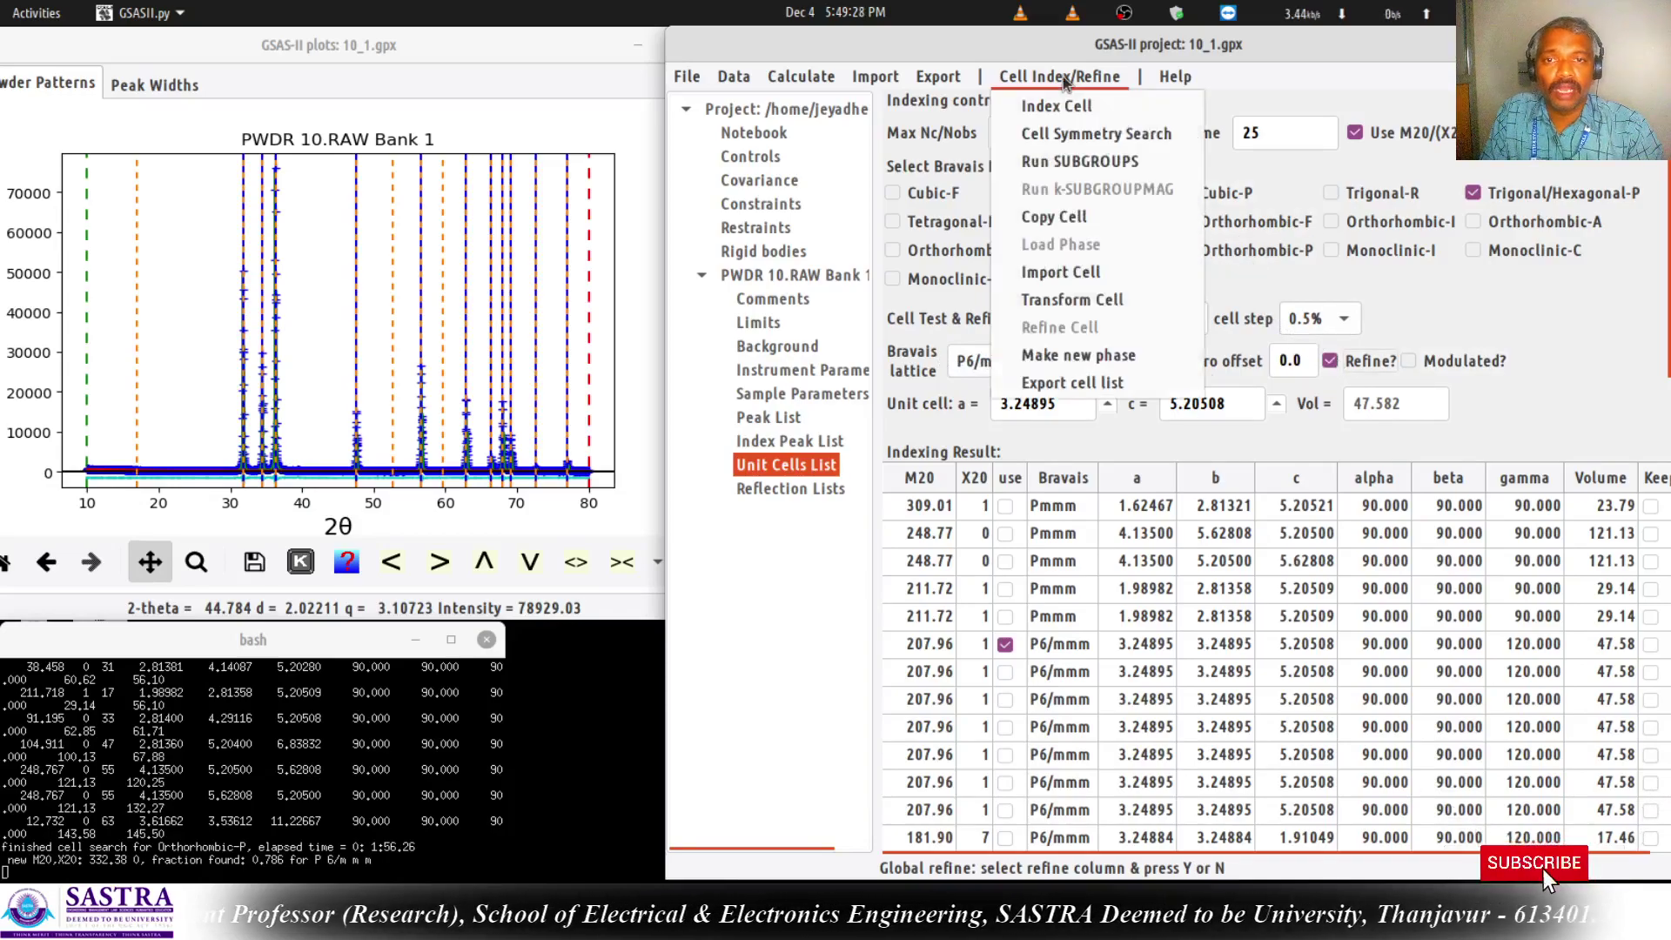
pyautogui.click(1084, 44)
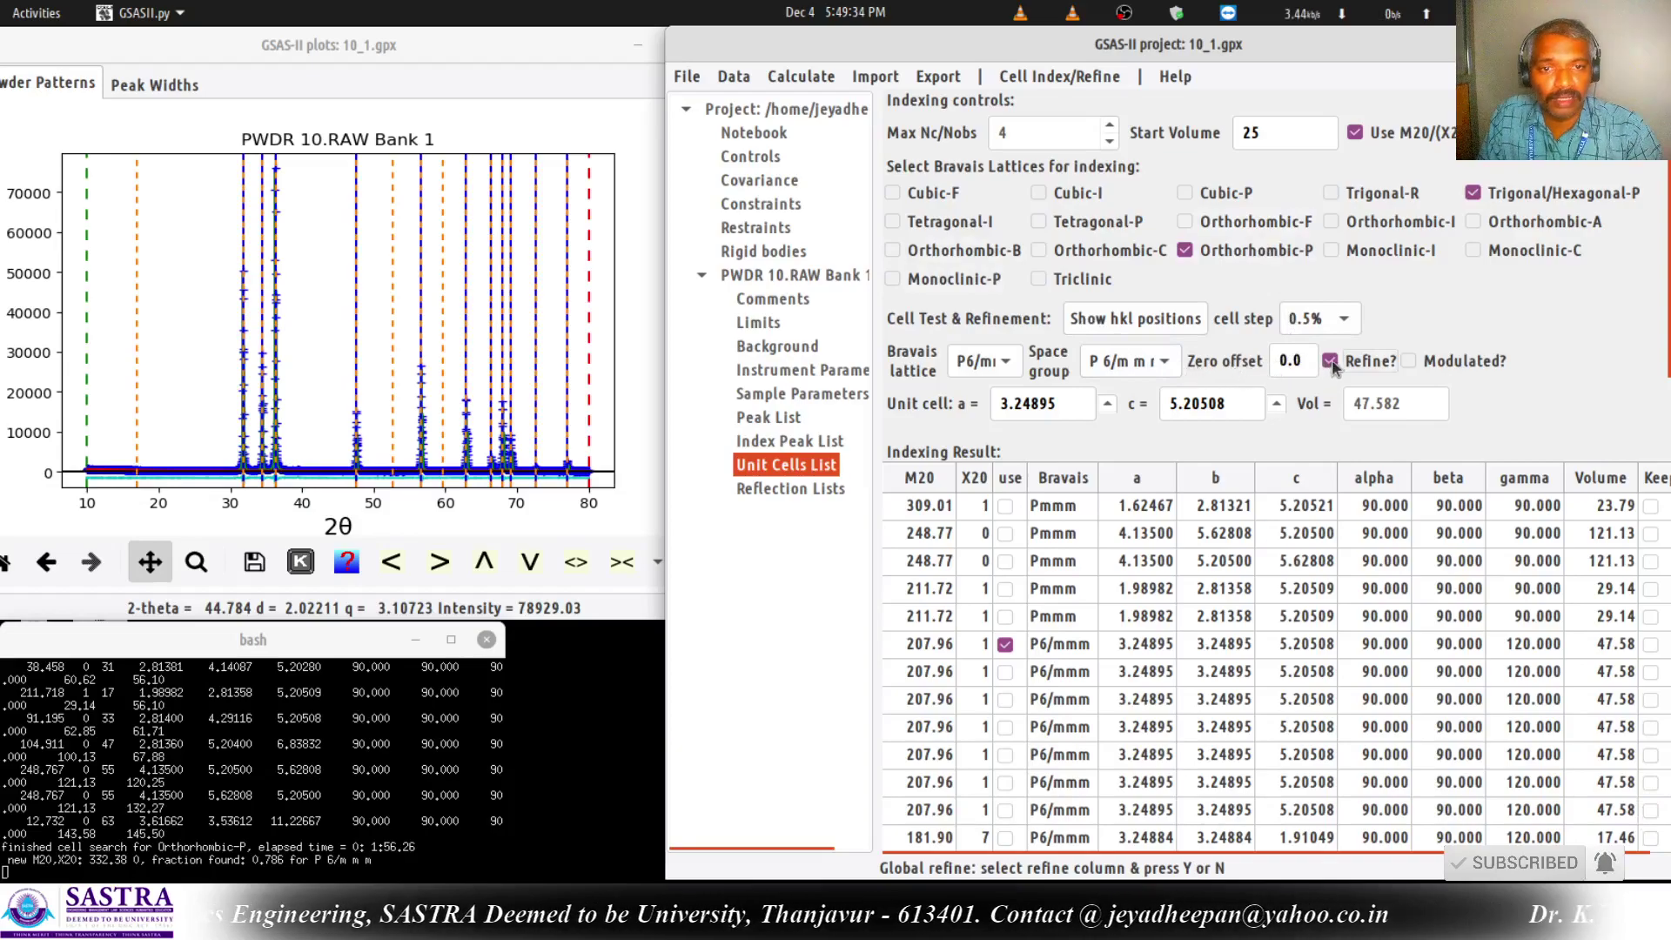
pyautogui.click(1089, 79)
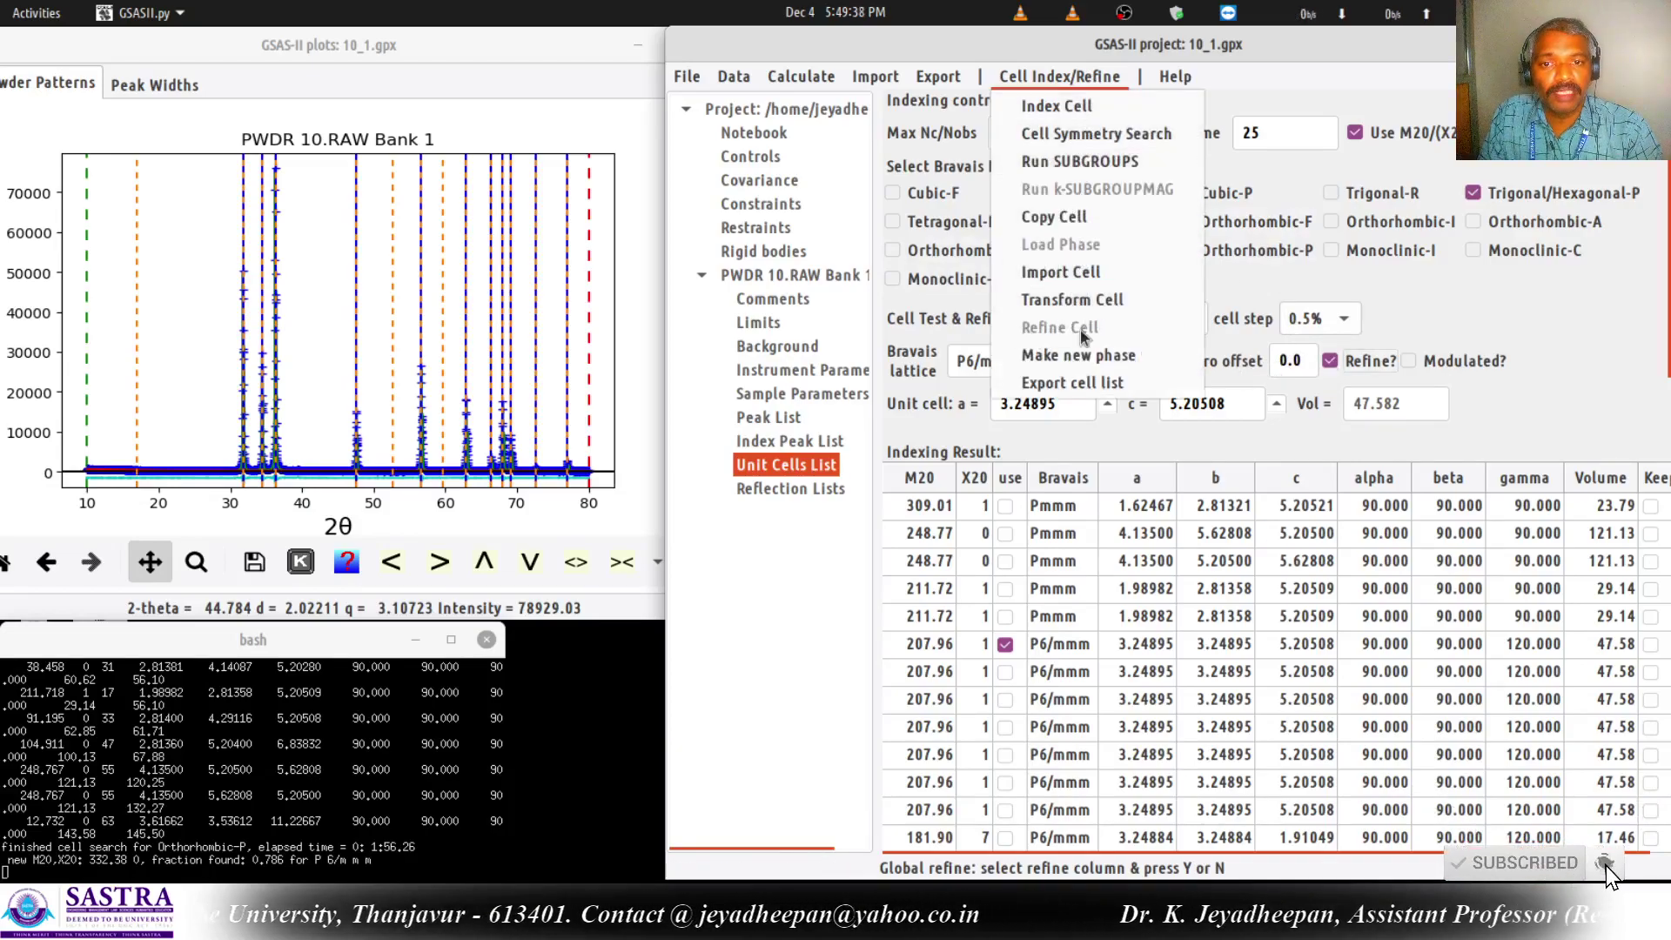
pyautogui.click(1463, 320)
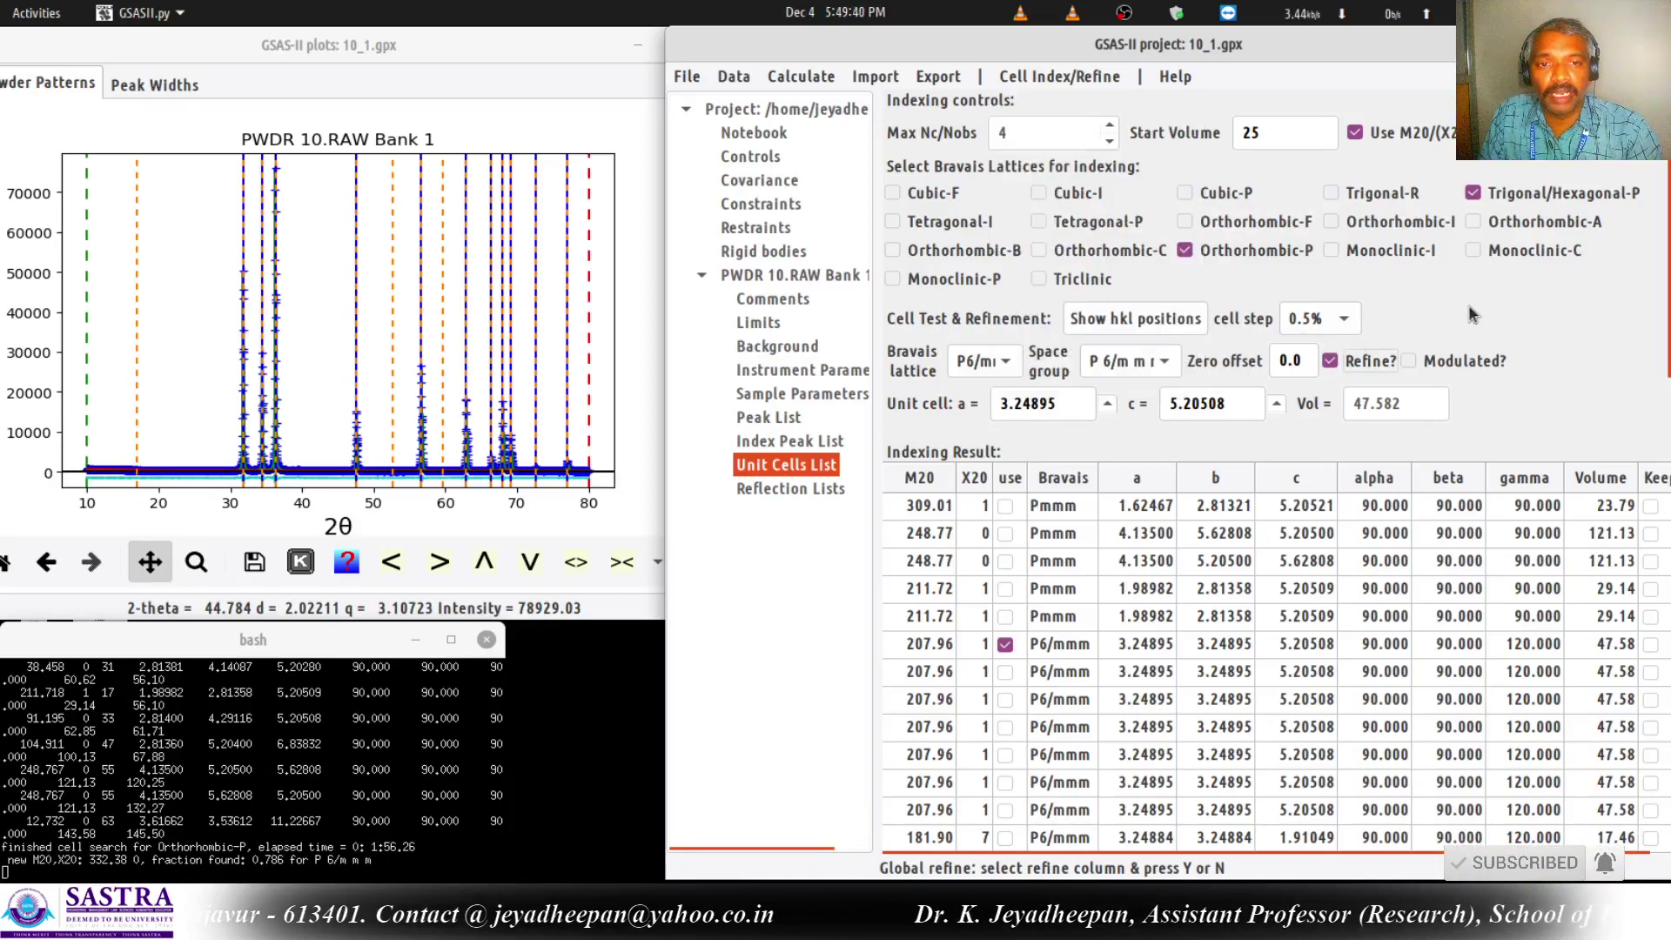
# Set the space group to P 6/m c c and refine the unit cell.
pyautogui.click(1167, 364)
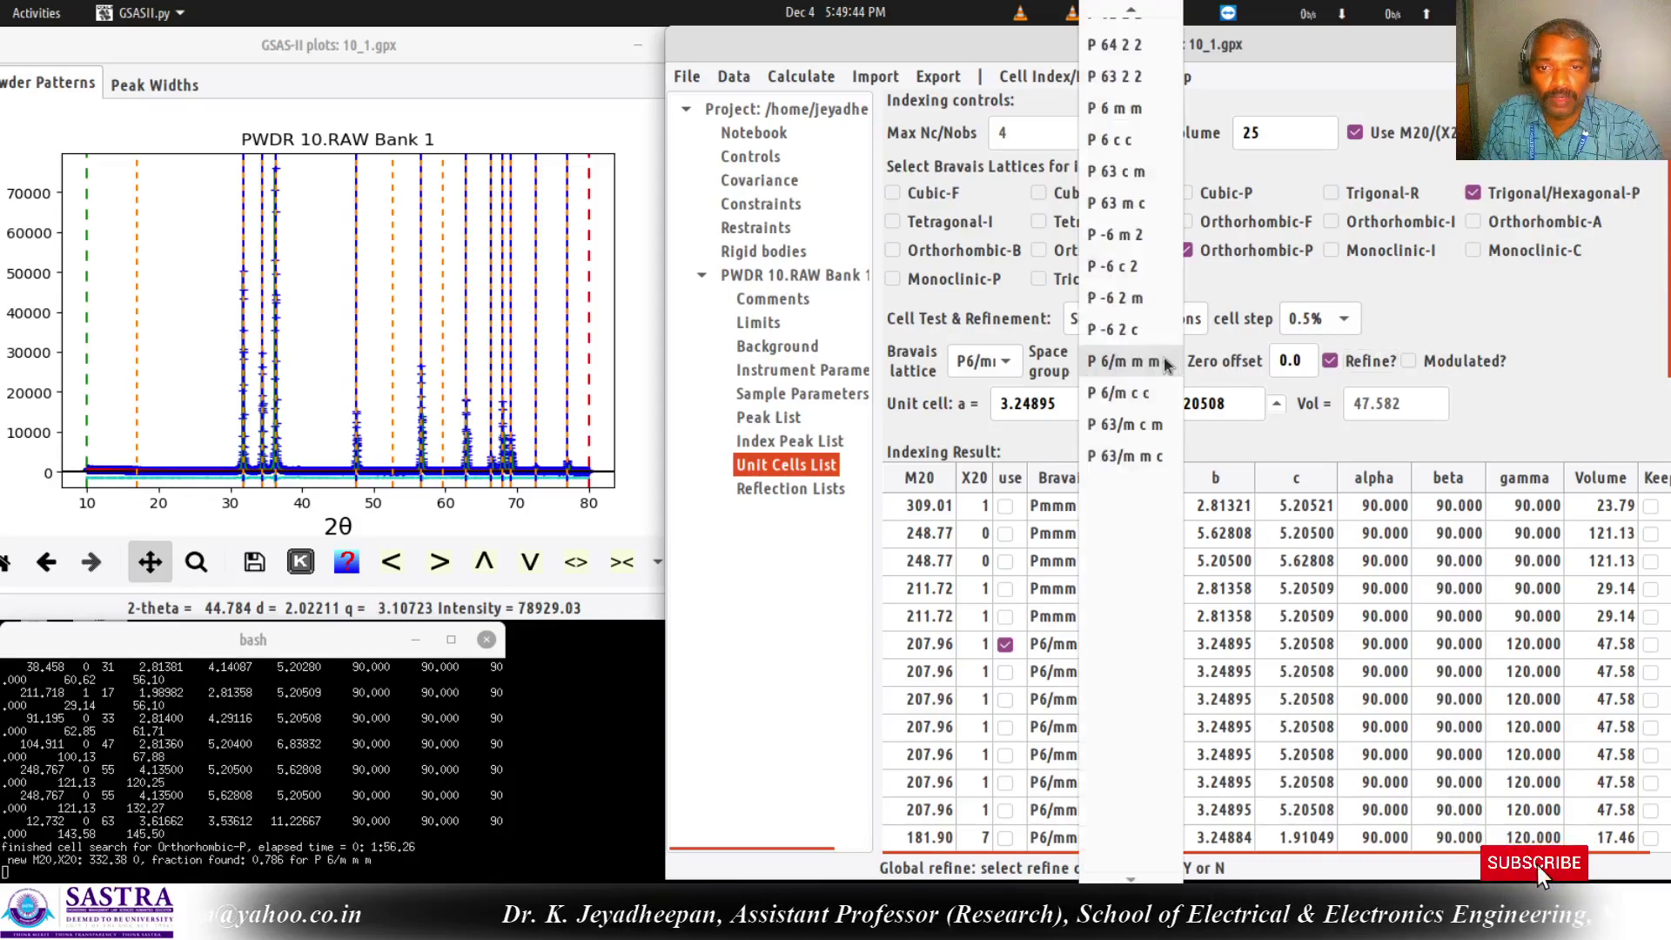
pyautogui.click(1158, 400)
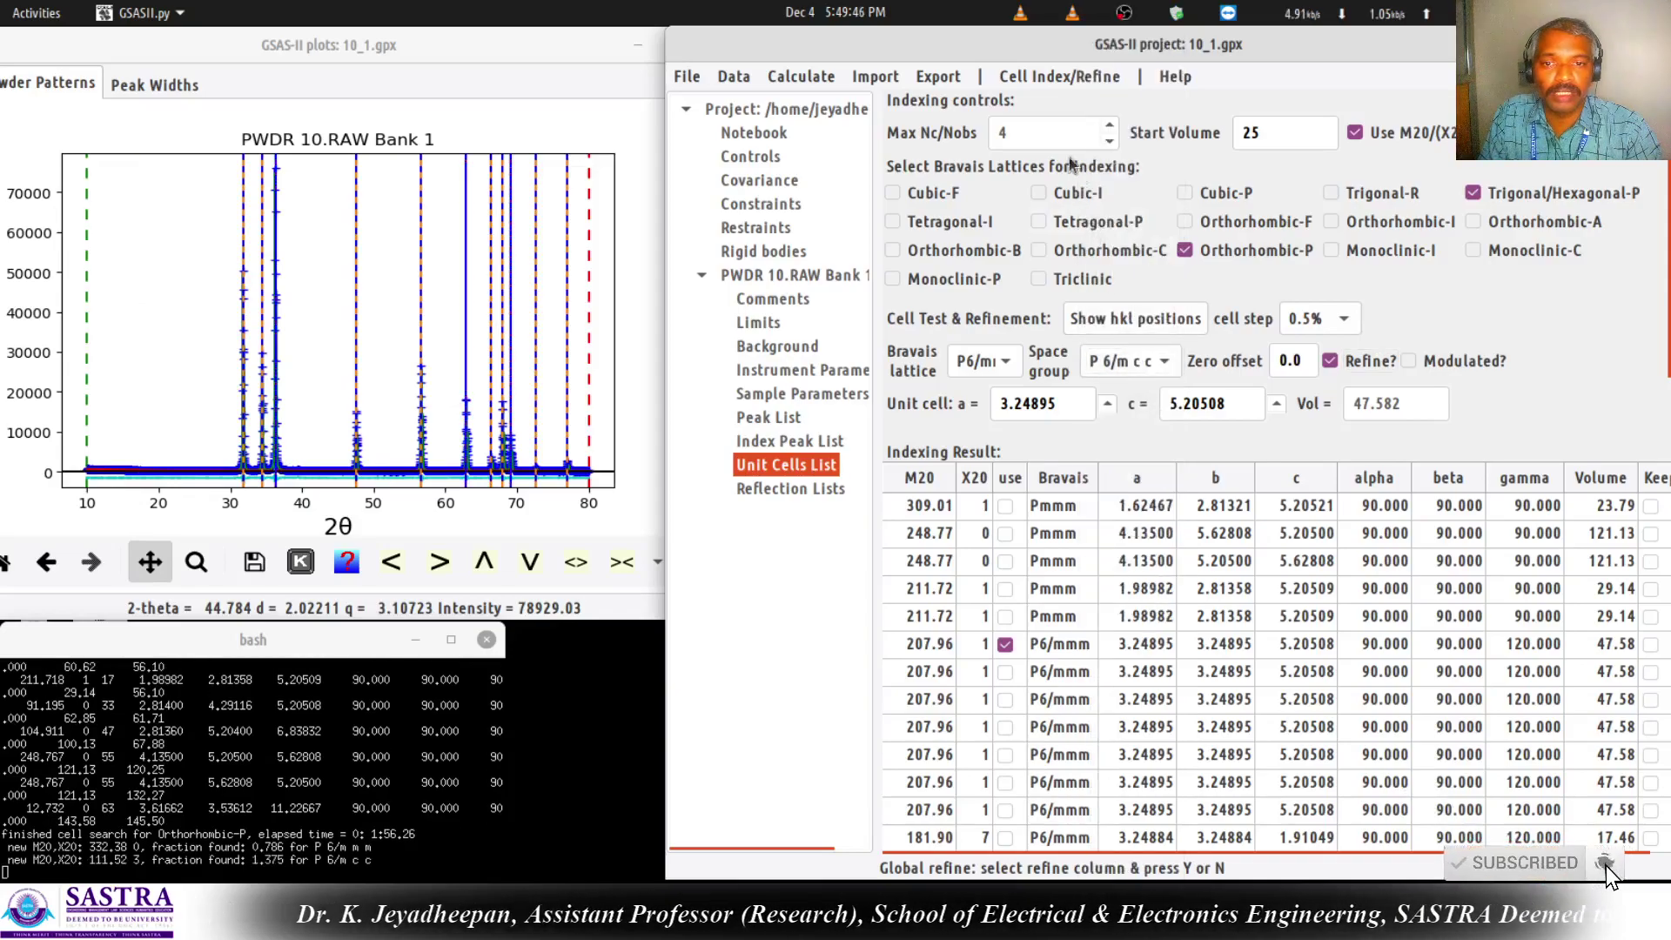
pyautogui.click(1059, 76)
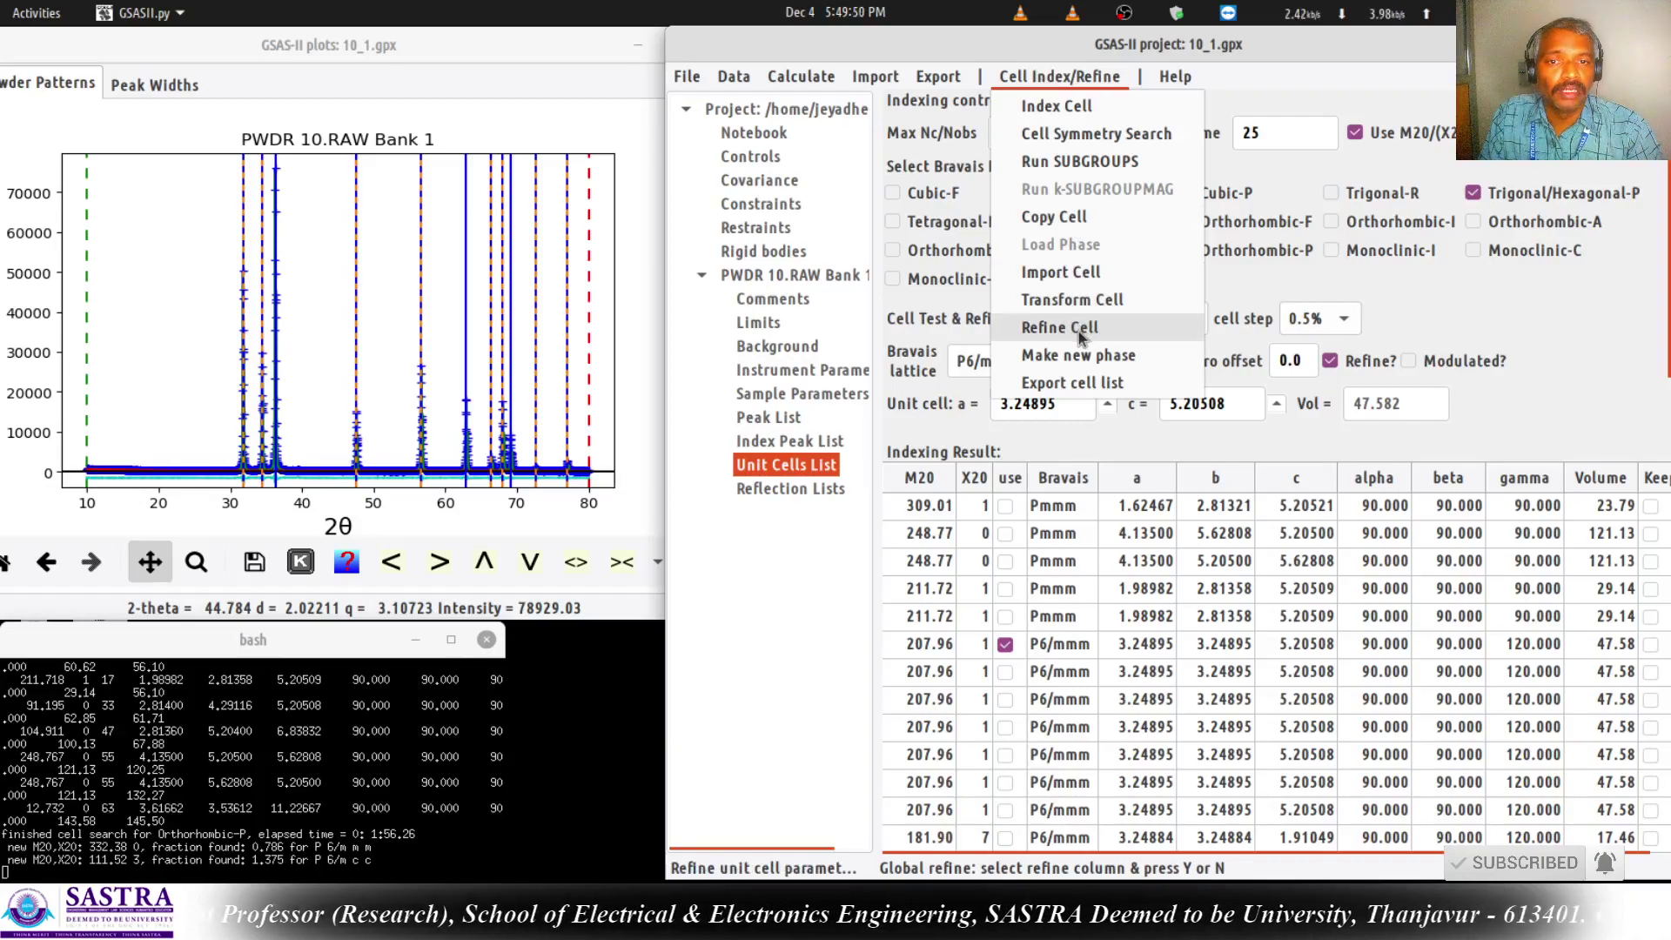
pyautogui.click(1080, 335)
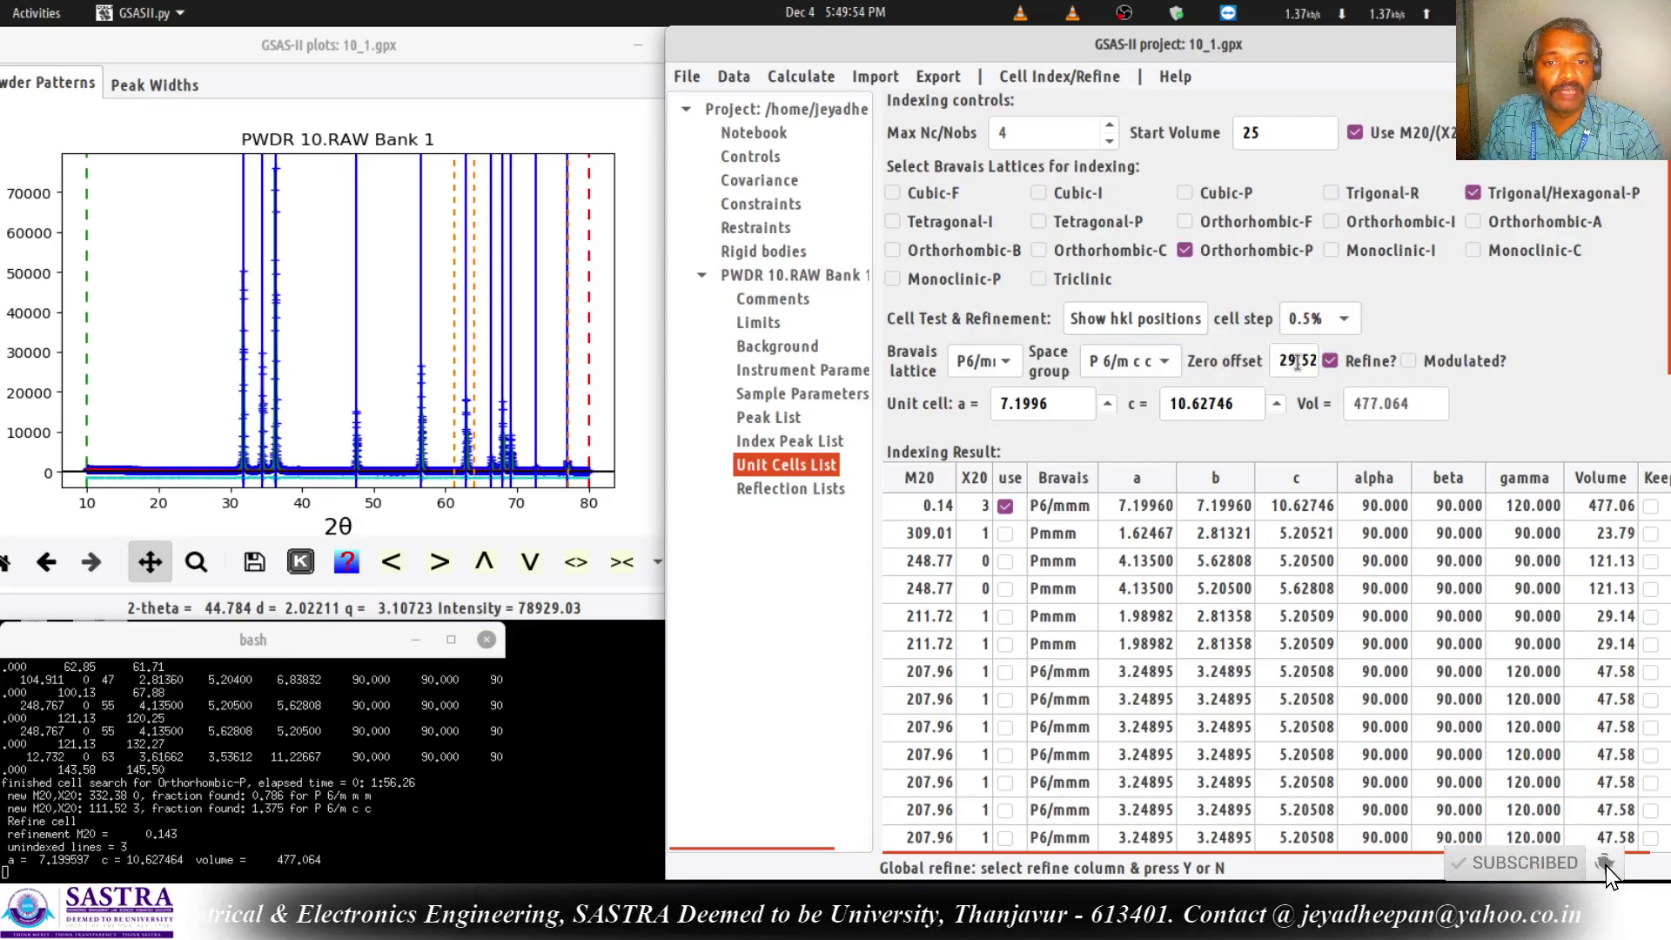
# Change the refined cell's space group to P 63 m c.
pyautogui.click(1173, 363)
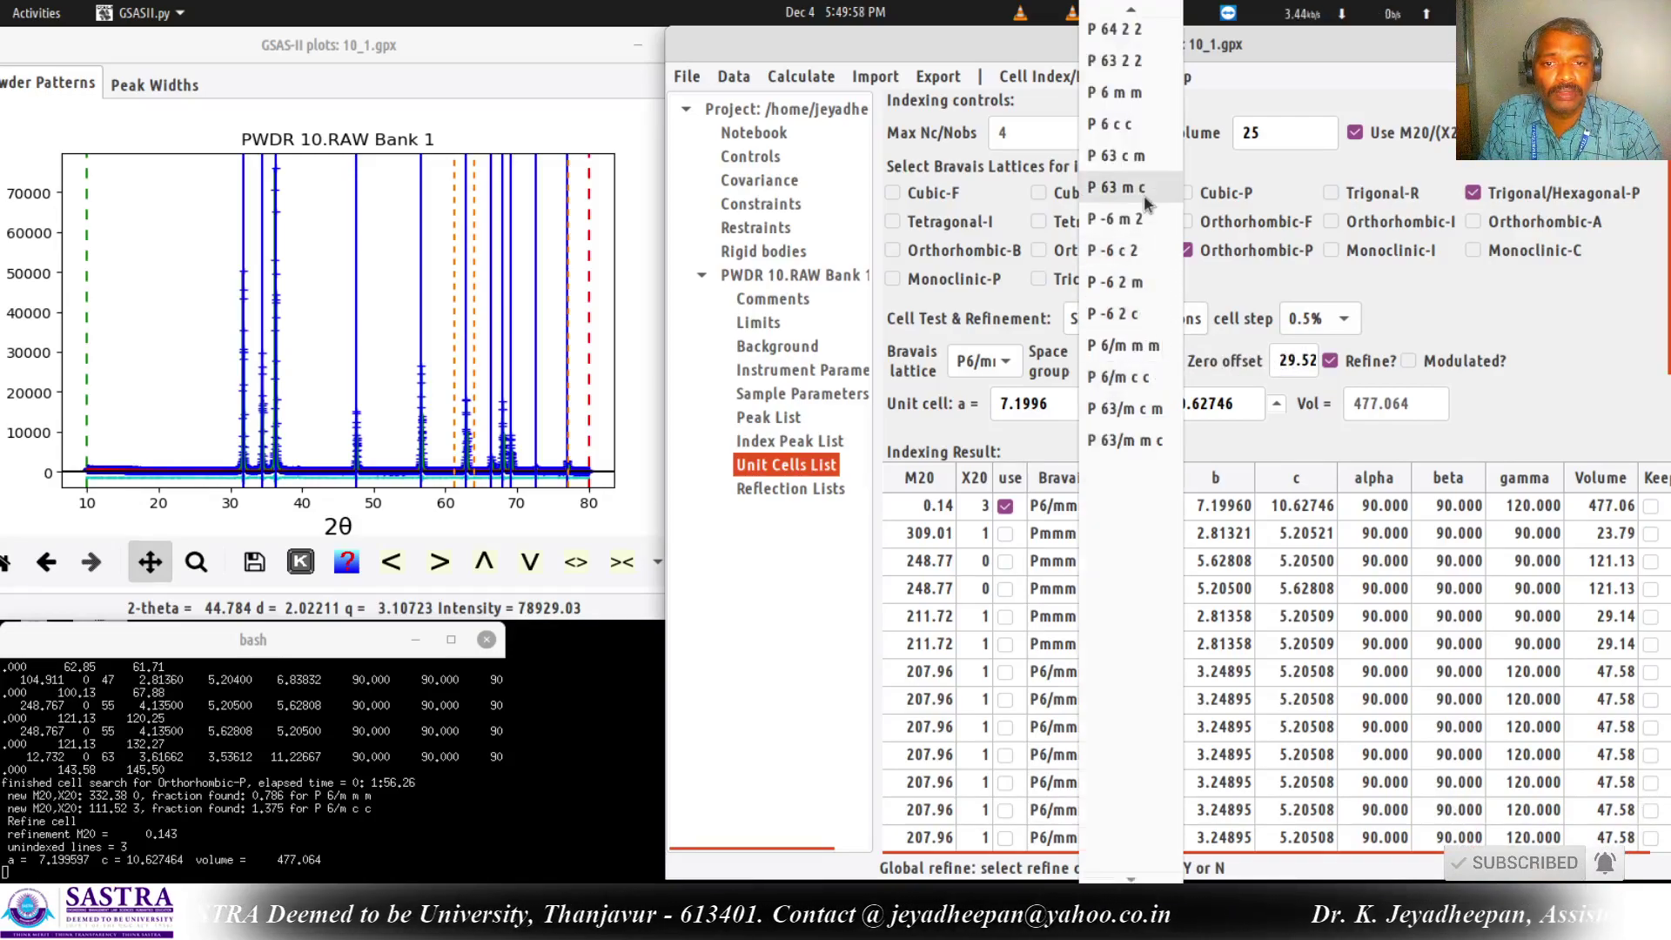
pyautogui.scroll(1, 1147, 330)
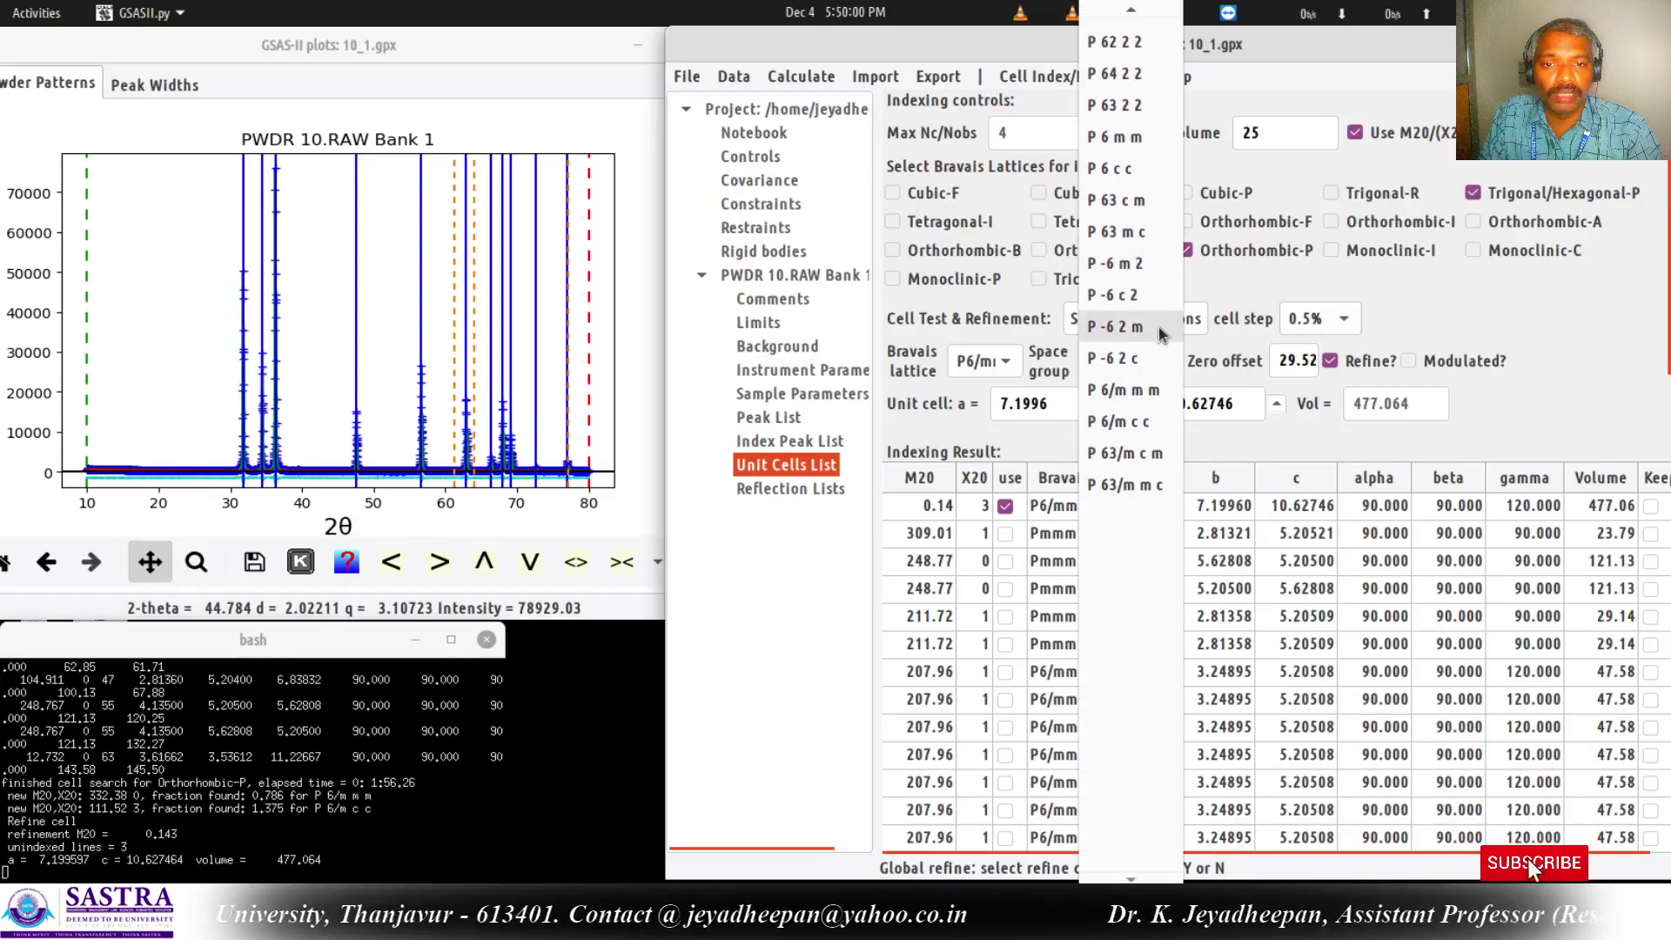
pyautogui.scroll(1, 1151, 413)
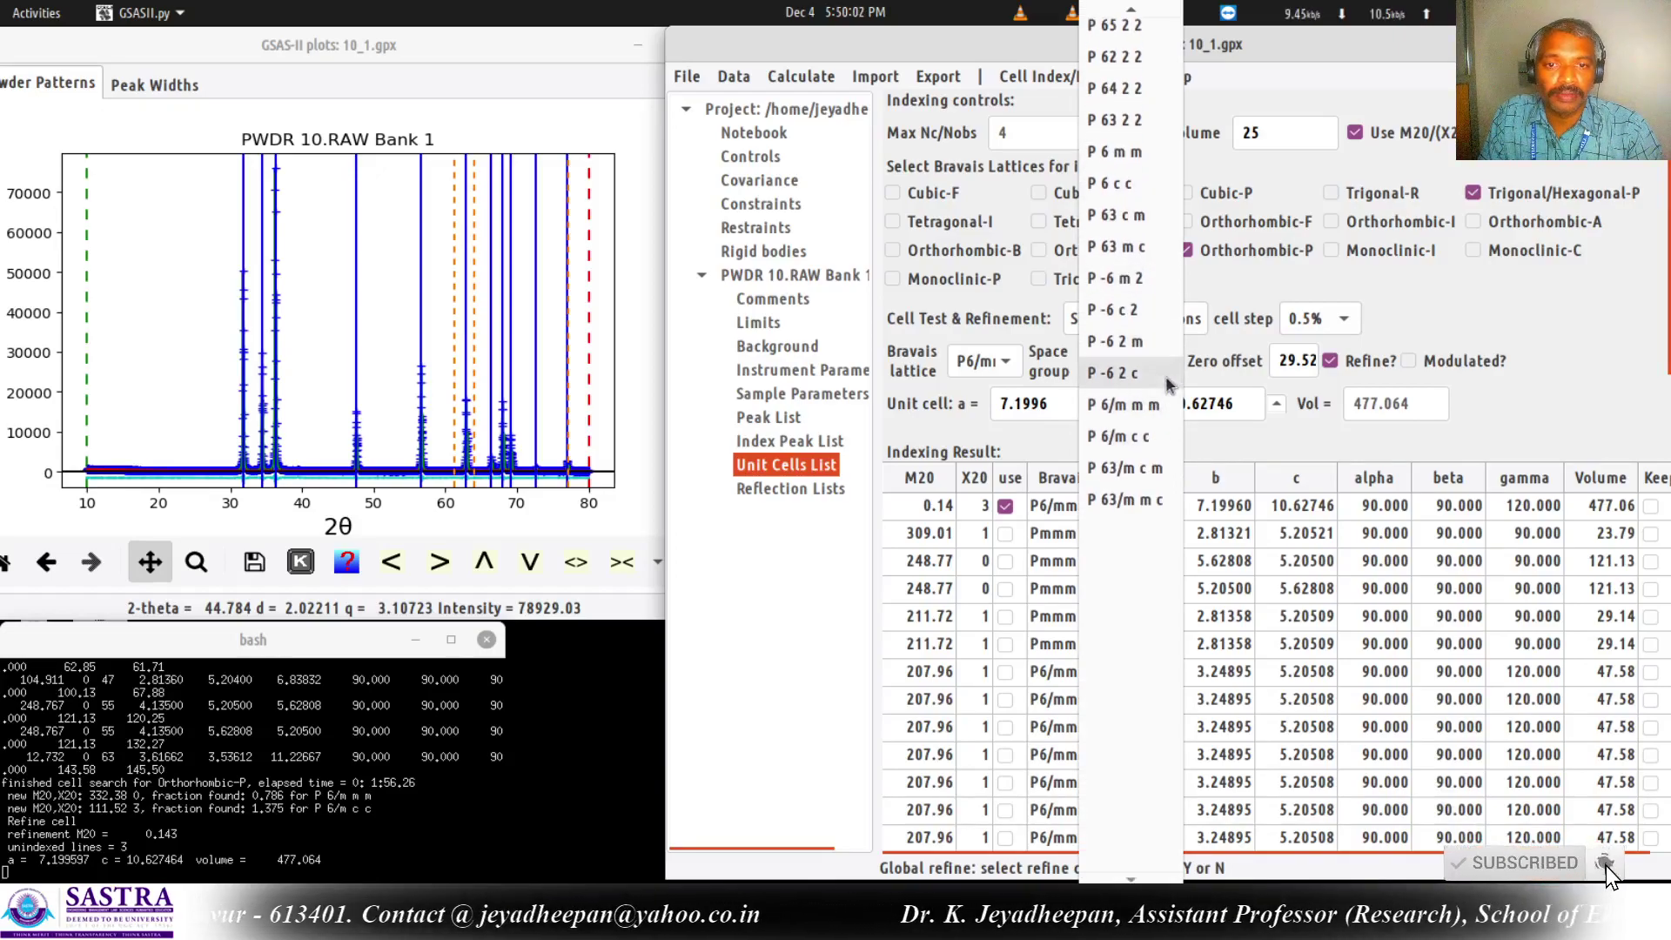
pyautogui.scroll(4, 1150, 388)
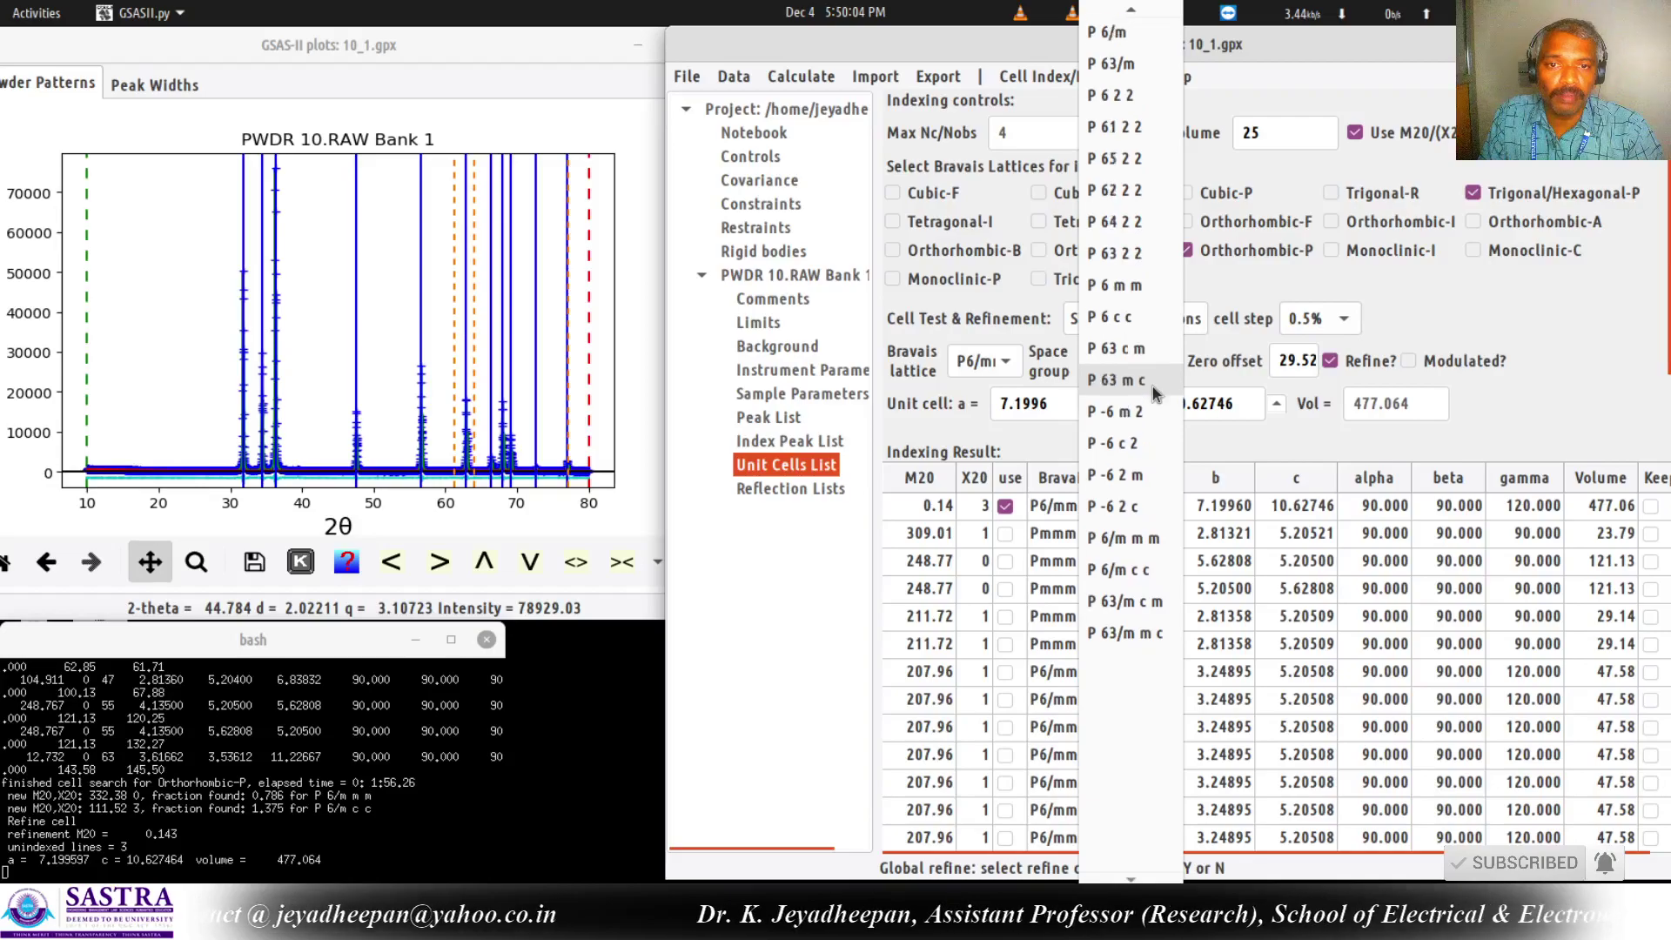
pyautogui.click(1147, 383)
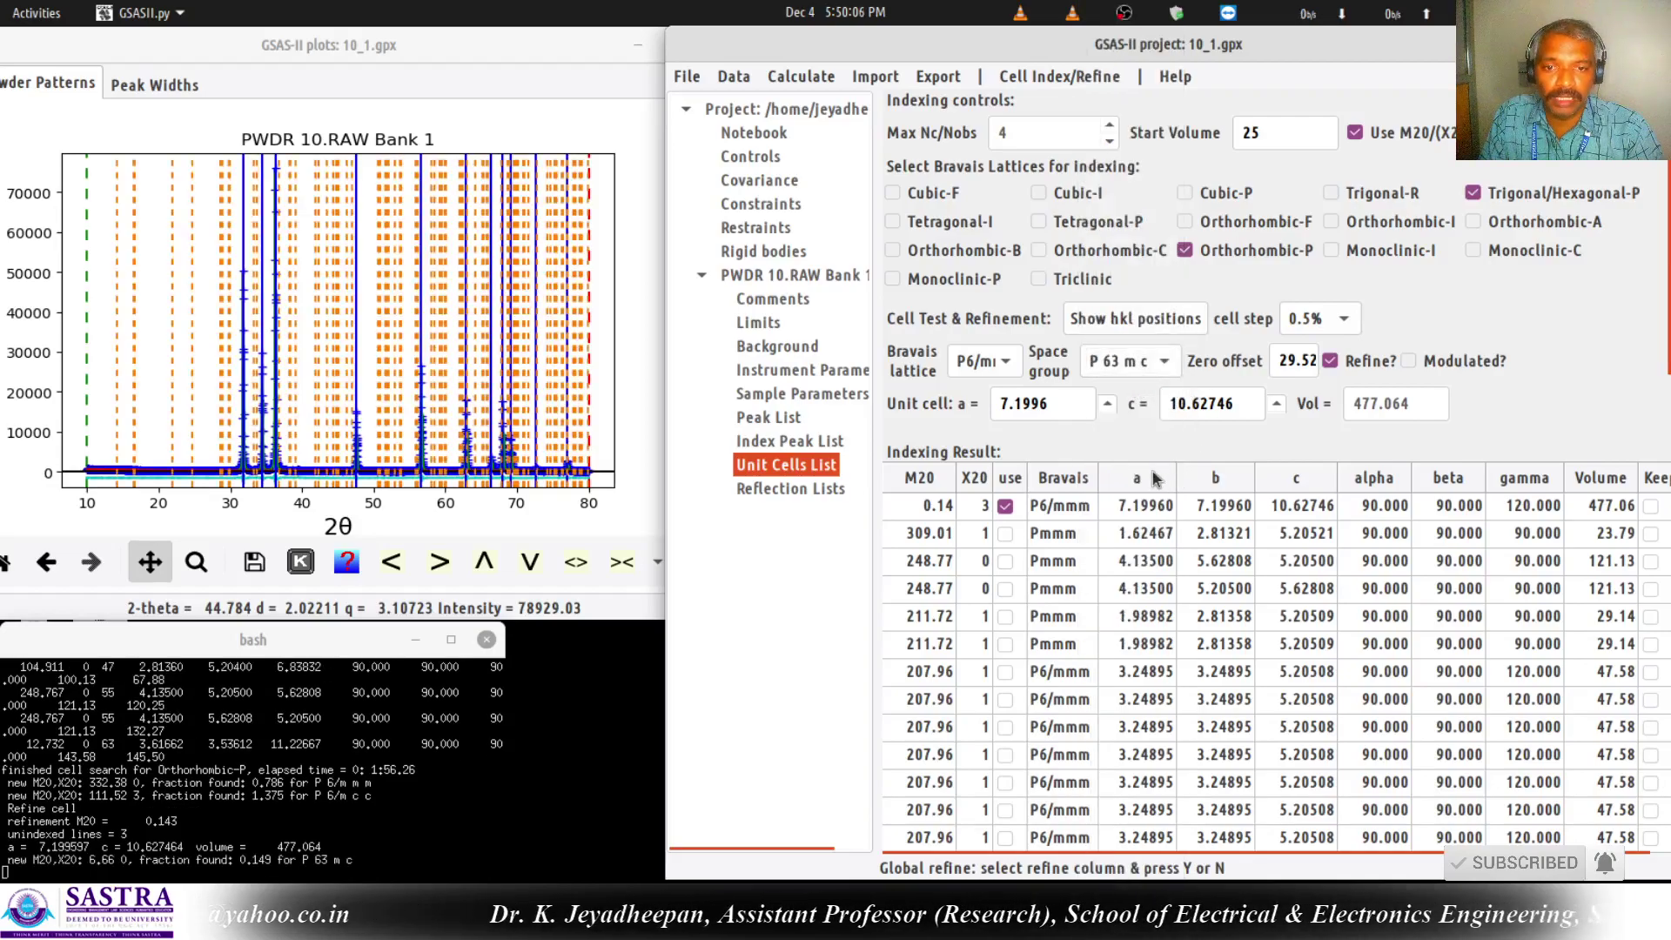
# Check the Pmmm cell with M20 309.01, reselect the first P6/mmm cell with M20 207.96 and copy it into the unit cell parameters.
pyautogui.click(1007, 534)
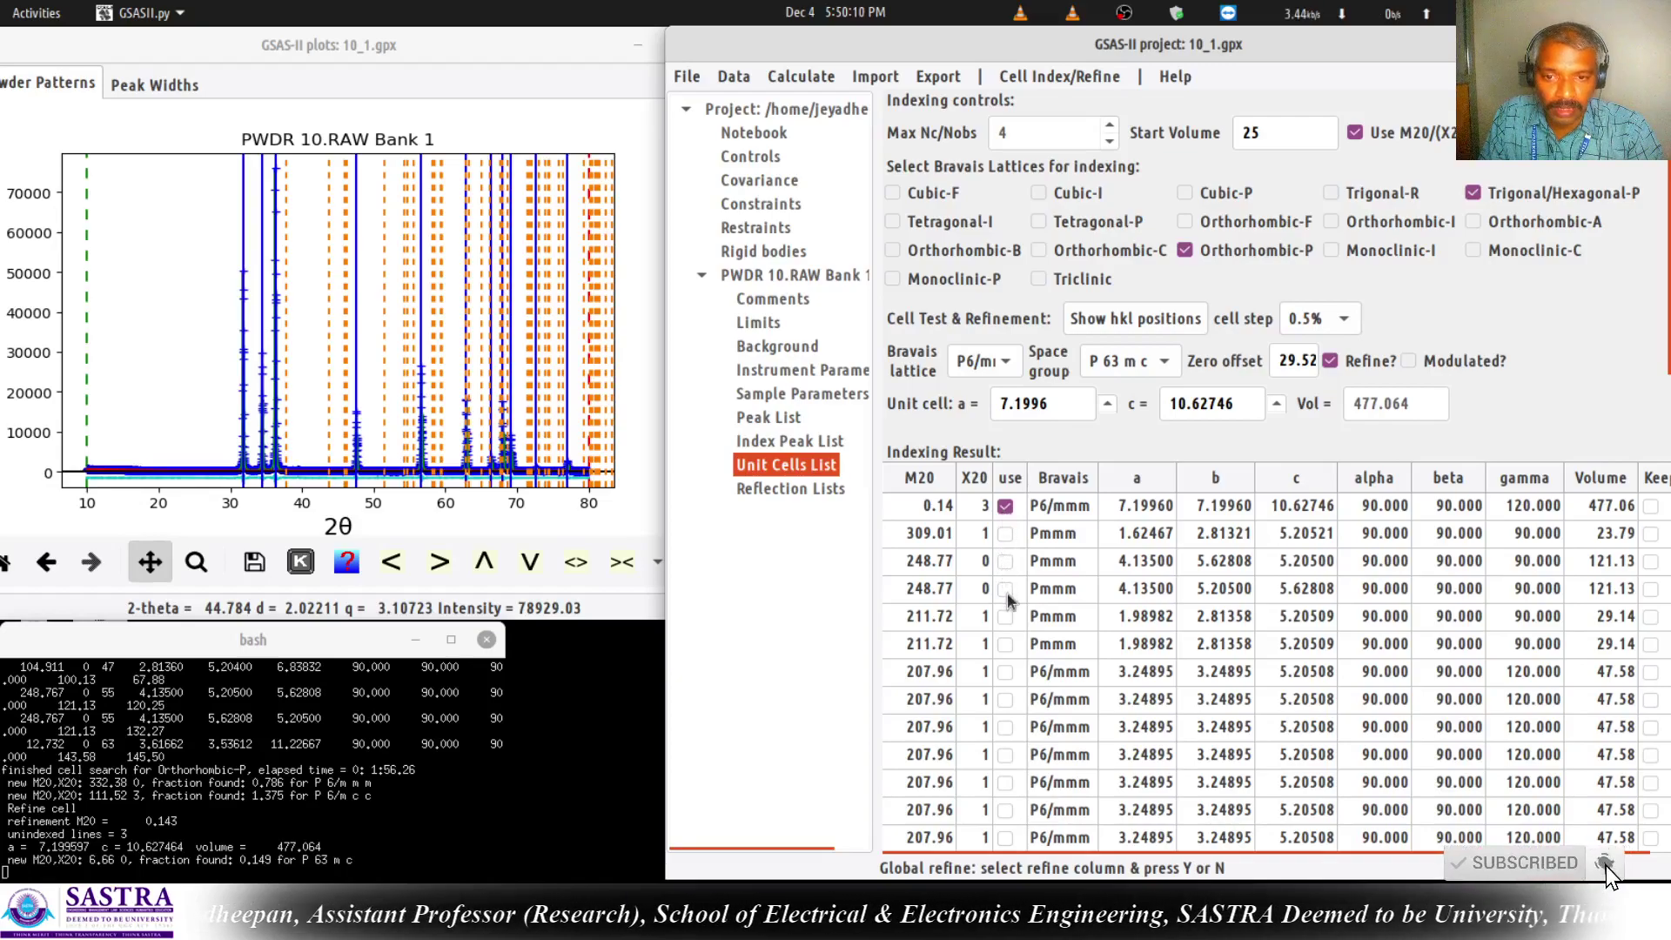
pyautogui.click(1005, 670)
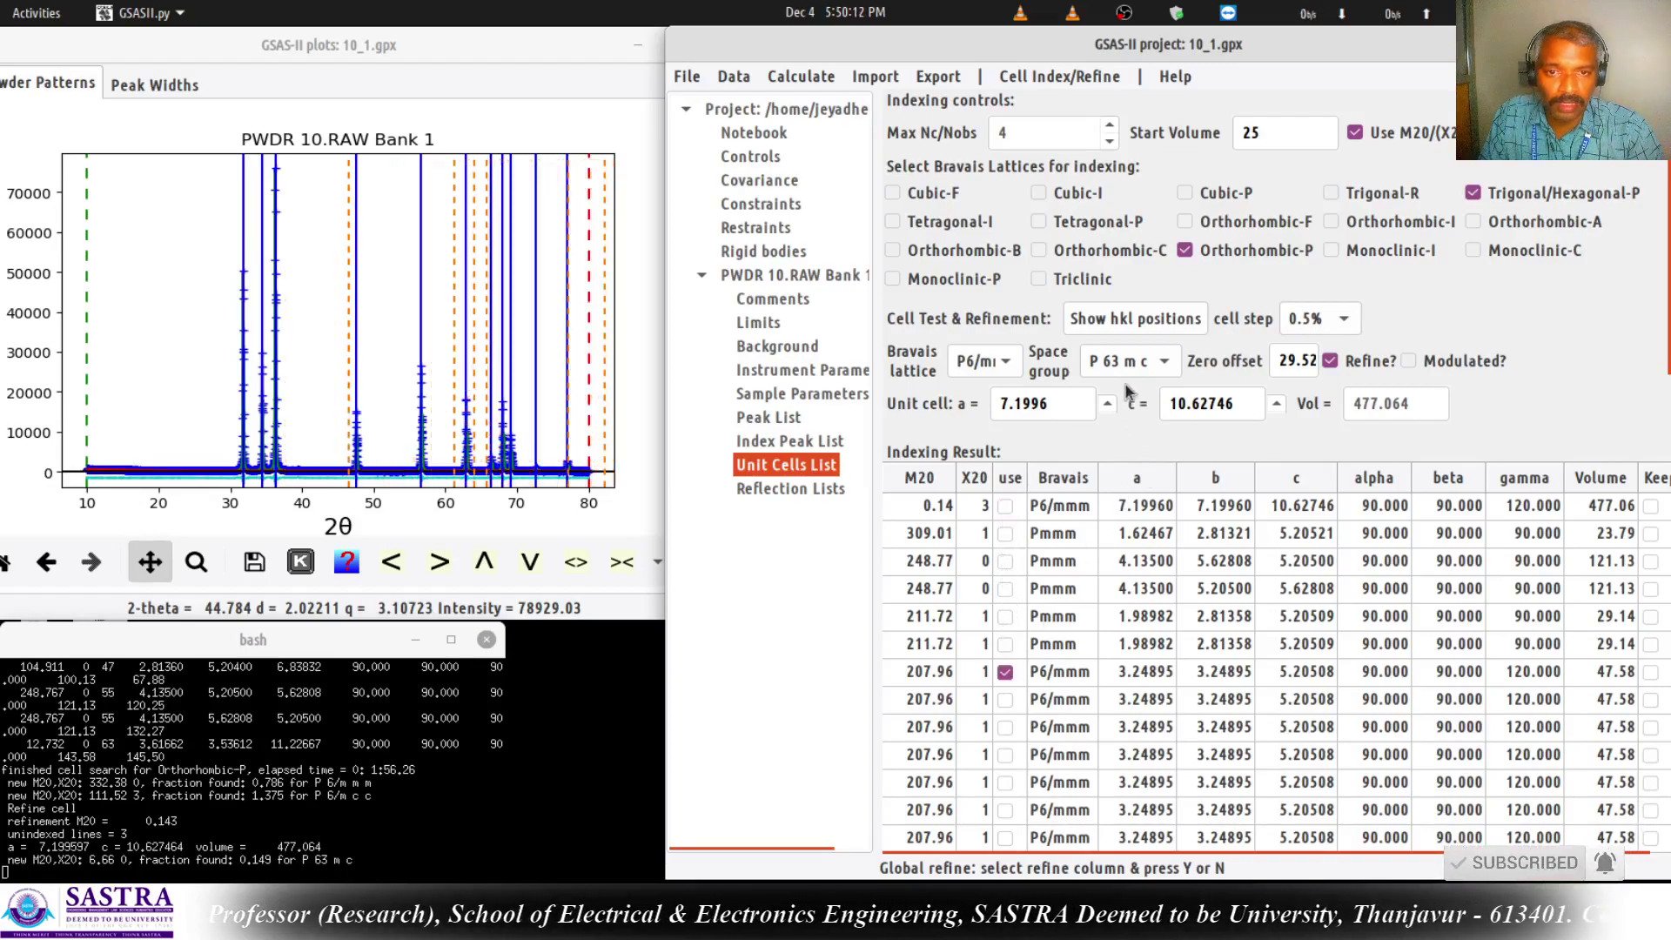
pyautogui.click(1047, 78)
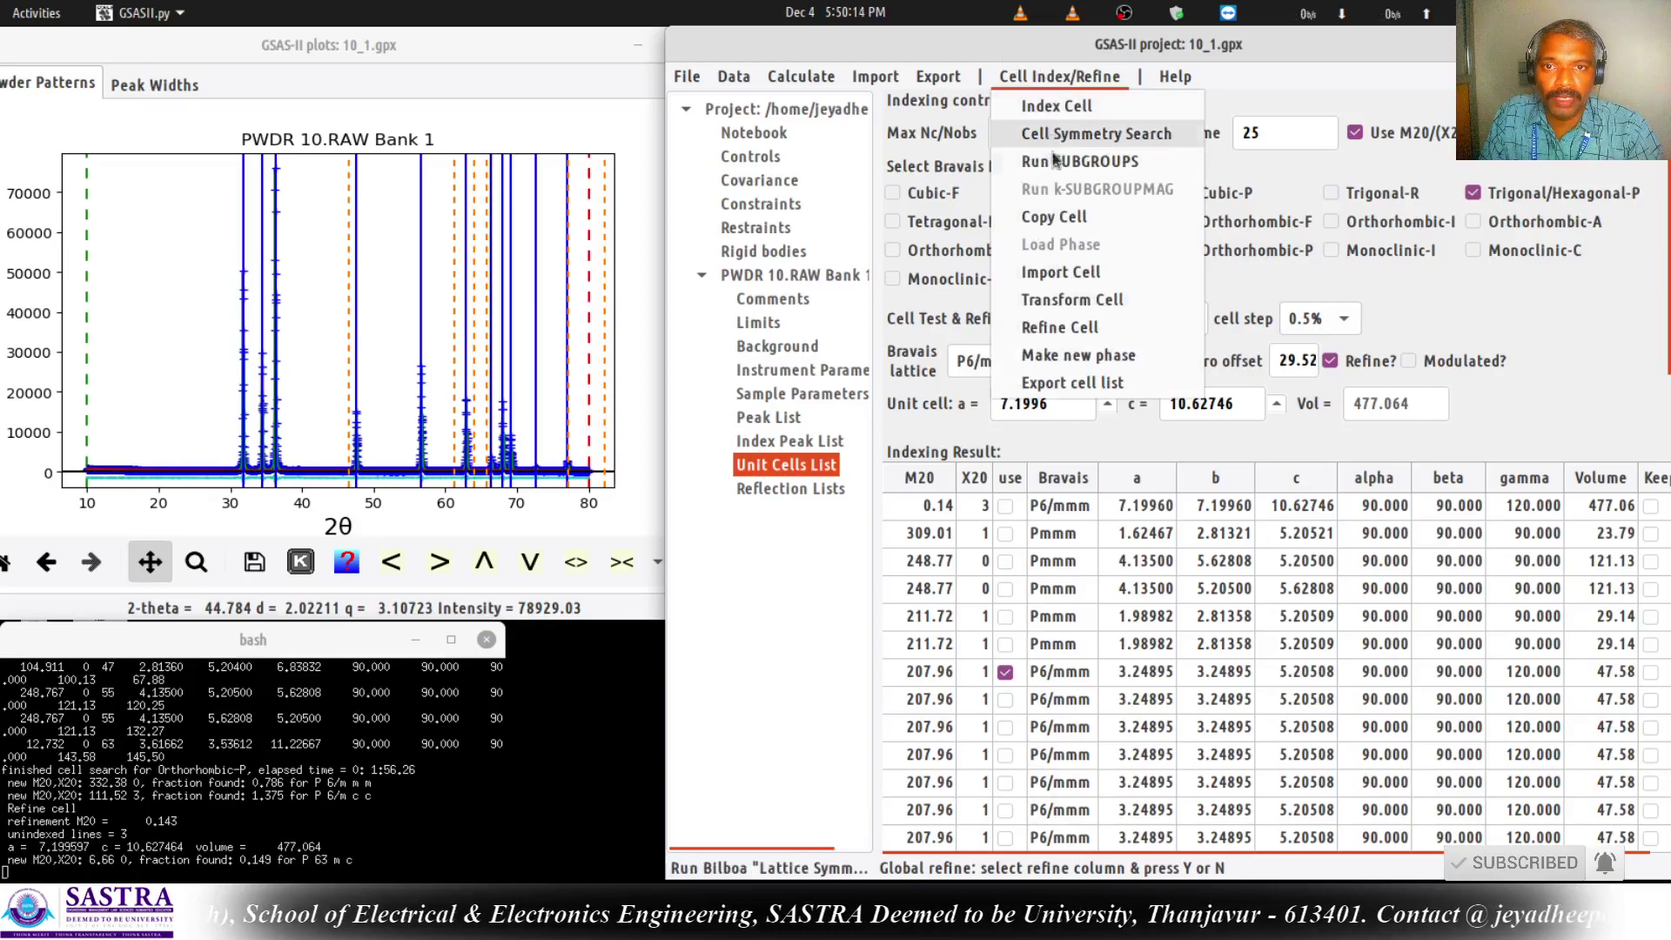
pyautogui.click(1063, 214)
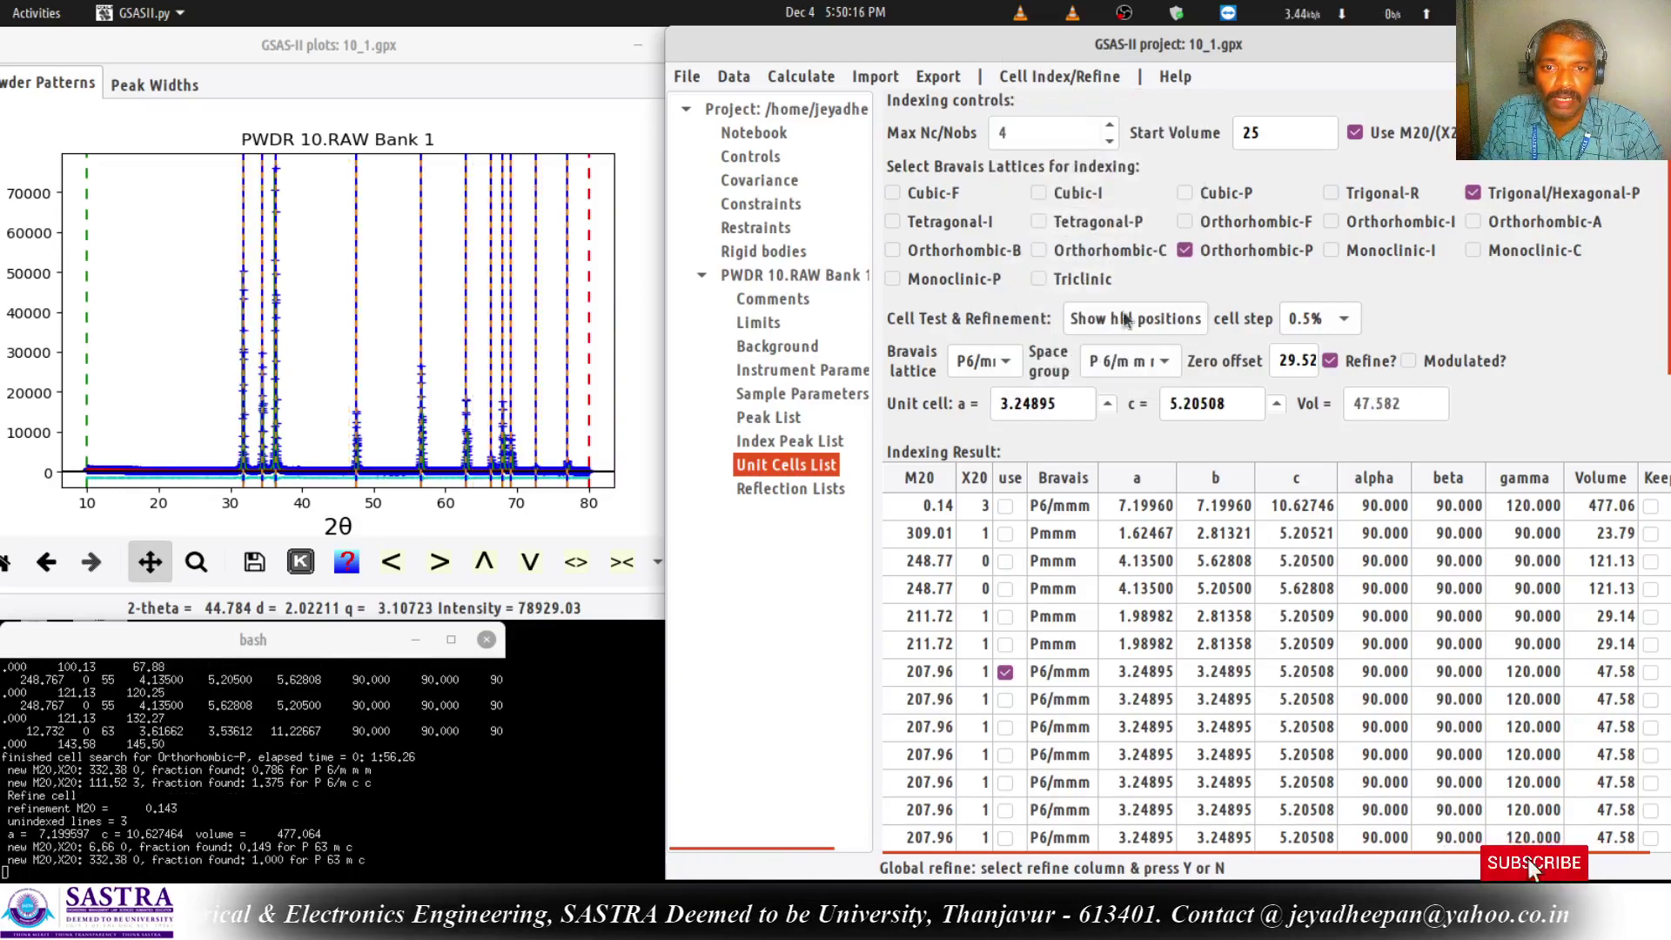
# Set the copied cell's space group to P 63 m c and refine the unit cell with its zero offset.
pyautogui.click(1128, 361)
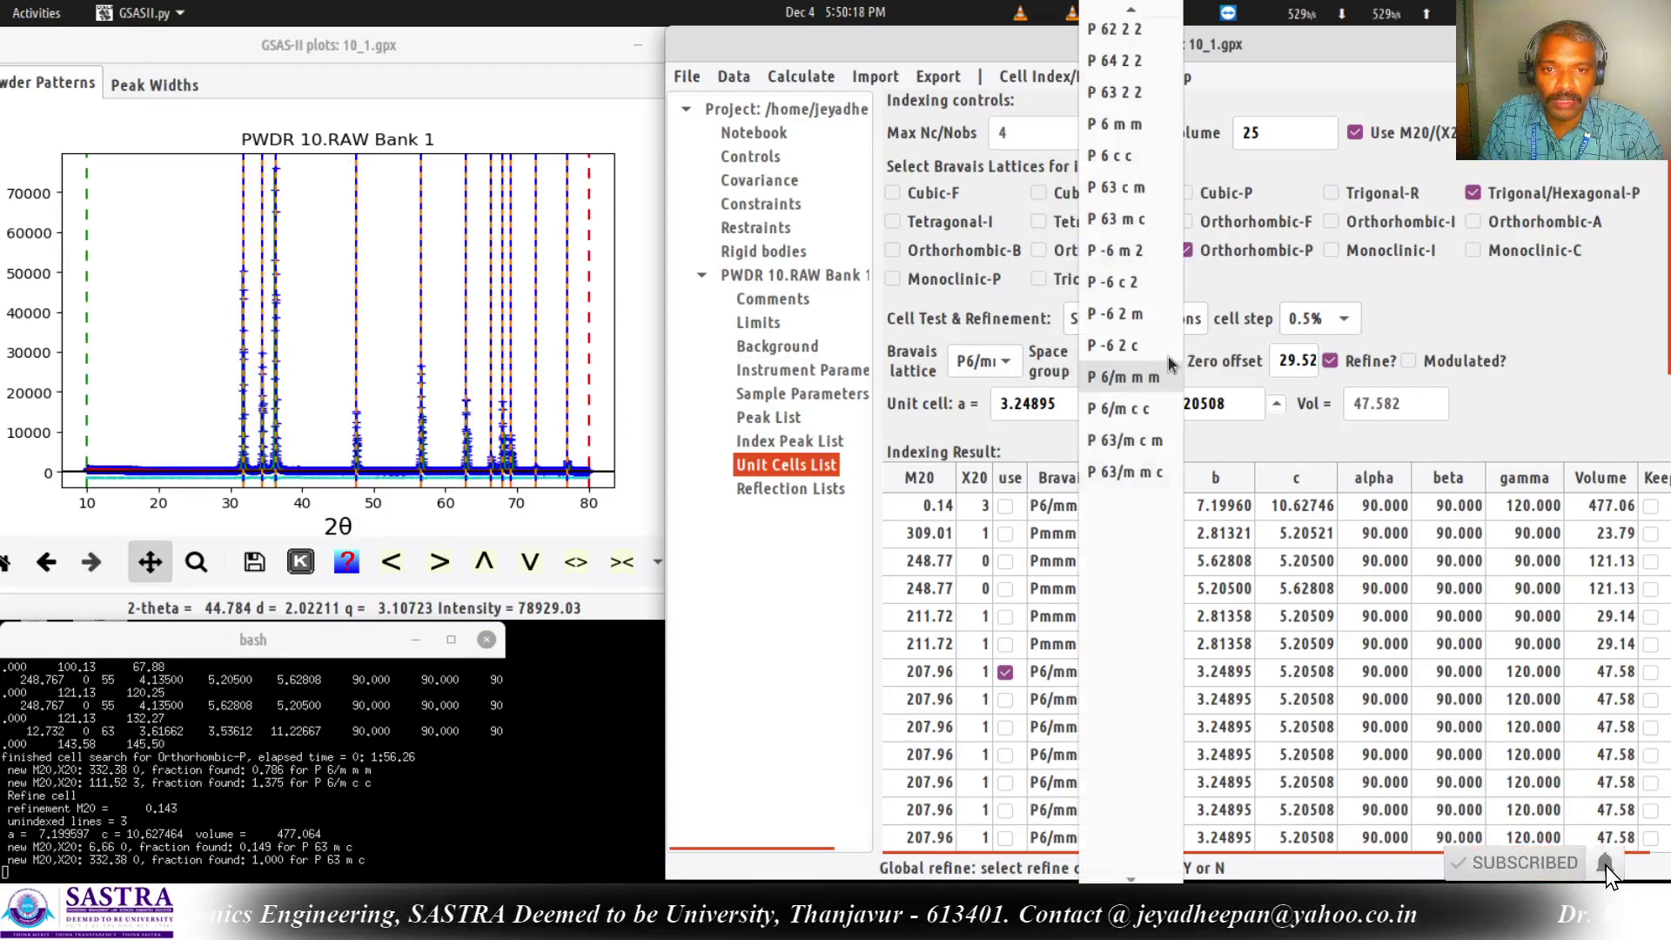
pyautogui.click(1144, 220)
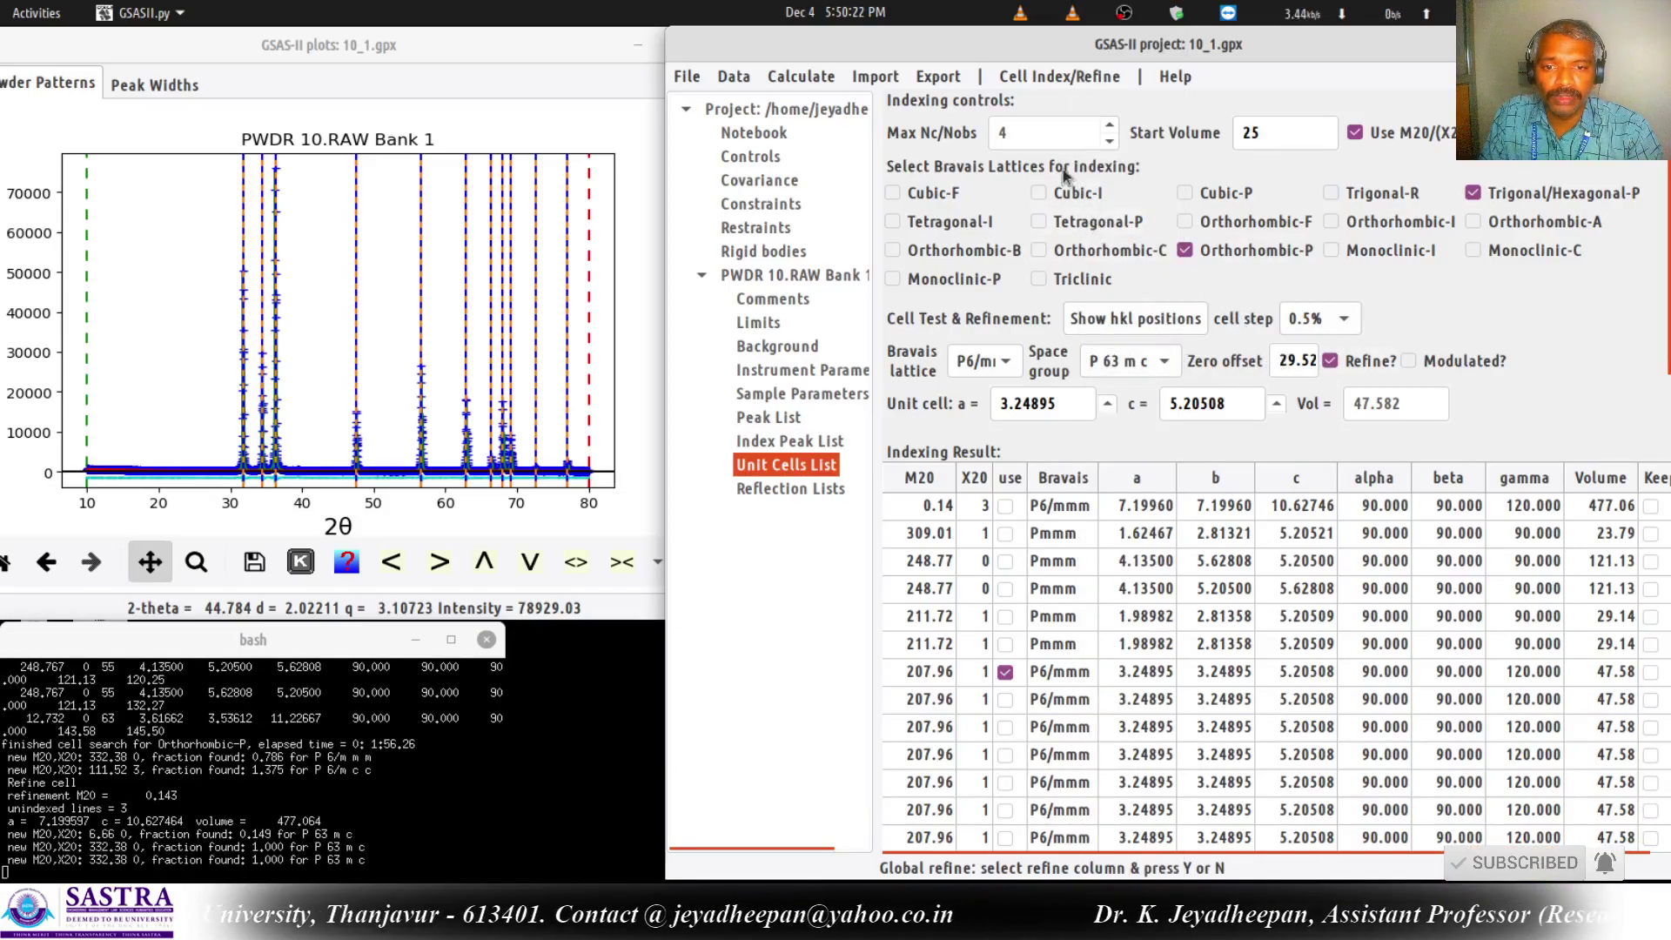
pyautogui.click(1018, 75)
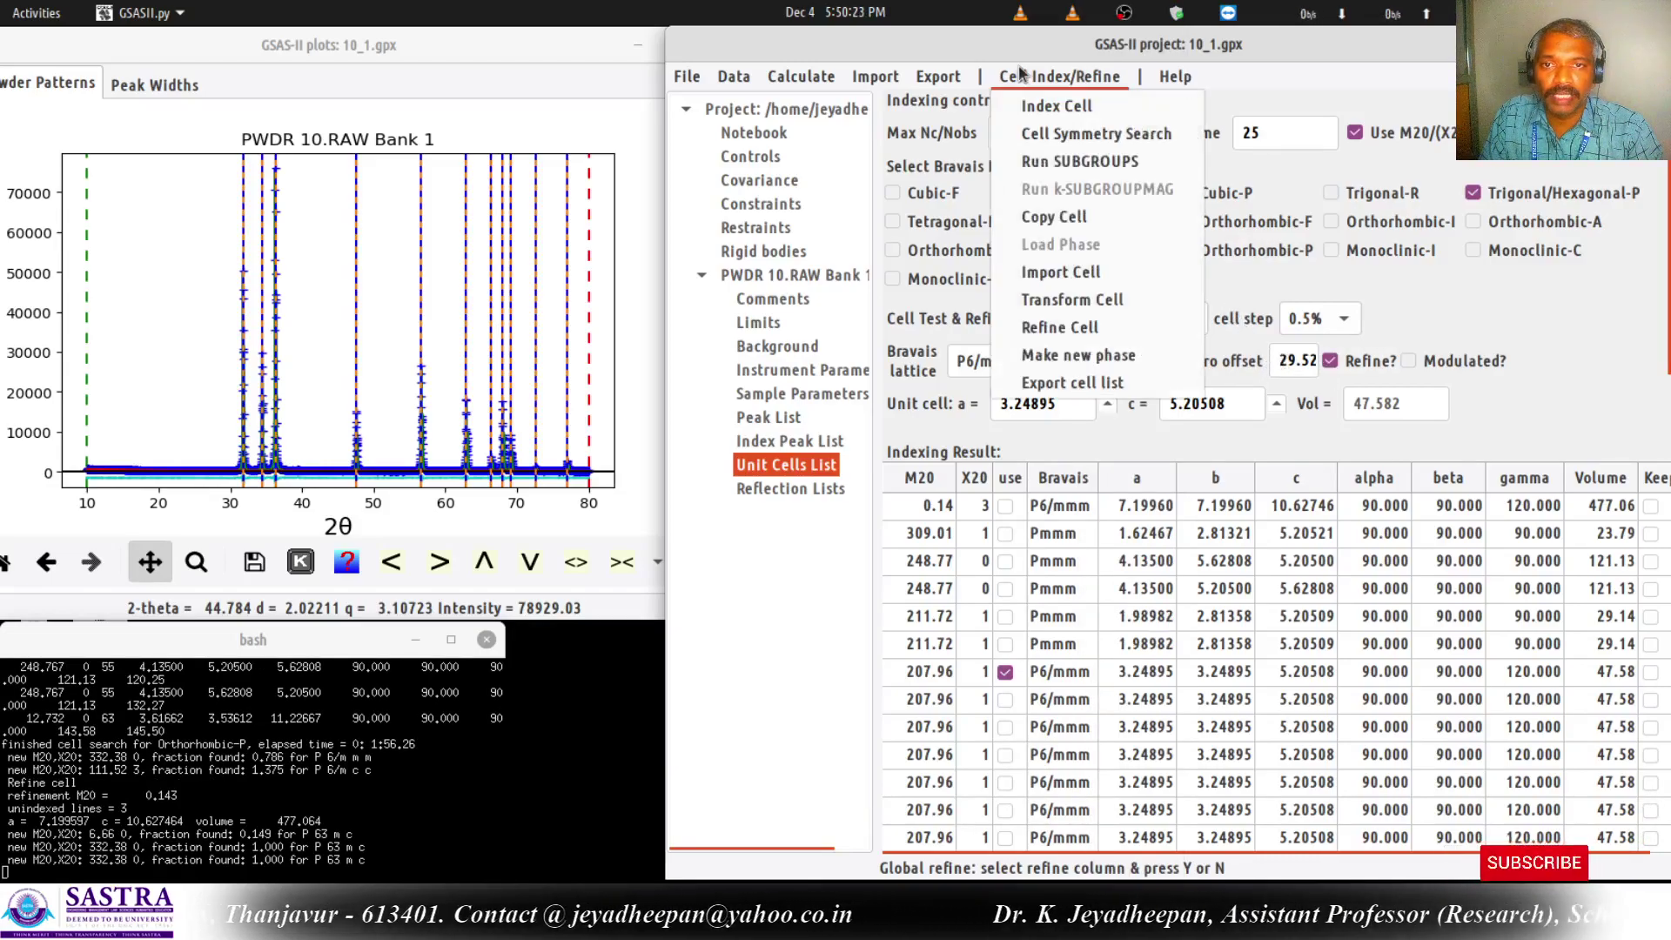
pyautogui.click(1066, 329)
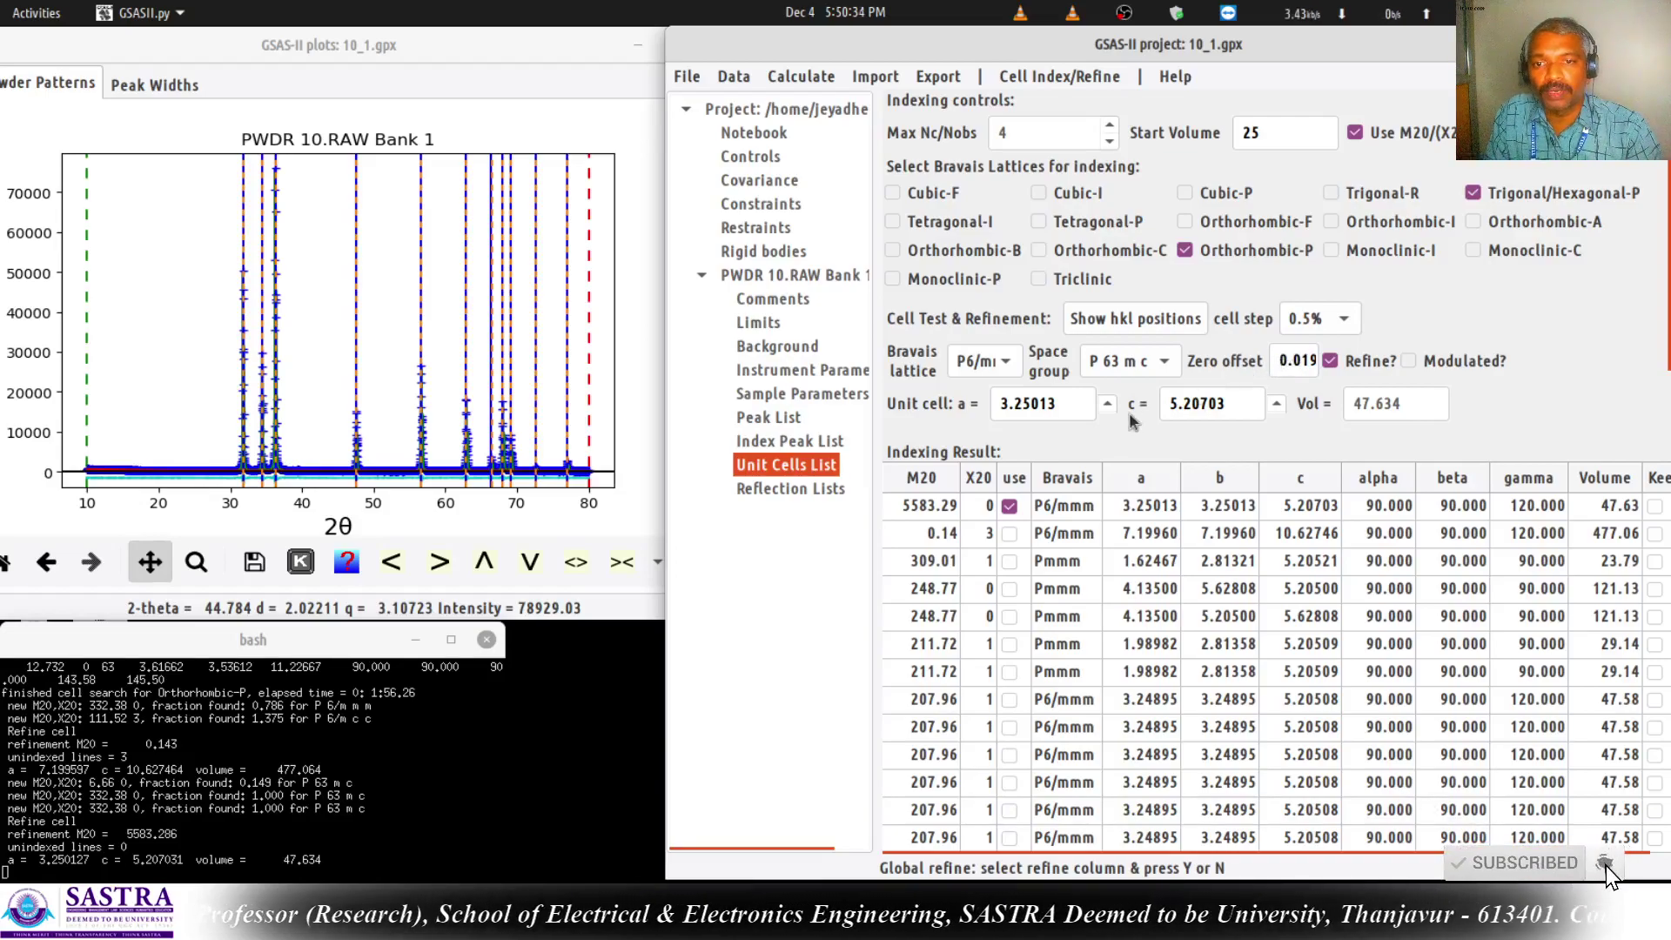
# Compare the plotted hkl positions of the M20 0.14 and M20 5583.29 cells, and inspect the refined cell's a and c values.
pyautogui.click(1008, 535)
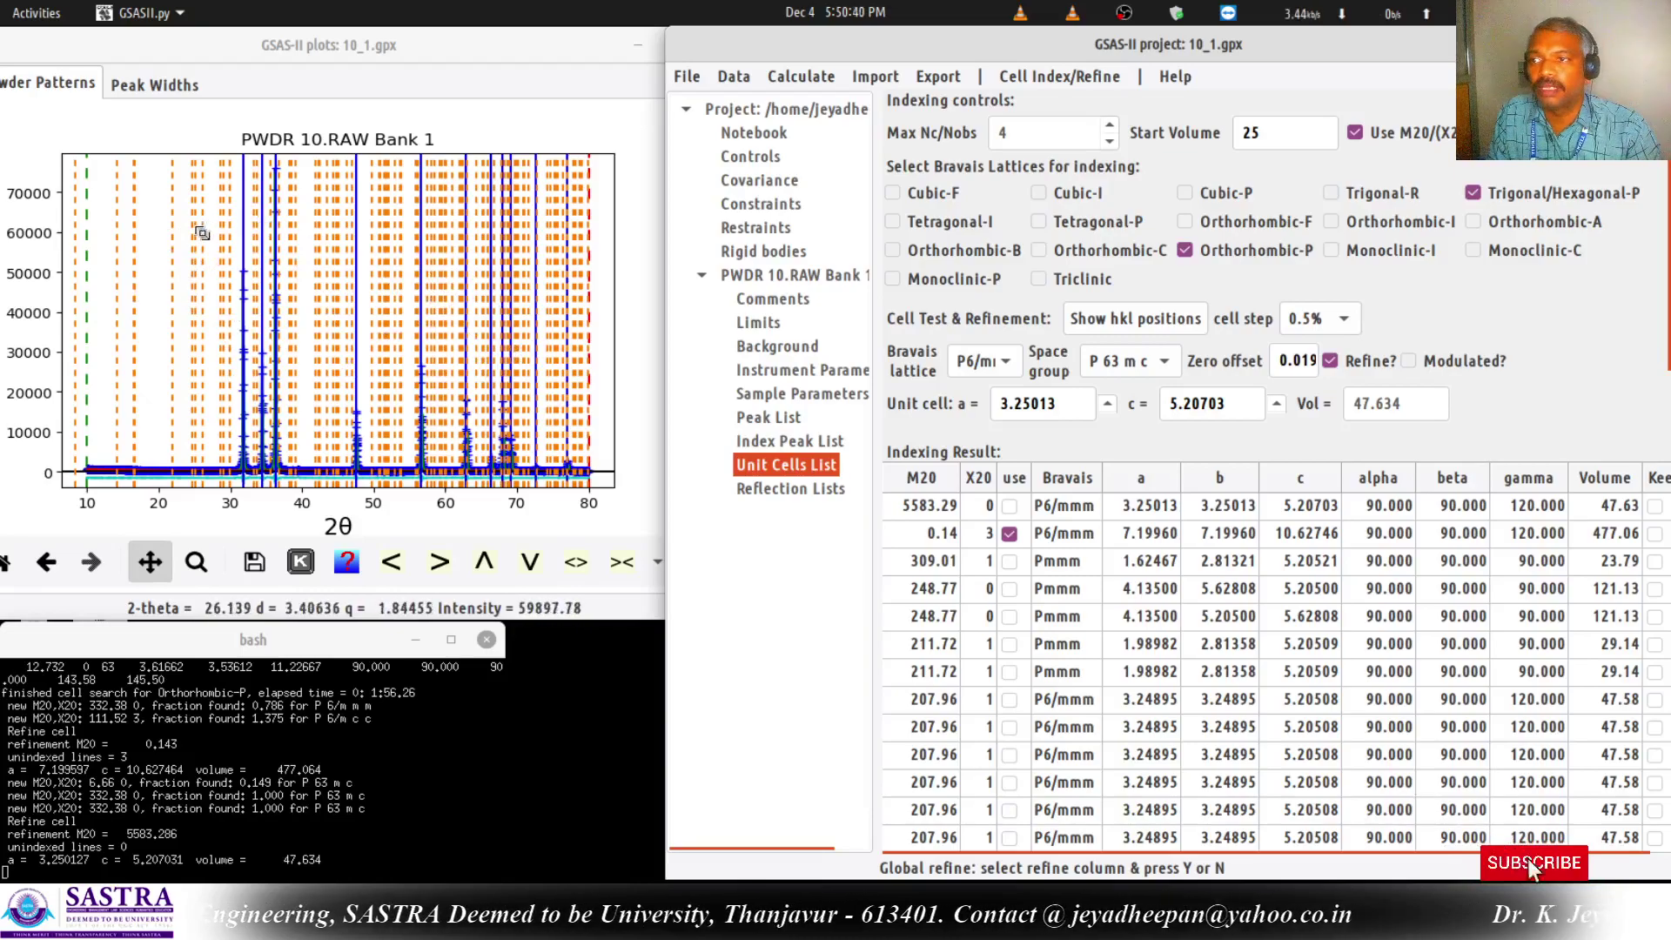
pyautogui.click(1008, 505)
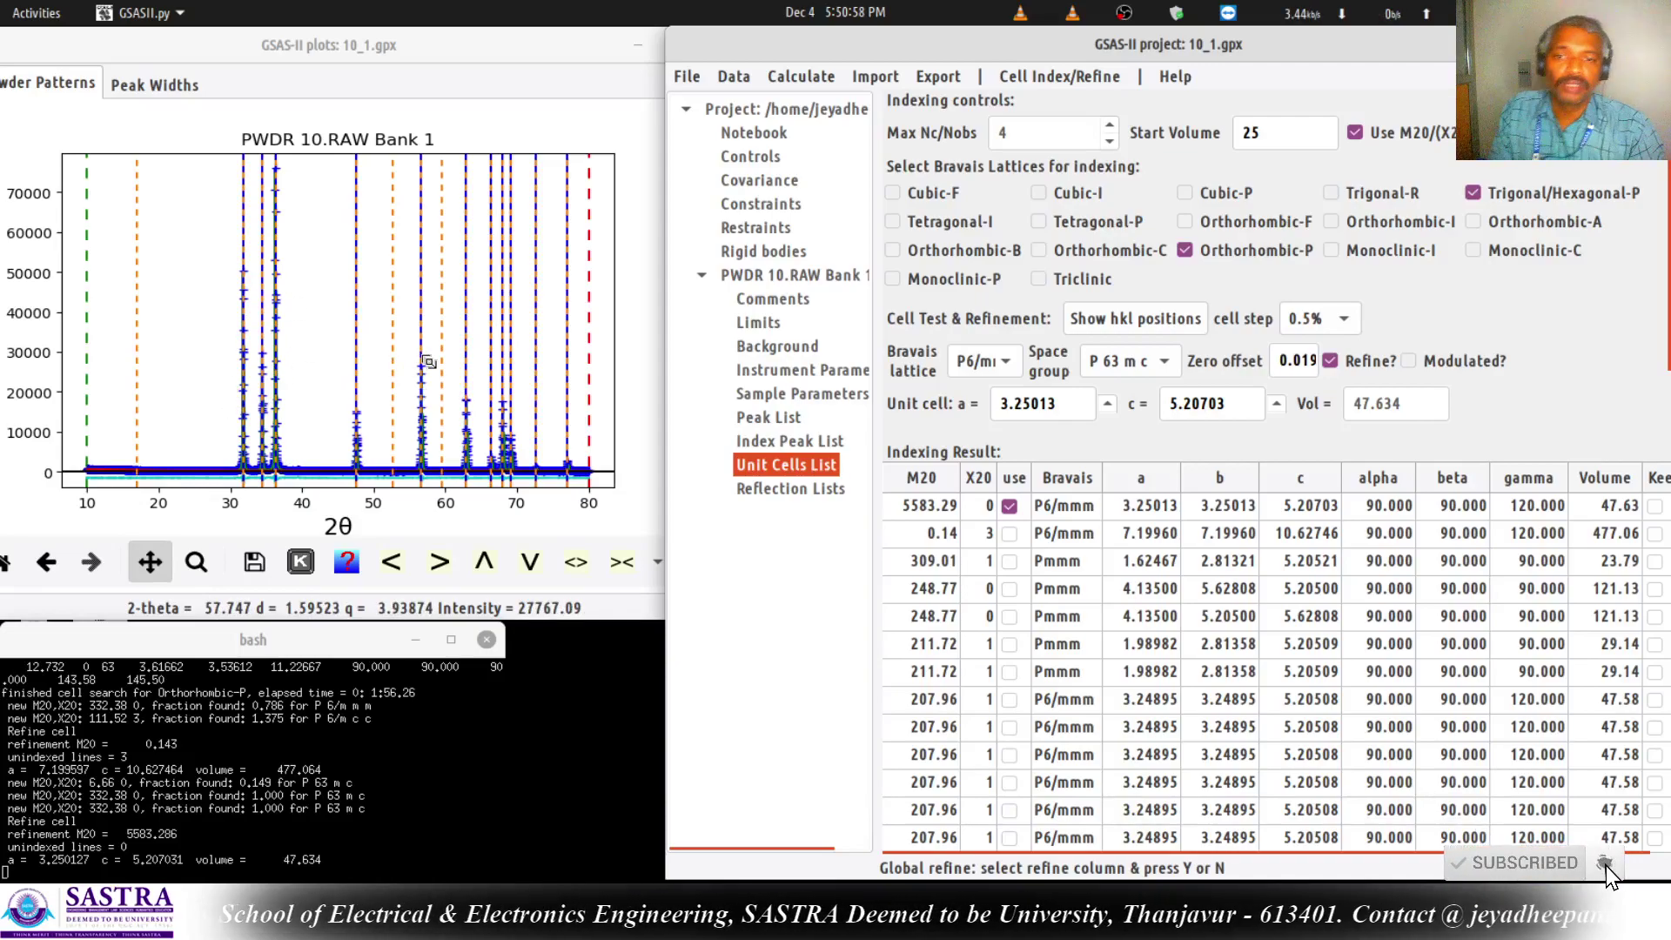
pyautogui.click(1061, 405)
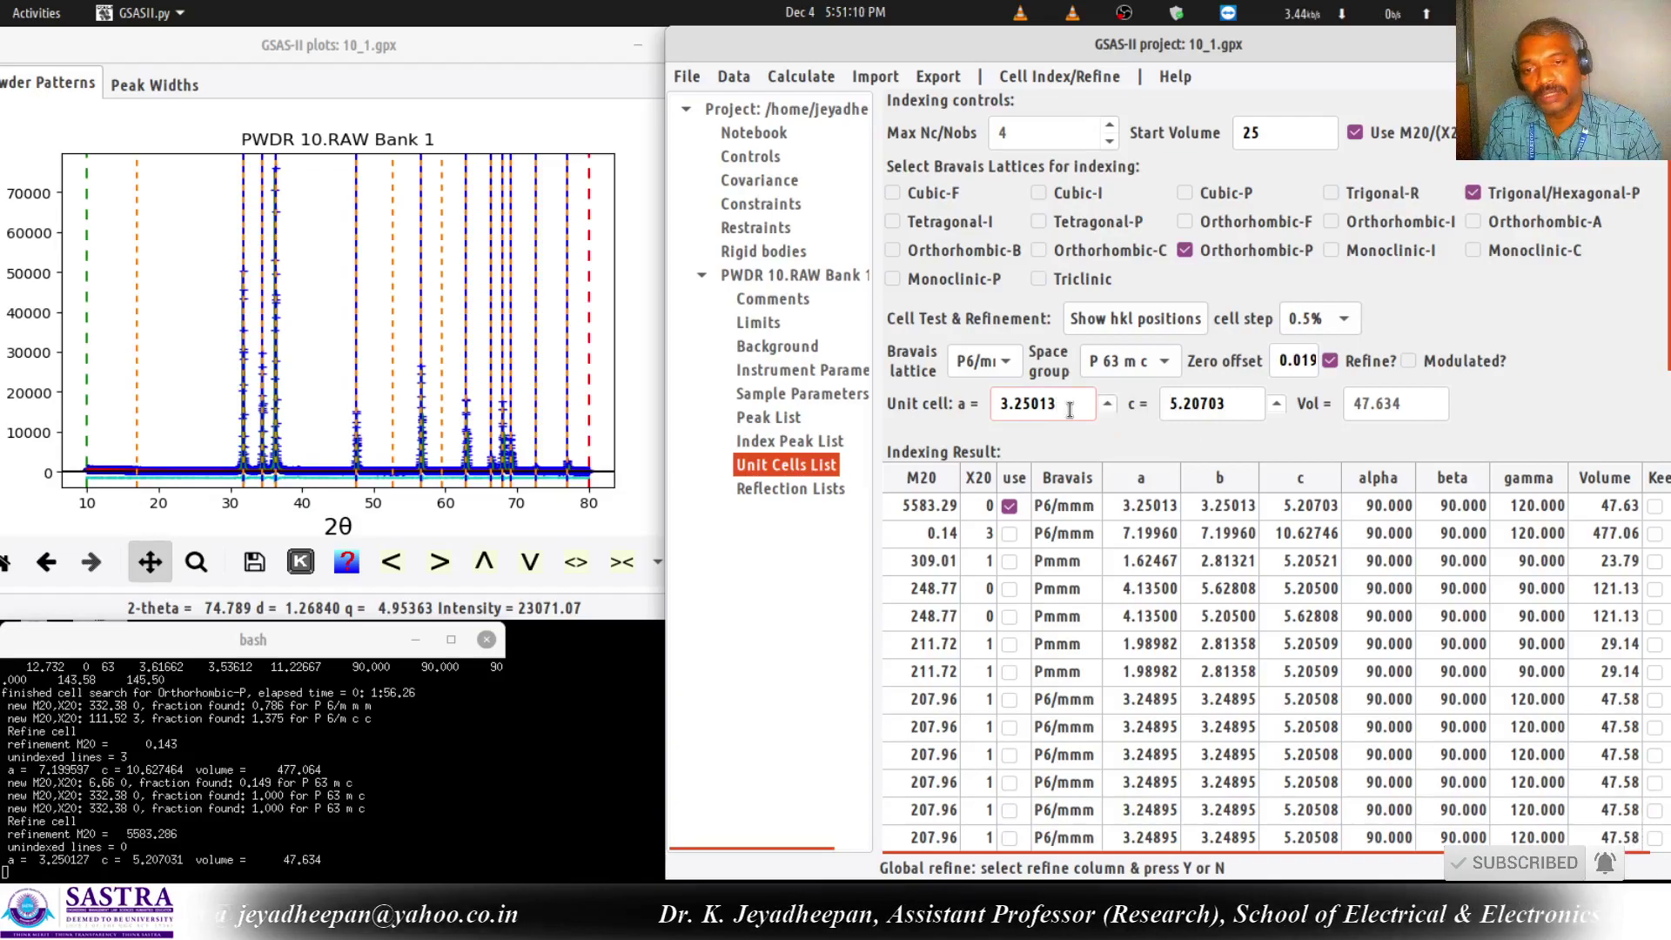
pyautogui.click(1229, 403)
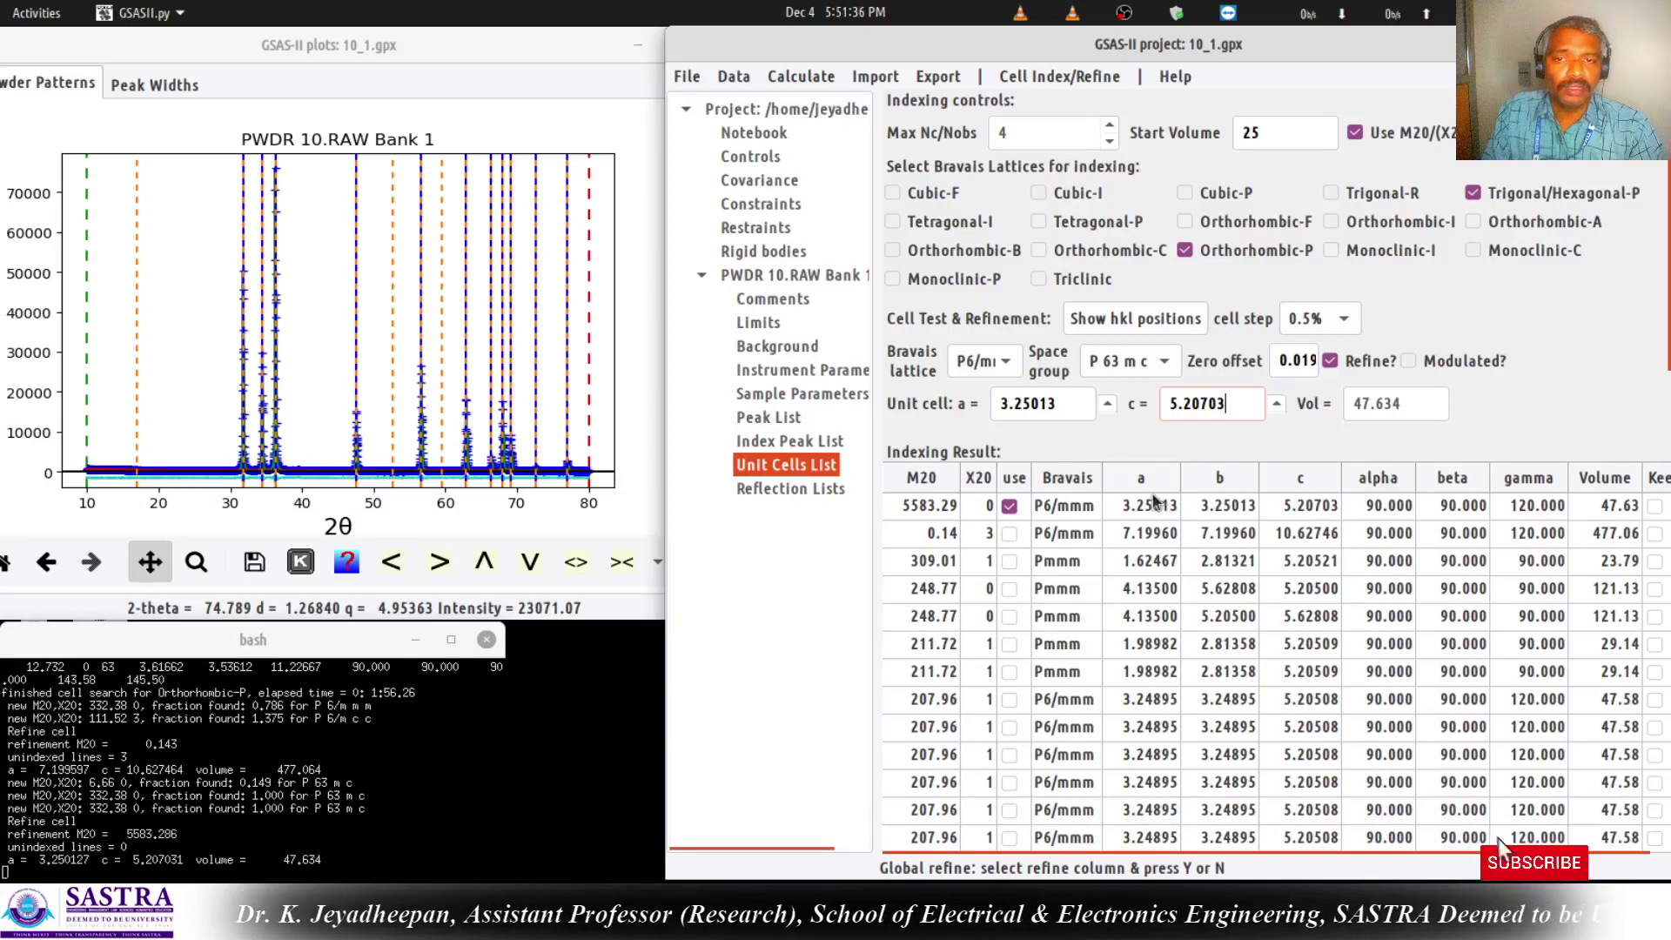
# Save the project and open the Index Peak List of the 10.RAW pattern.
pyautogui.click(686, 77)
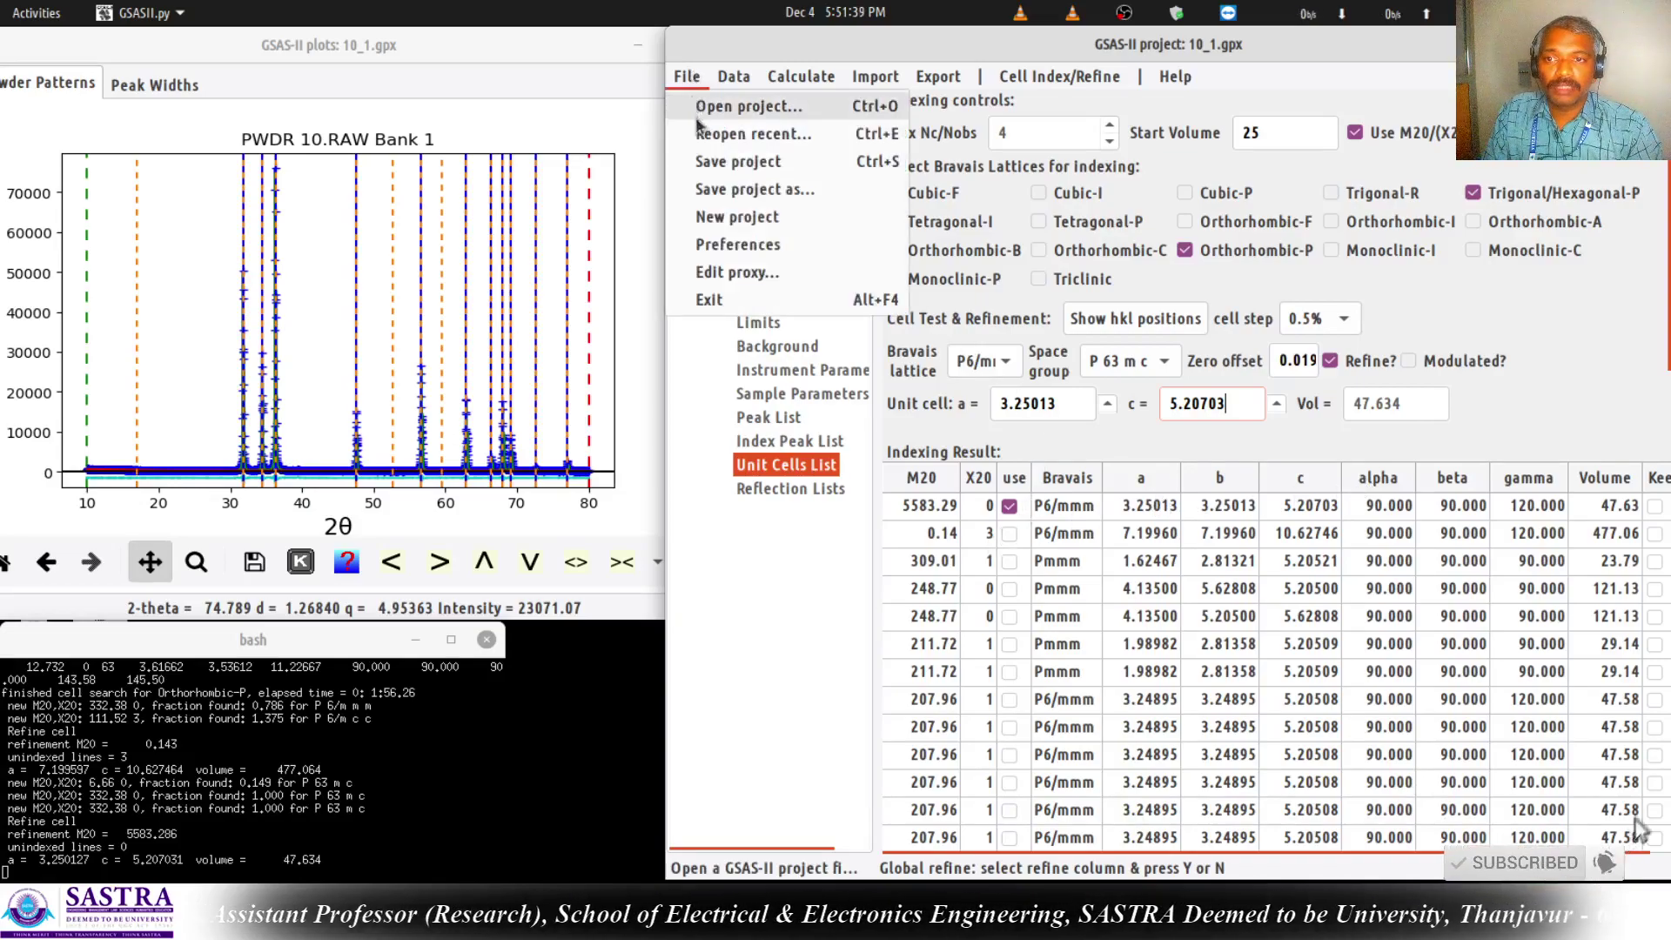
pyautogui.click(735, 164)
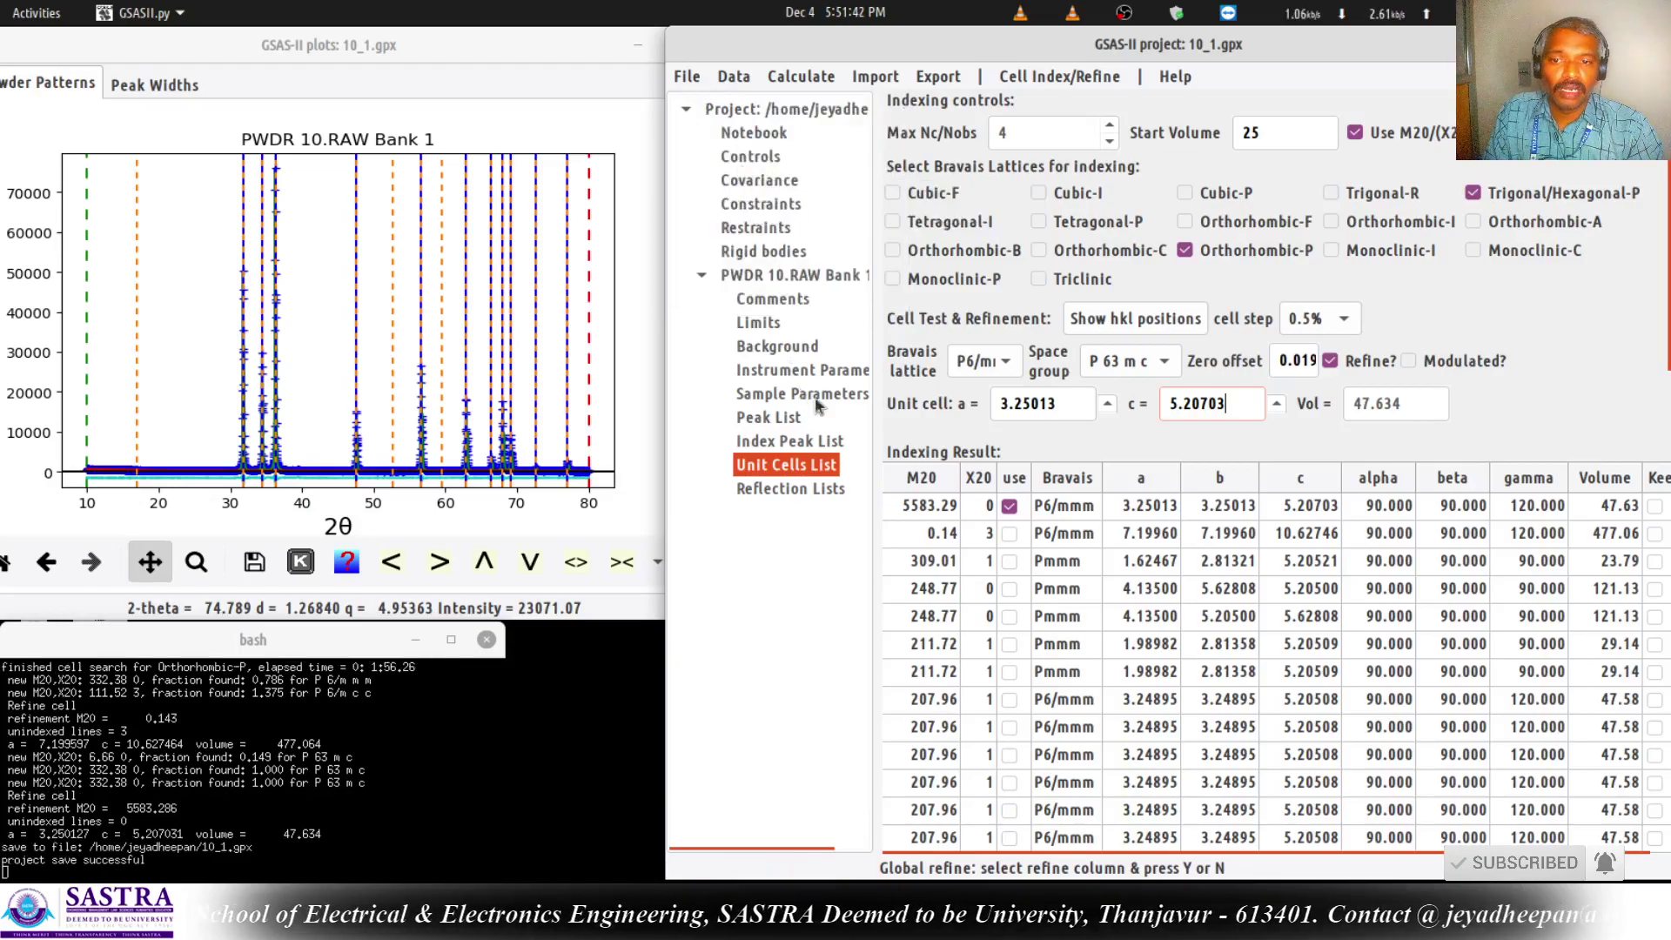
pyautogui.click(804, 443)
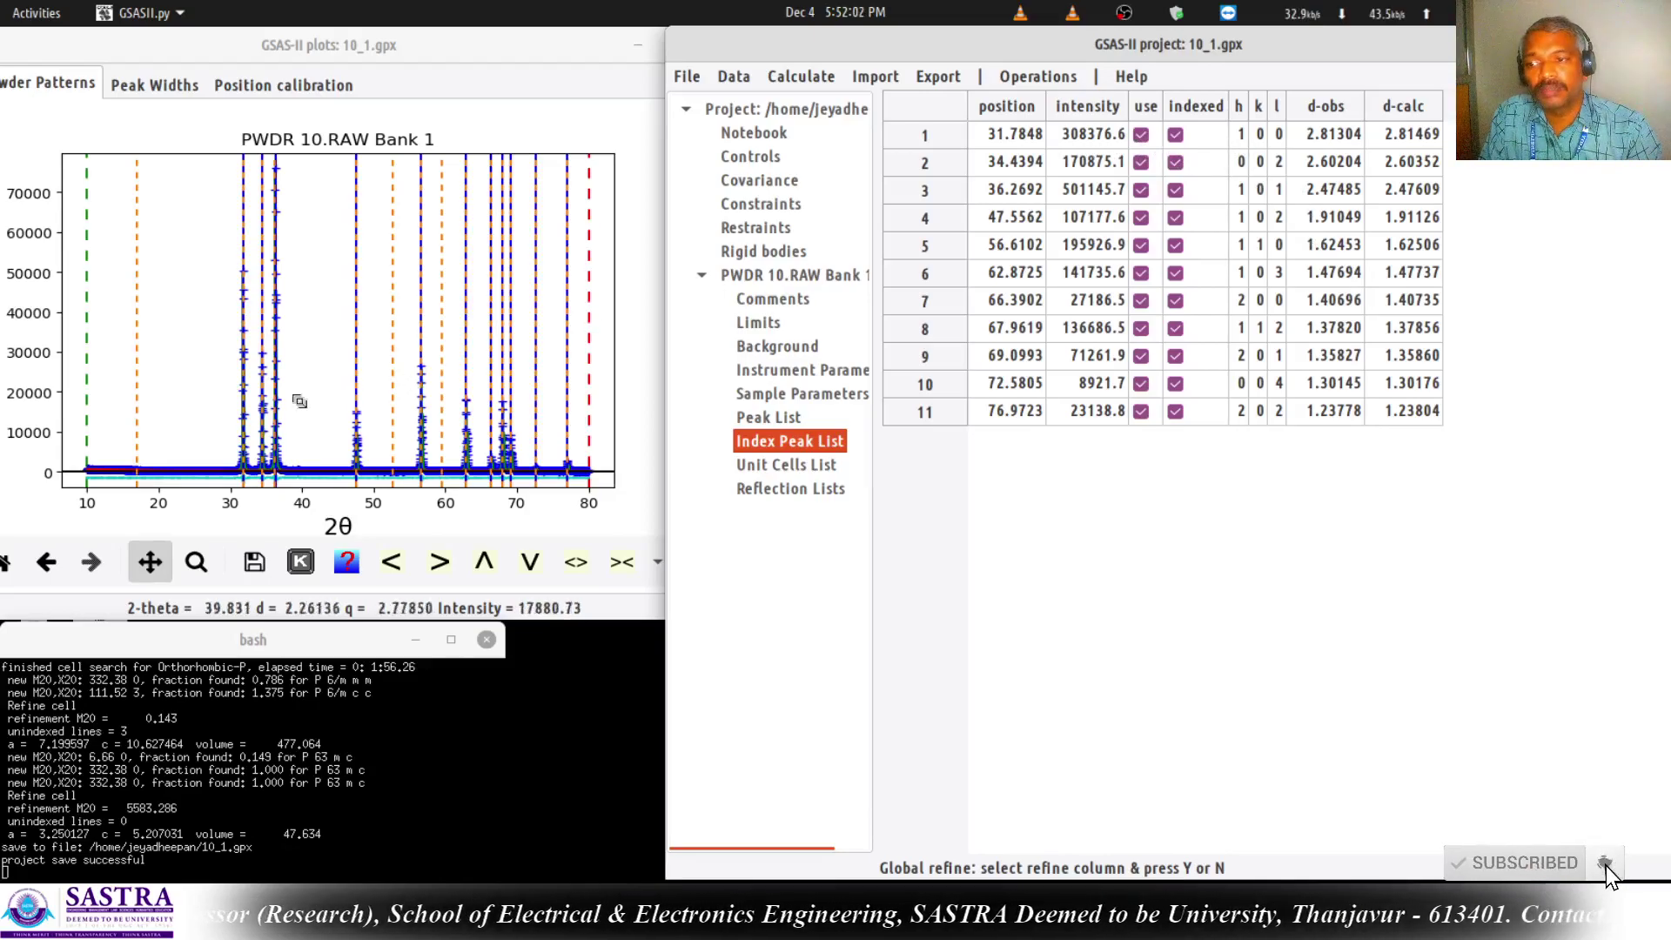
# Compare the indexed peaks' hkl values and positions with the peaks and hkl lines in the powder pattern plot.
pyautogui.click(240, 319)
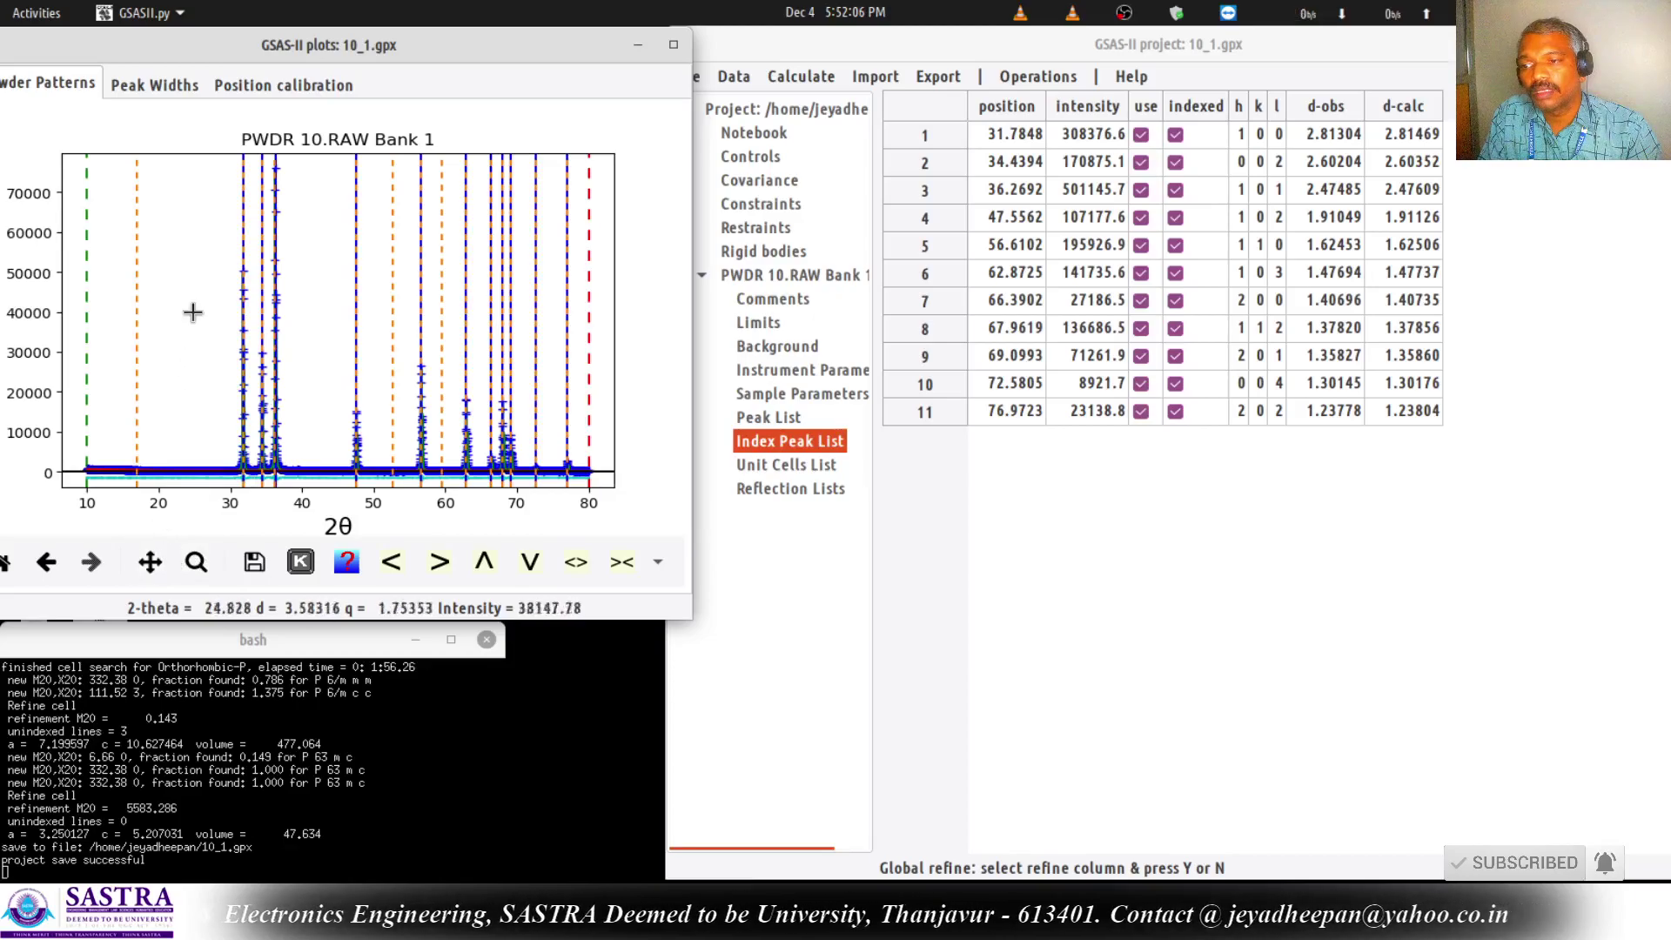
pyautogui.moveTo(241, 261)
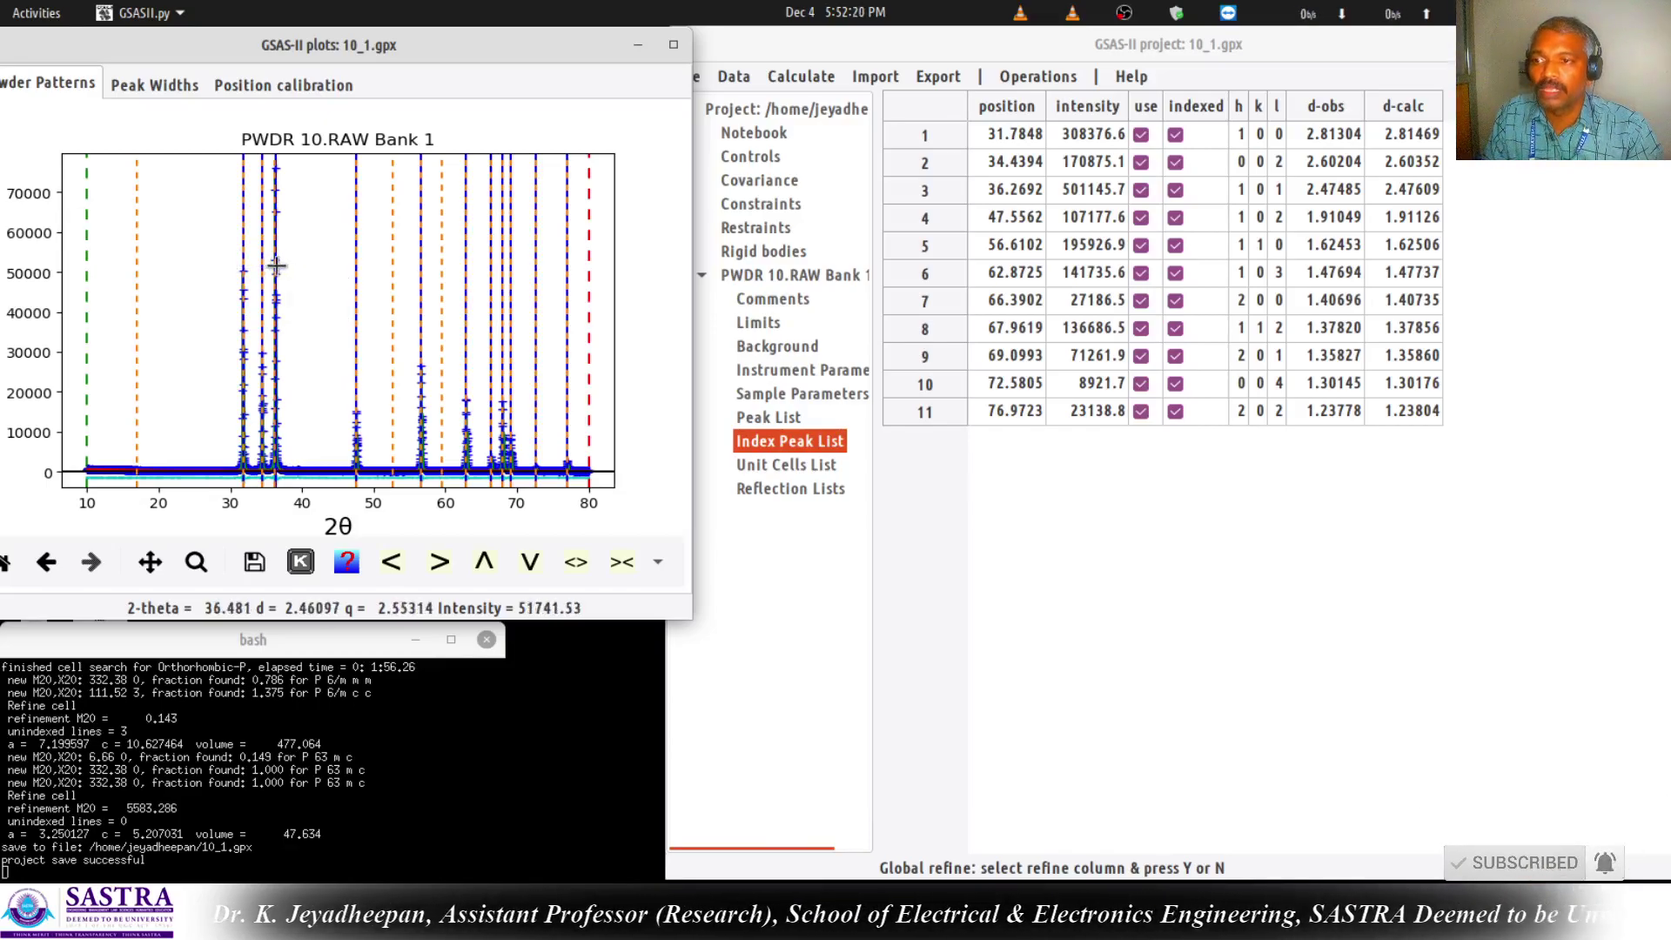
pyautogui.moveTo(357, 271)
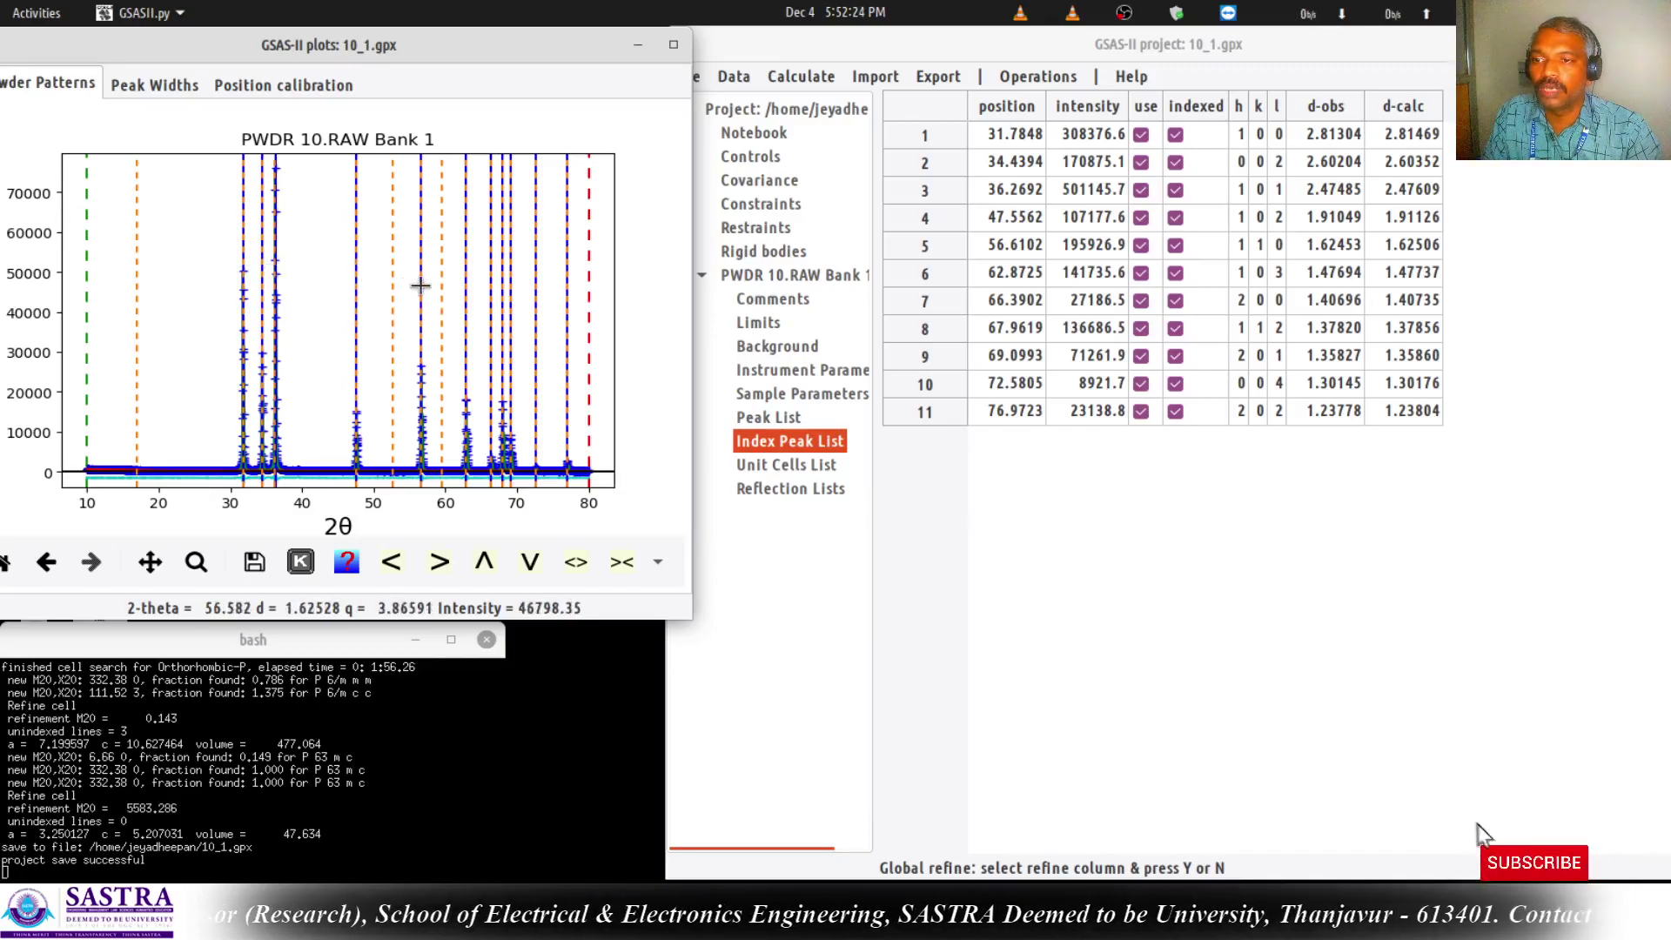
pyautogui.moveTo(420, 285)
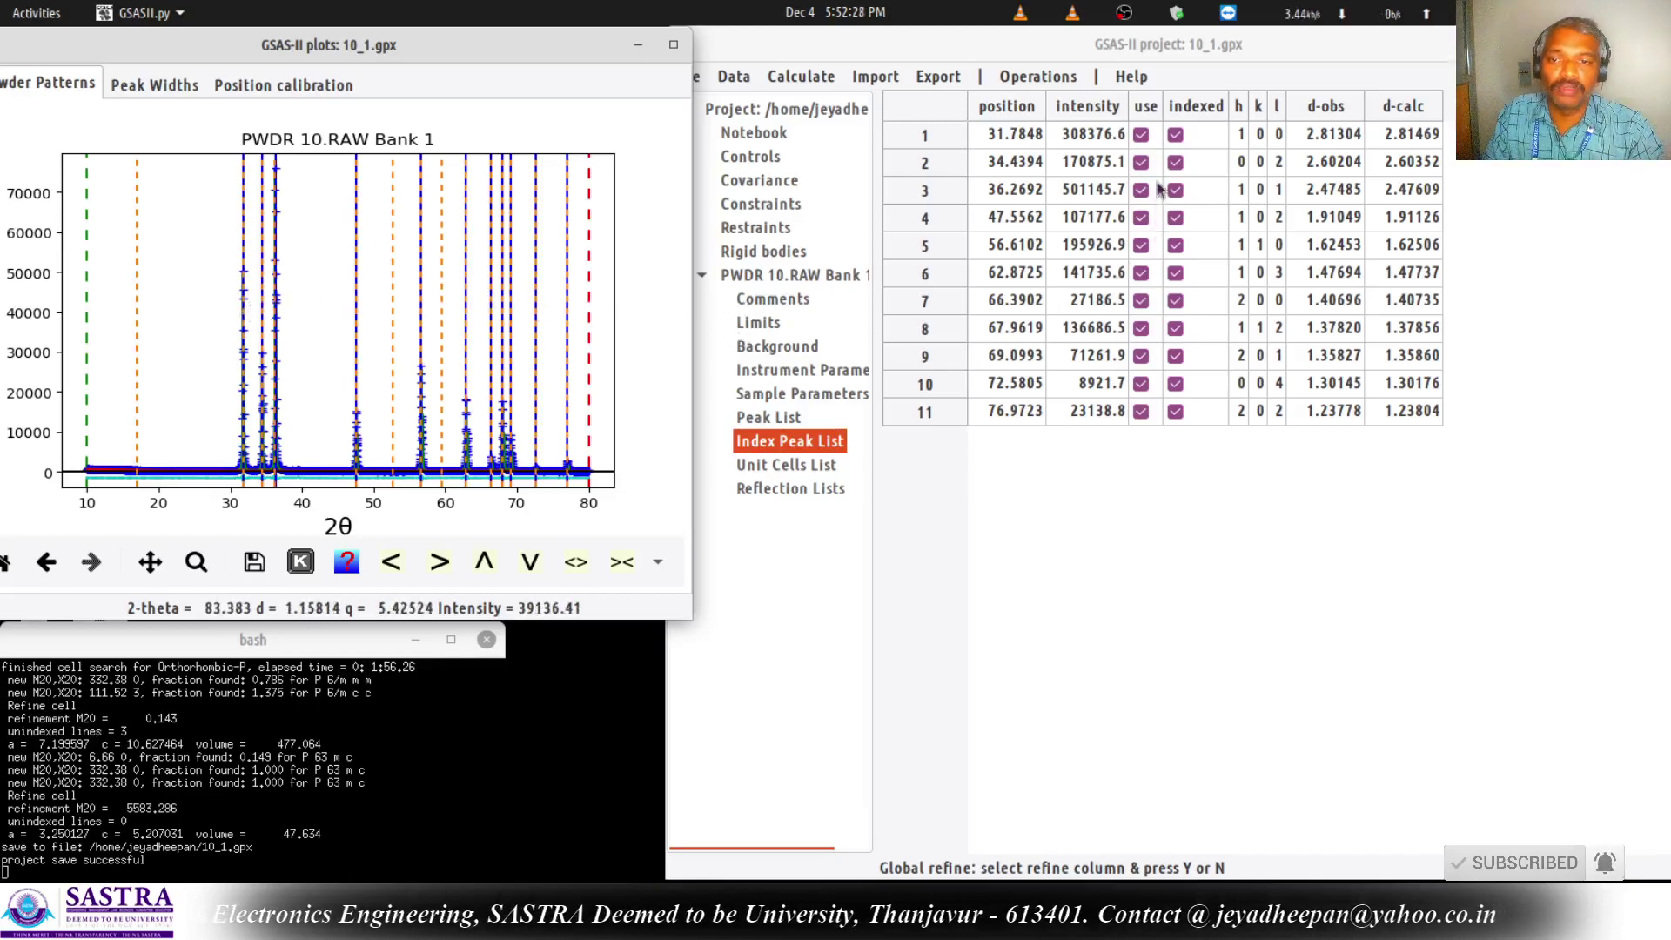
pyautogui.click(859, 13)
pyautogui.click(923, 14)
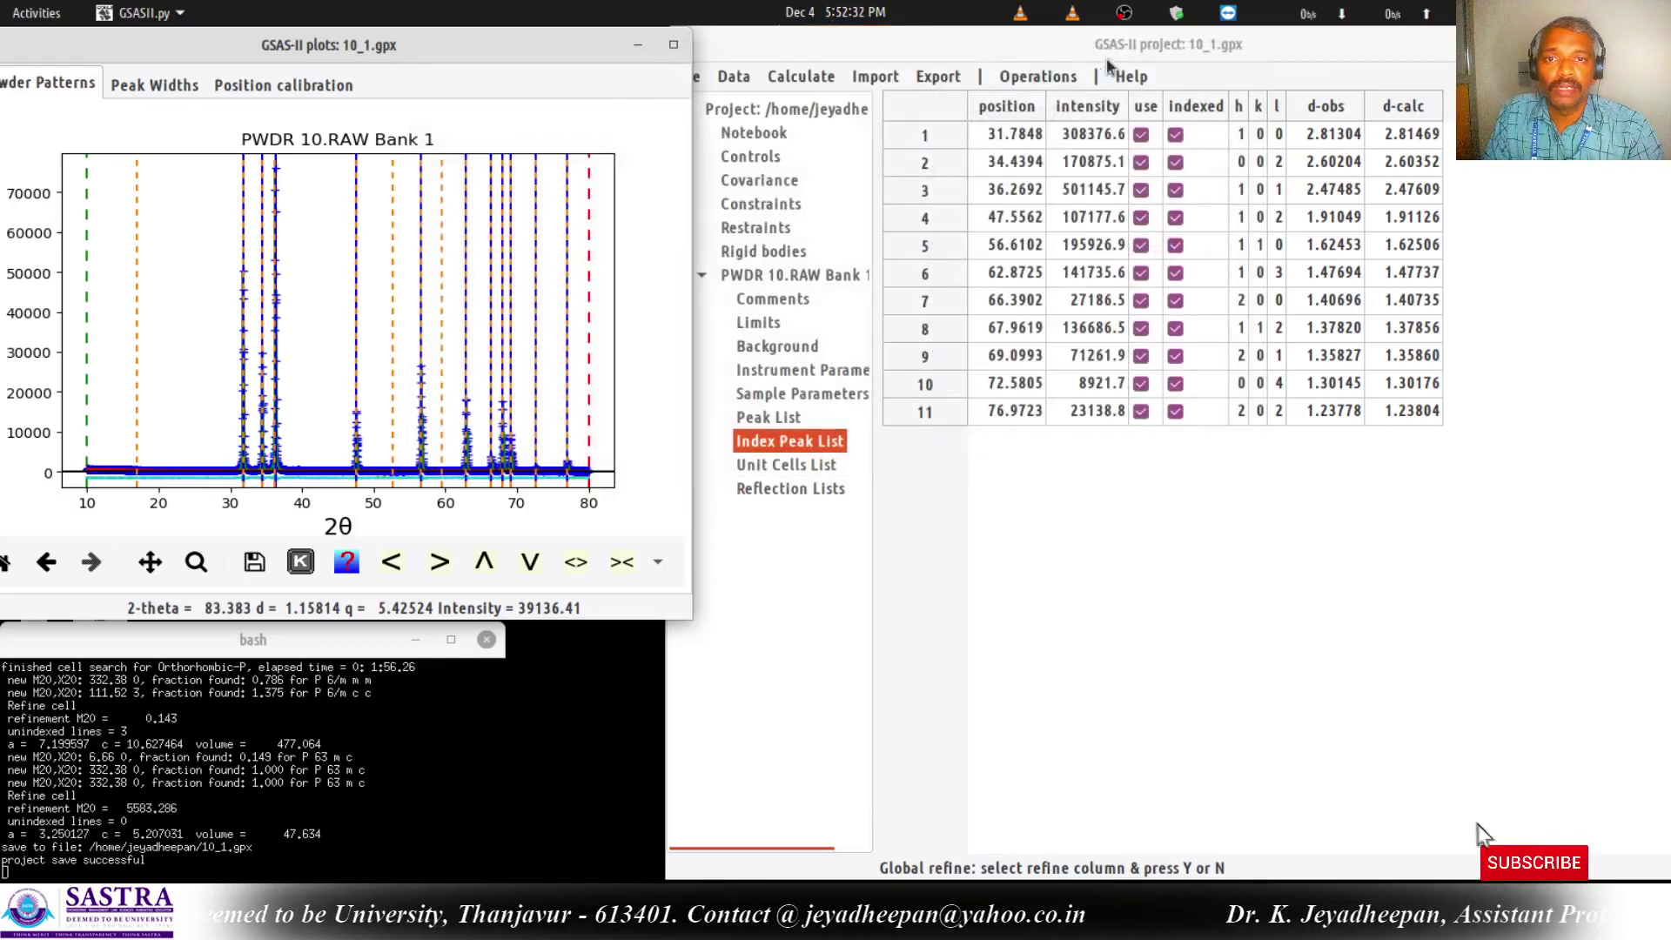
# Export all peak lists from the project to a text file named 10_1.txt in the home folder.
pyautogui.click(1153, 48)
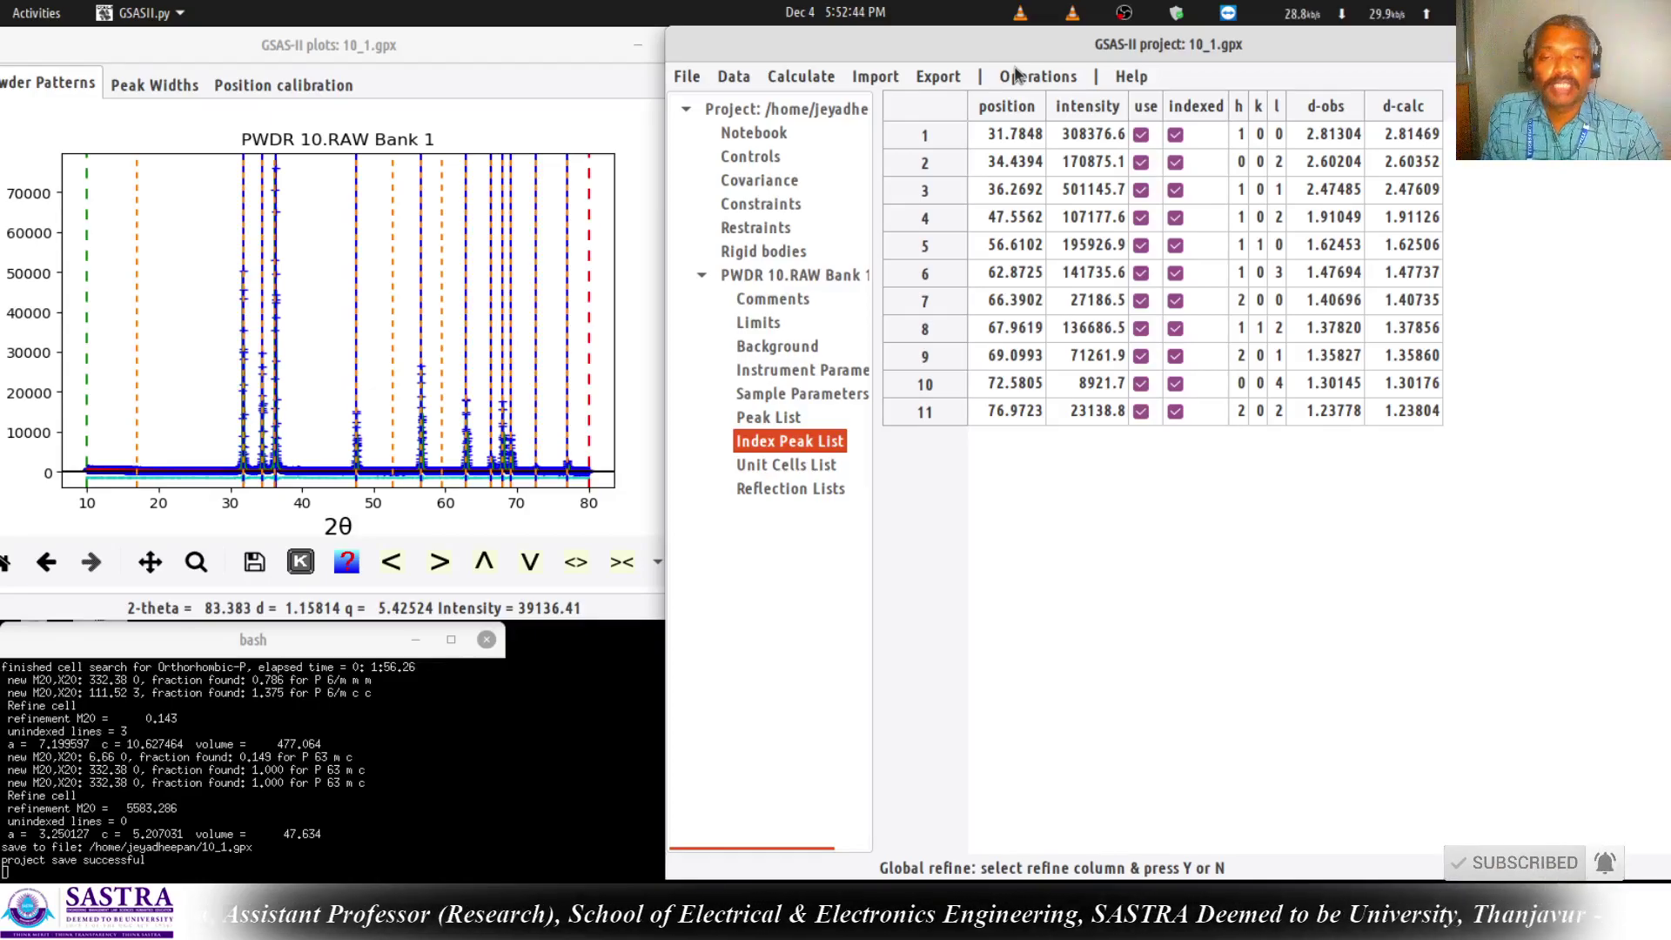
pyautogui.click(953, 80)
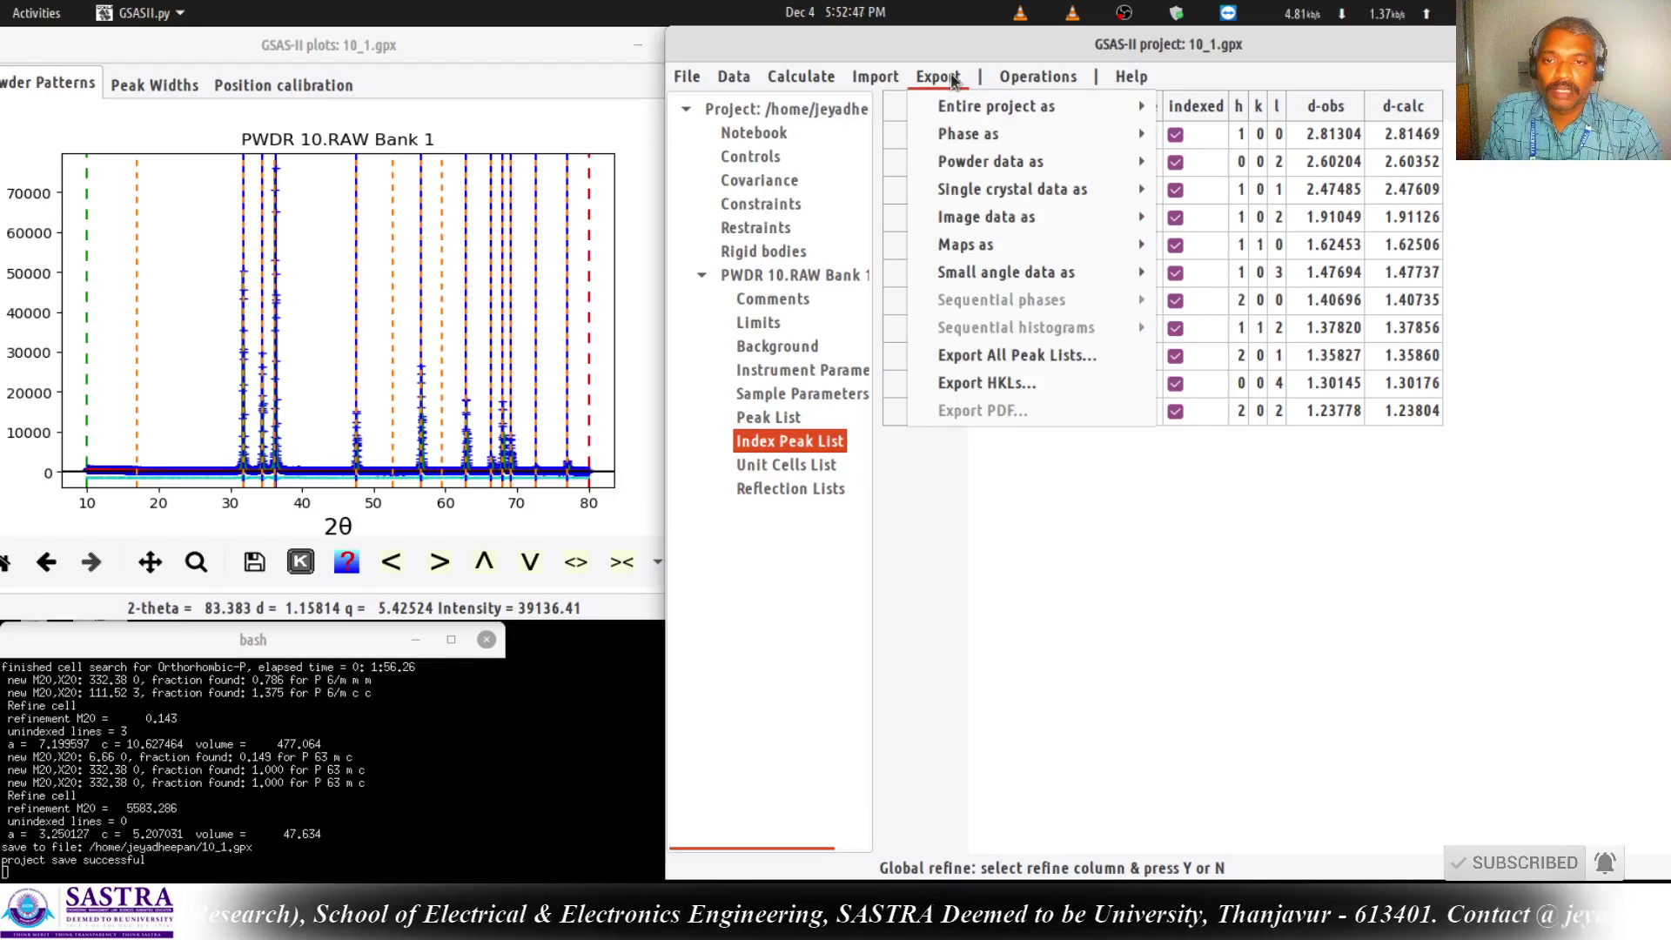
pyautogui.click(999, 357)
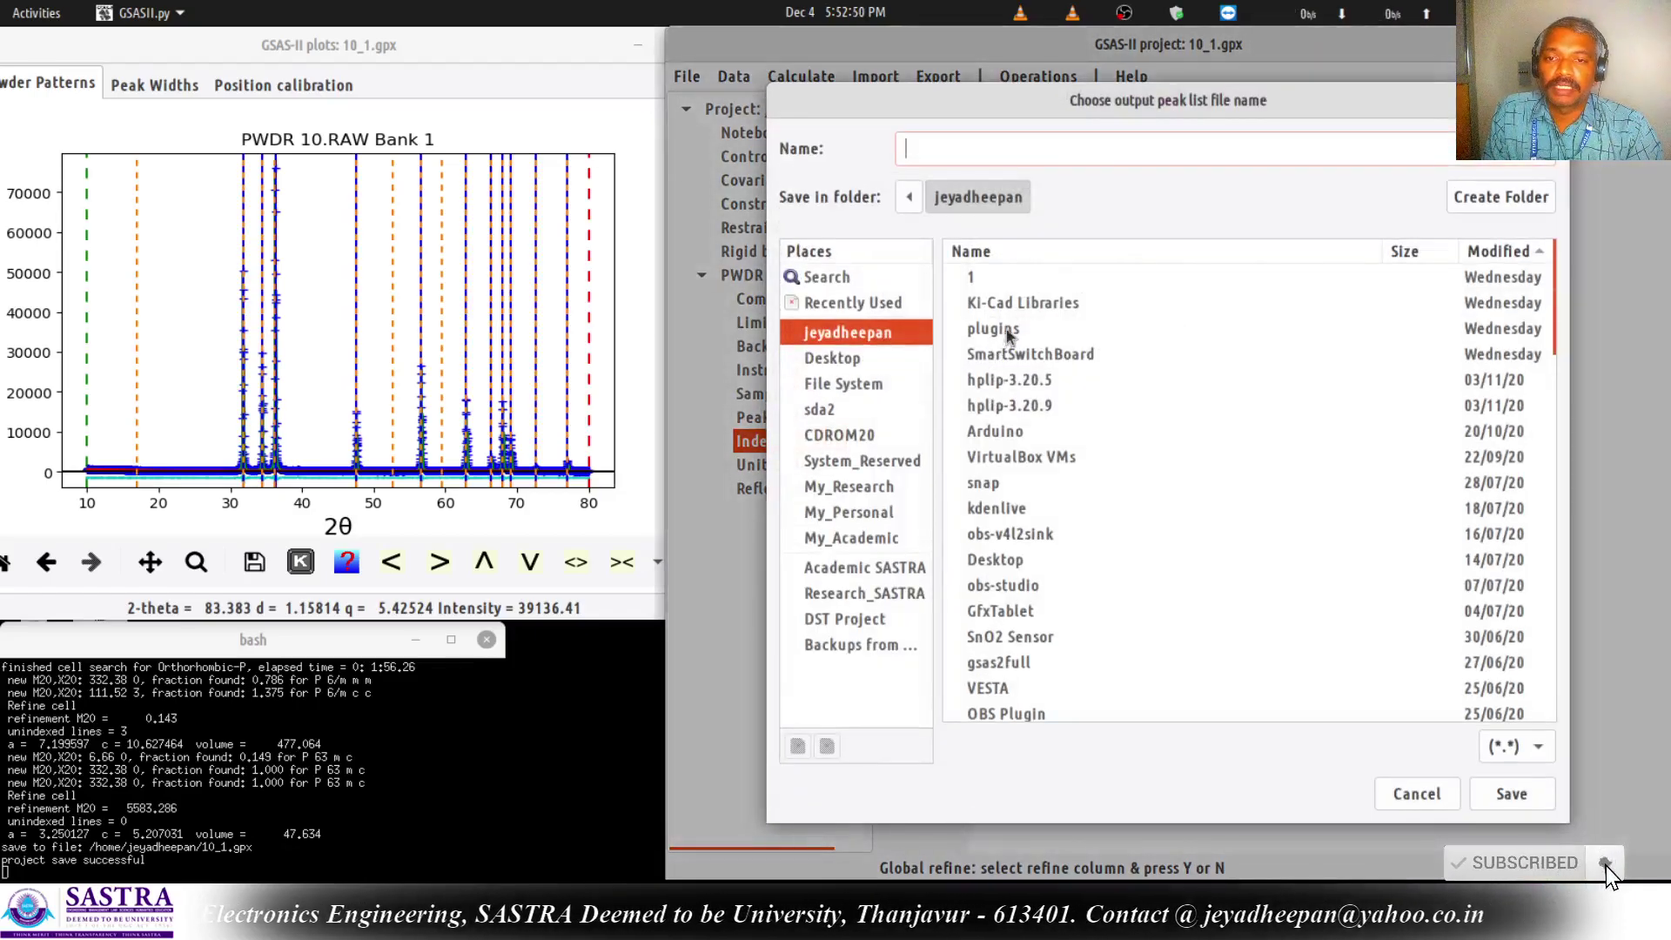
pyautogui.write('10')
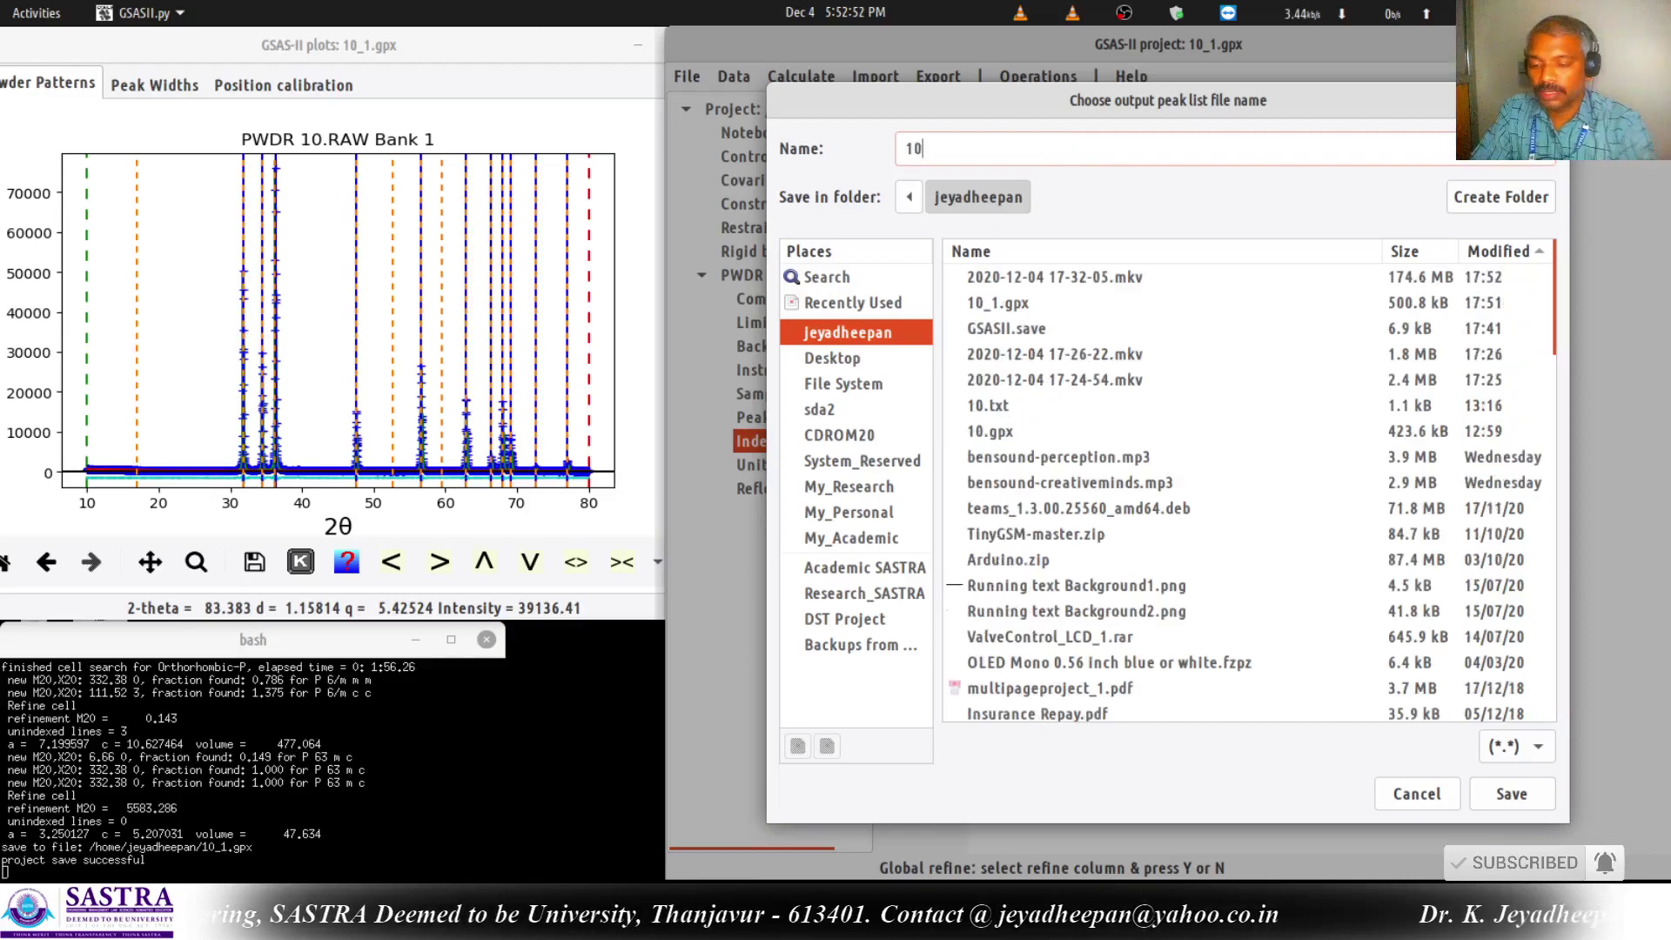
pyautogui.write('_`1')
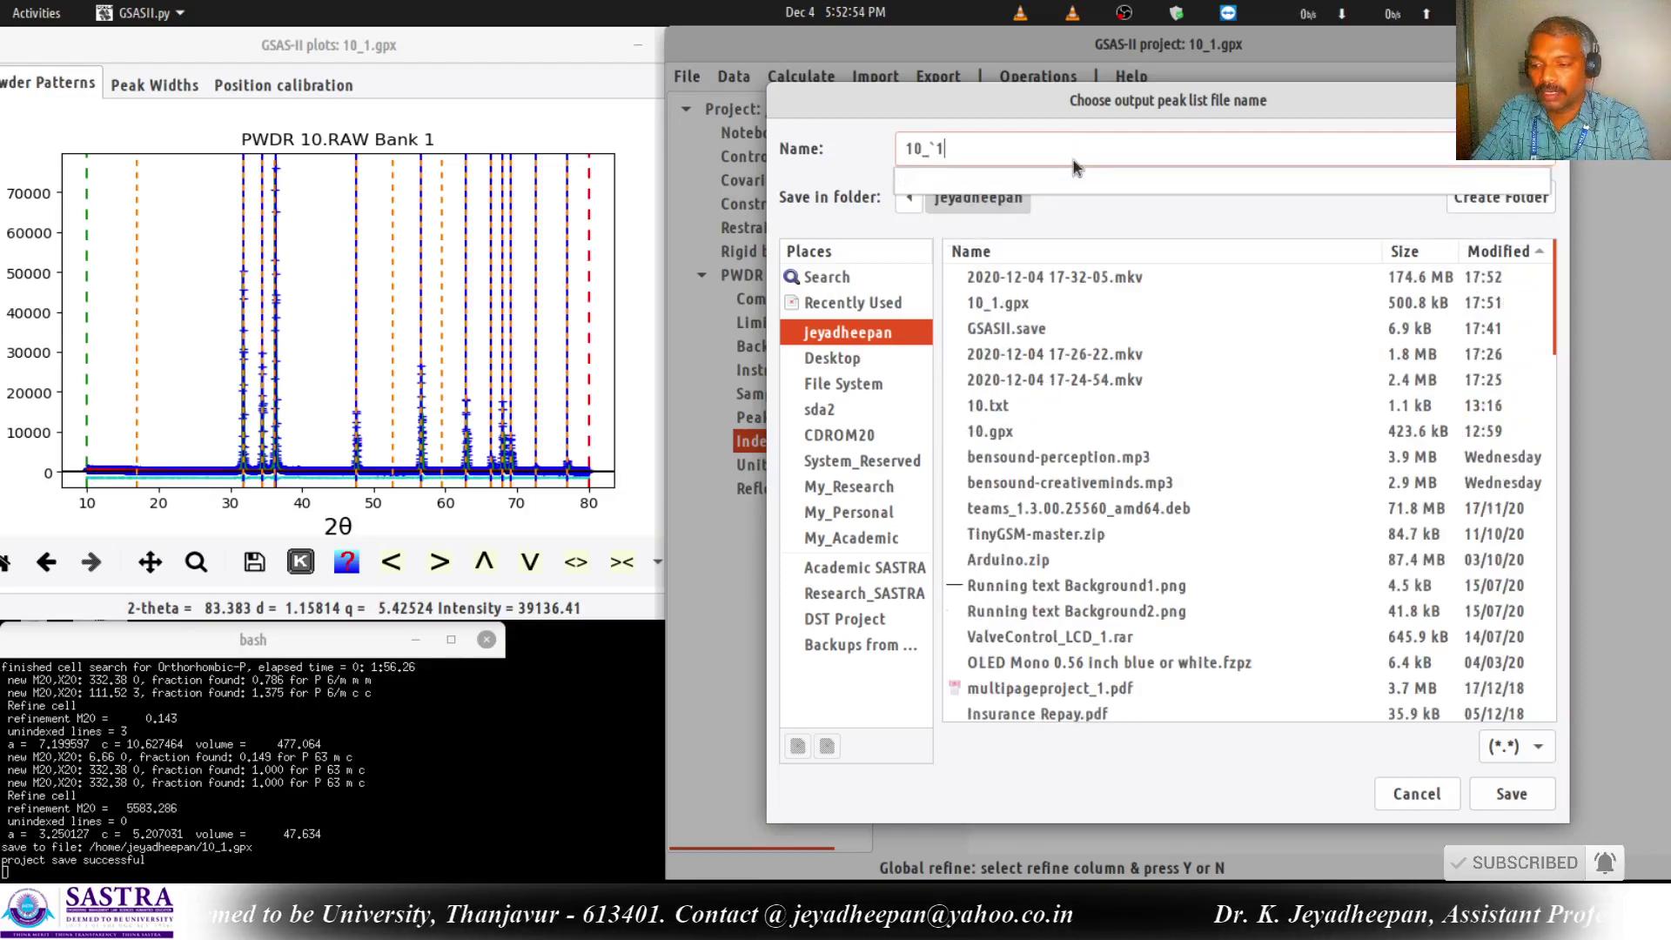
pyautogui.press('BackSpace')
pyautogui.press('BackSpace')
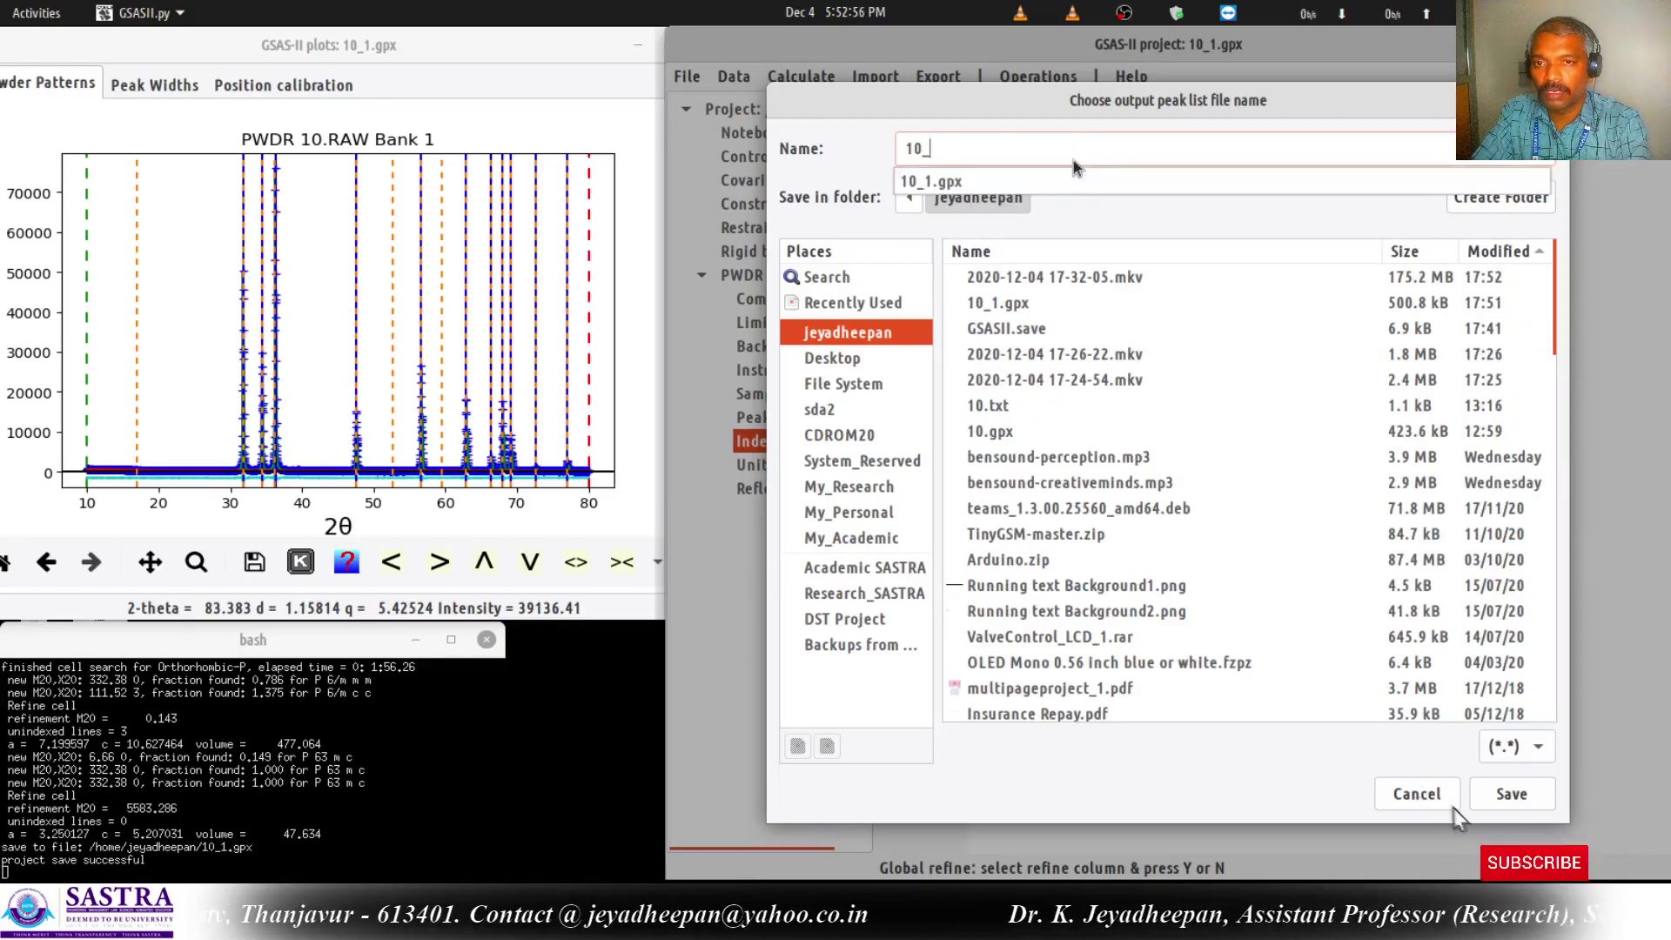
pyautogui.write('1.txt')
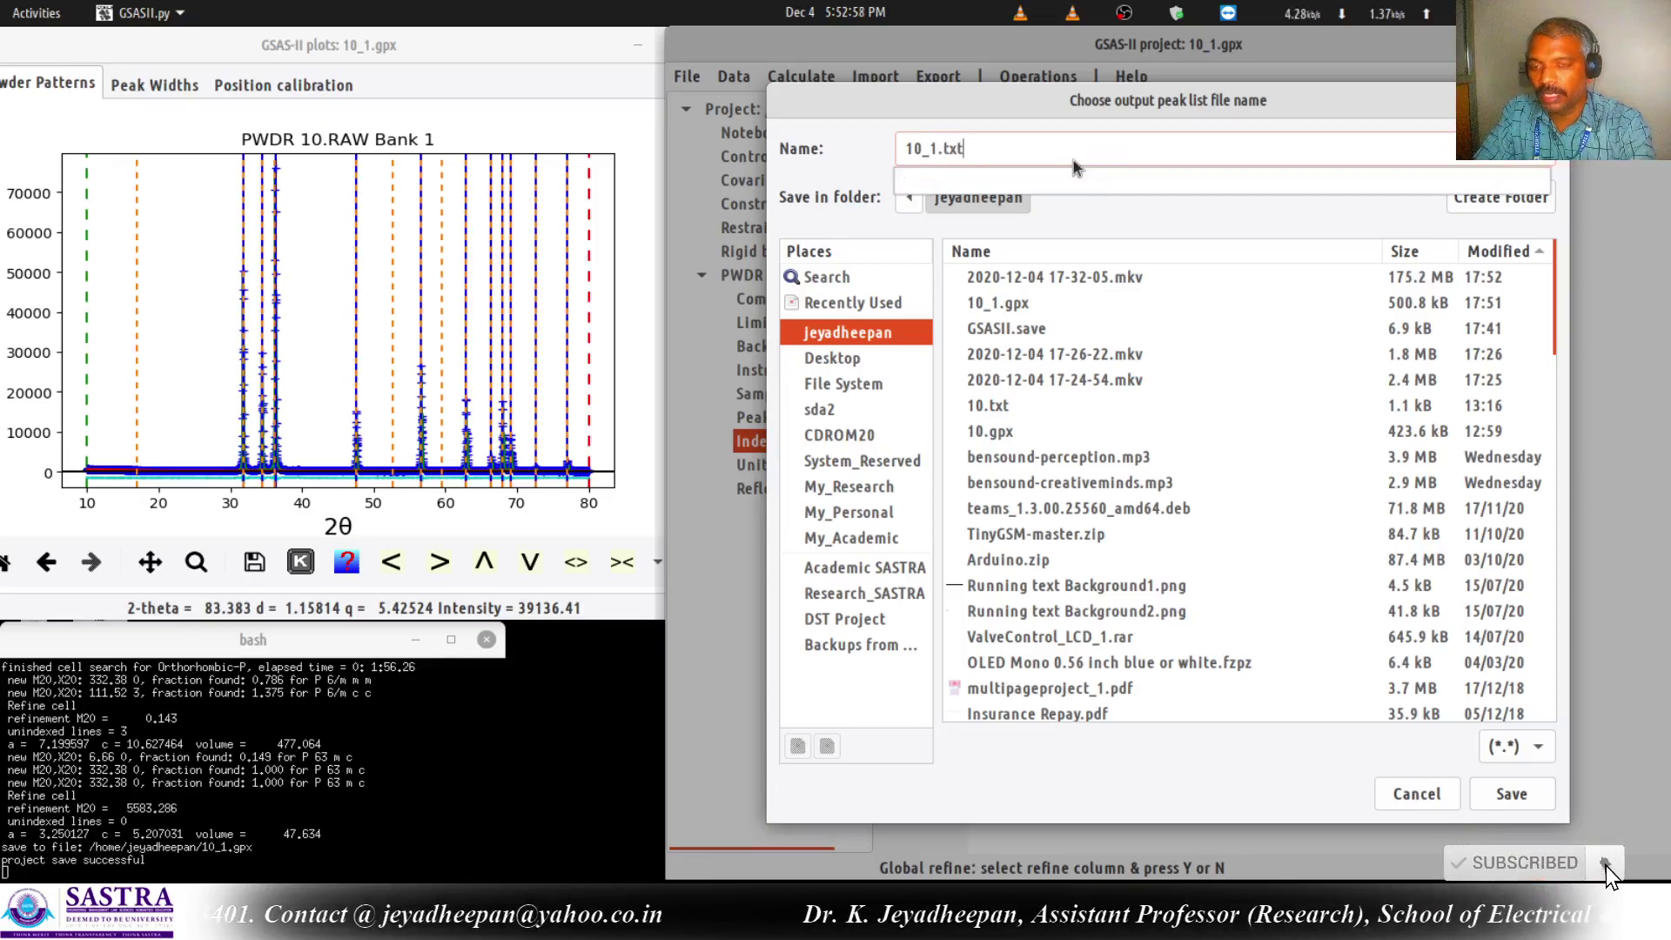
pyautogui.click(1518, 796)
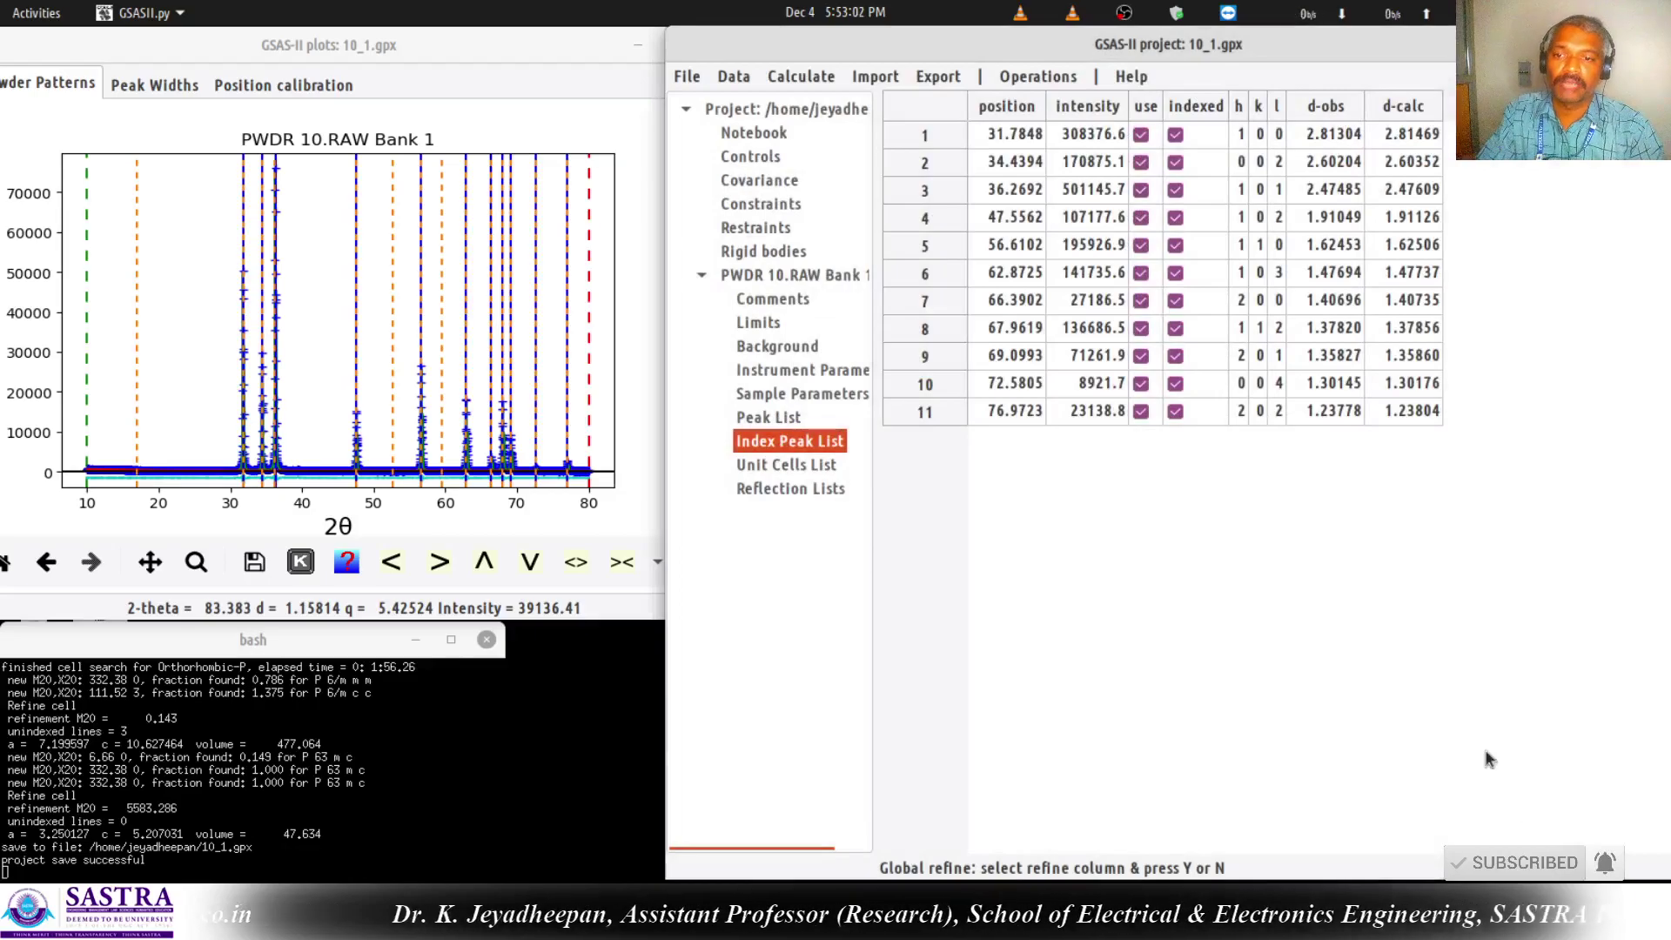
# Display the Unit Cells List, switch to Firefox and find and open the American Mineralogist Crystal Structure Database by searching for "AMCSD database".
pyautogui.click(801, 467)
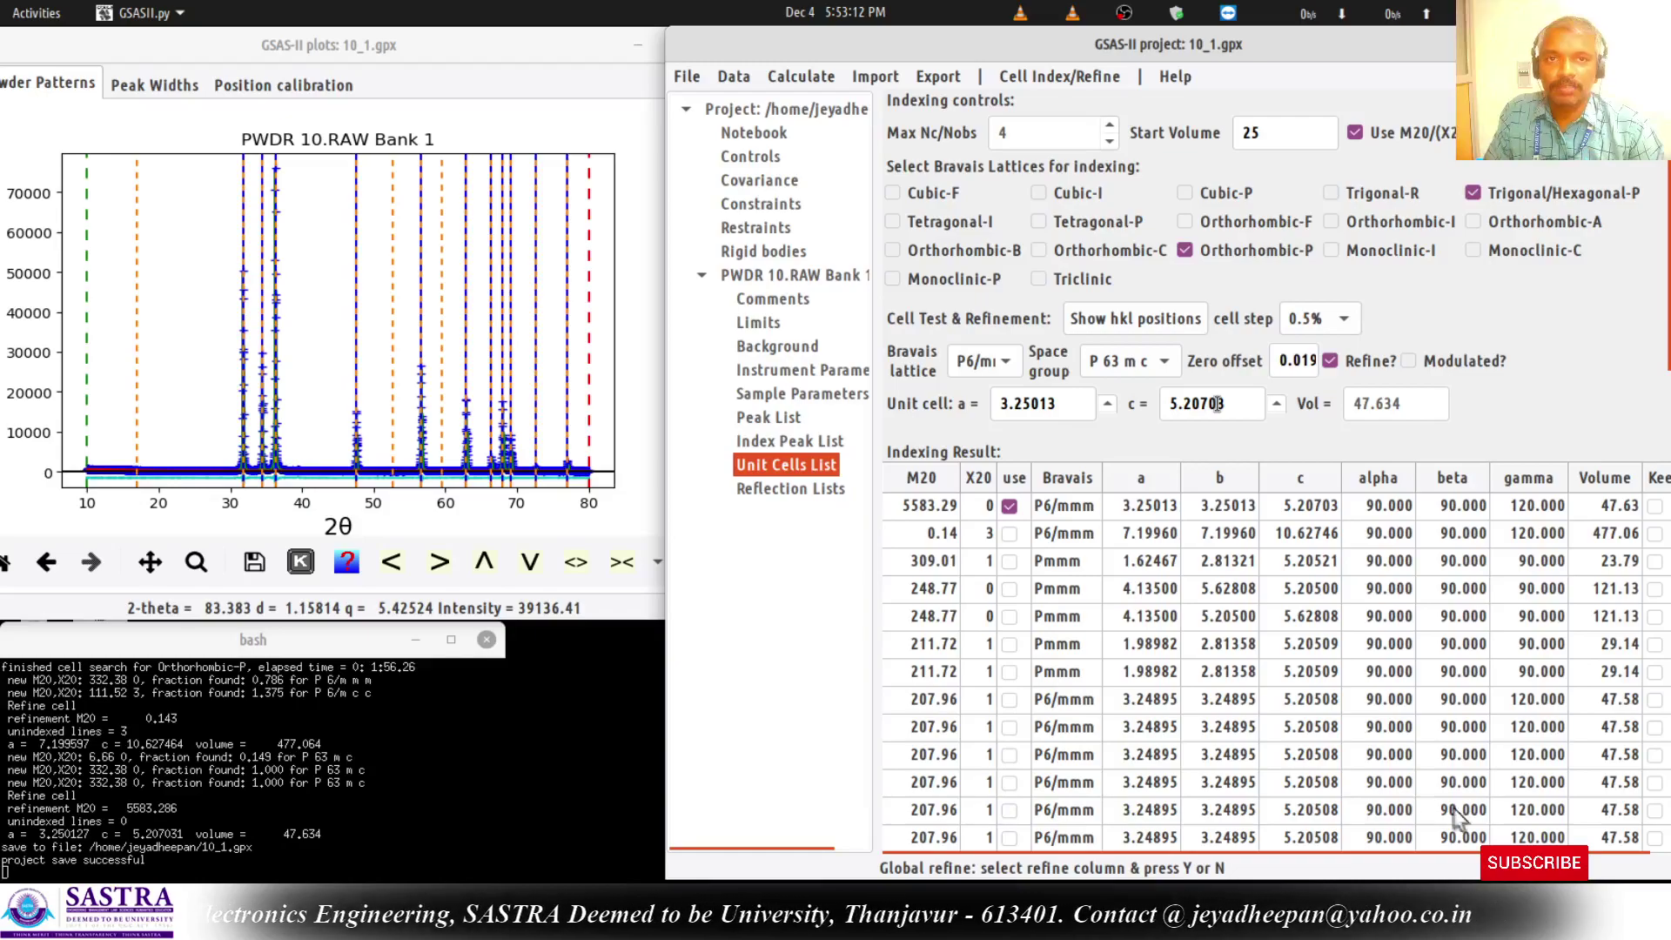
pyautogui.moveTo(22, 87)
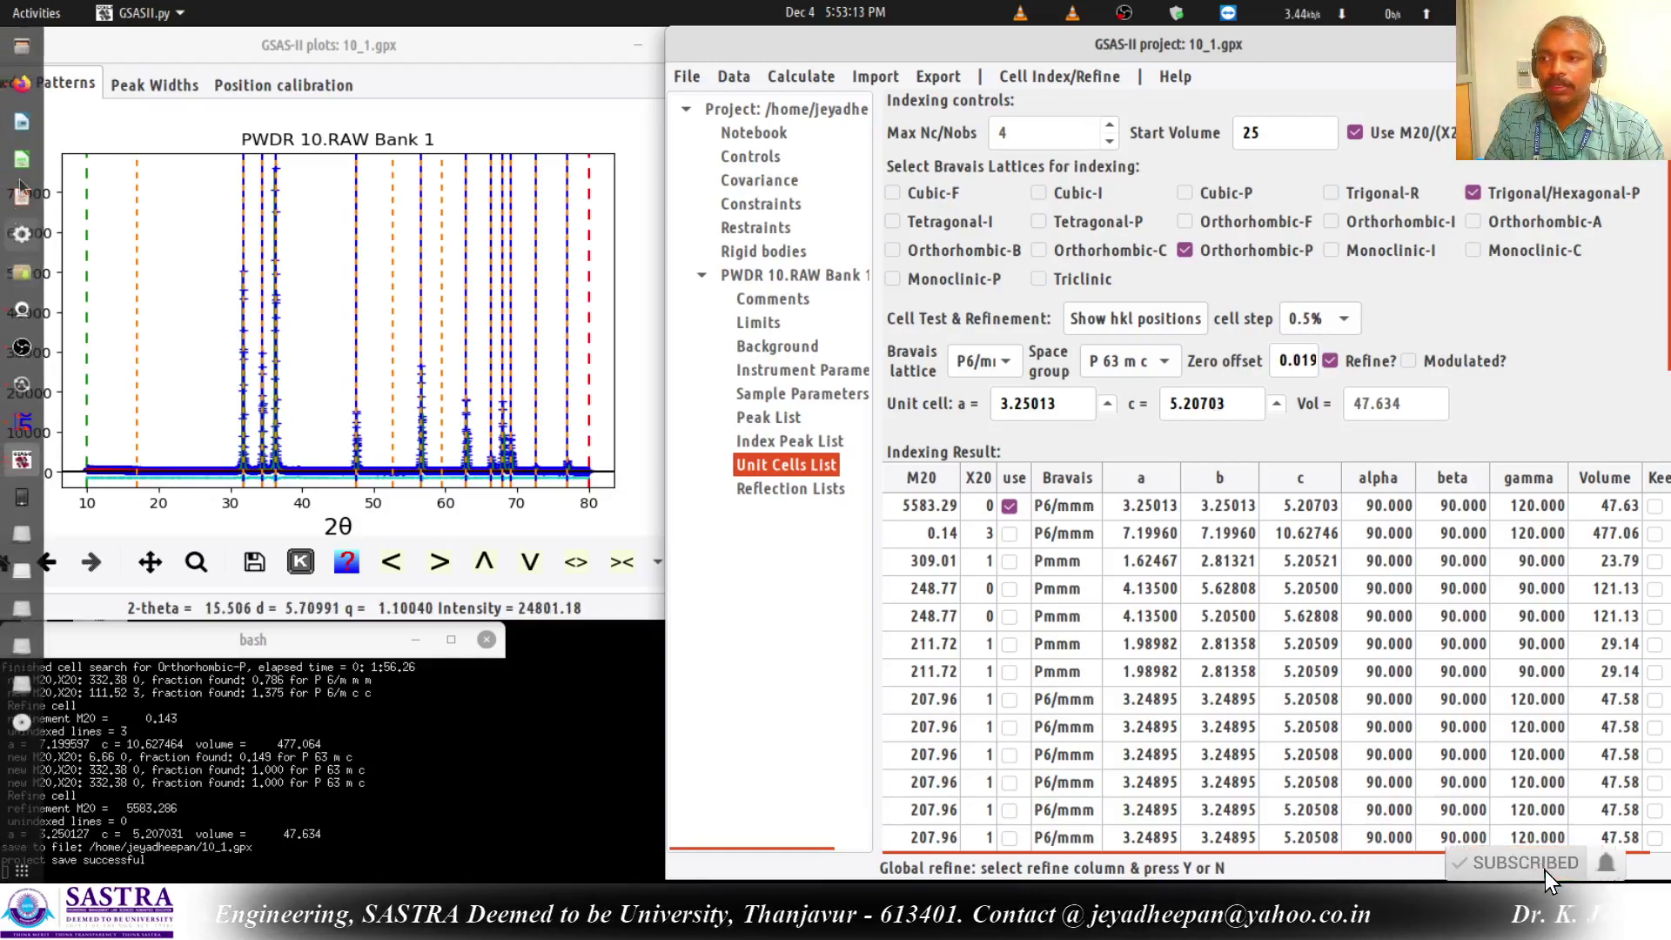
pyautogui.click(22, 85)
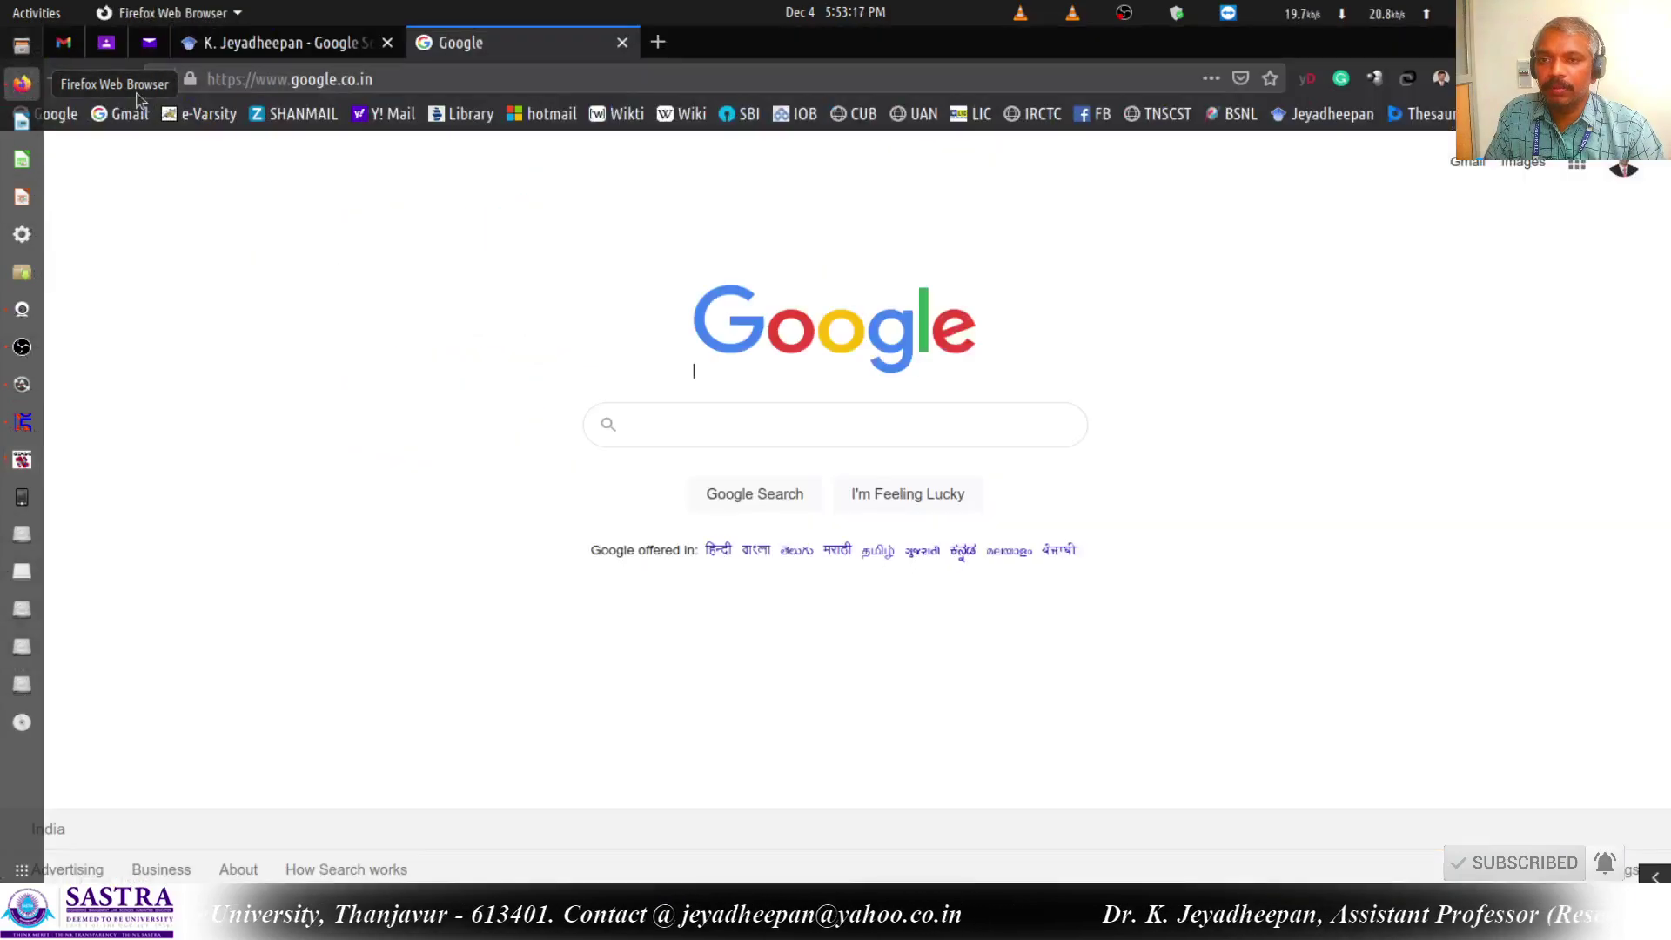
pyautogui.click(721, 425)
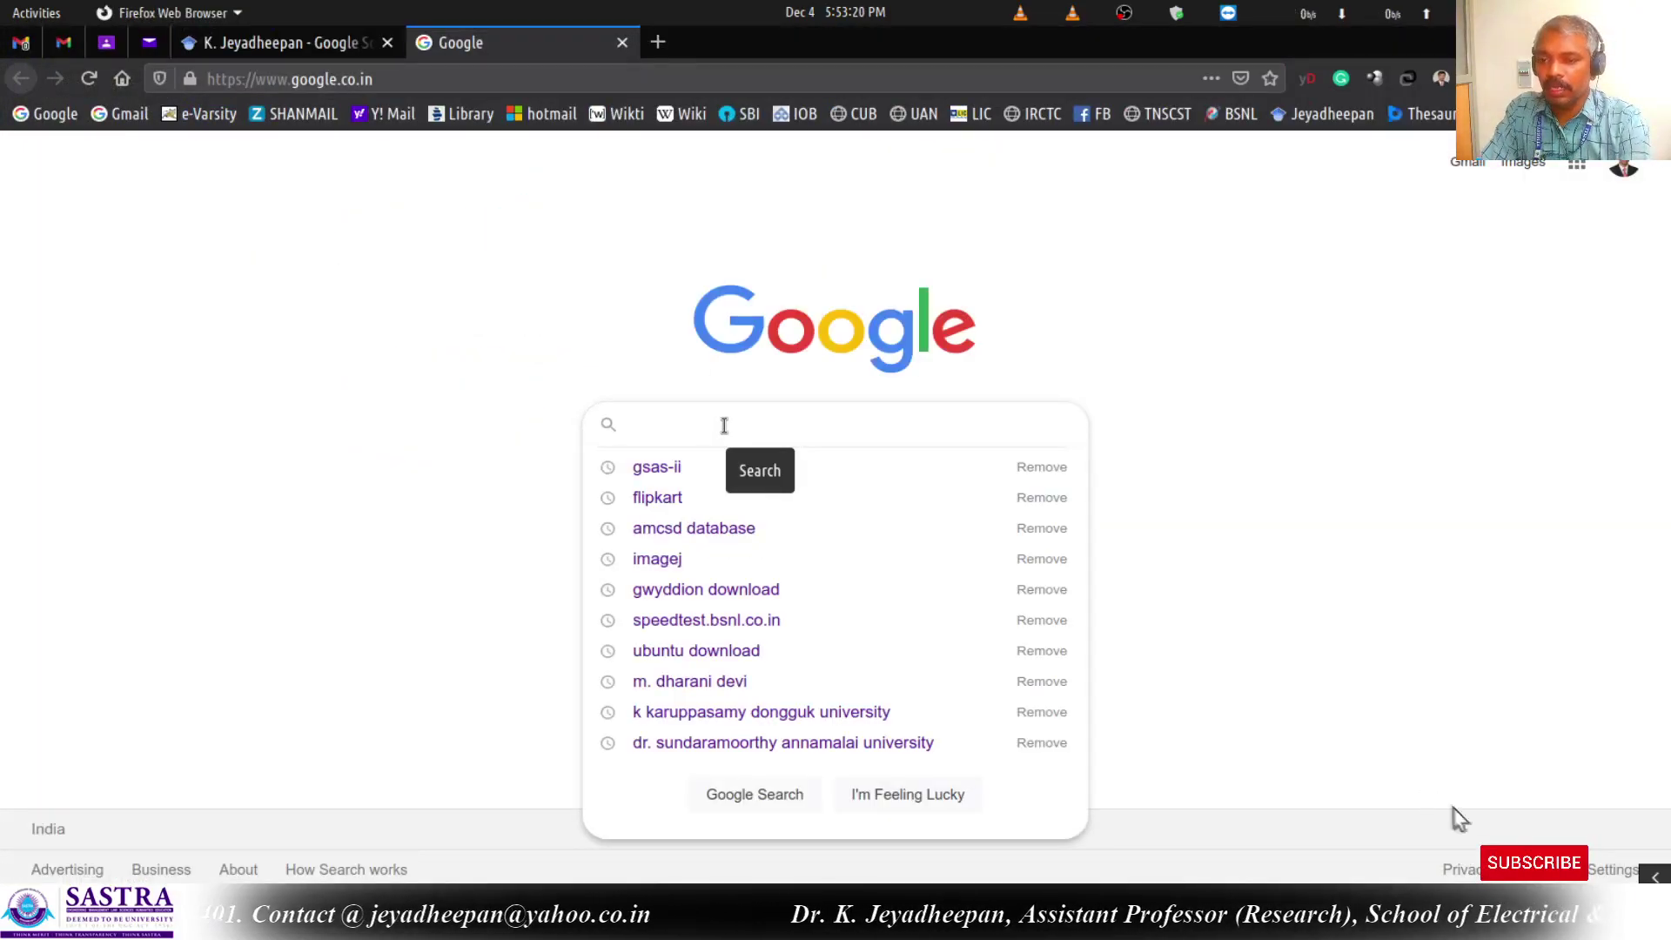
pyautogui.write('AMCSD database')
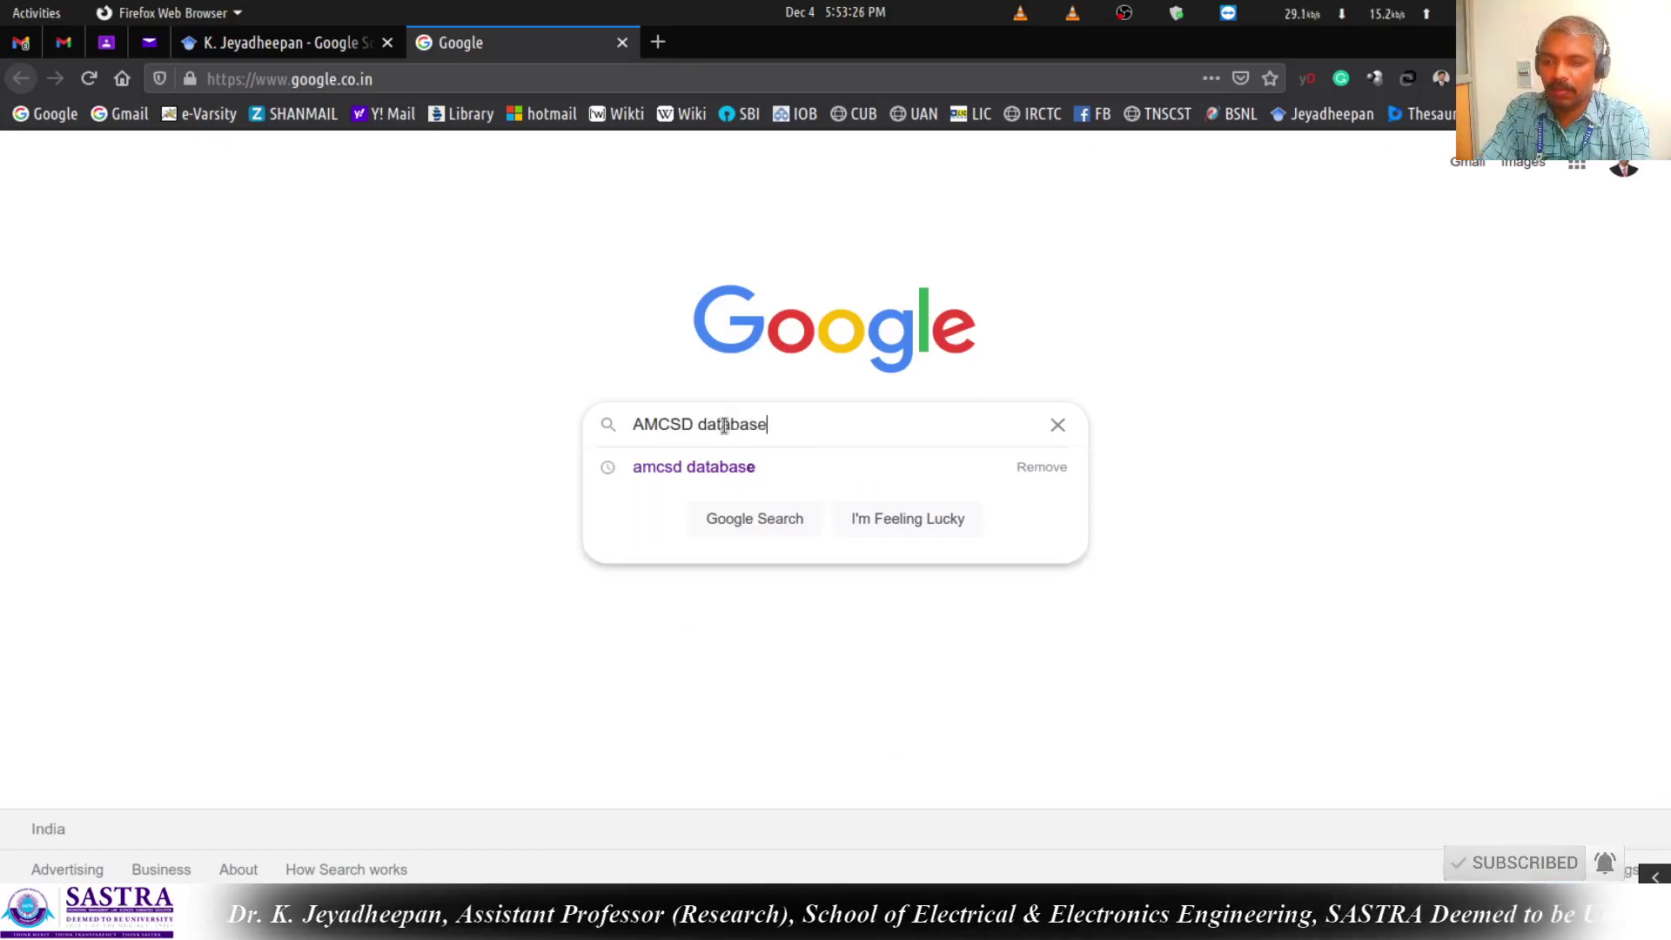
pyautogui.press('Return')
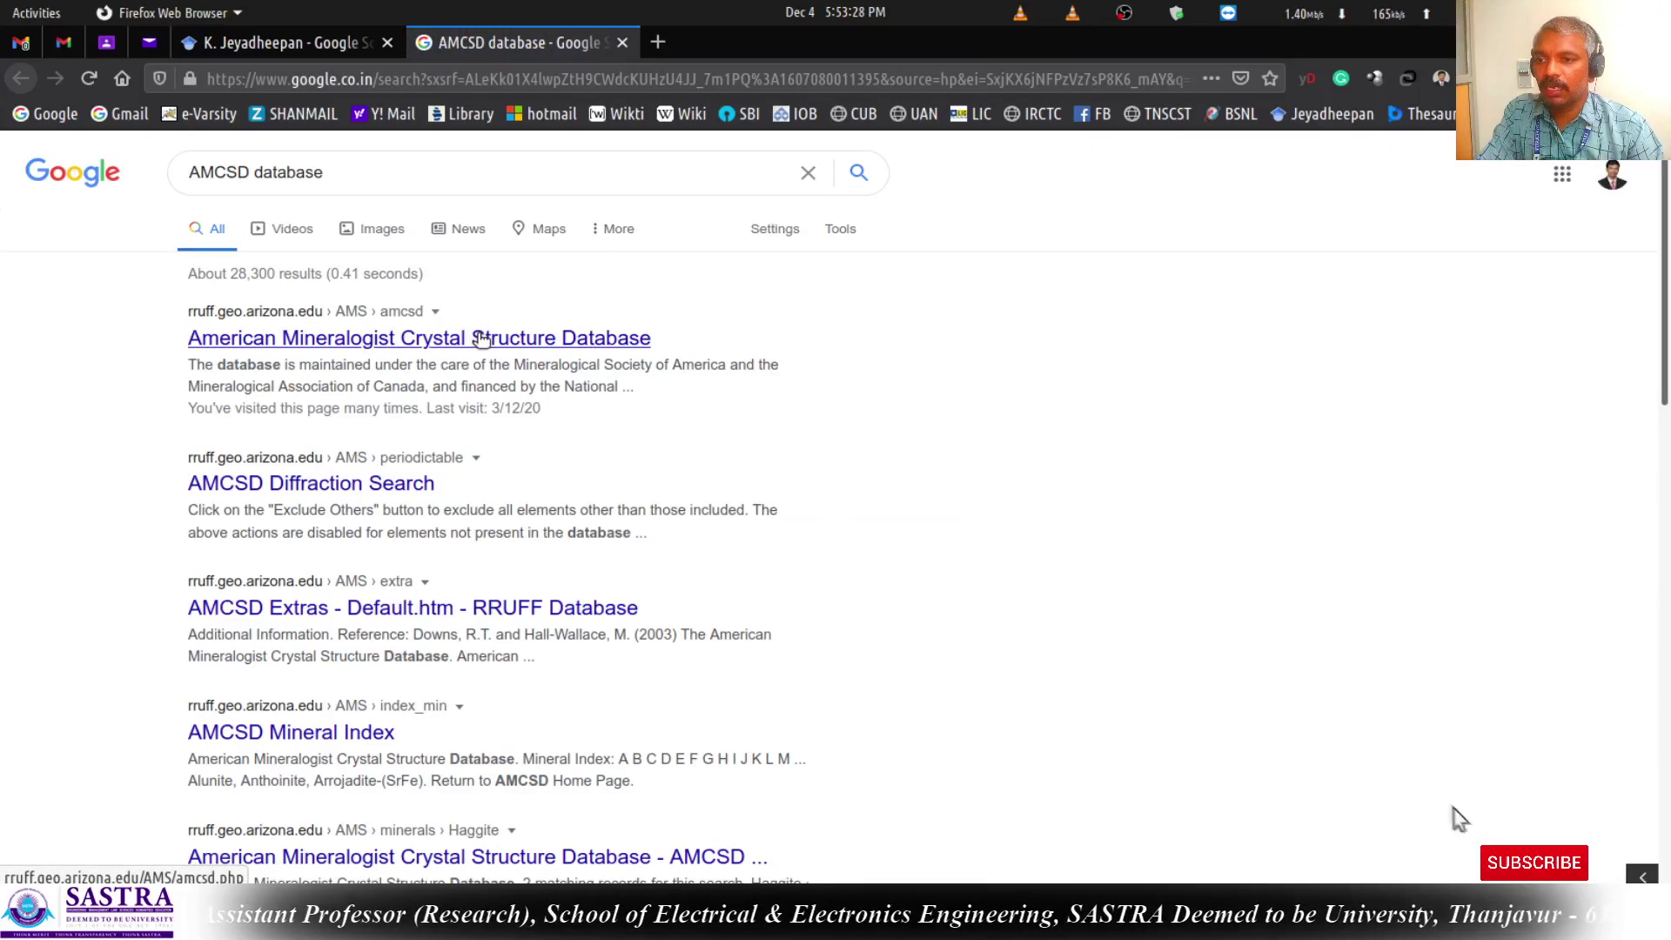
pyautogui.click(486, 338)
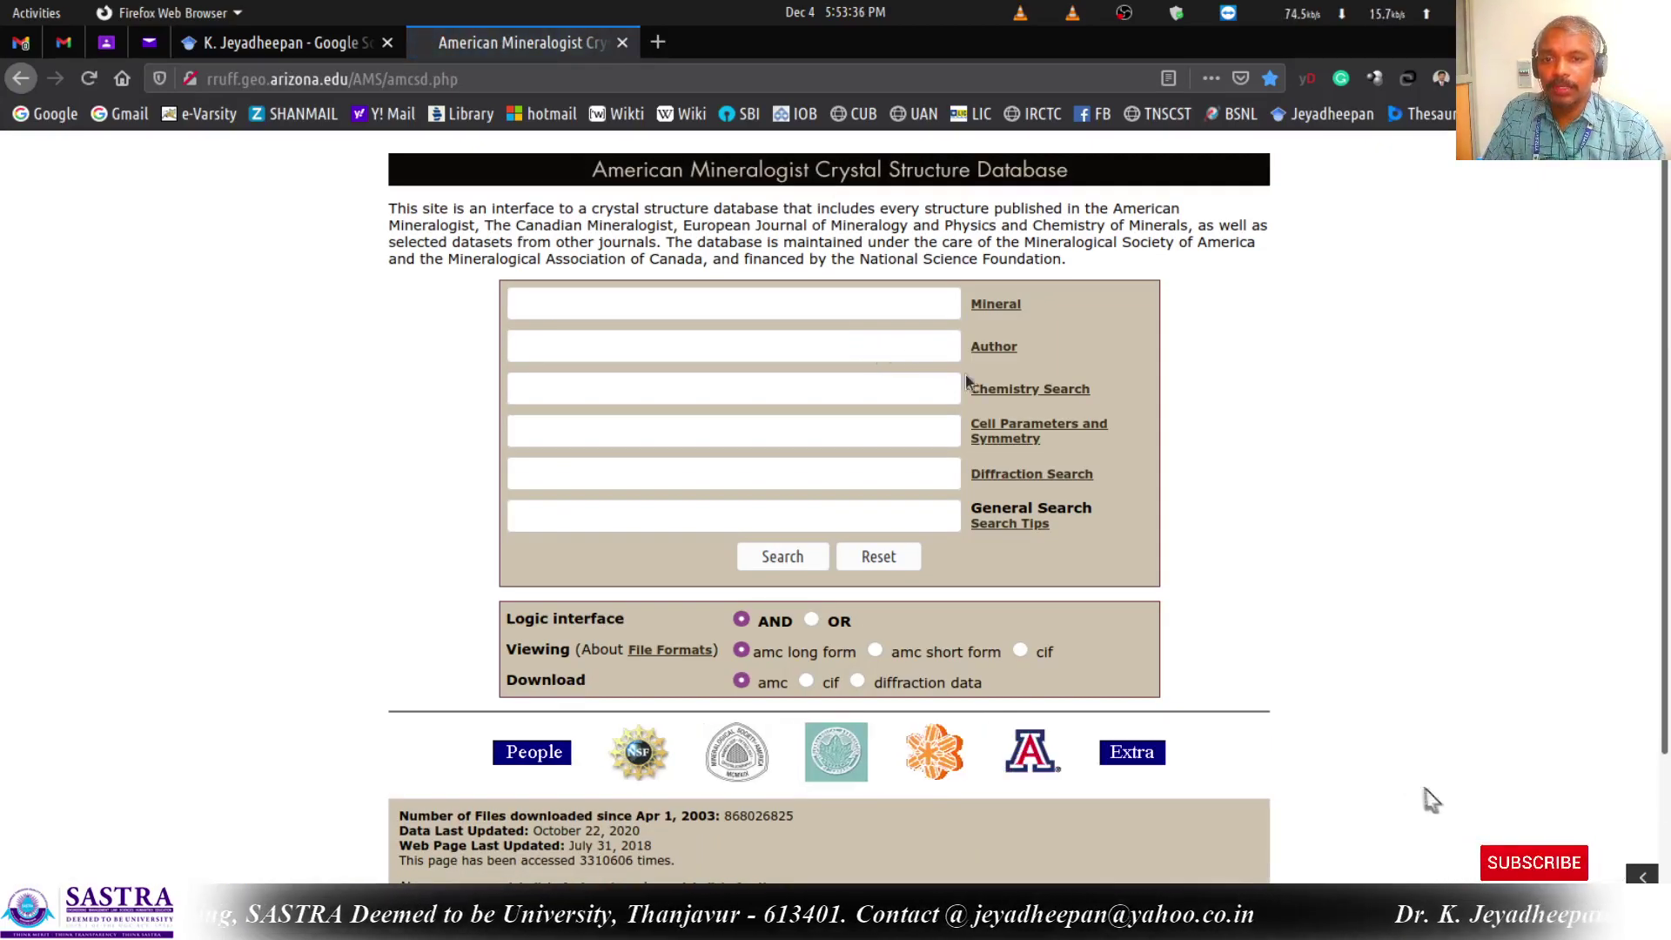
# Open the Cell Parameters and Symmetry search and set the a range to 3.24–3.26, checking the refined cell in GSAS-II.
pyautogui.click(1018, 430)
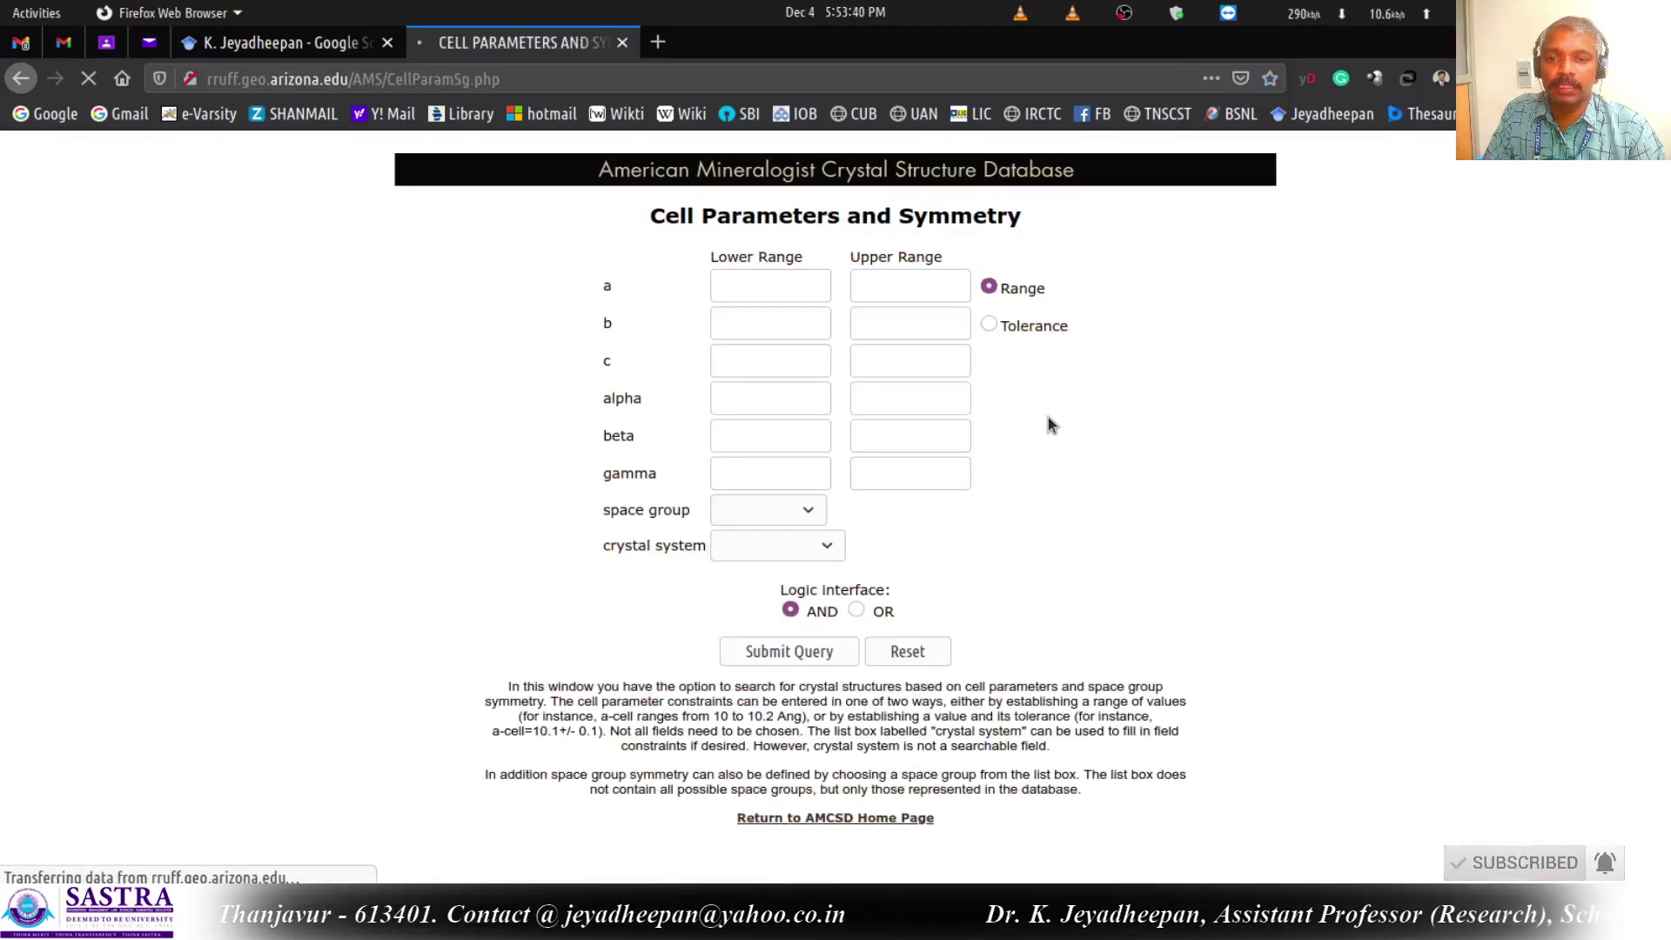
pyautogui.click(780, 284)
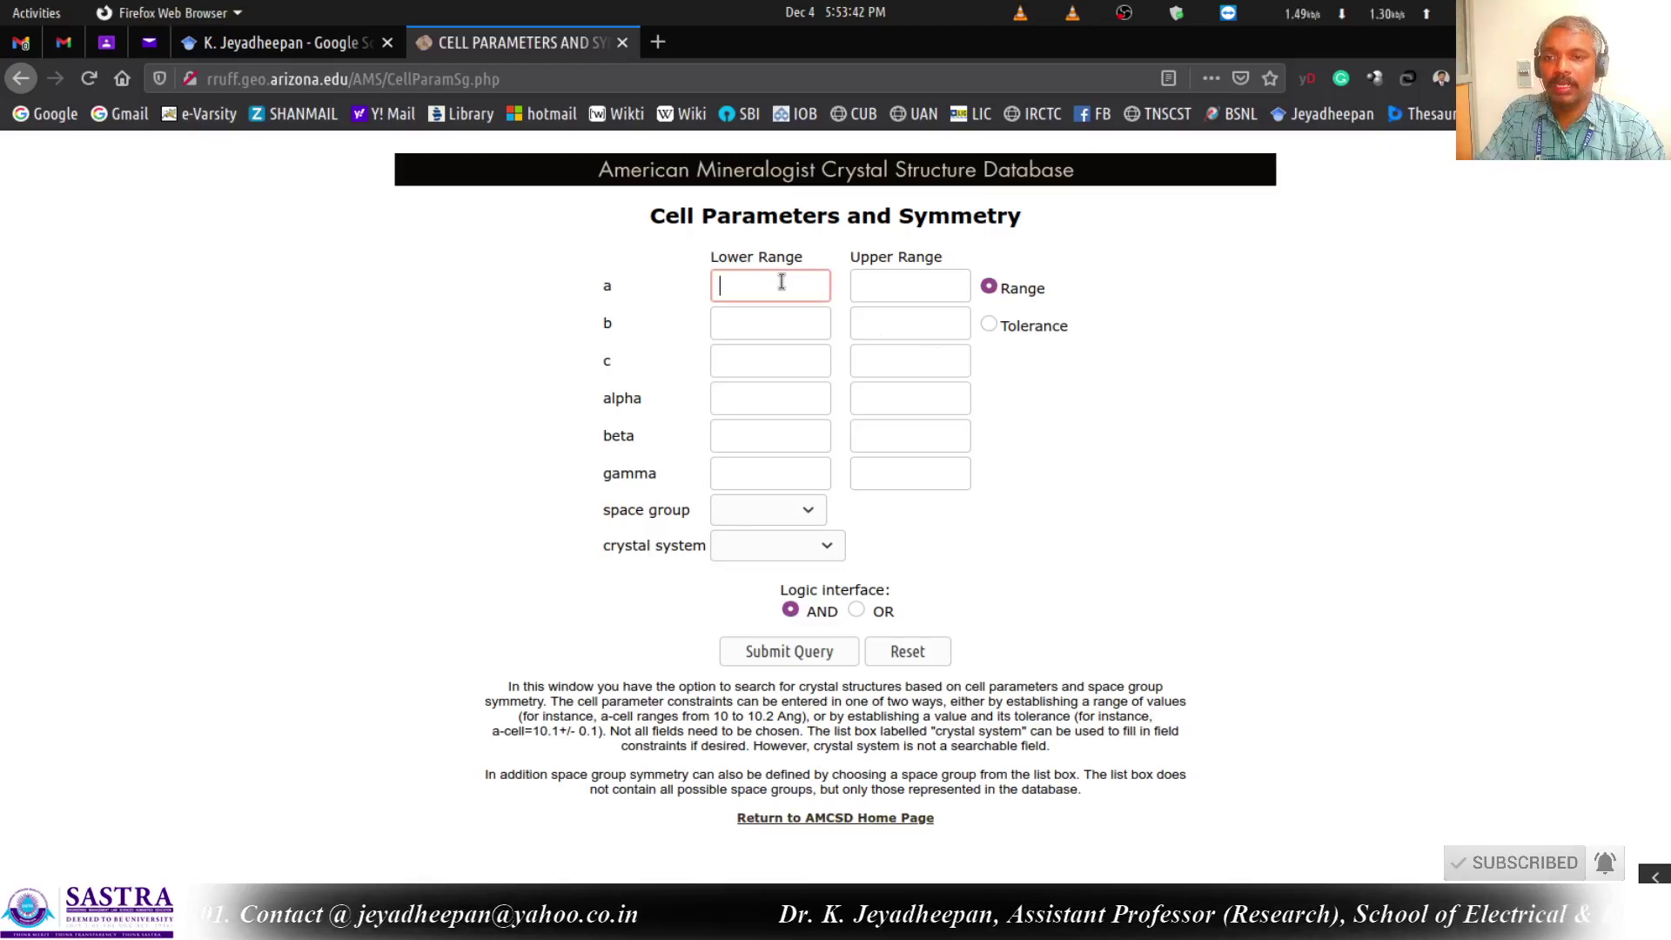
pyautogui.hotkey('alt', 'Tab')
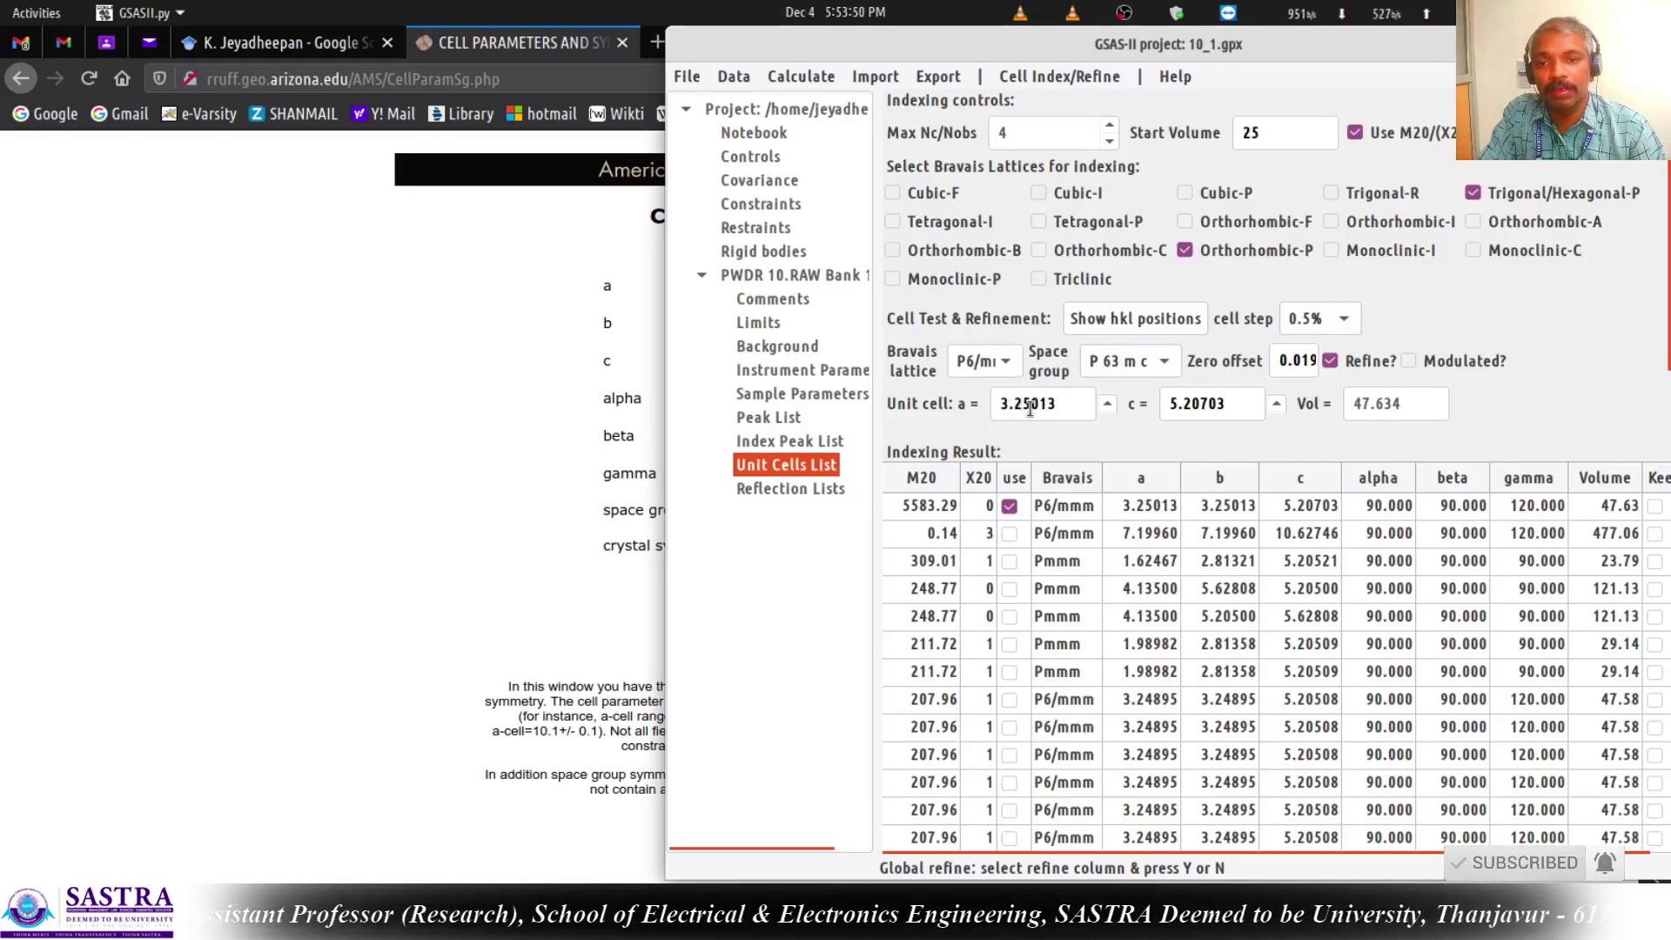
pyautogui.hotkey('alt', 'Tab')
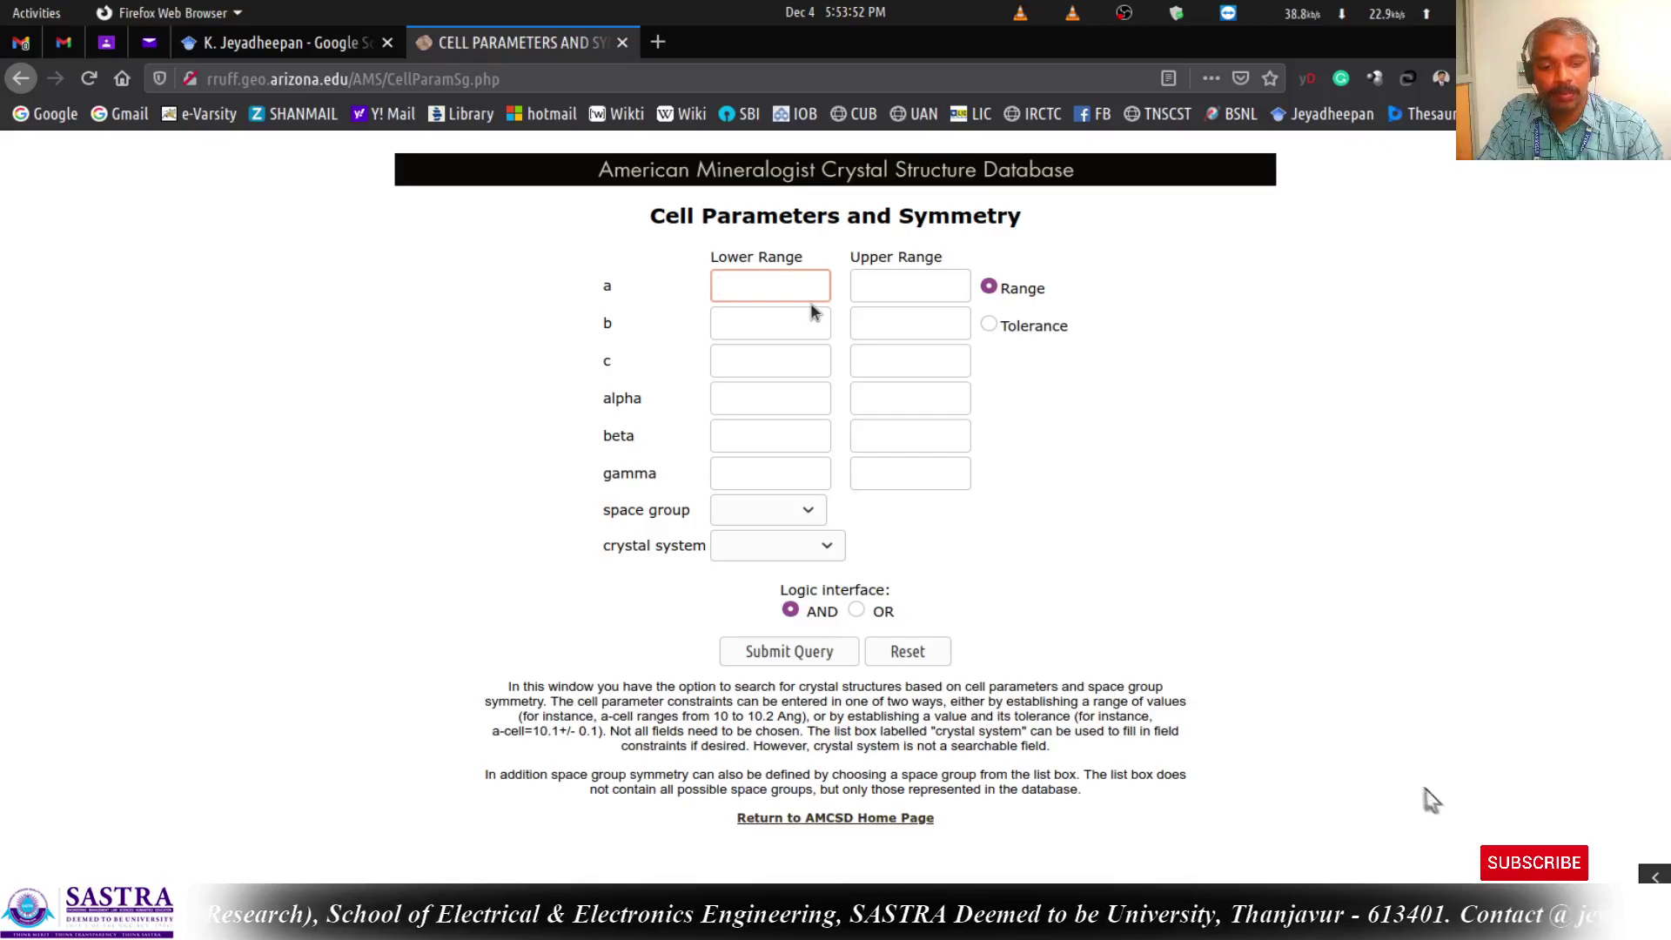
pyautogui.write('3.24')
pyautogui.press('Tab')
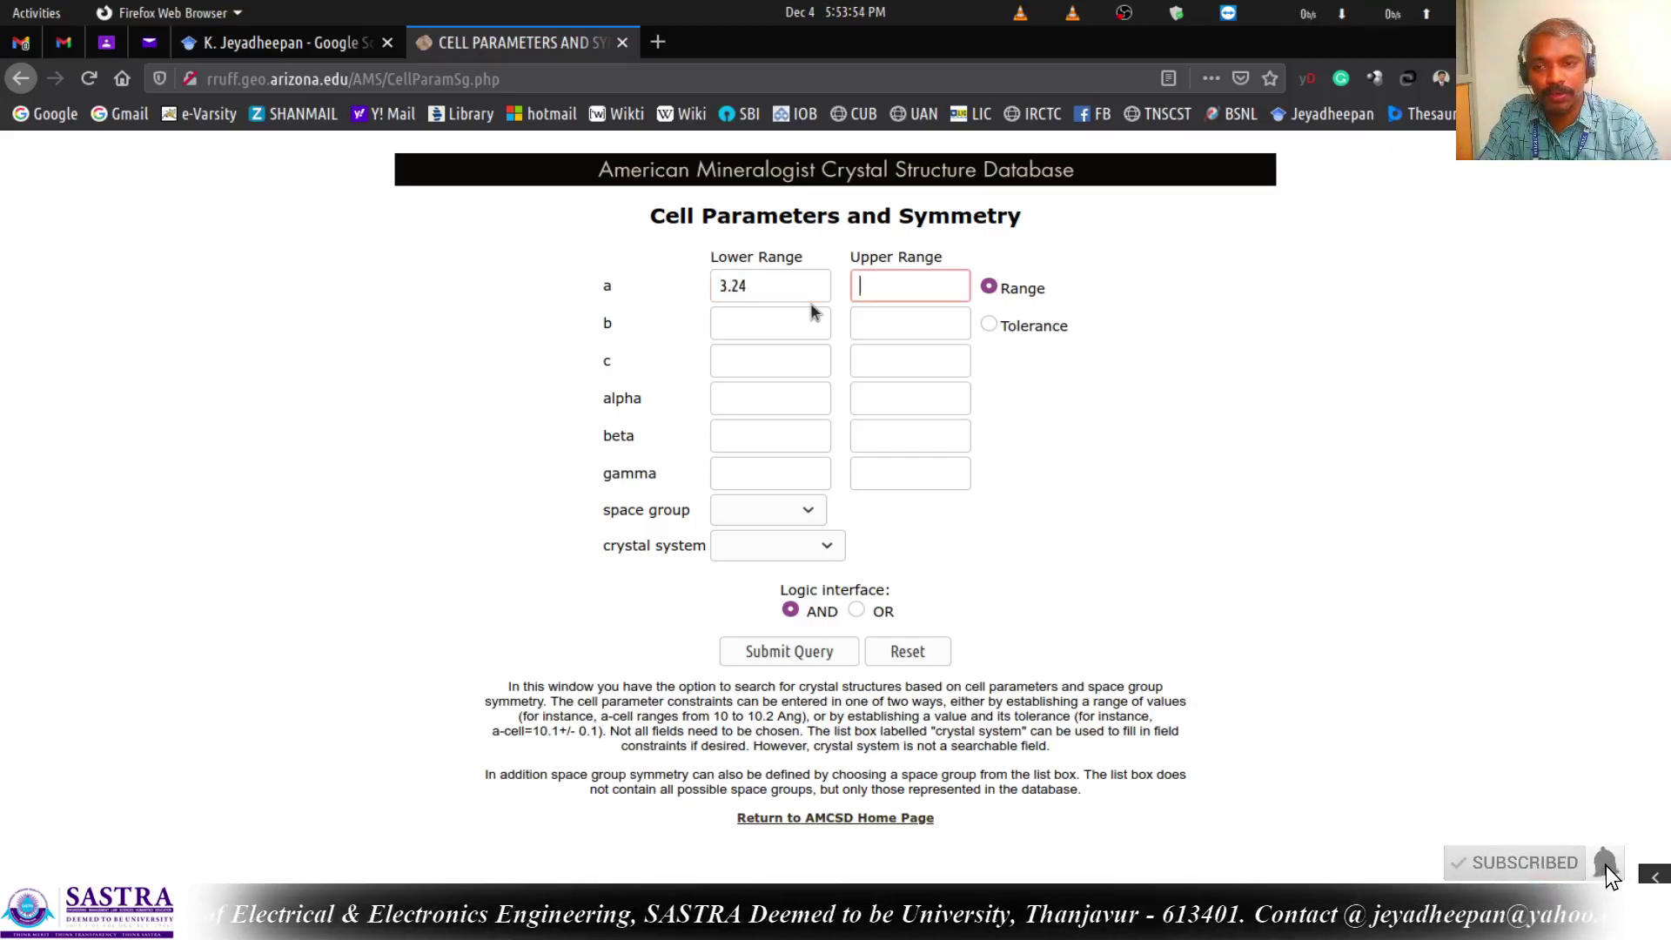
pyautogui.write('3.26')
pyautogui.press('Tab')
# Set the range of cell parameter b to 3.24–3.26.
pyautogui.press('Tab')
pyautogui.write('3.24')
pyautogui.press('Tab')
pyautogui.write('3.26')
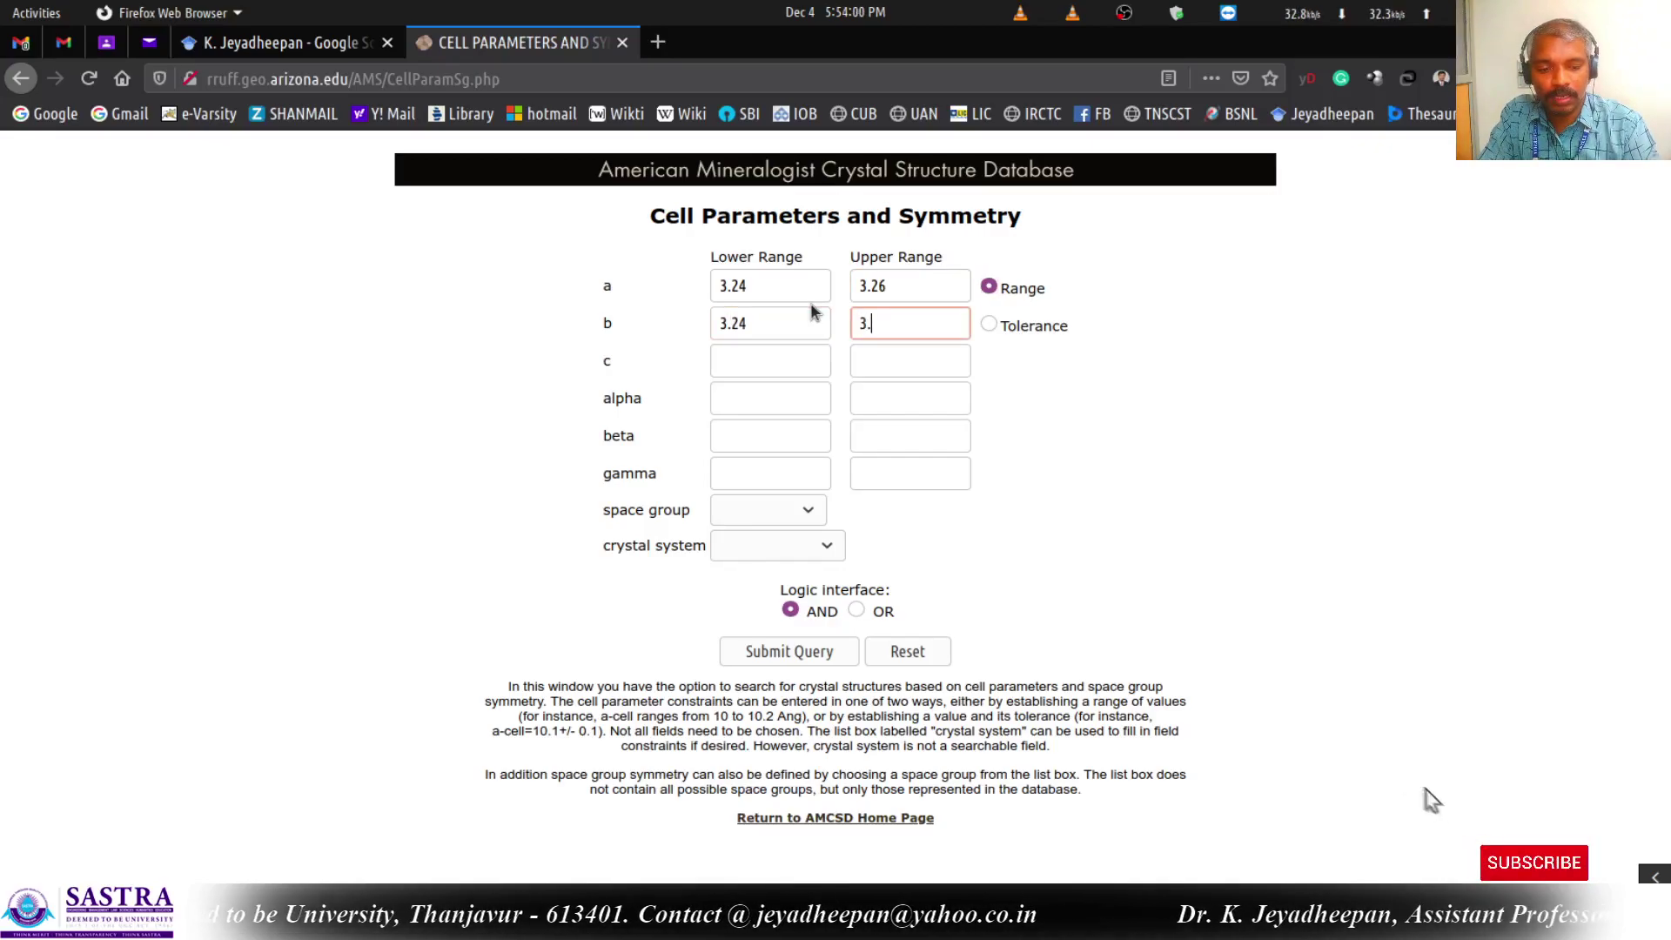
pyautogui.press('Tab')
# Check the refined c value in GSAS-II and set the database search range of c to 5.19–5.21.
pyautogui.hotkey('alt', 'Tab')
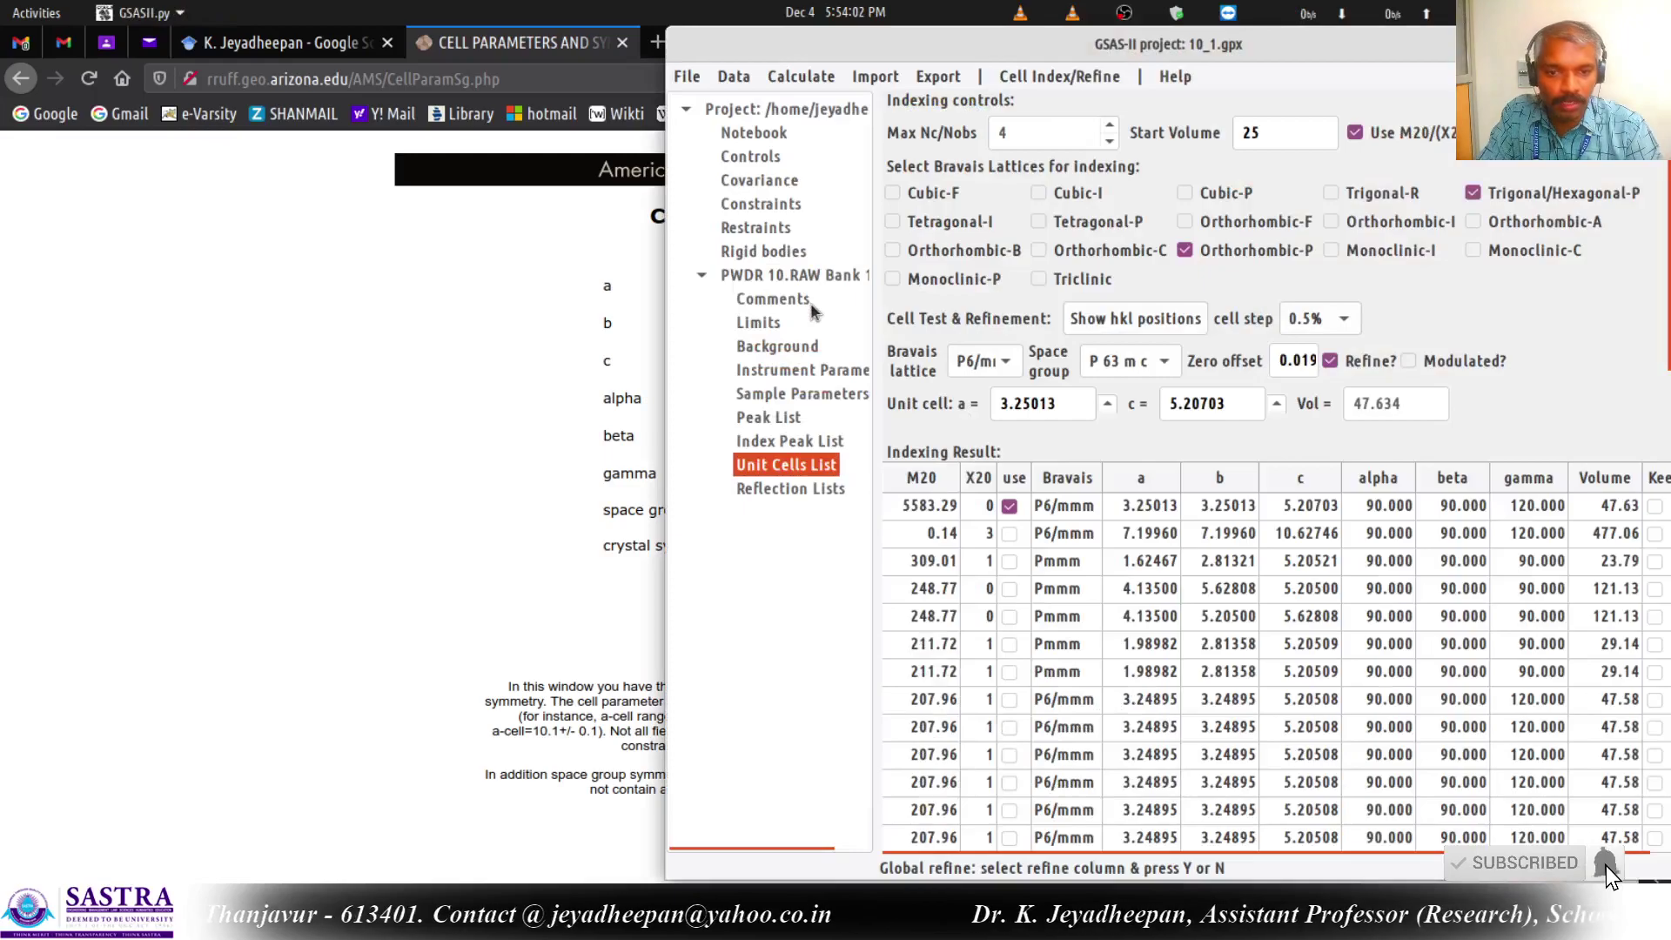
pyautogui.hotkey('alt', 'Tab')
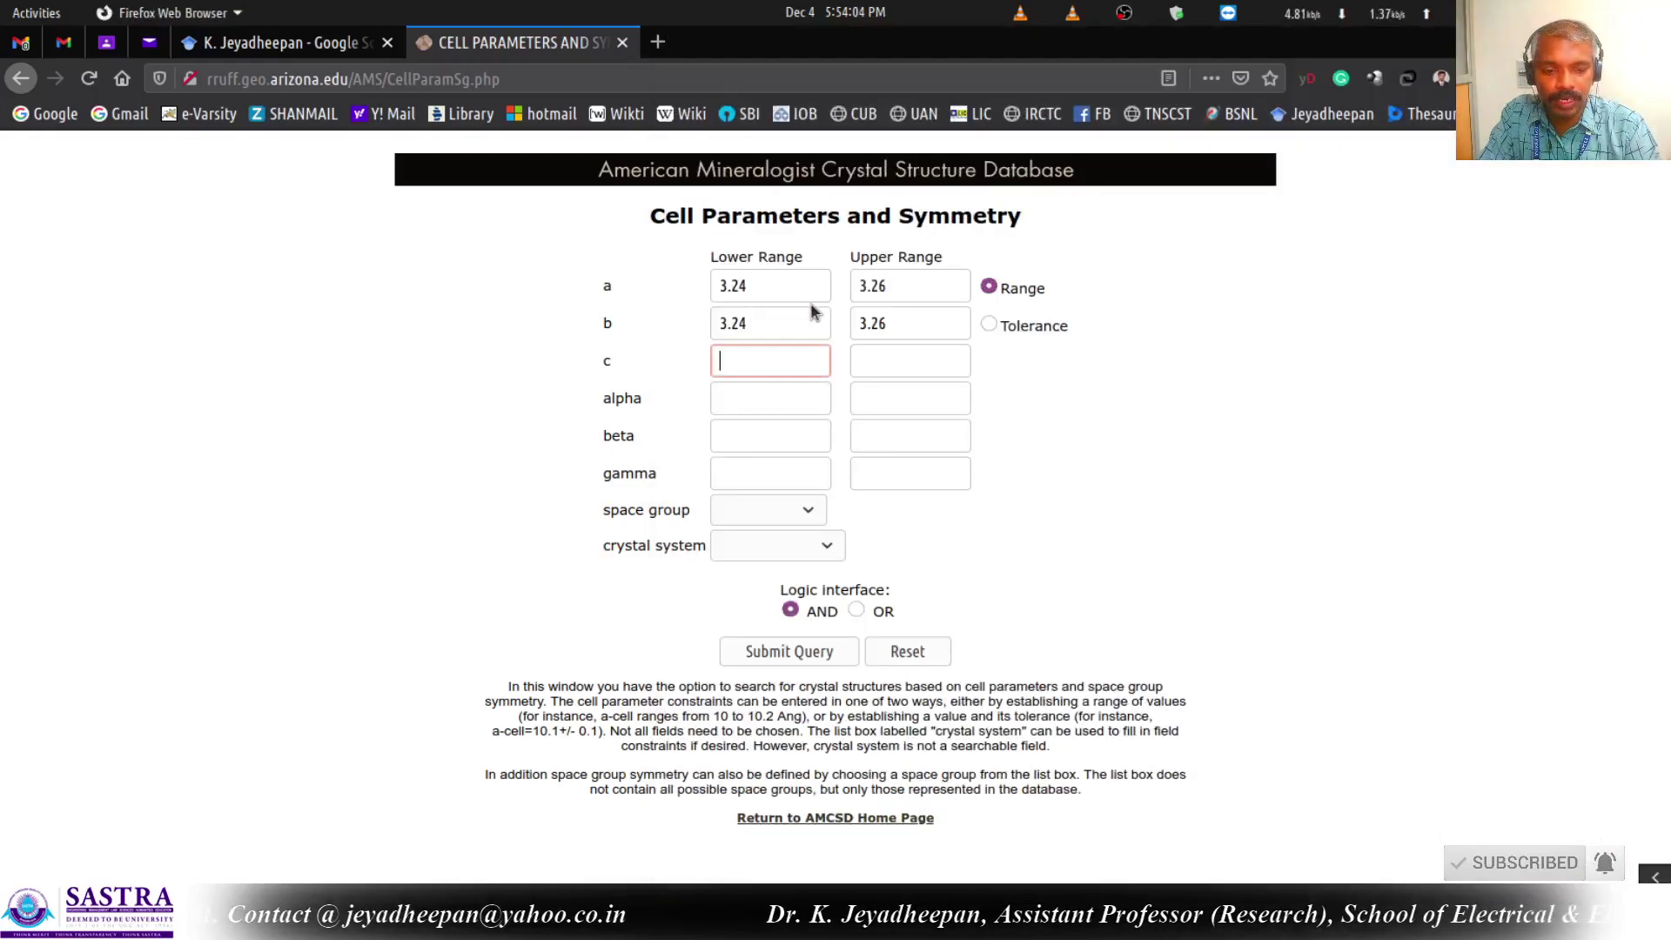
pyautogui.write('5.19')
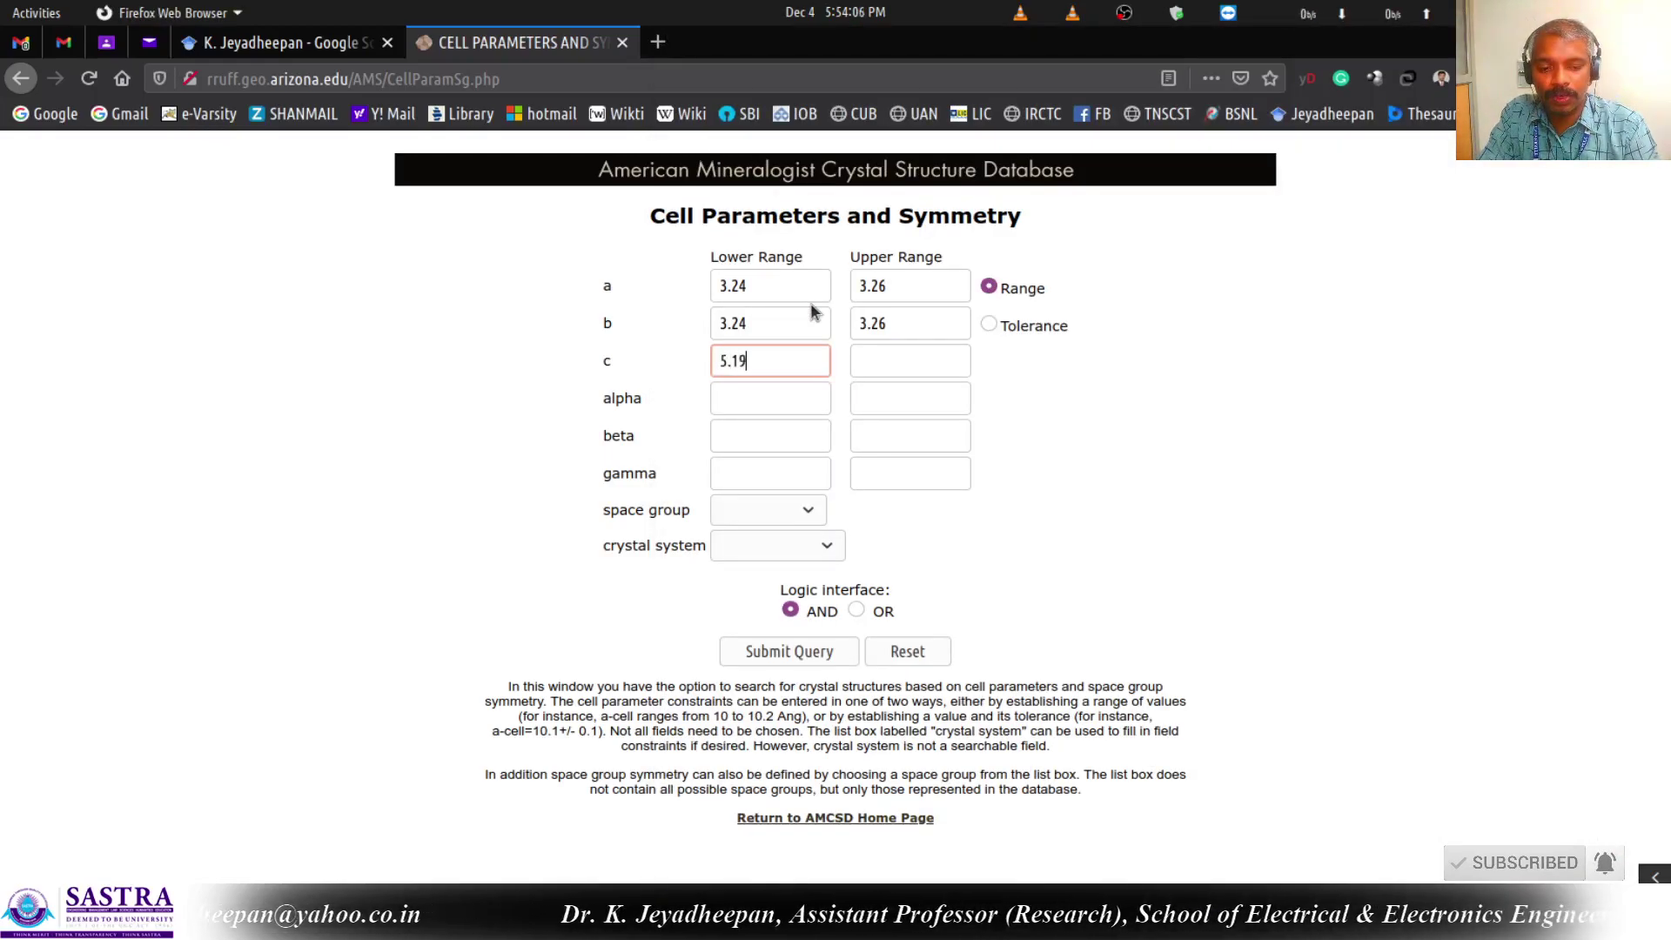
pyautogui.press('Tab')
pyautogui.write('5.21')
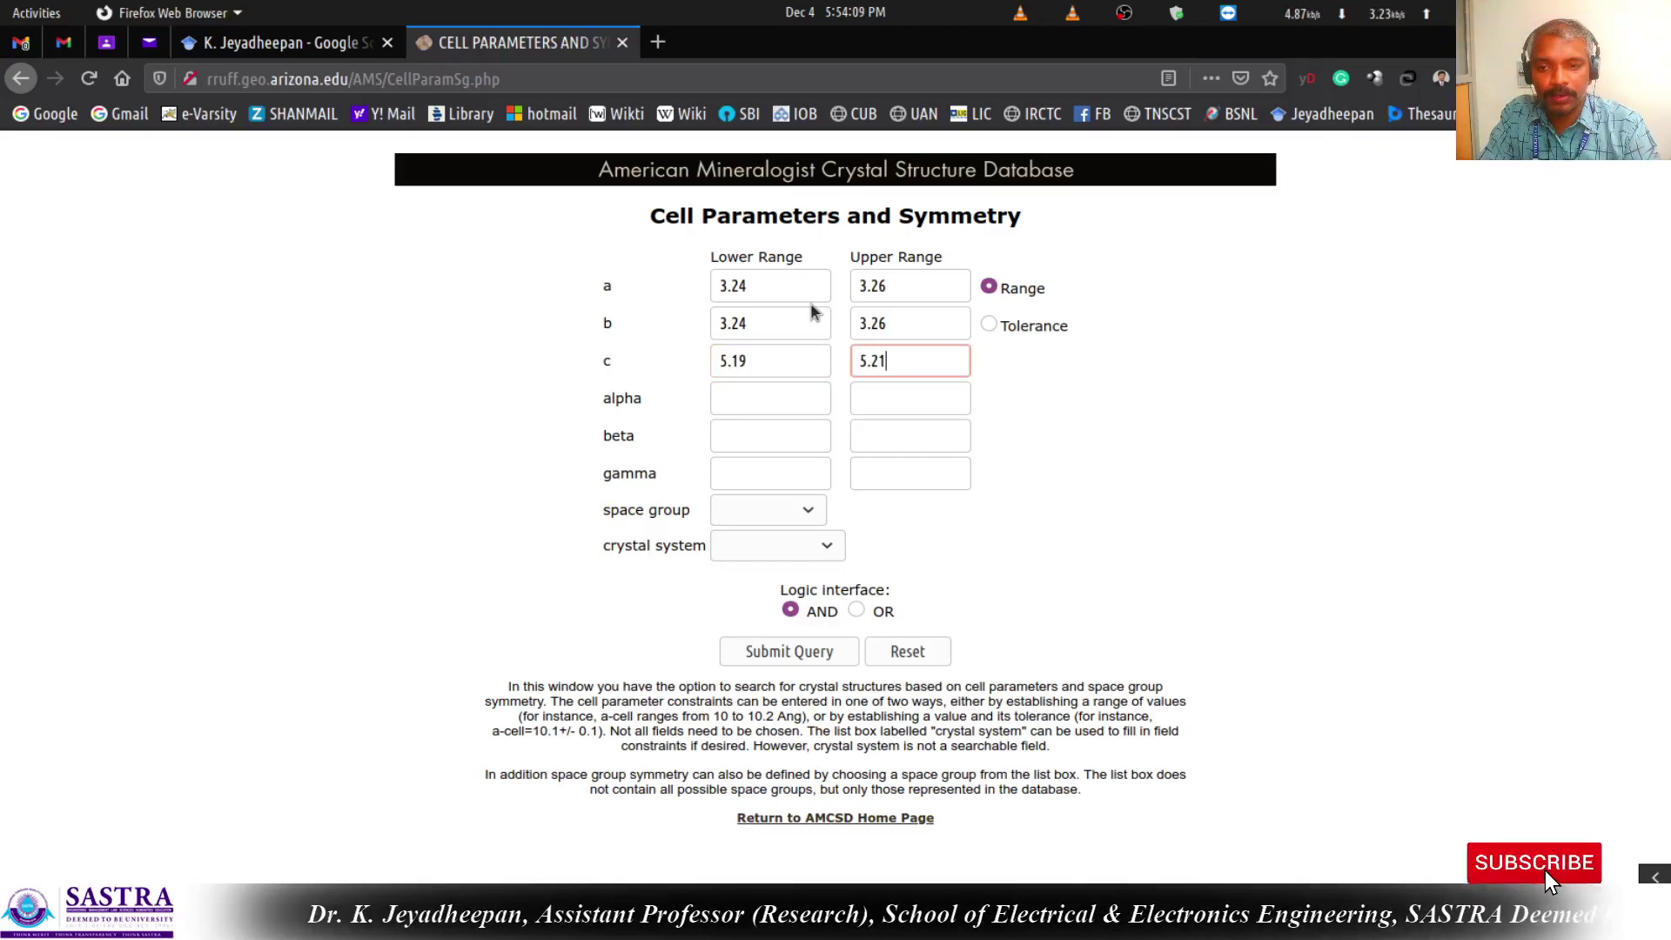
pyautogui.press('Tab')
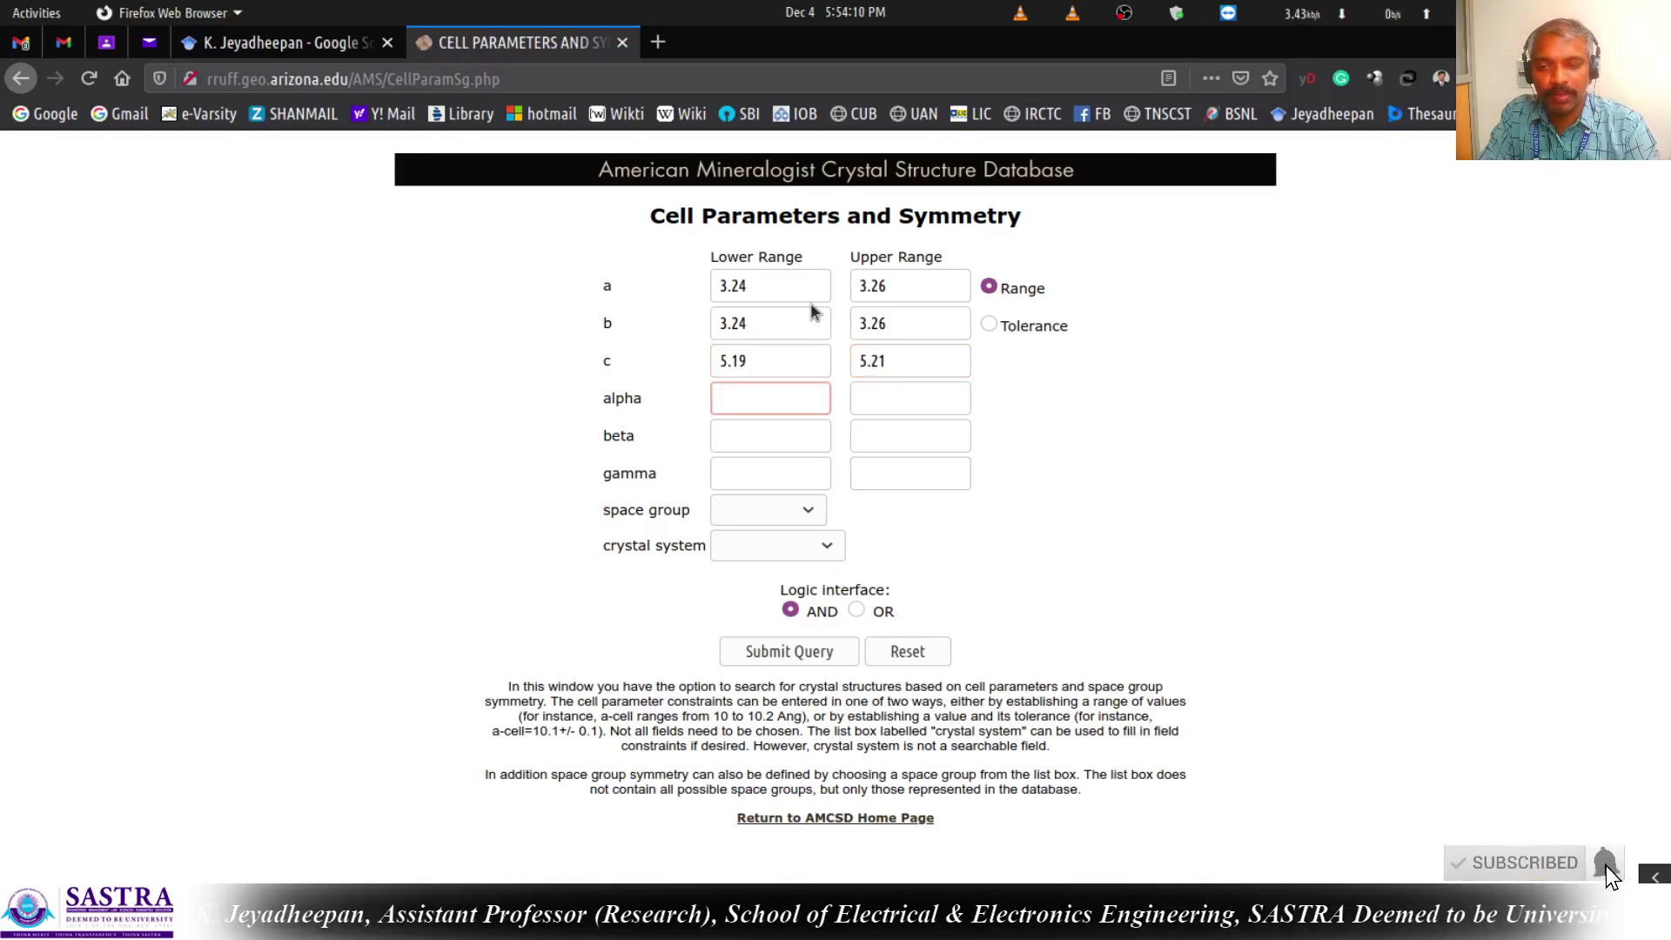
# Enter 90 as the lower range value for alpha, beta and gamma.
pyautogui.write('90')
pyautogui.press('Tab')
pyautogui.press('Tab')
pyautogui.press('Tab')
pyautogui.write('9')
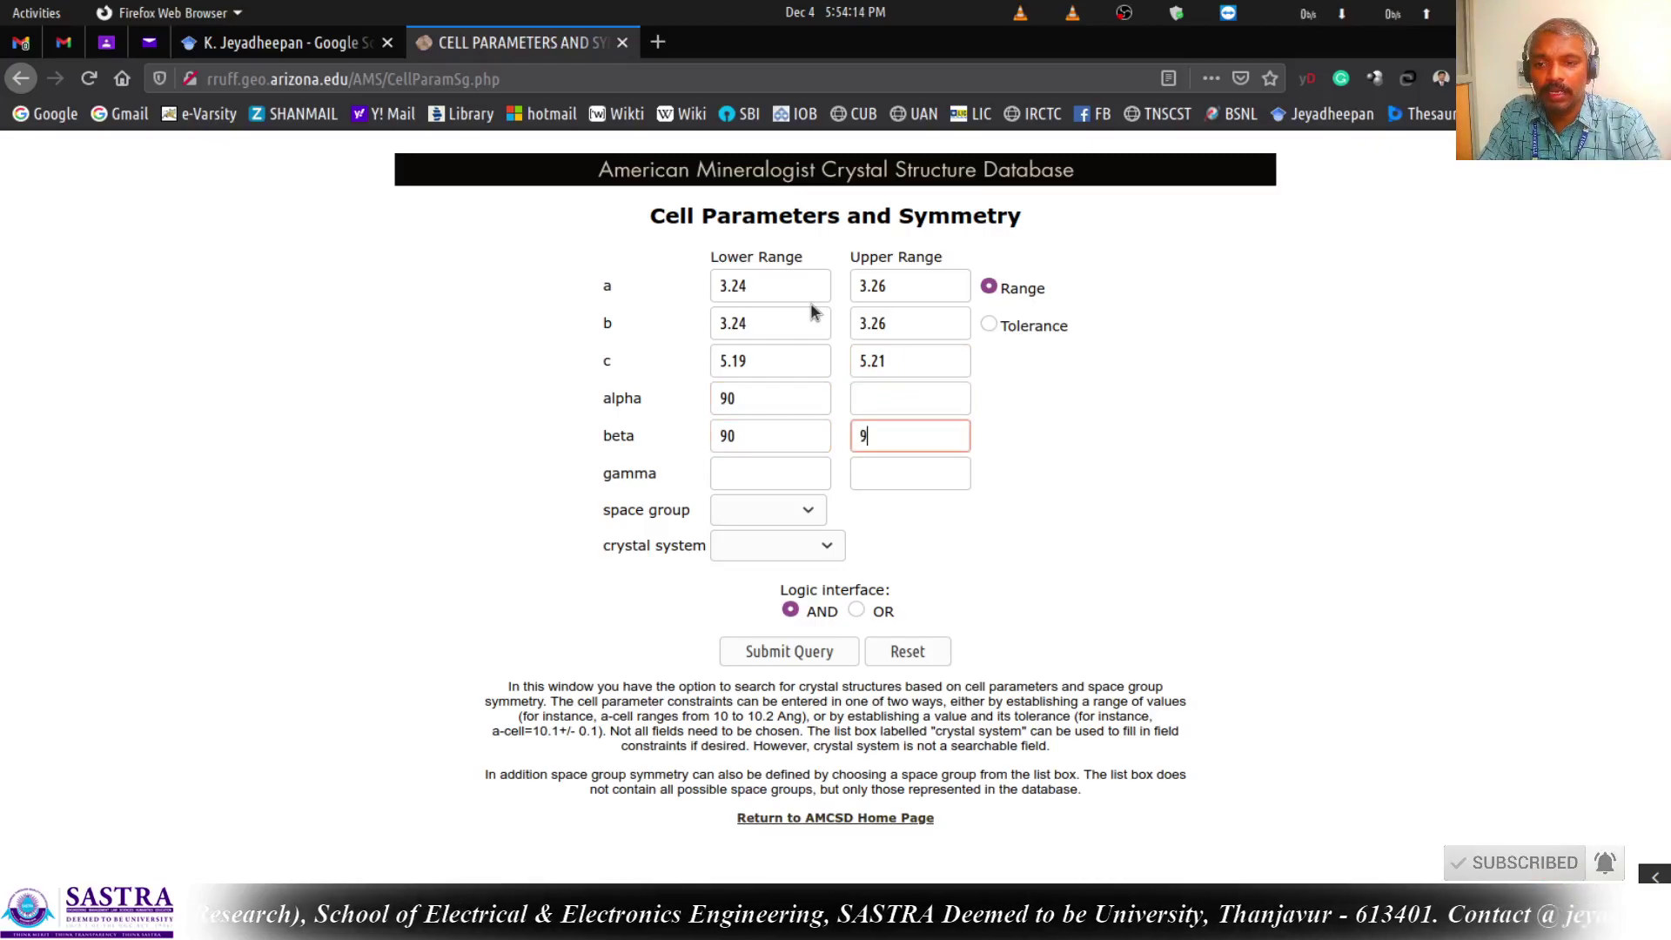
pyautogui.write('0')
pyautogui.press('BackSpace')
pyautogui.press('BackSpace')
pyautogui.press('Tab')
pyautogui.write('90')
pyautogui.press('Tab')
pyautogui.press('Tab')
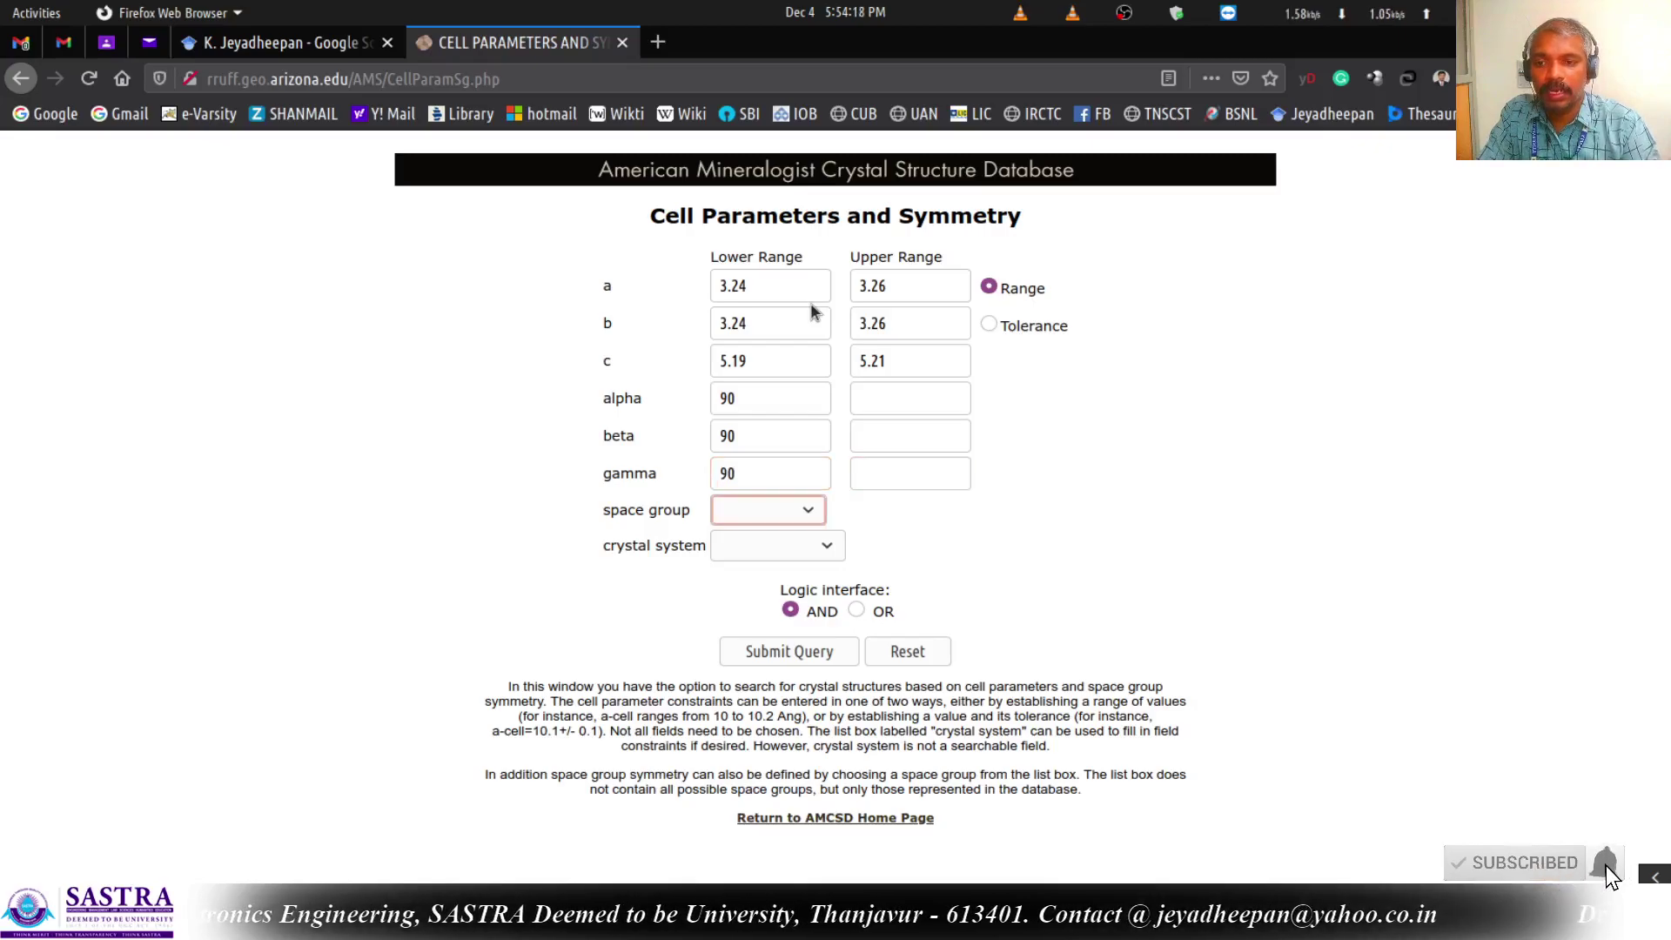
# Set the crystal system to hexagonal and the space group to P6_3mc, checking the space group in GSAS-II.
pyautogui.click(775, 546)
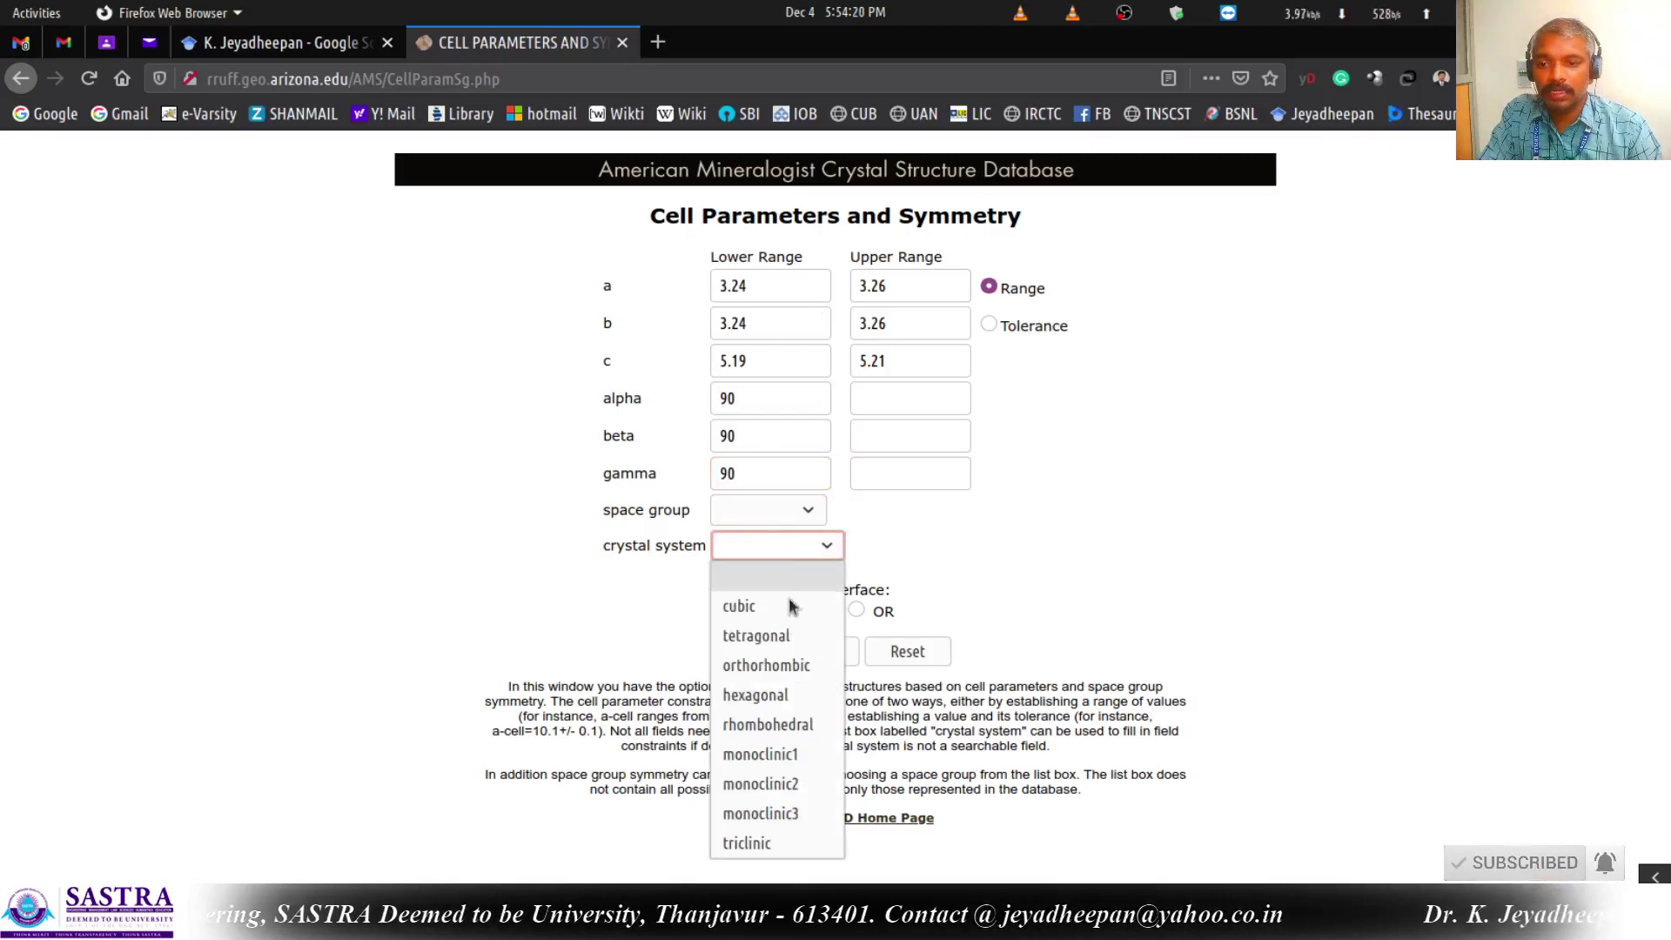
pyautogui.click(783, 694)
pyautogui.click(807, 511)
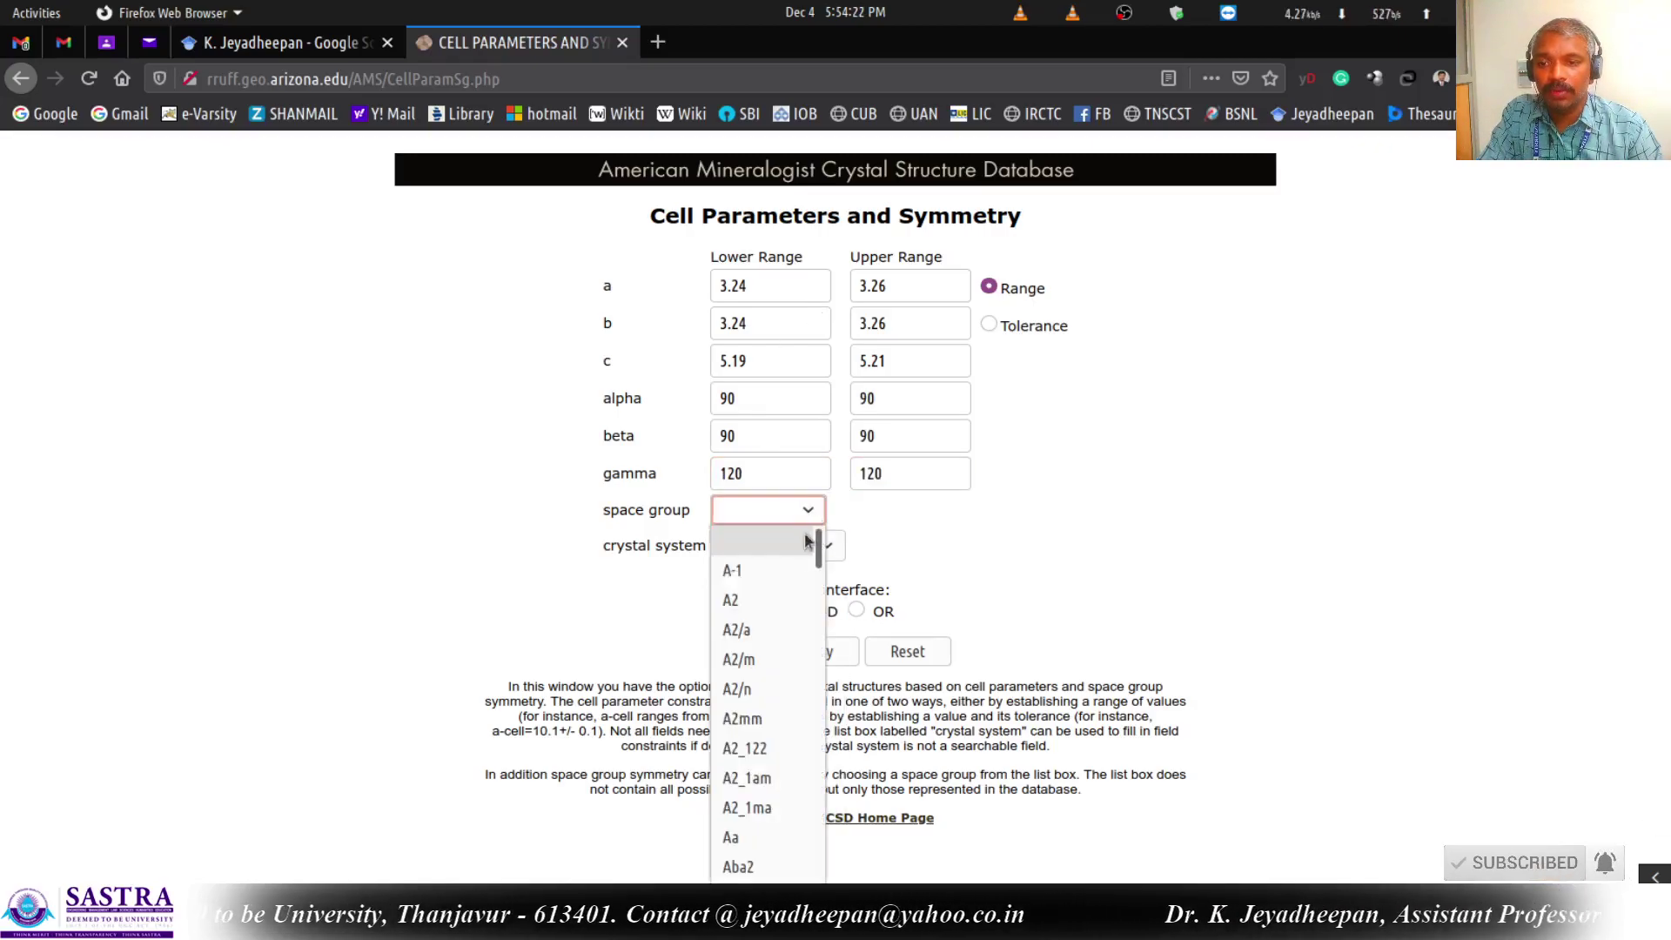
pyautogui.press('Escape')
pyautogui.click(797, 513)
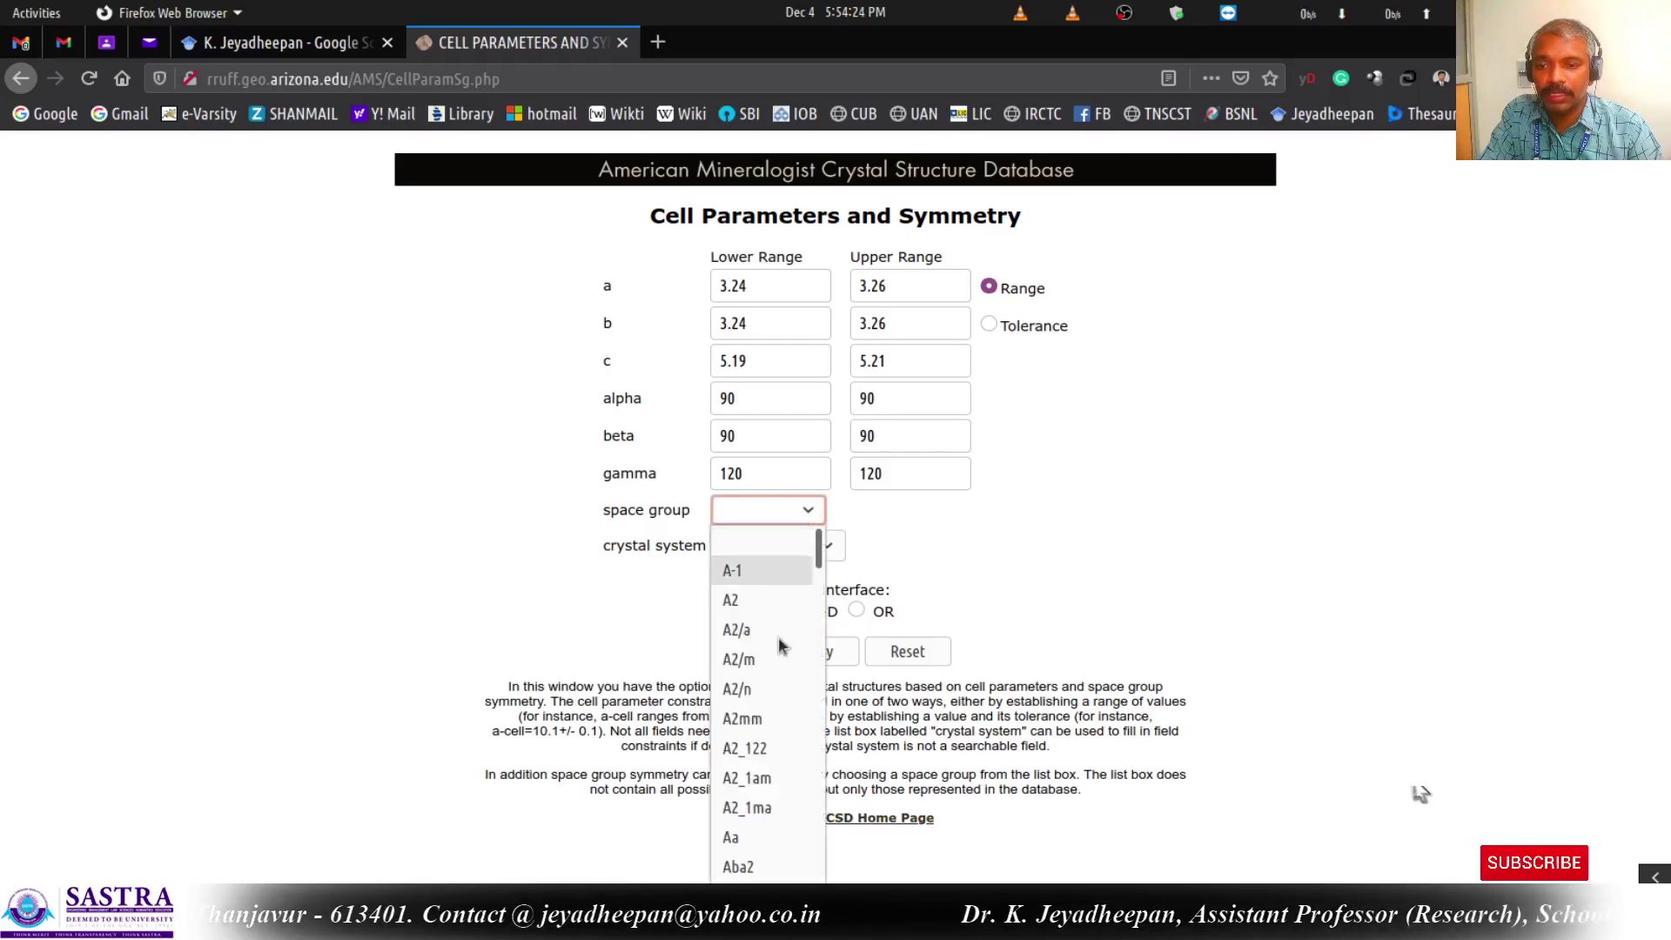
pyautogui.hotkey('alt', 'Tab')
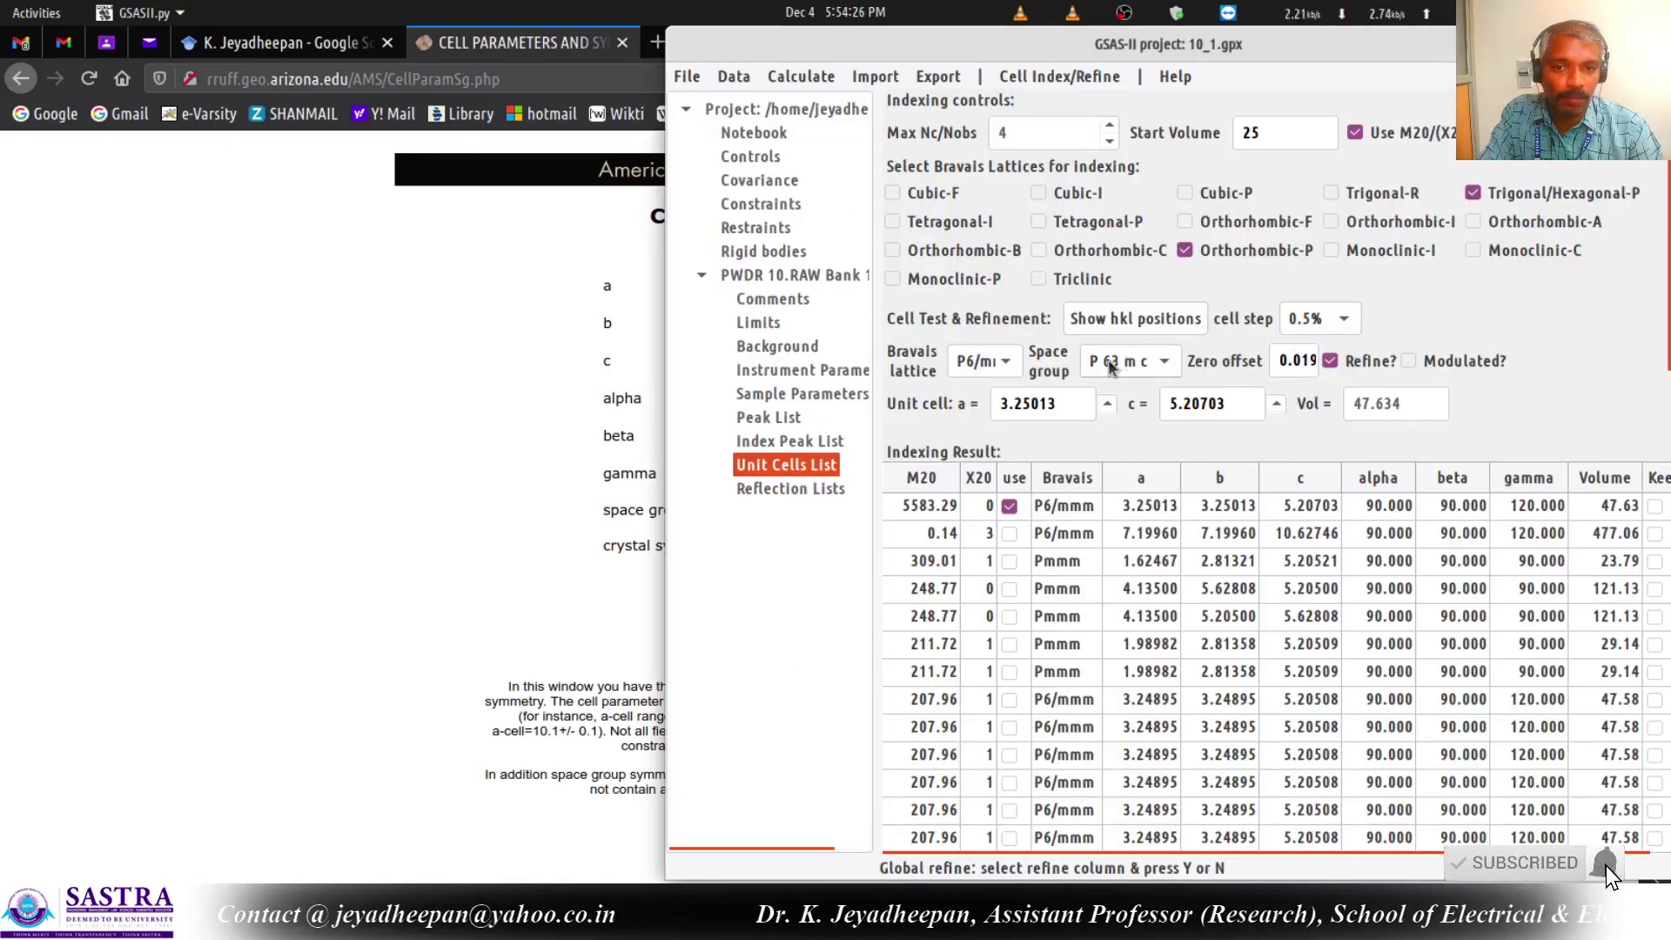
pyautogui.hotkey('alt', 'Tab')
pyautogui.click(808, 511)
pyautogui.scroll(-20, 802, 625)
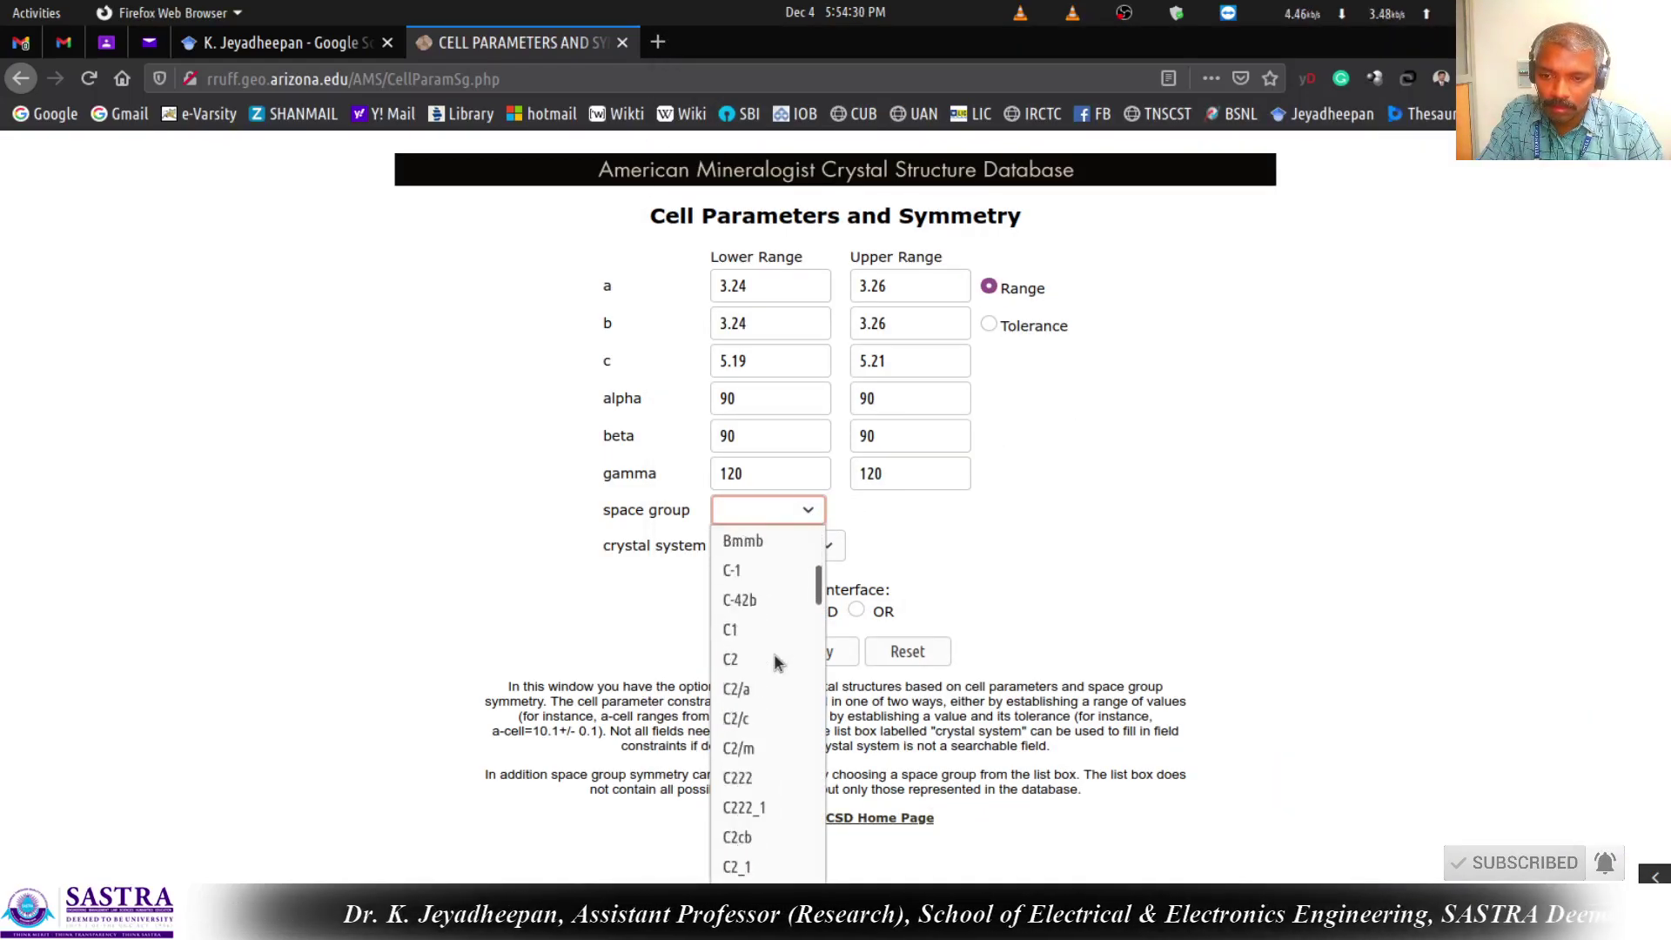
pyautogui.scroll(-20, 777, 663)
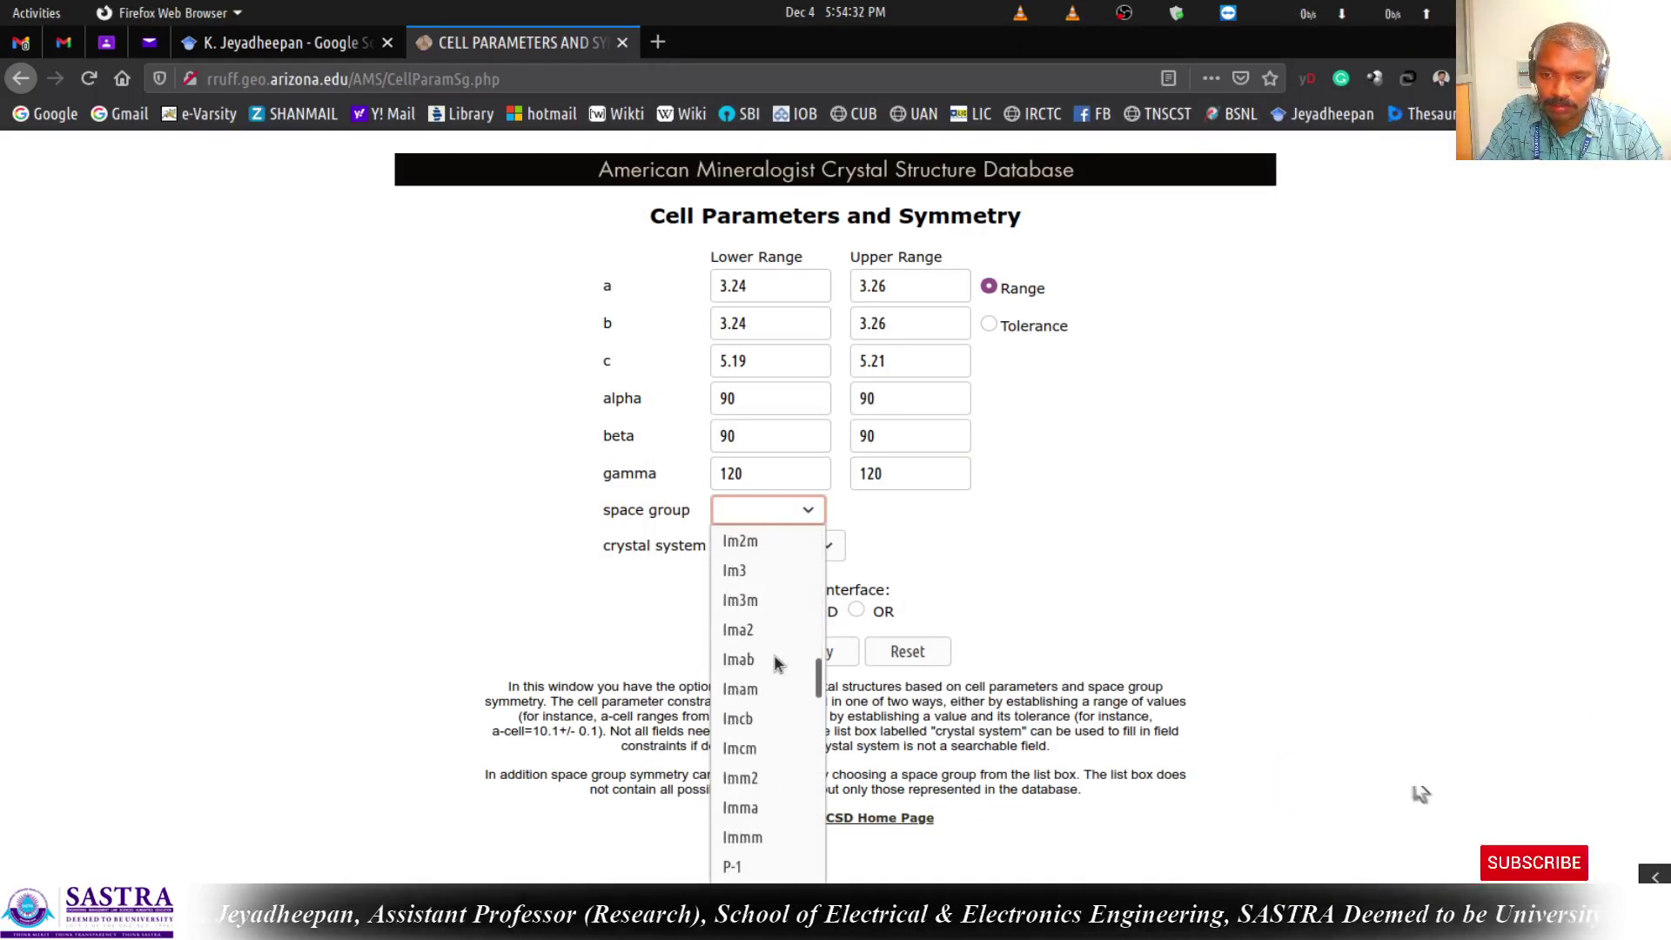
pyautogui.scroll(-15, 777, 663)
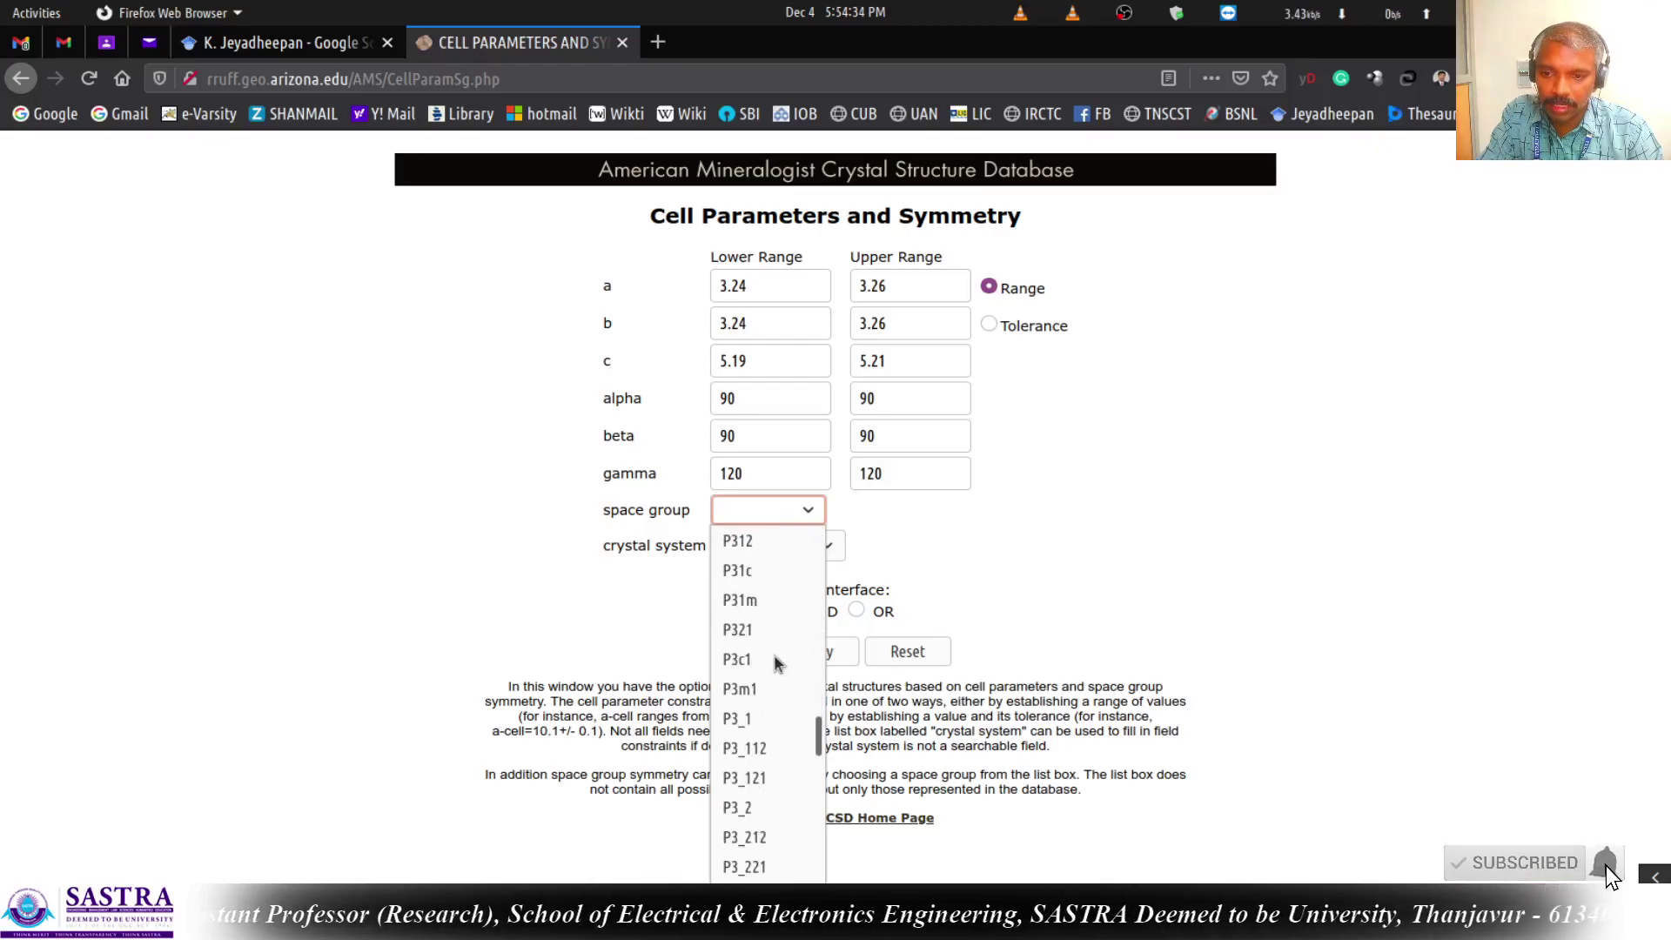
pyautogui.scroll(-15, 777, 663)
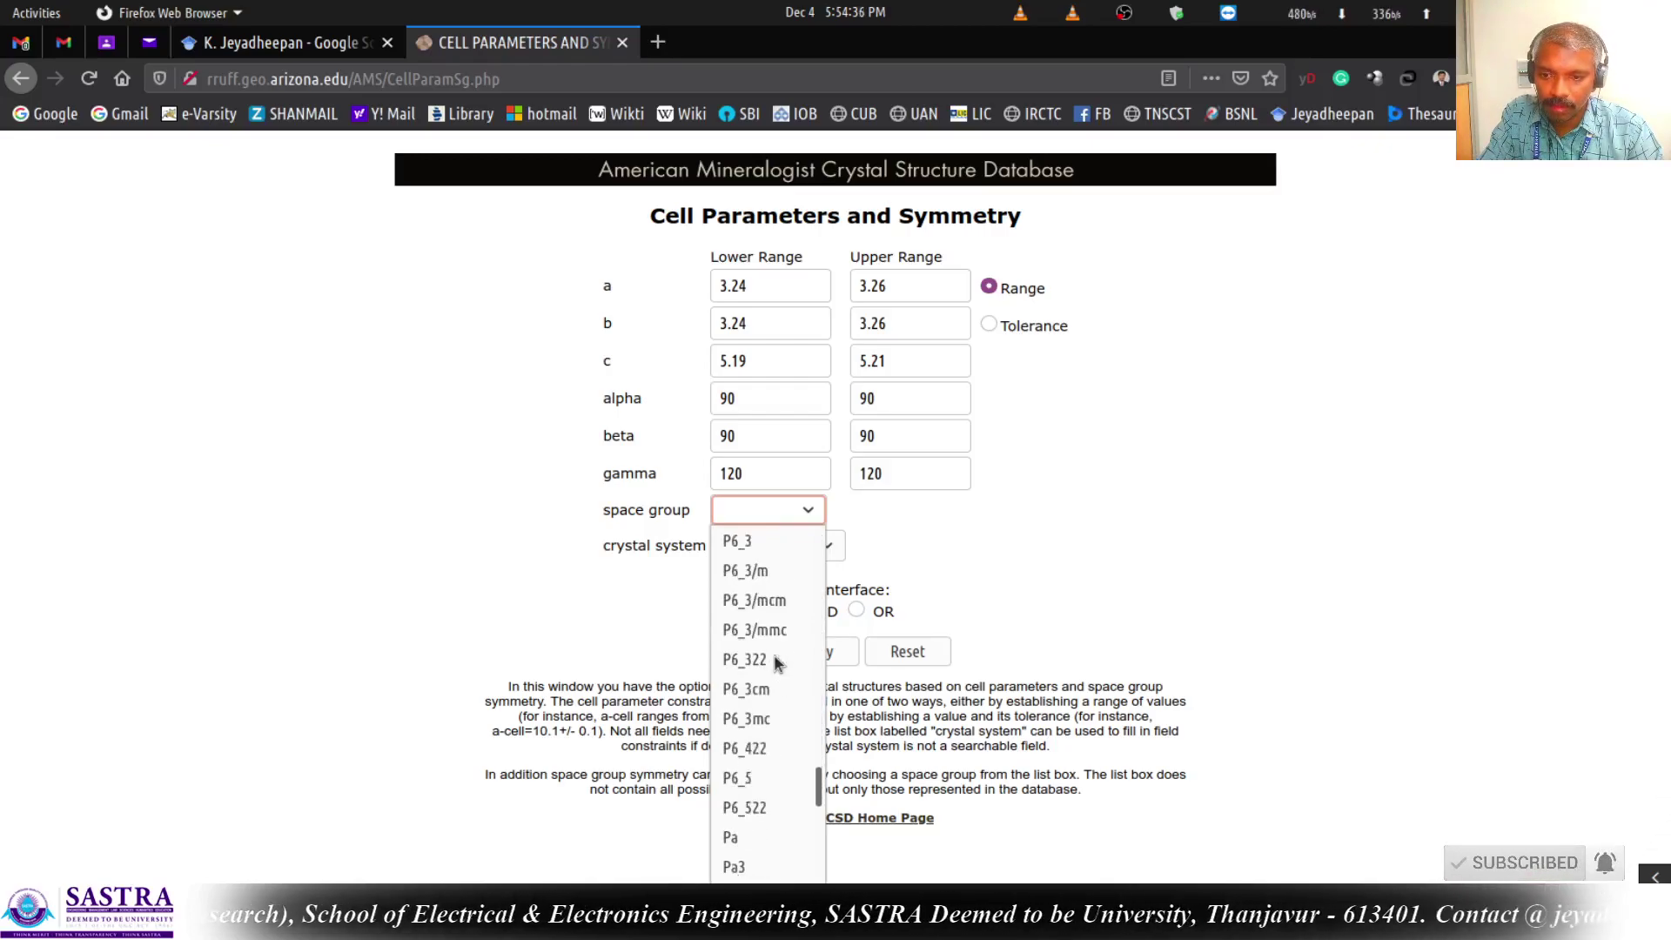
pyautogui.click(773, 722)
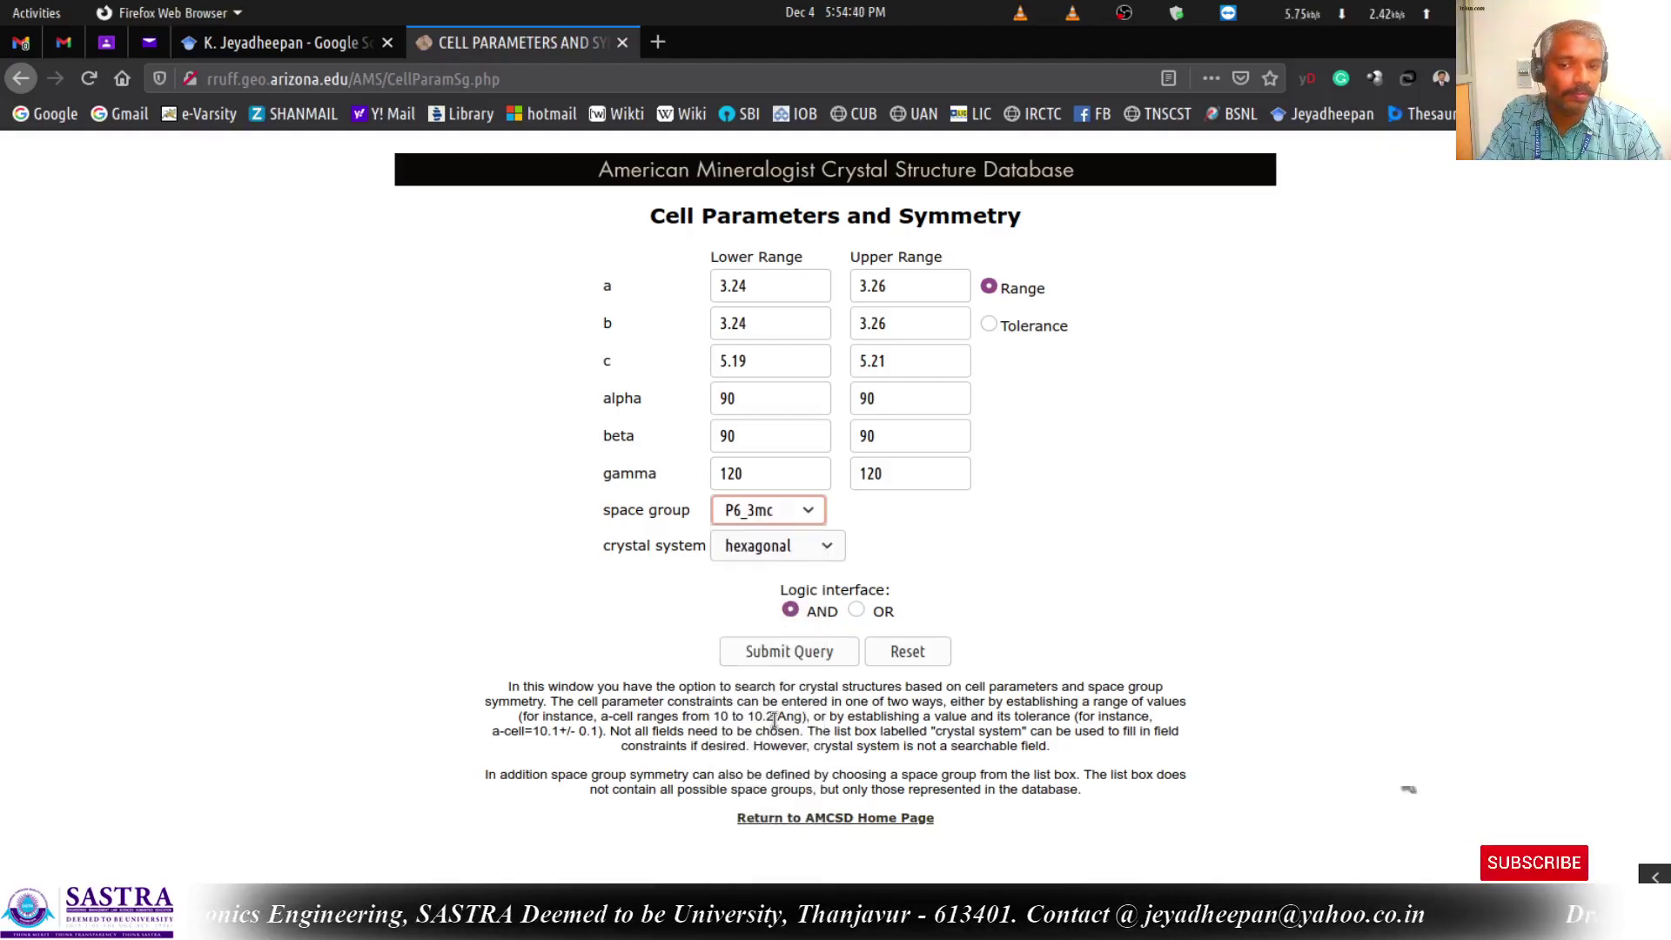
# Submit the cell parameter query, run the database search, and check the first zincite record's cell and atoms.
pyautogui.click(813, 654)
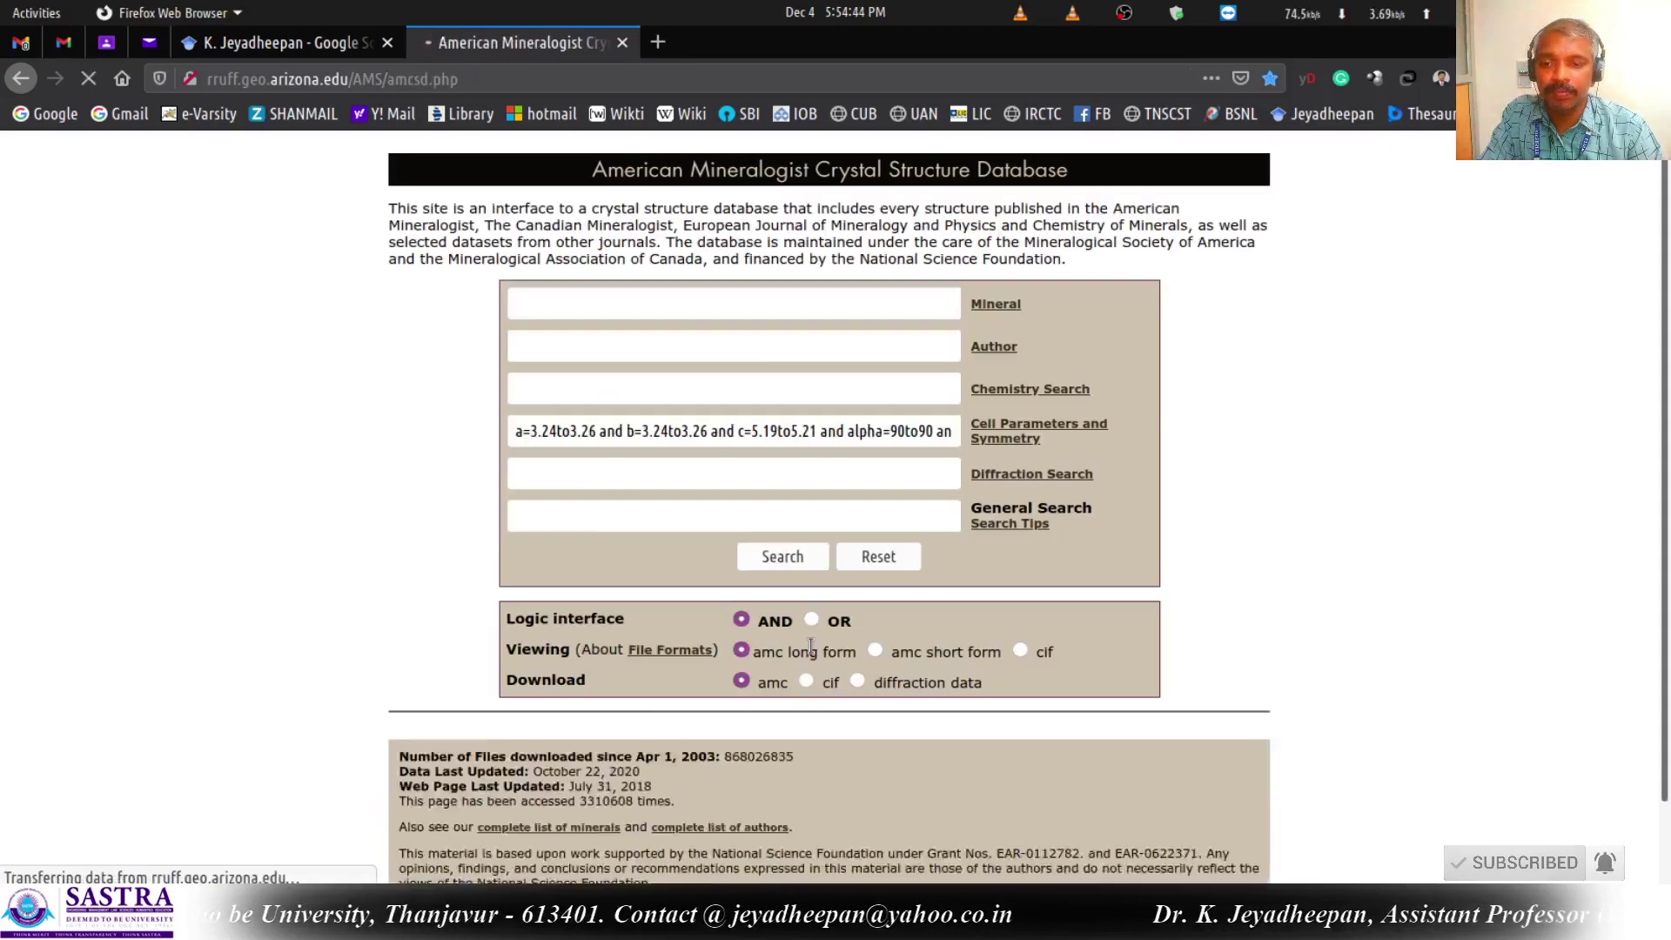
pyautogui.click(786, 557)
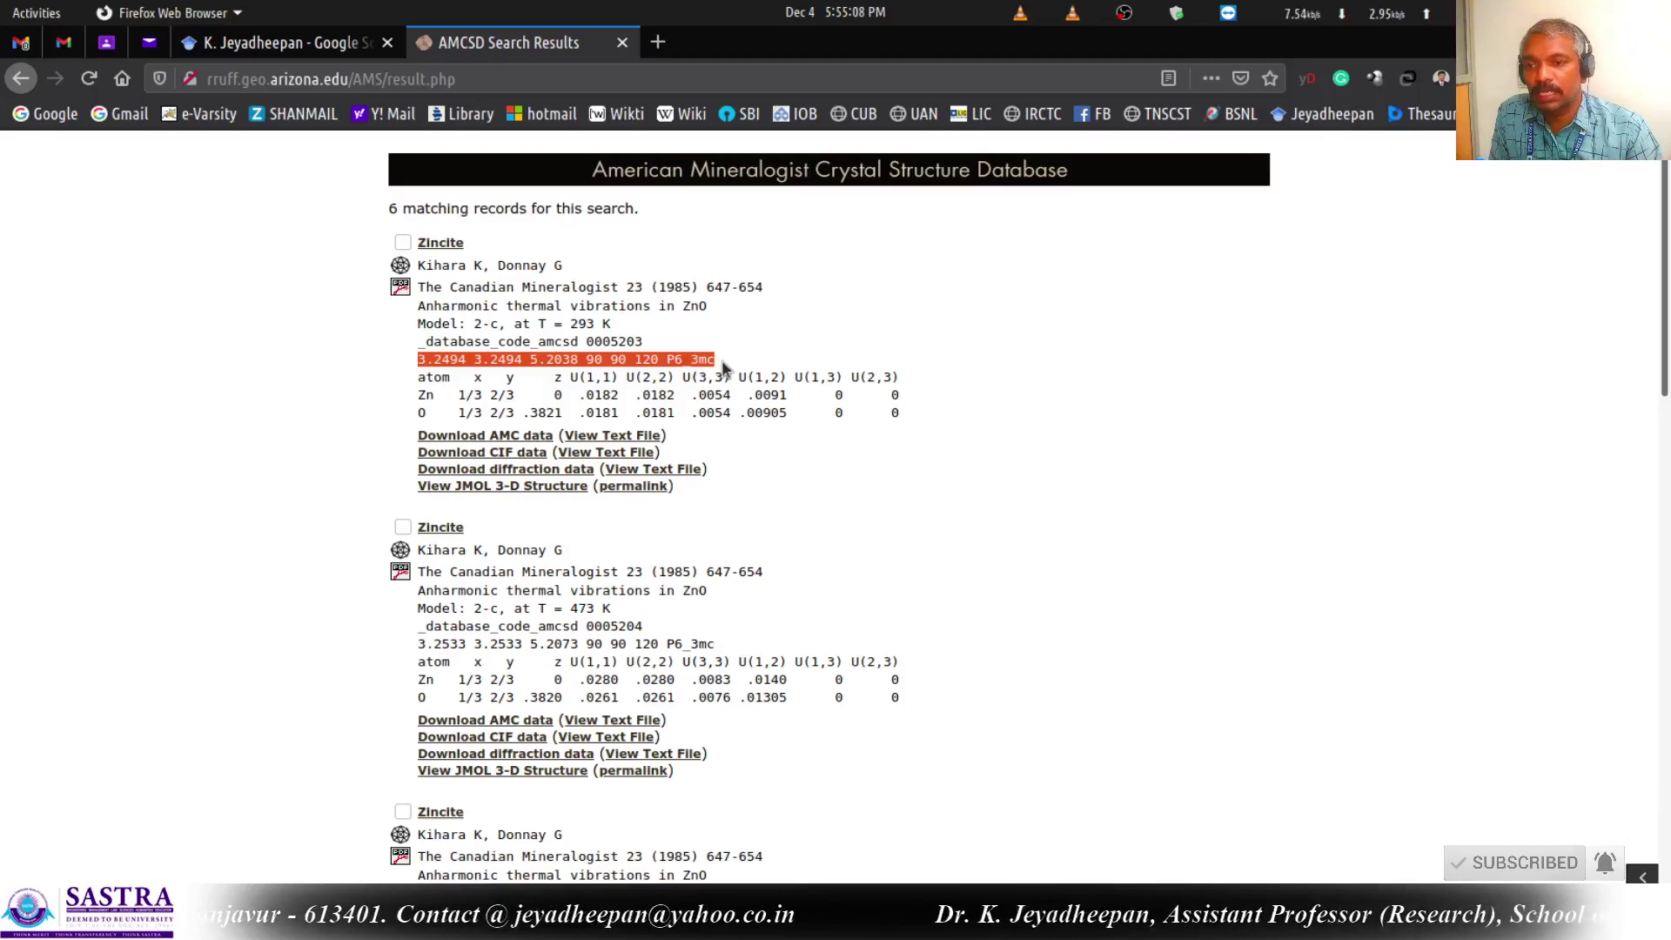
pyautogui.click(421, 396)
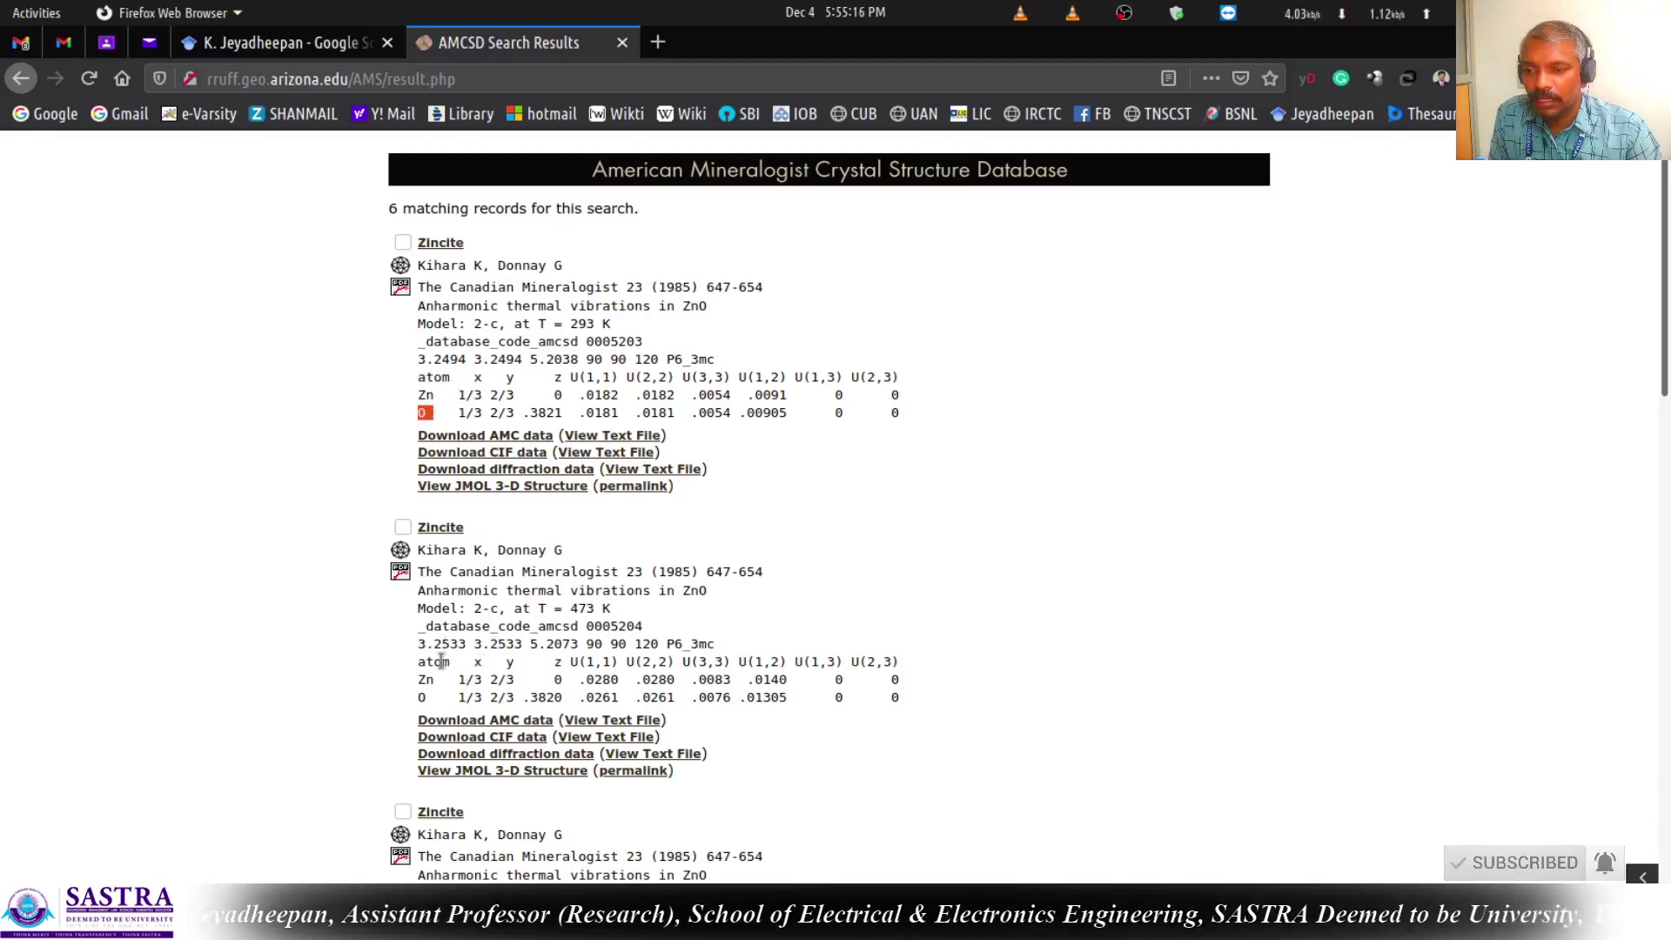
# Examine the cell parameters and atom positions listed in the remaining zincite records.
pyautogui.scroll(-5, 443, 667)
pyautogui.moveTo(435, 684); pyautogui.dragTo(416, 696)
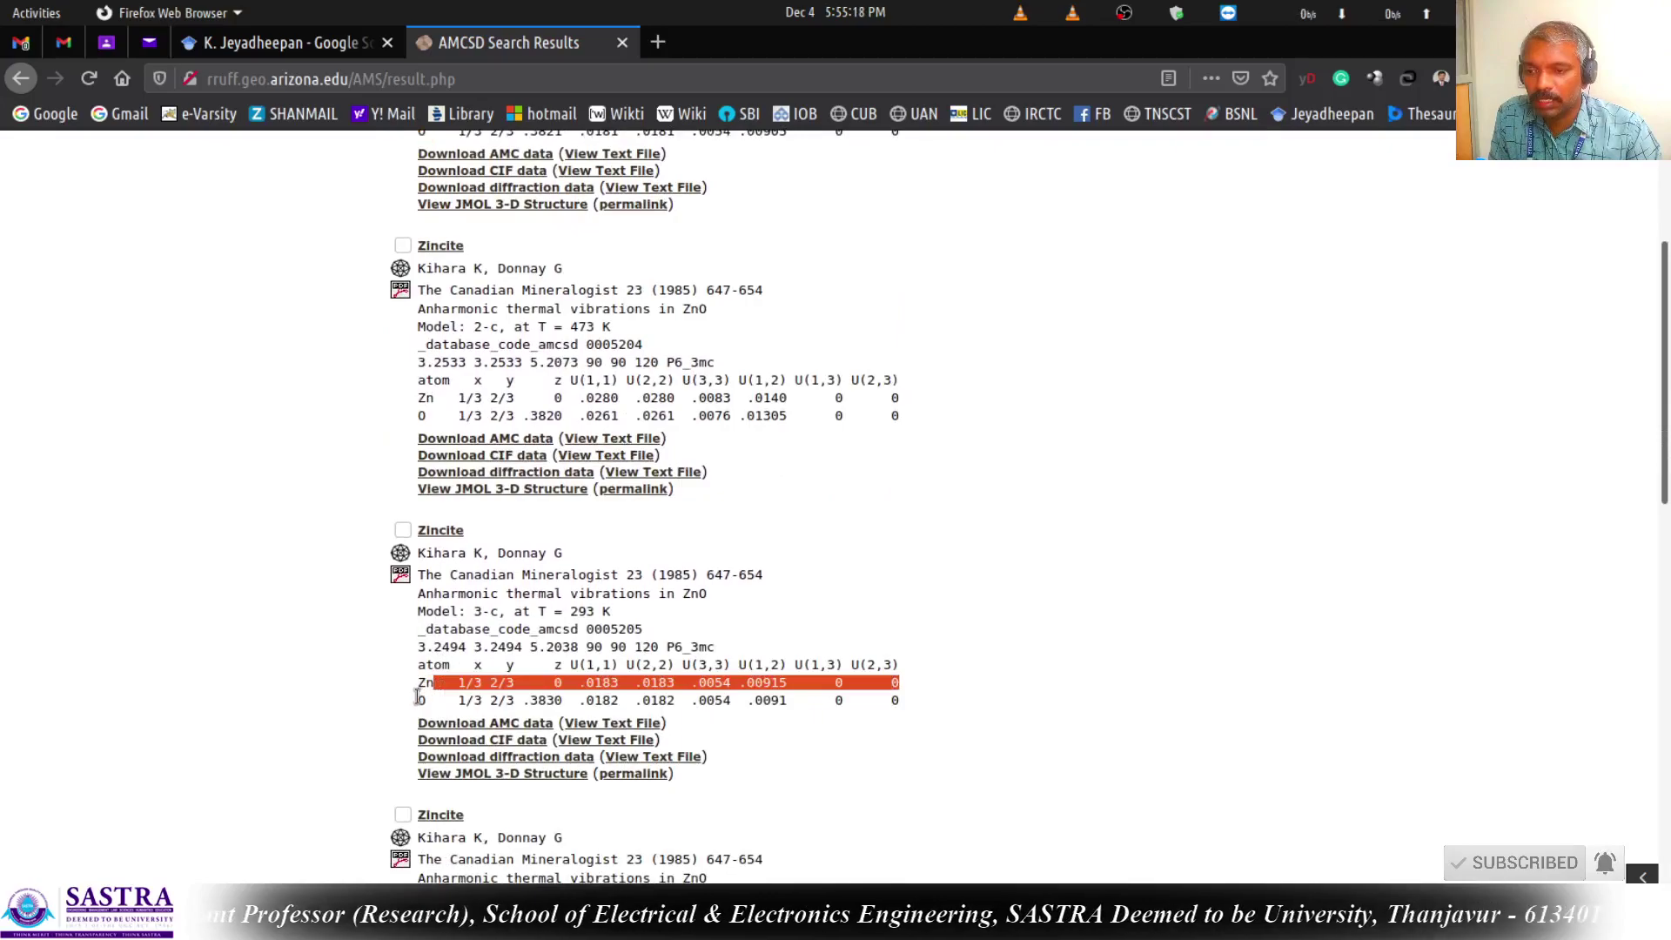
pyautogui.scroll(-6, 437, 654)
pyautogui.moveTo(441, 633); pyautogui.dragTo(402, 615)
pyautogui.scroll(-4, 448, 694)
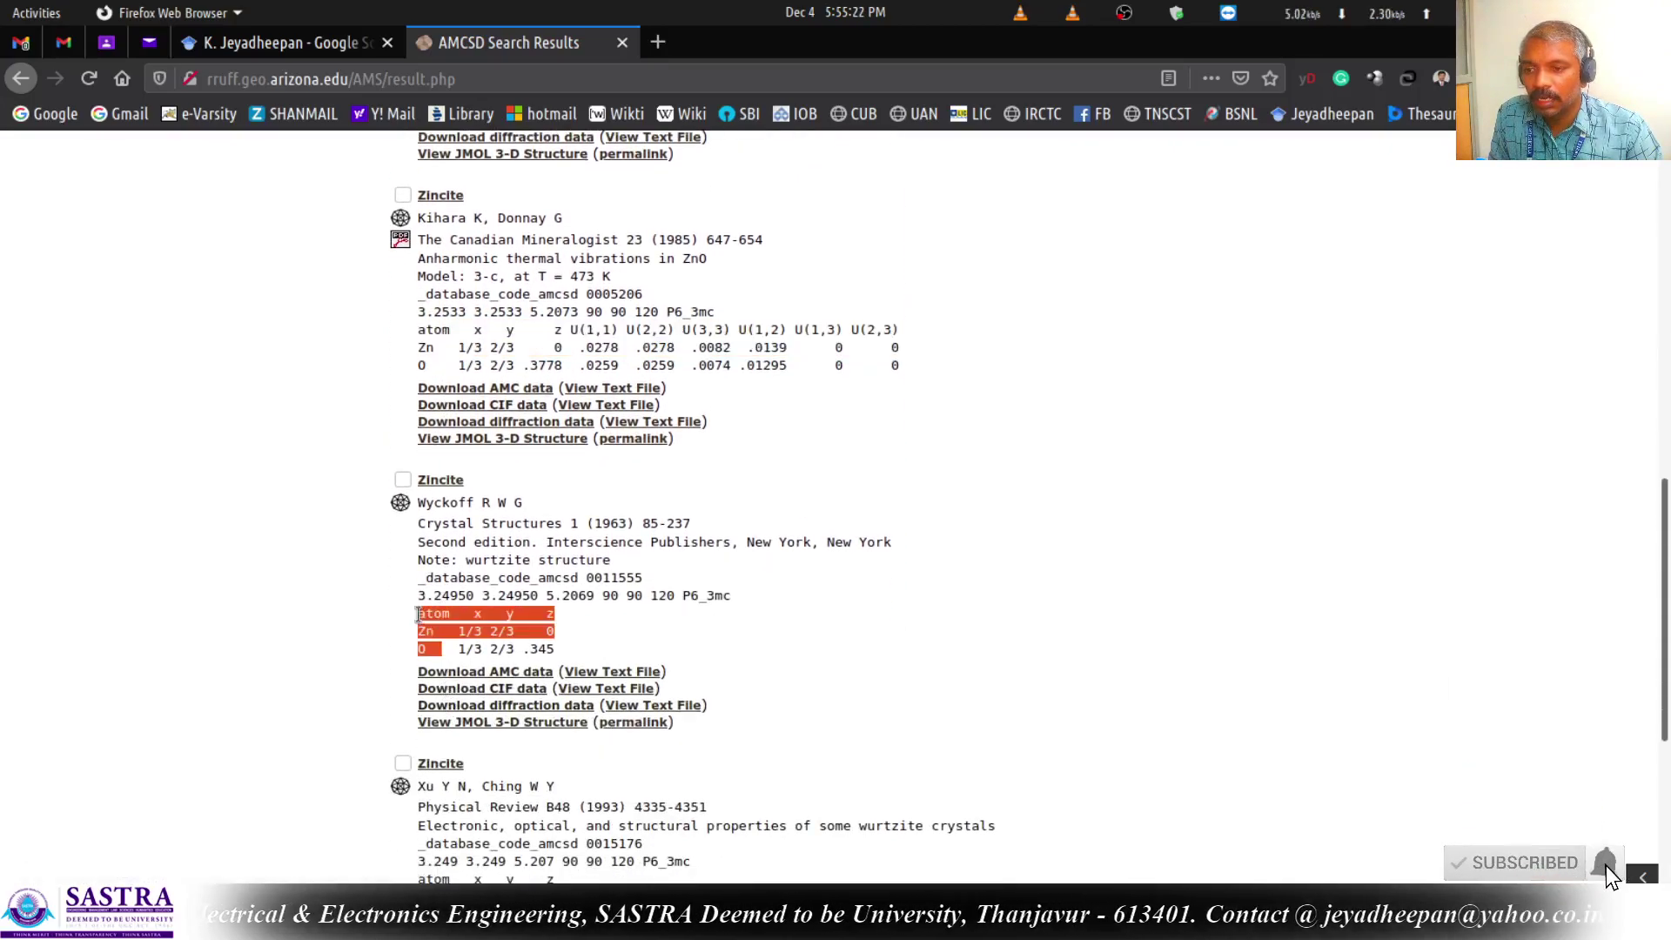
pyautogui.scroll(-3, 452, 714)
pyautogui.scroll(-1, 454, 713)
pyautogui.moveTo(444, 690); pyautogui.dragTo(415, 675)
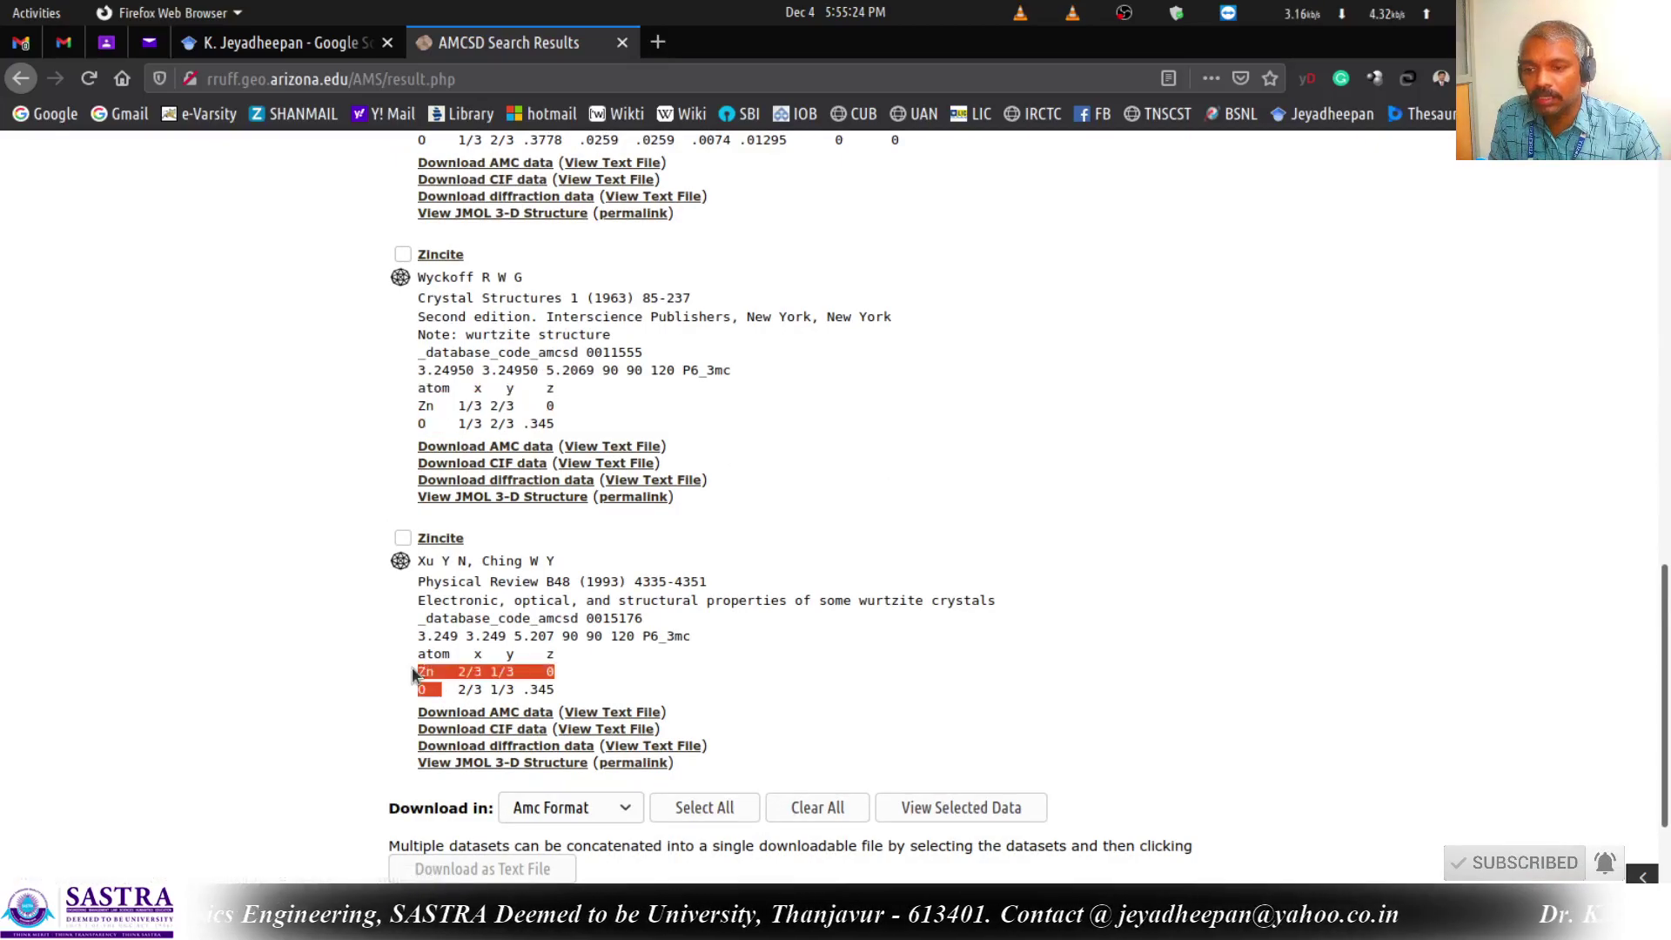
pyautogui.scroll(15, 420, 661)
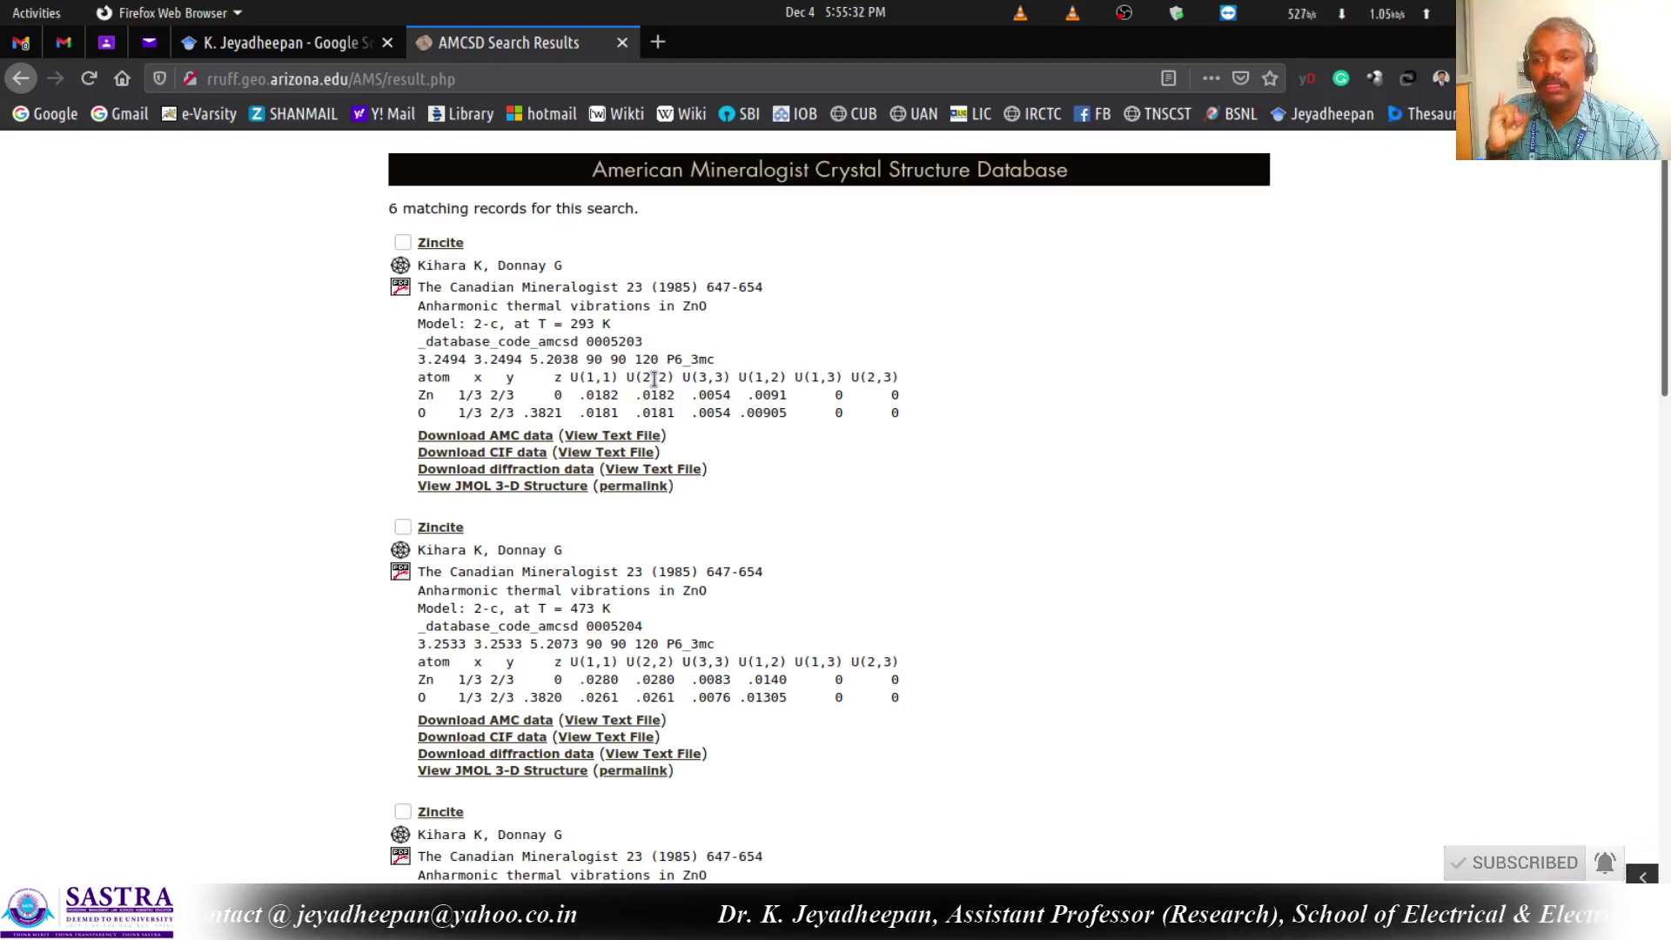
# Switch to GSAS-II and compare its refined unit cell and volume with the first zincite record in Firefox.
pyautogui.hotkey('alt', 'Tab')
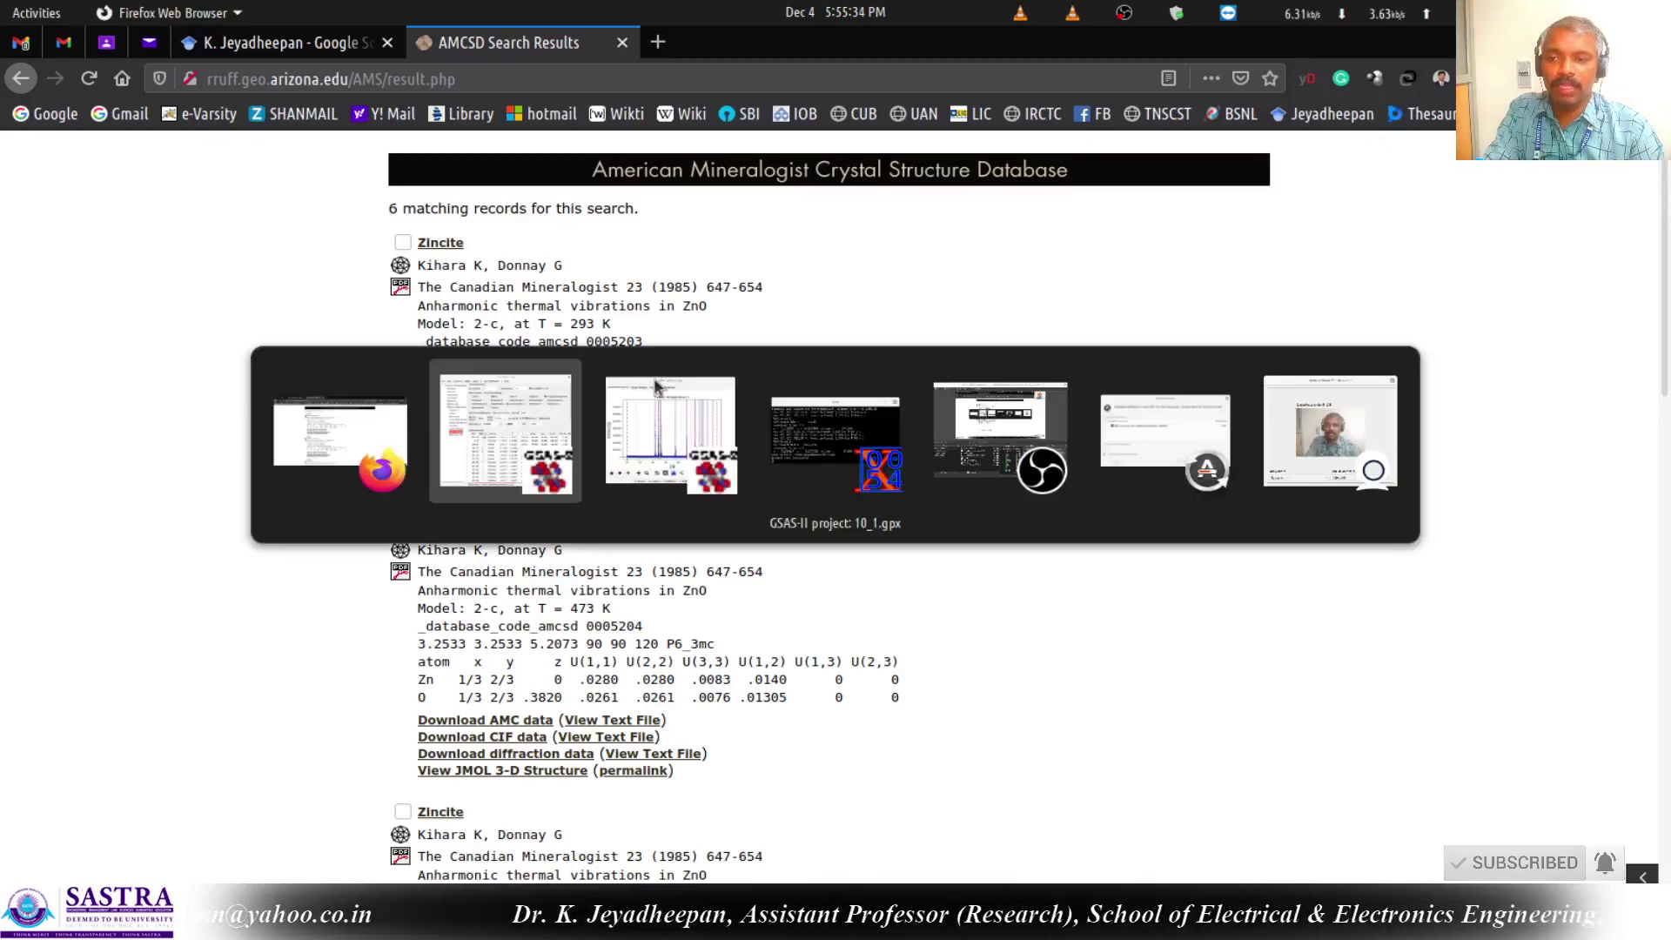
pyautogui.click(505, 431)
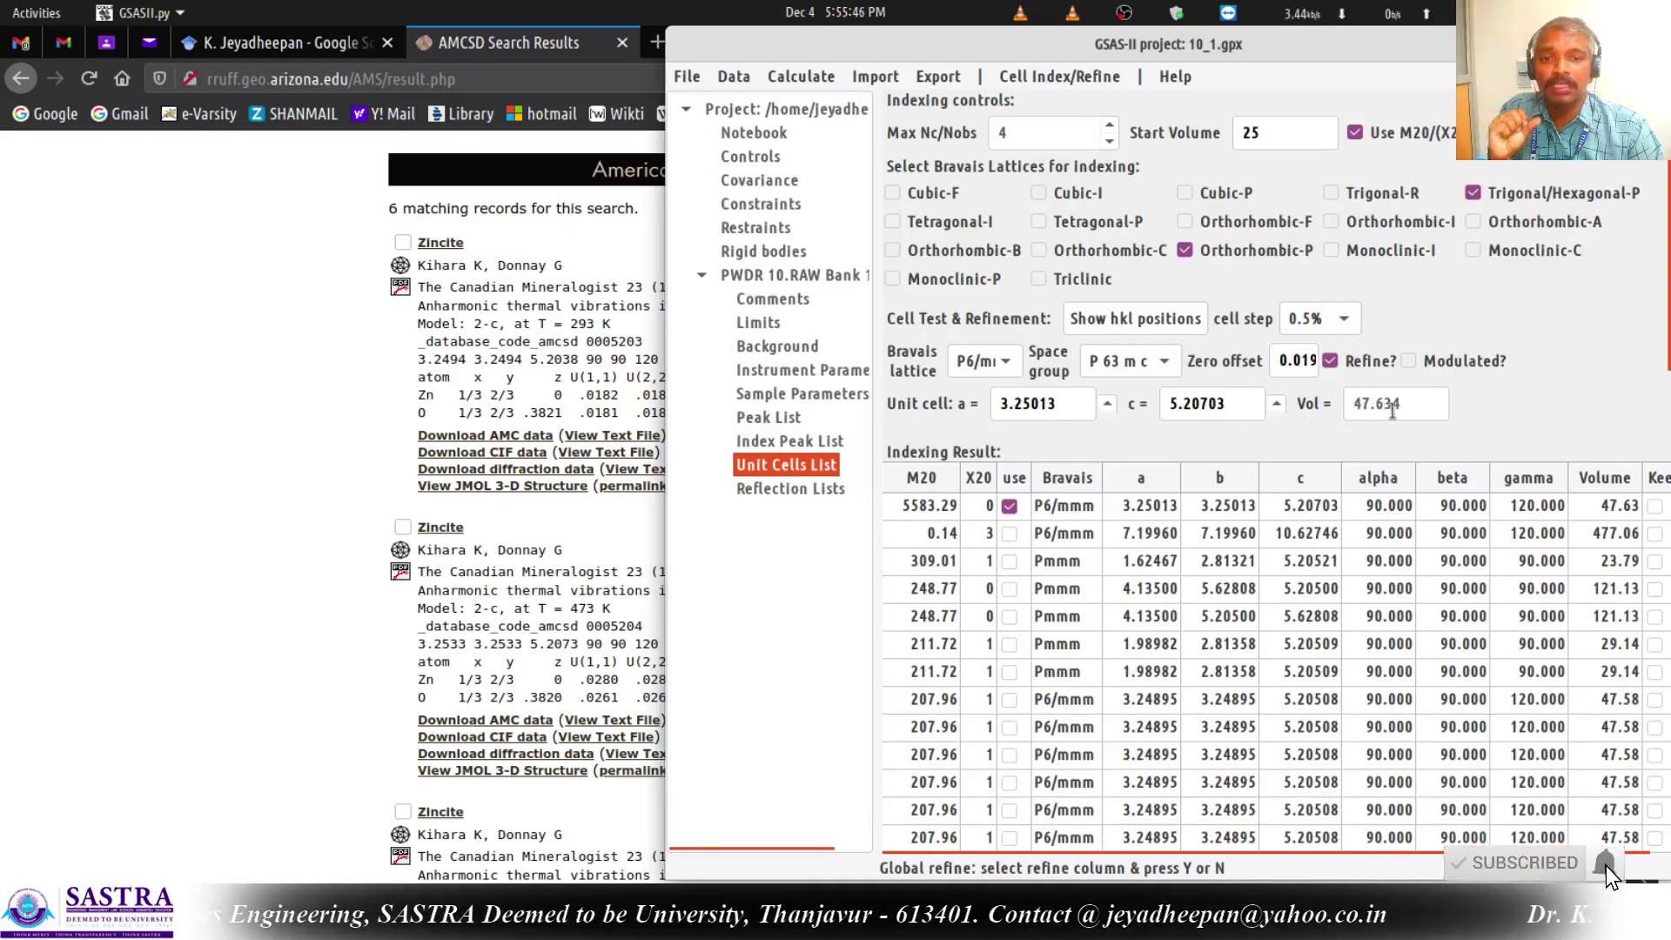
pyautogui.moveTo(1402, 406); pyautogui.dragTo(1275, 396)
pyautogui.click(1005, 406)
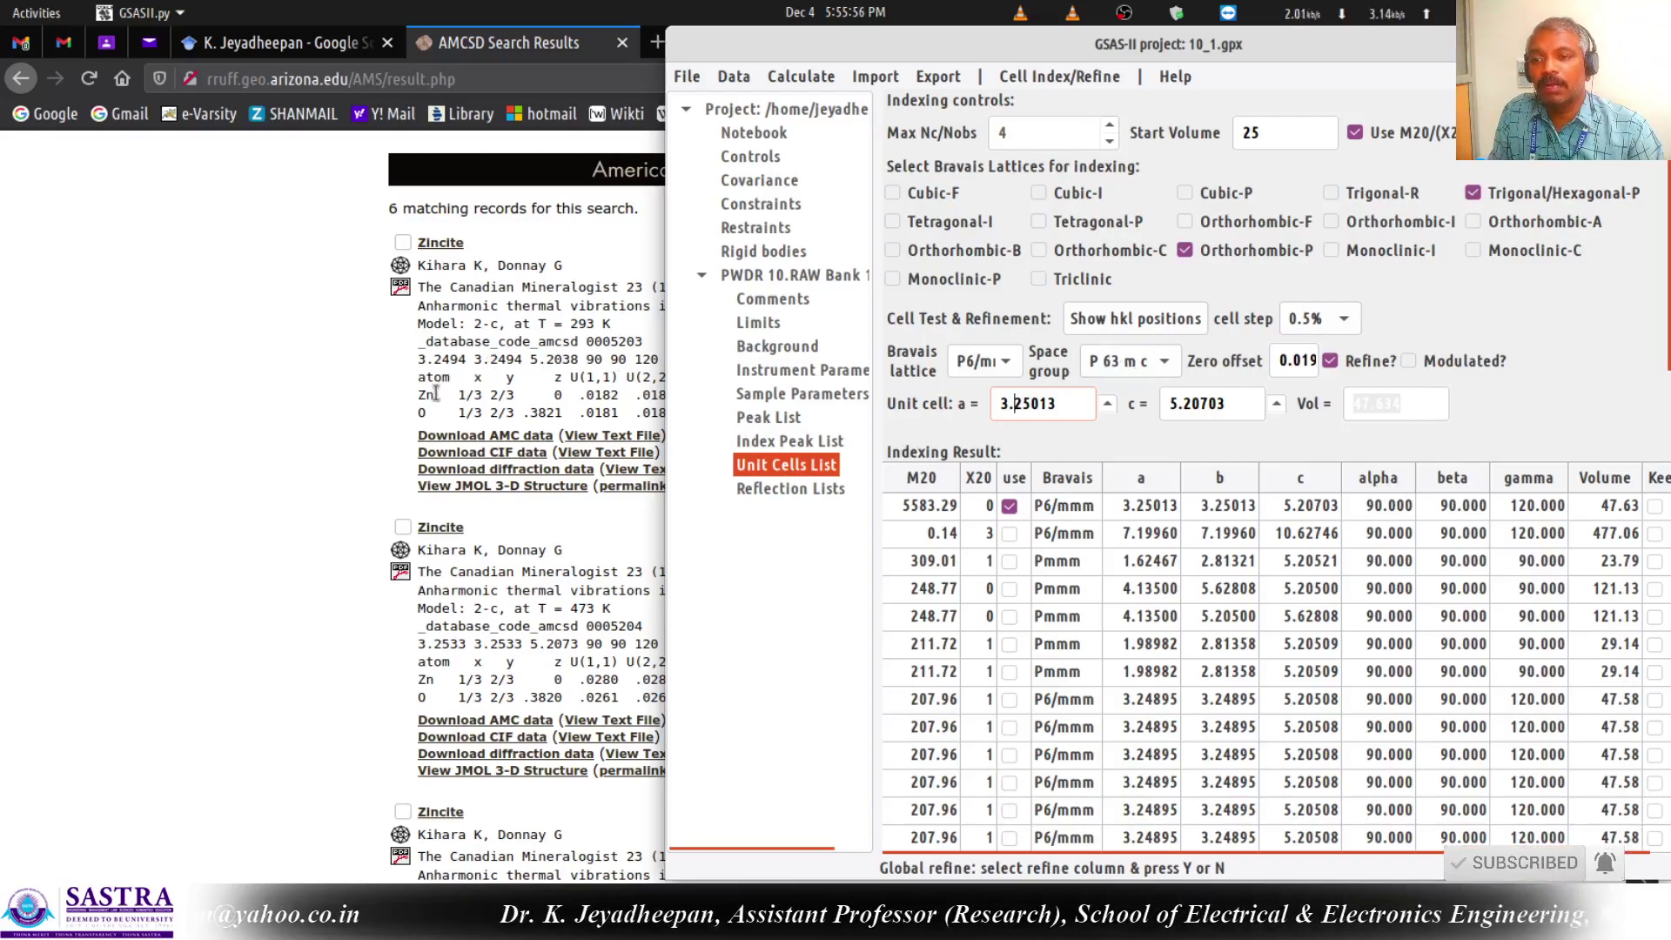
pyautogui.moveTo(419, 392); pyautogui.dragTo(438, 411)
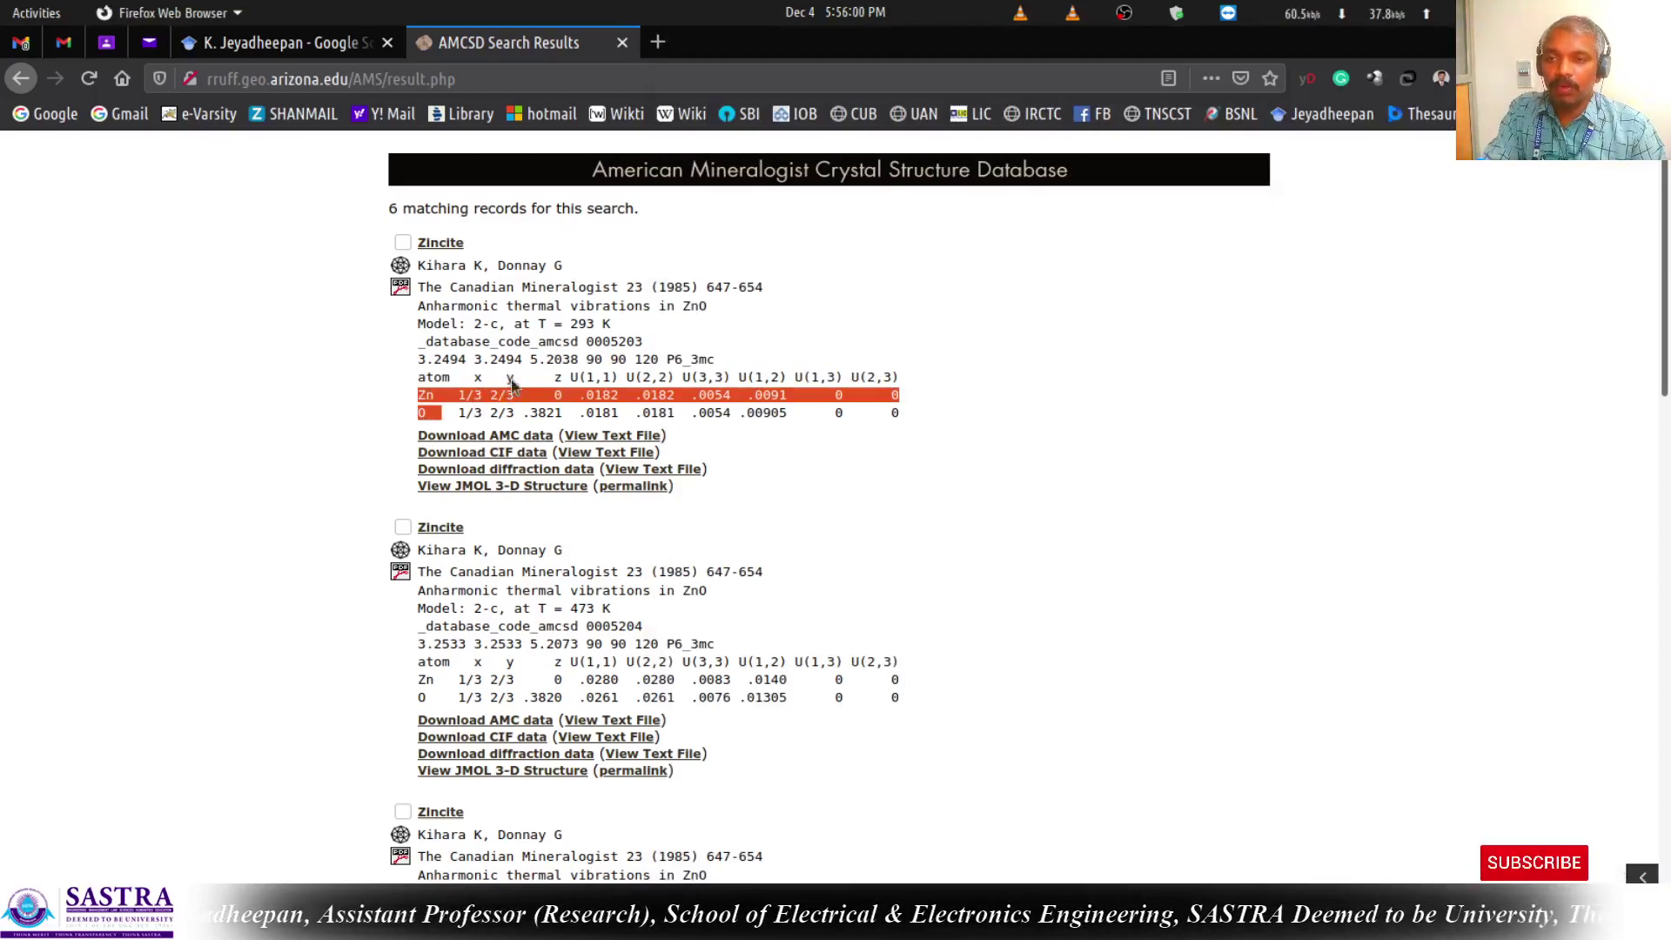
pyautogui.hotkey('alt', 'Tab')
pyautogui.hotkey('alt', 'shift', 'Tab')
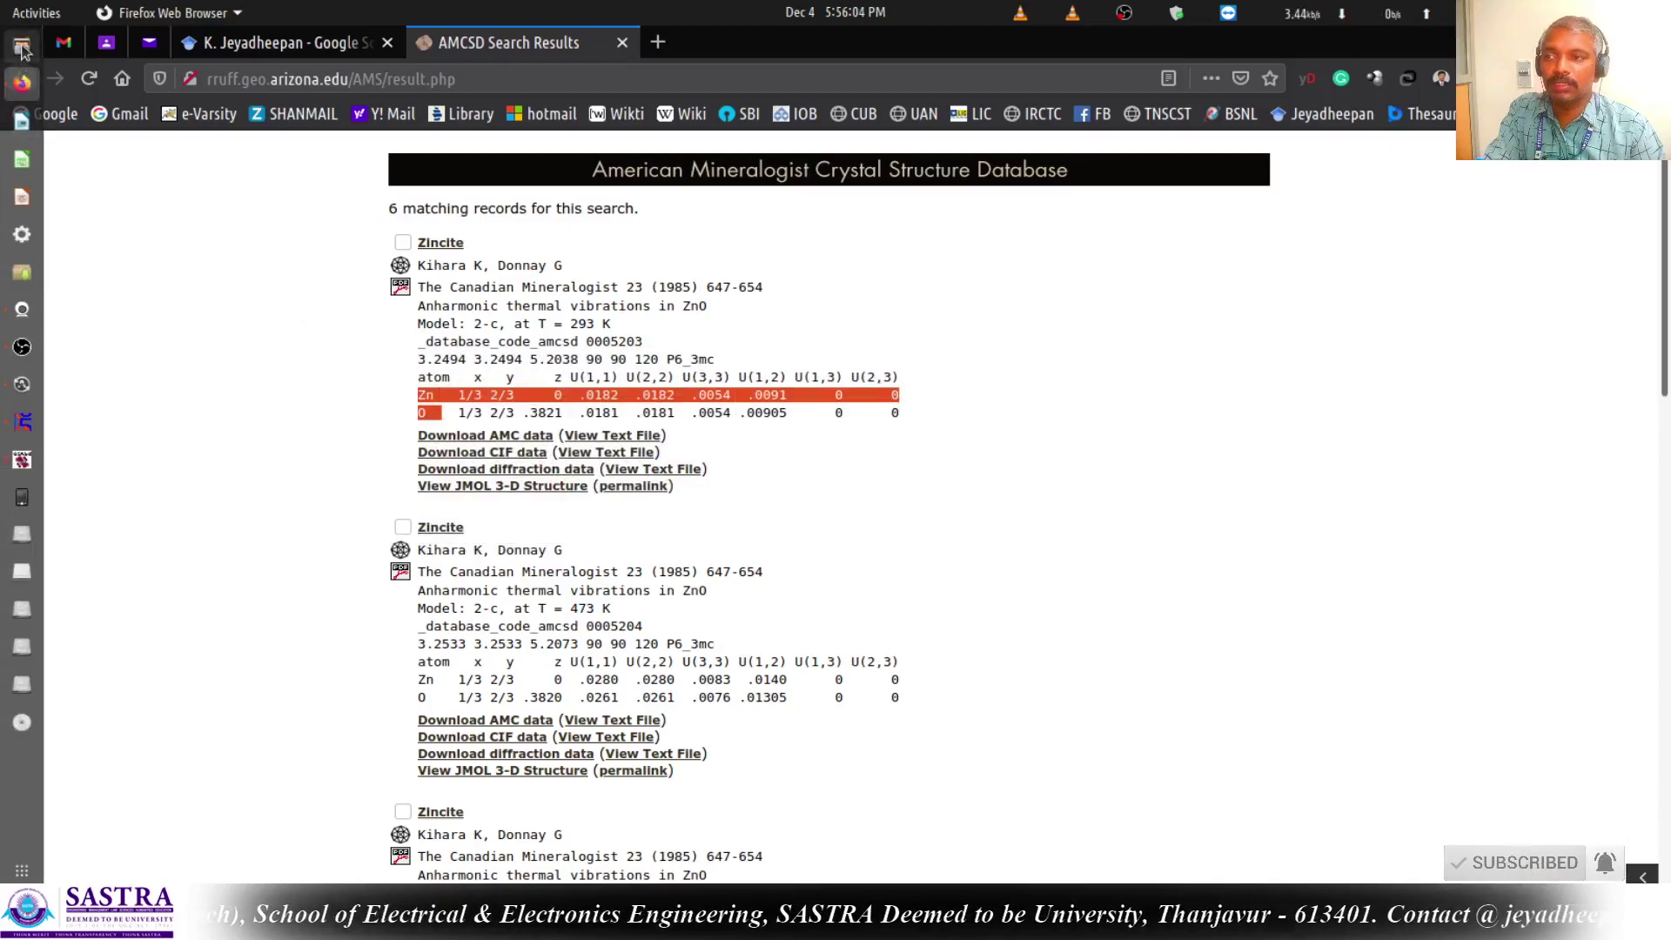
# Open 10_1.txt from the Home folder, review its peak position and FWHM columns, and close it.
pyautogui.click(22, 50)
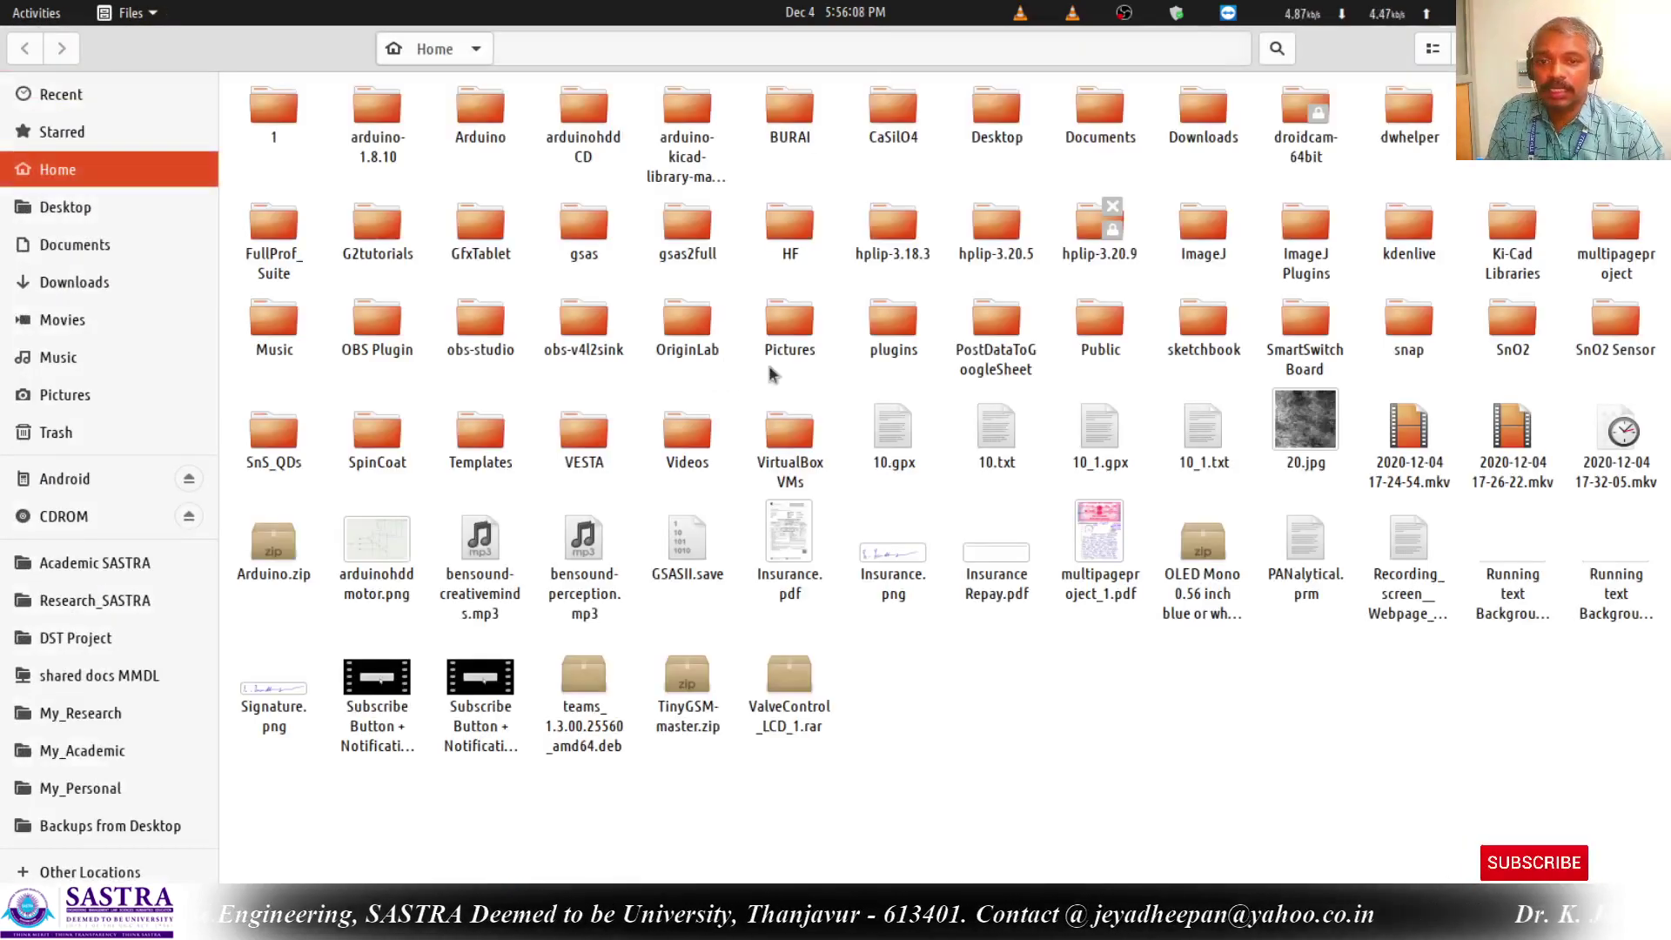
pyautogui.doubleClick(1204, 435)
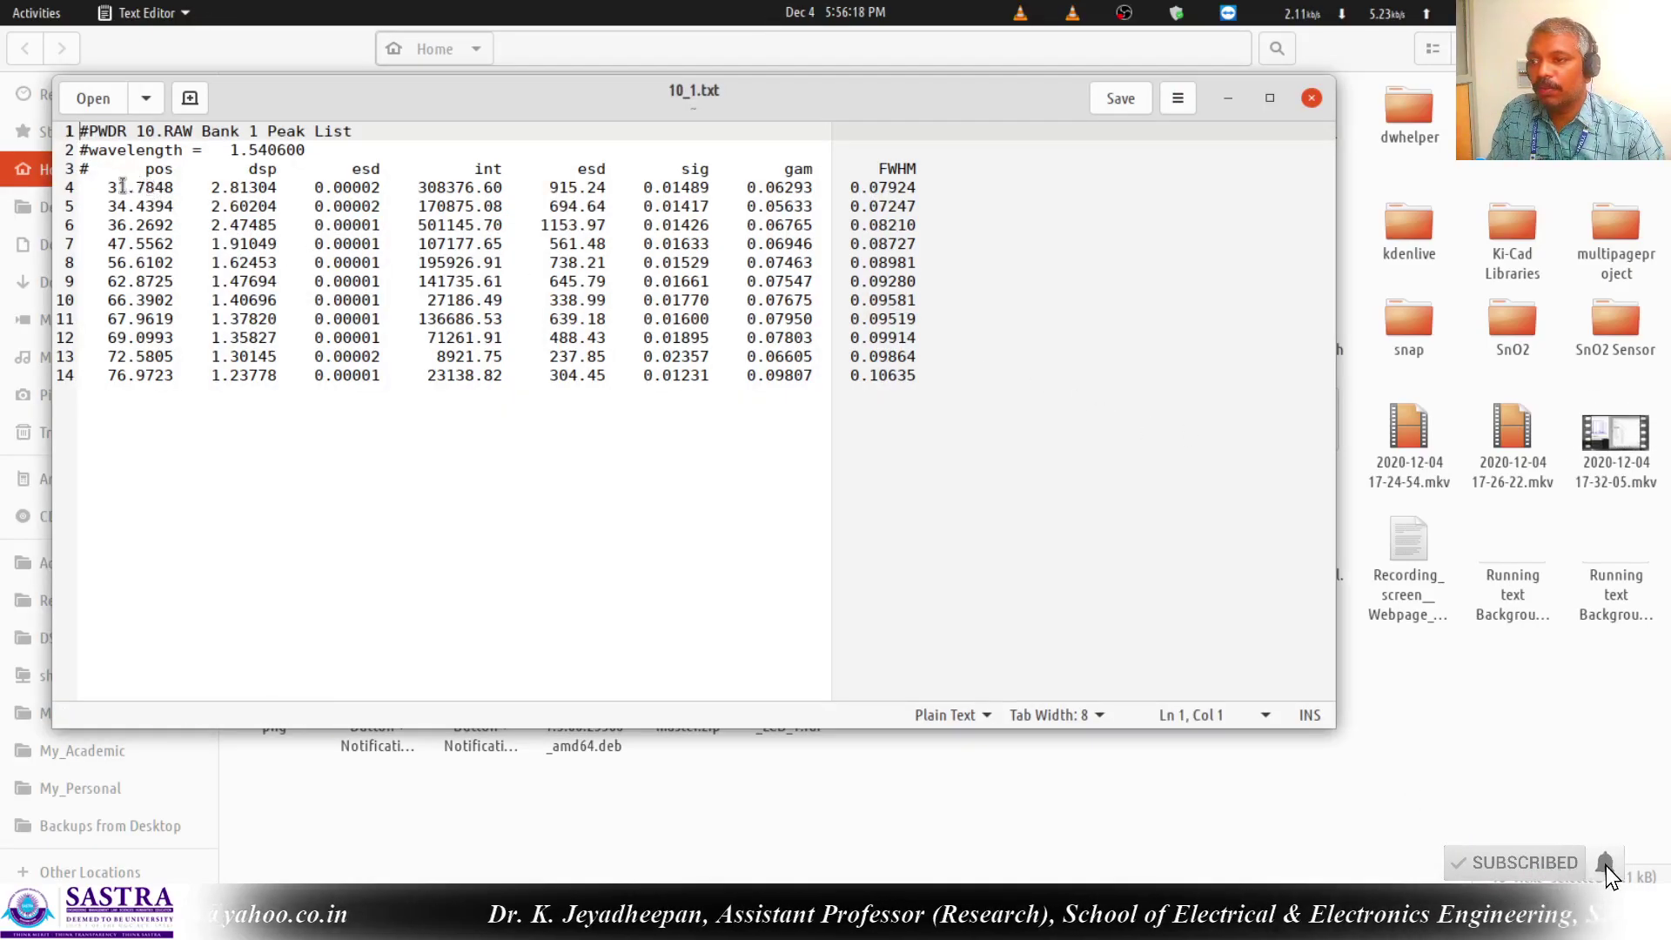
pyautogui.moveTo(113, 187); pyautogui.dragTo(188, 364)
pyautogui.click(184, 375)
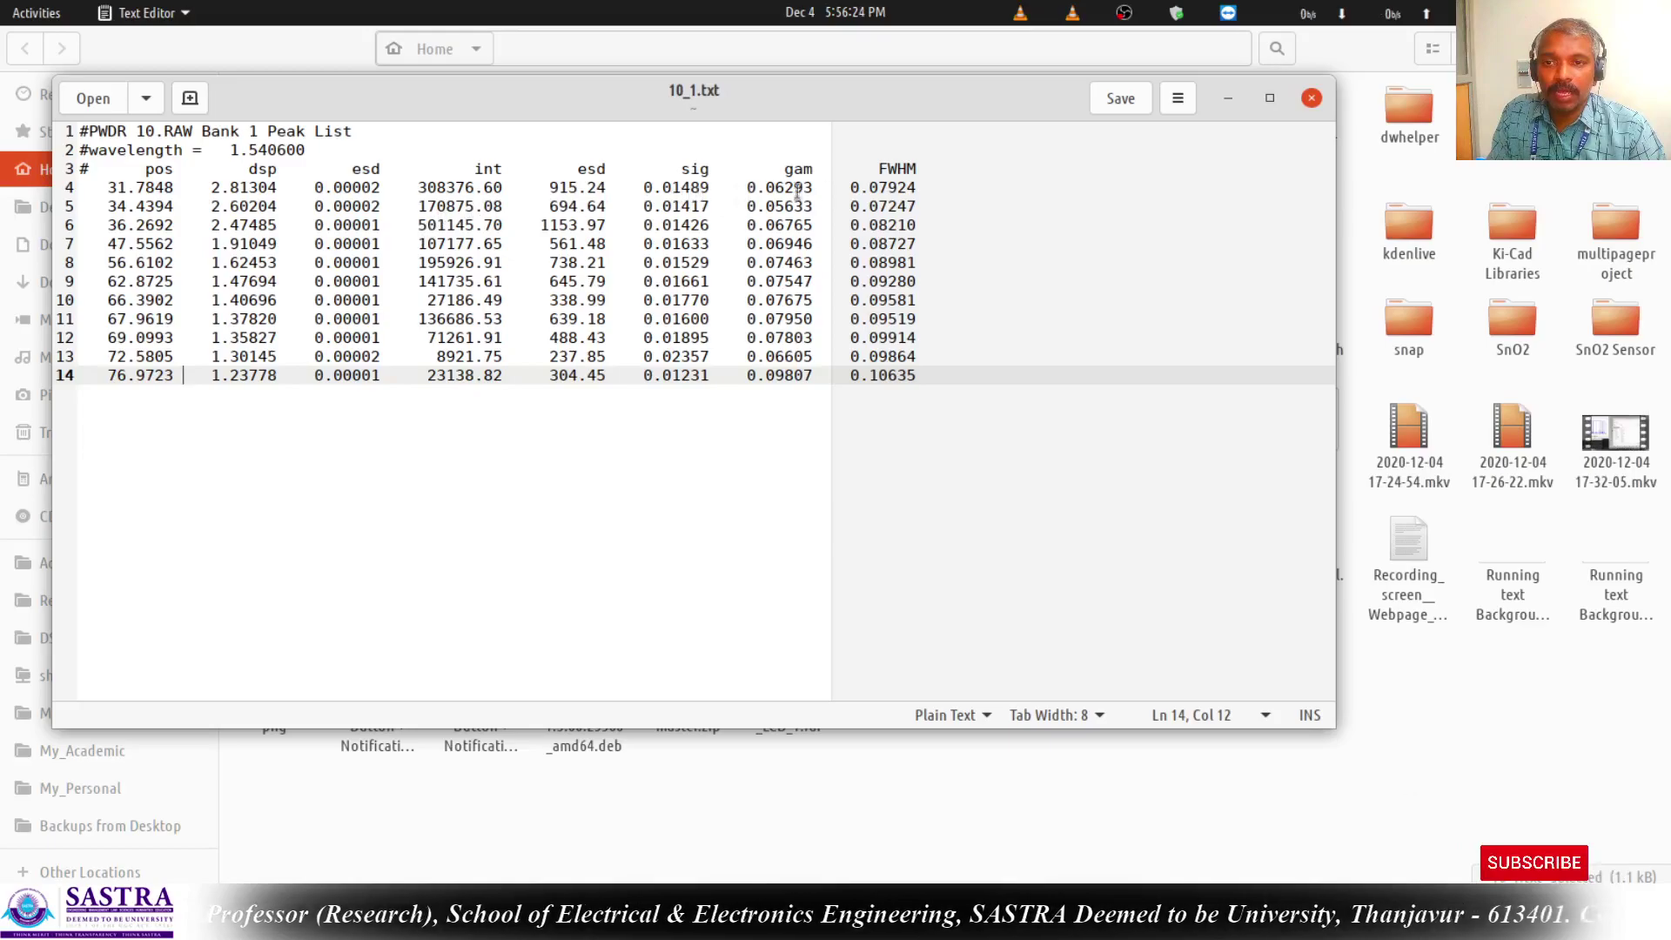
pyautogui.moveTo(839, 187)
pyautogui.mouseDown()
pyautogui.moveTo(925, 370)
pyautogui.moveTo(896, 217)
pyautogui.moveTo(857, 176)
pyautogui.mouseUp()
pyautogui.click(912, 370)
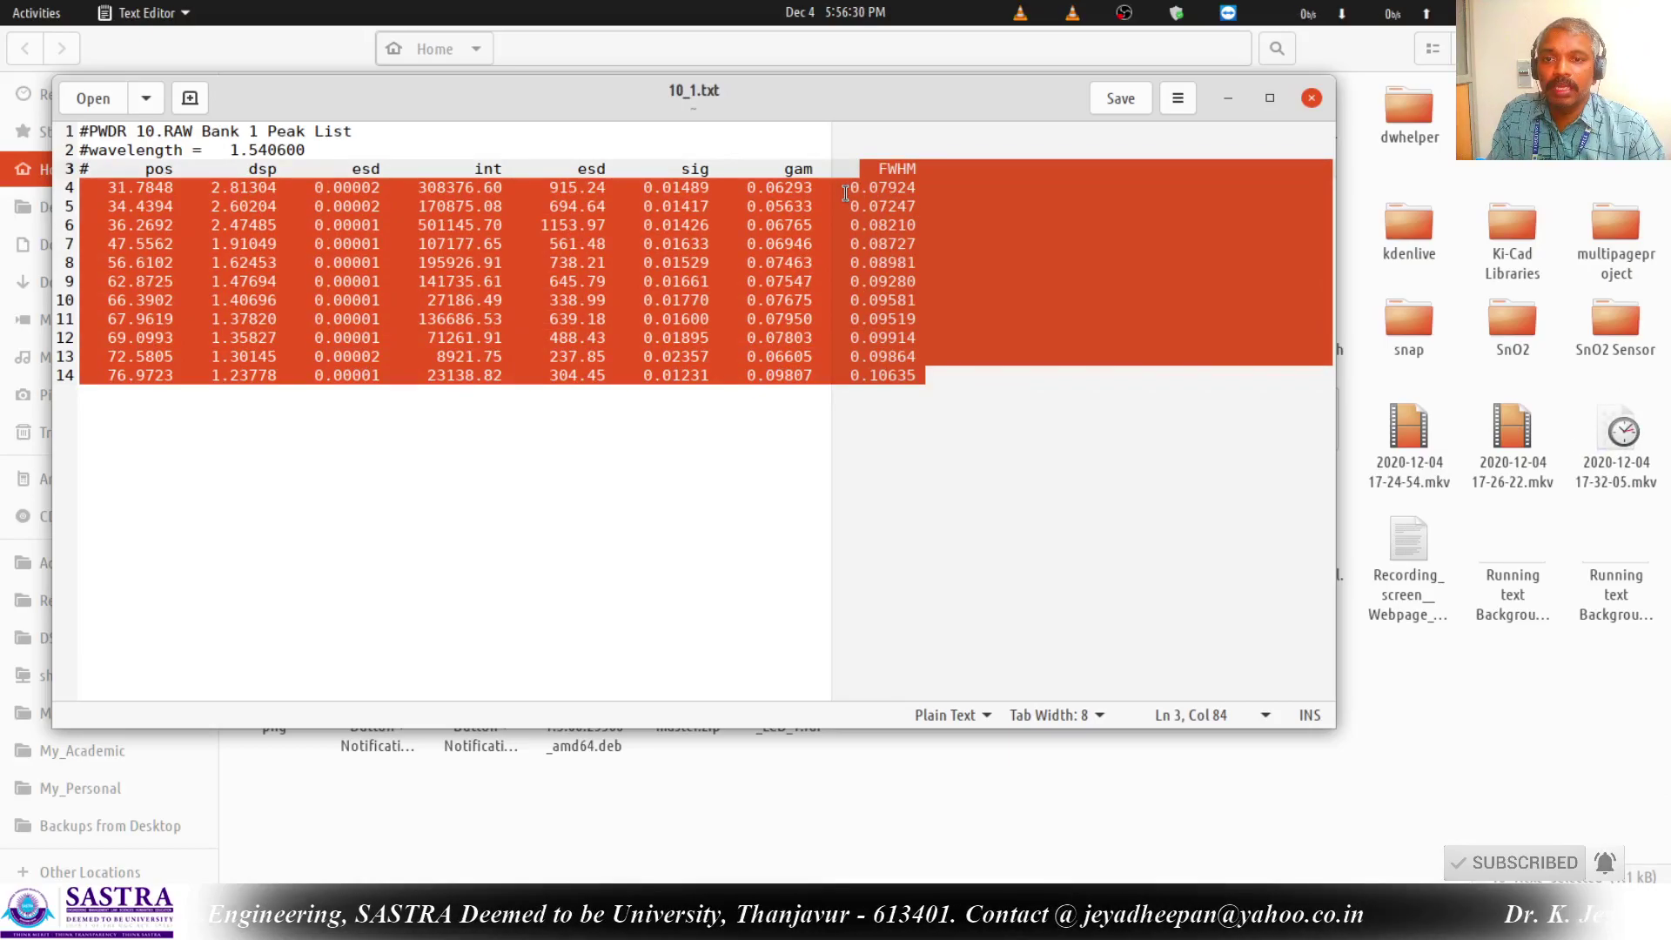
pyautogui.click(152, 189)
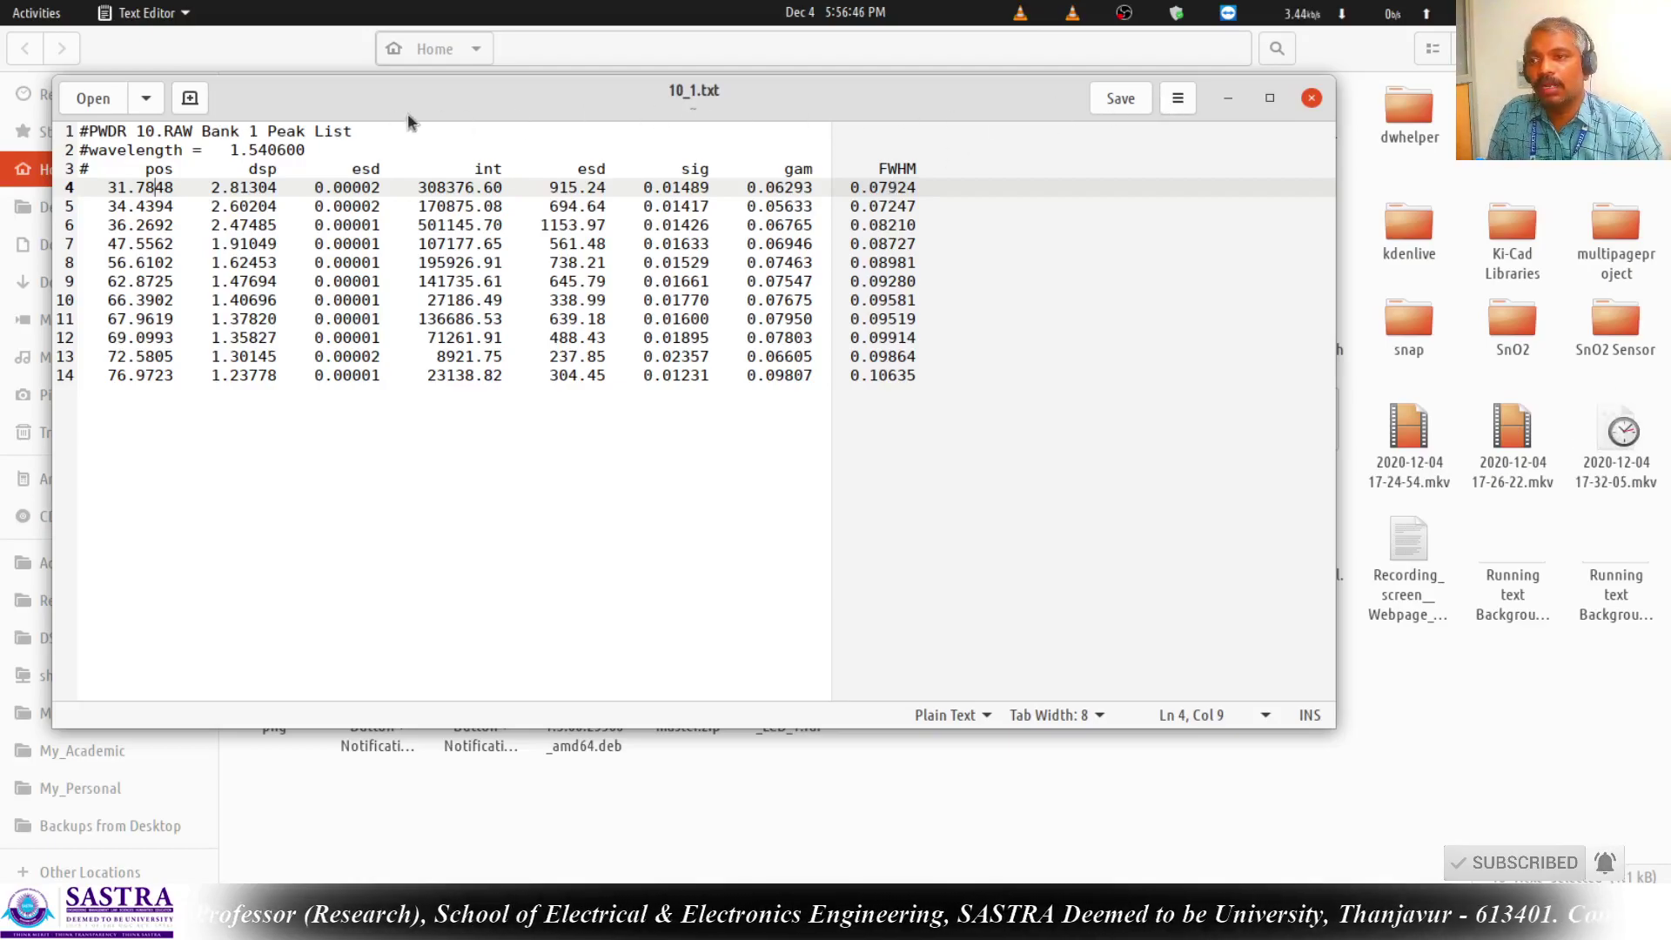
pyautogui.click(1311, 99)
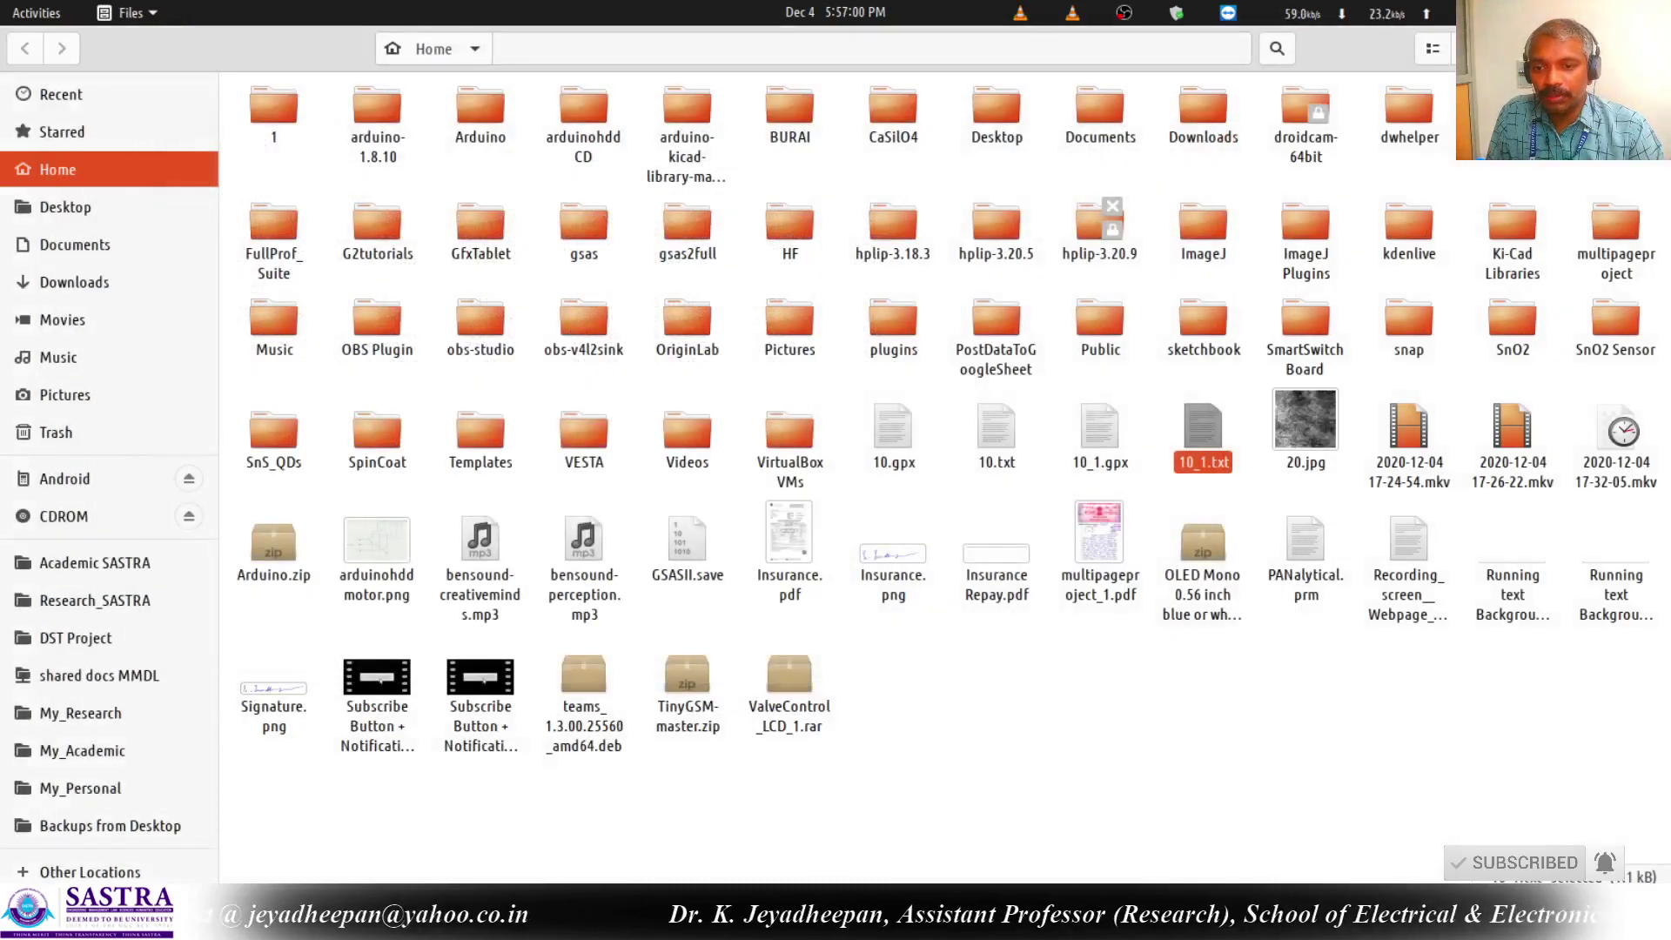
# Switch to a blank LibreOffice Calc spreadsheet and look through its data, sheet and tools commands for a way to import text data.
pyautogui.moveTo(753, 857)
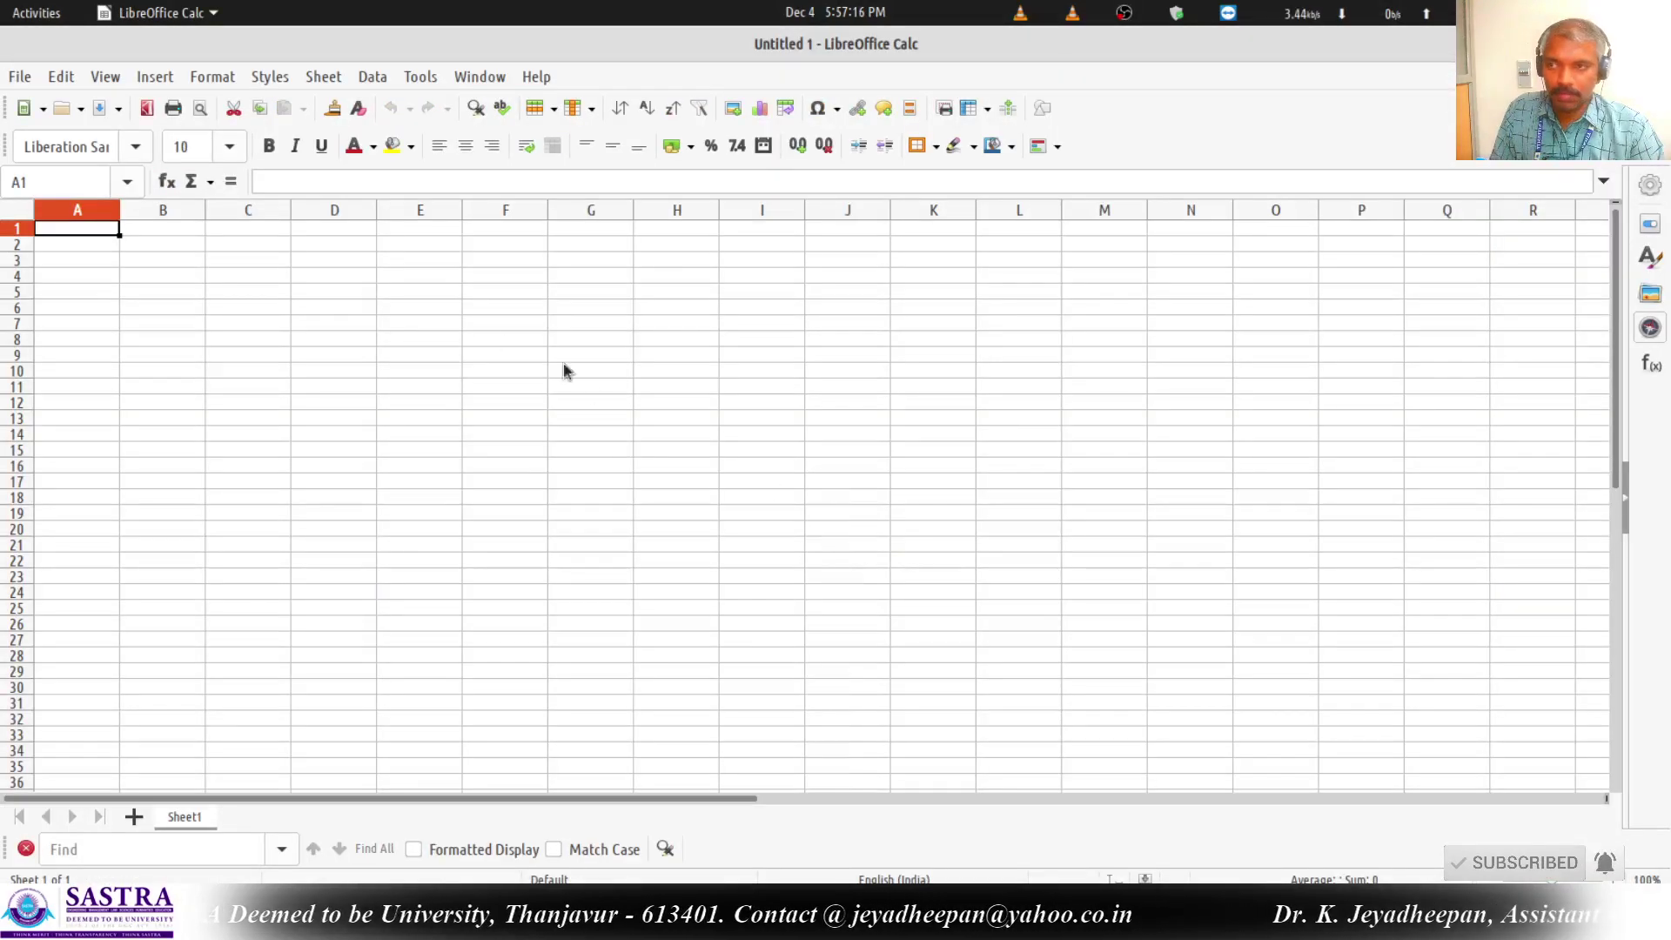
pyautogui.click(372, 78)
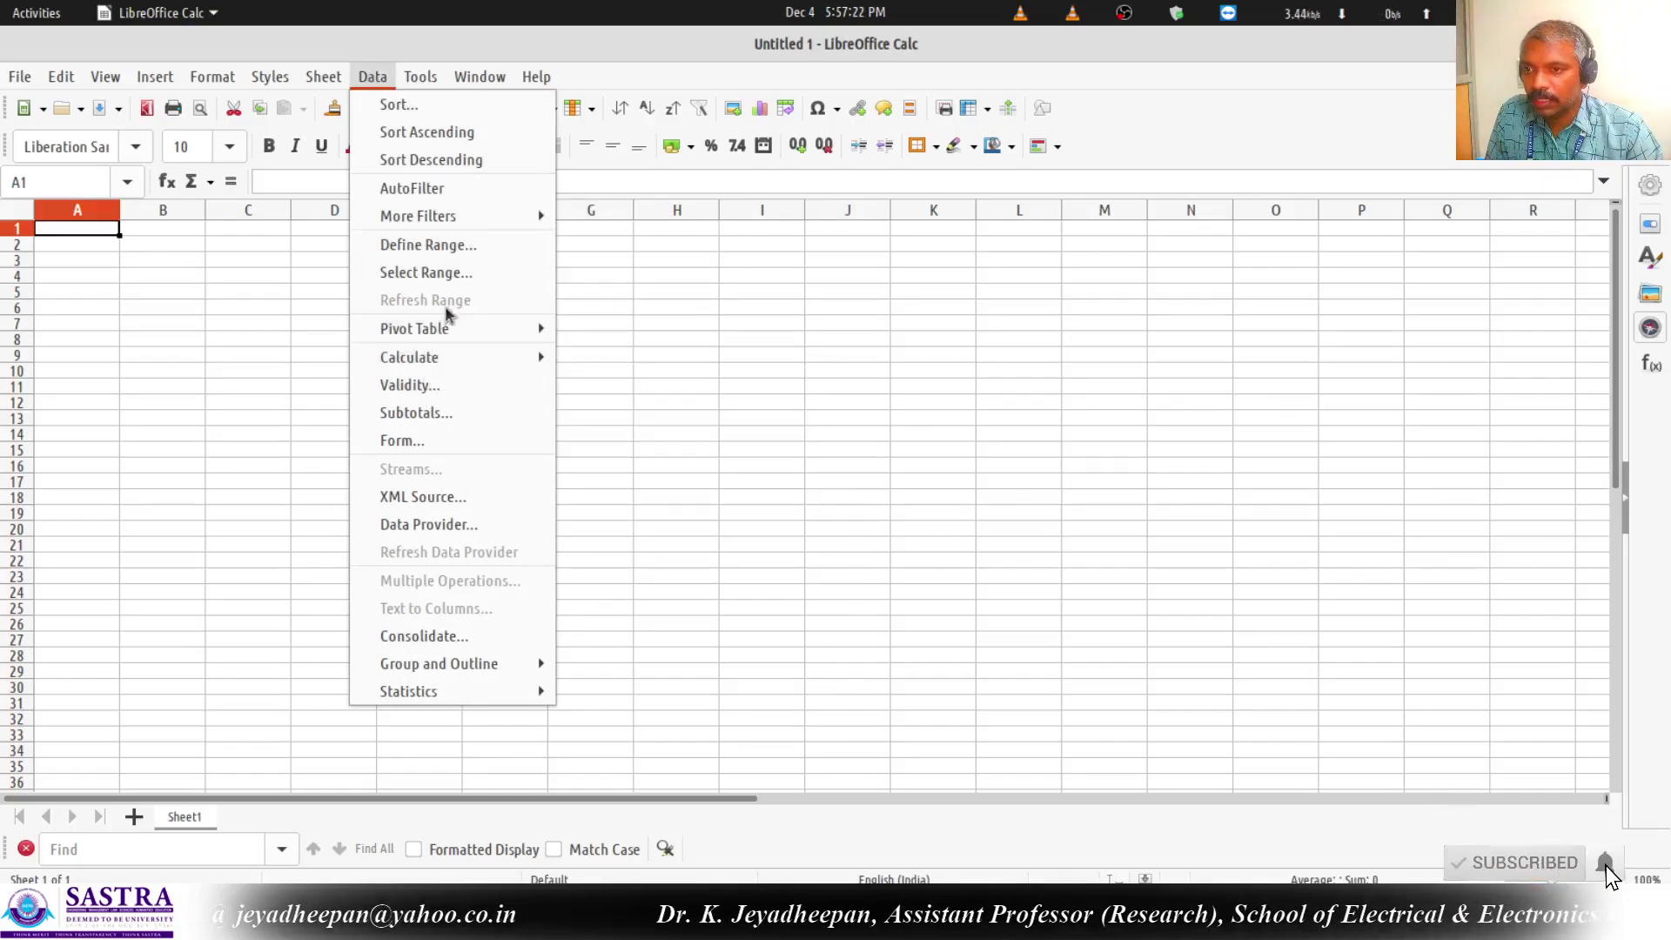
pyautogui.moveTo(461, 226)
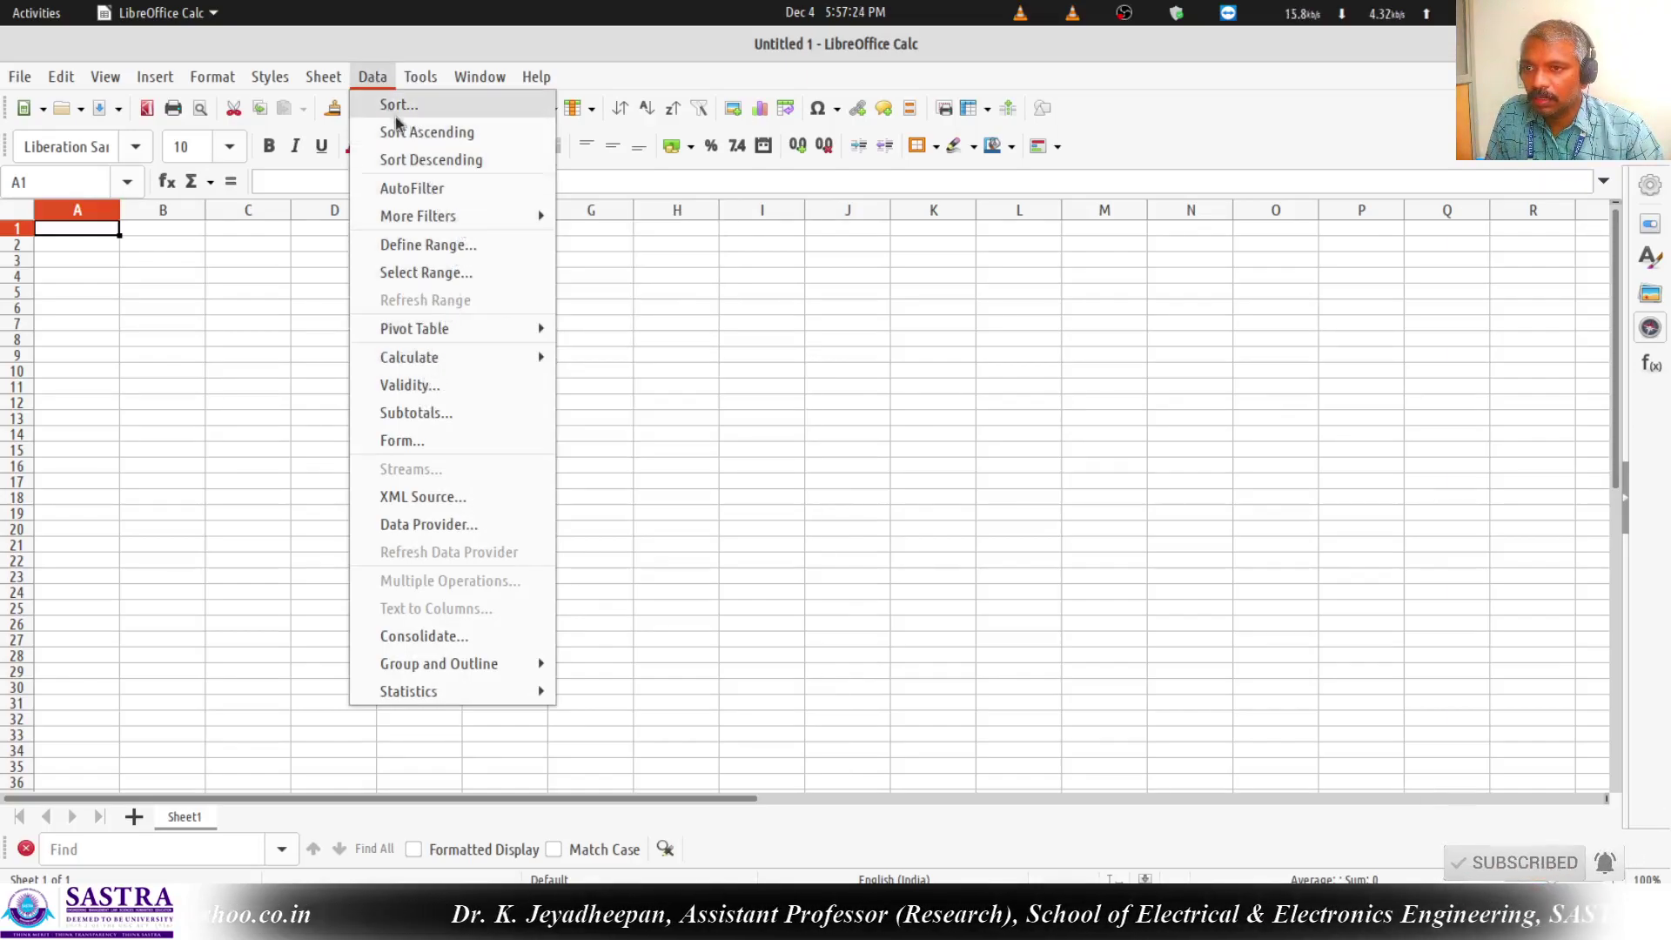
pyautogui.click(323, 79)
pyautogui.click(419, 76)
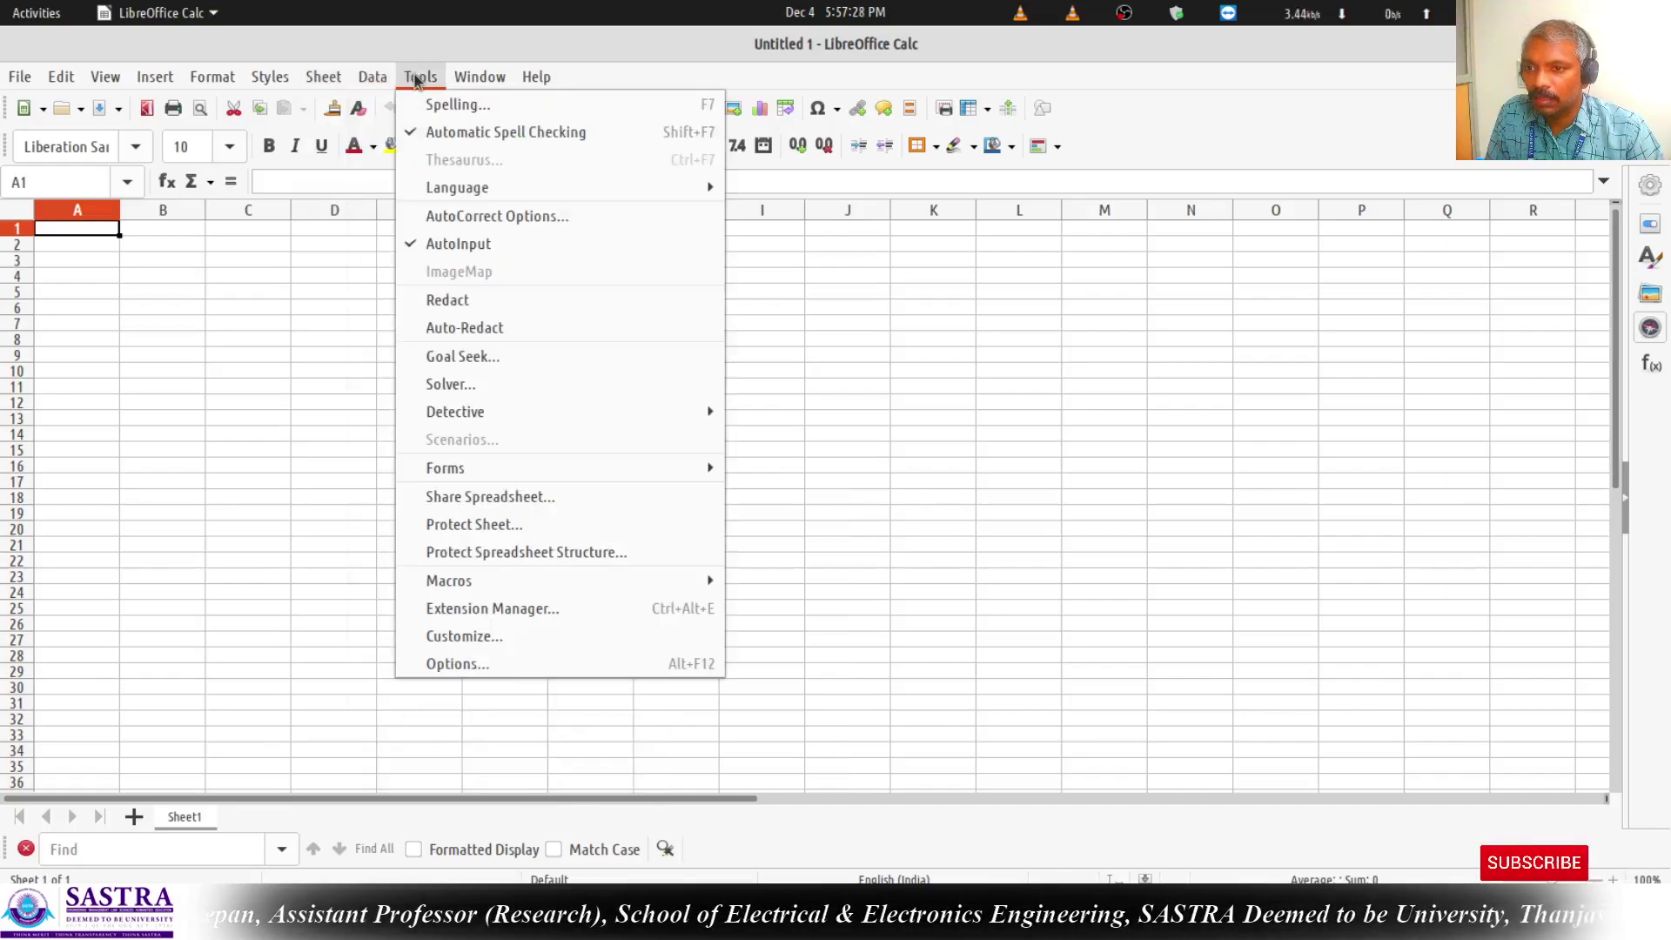
pyautogui.moveTo(312, 81)
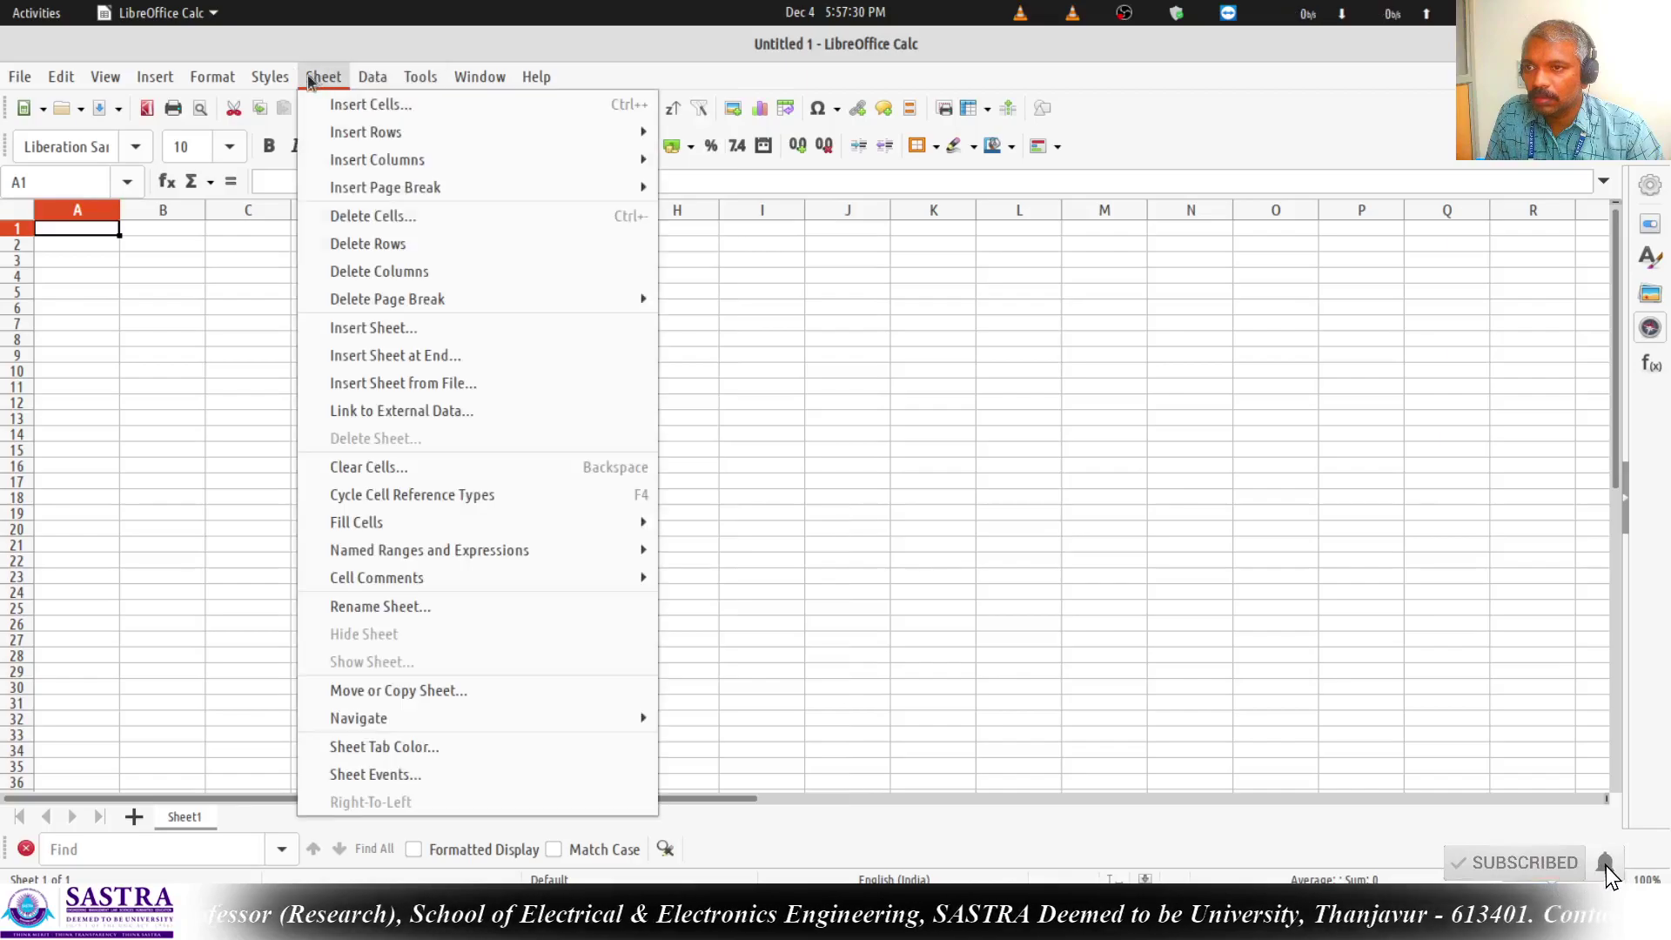
# Try importing 10_1.txt from the Home folder with tab, comma, semicolon and space as separators, and close the resulting sheet.
pyautogui.moveTo(16, 81)
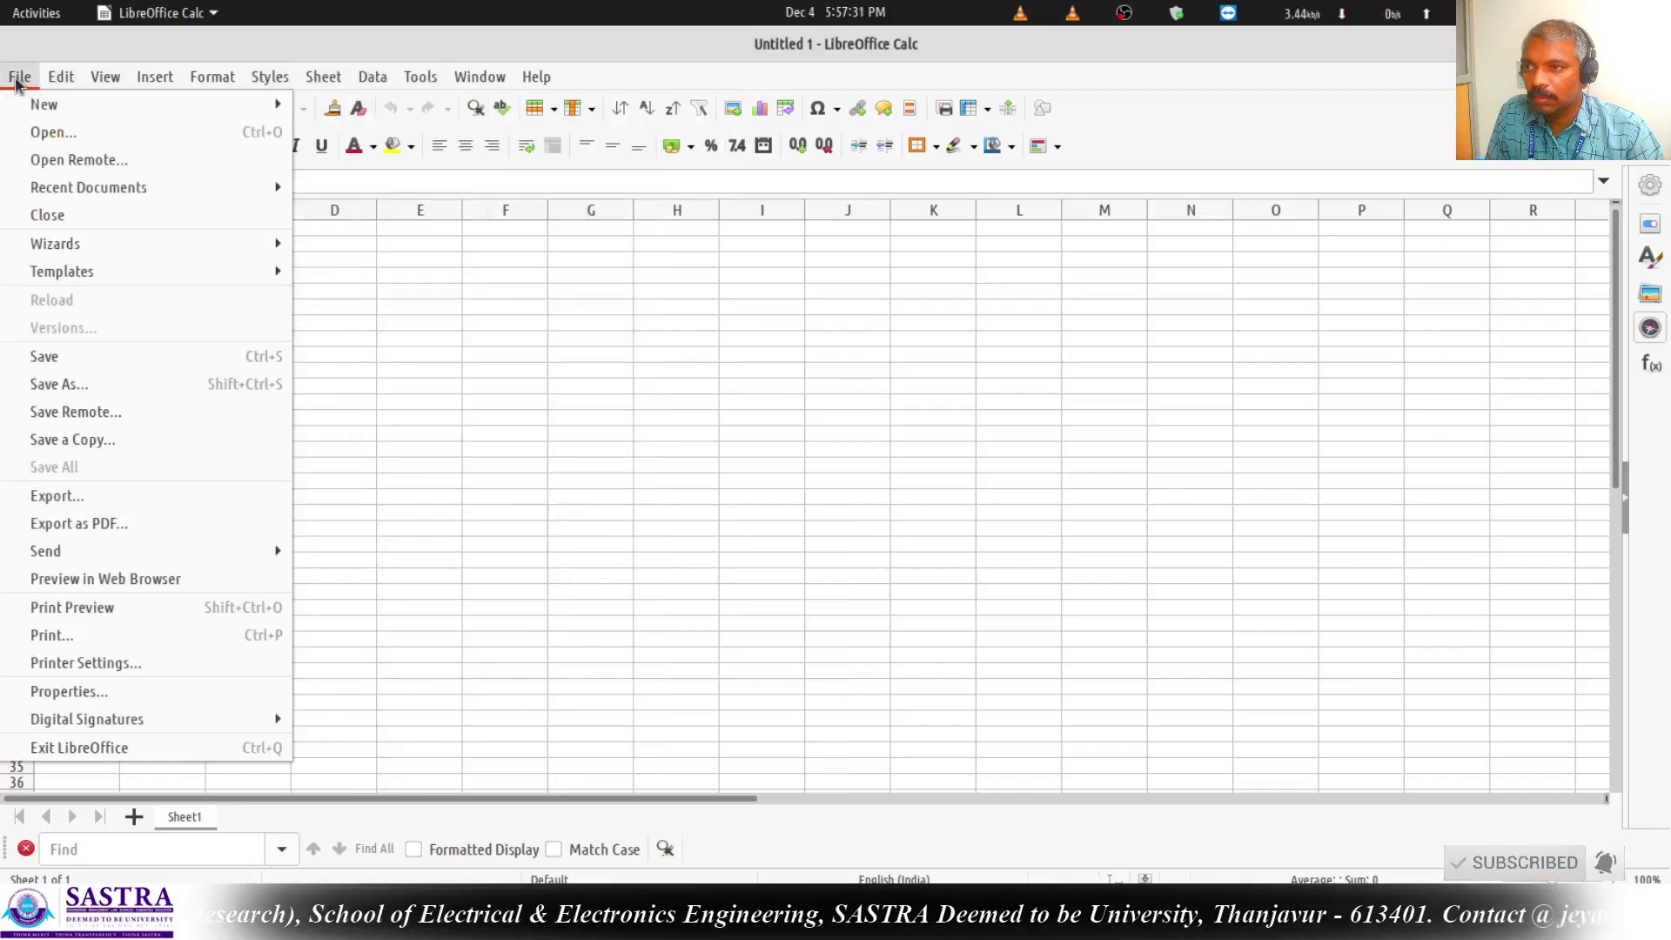
pyautogui.click(48, 133)
pyautogui.scroll(-10, 720, 534)
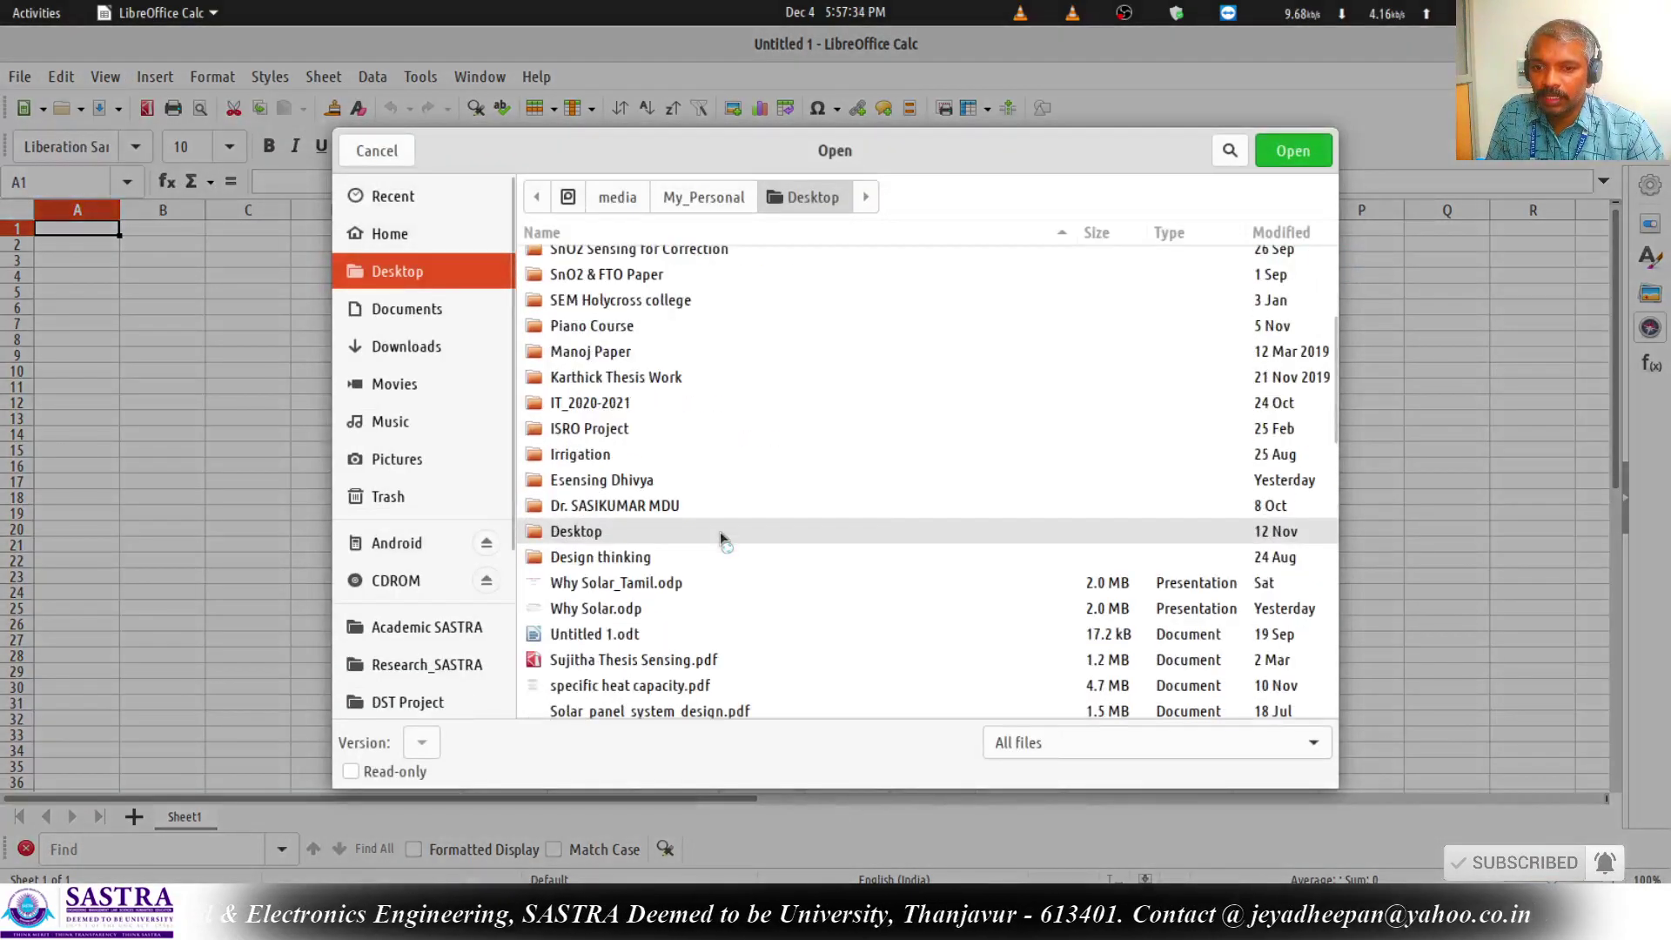
pyautogui.click(454, 240)
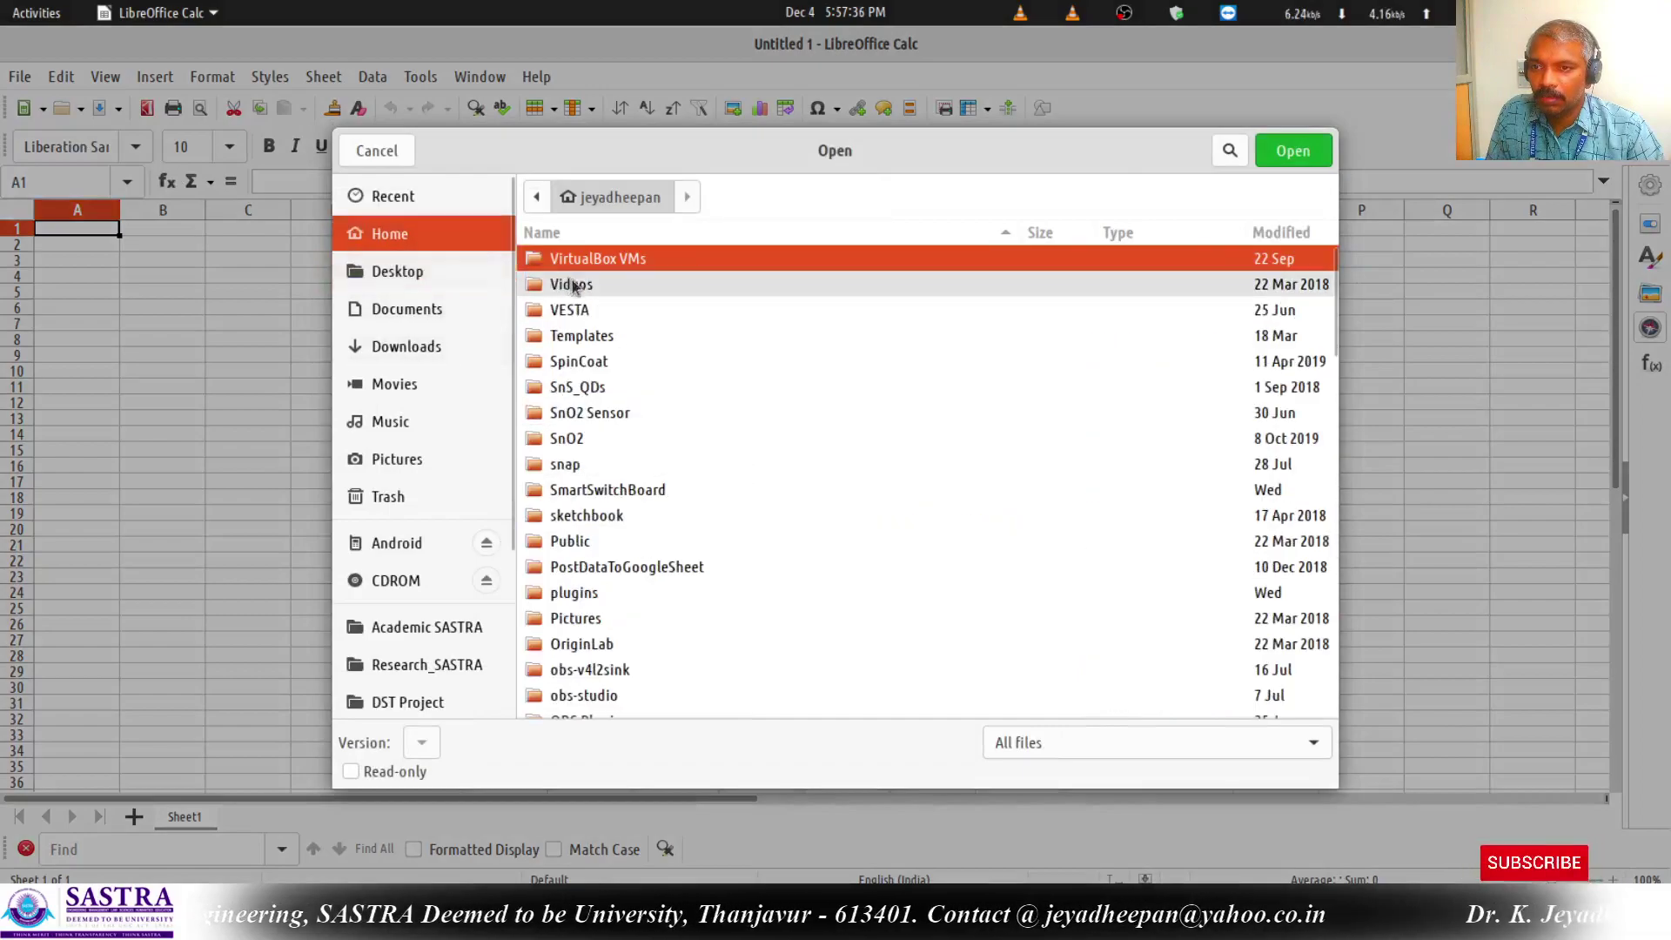
pyautogui.scroll(-4, 626, 522)
pyautogui.scroll(5, 603, 522)
pyautogui.scroll(3, 601, 520)
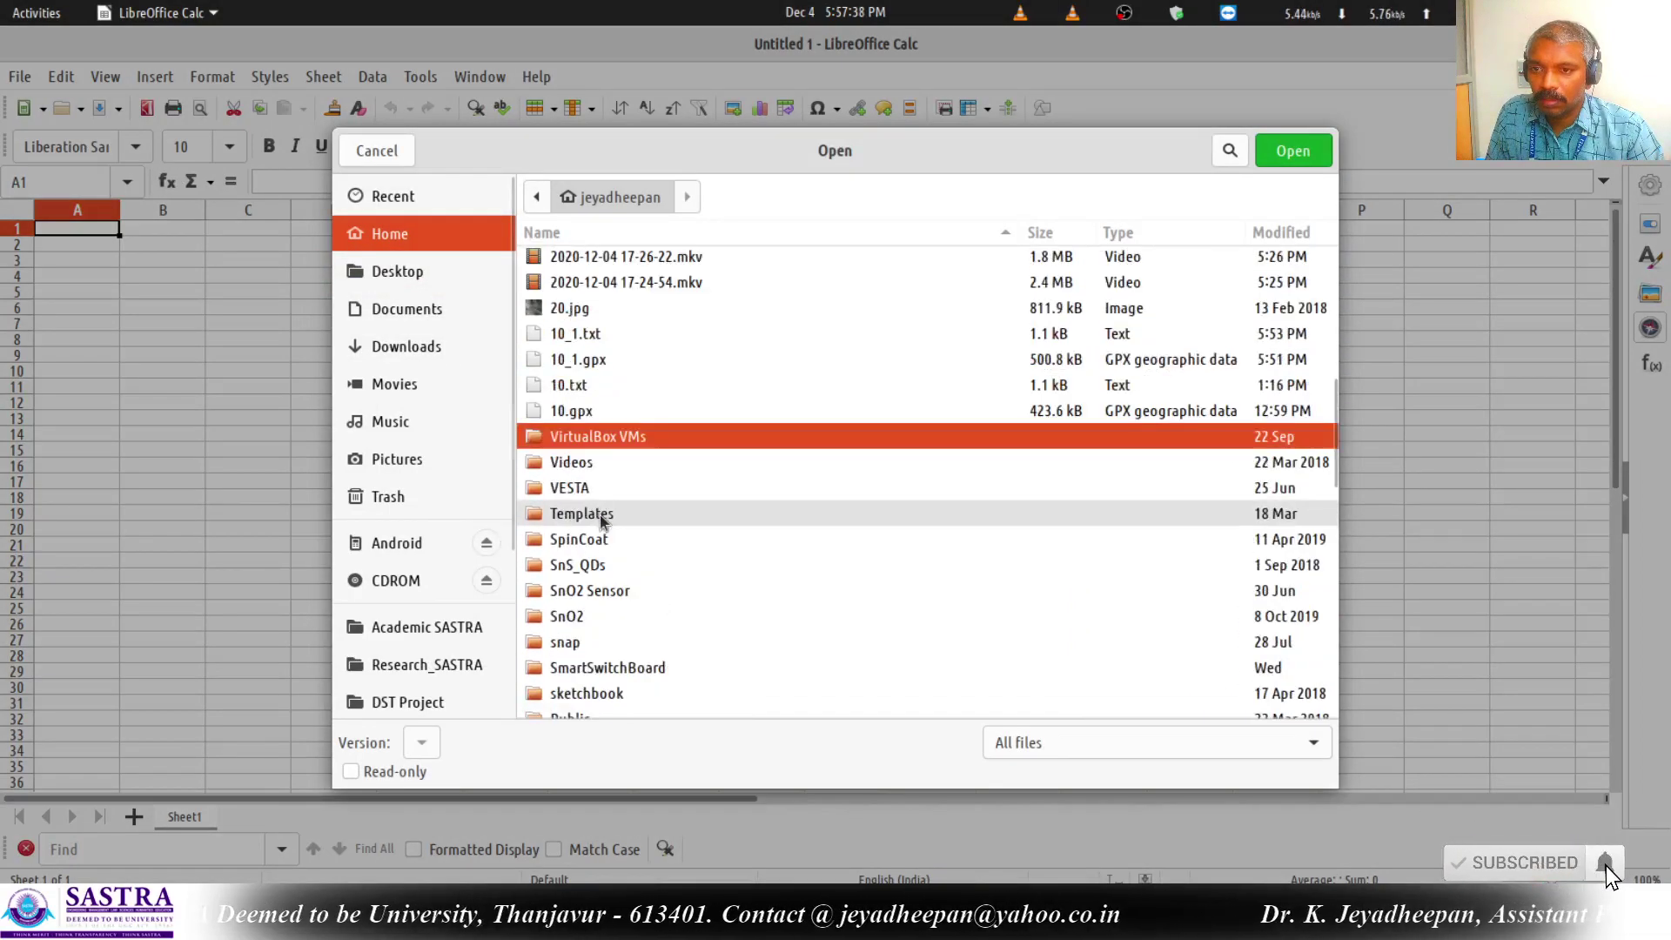
pyautogui.click(644, 336)
pyautogui.click(1293, 152)
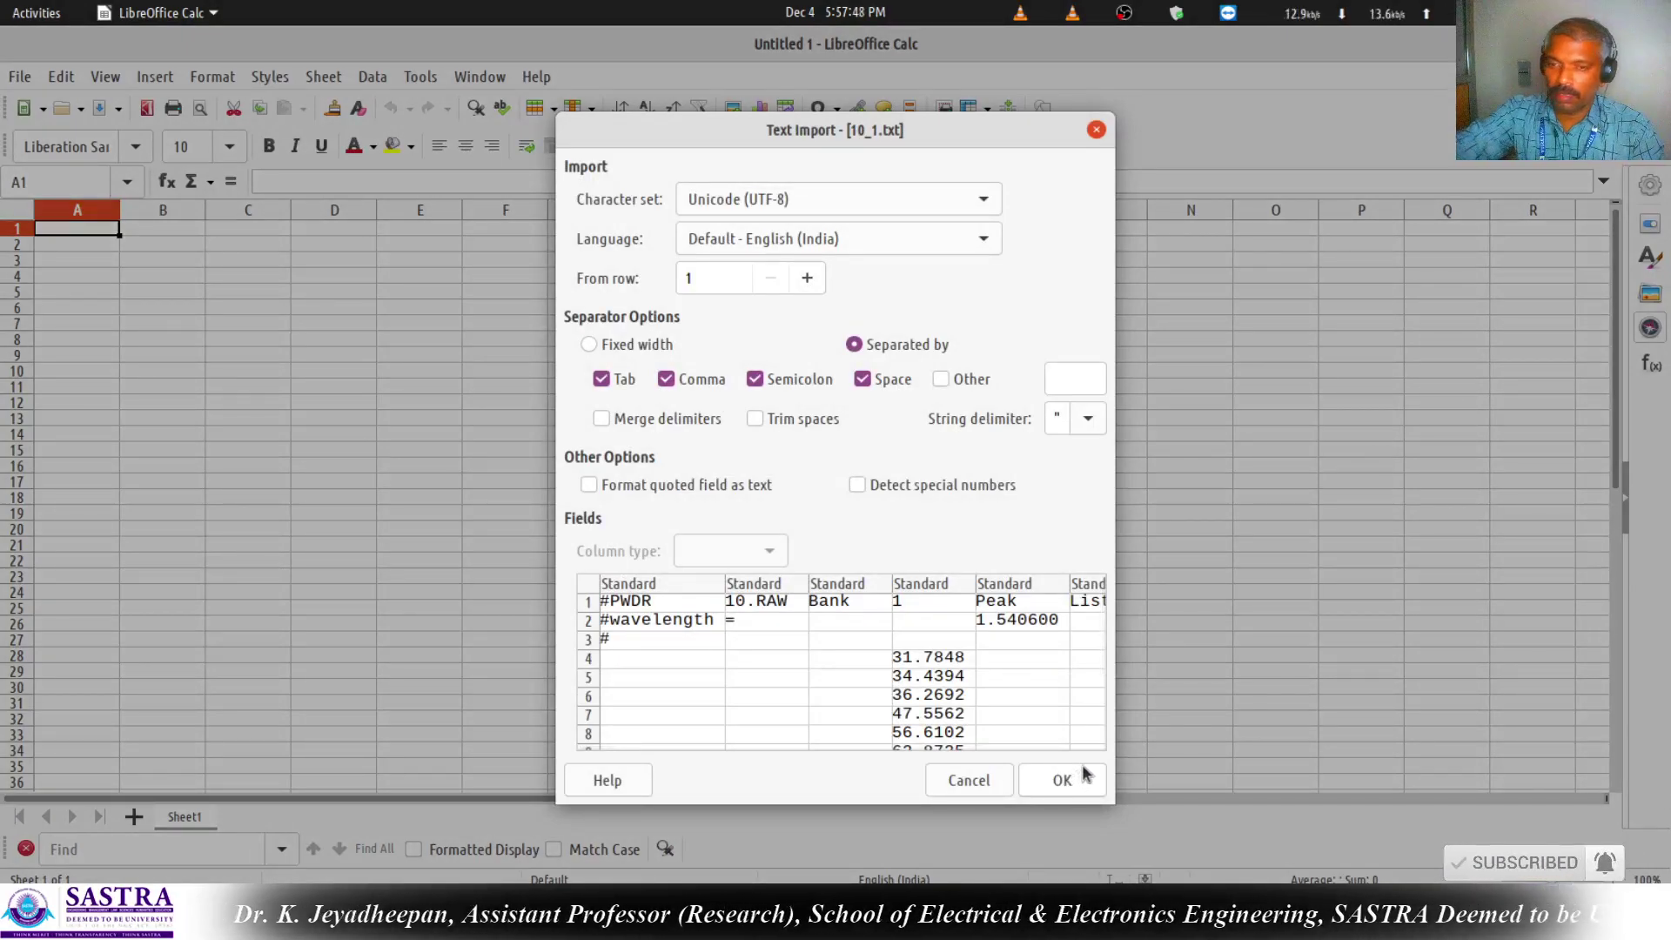
pyautogui.click(1044, 783)
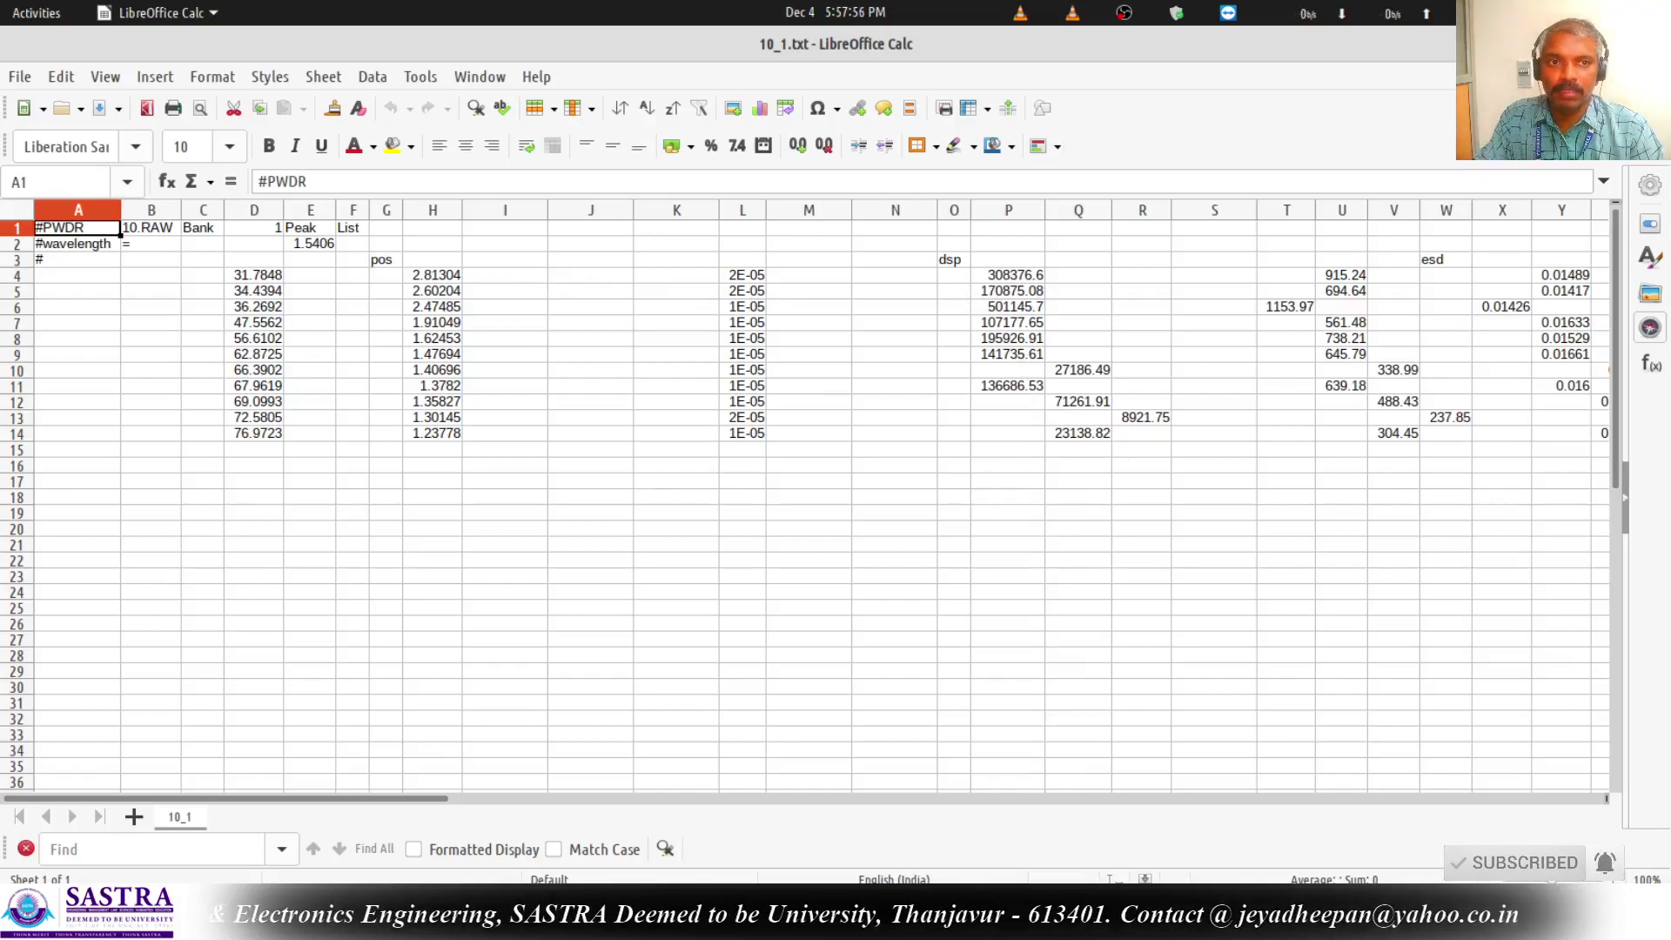
pyautogui.hotkey('ctrl', 'w')
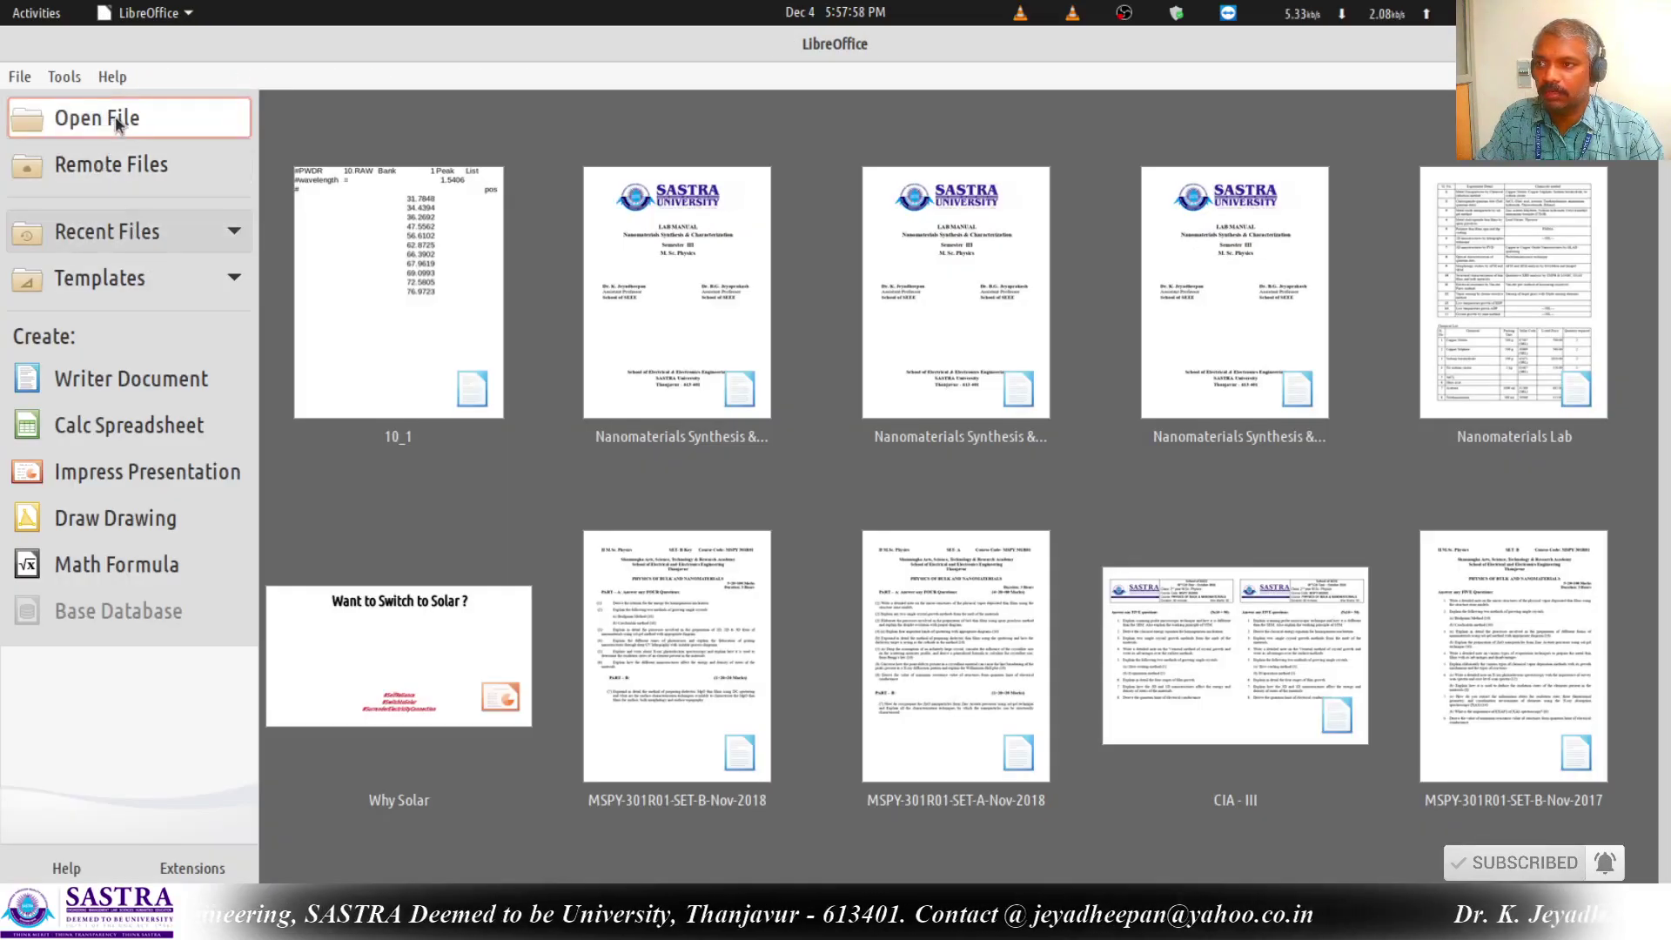
# Create a new Calc spreadsheet and open 10_1.txt from the Home folder for text import.
pyautogui.click(137, 425)
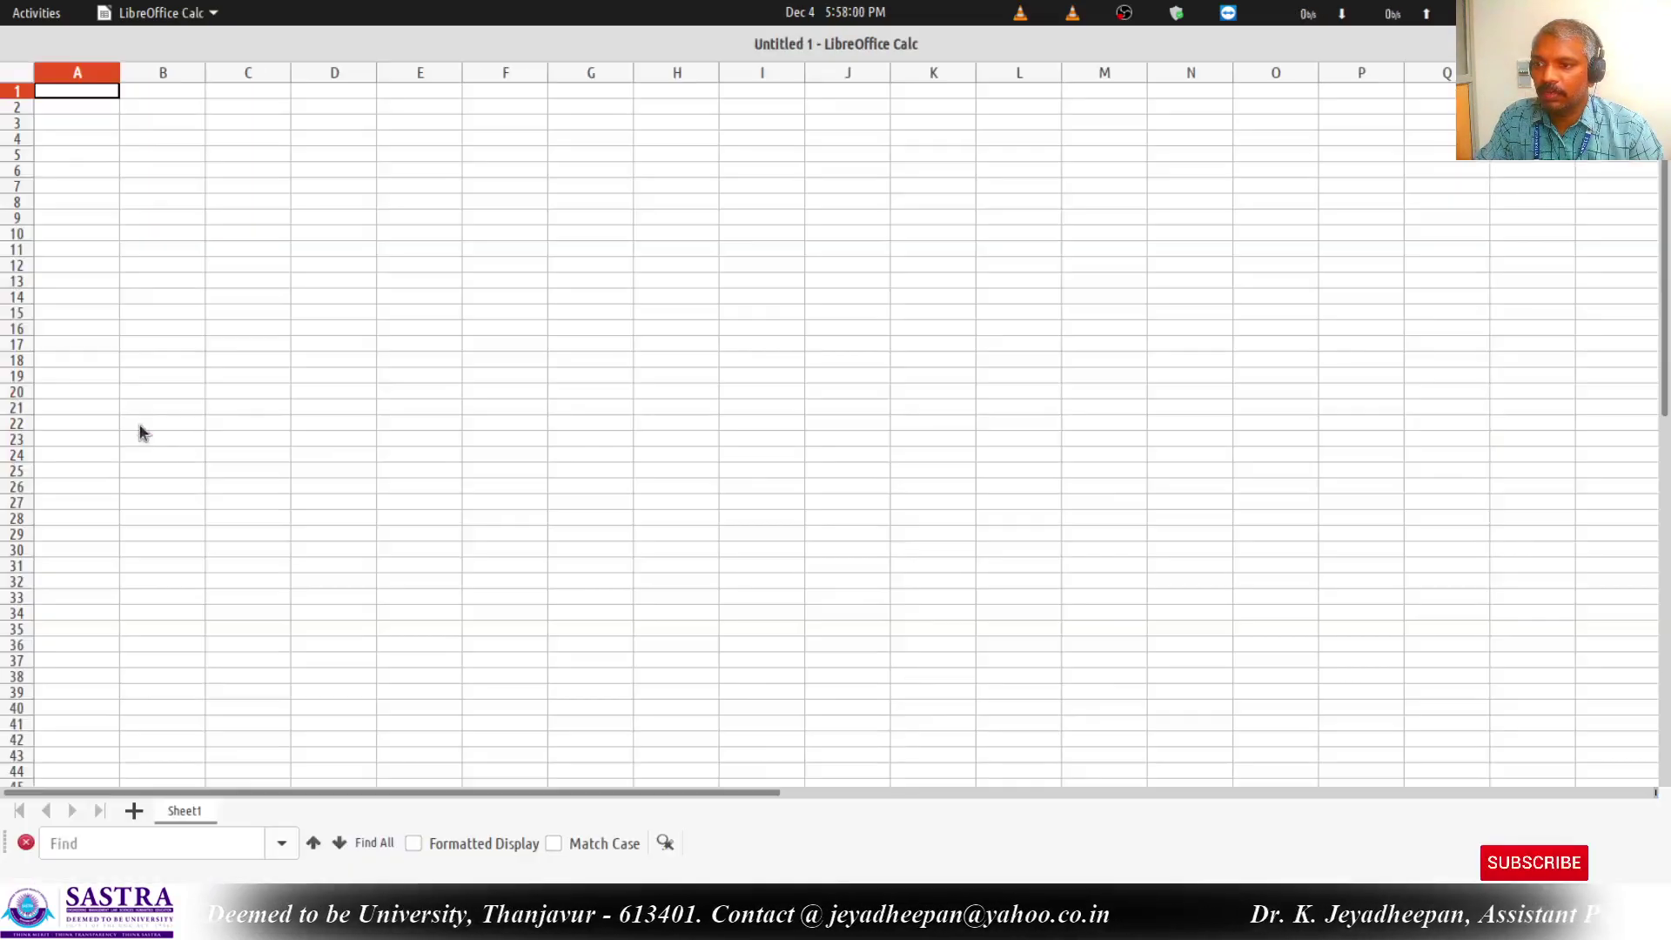
pyautogui.click(19, 77)
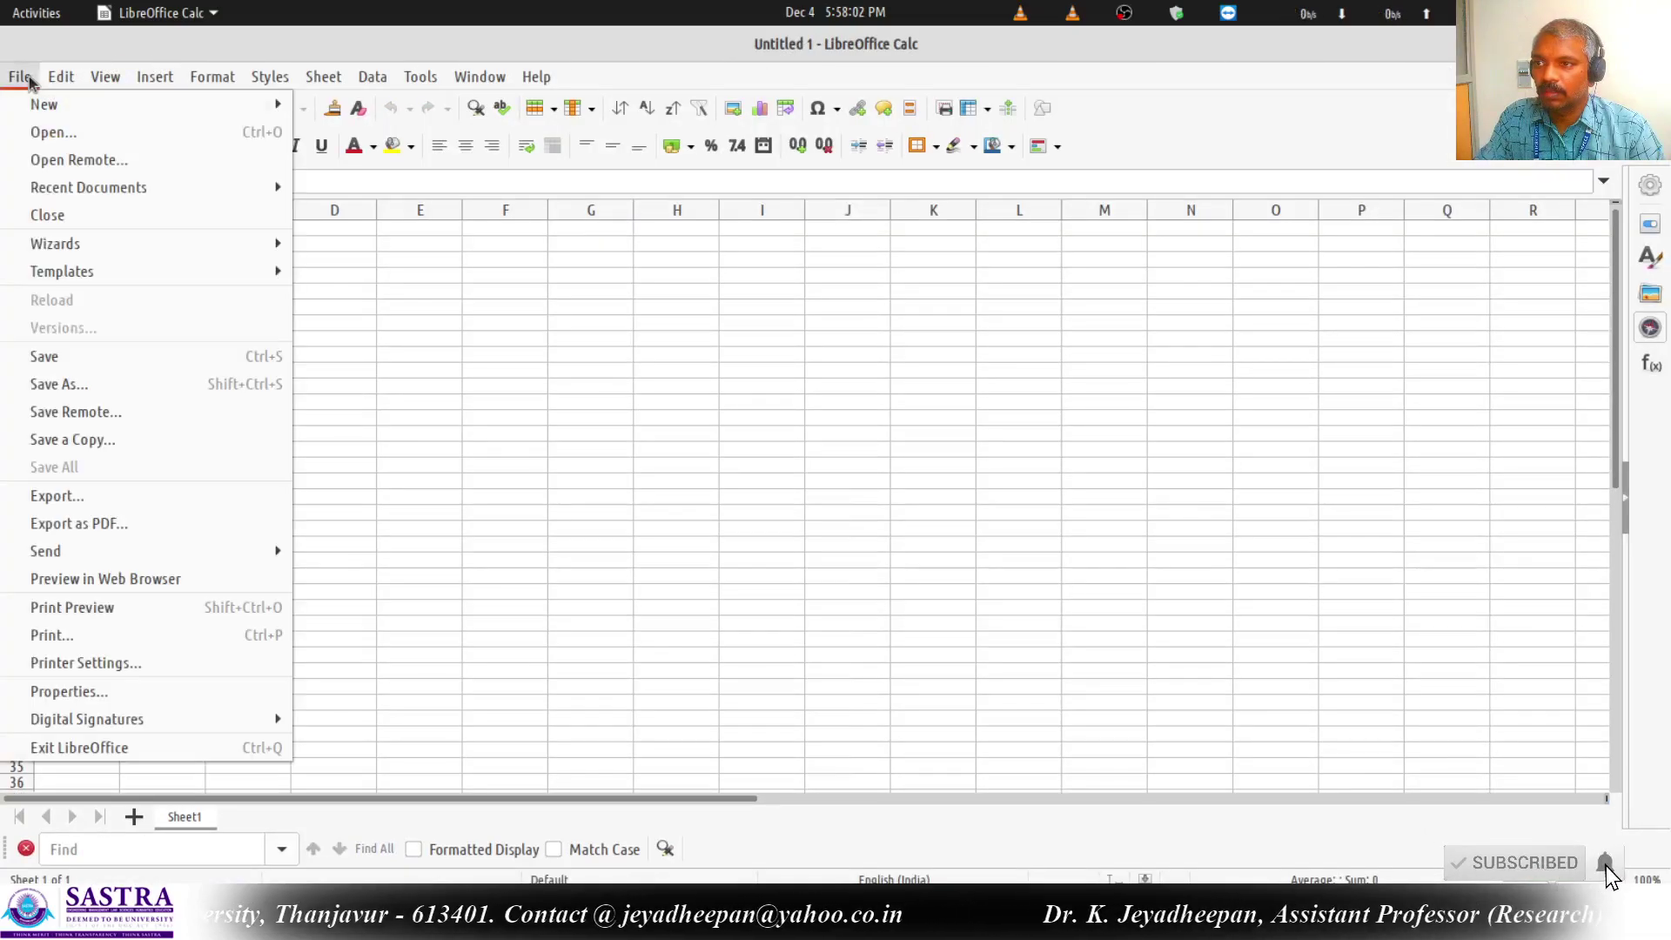
pyautogui.click(244, 180)
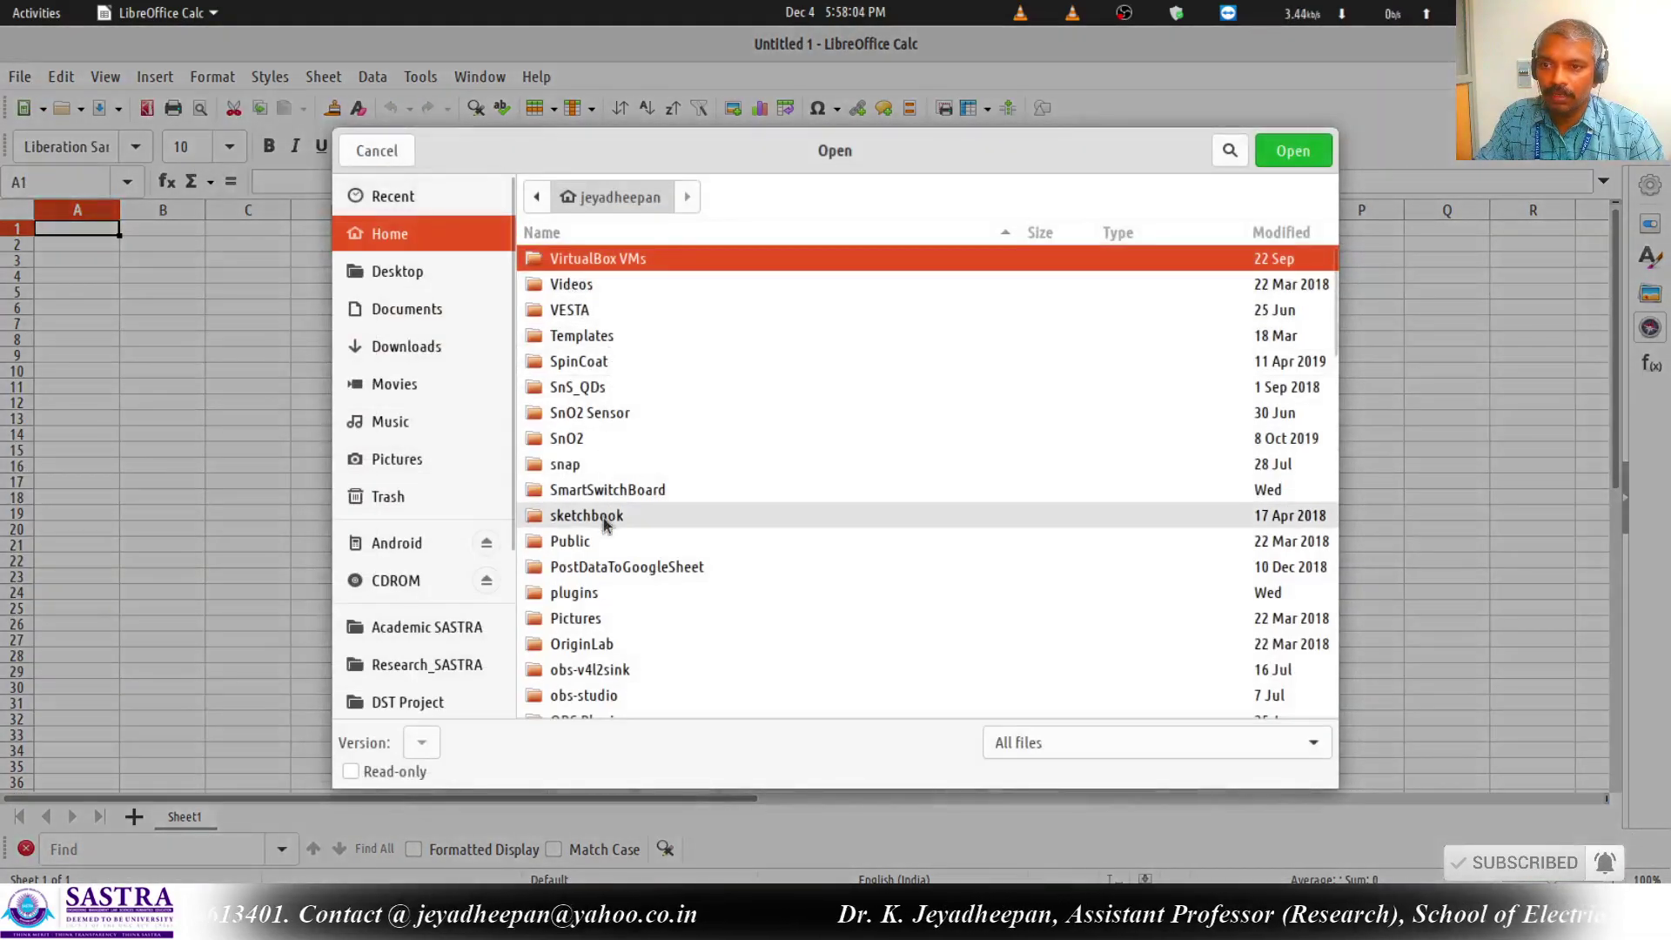
pyautogui.scroll(-3, 607, 522)
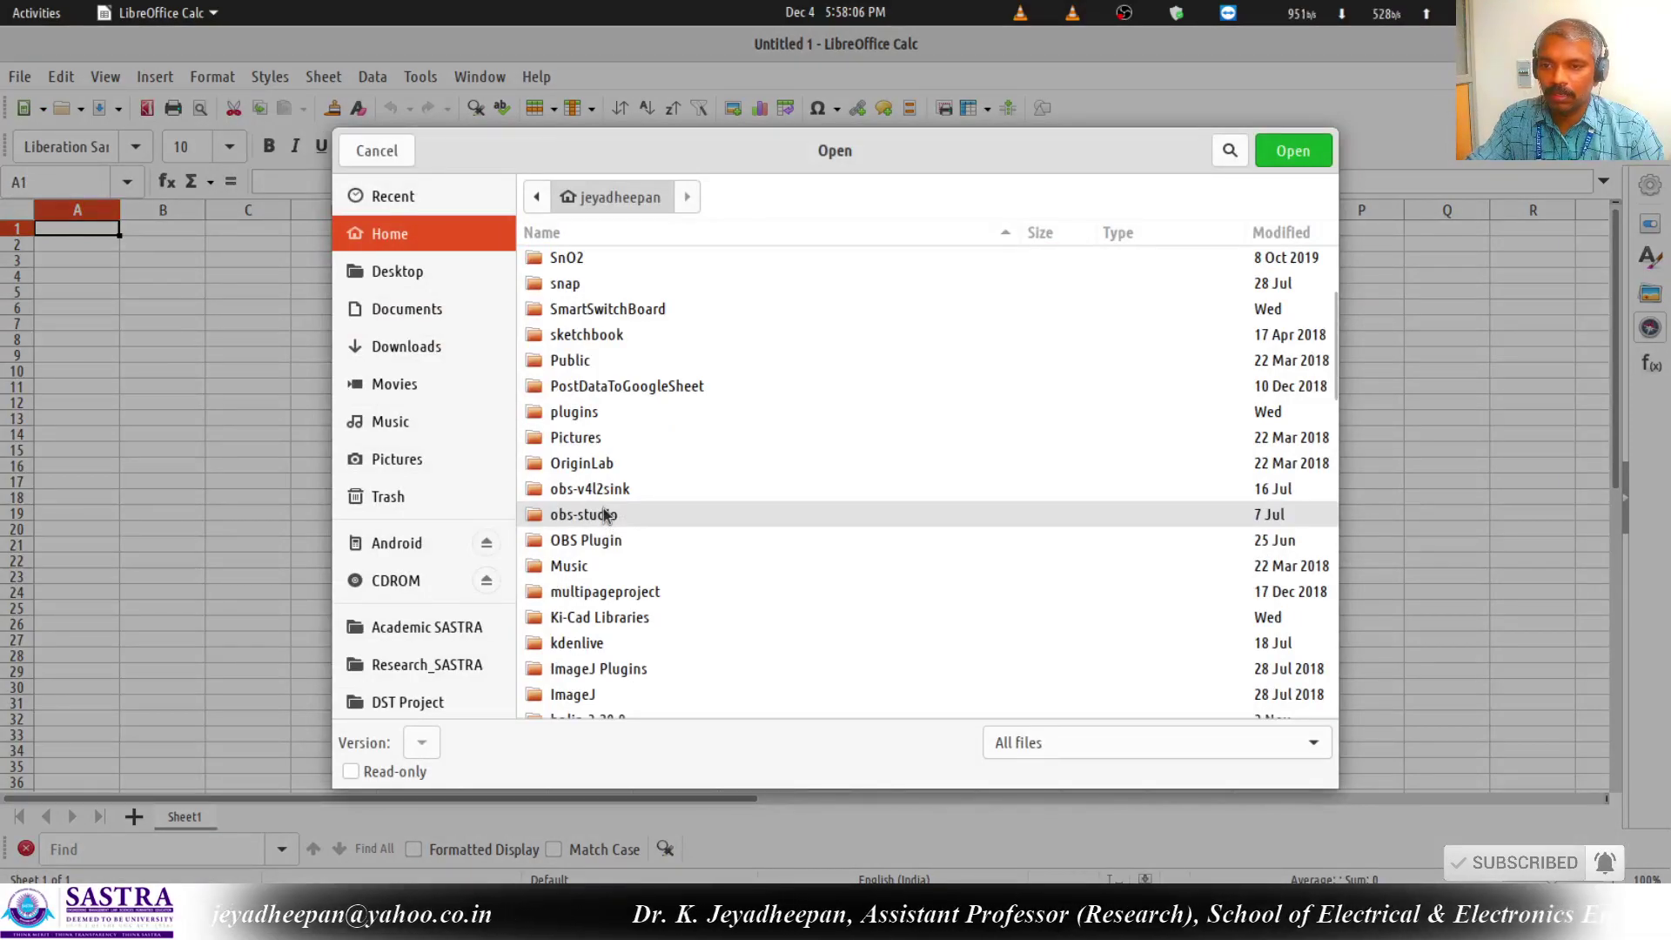
pyautogui.scroll(-5, 607, 520)
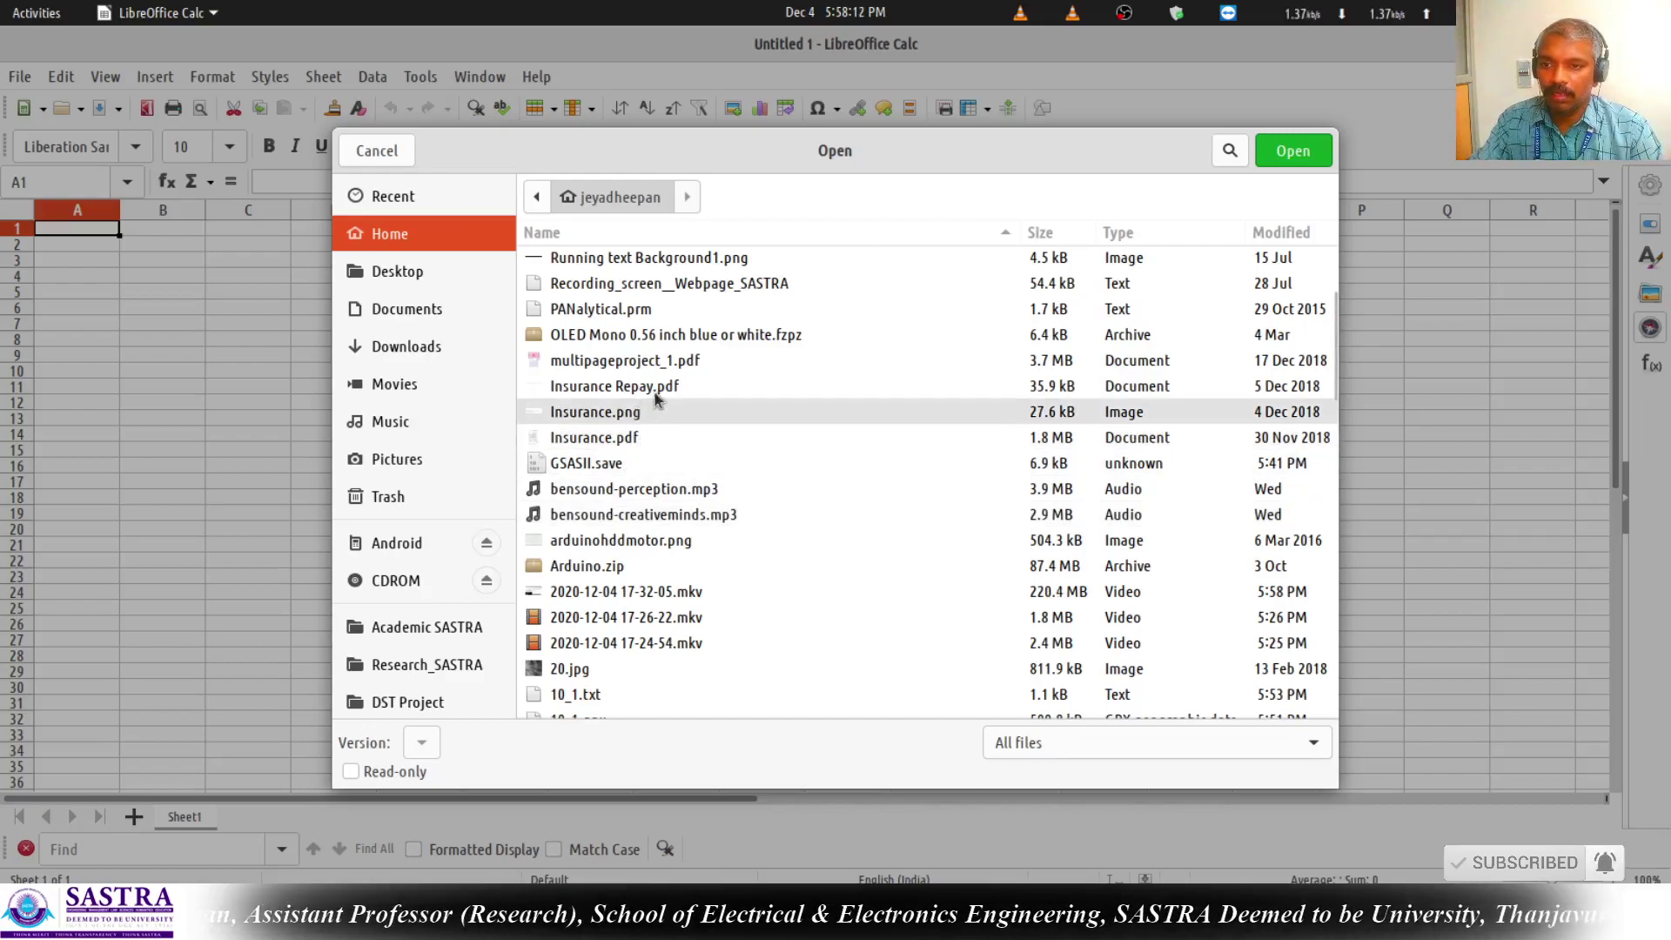
pyautogui.scroll(-1, 648, 452)
pyautogui.scroll(3, 652, 426)
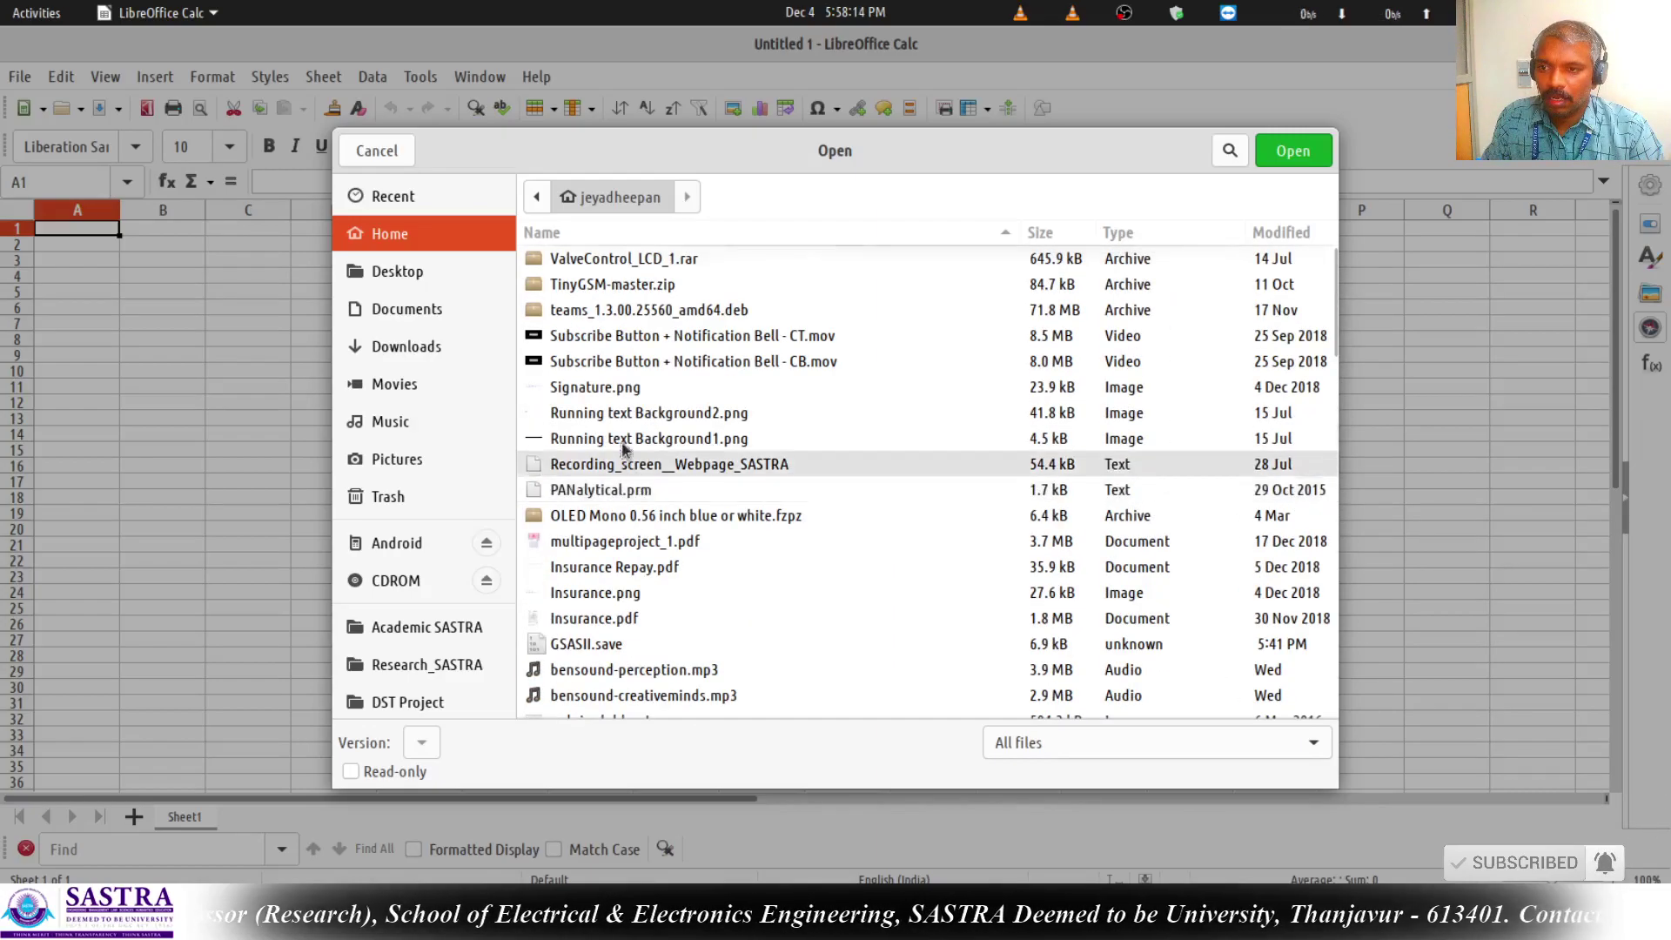
pyautogui.scroll(-7, 655, 386)
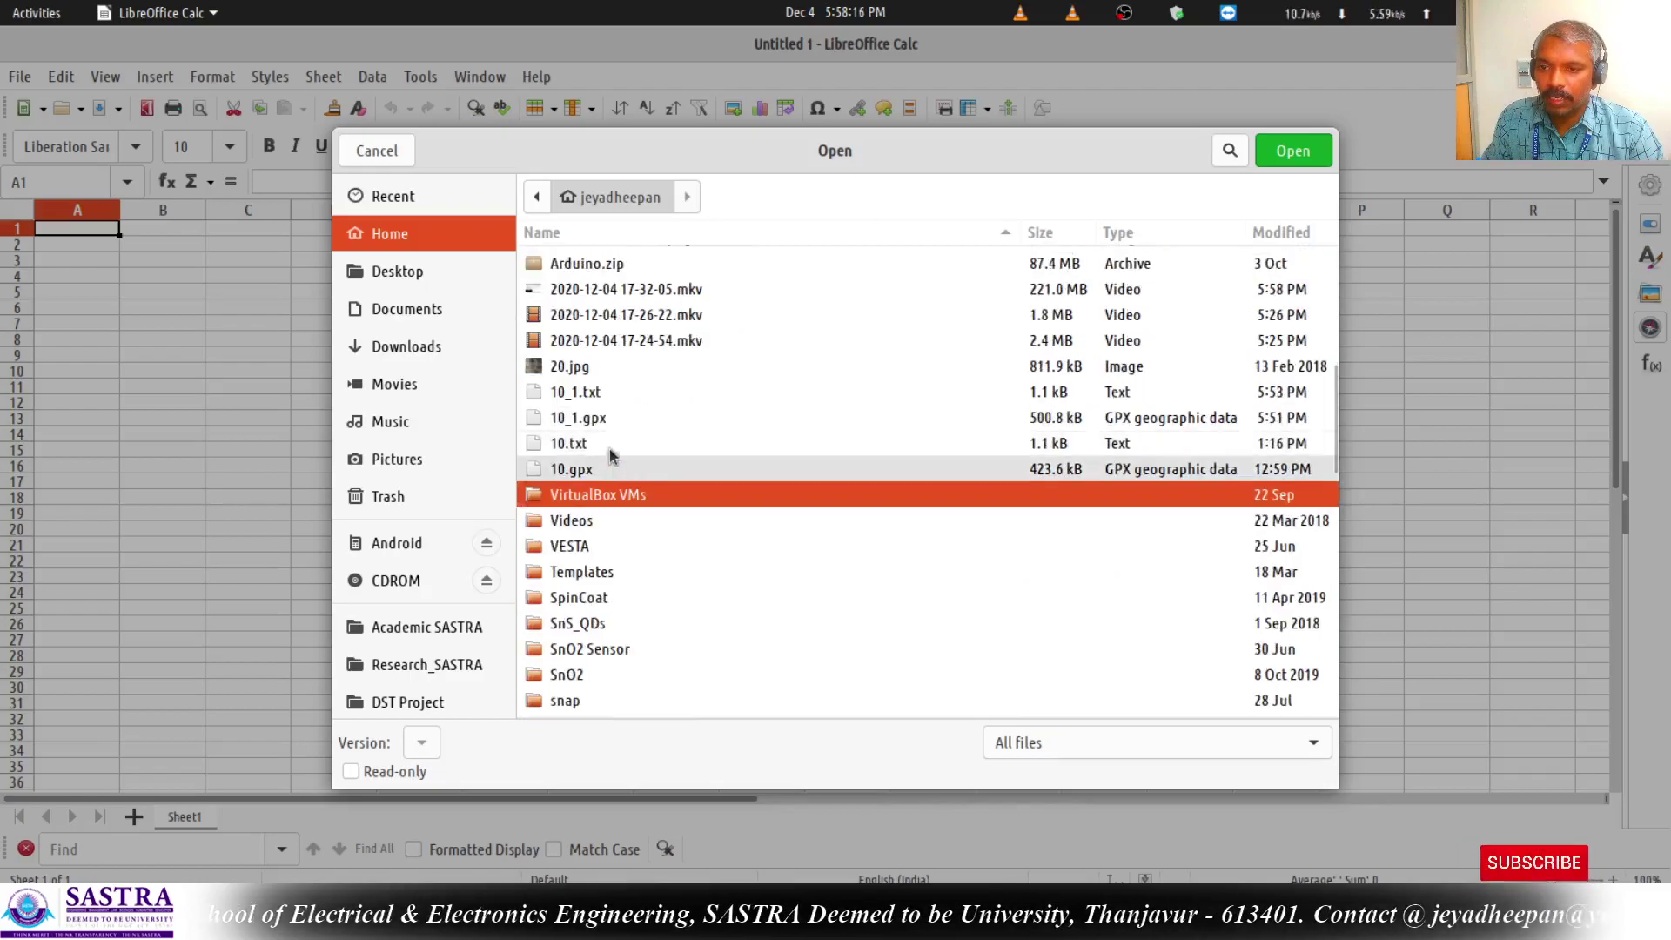
pyautogui.click(624, 396)
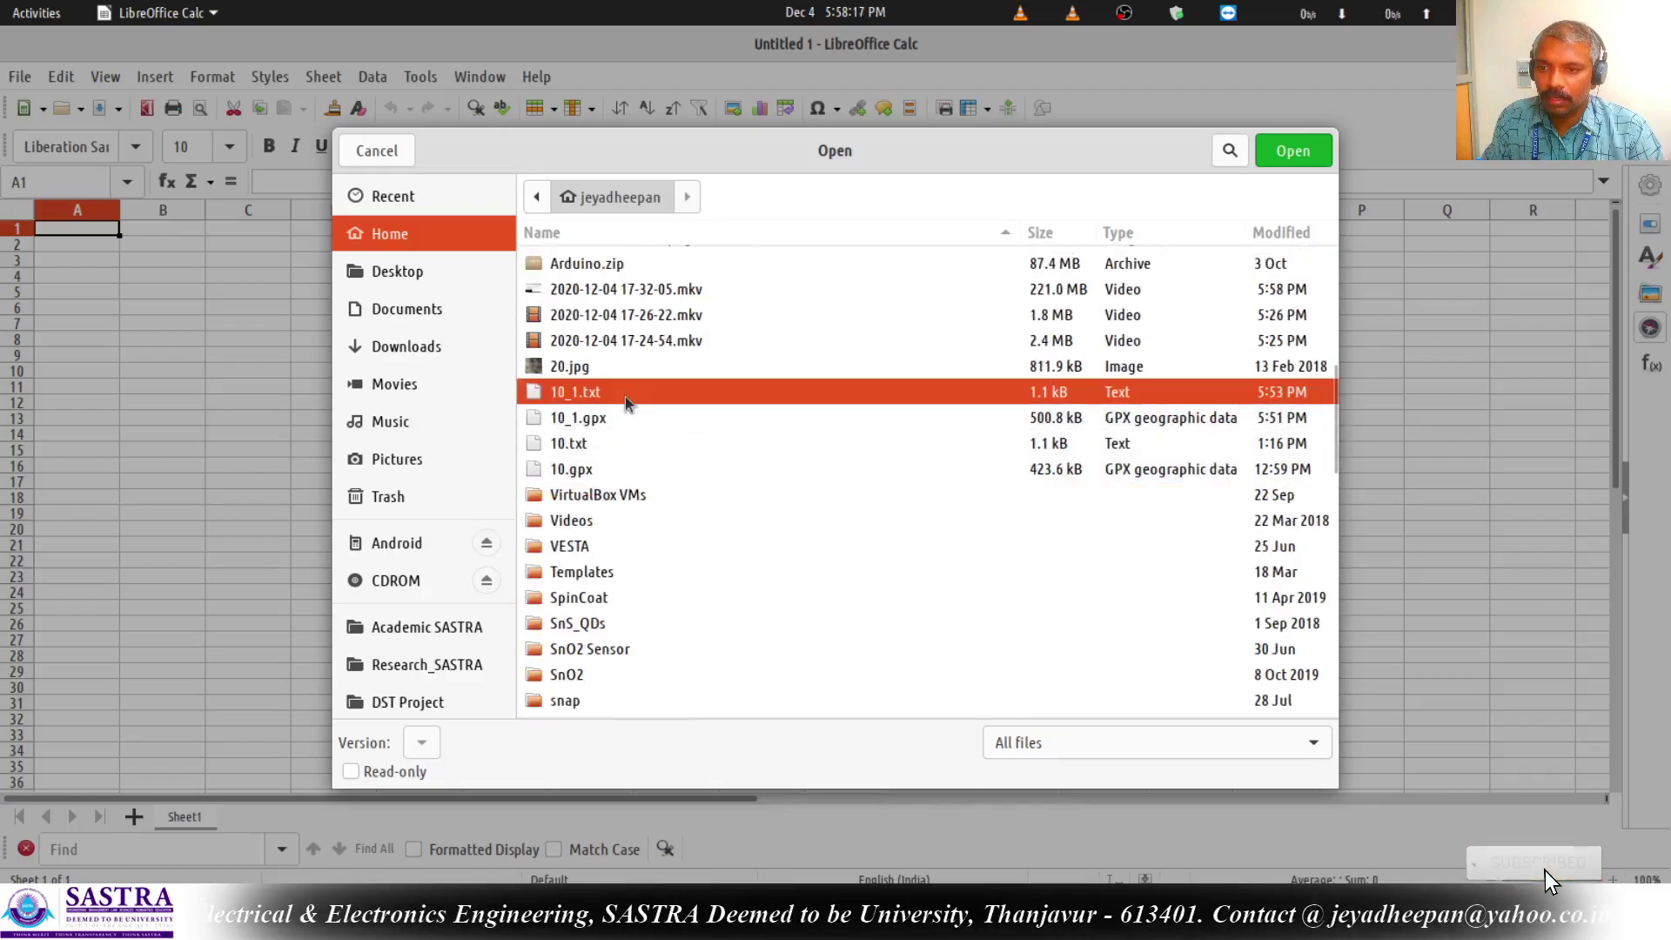
pyautogui.click(1293, 150)
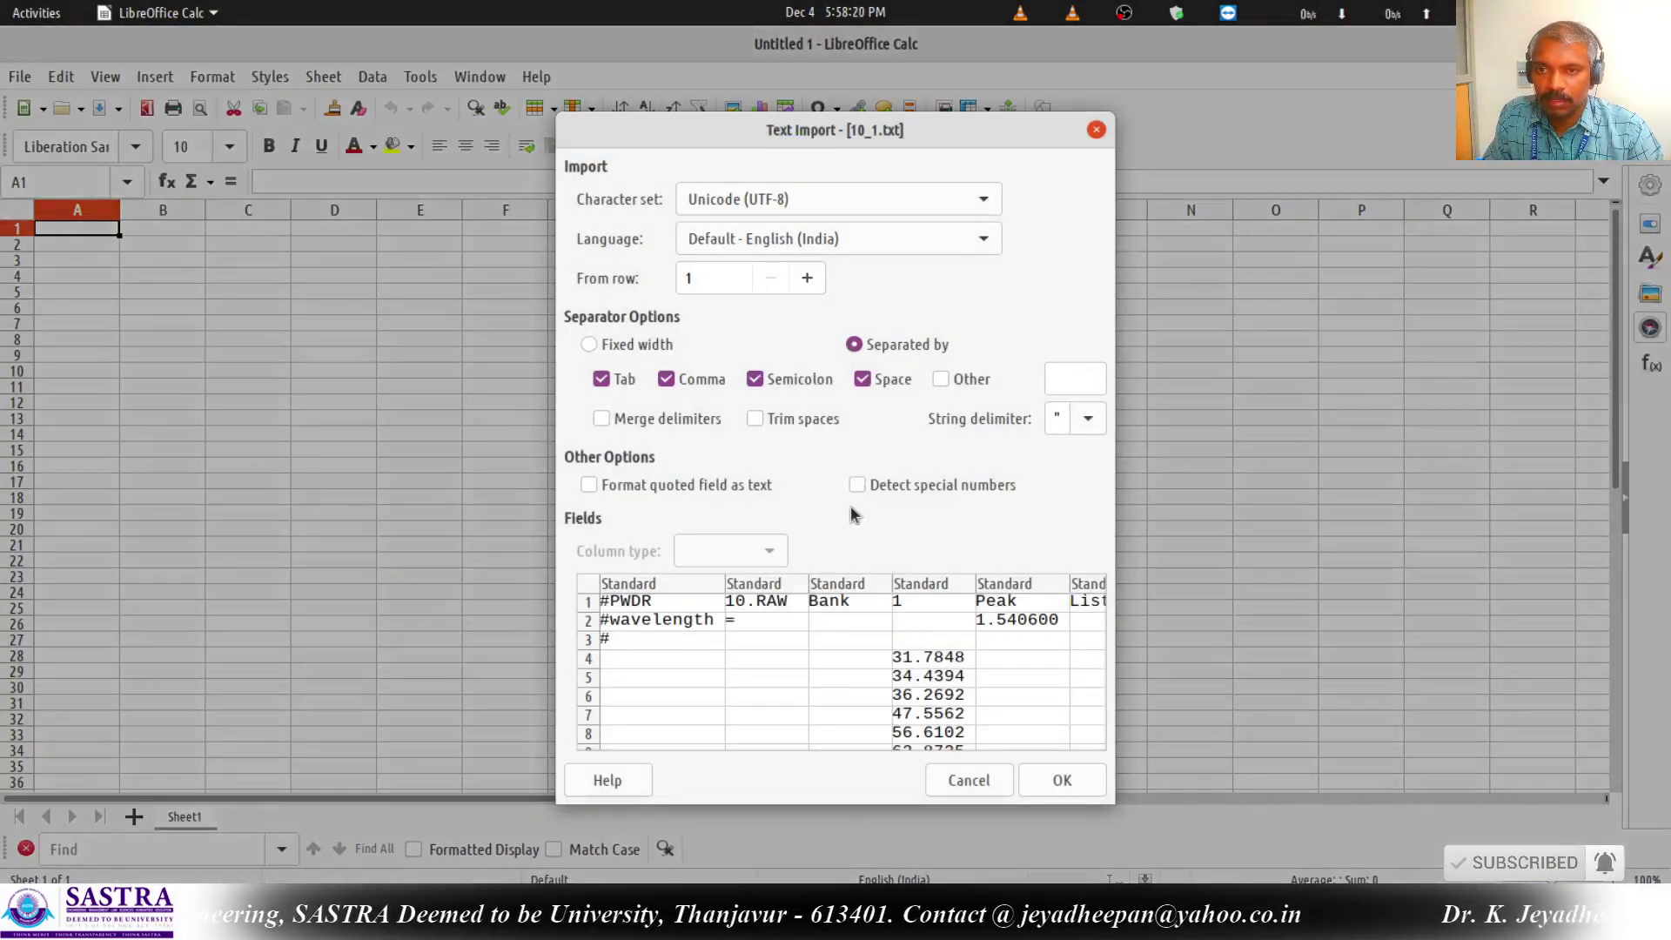
# Try importing the peak list without space as a separator, check the resulting columns, and close the sheet.
pyautogui.click(879, 387)
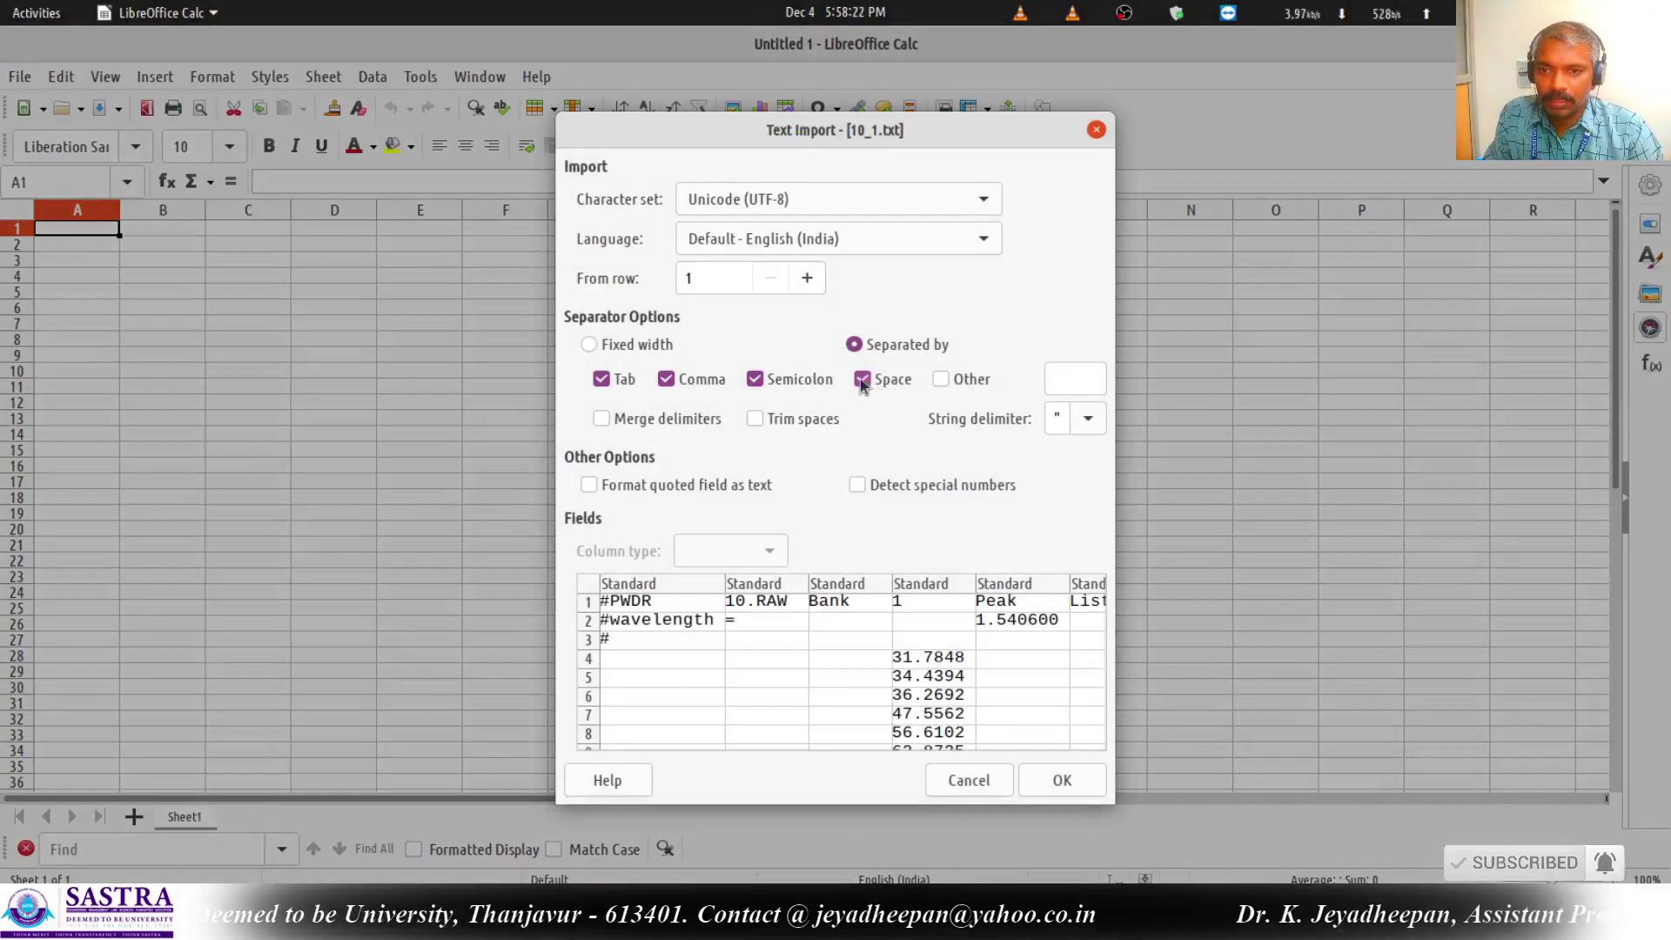
pyautogui.scroll(-2, 901, 705)
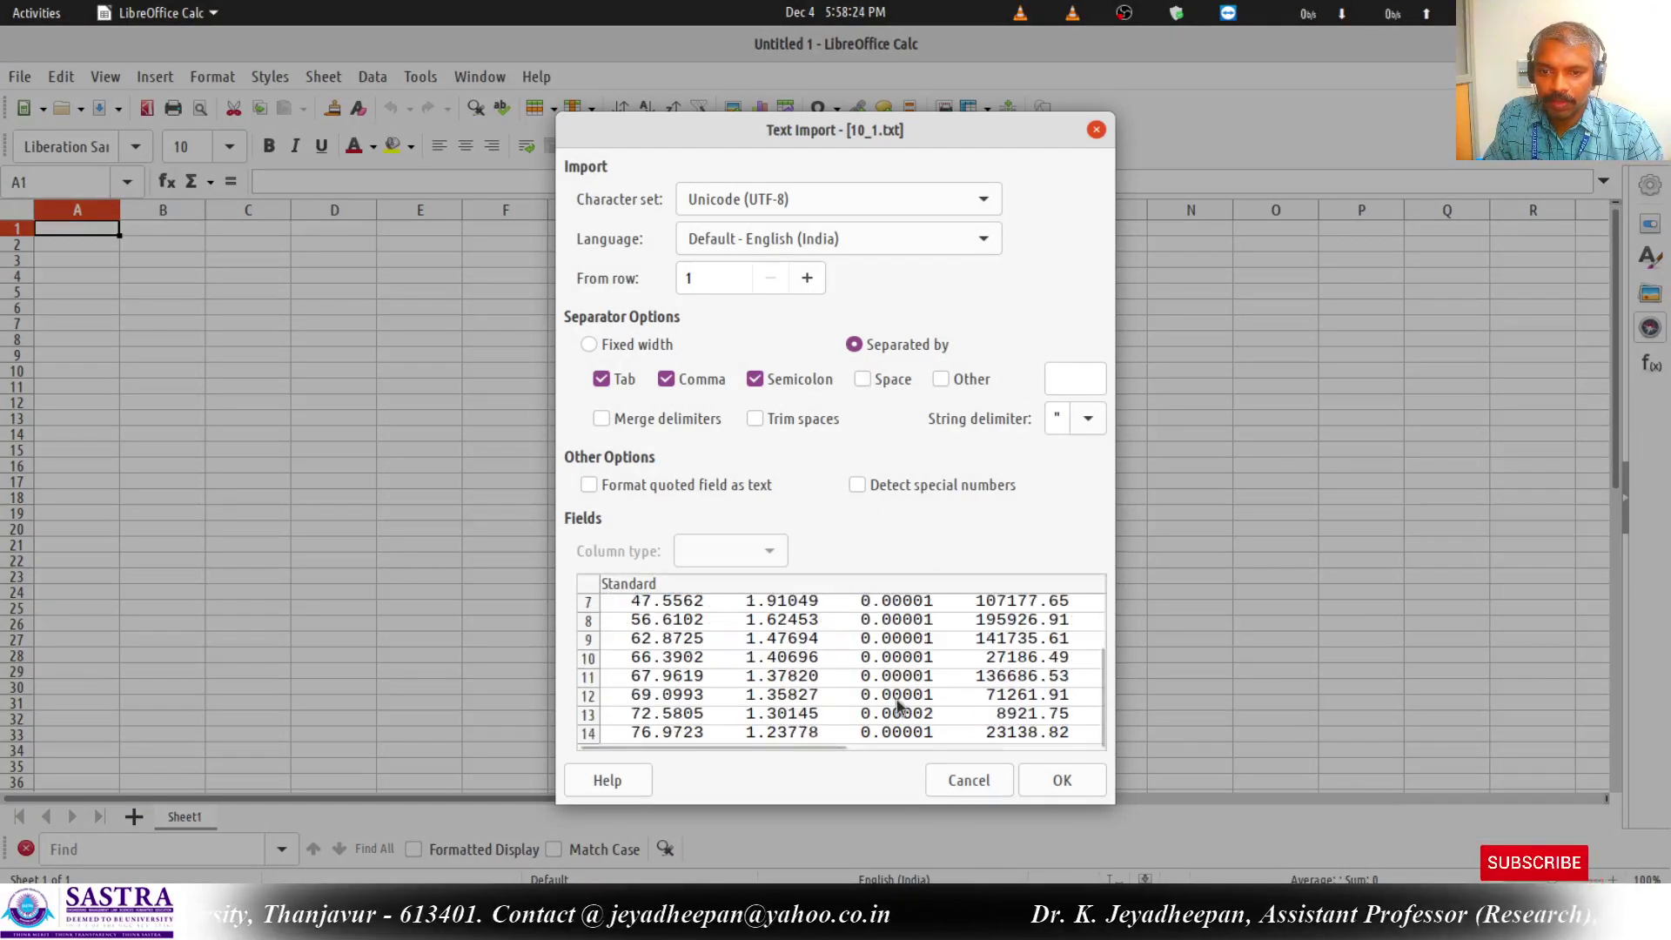
pyautogui.scroll(2, 870, 703)
pyautogui.scroll(-2, 853, 705)
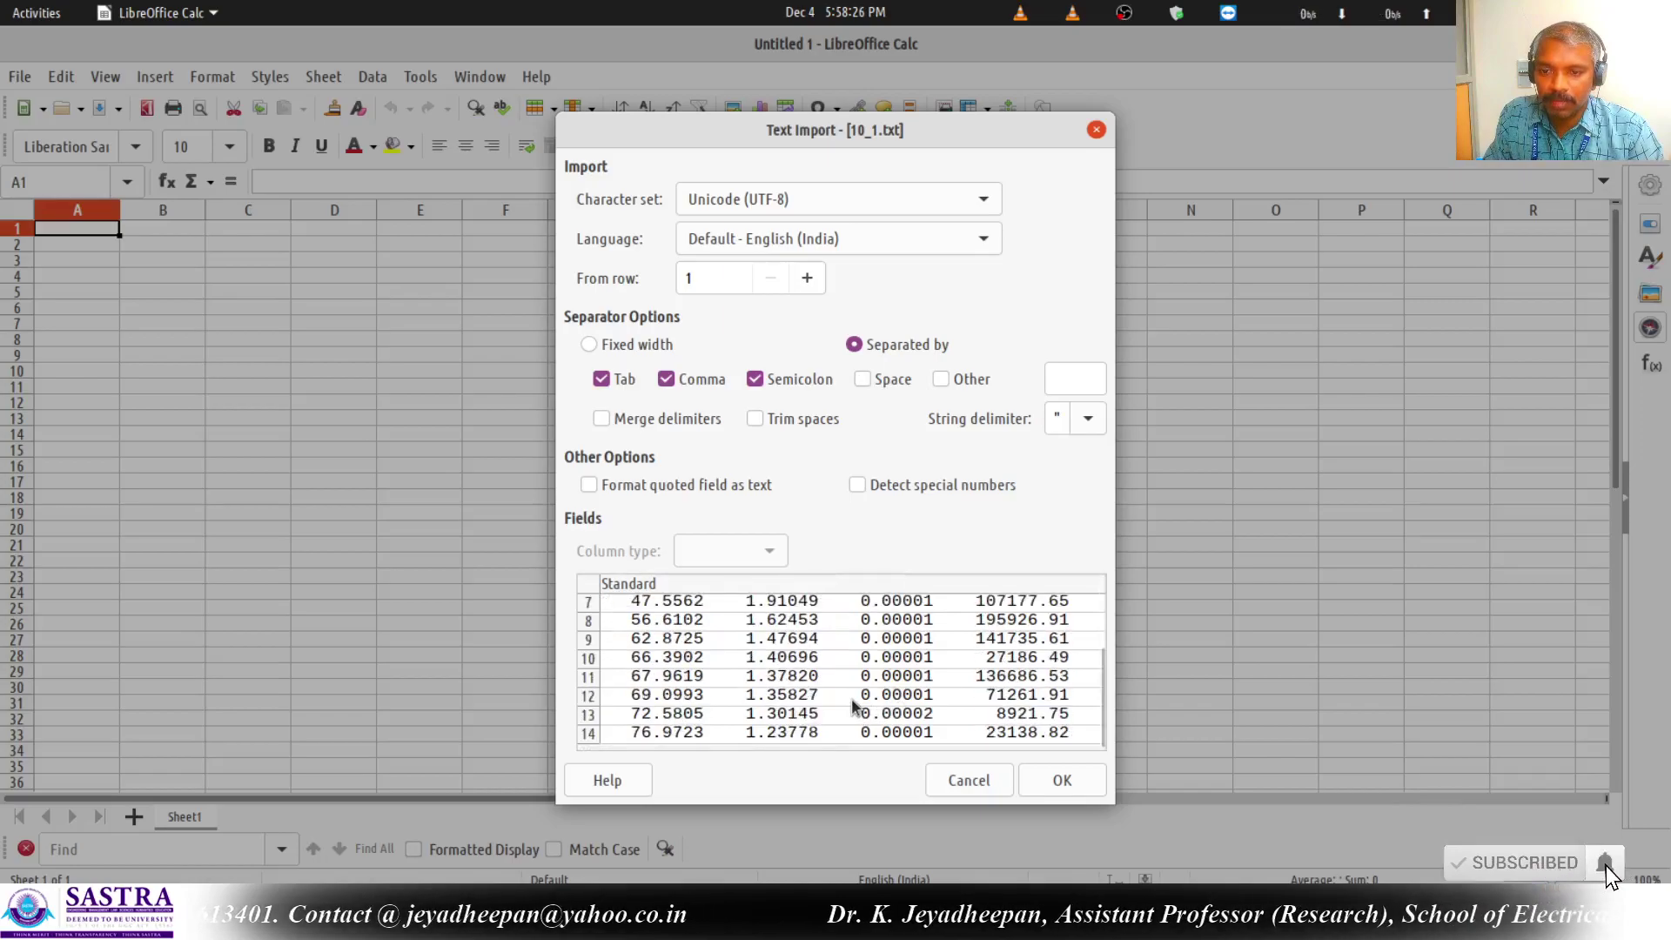
pyautogui.scroll(2, 853, 705)
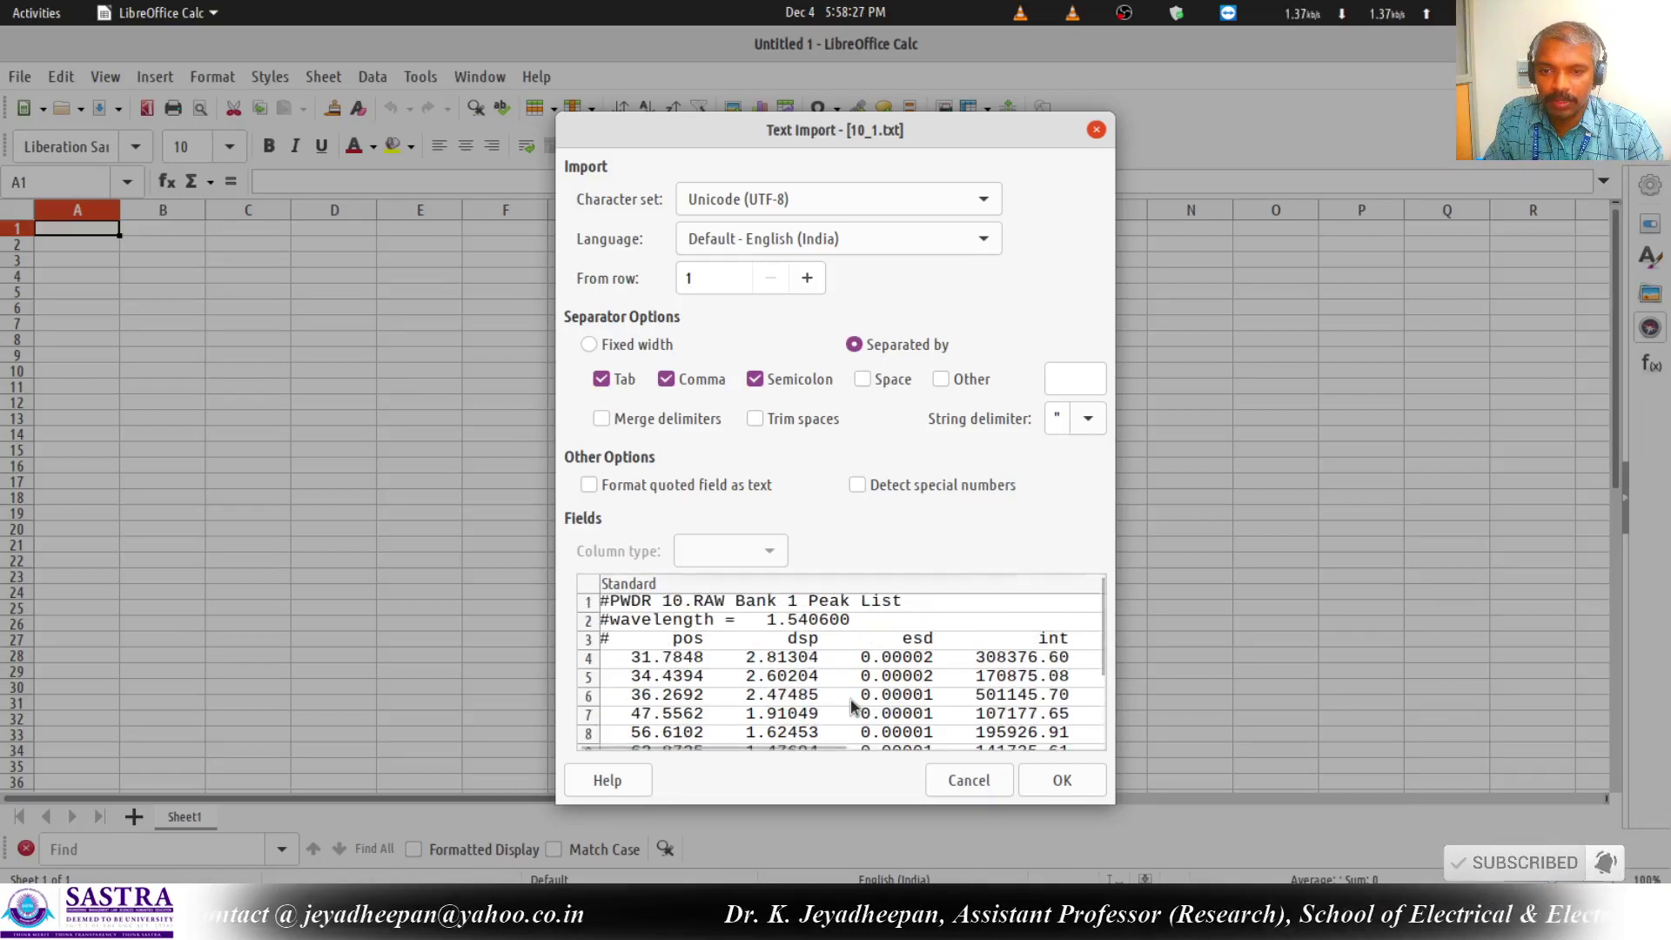
pyautogui.click(1060, 780)
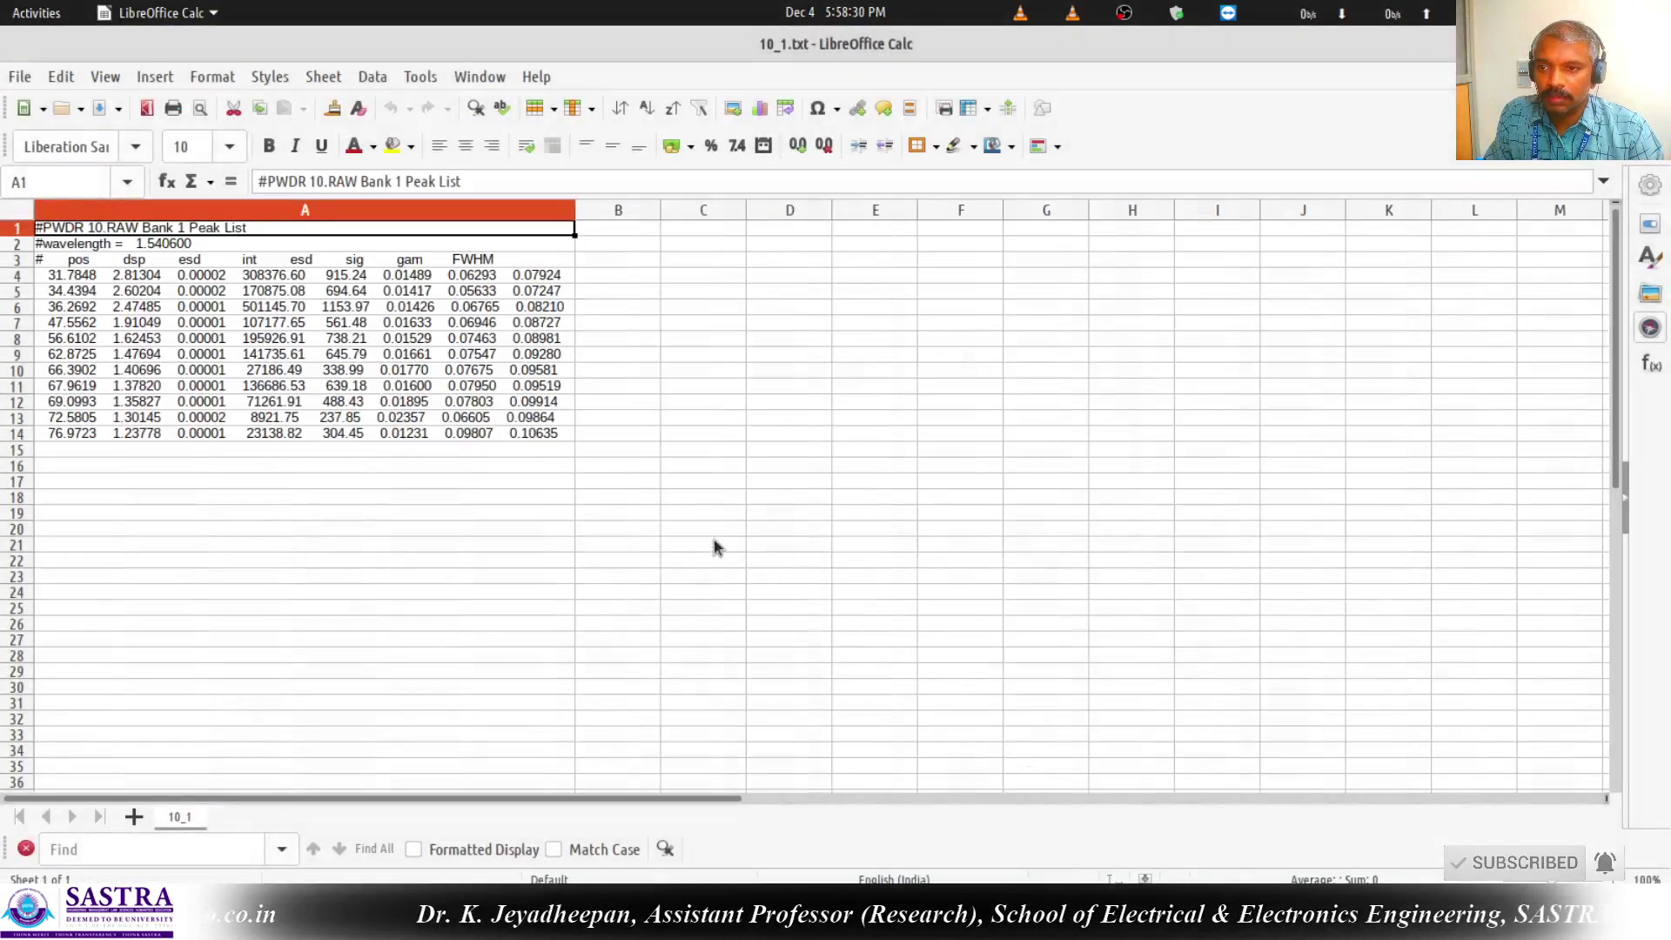
pyautogui.click(557, 323)
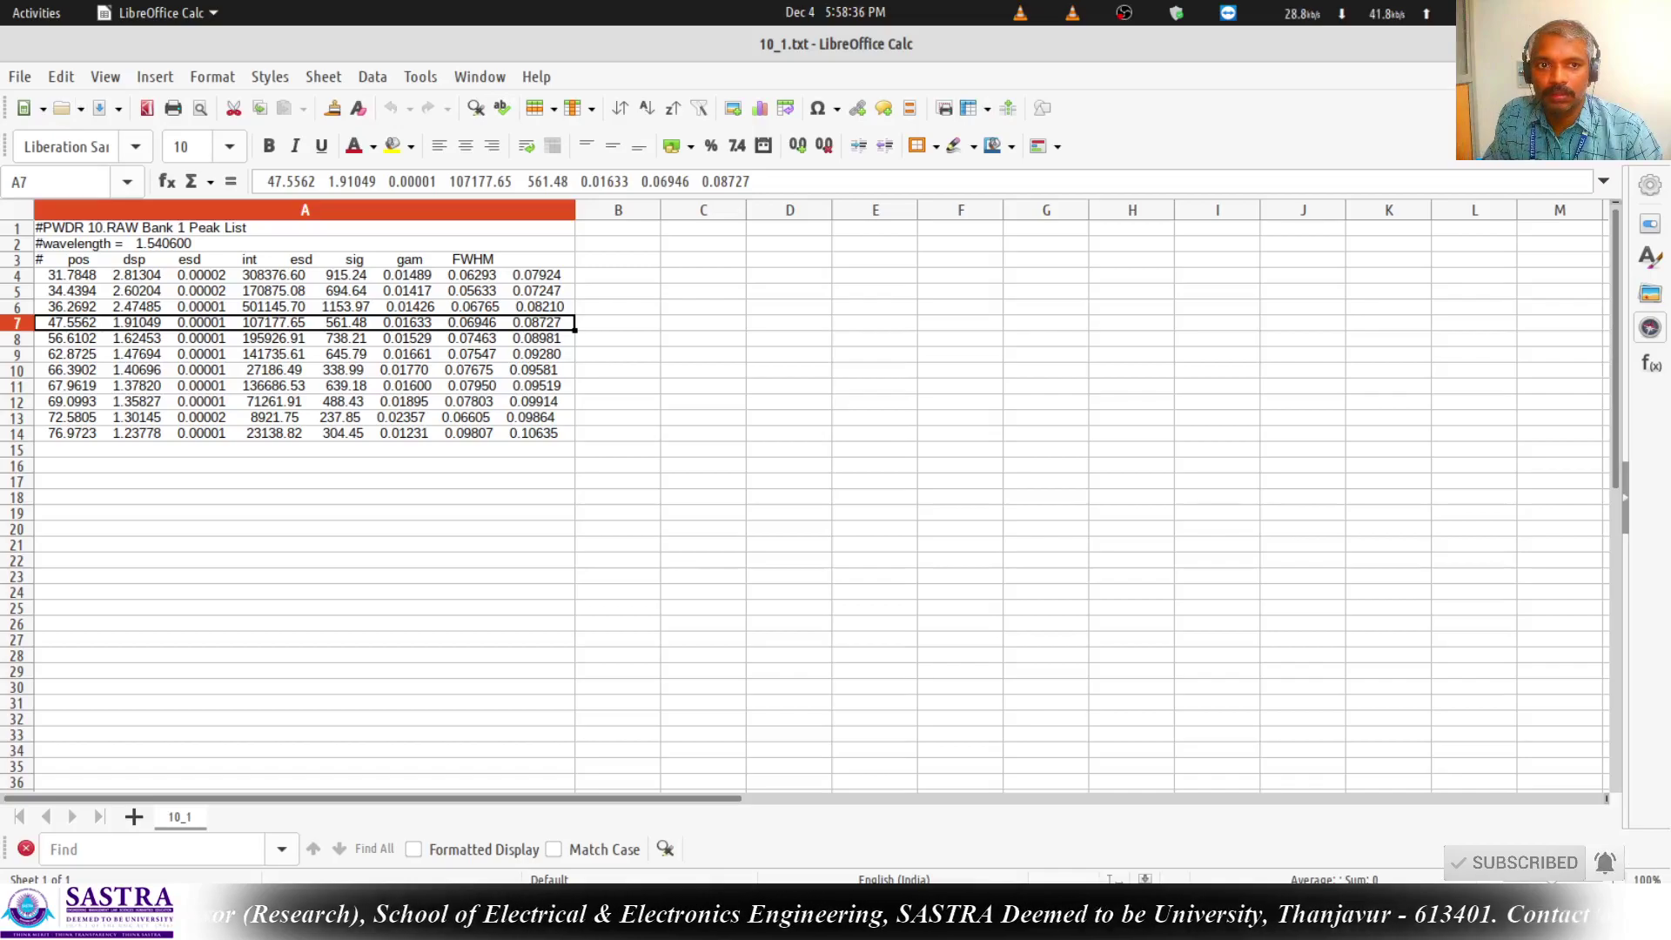
pyautogui.hotkey('ctrl', 'w')
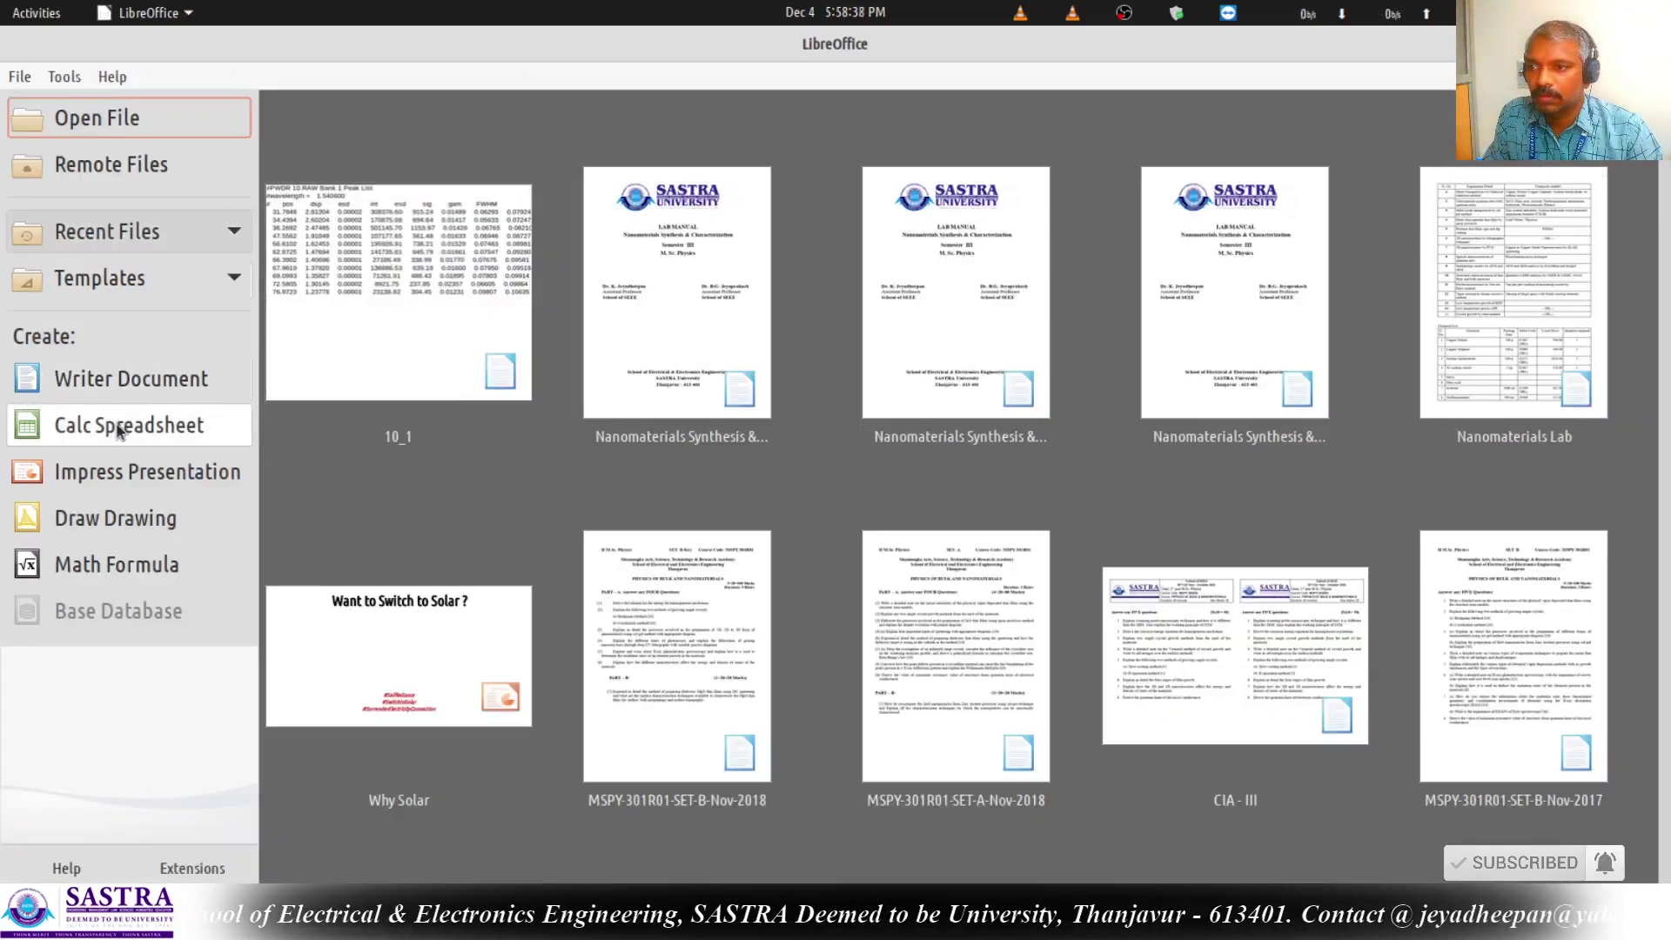
# Start another blank Calc spreadsheet and load 10_1.txt from the Home folder into the text import settings again.
pyautogui.click(120, 428)
pyautogui.click(19, 77)
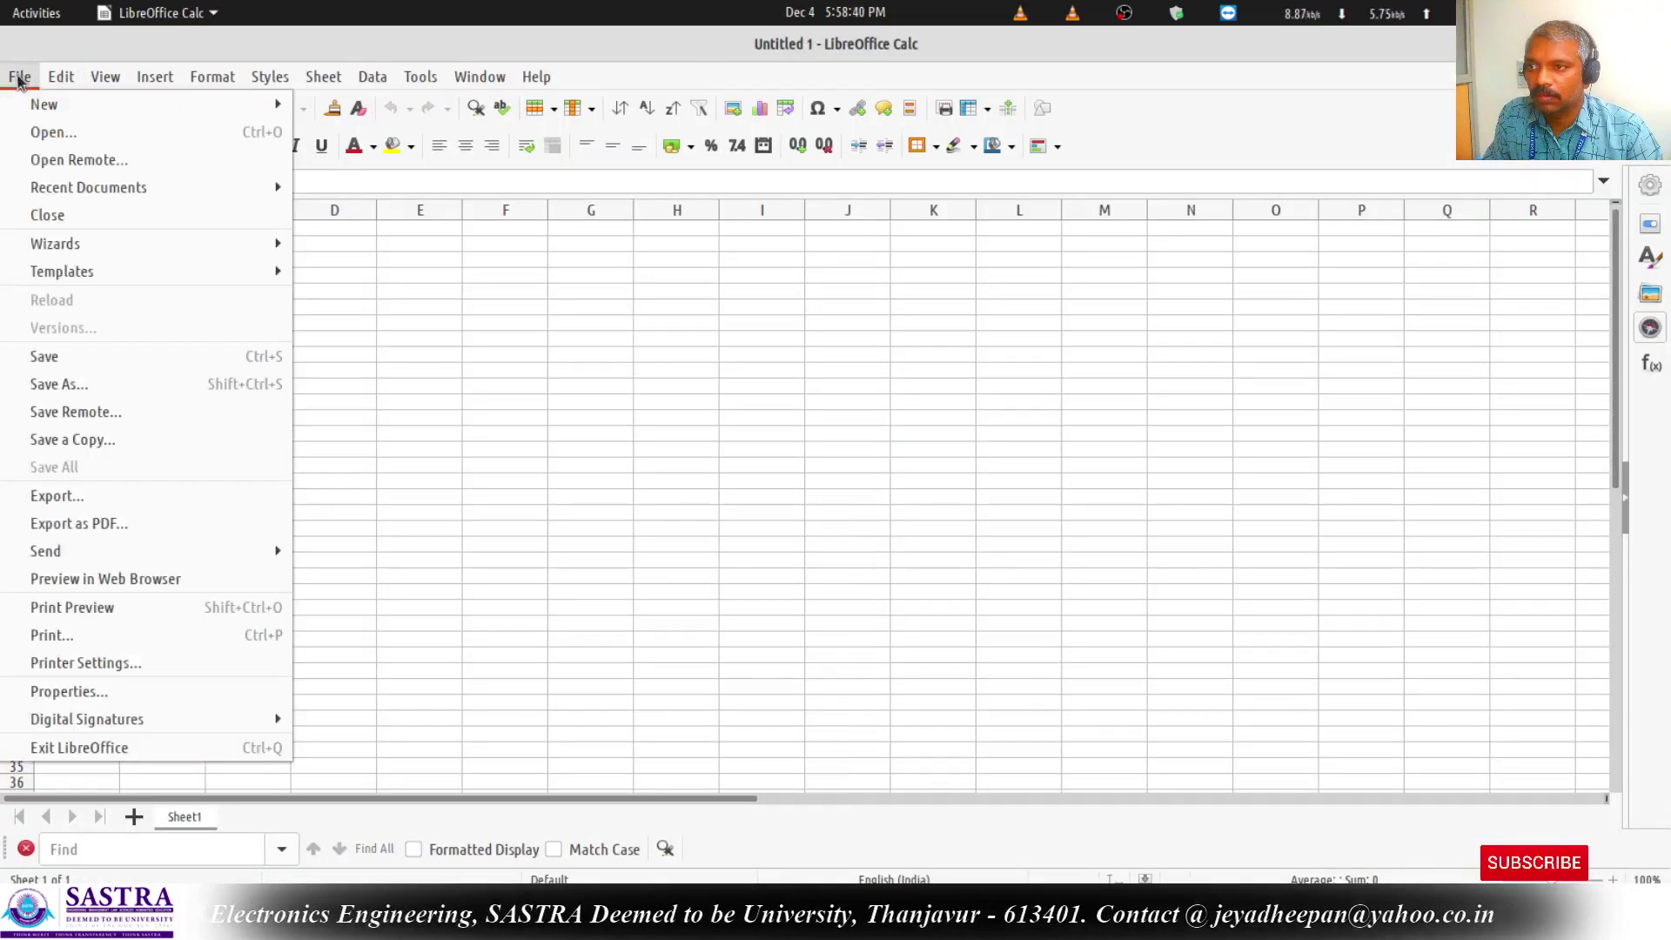
pyautogui.moveTo(55, 185)
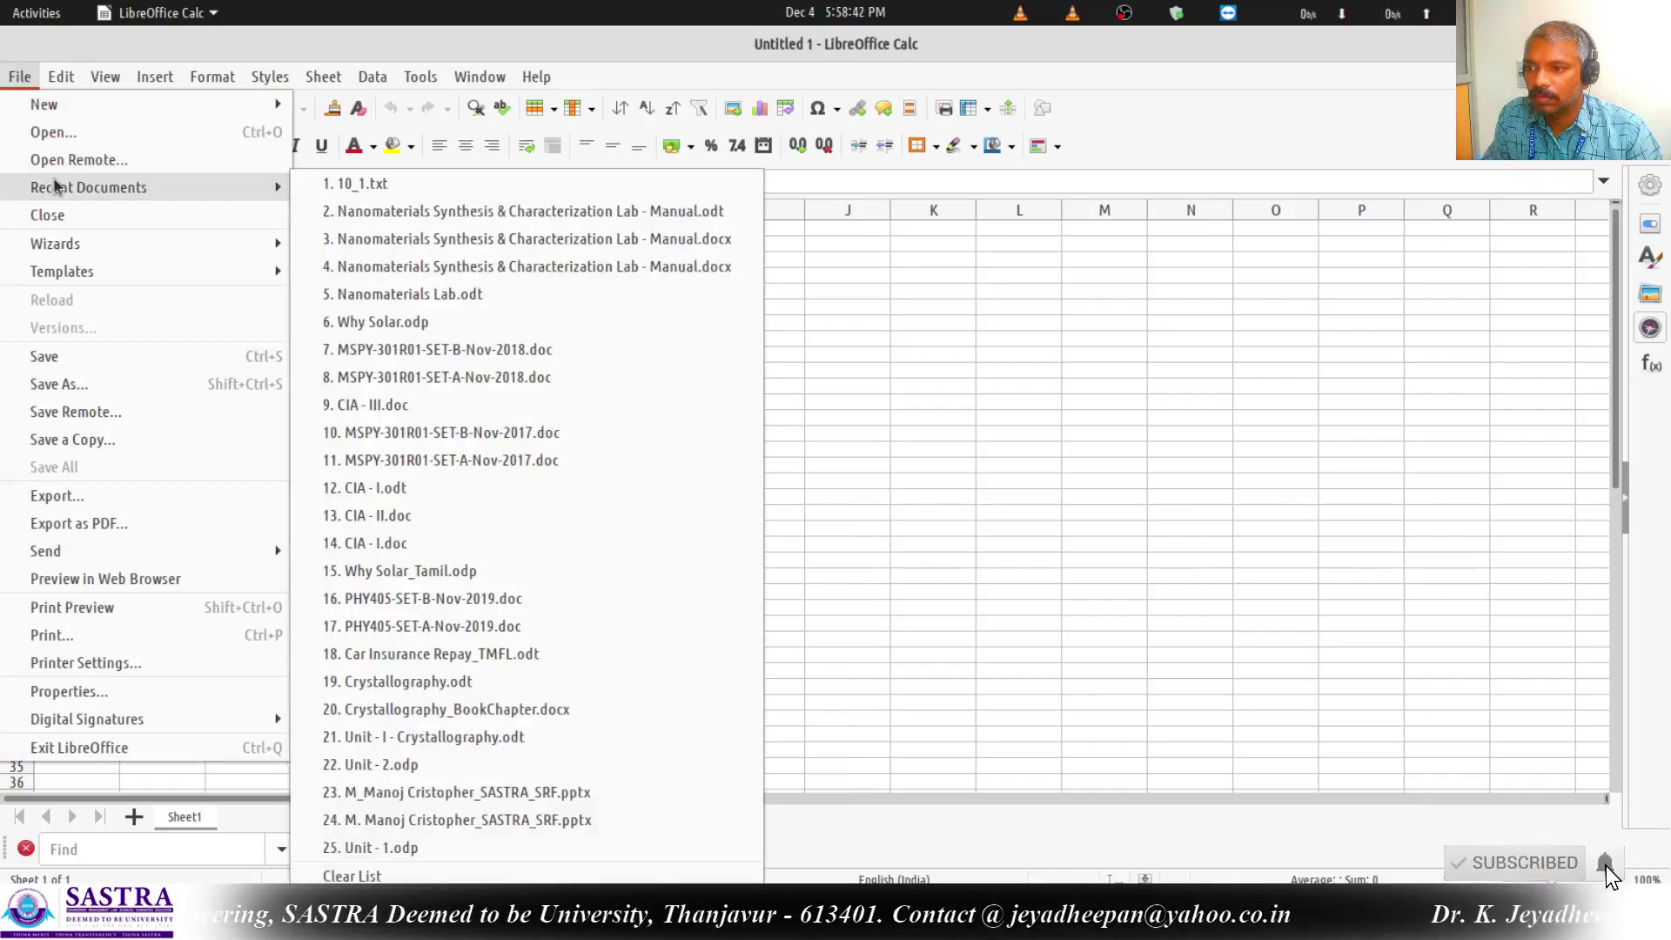
pyautogui.press('Escape')
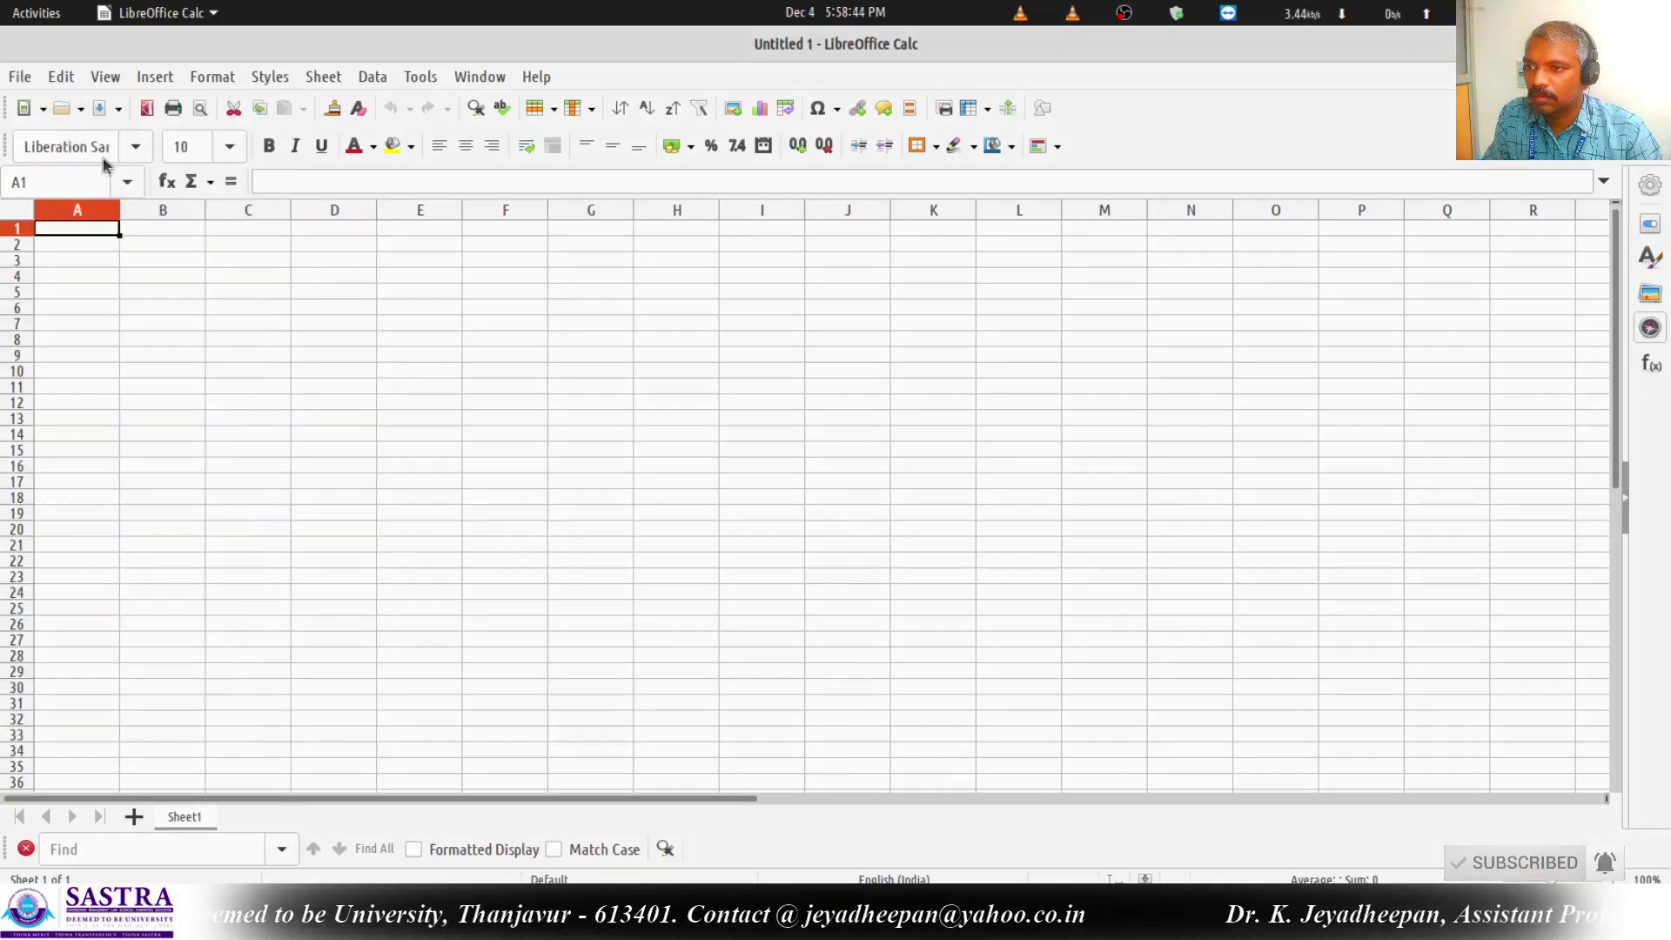
pyautogui.hotkey('ctrl', 'o')
pyautogui.scroll(-10, 775, 324)
pyautogui.scroll(-15, 657, 537)
pyautogui.scroll(16, 657, 537)
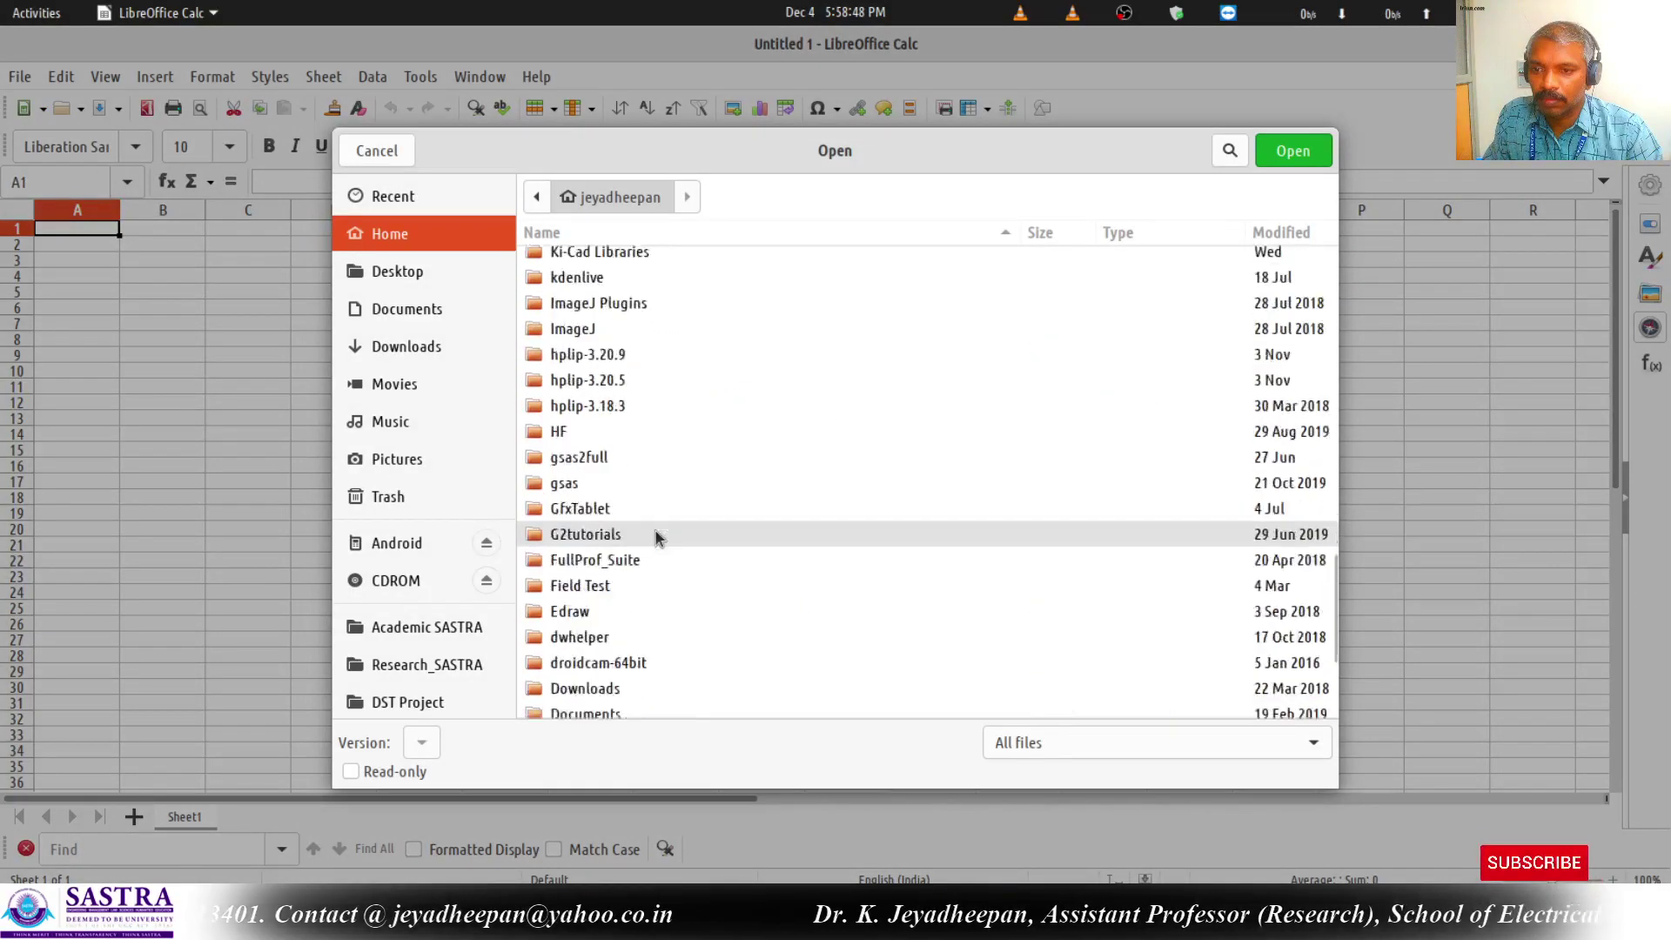
pyautogui.scroll(-3, 657, 536)
pyautogui.scroll(8, 657, 537)
pyautogui.scroll(5, 654, 537)
pyautogui.click(655, 537)
pyautogui.scroll(3, 654, 536)
pyautogui.click(656, 344)
pyautogui.click(1279, 149)
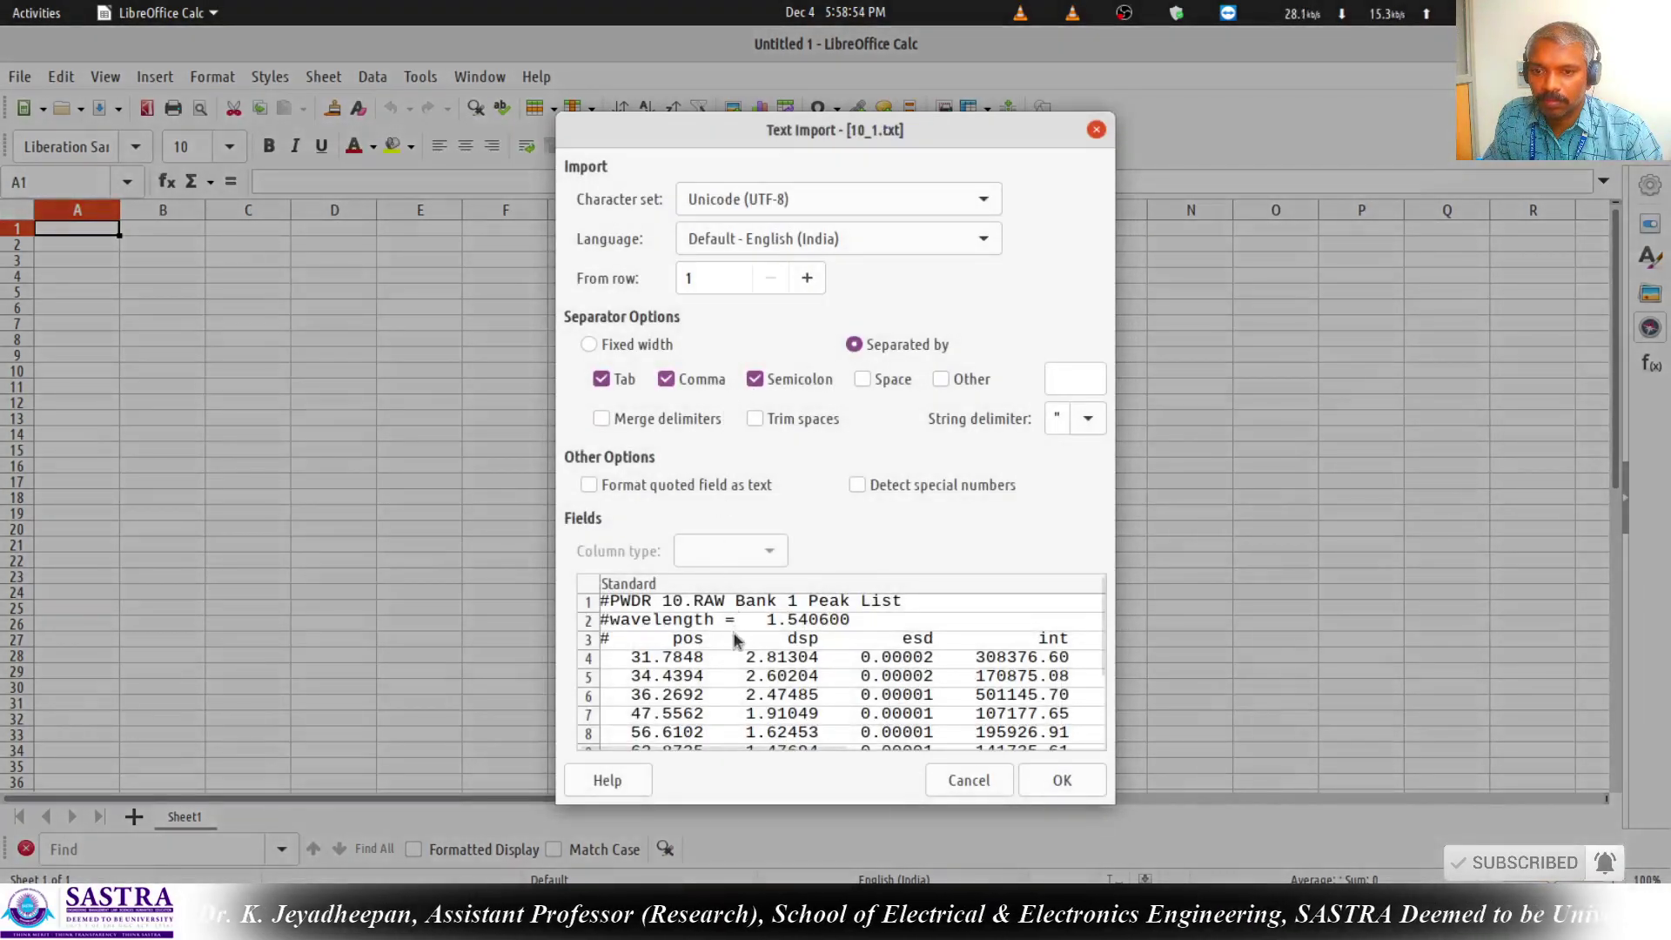
# Try the Text type for the single column in the import preview and return it to Standard.
pyautogui.click(730, 666)
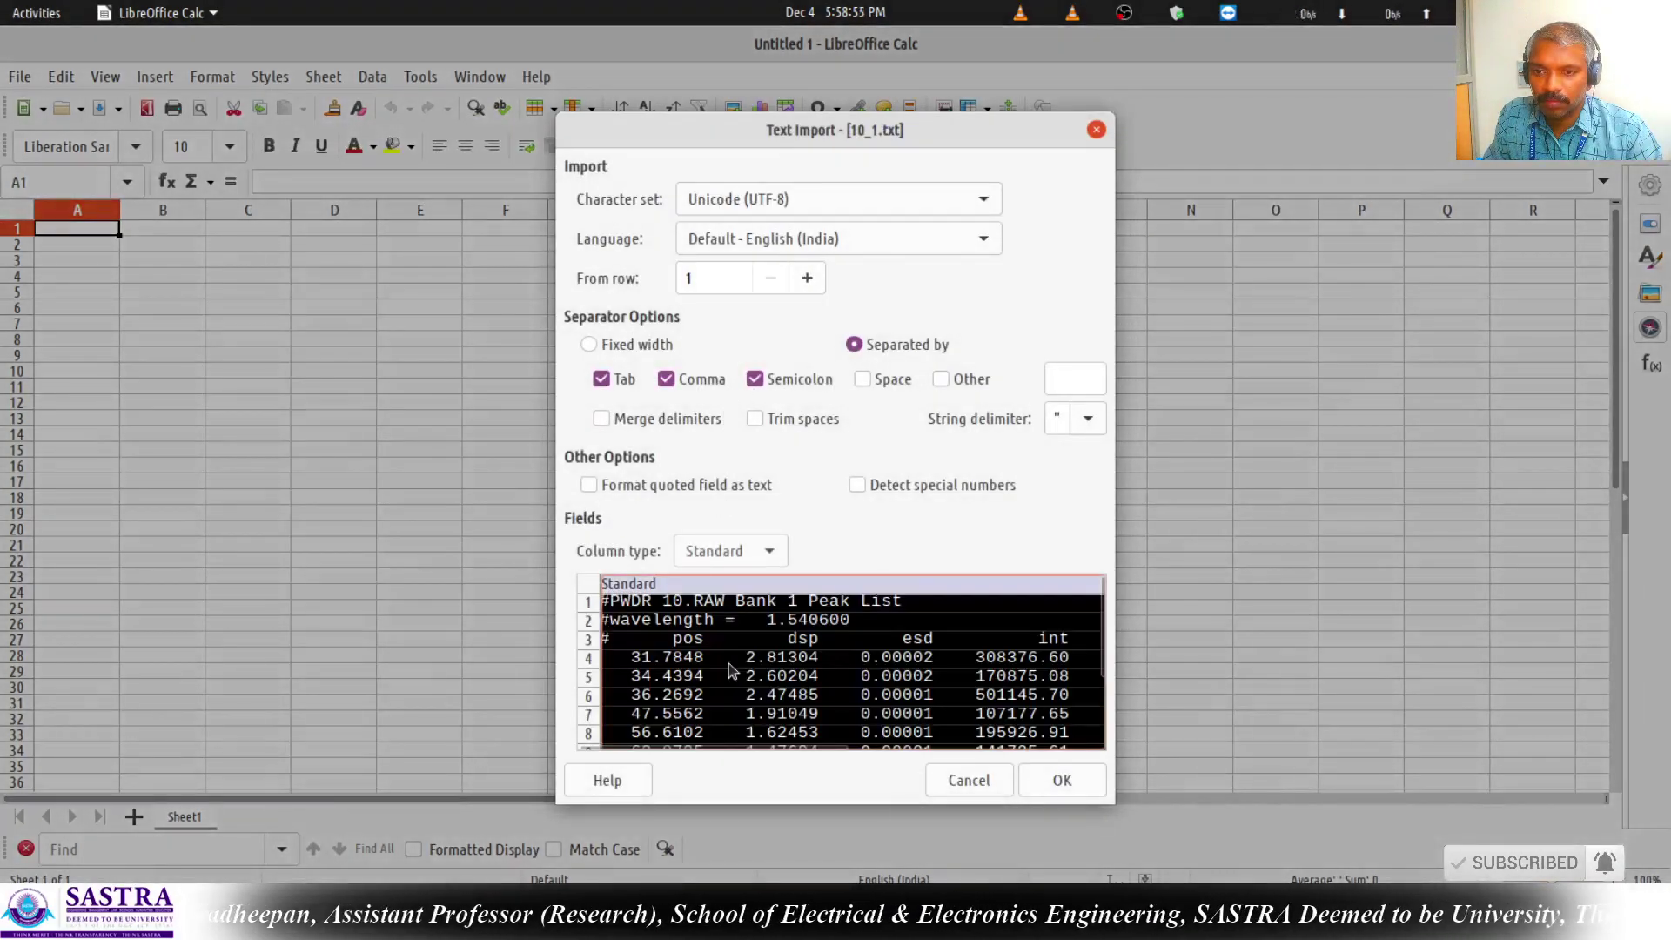
pyautogui.click(747, 561)
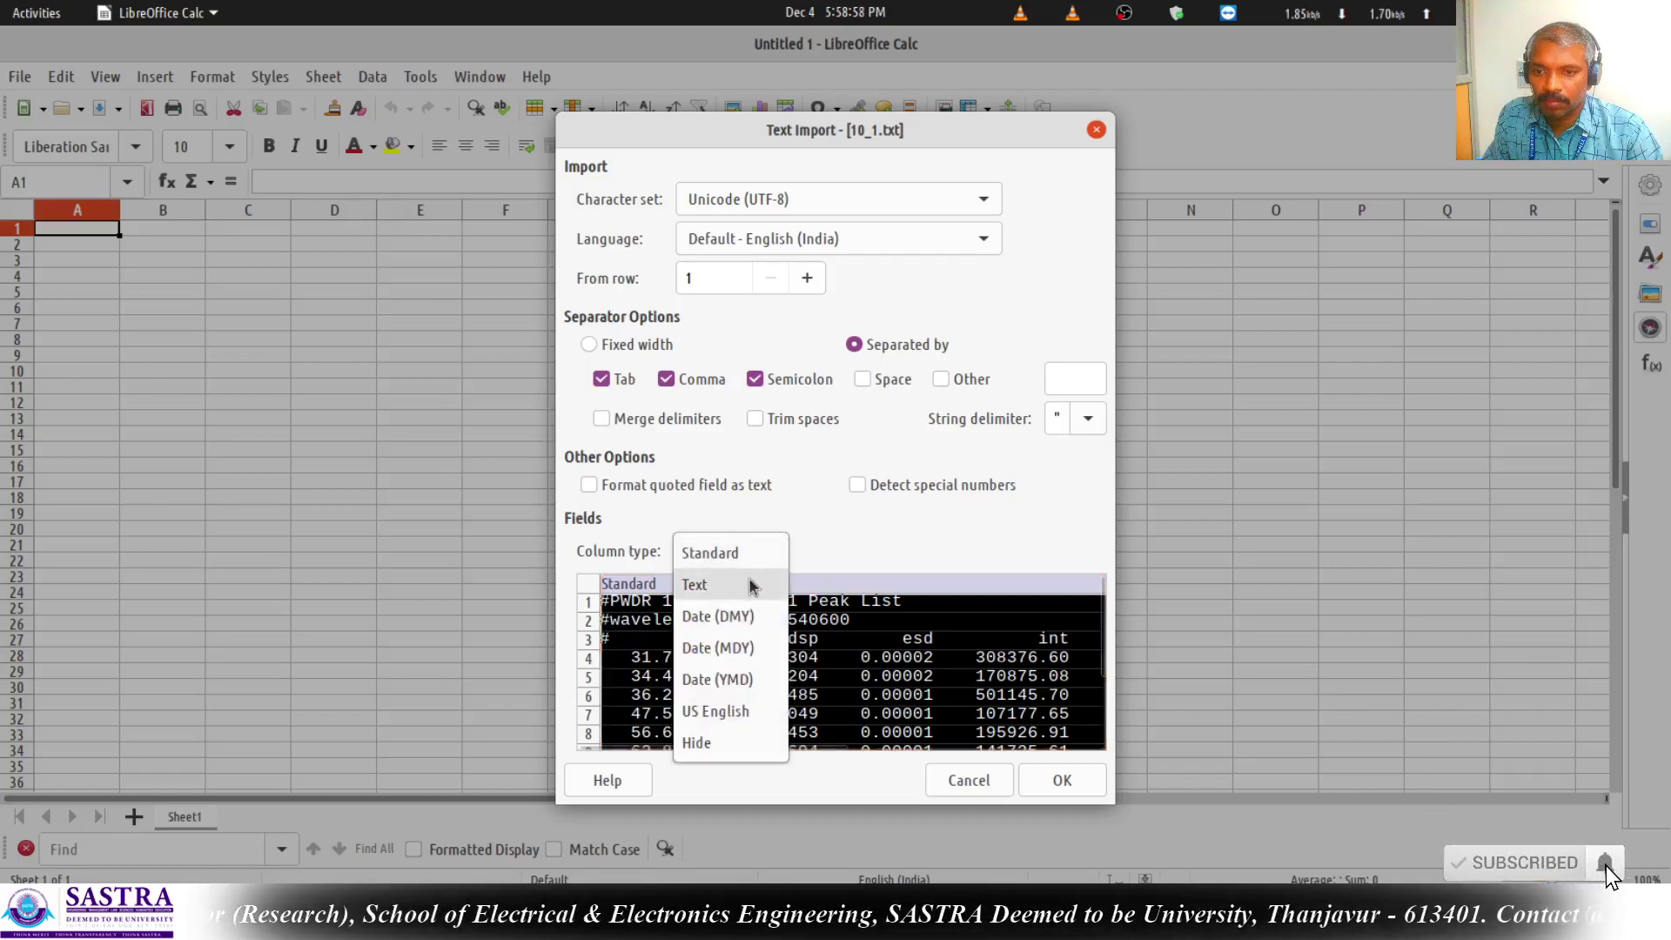
pyautogui.click(751, 586)
pyautogui.click(765, 553)
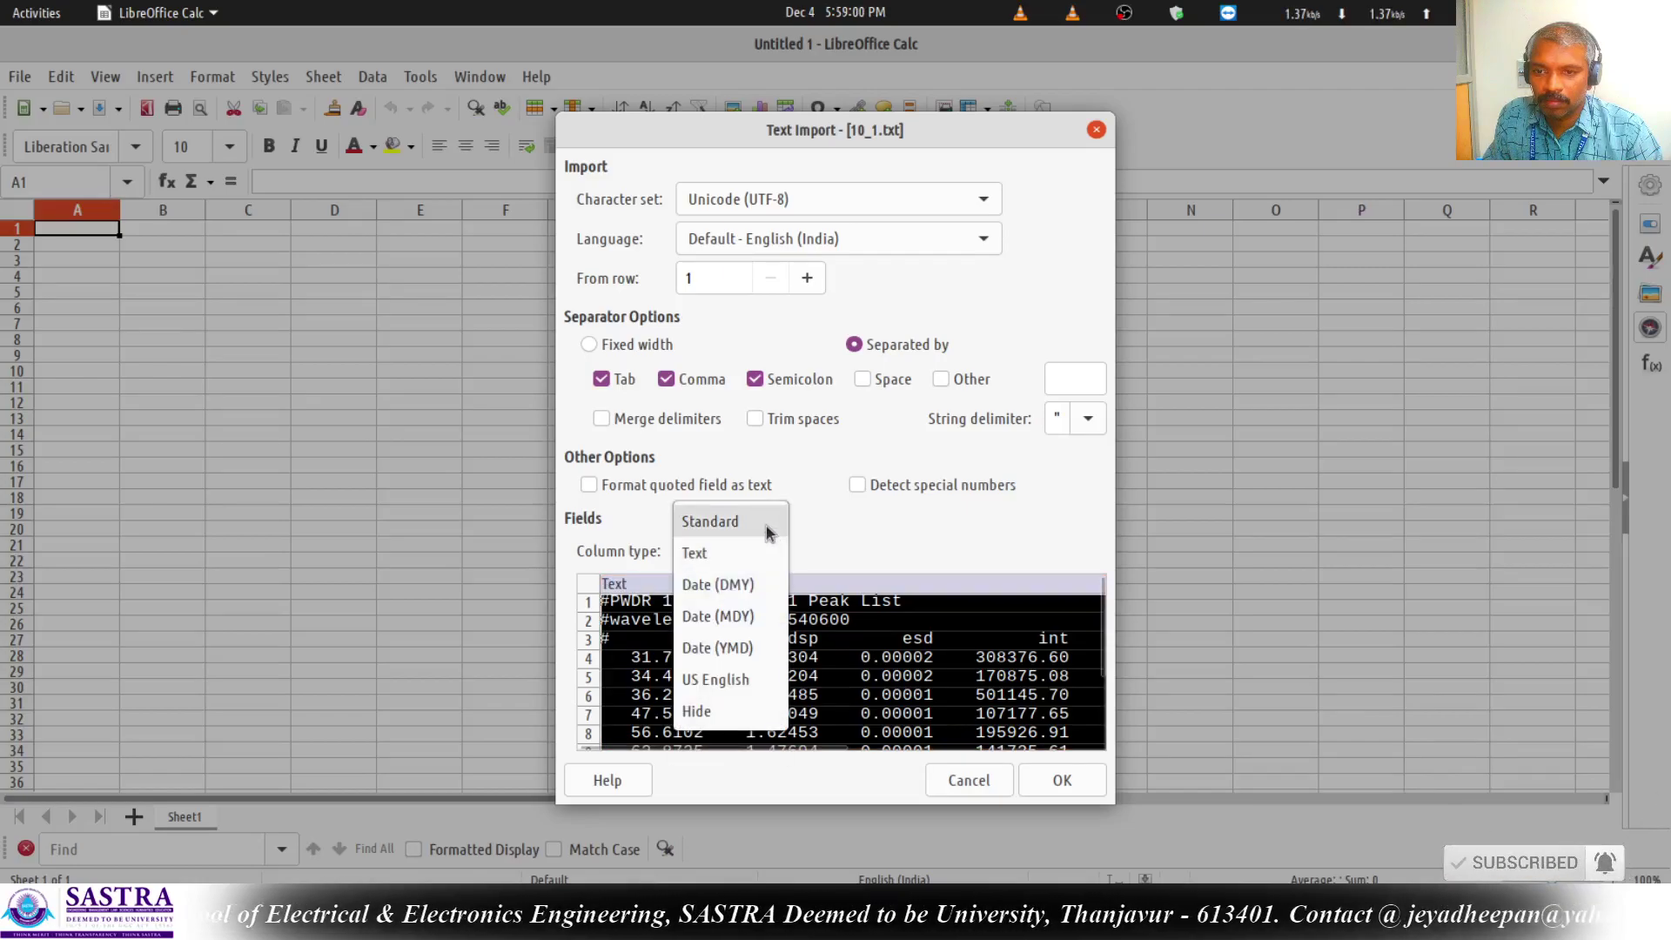
pyautogui.click(766, 522)
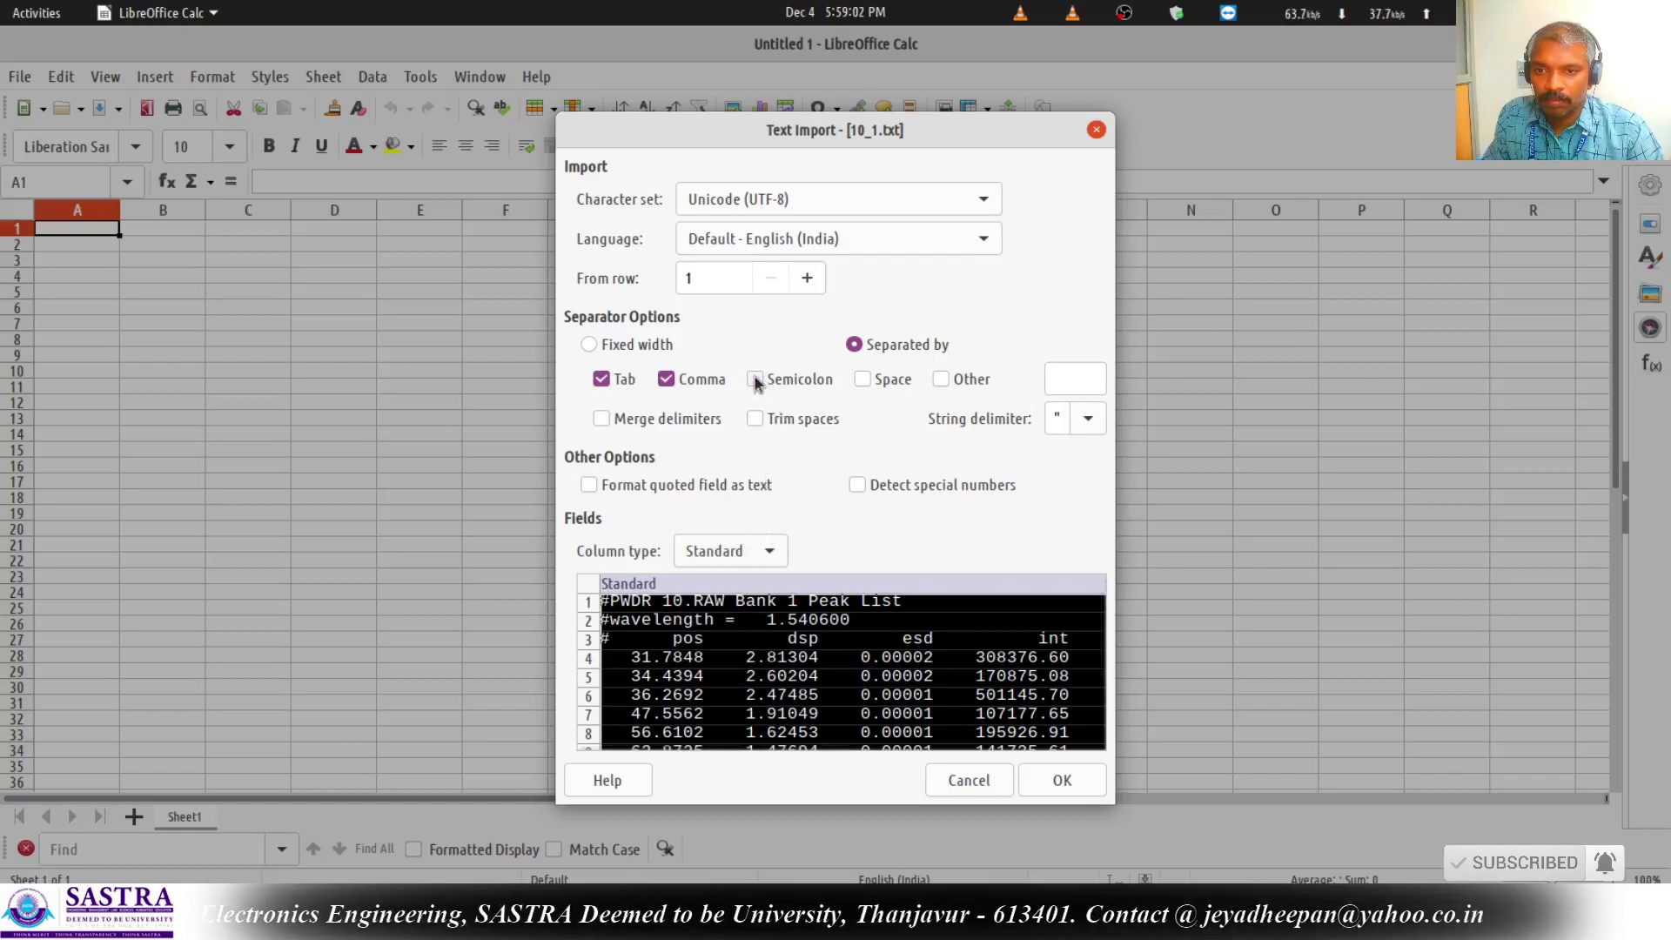
# Set the import separators to tab and space only, with comma and semicolon disabled, checking the column preview.
pyautogui.click(667, 380)
pyautogui.click(601, 381)
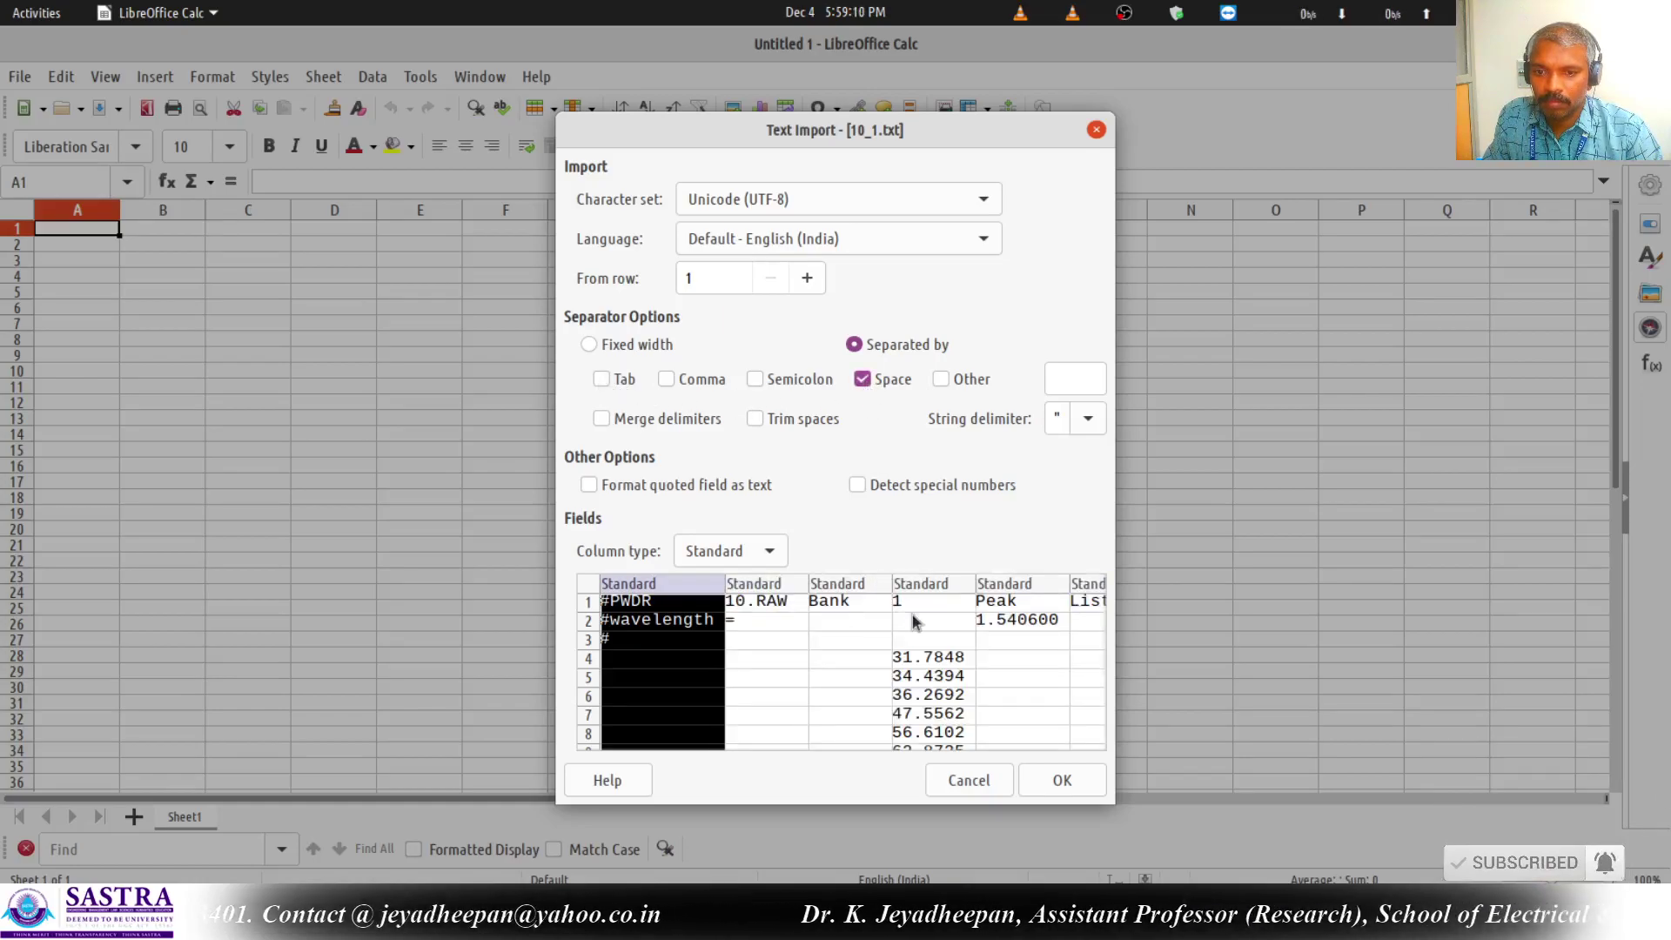
pyautogui.scroll(-2, 825, 694)
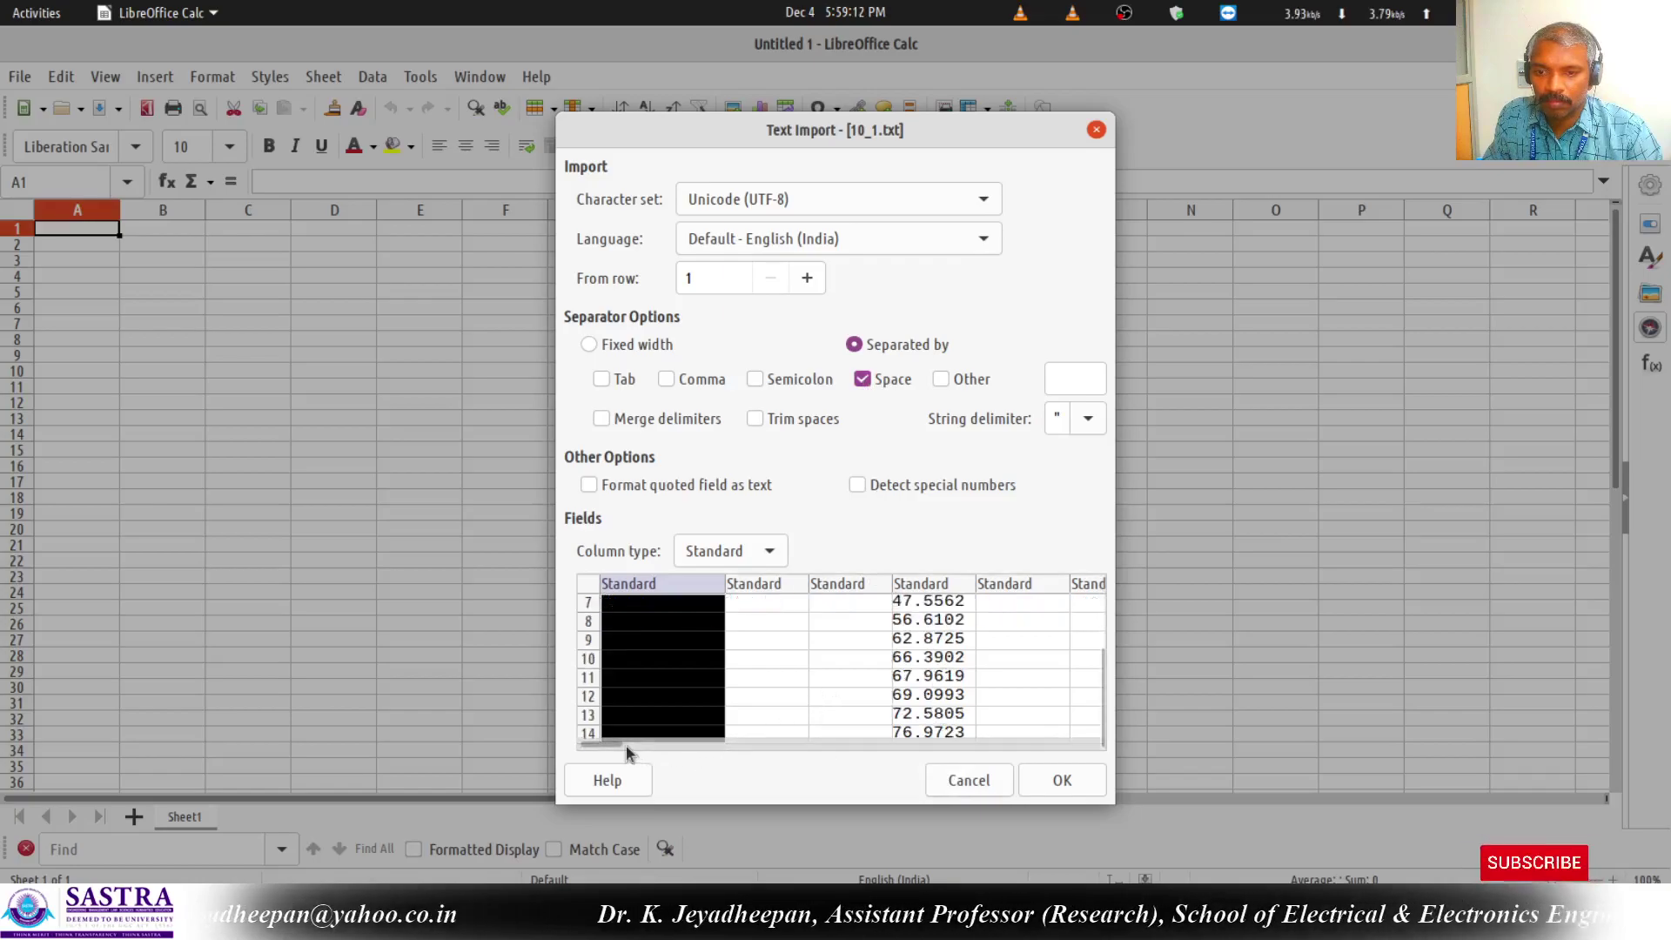
pyautogui.moveTo(612, 744)
pyautogui.mouseDown()
pyautogui.moveTo(720, 737)
pyautogui.moveTo(605, 746)
pyautogui.mouseUp()
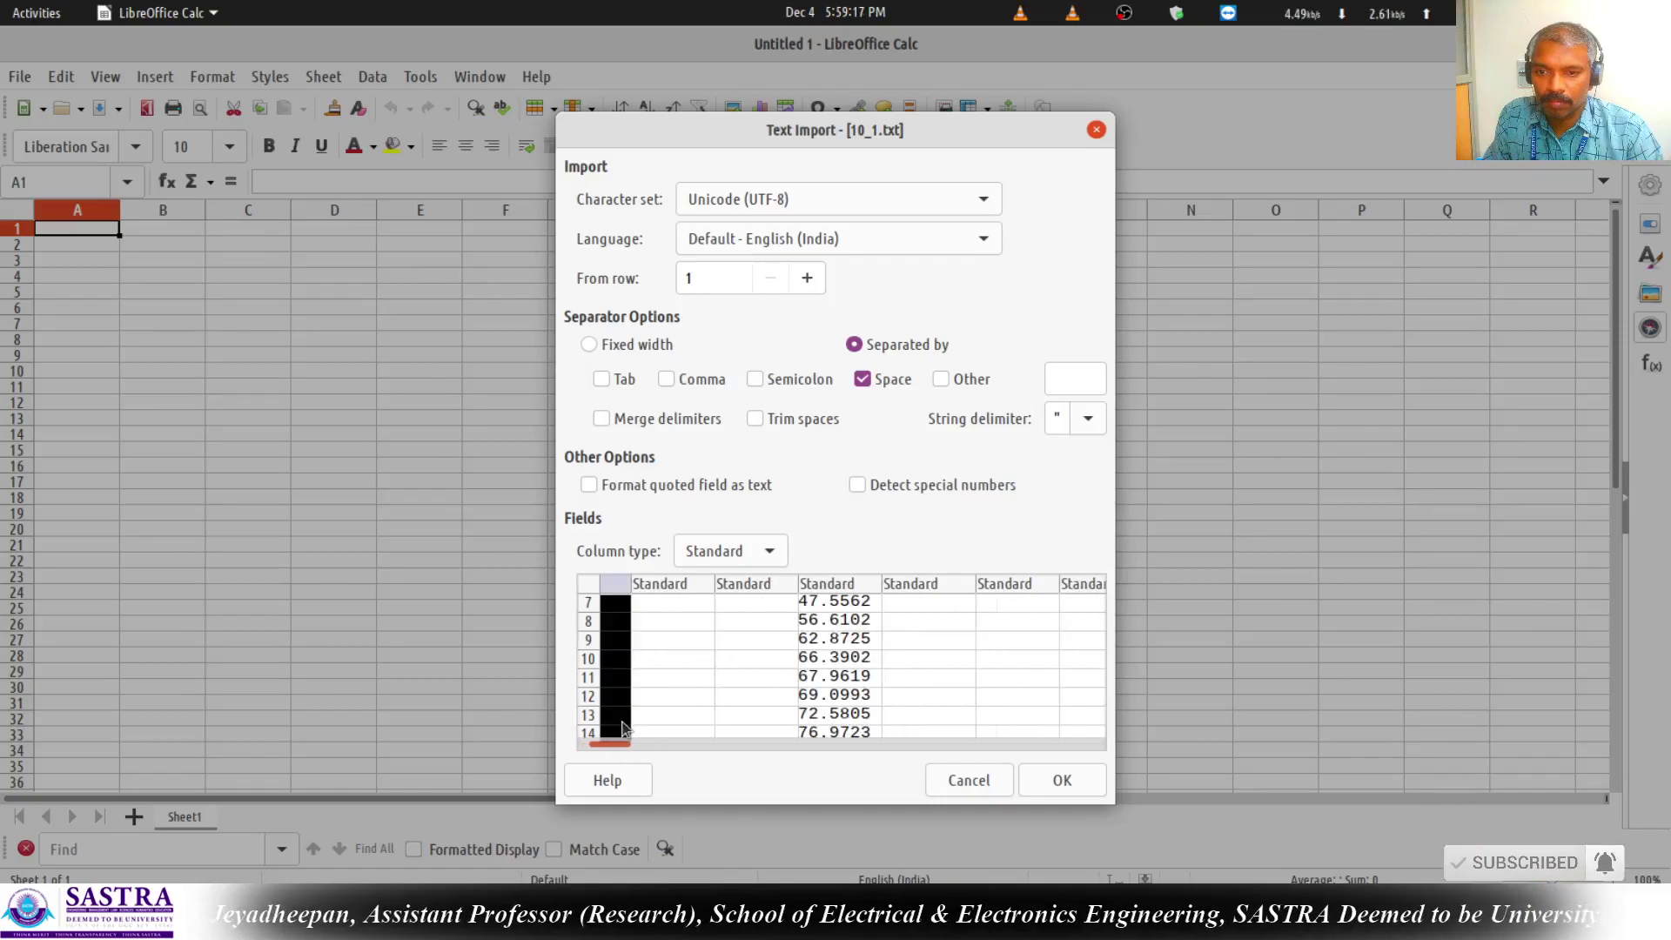
pyautogui.click(601, 378)
# Try fixed-width splitting with a column break placed through the first esd column.
pyautogui.click(619, 345)
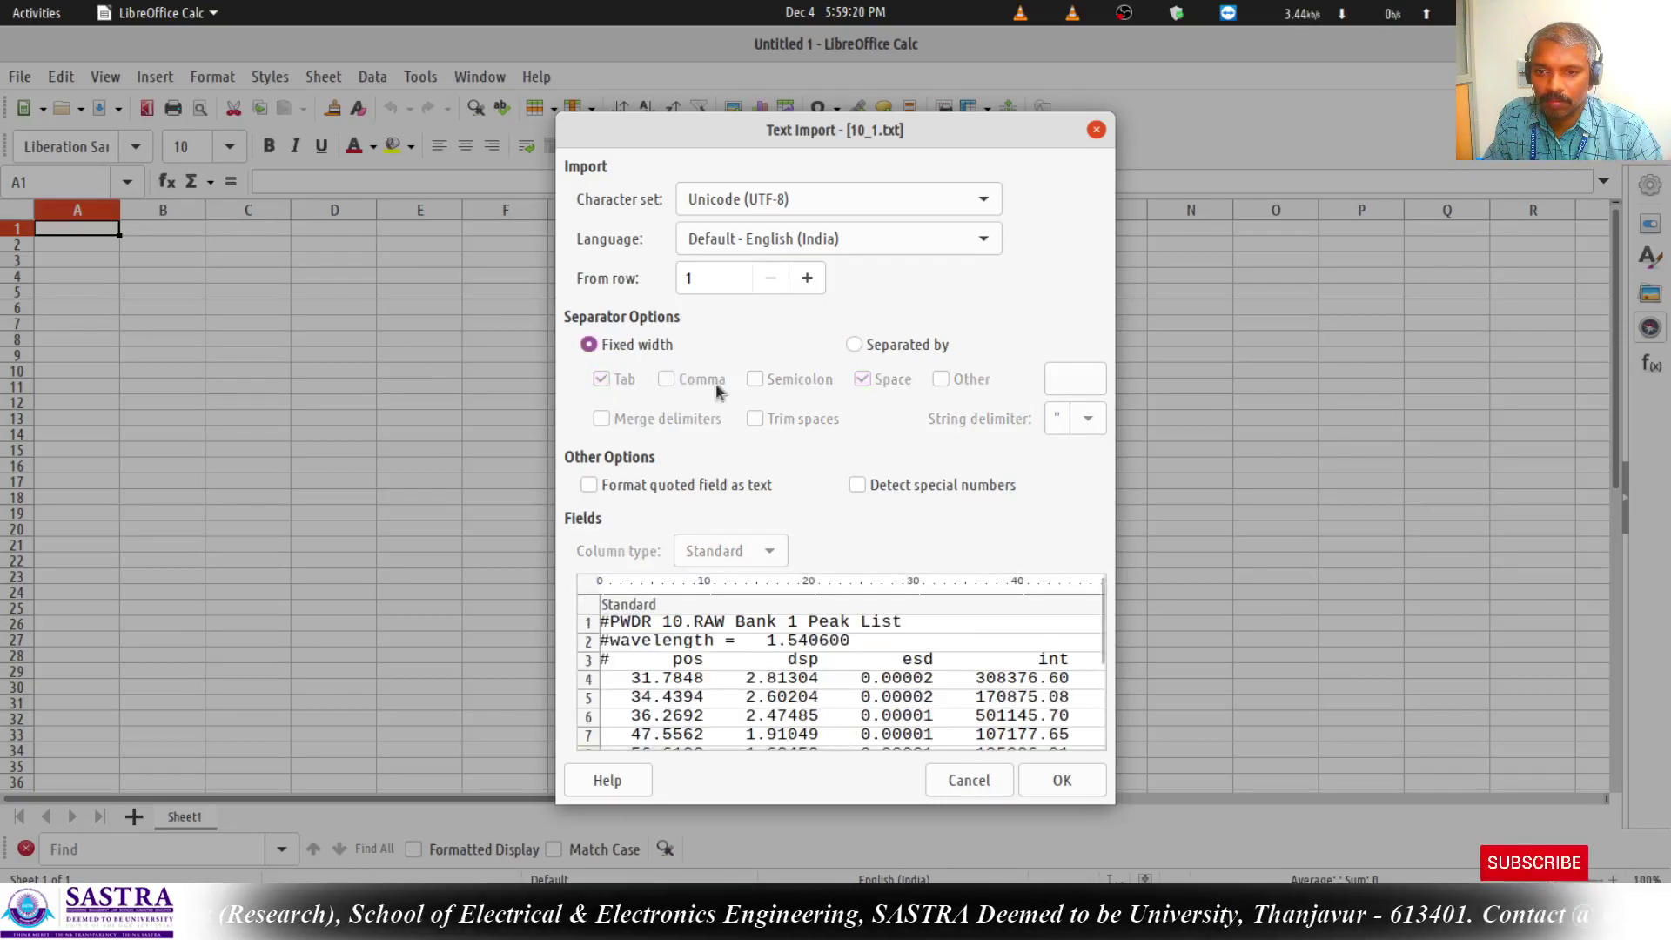
pyautogui.click(869, 682)
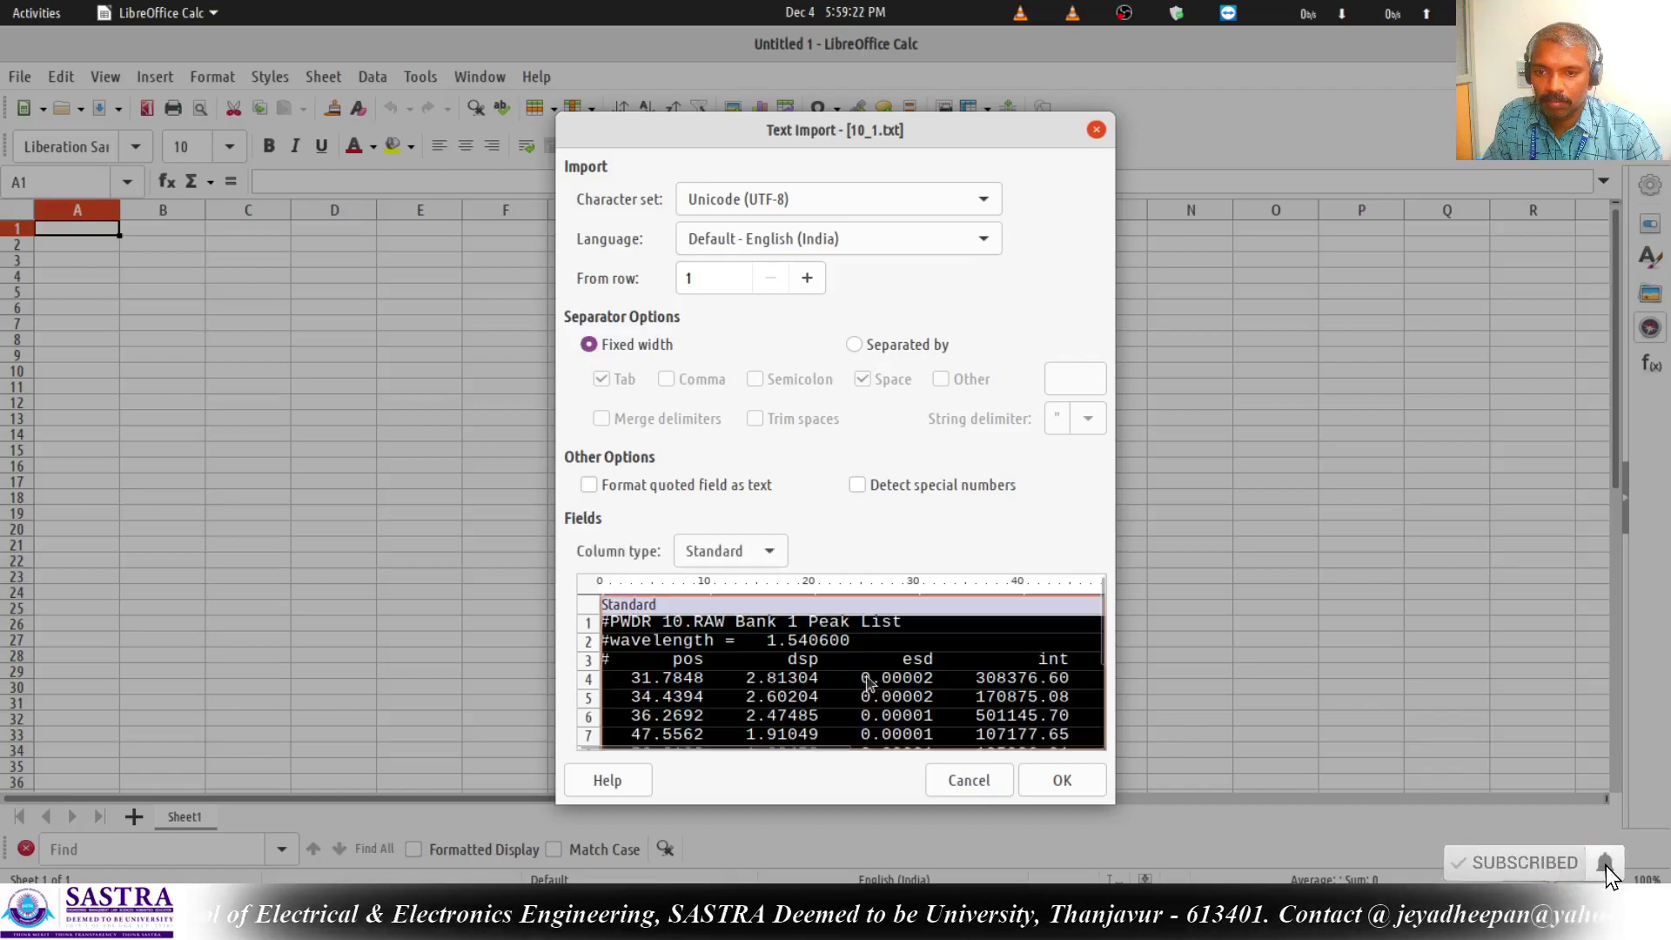
pyautogui.click(902, 678)
# Import the peak list split by tab and space separators, with Merge delimiters and Detect special numbers enabled.
pyautogui.click(856, 484)
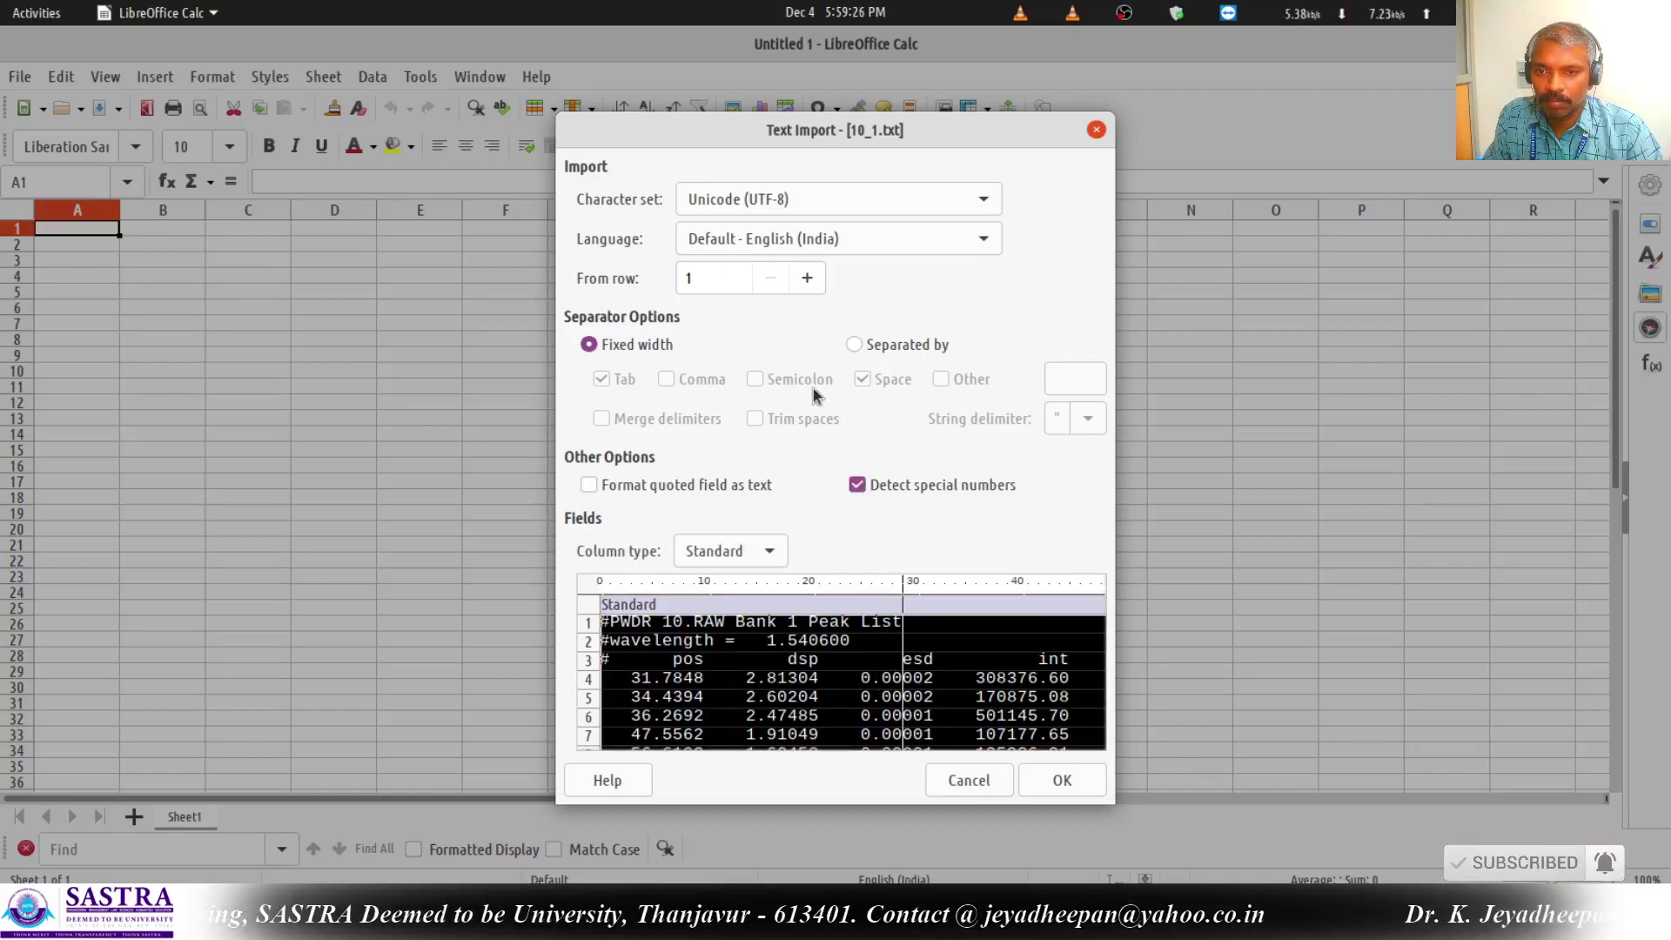
pyautogui.click(856, 345)
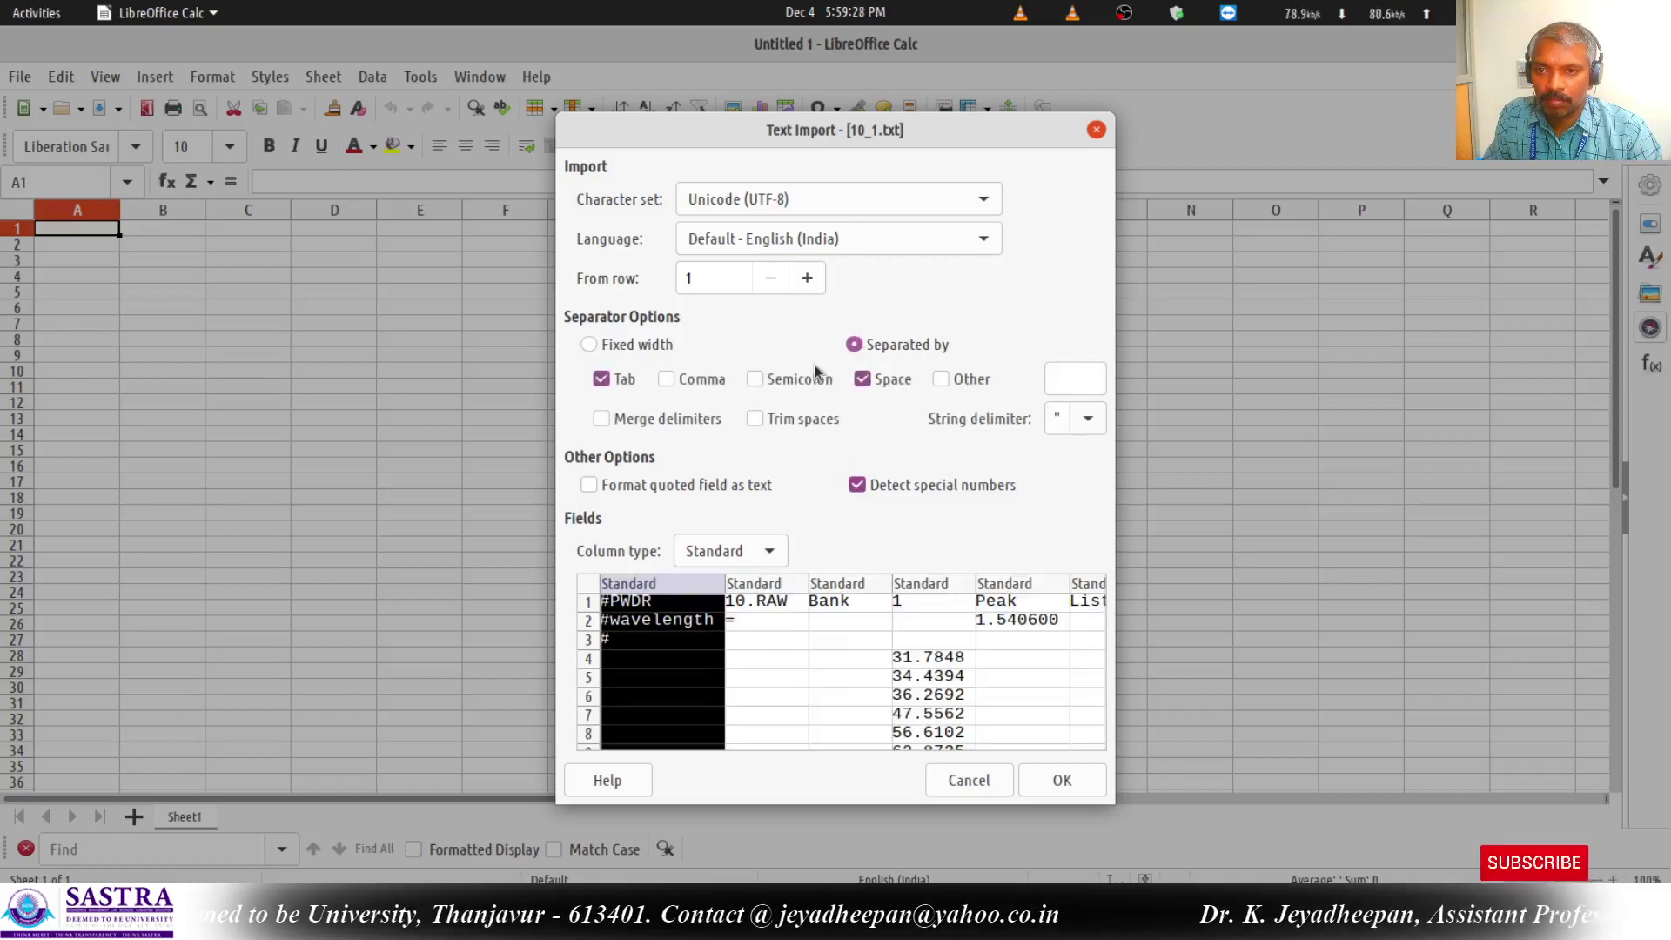
pyautogui.click(693, 381)
pyautogui.click(694, 381)
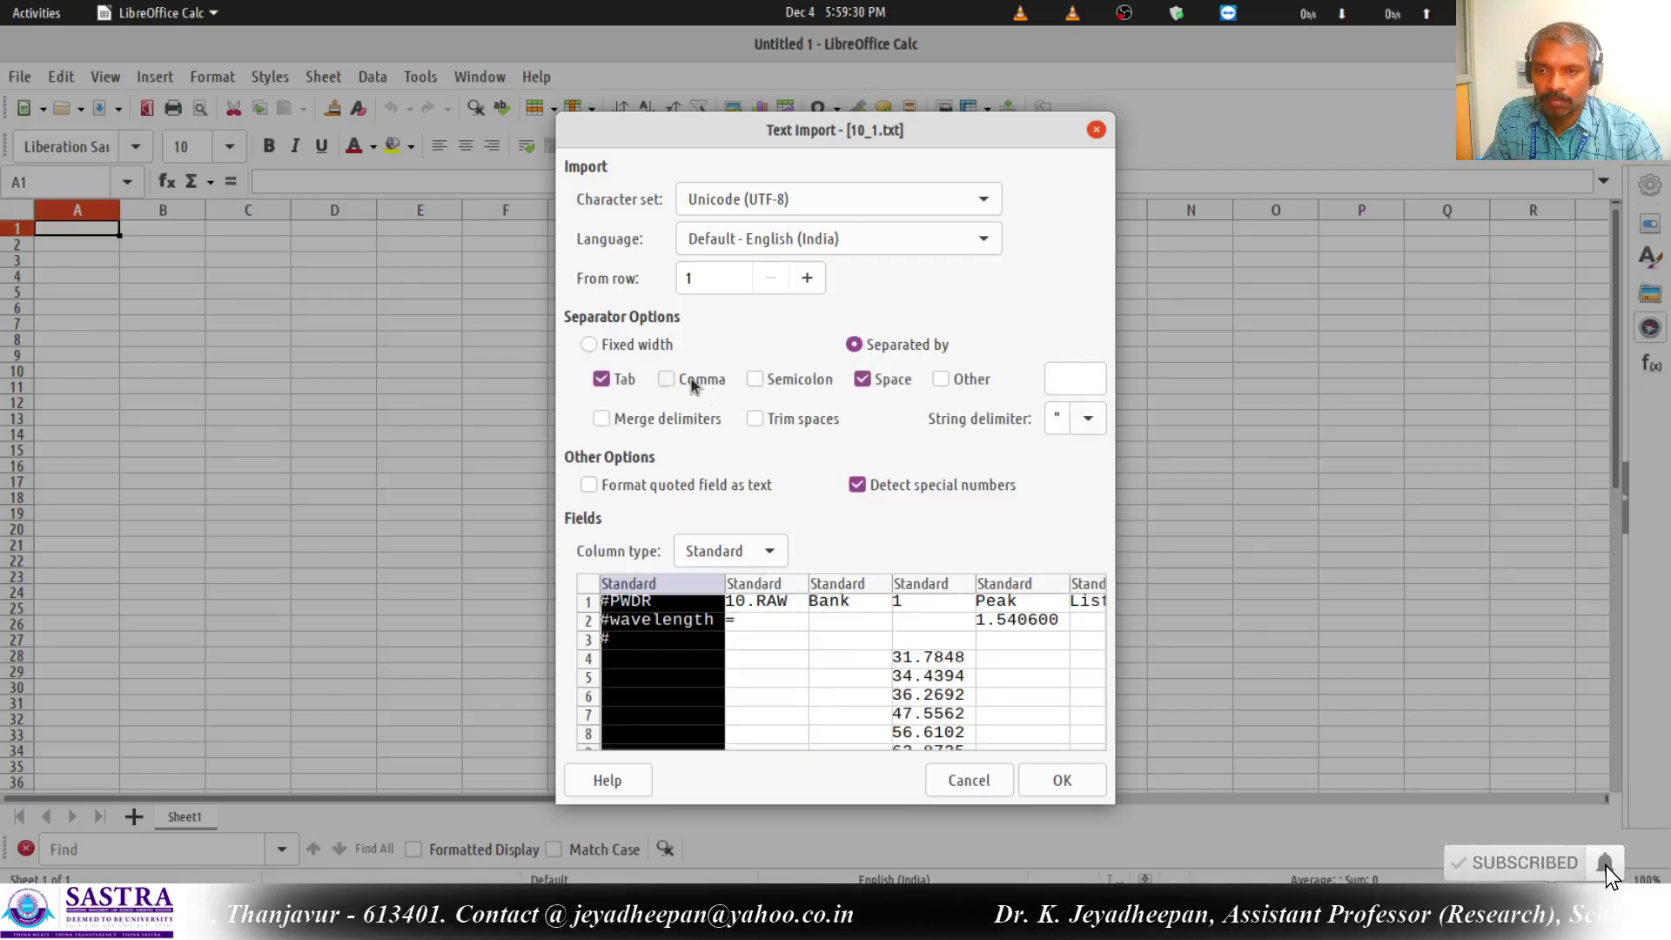
pyautogui.click(657, 418)
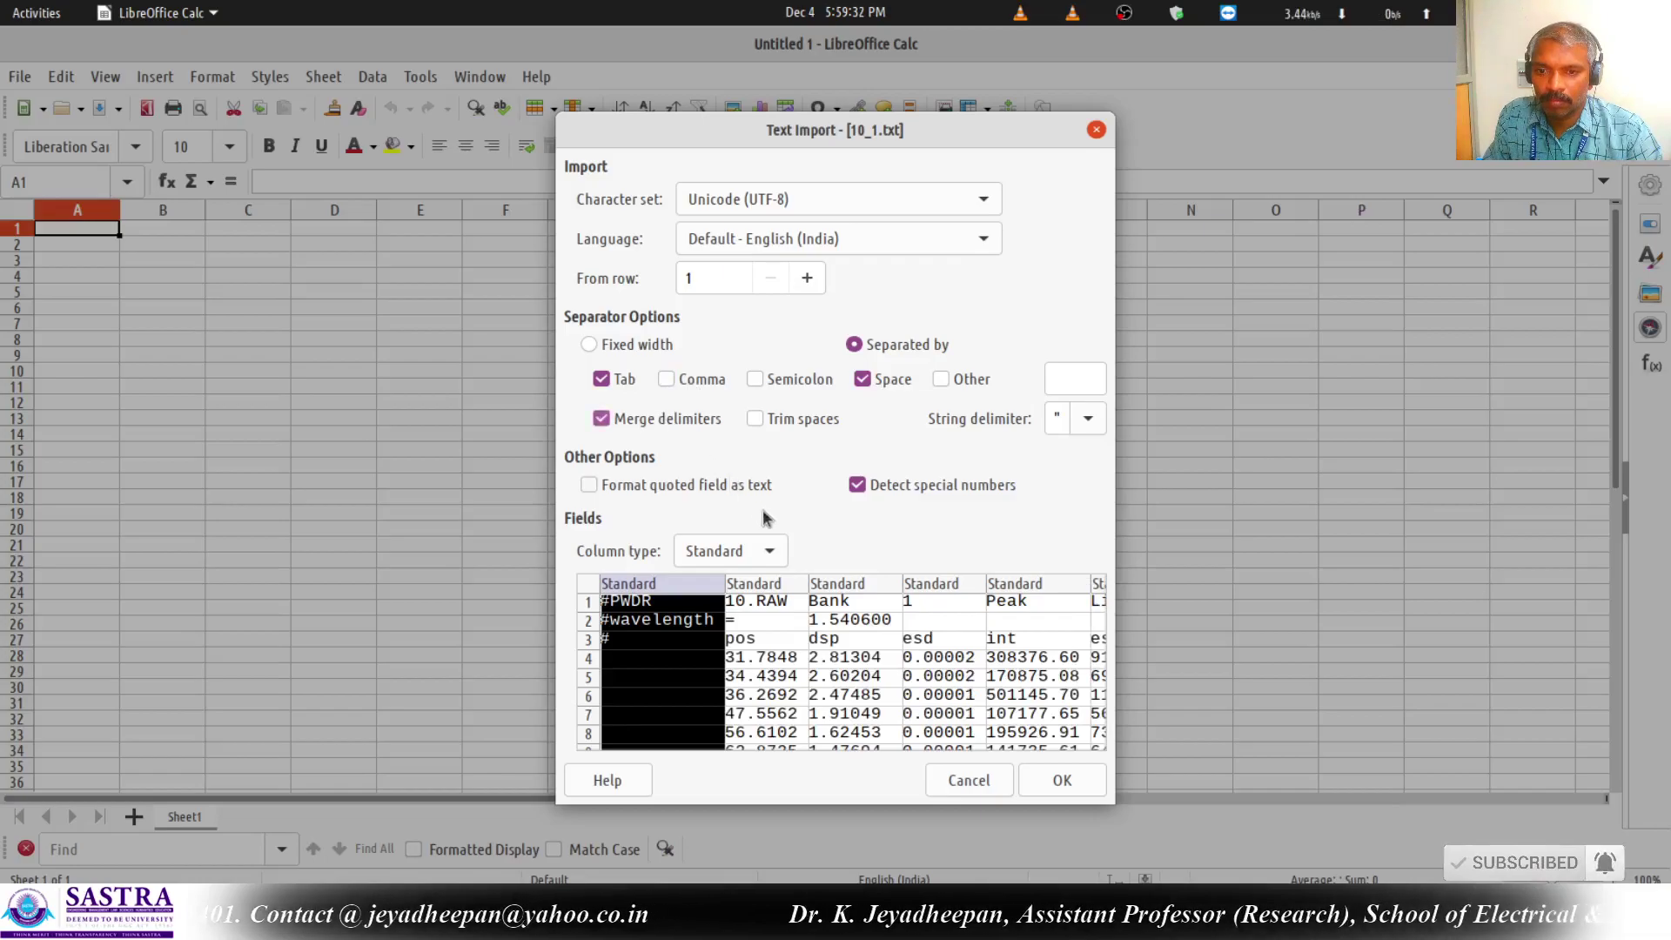
pyautogui.scroll(-2, 899, 696)
pyautogui.scroll(2, 899, 696)
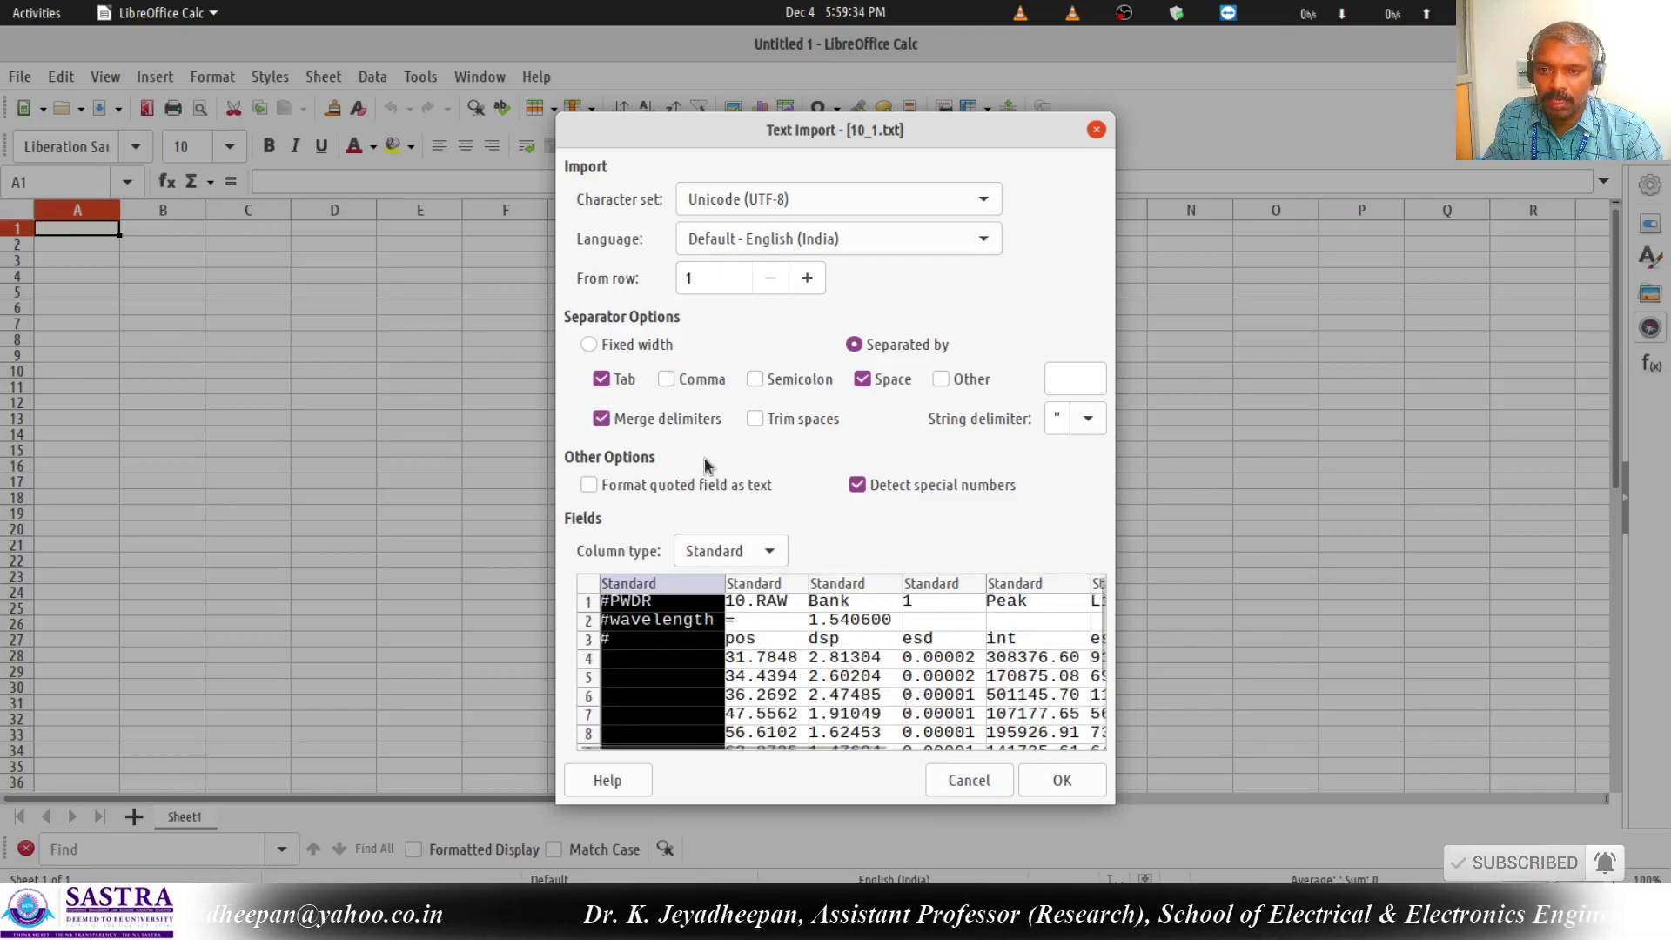
pyautogui.click(1062, 780)
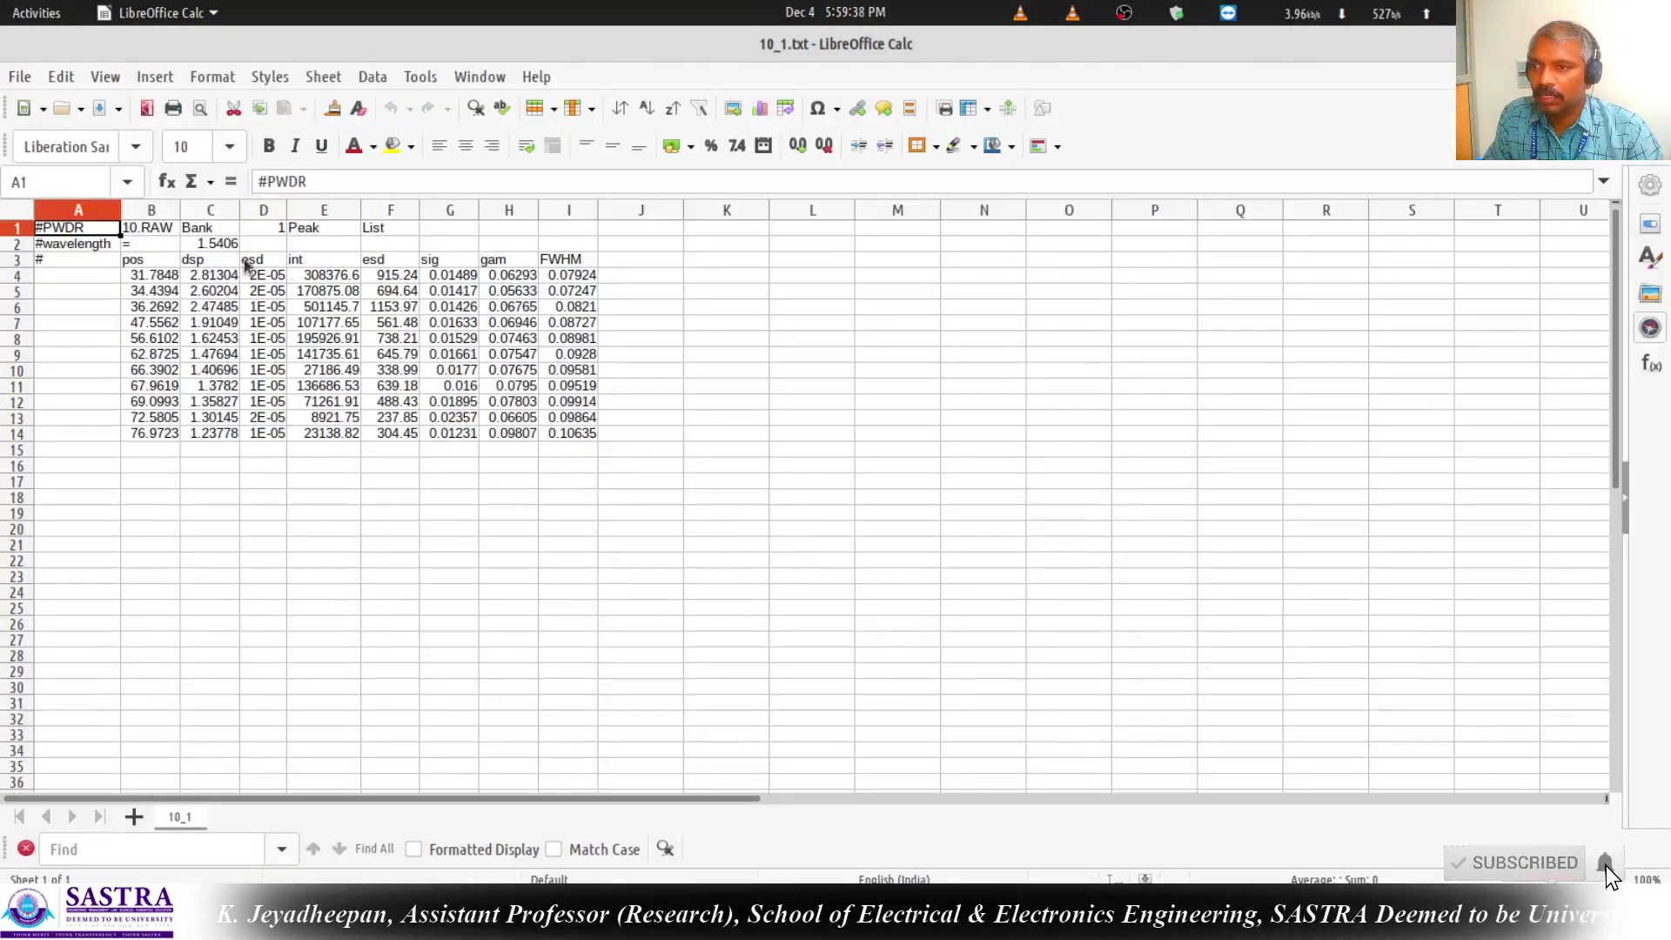
# Hide column A of the imported peak list.
pyautogui.click(87, 213)
pyautogui.rightClick(86, 216)
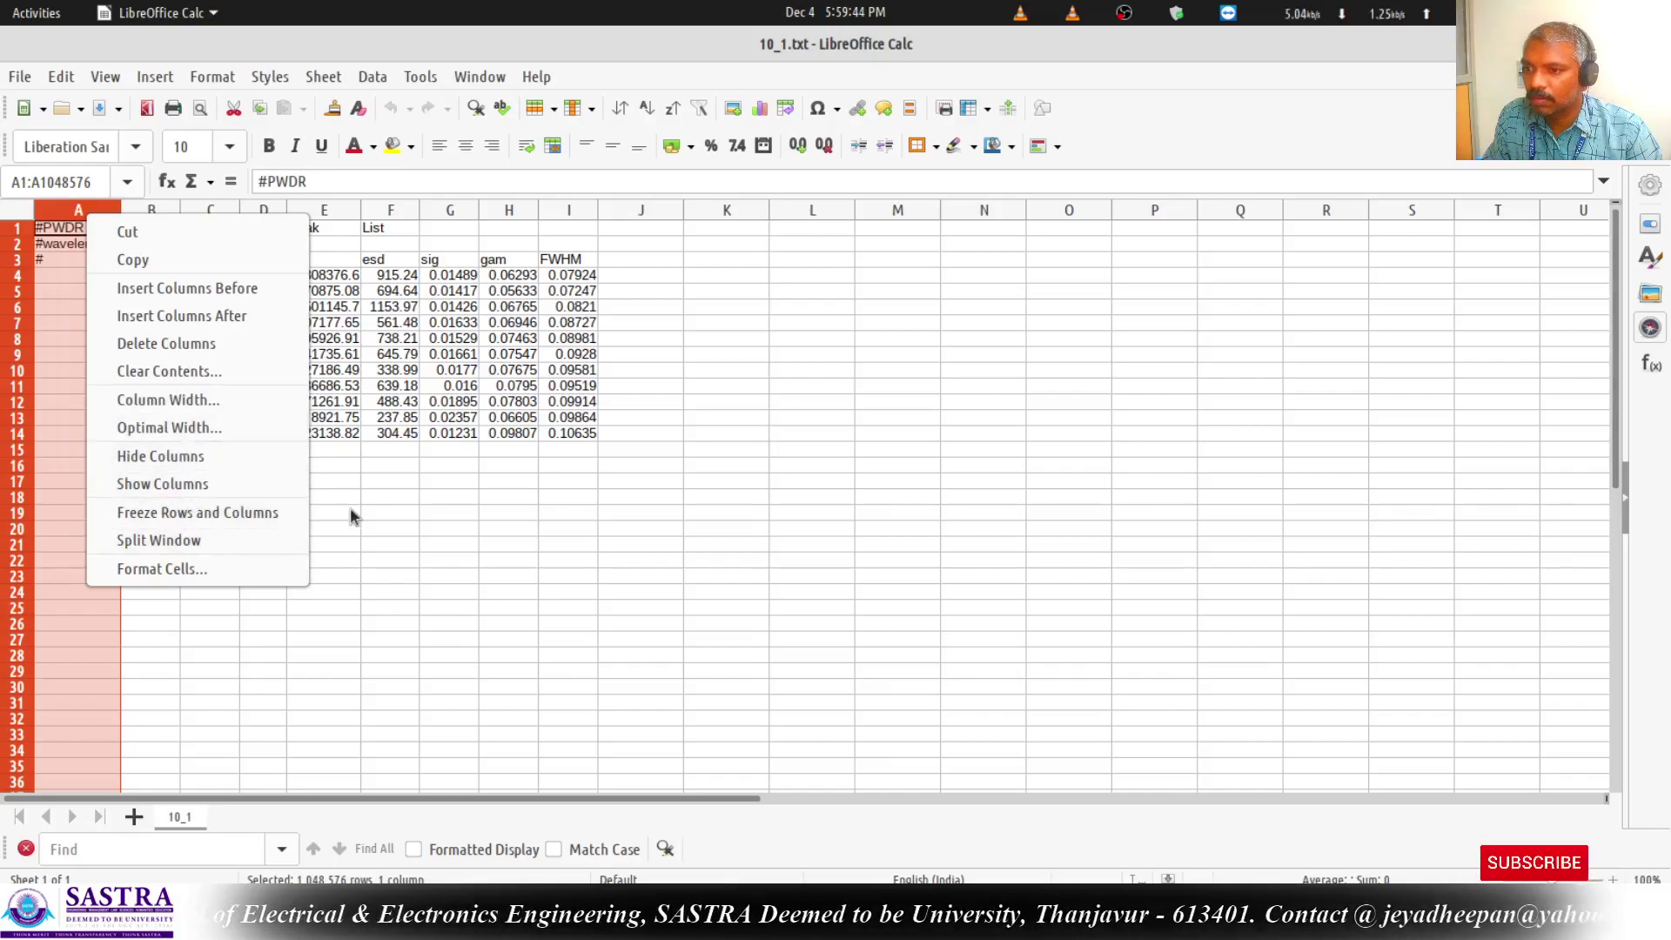
pyautogui.click(88, 219)
pyautogui.rightClick(89, 222)
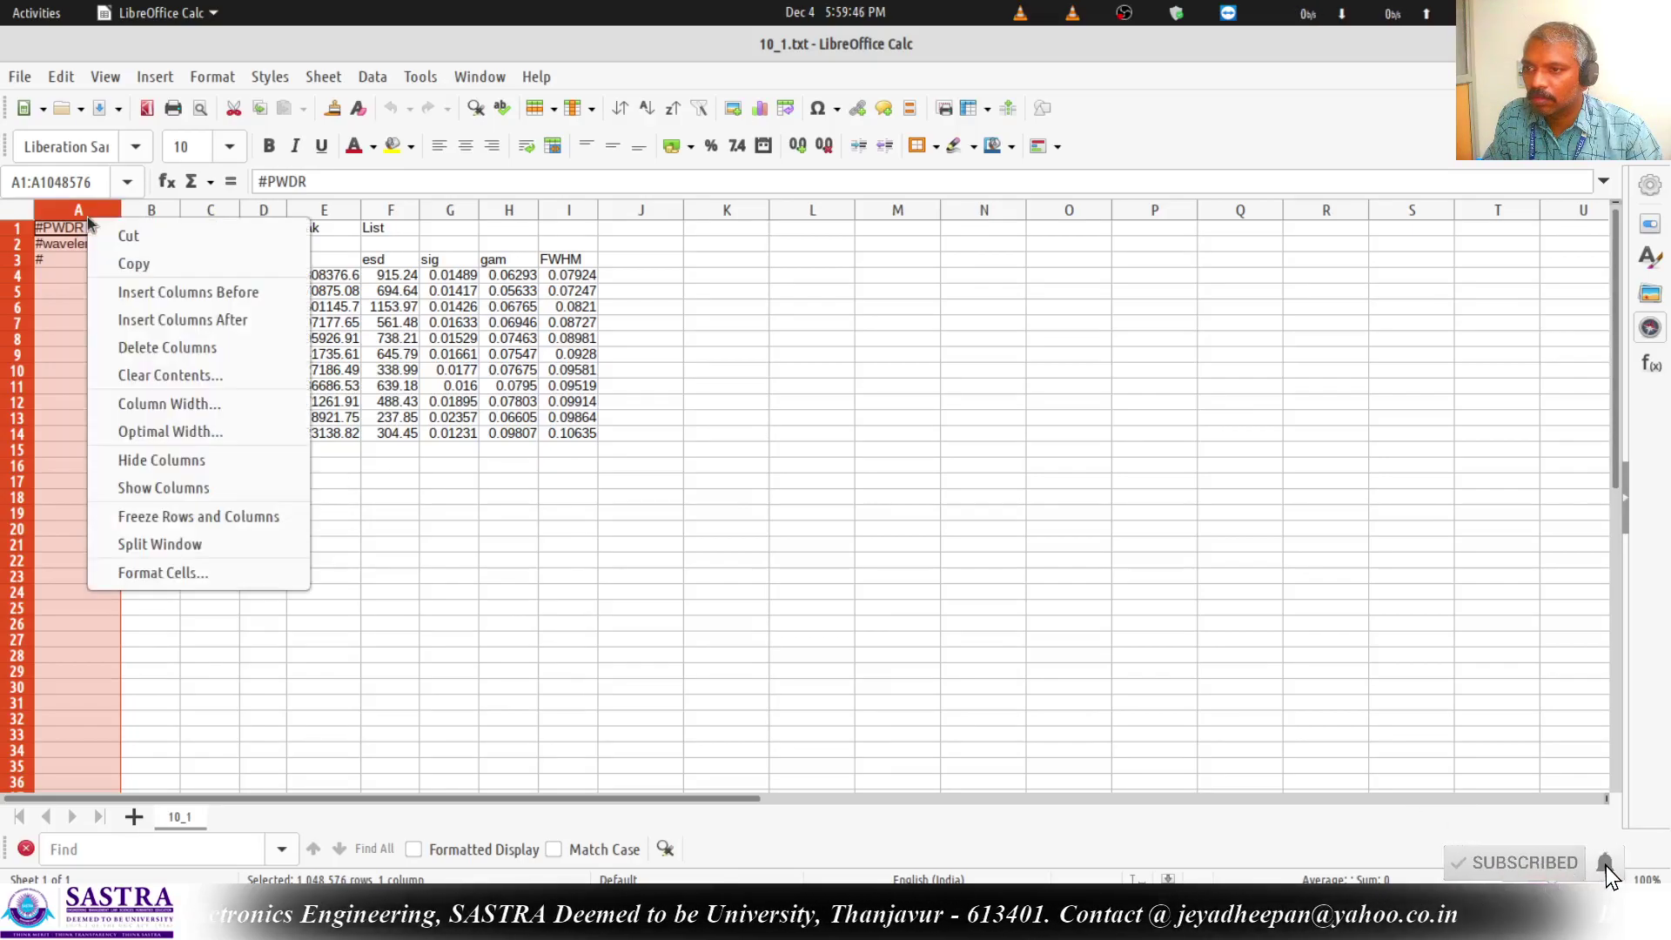
pyautogui.click(199, 461)
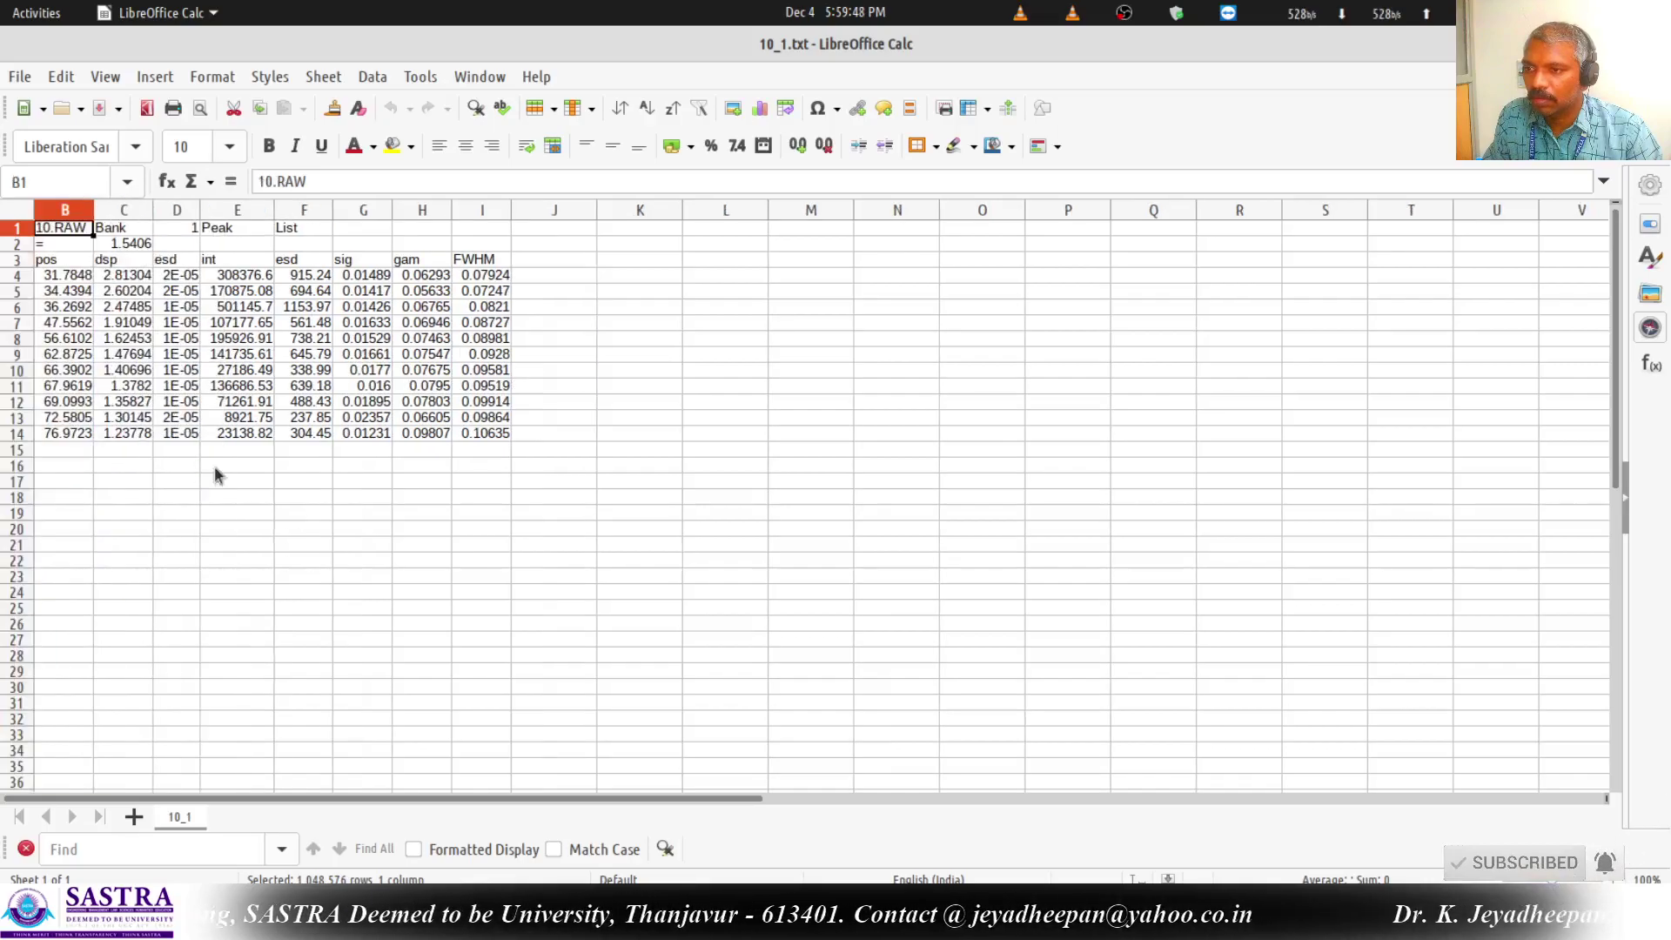
pyautogui.click(362, 544)
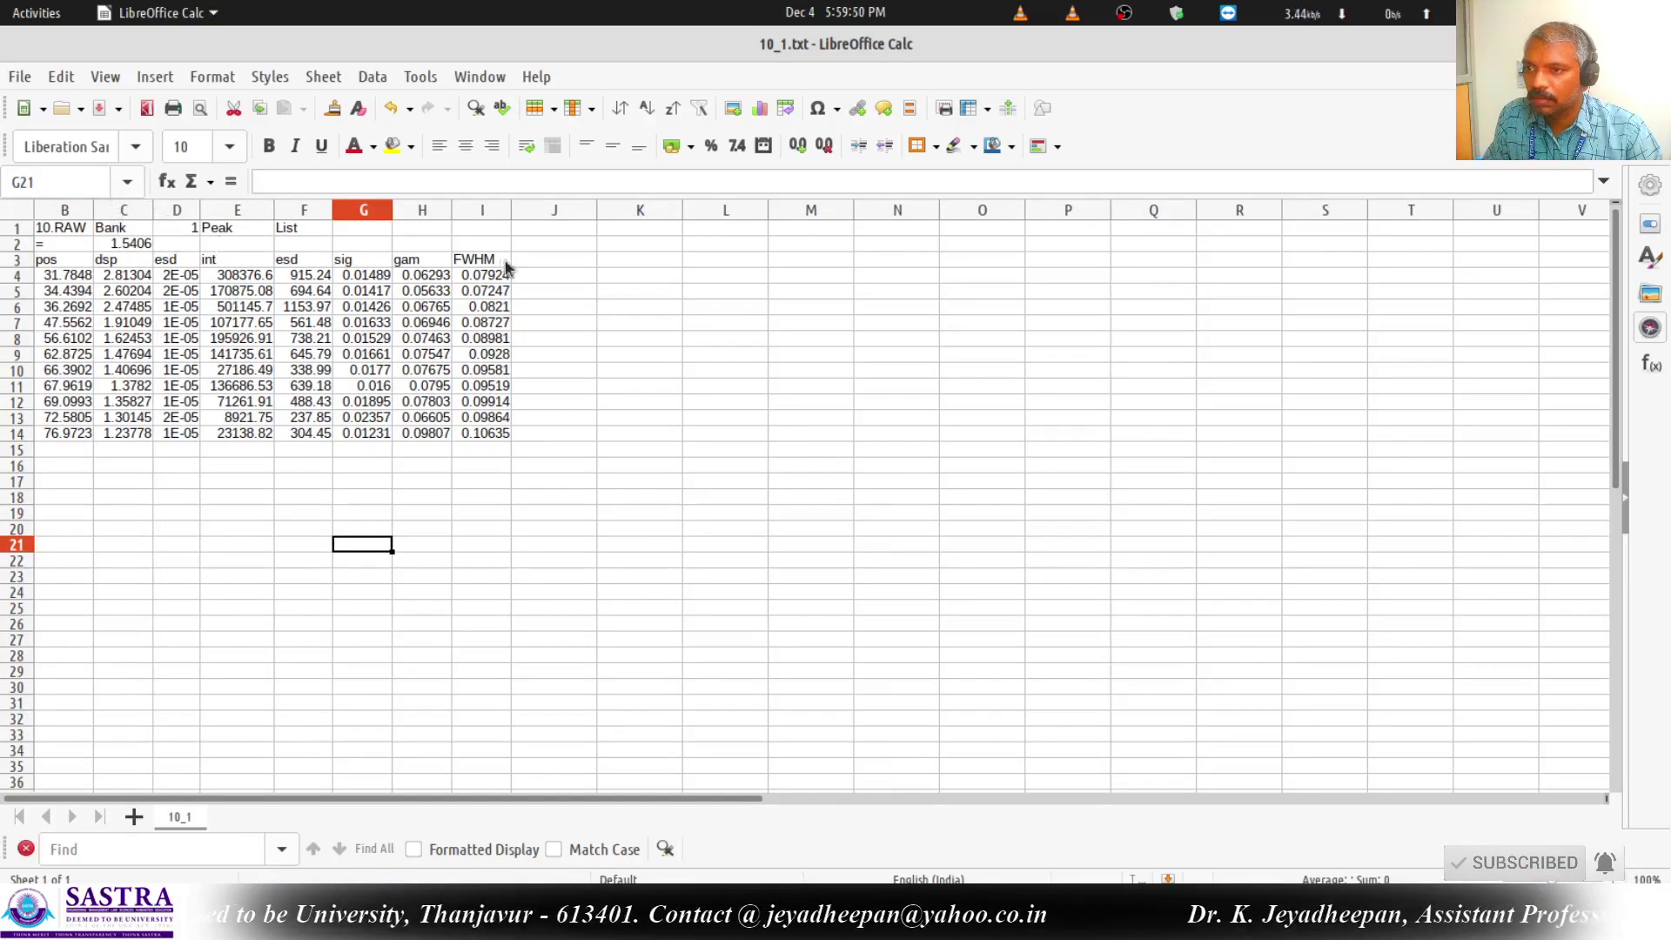
# Delete columns C through H so that FWHM sits beside the pos column.
pyautogui.moveTo(136, 211); pyautogui.dragTo(422, 211)
pyautogui.rightClick(372, 290)
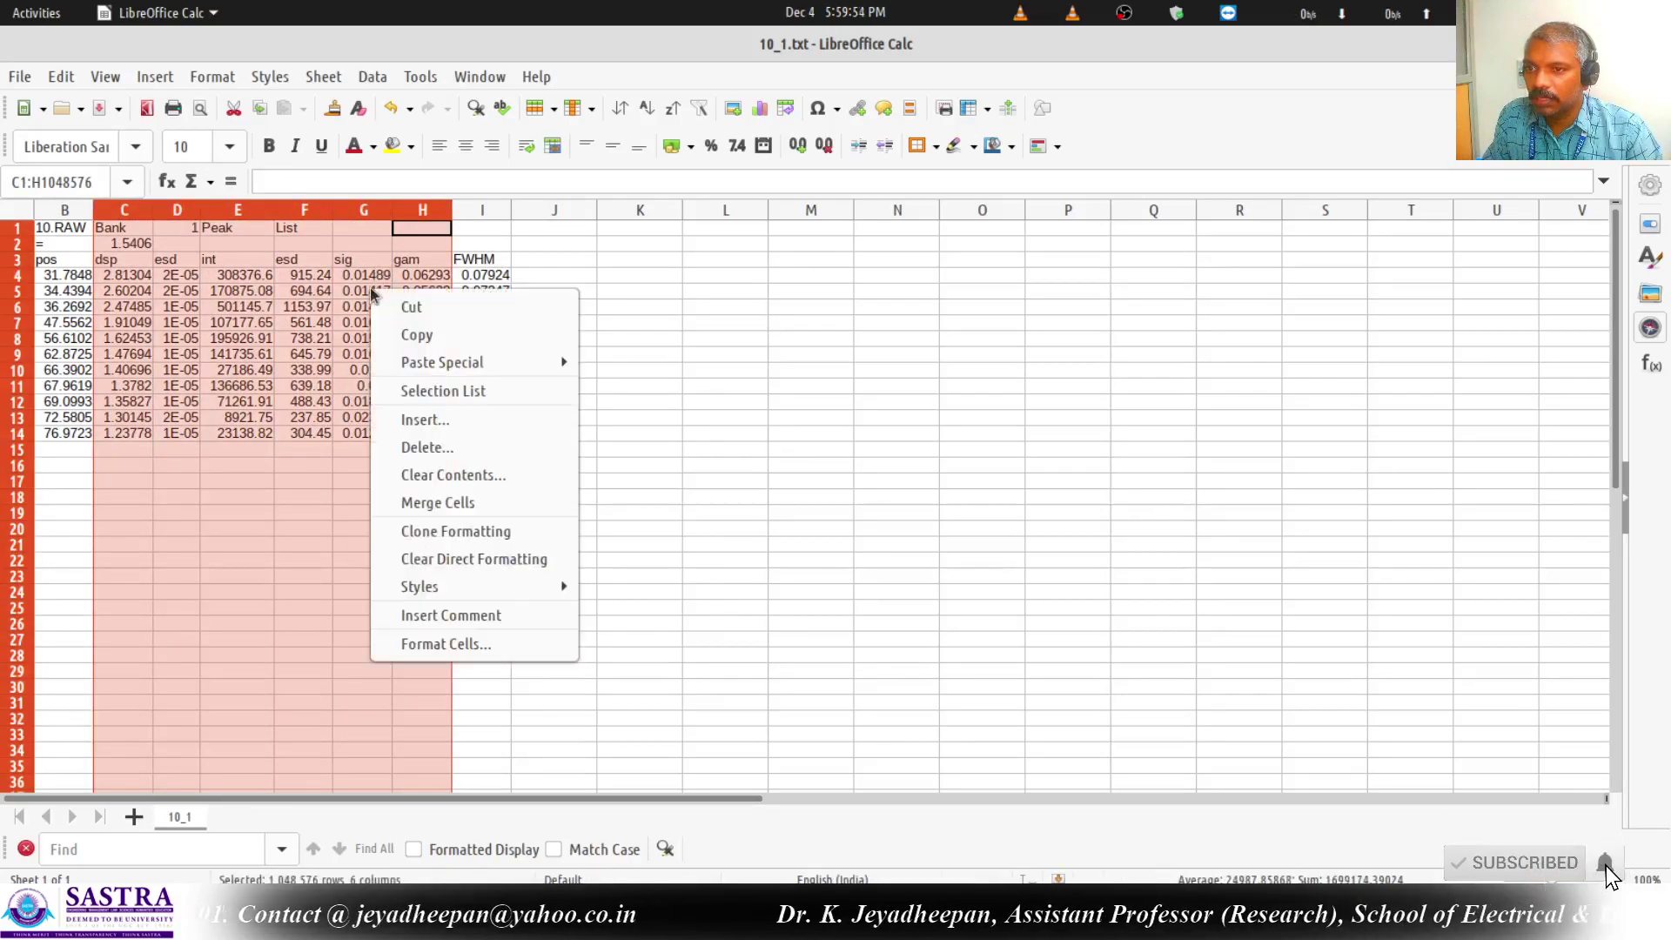
pyautogui.click(440, 447)
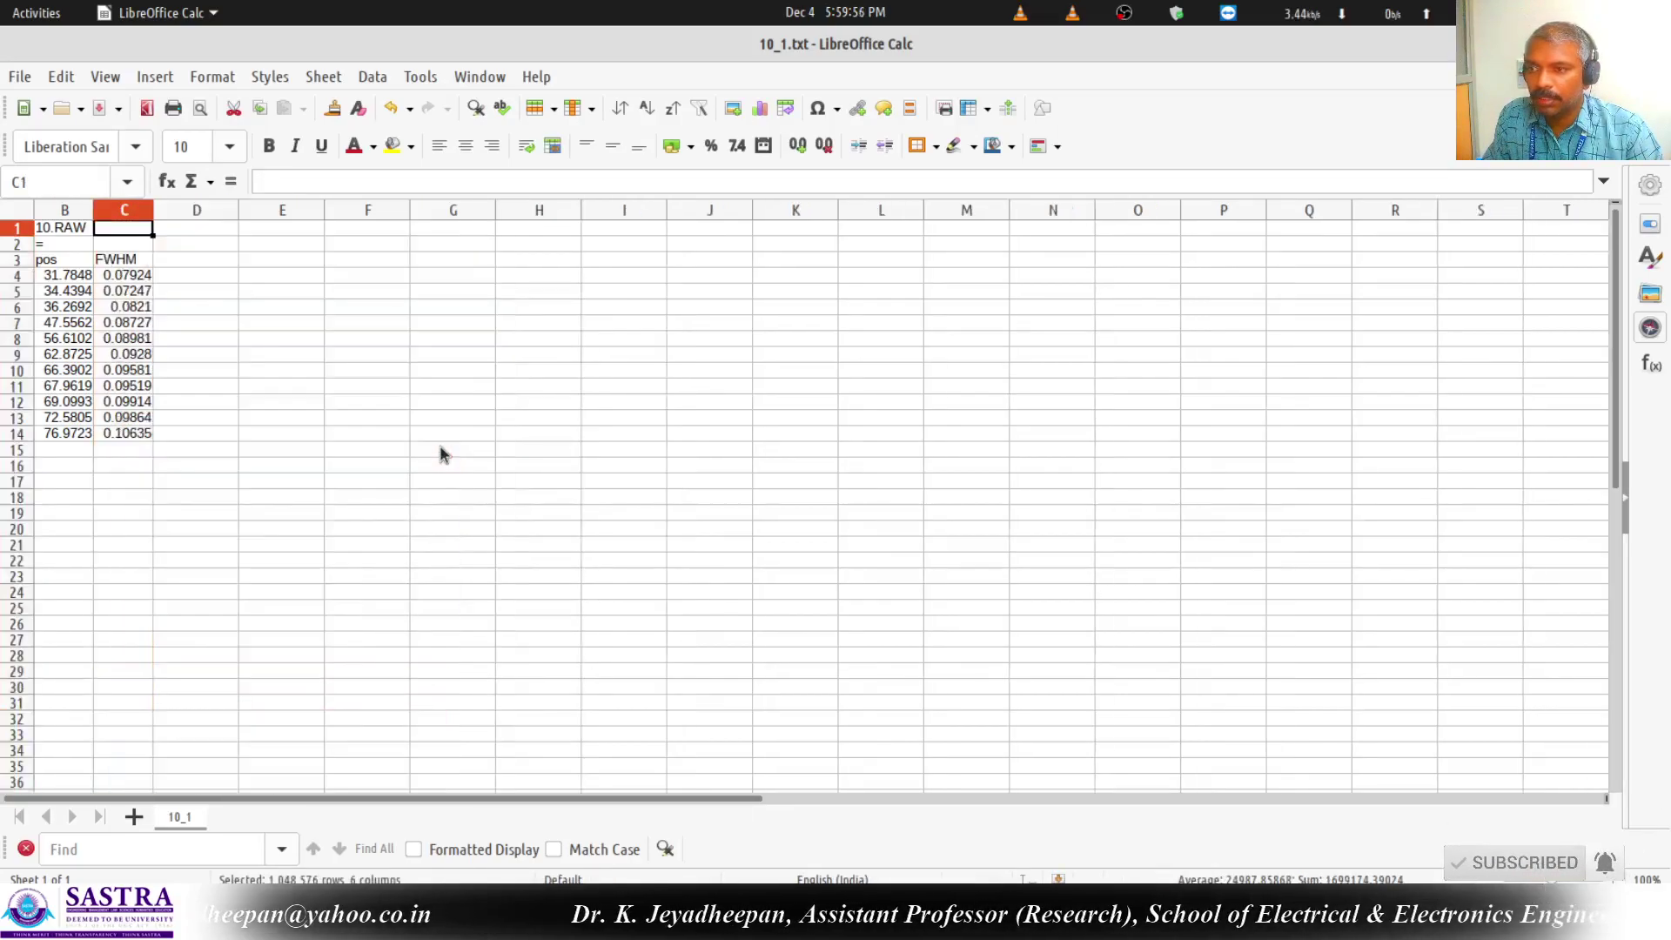
# Try converting the pos values to radians with =RADIANS(B4) in D4, filled down to D14.
pyautogui.press('Right')
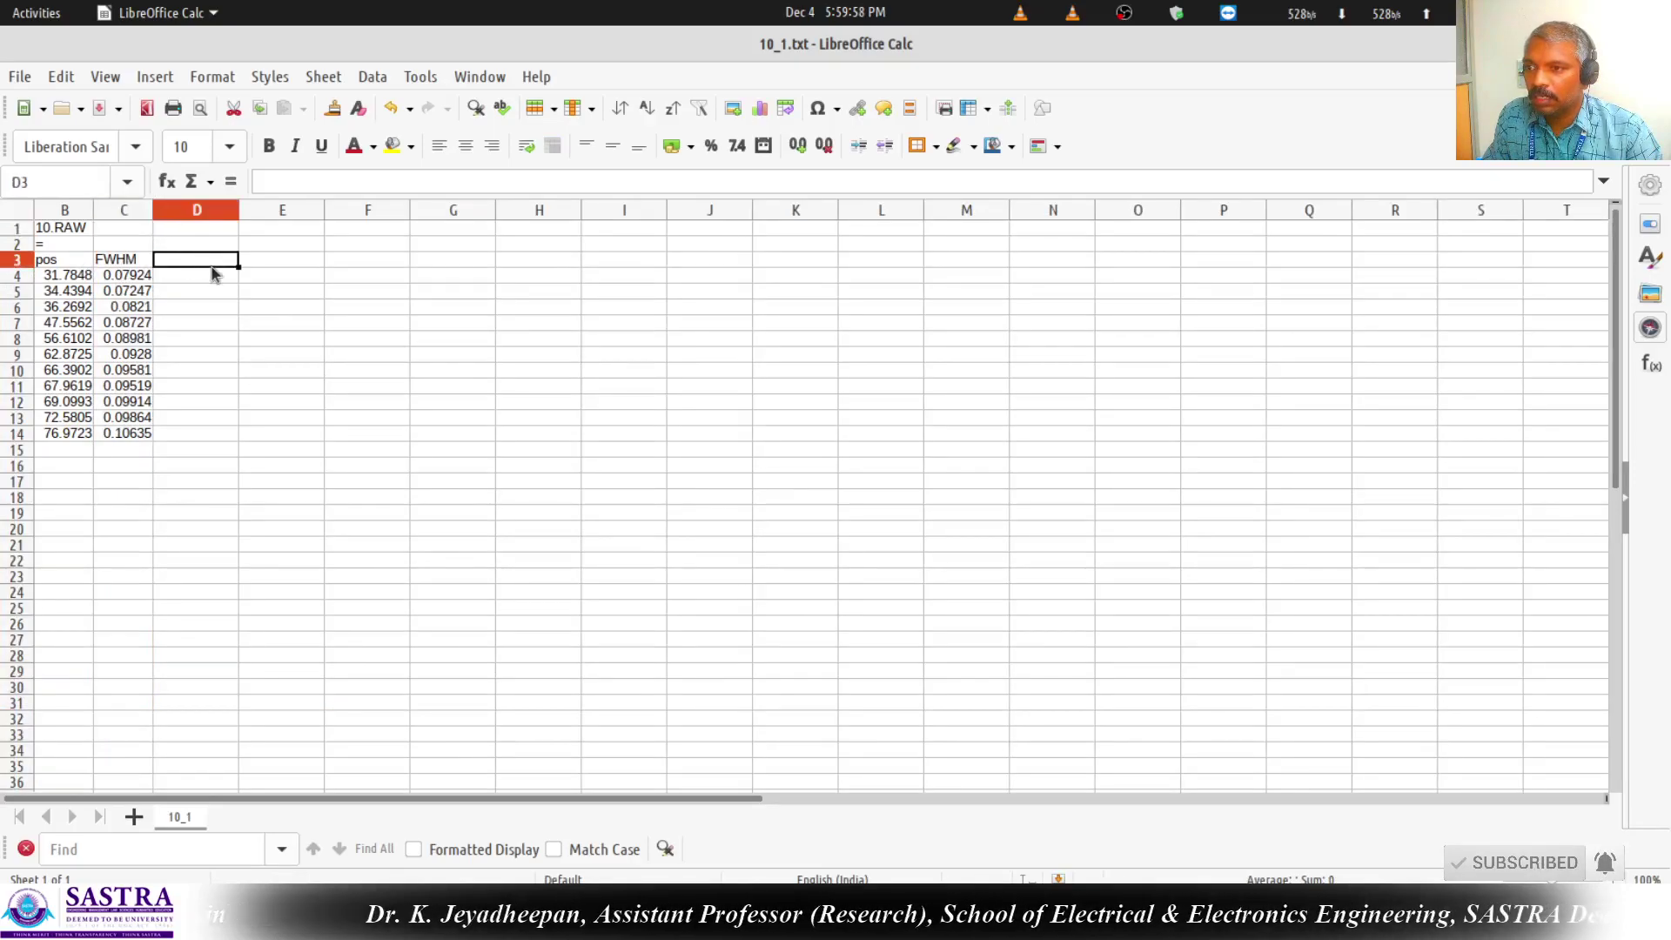
pyautogui.click(208, 276)
pyautogui.write('=ra')
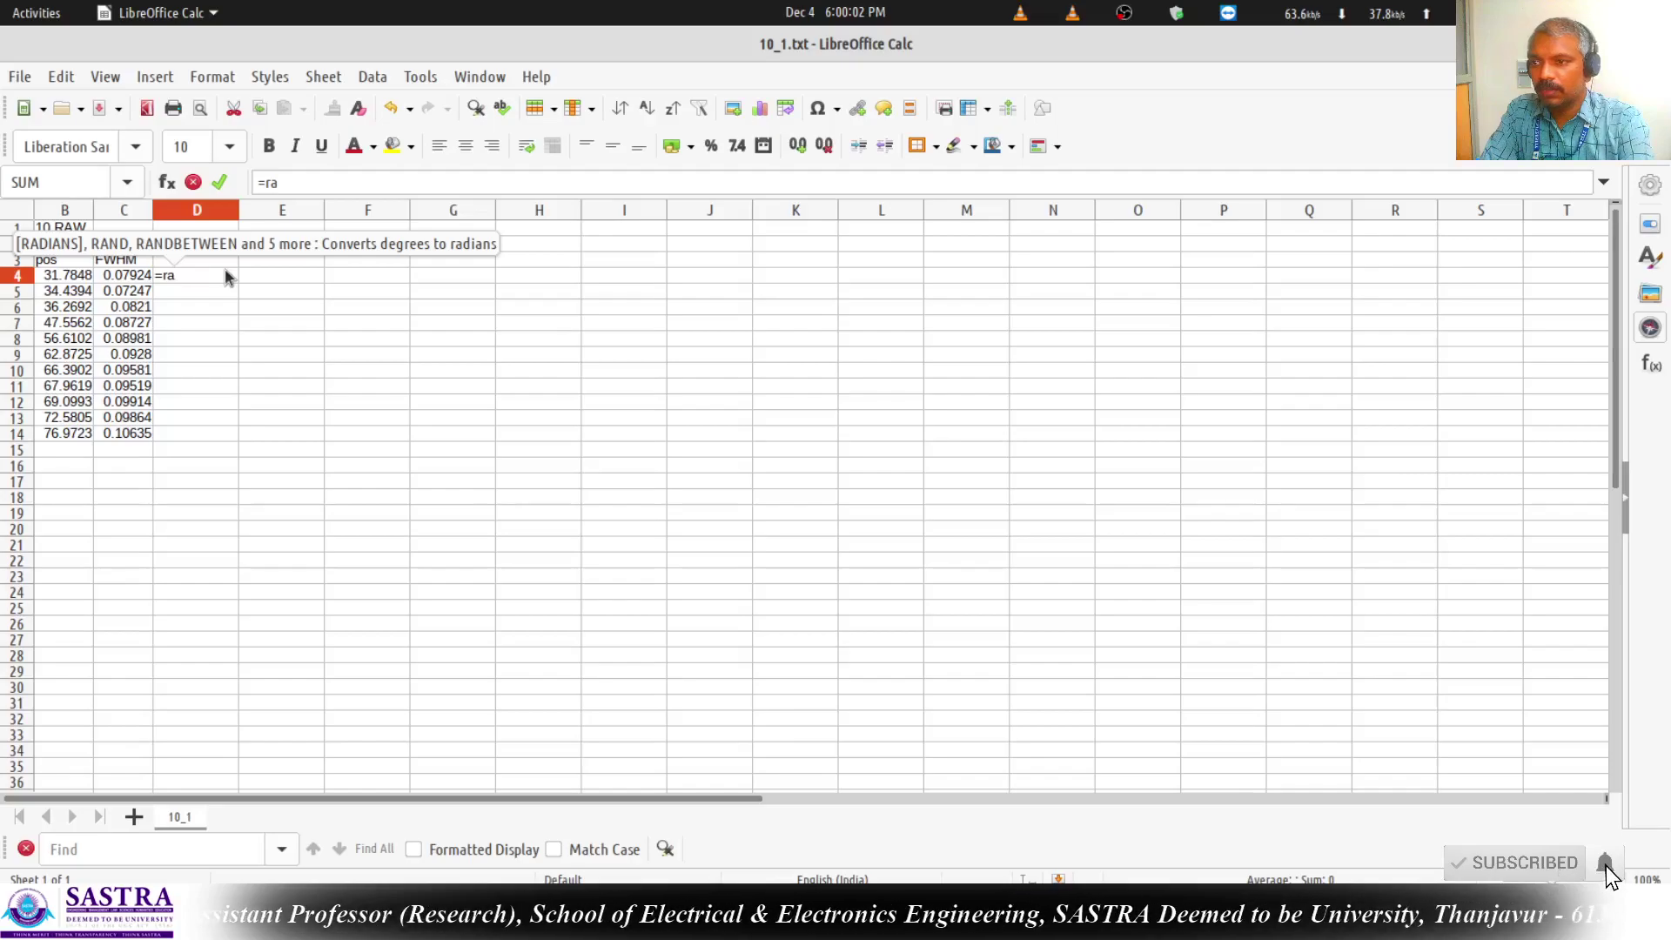
pyautogui.write('d')
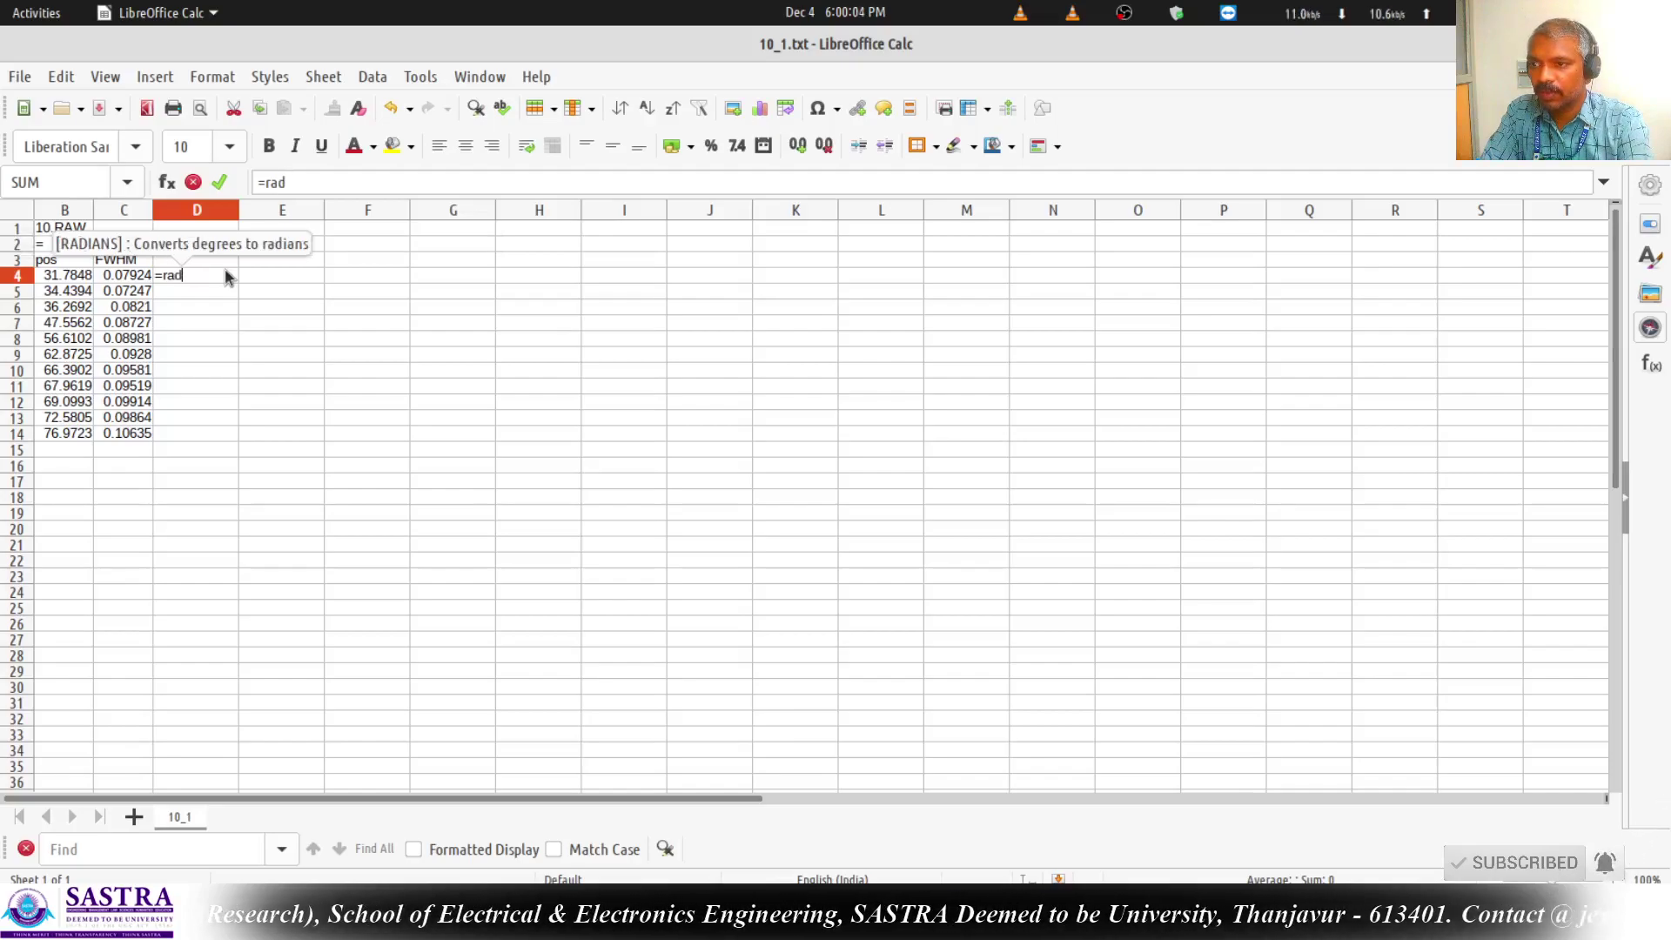
pyautogui.write('ians')
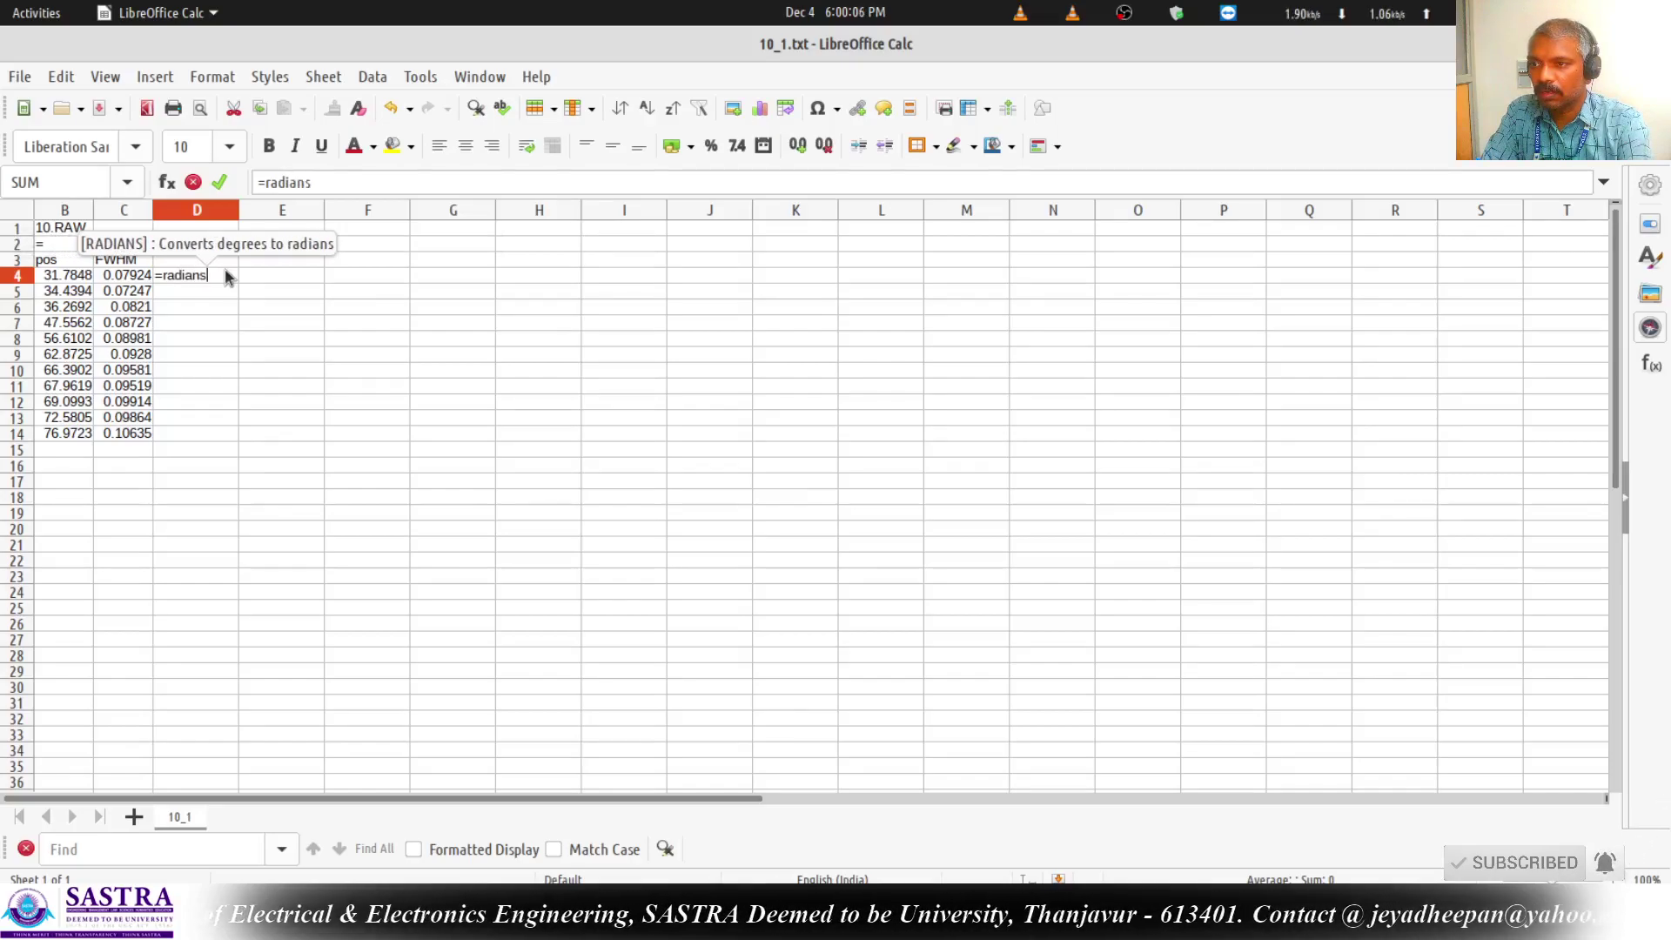
pyautogui.write('(')
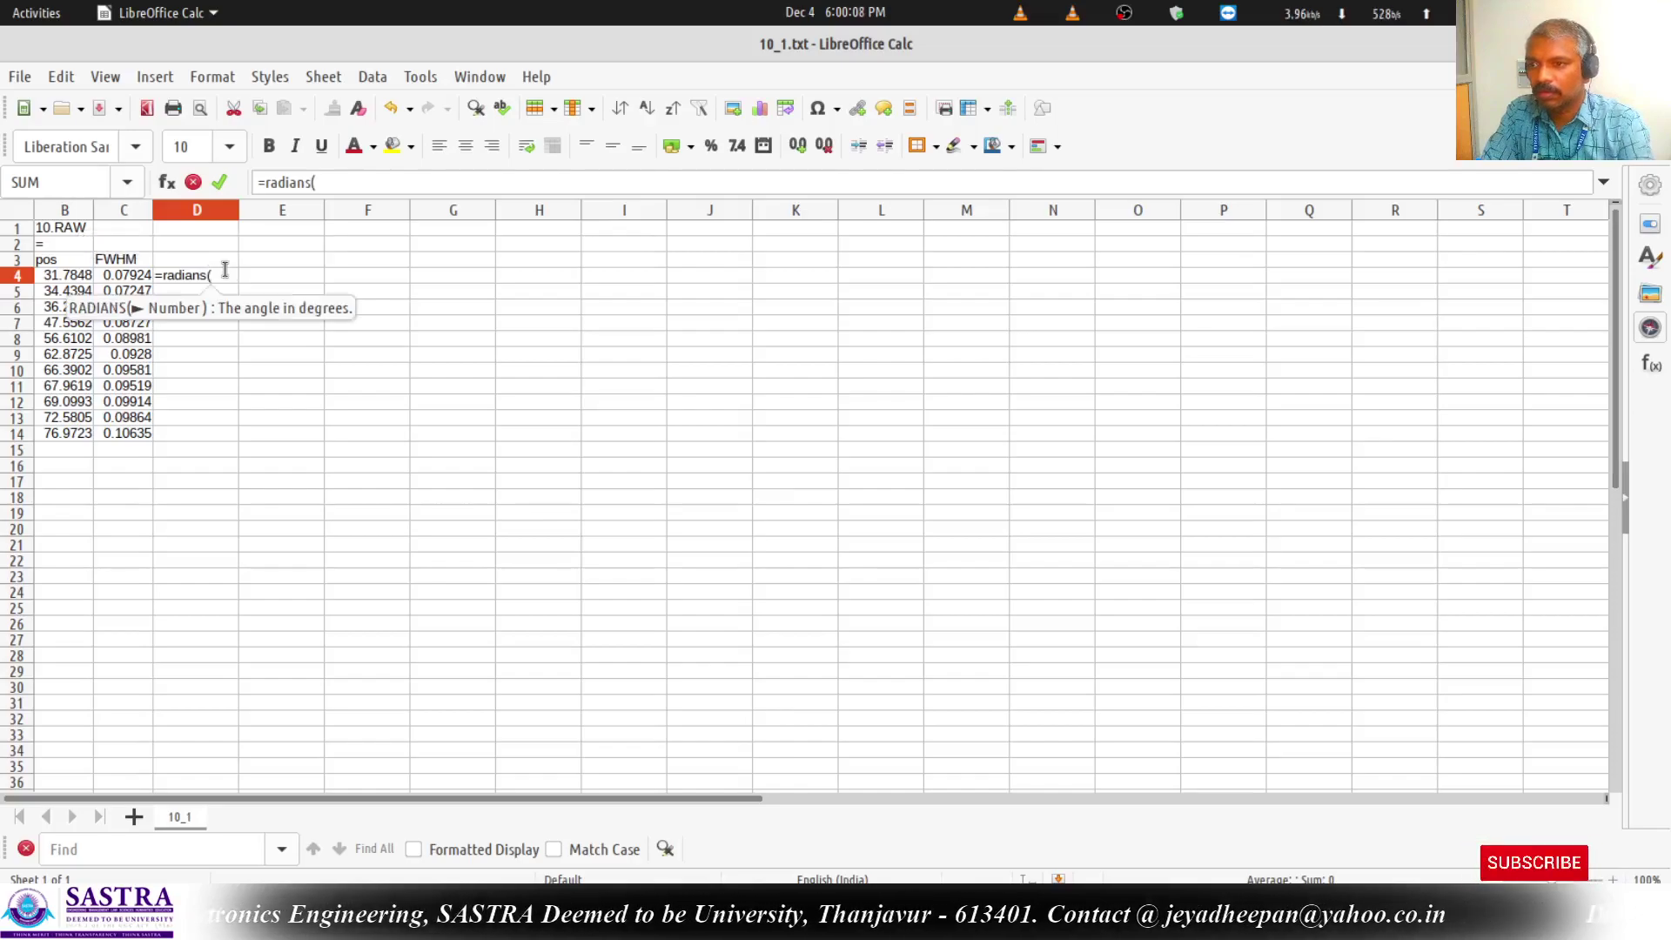
pyautogui.click(69, 277)
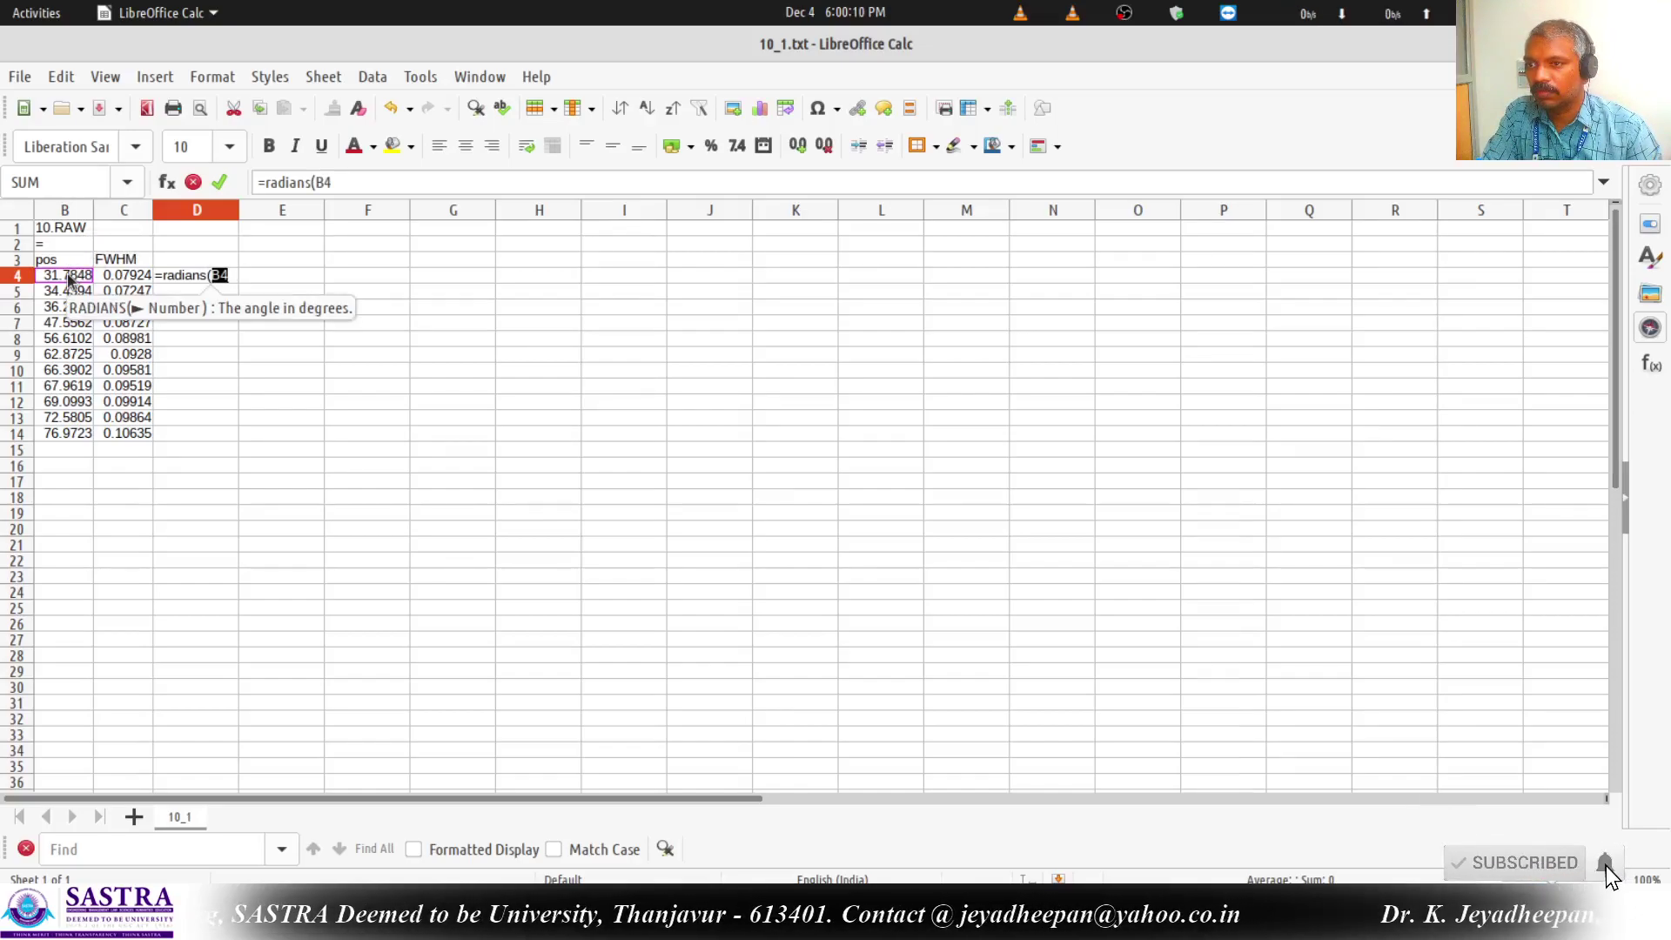
pyautogui.write(')')
pyautogui.press('Return')
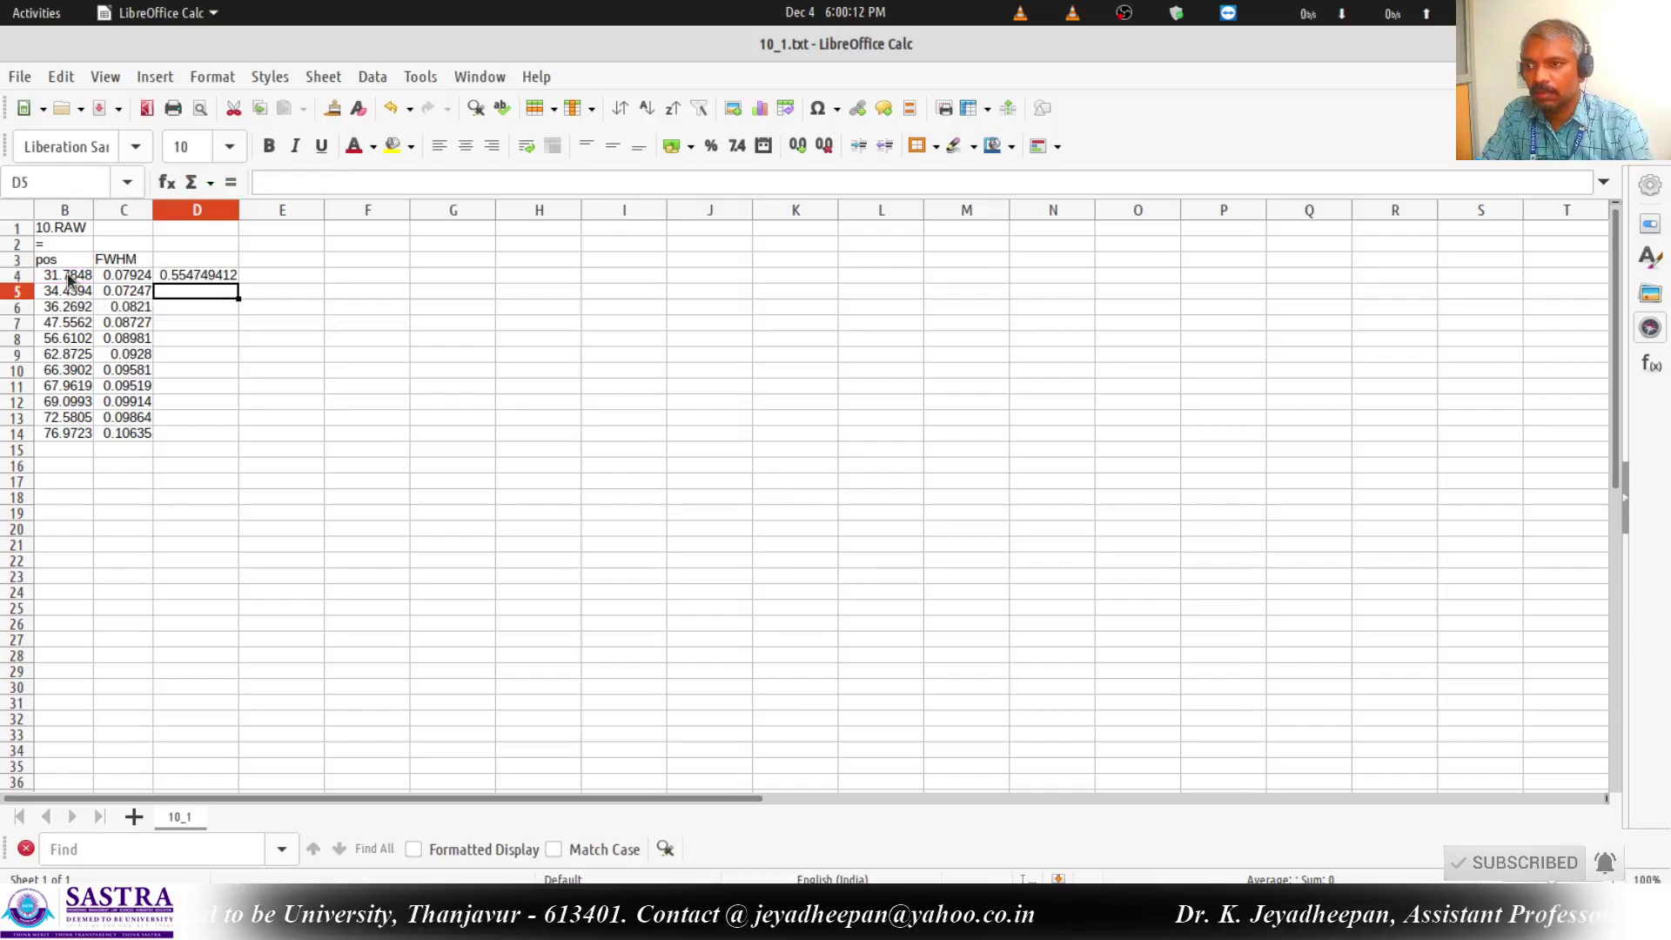
pyautogui.click(213, 274)
pyautogui.moveTo(239, 283); pyautogui.dragTo(245, 438)
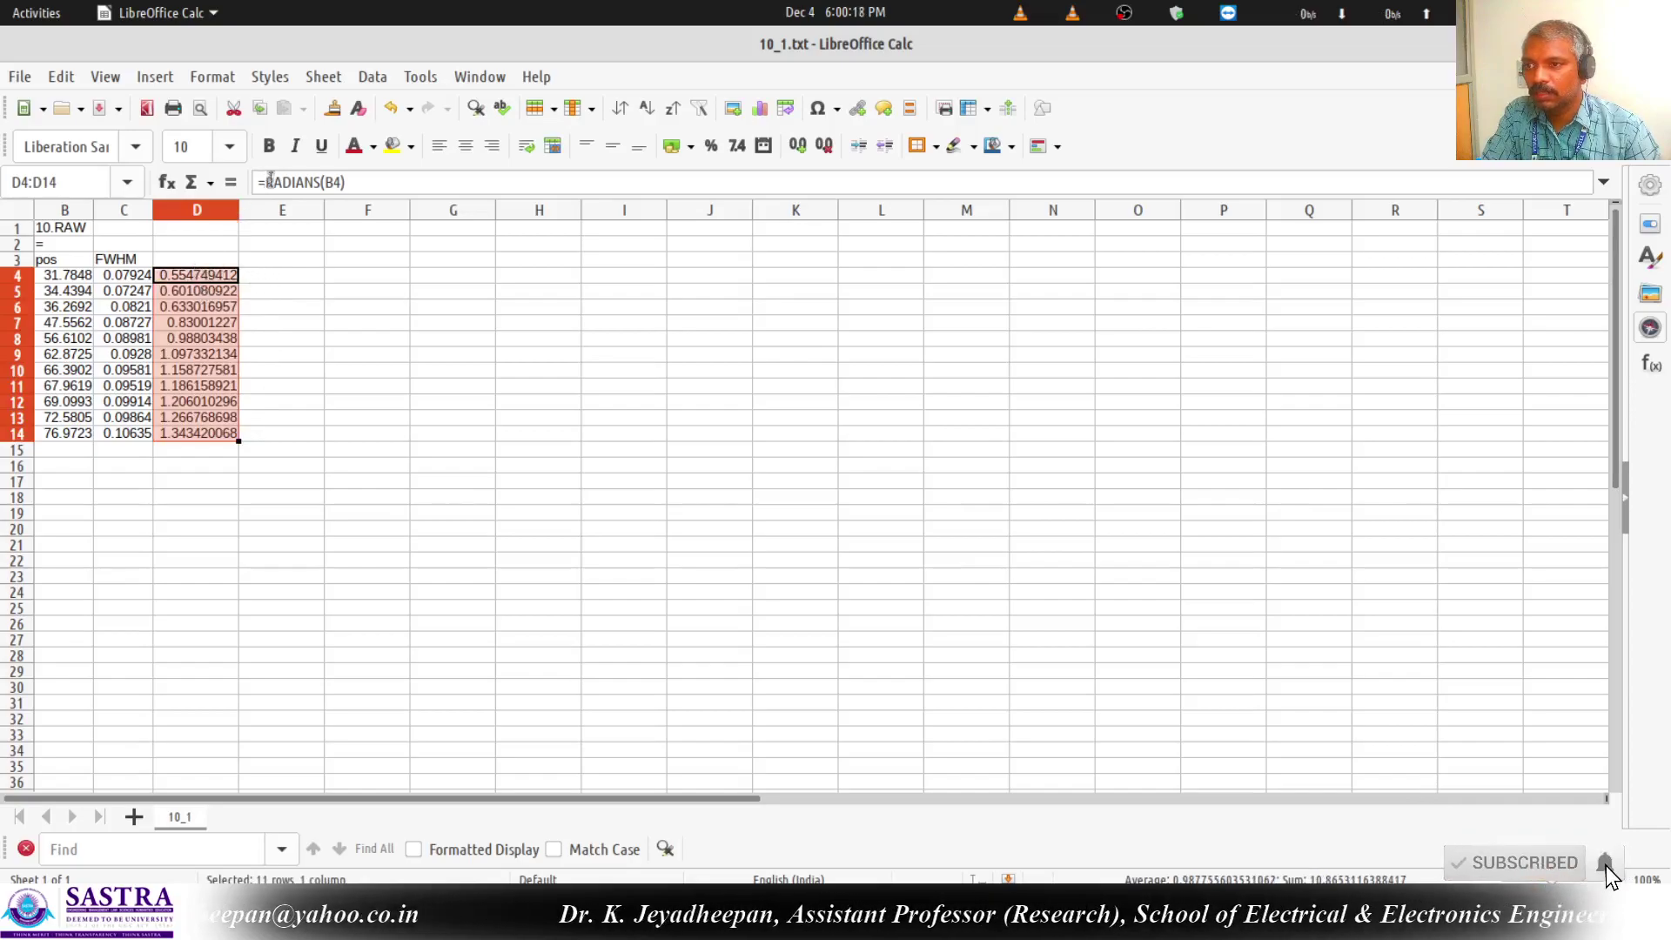
# Replace the formula in D4 with =B4/2 and fill it down to D14.
pyautogui.click(341, 183)
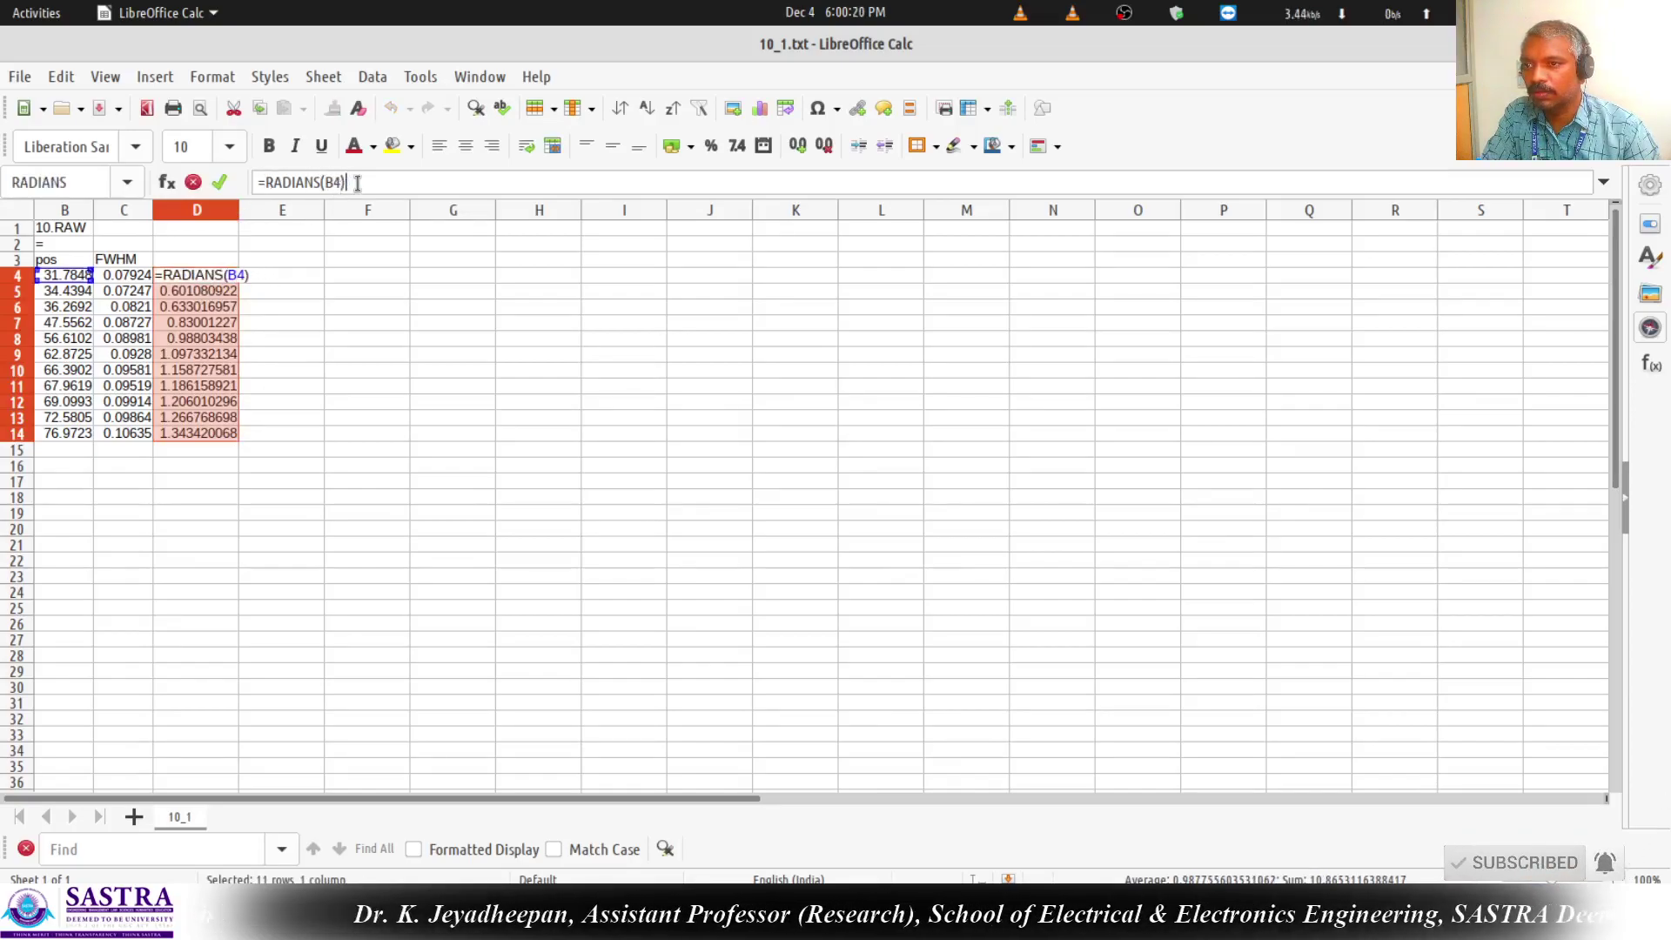
pyautogui.moveTo(357, 183); pyautogui.dragTo(261, 180)
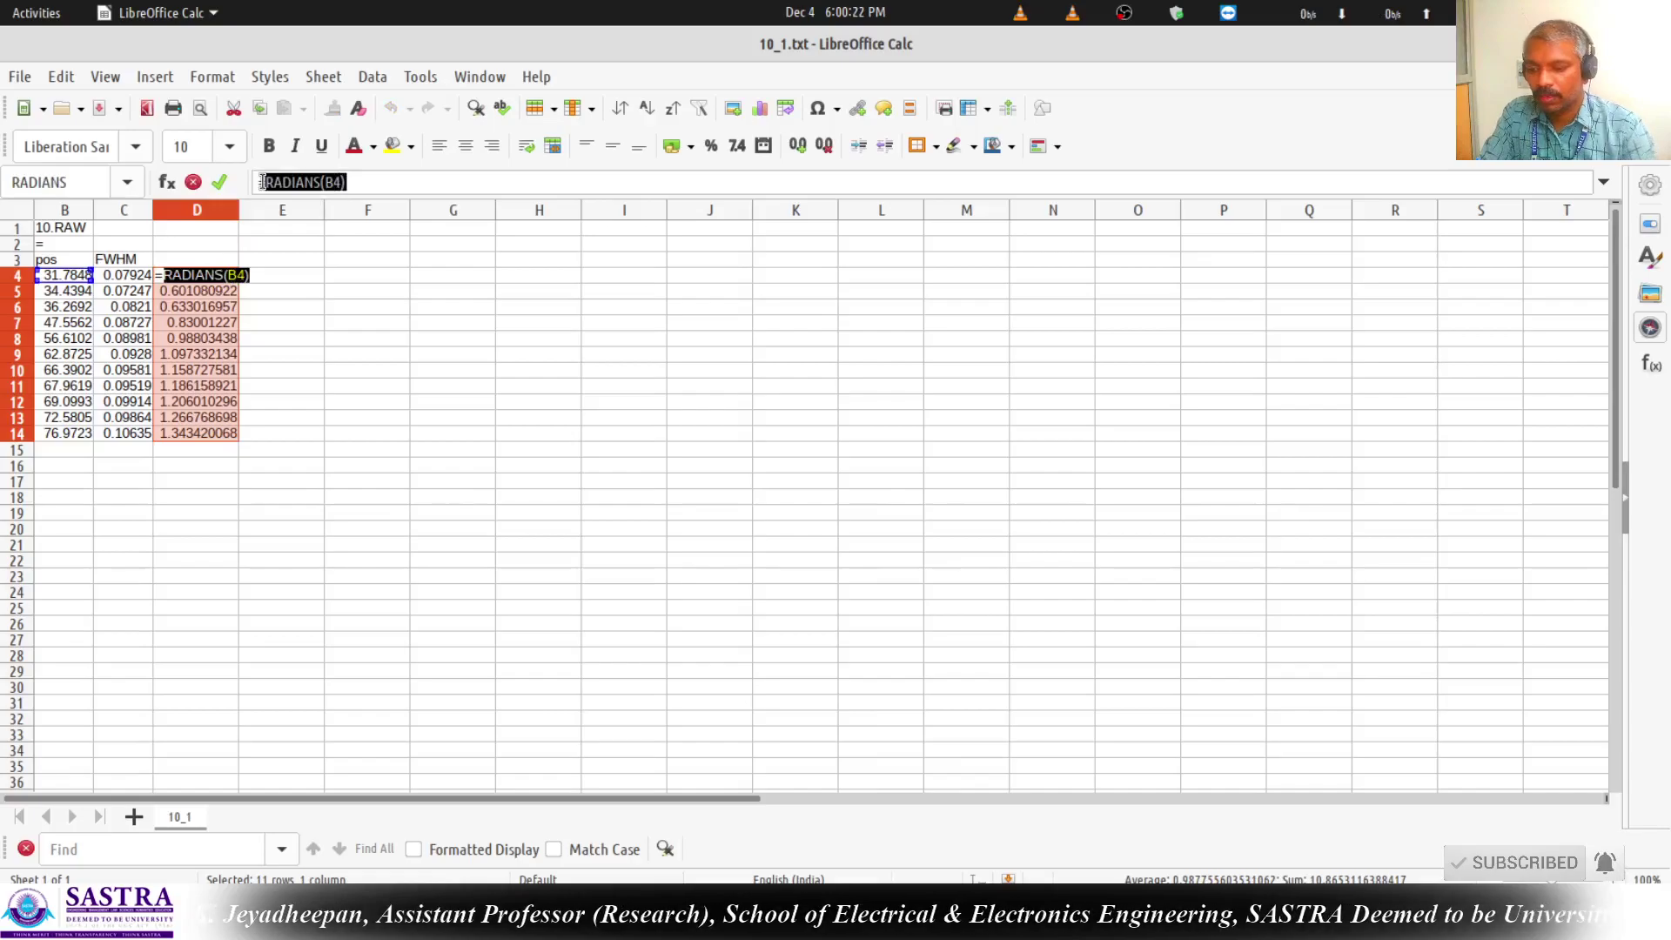
pyautogui.write('B4')
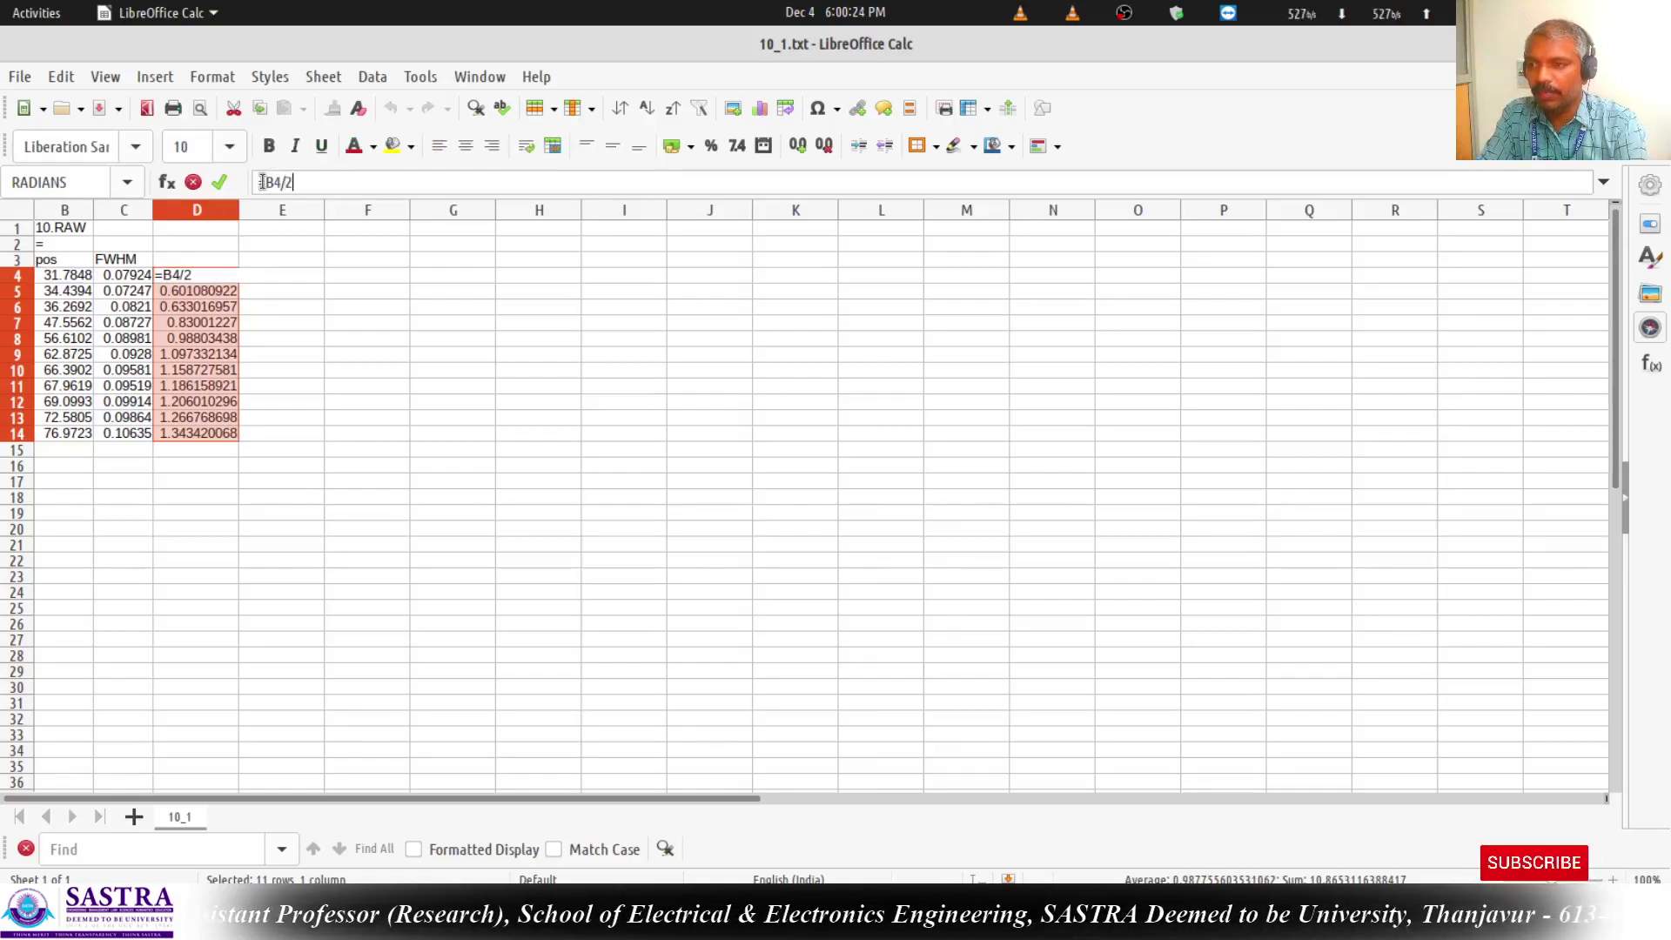
pyautogui.write('/2')
pyautogui.press('Return')
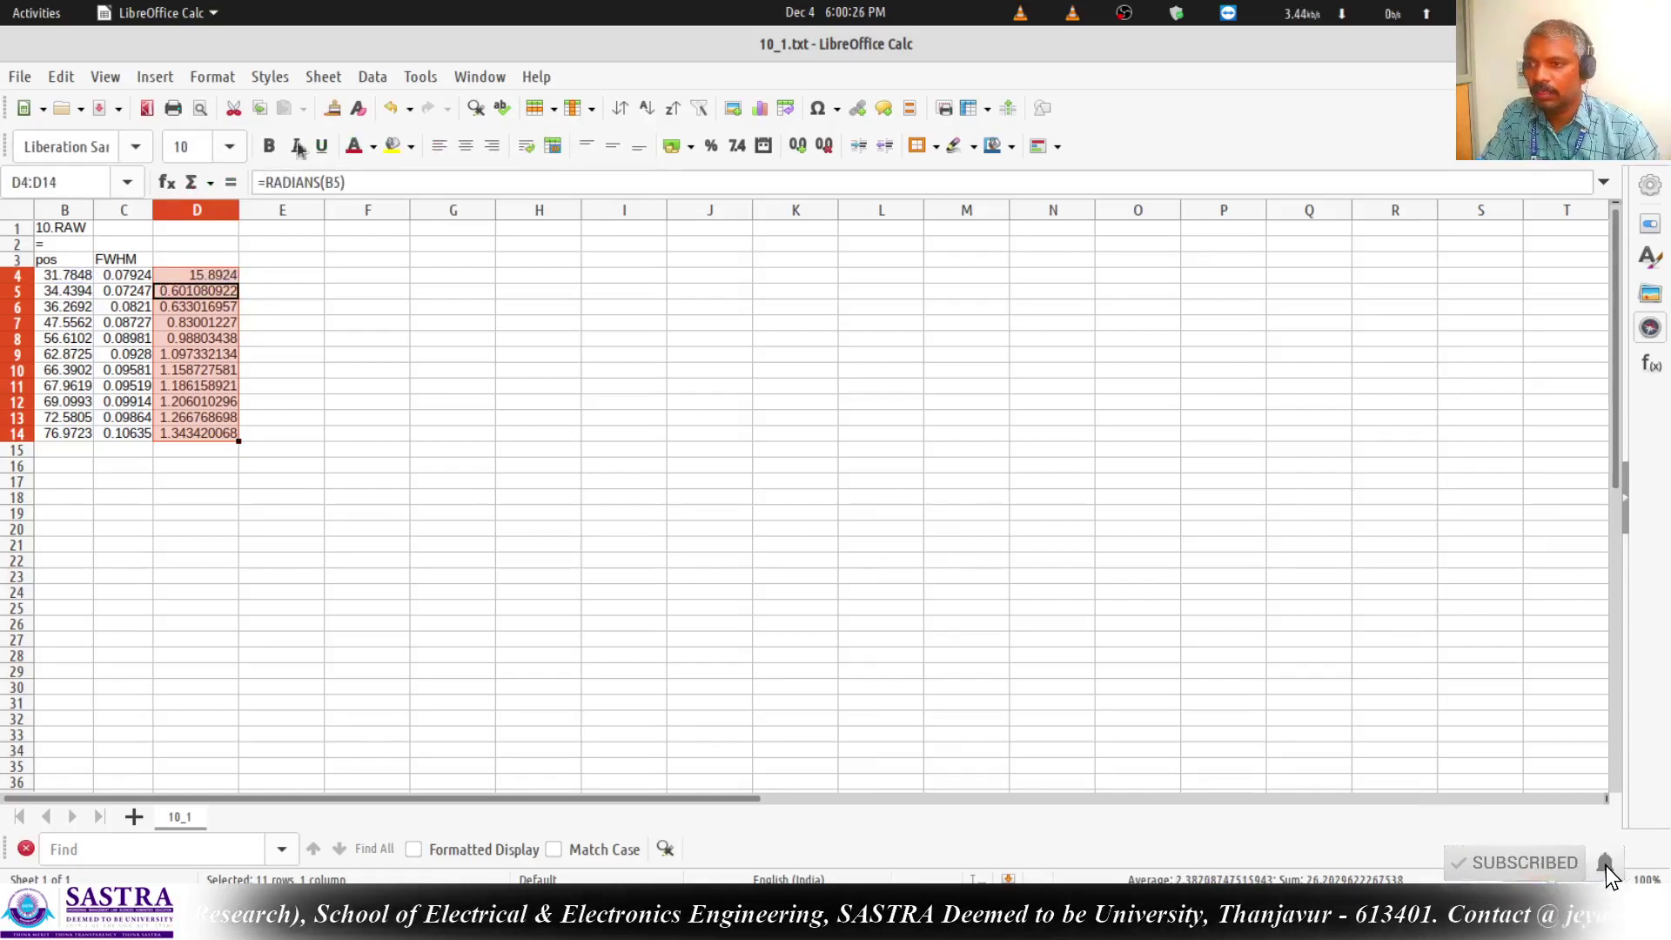
pyautogui.click(231, 278)
pyautogui.doubleClick(237, 279)
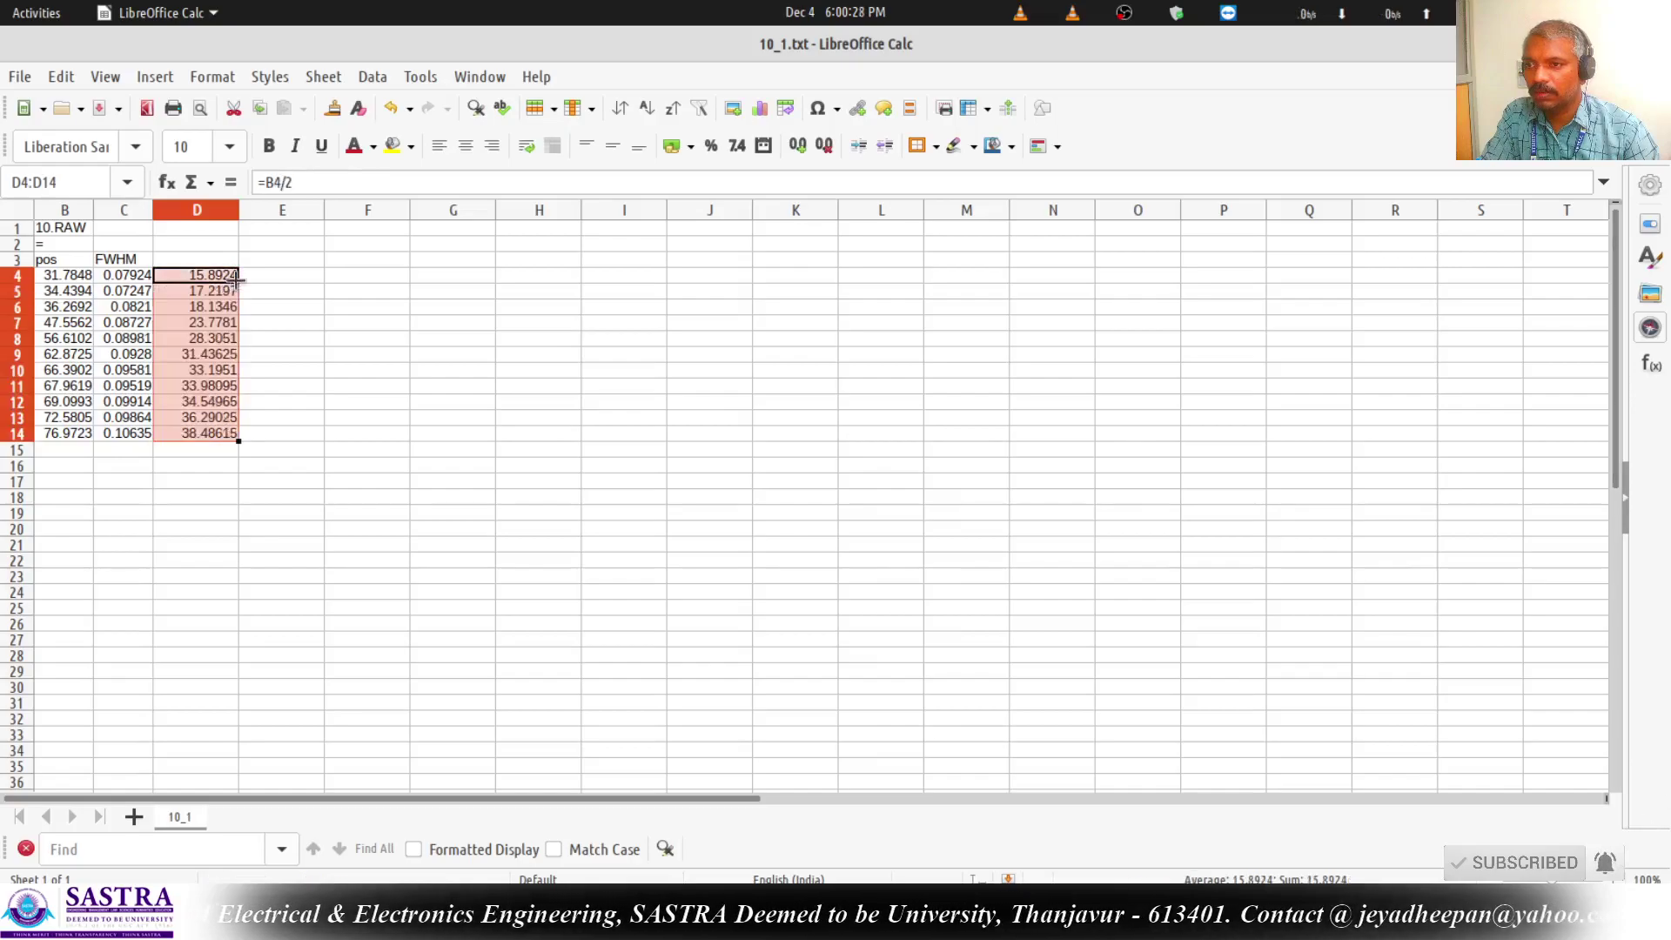
# Convert the half angles to radians with =RADIANS(D4) in E4, filled down to E14.
pyautogui.click(283, 283)
pyautogui.write('=ra')
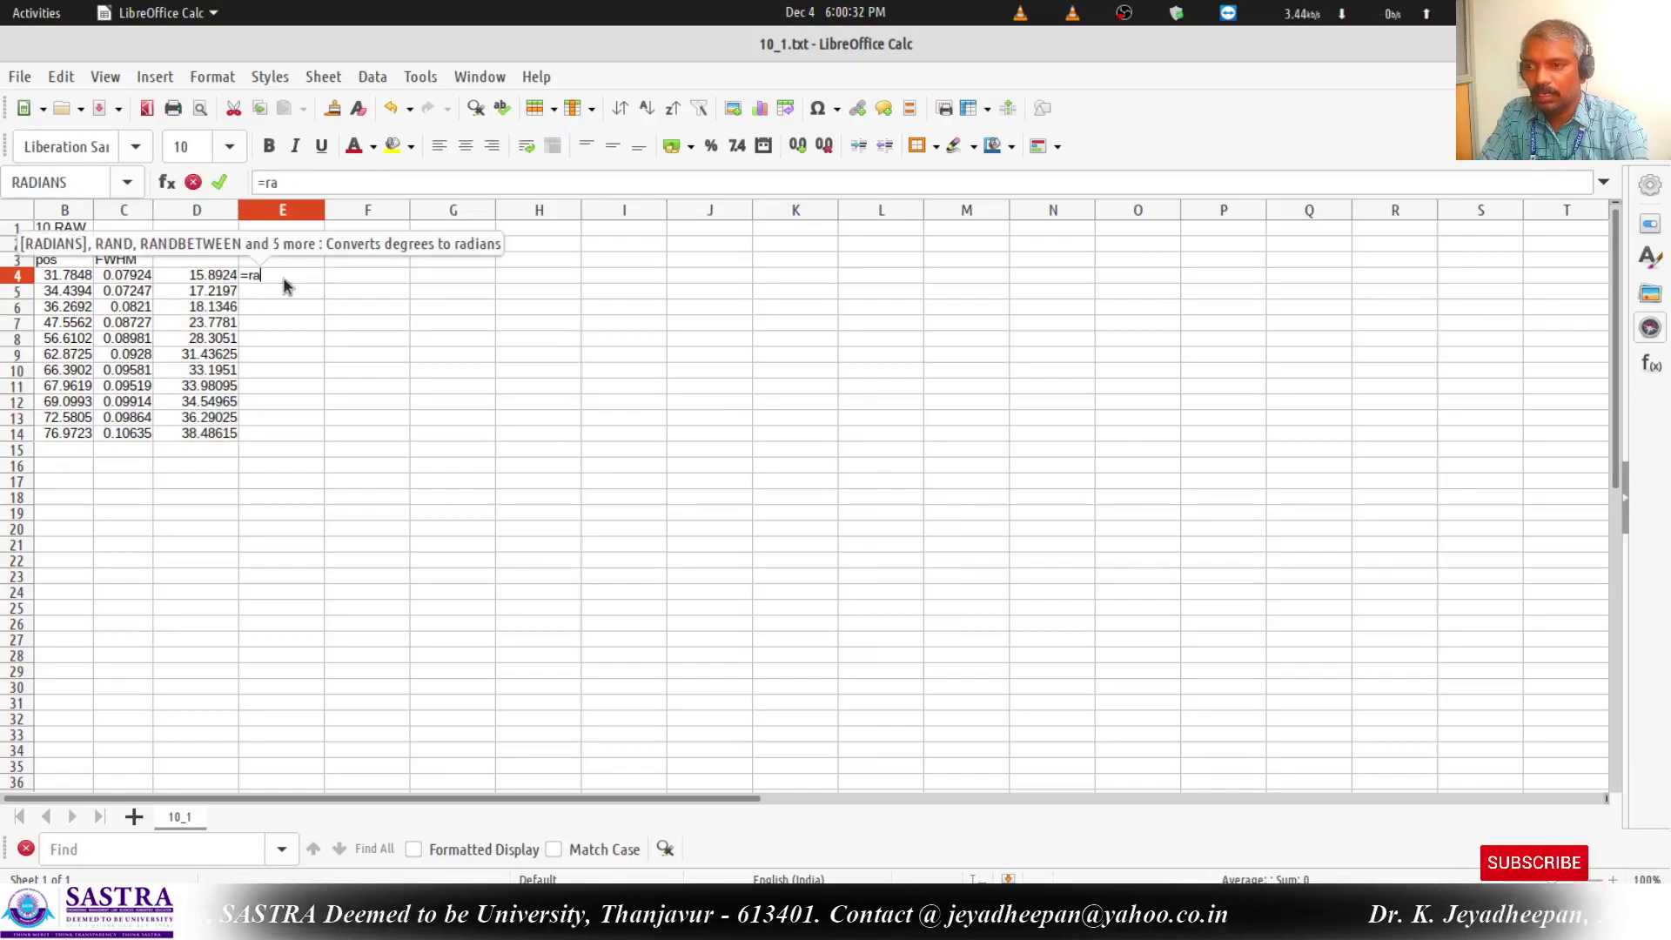
pyautogui.write('dians(D')
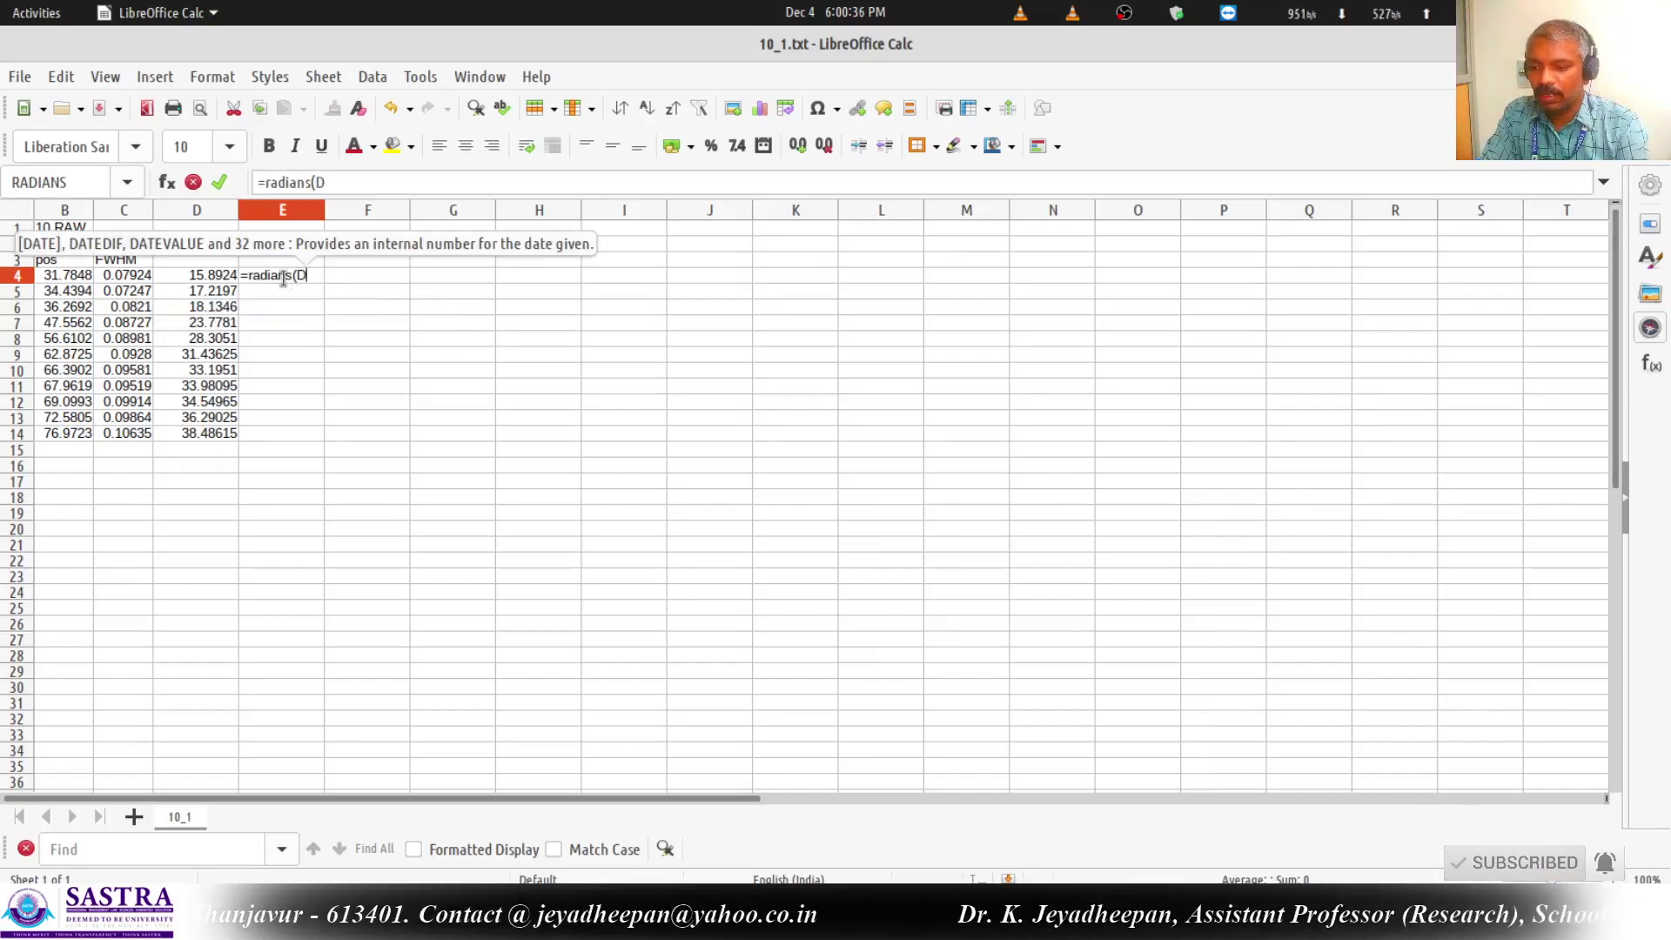
pyautogui.write('4)')
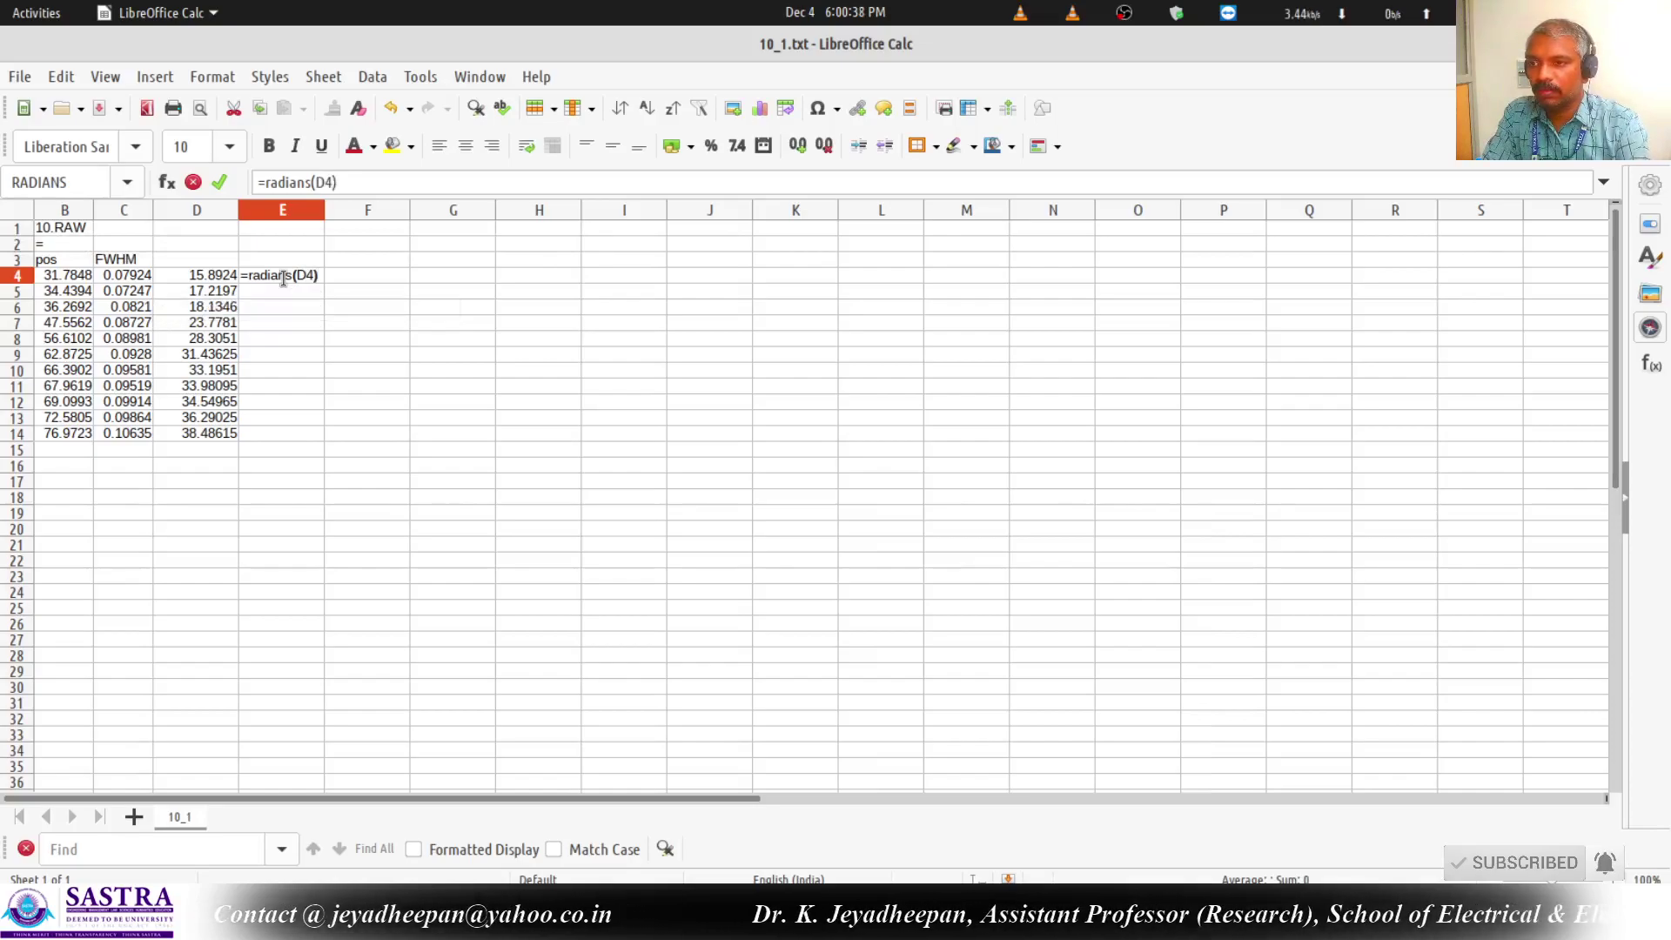
pyautogui.press('Return')
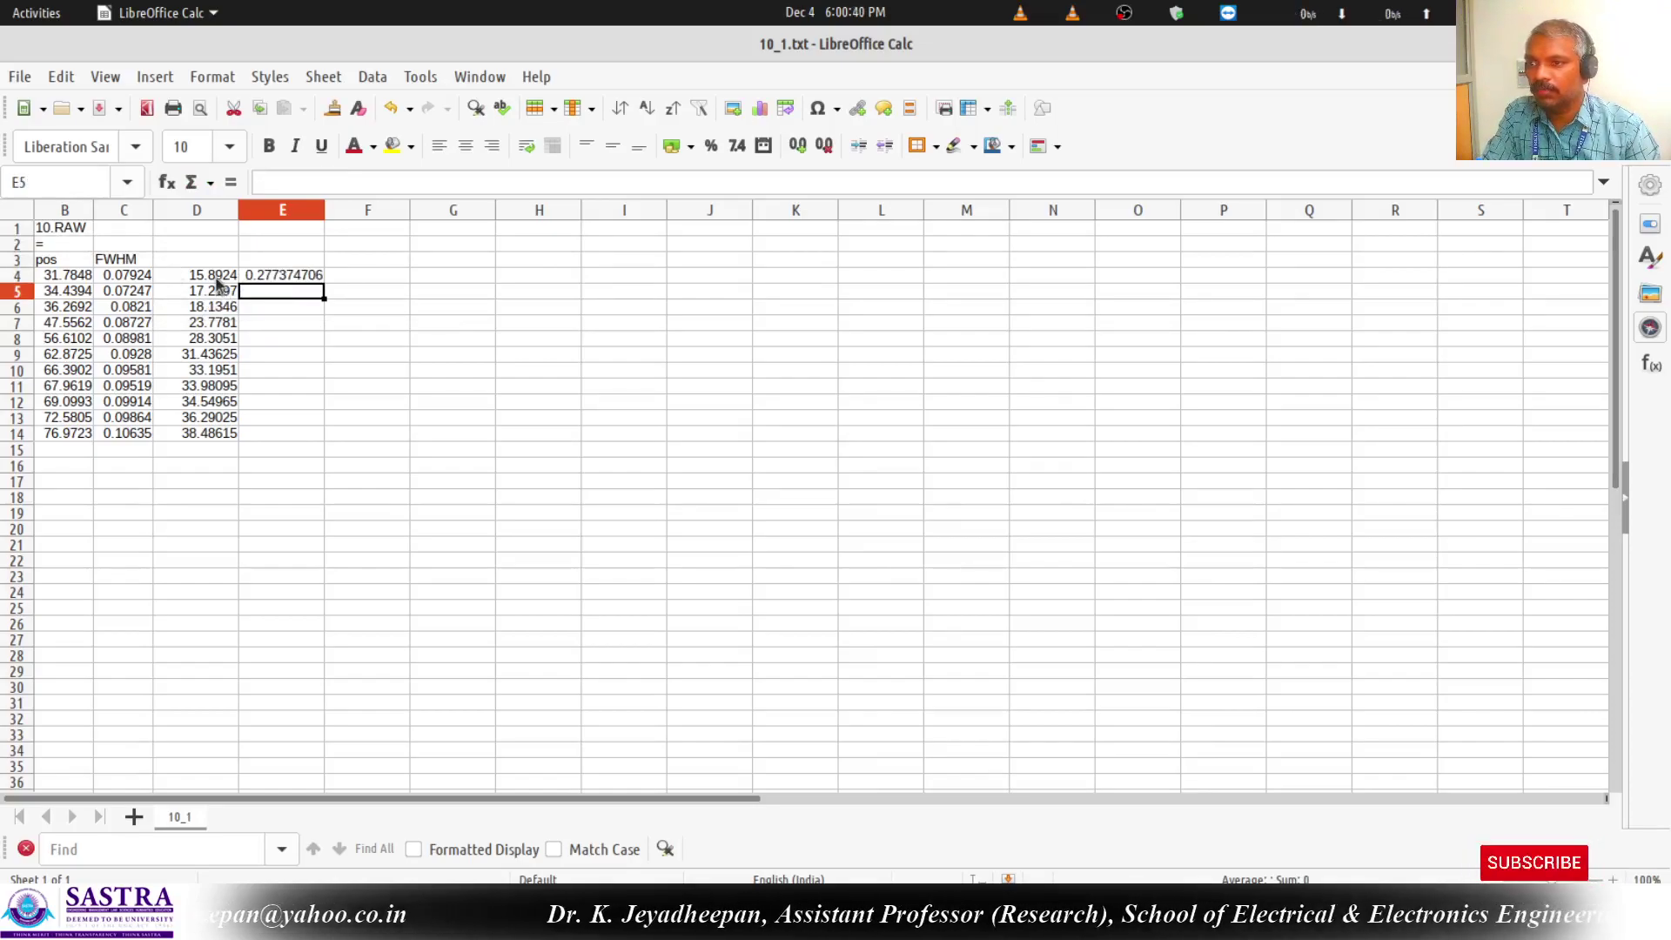
pyautogui.click(217, 278)
pyautogui.click(305, 277)
pyautogui.moveTo(323, 282); pyautogui.dragTo(314, 441)
# Convert the FWHM values to radians with =RADIANS(C4) in F4, filled down to F14.
pyautogui.click(369, 278)
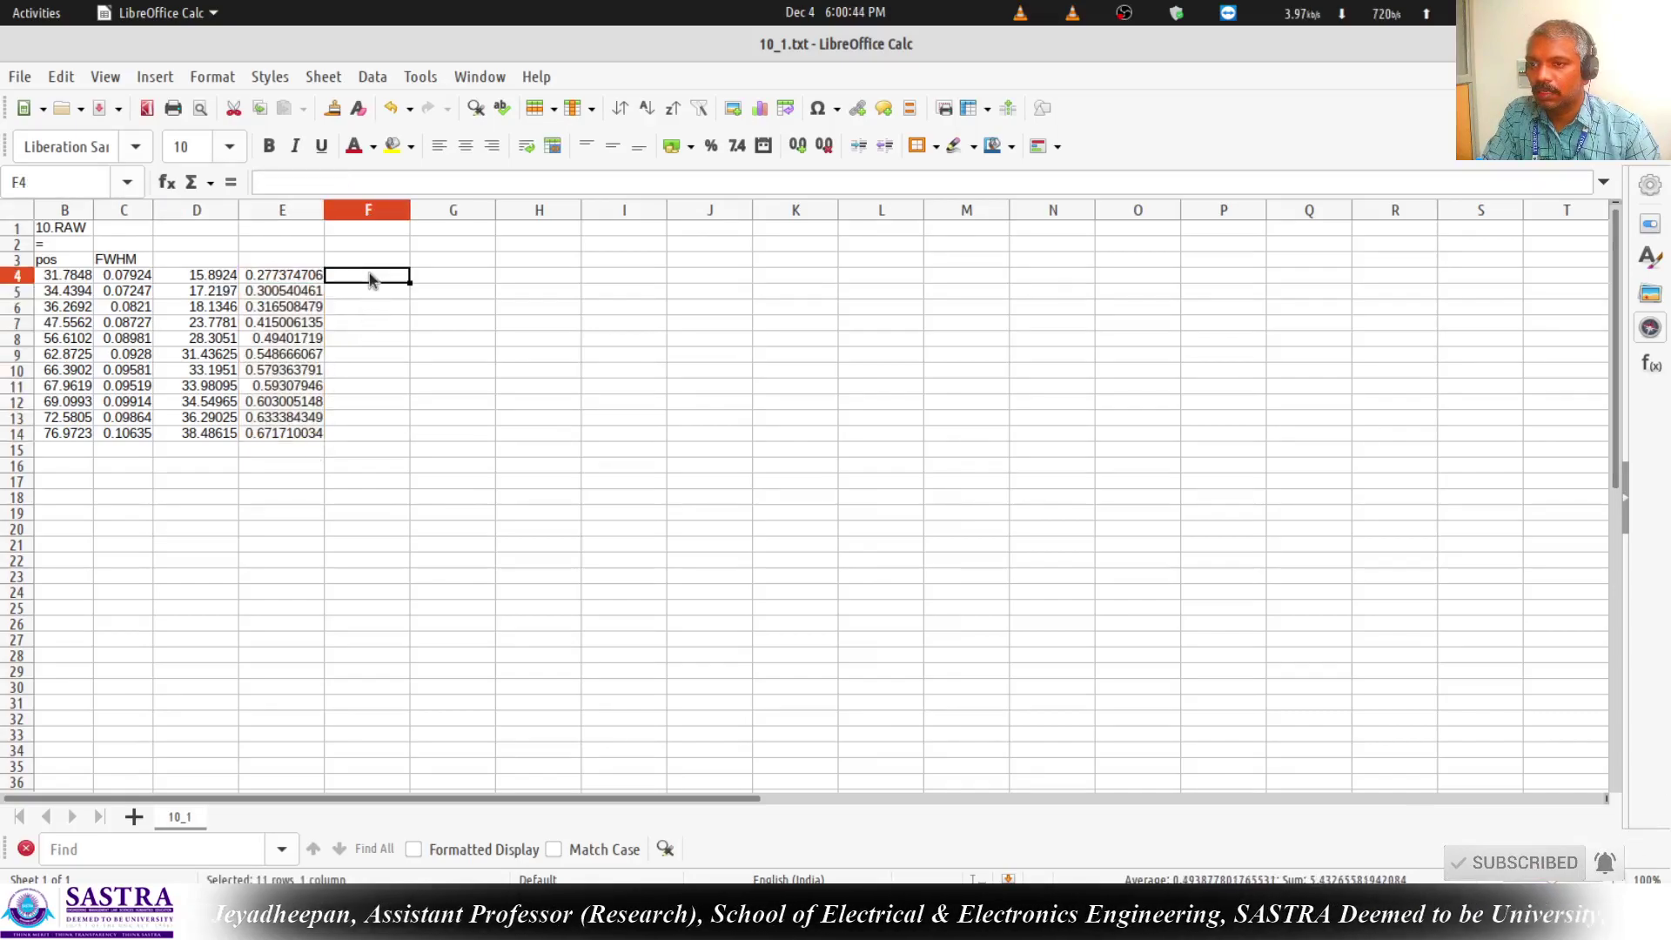
pyautogui.write('=ra')
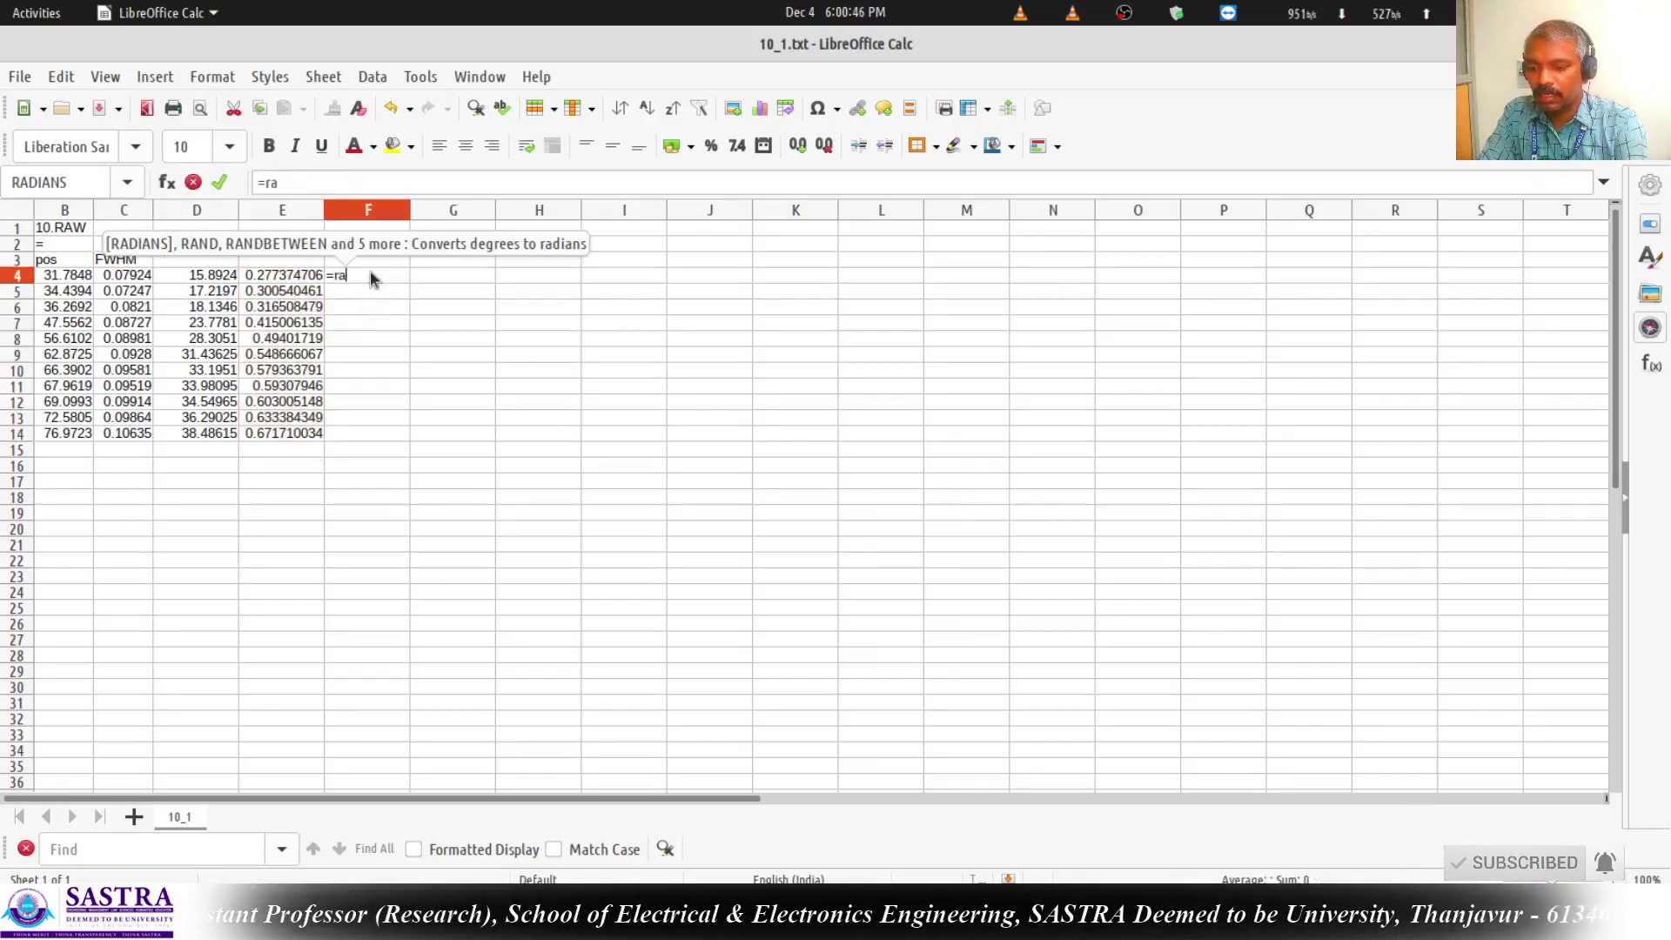
pyautogui.write('dians(')
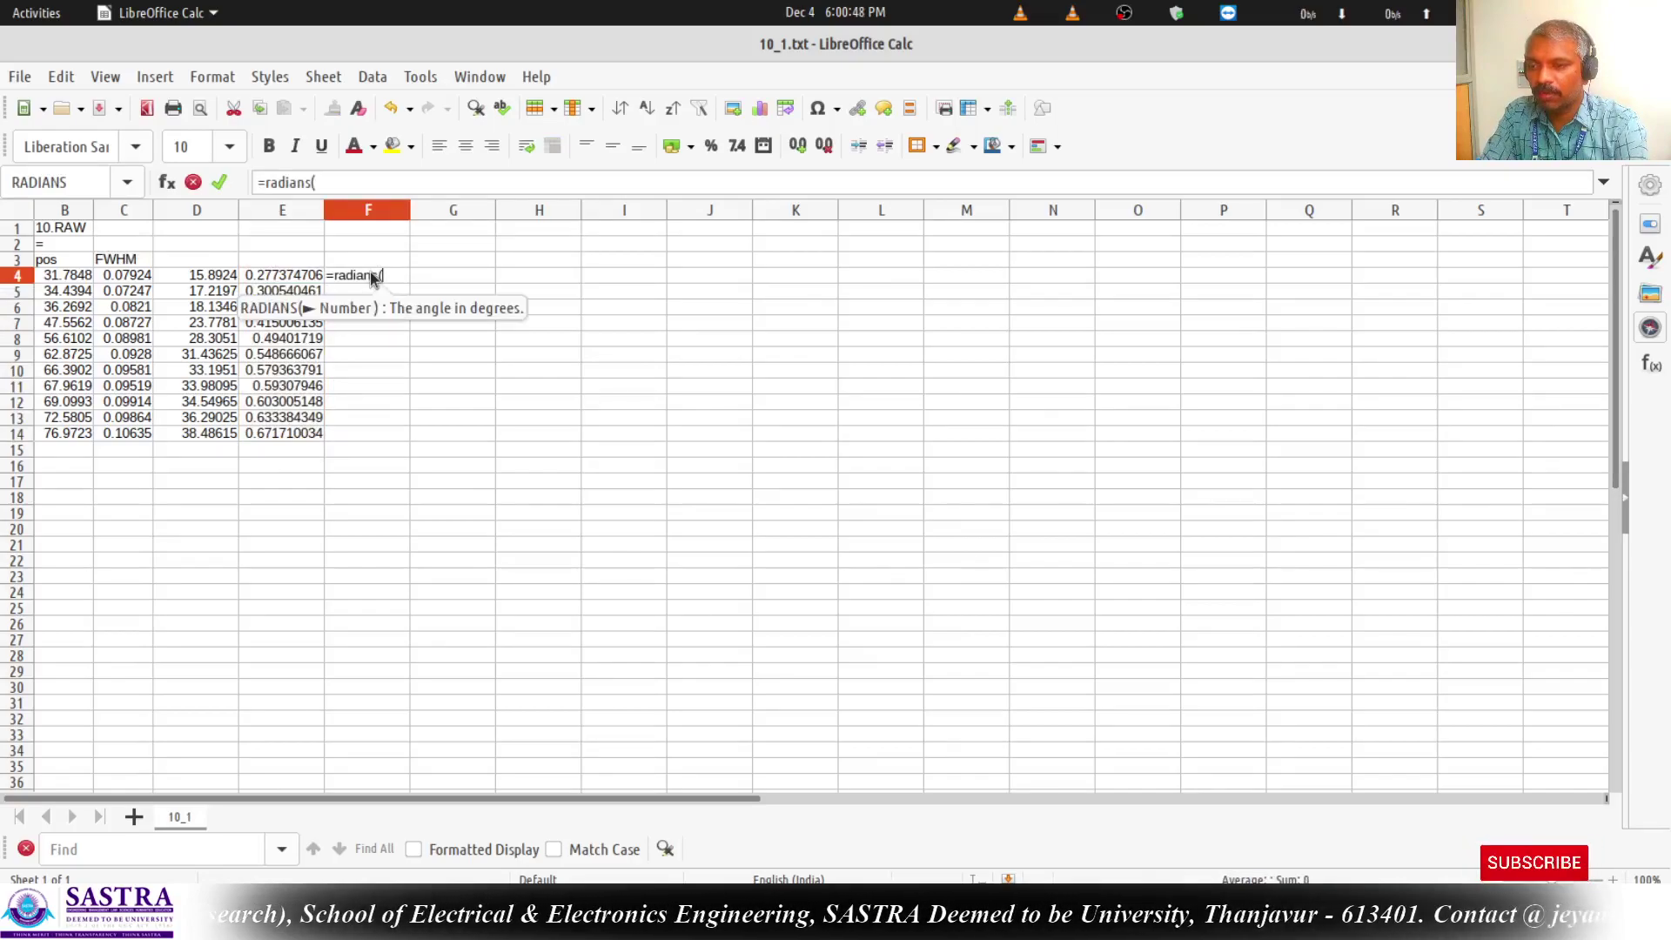
pyautogui.click(126, 275)
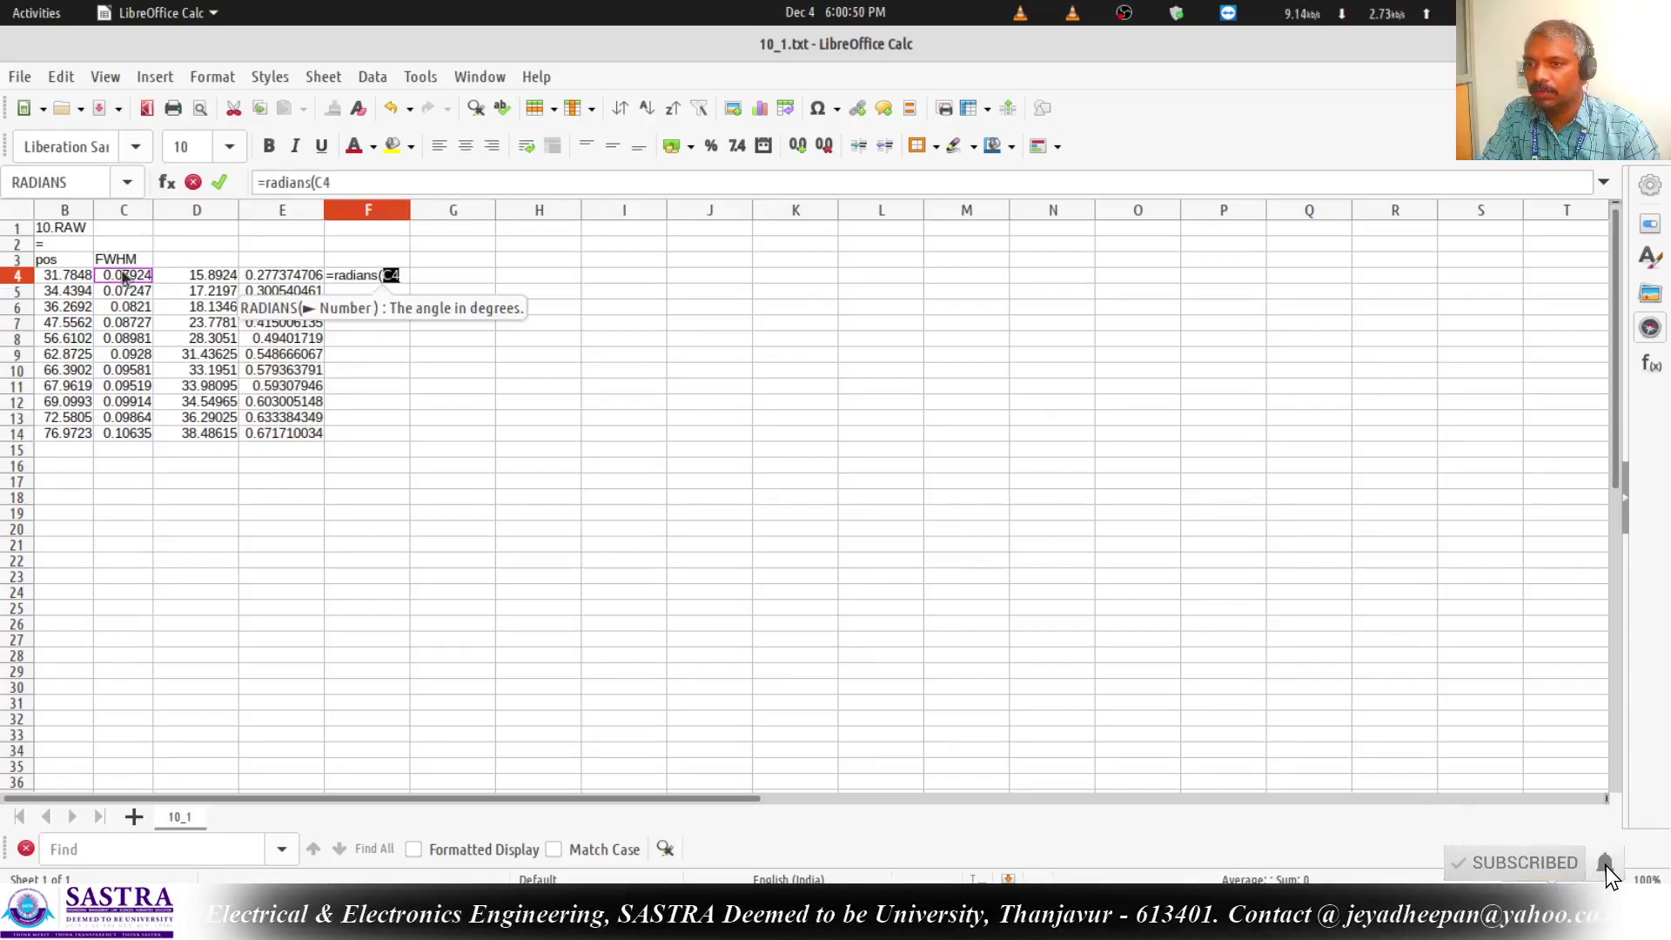
pyautogui.click(338, 183)
pyautogui.write(')')
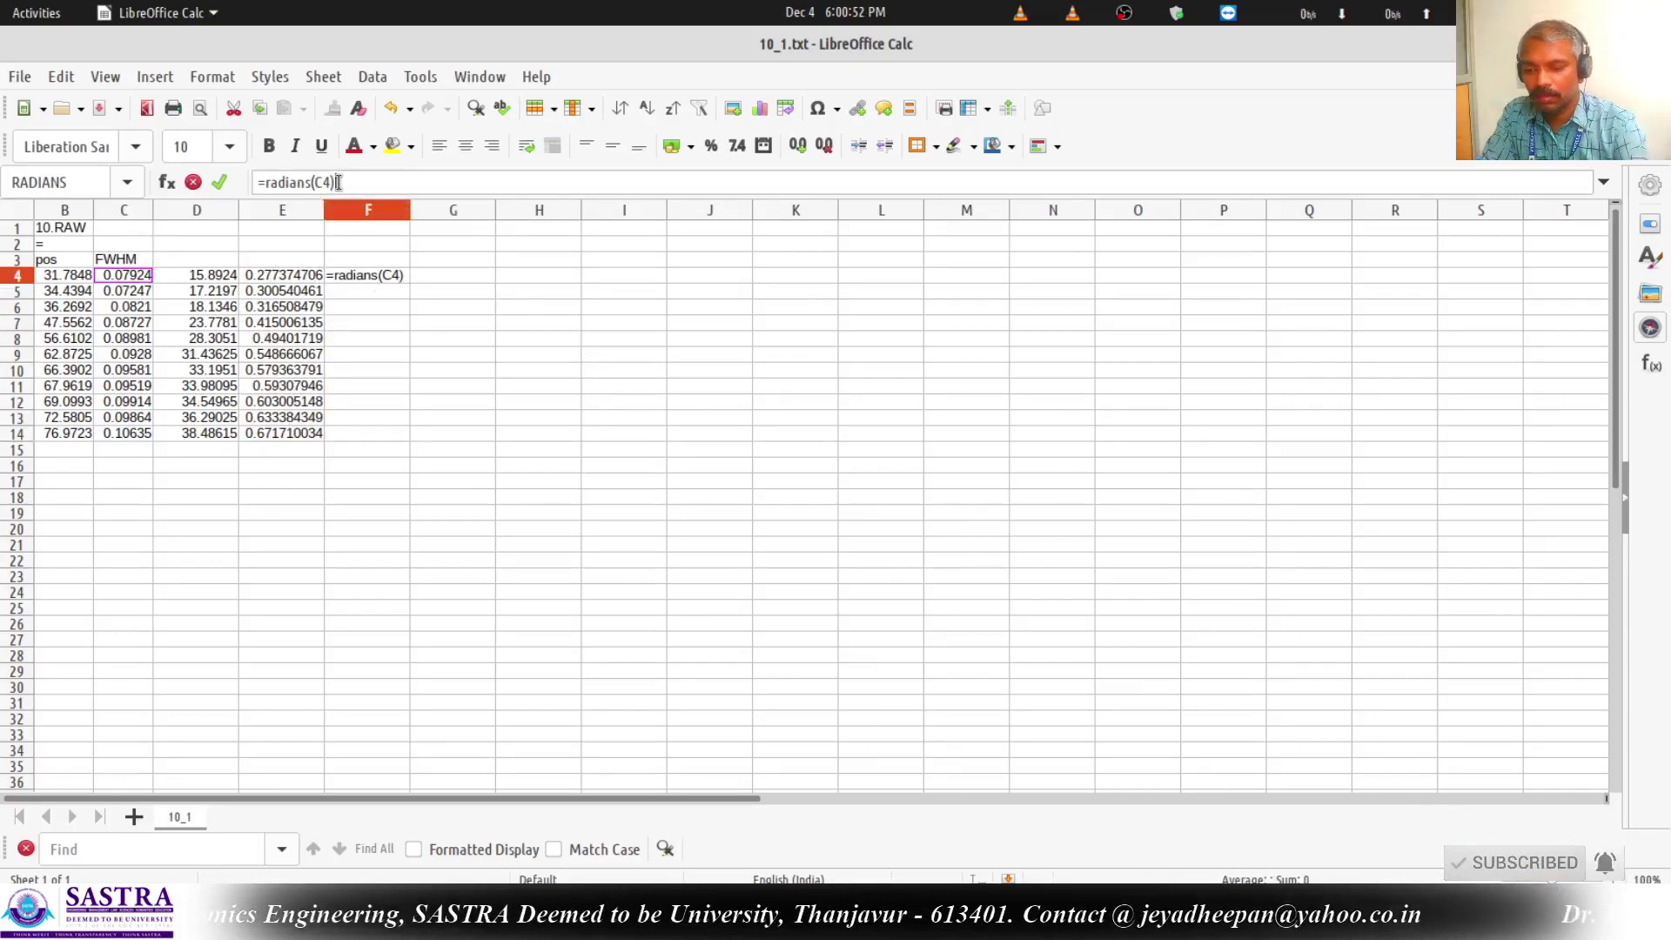
pyautogui.press('Return')
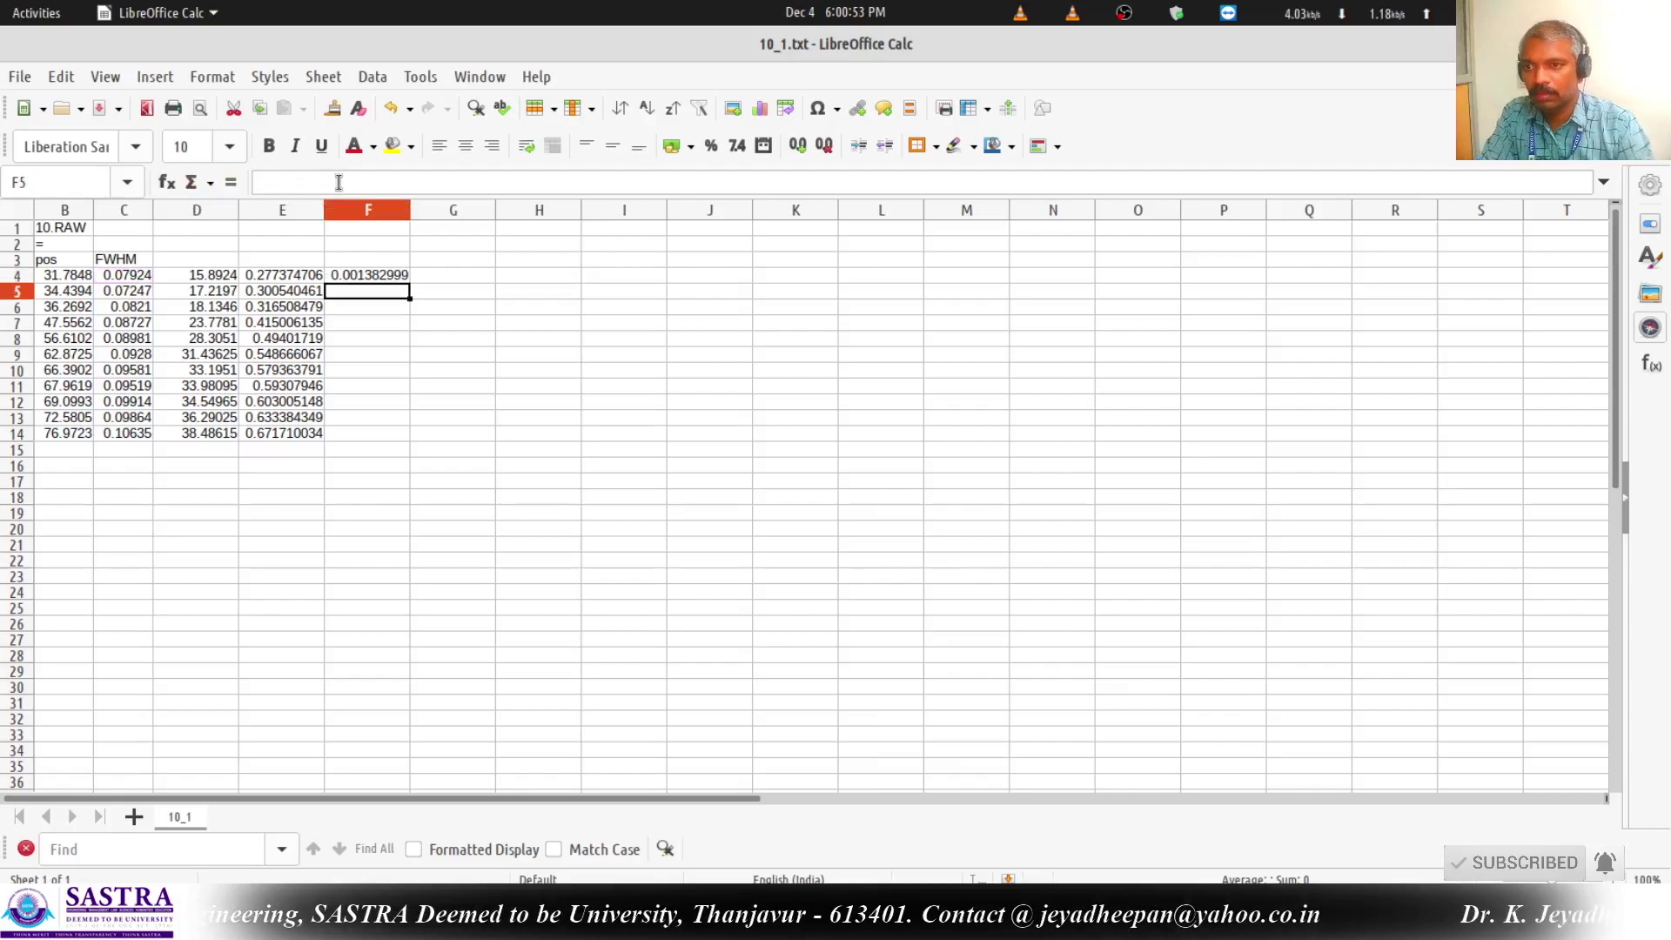
pyautogui.click(399, 278)
pyautogui.doubleClick(408, 283)
# Begin the crystallite-size formula in G4 with 0.9*1.54056E-10 as numerator, followed by a division sign.
pyautogui.click(449, 282)
pyautogui.doubleClick(452, 281)
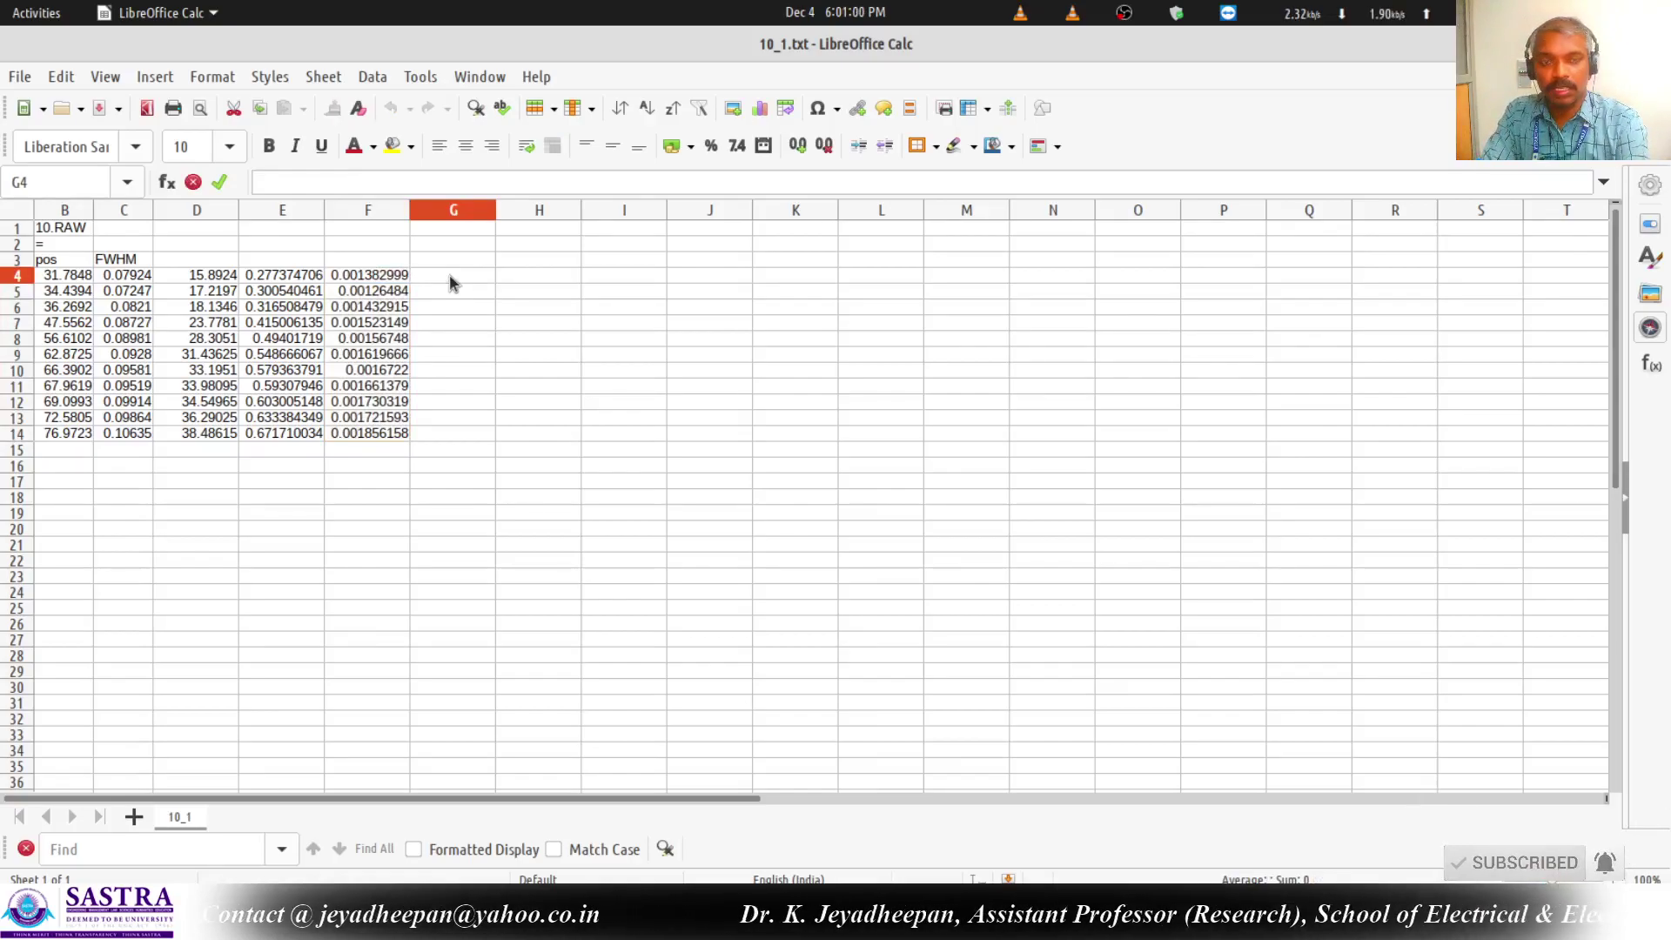
pyautogui.write('=0.9*')
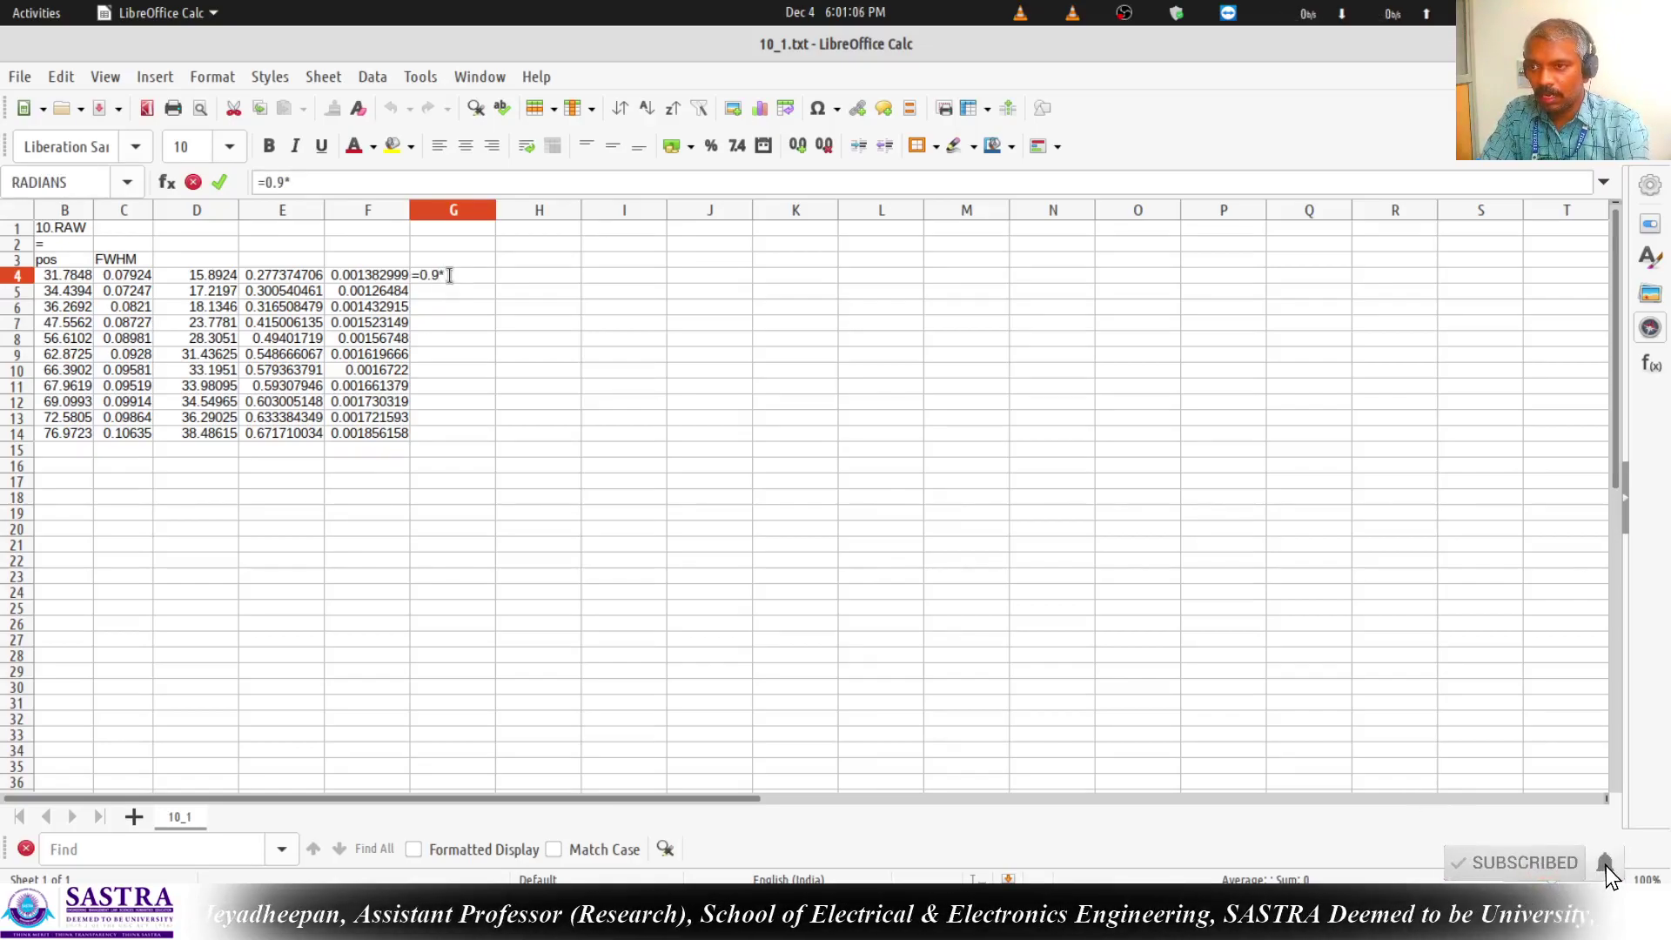
pyautogui.write('1.54056')
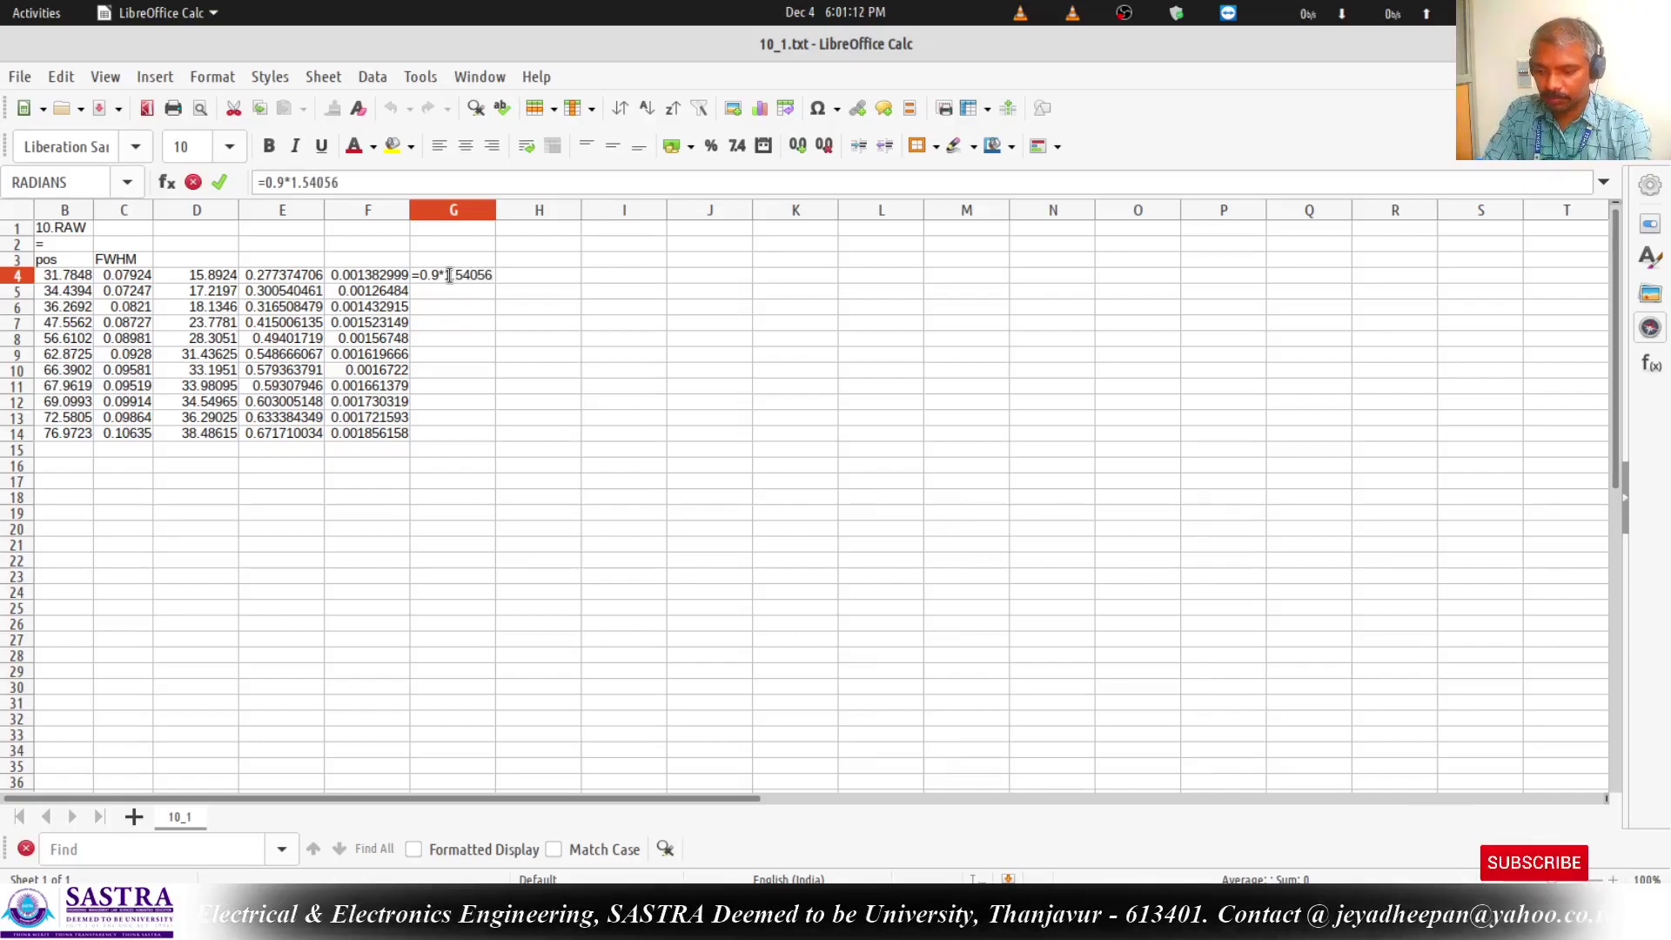
pyautogui.write('E-19')
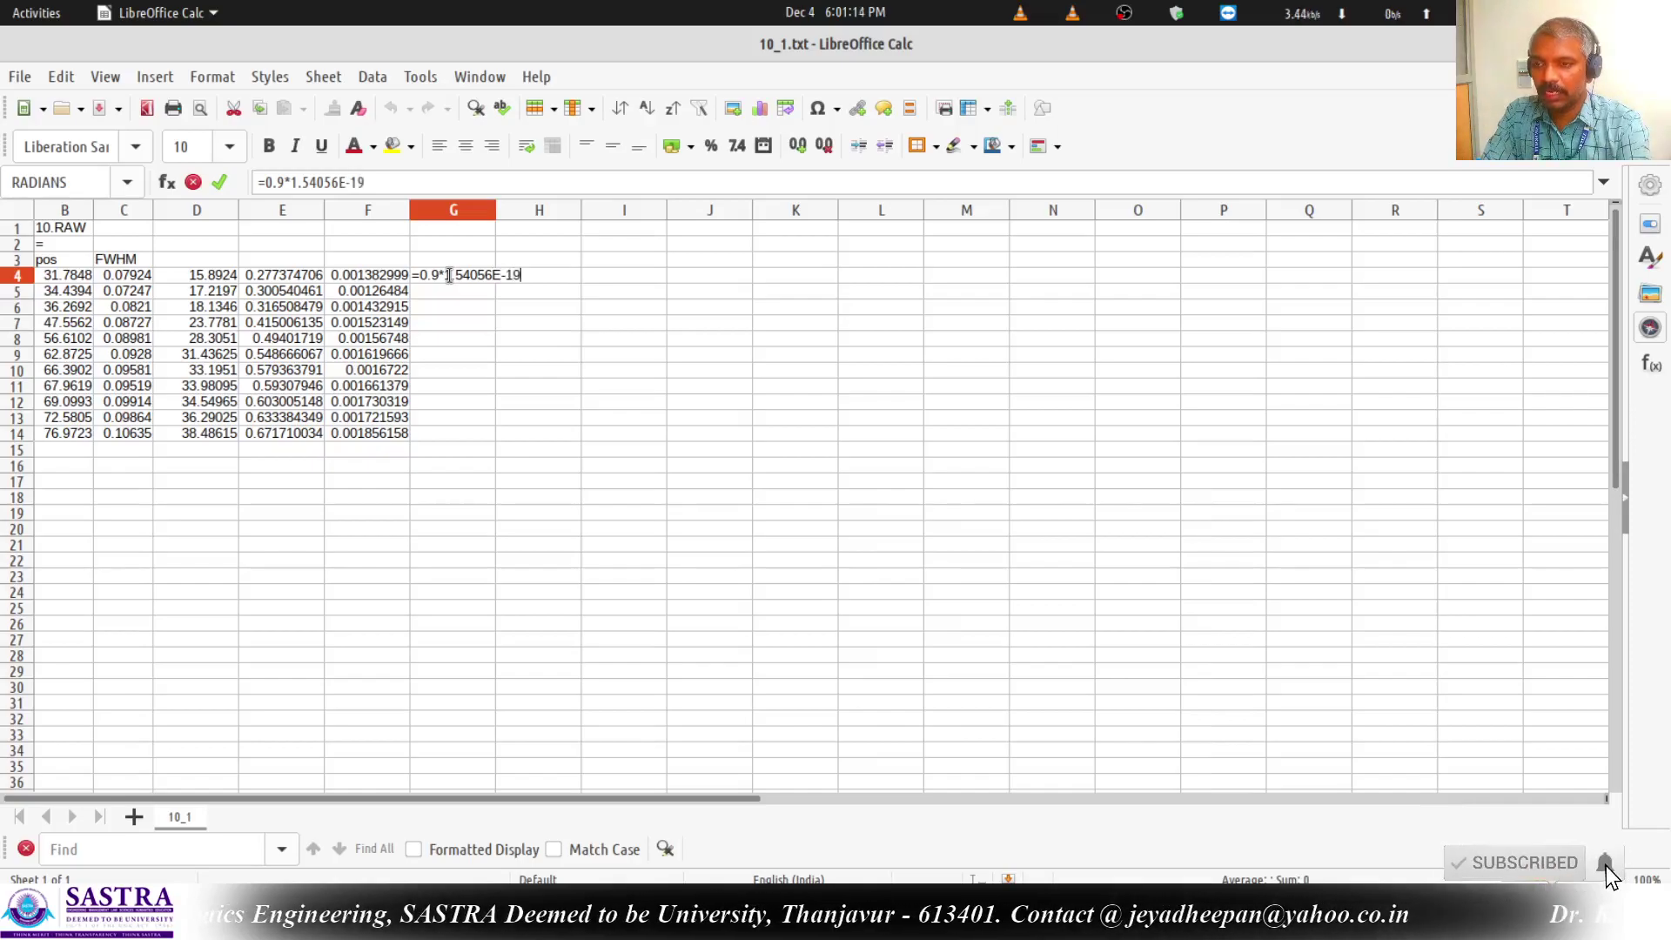
pyautogui.press('BackSpace')
pyautogui.press('BackSpace')
pyautogui.write('9')
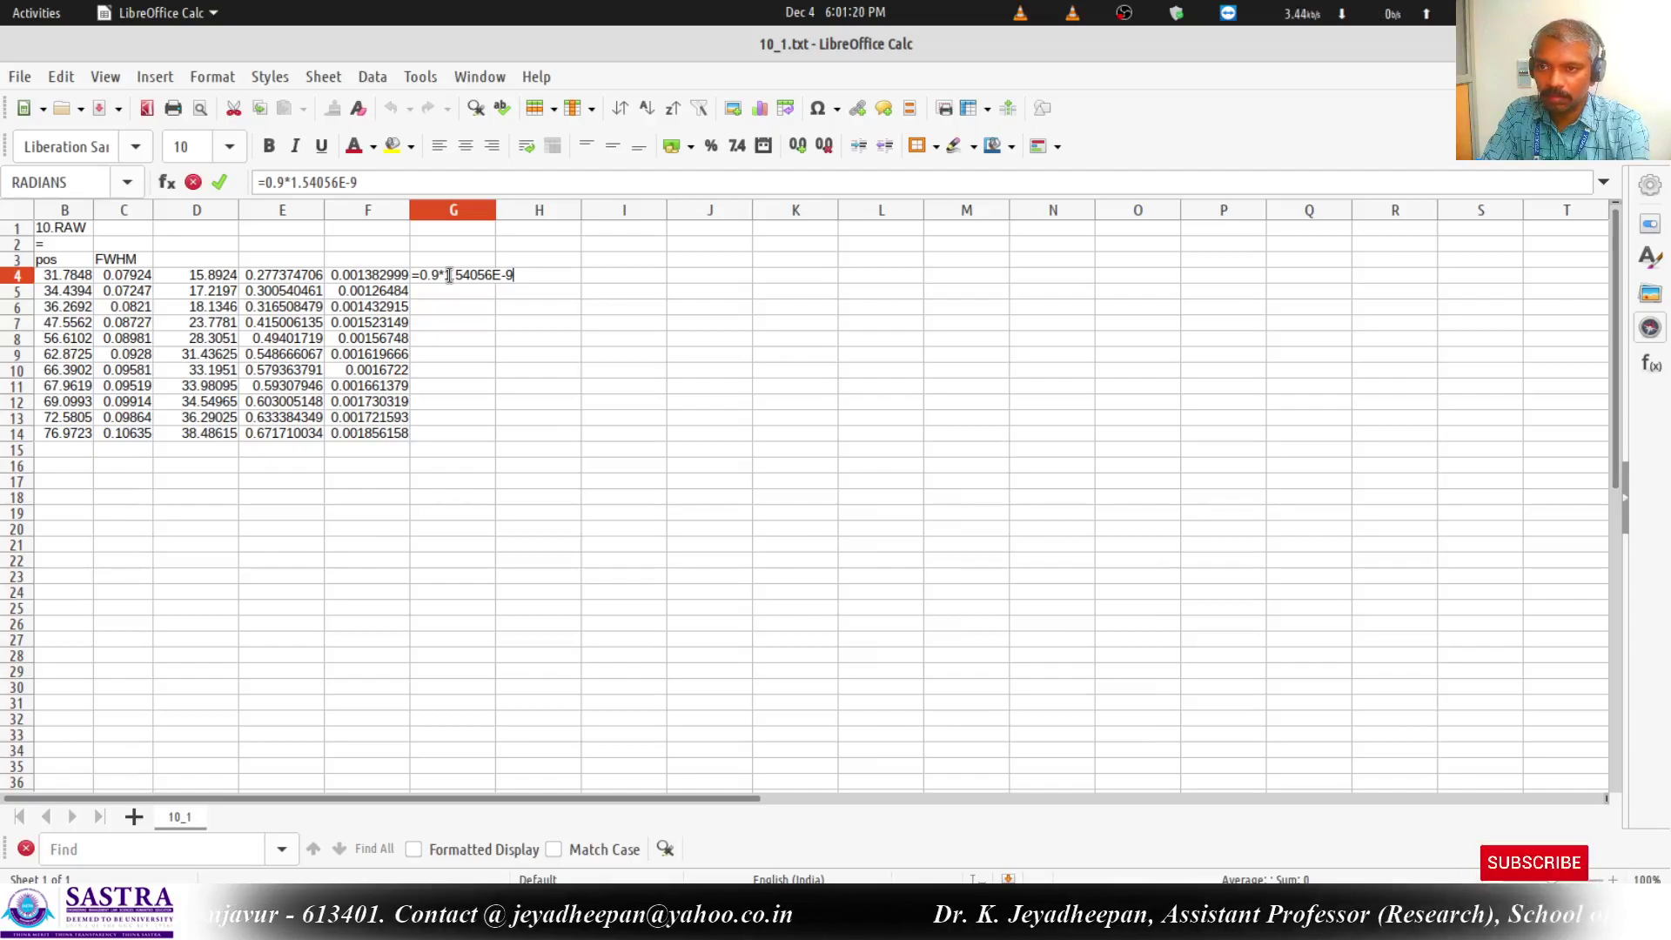
pyautogui.press('BackSpace')
pyautogui.write('10)/')
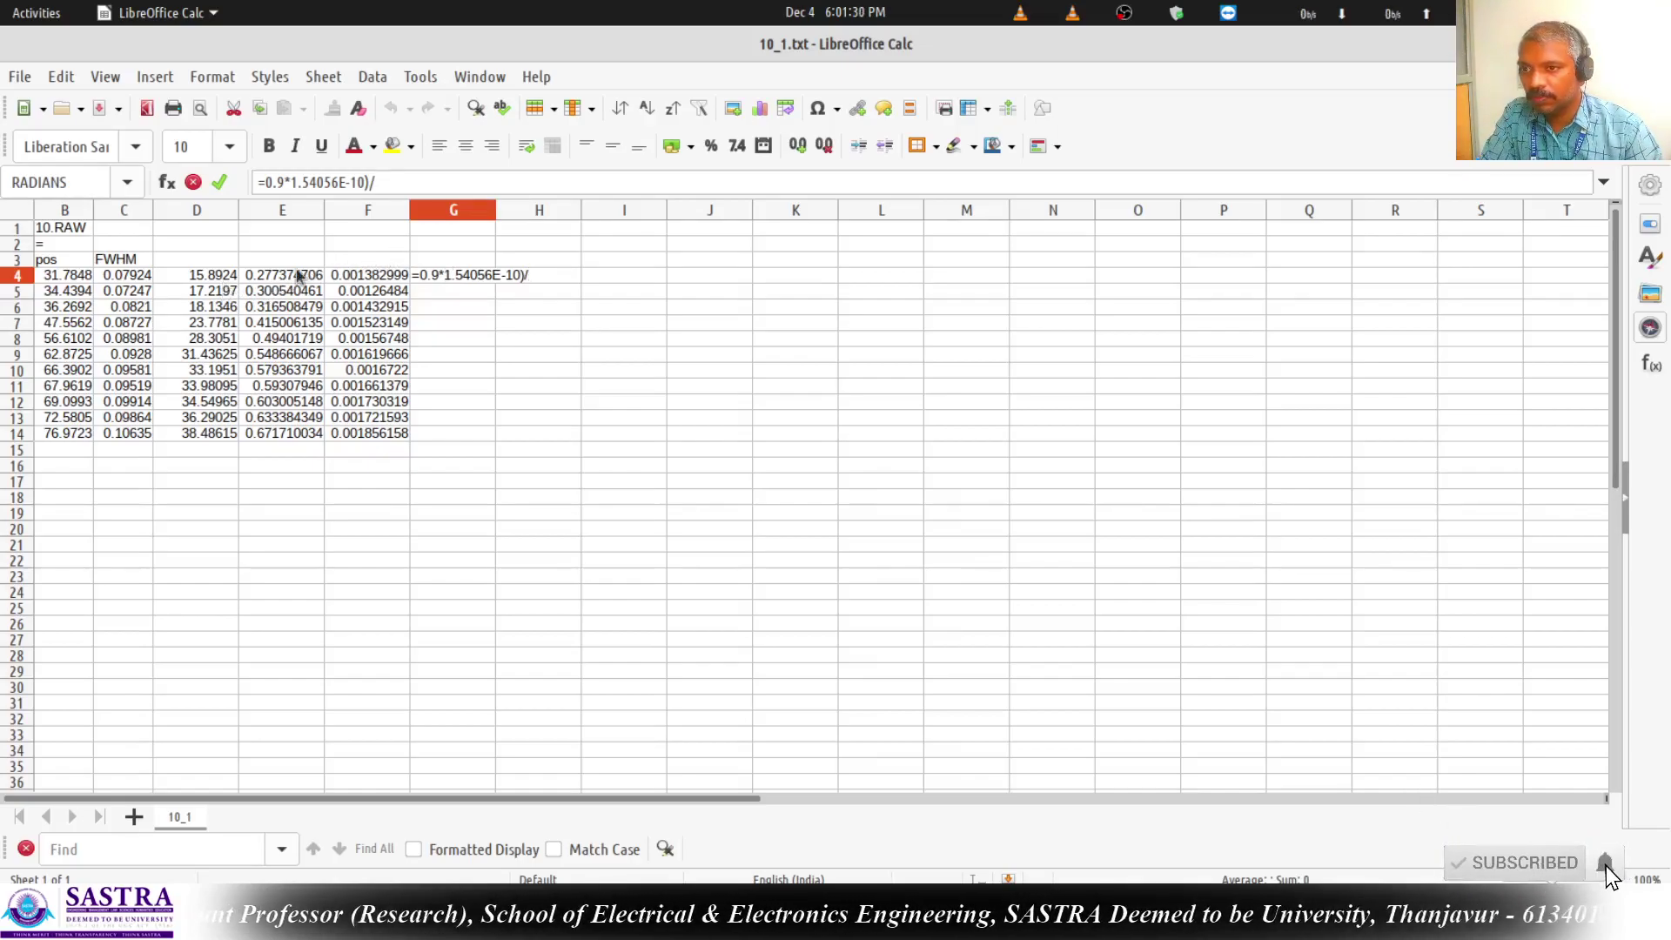
# Complete the G4 formula as =(0.9*1.54056E-10)/(F4*cosE4), with numerator and denominator in parentheses.
pyautogui.click(352, 276)
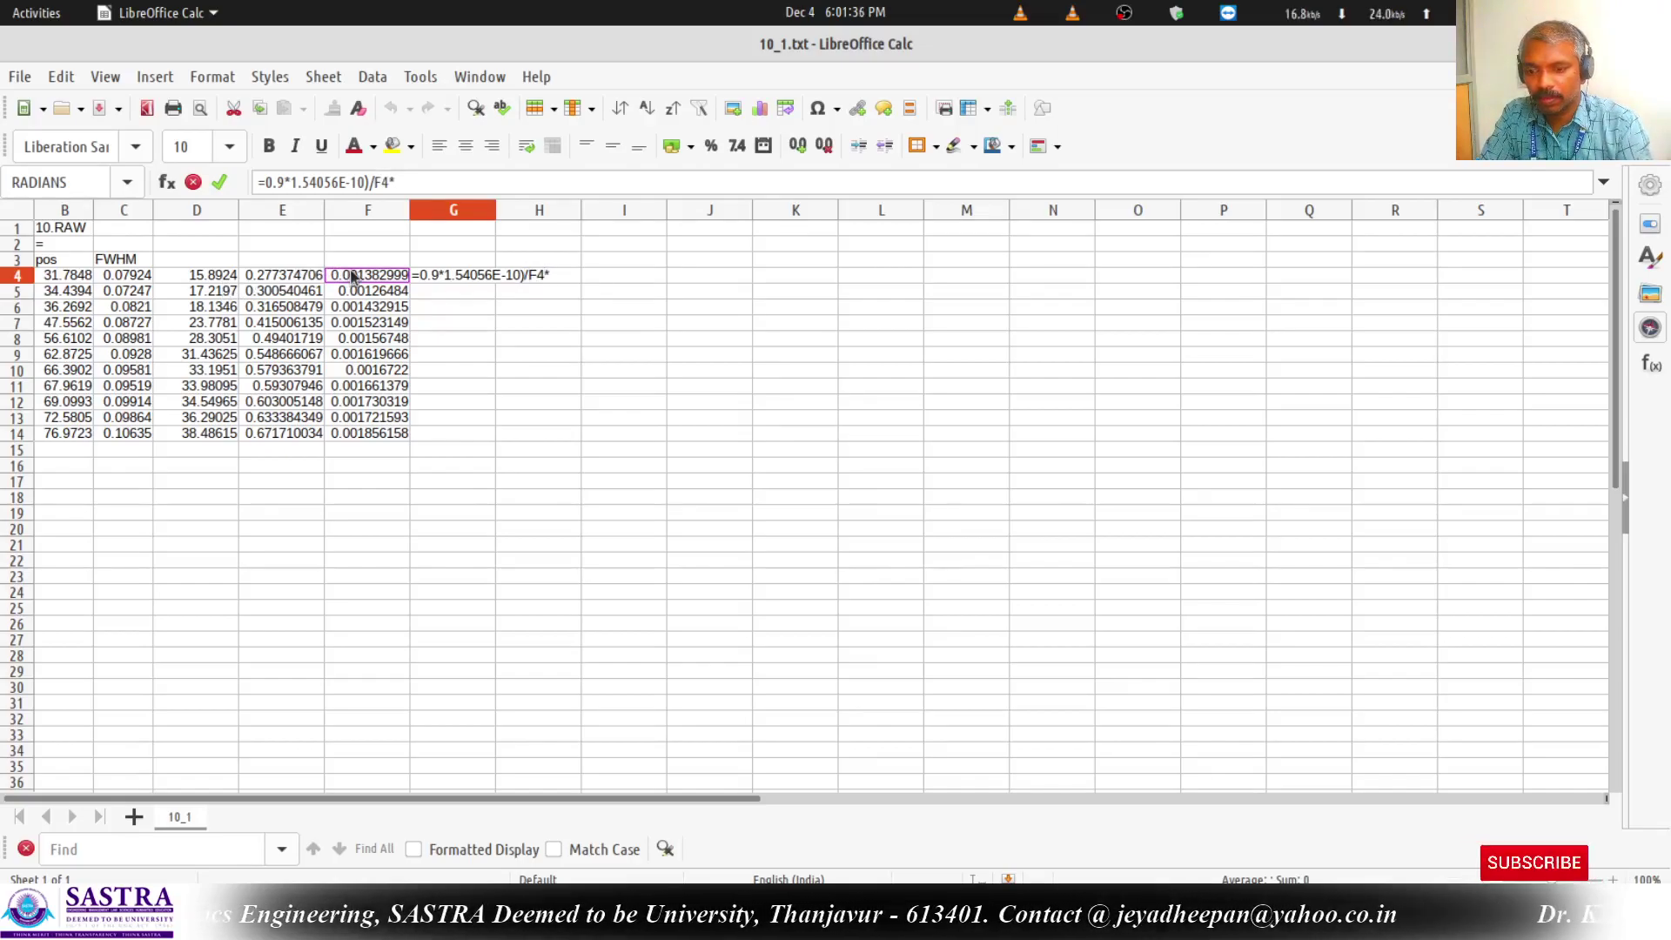
pyautogui.press('Left')
pyautogui.press('Left')
pyautogui.press('Left')
pyautogui.write('(')
pyautogui.press('End')
pyautogui.write('cos')
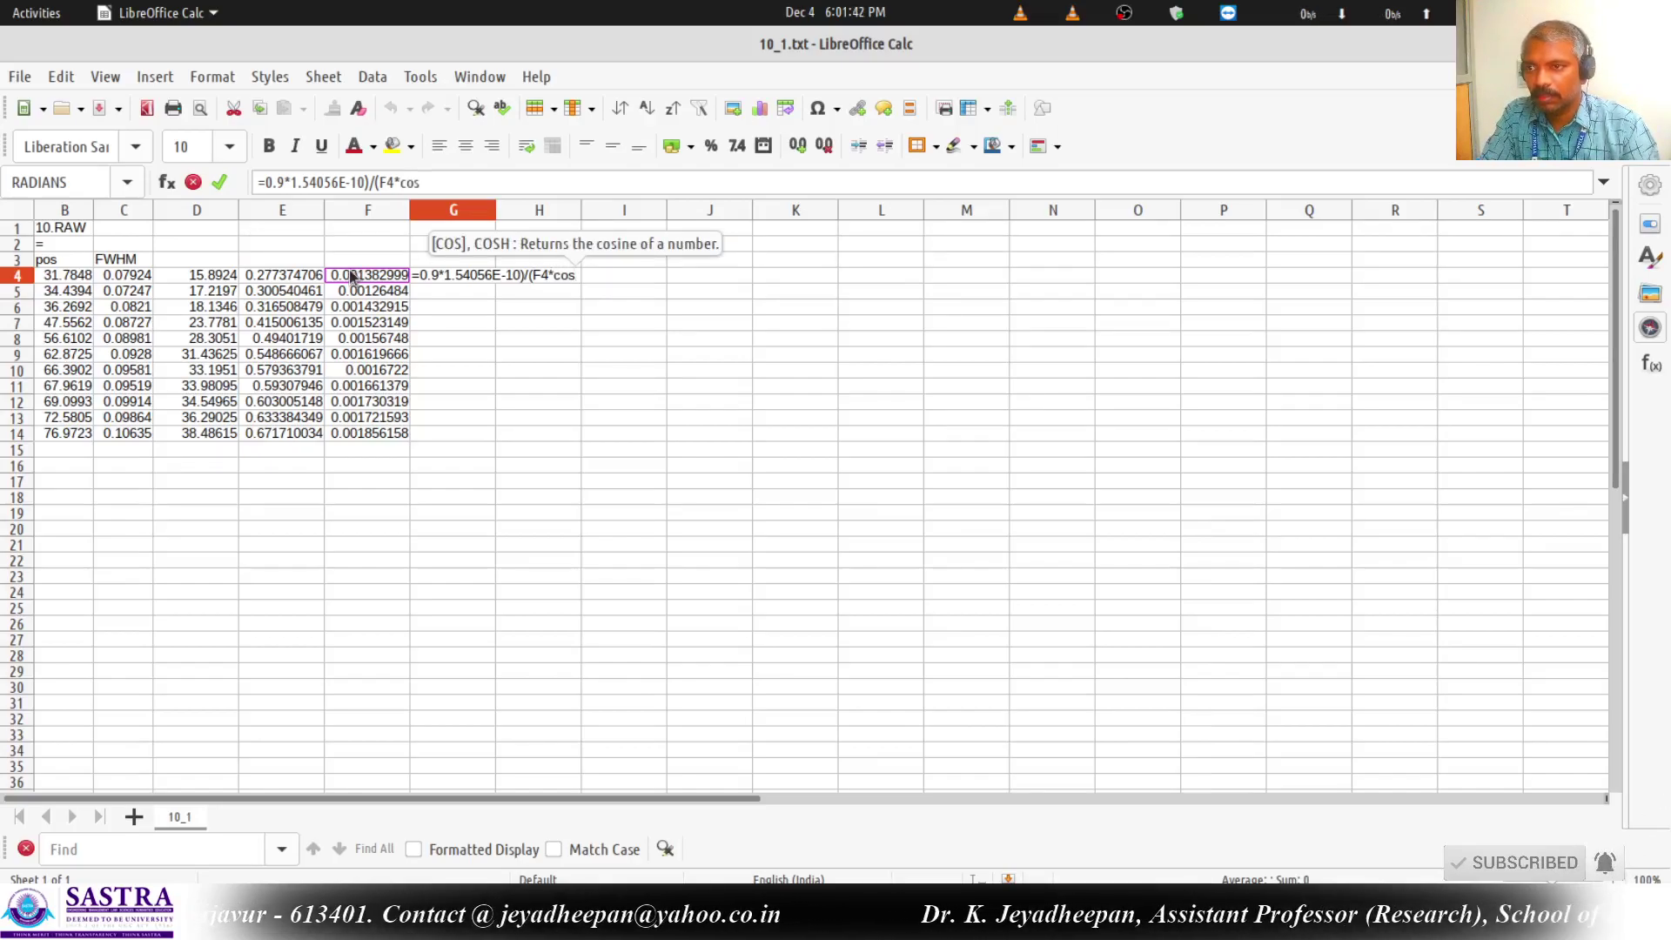
pyautogui.click(290, 275)
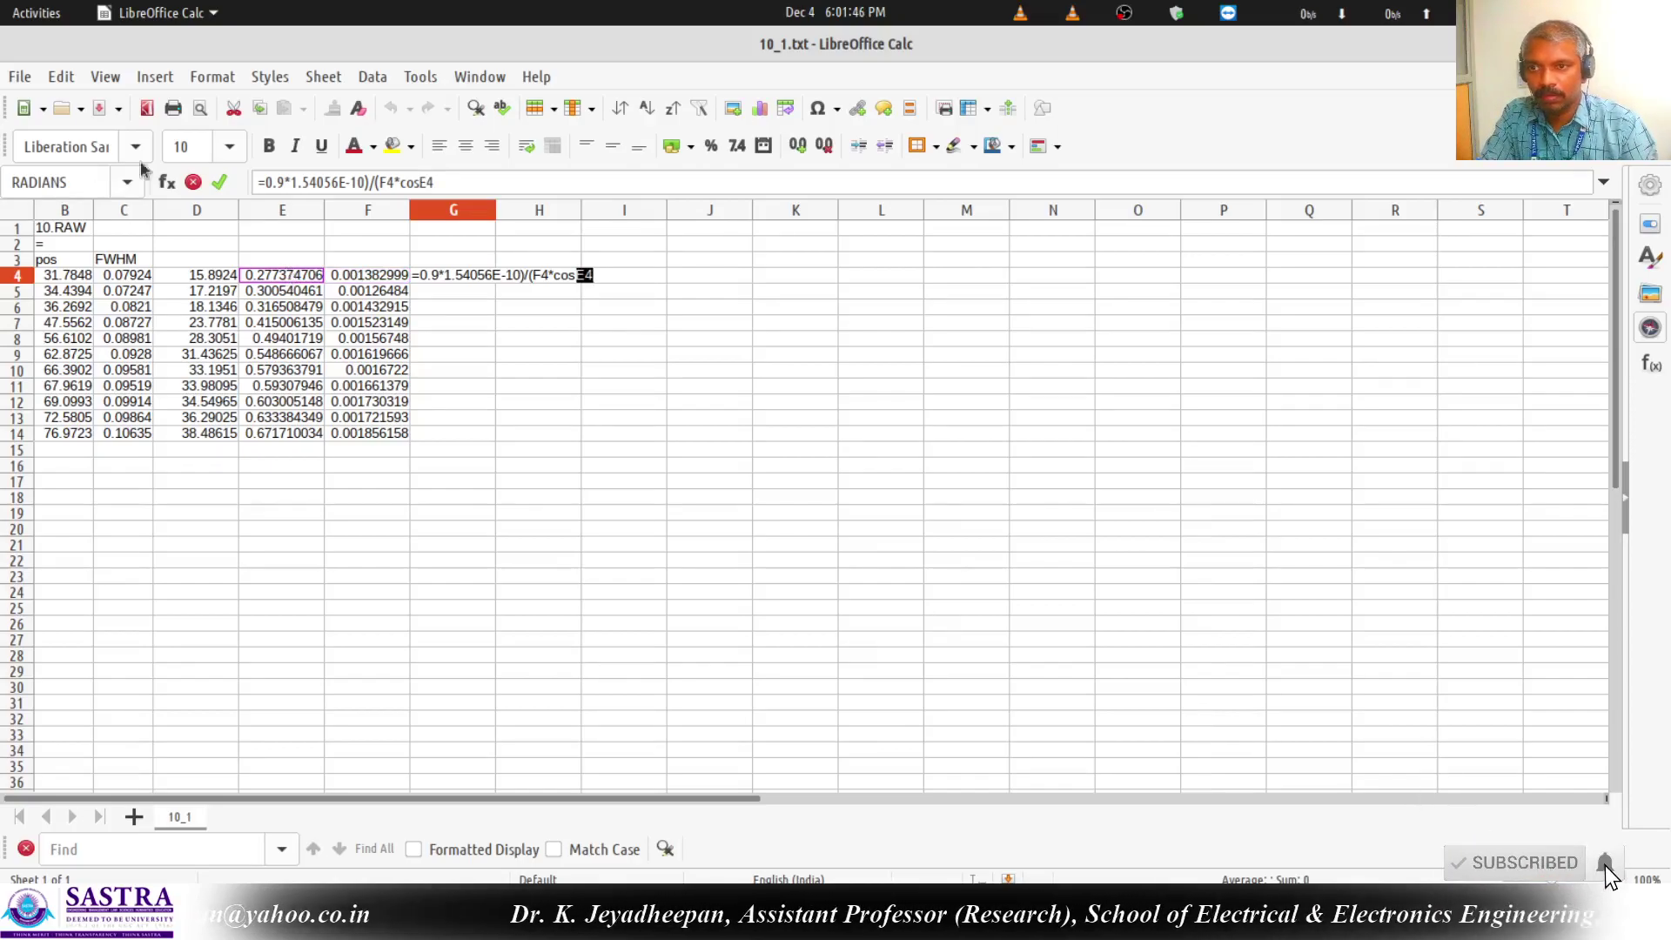
pyautogui.click(443, 181)
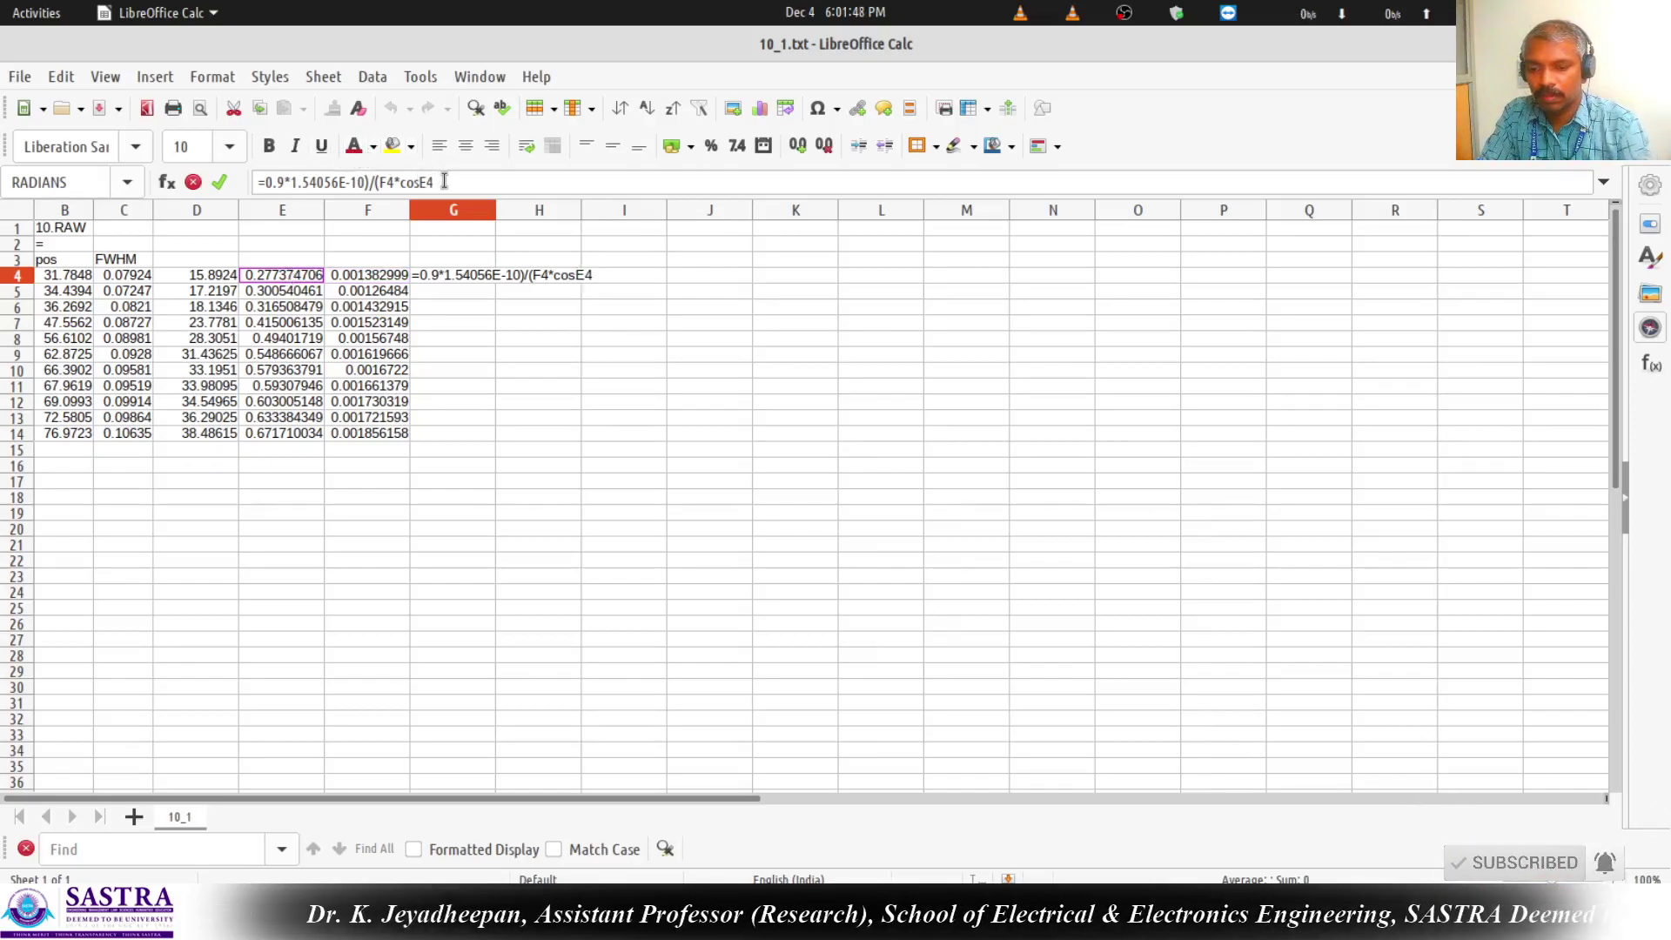
pyautogui.click(263, 183)
pyautogui.write('(')
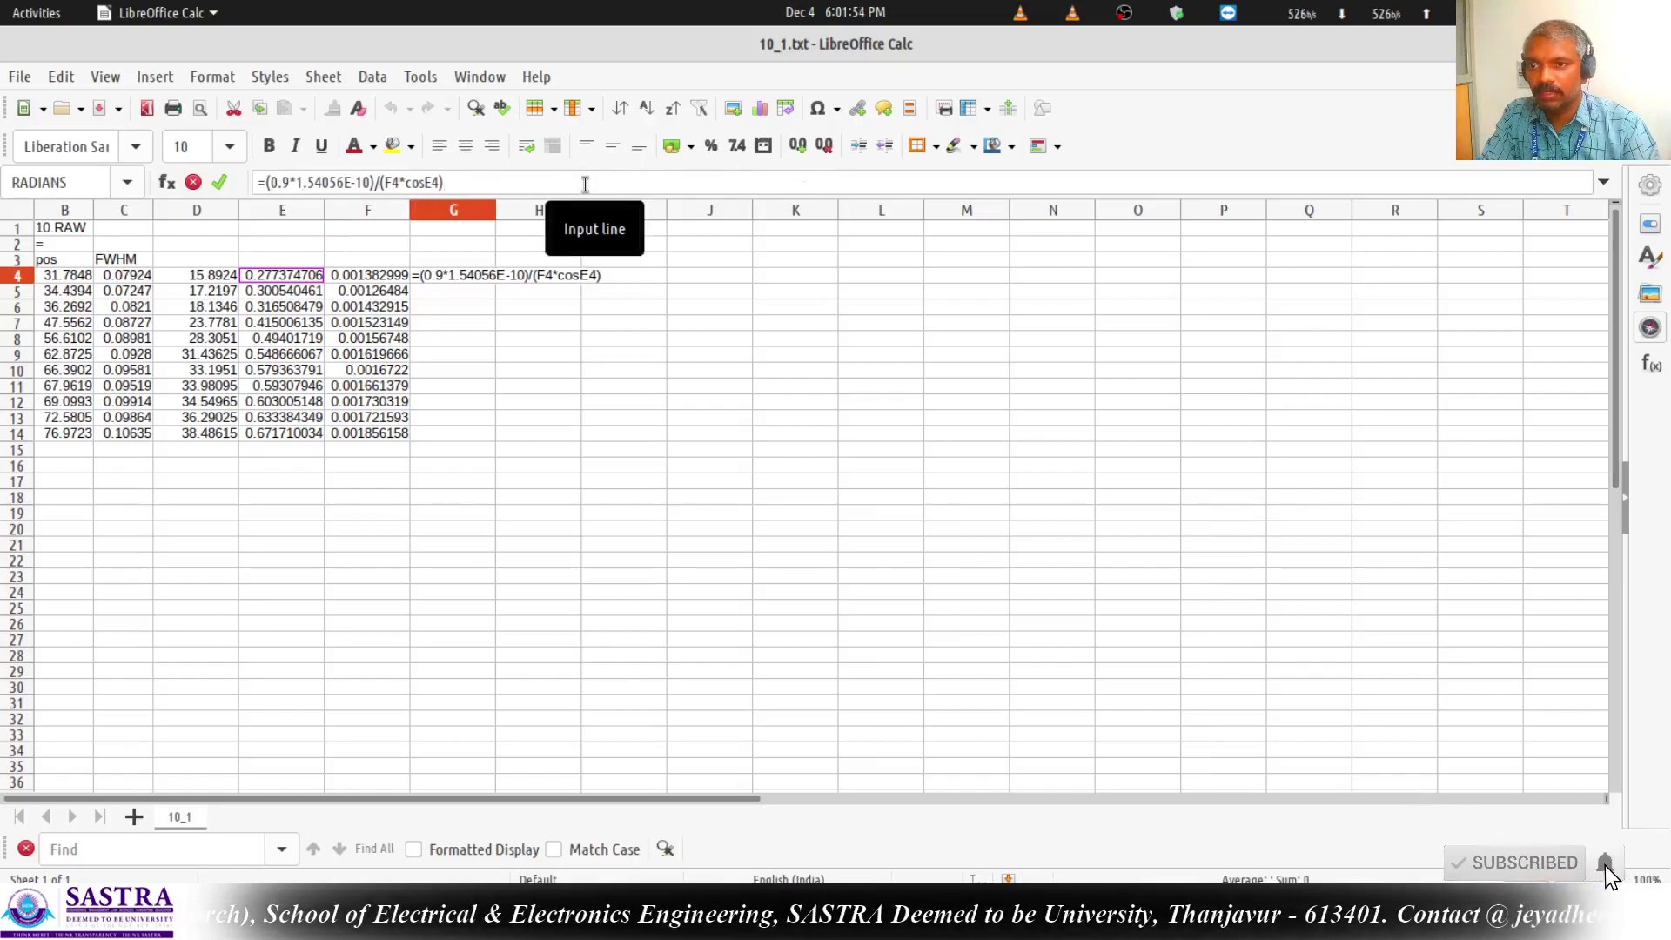
pyautogui.press('Return')
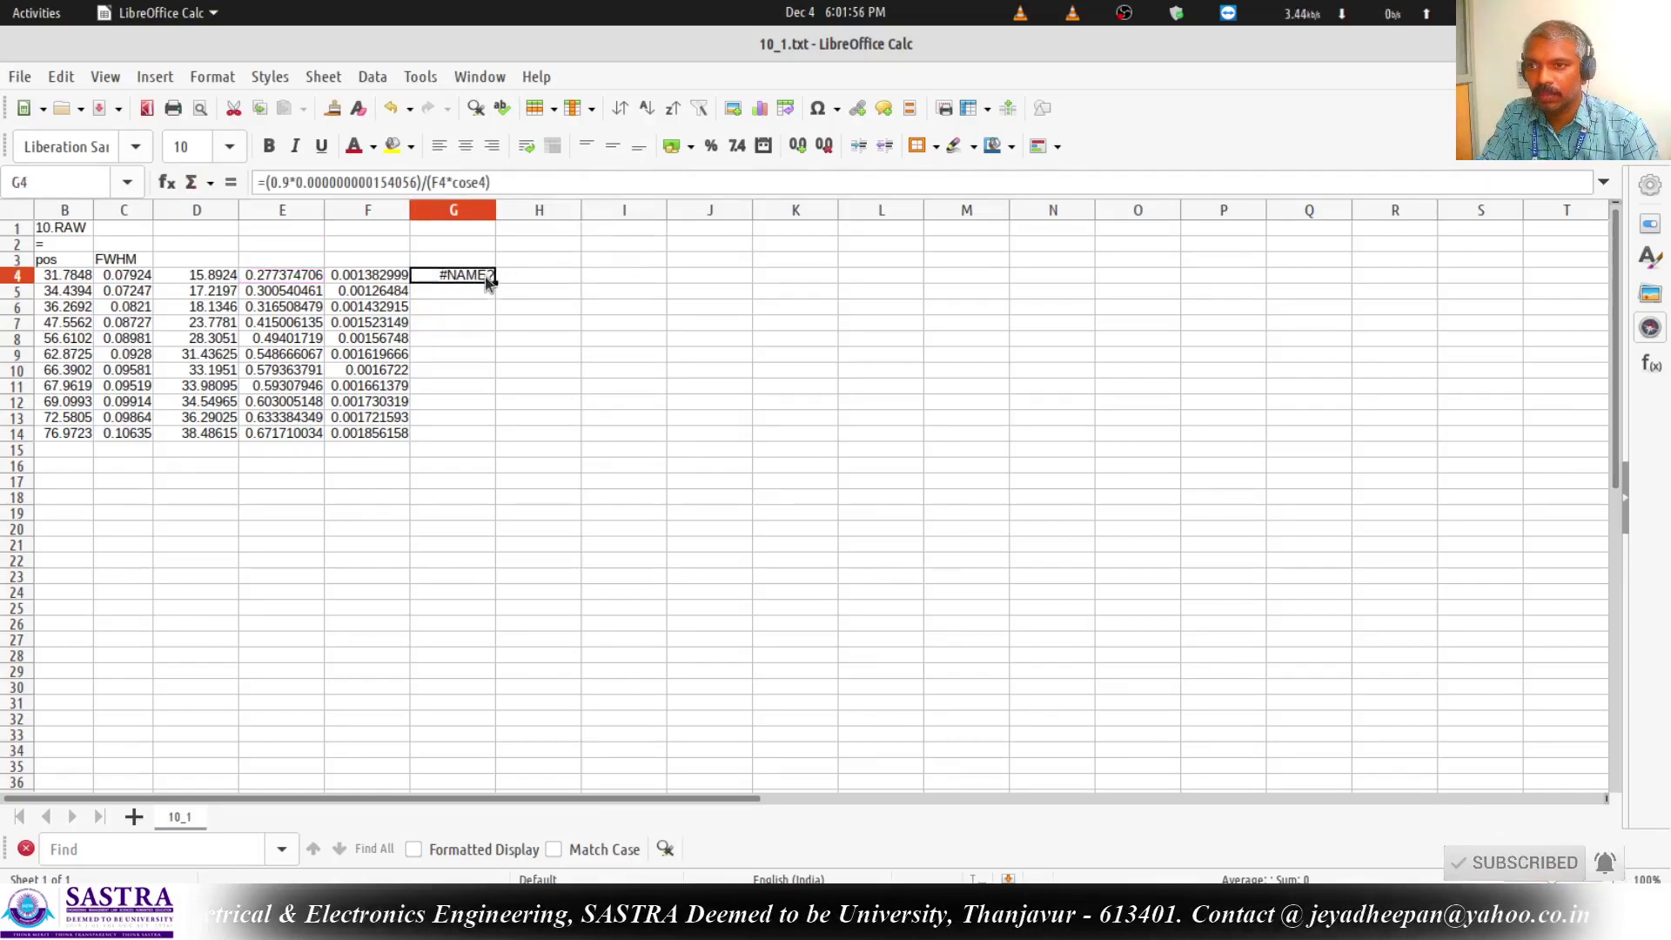
# Correct the cosine term of the G4 formula to COS(E4).
pyautogui.click(479, 183)
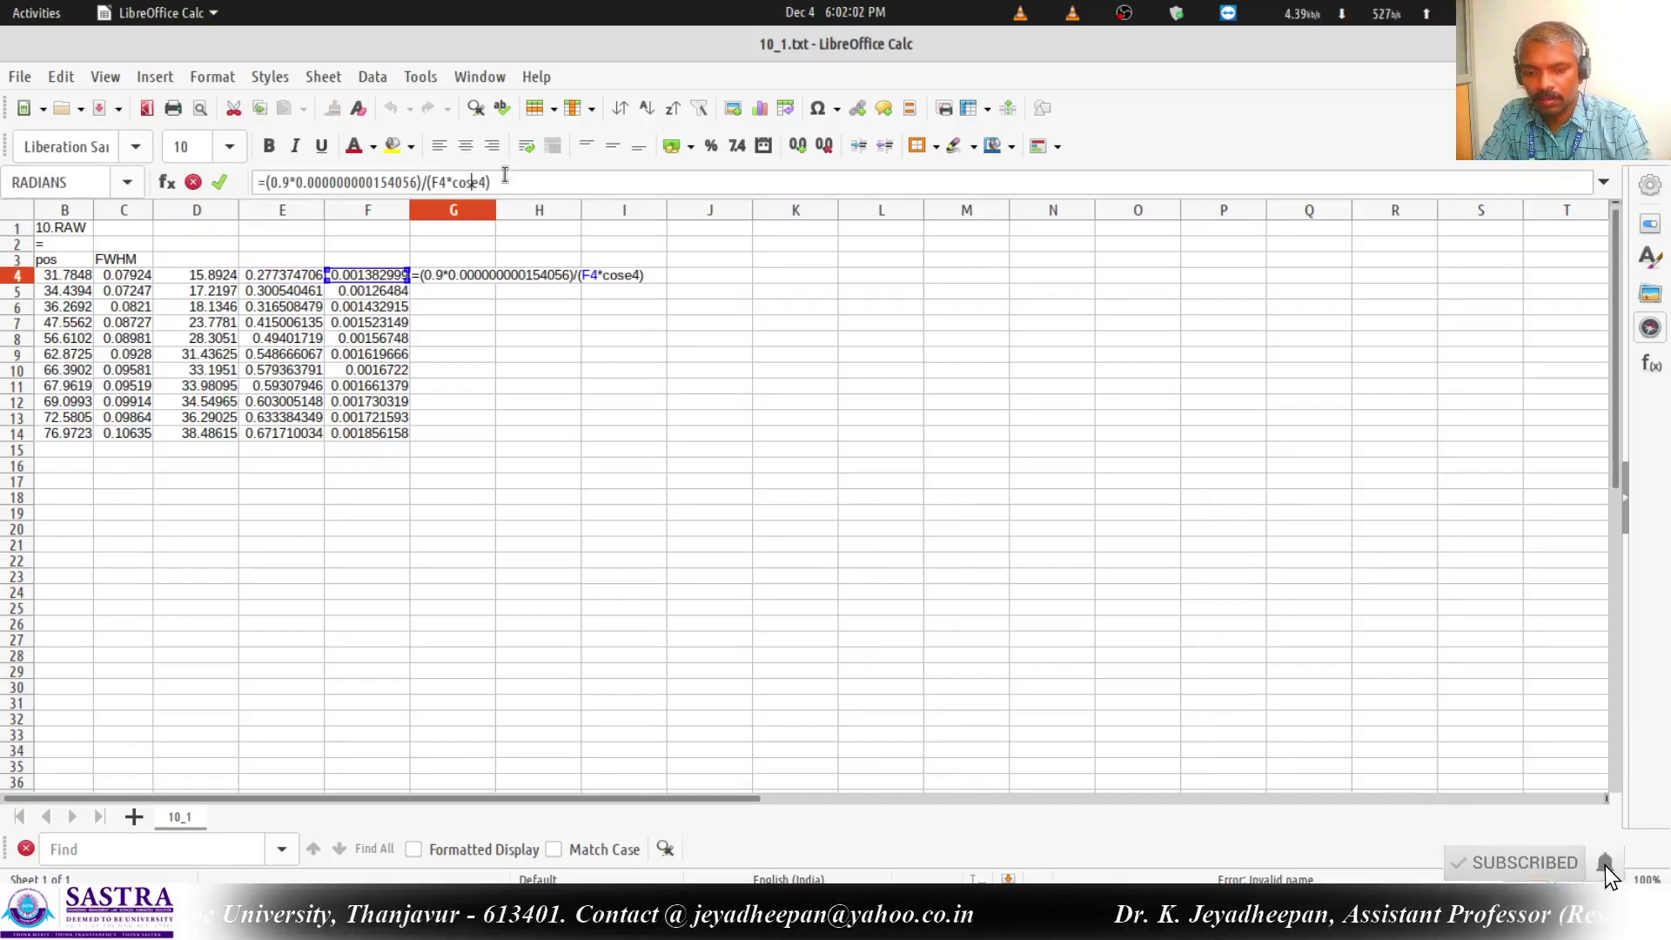
pyautogui.write('(')
pyautogui.click(505, 174)
pyautogui.press('Return')
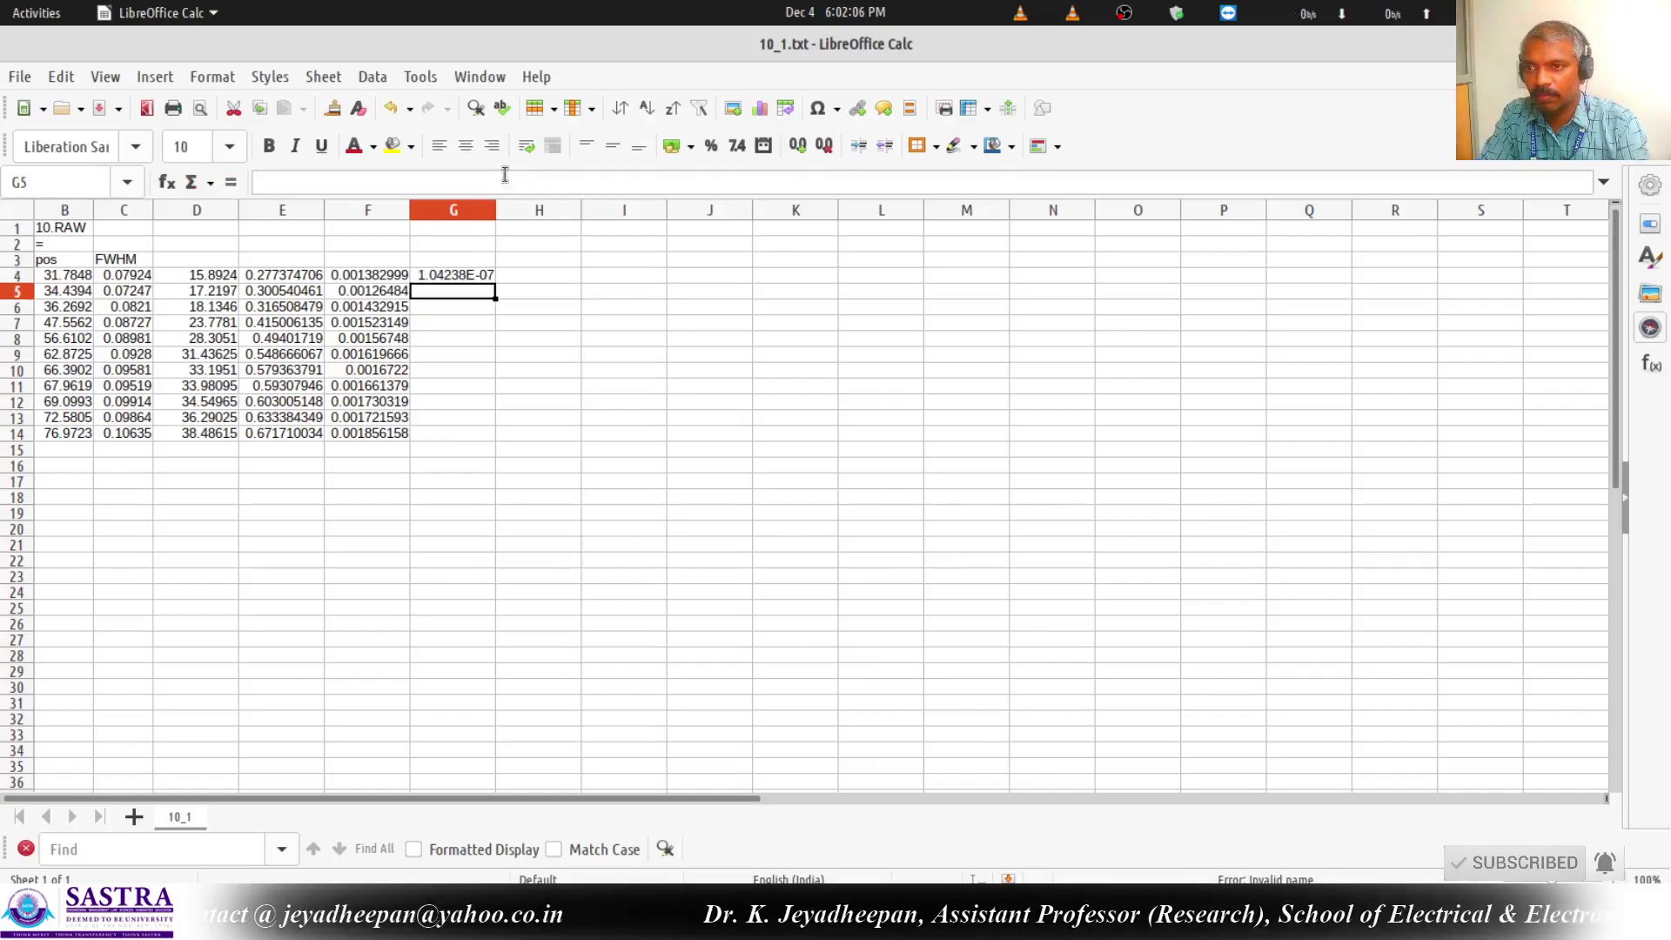
# Fill the G4 formula down to G14 and widen column G.
pyautogui.click(470, 275)
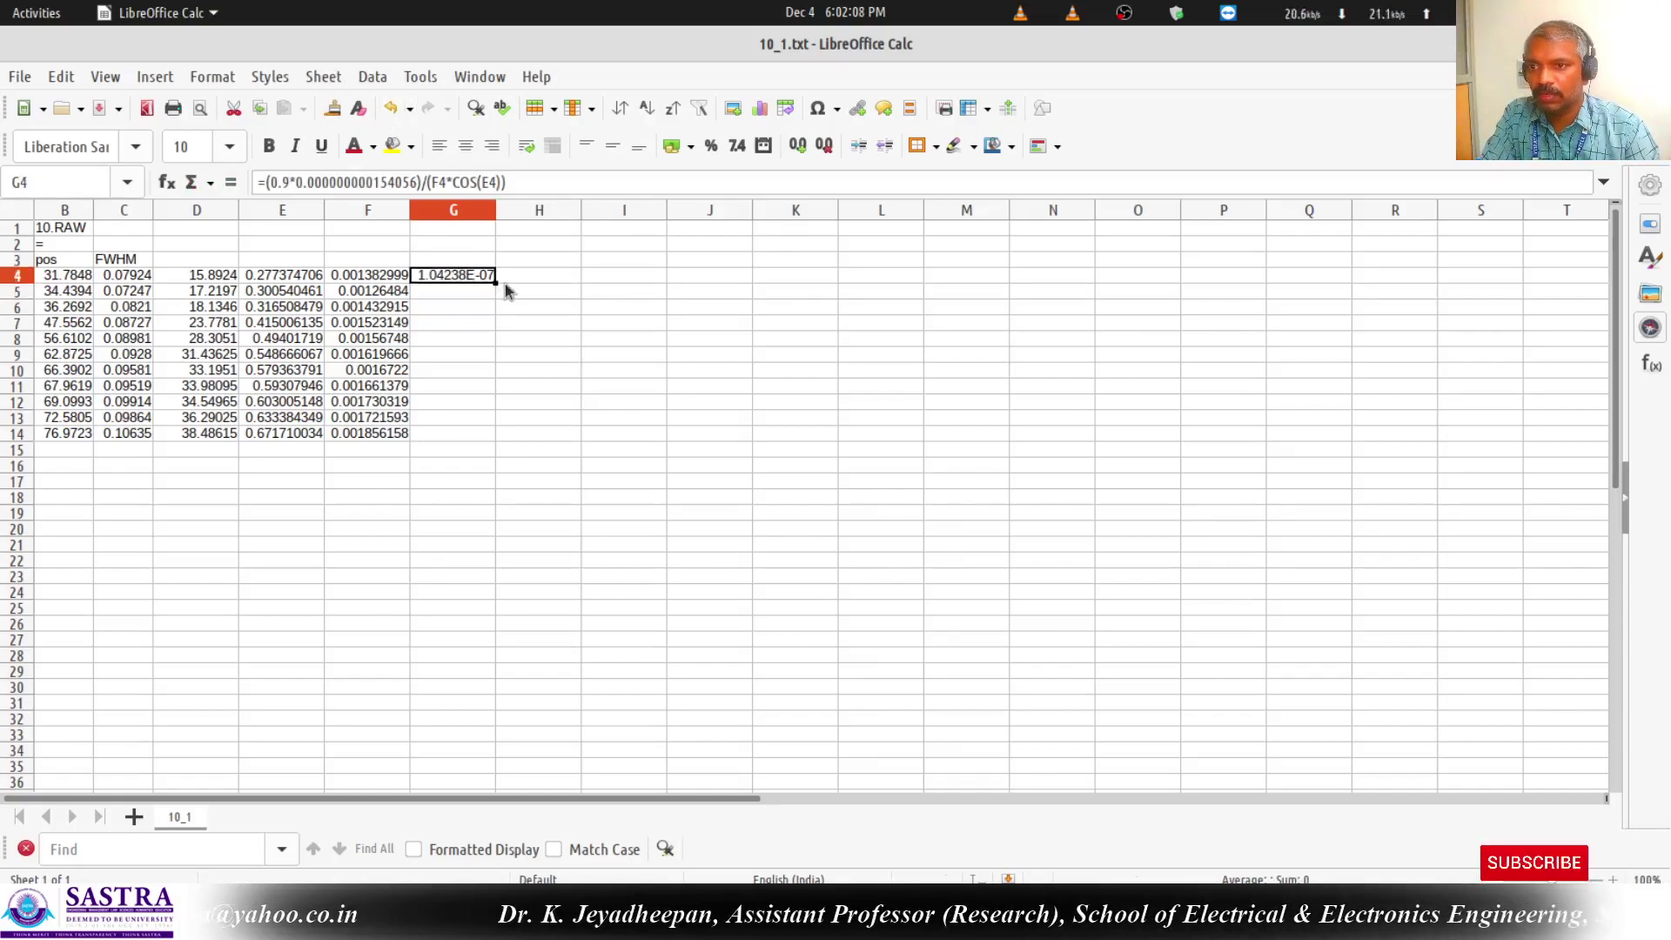
pyautogui.doubleClick(497, 280)
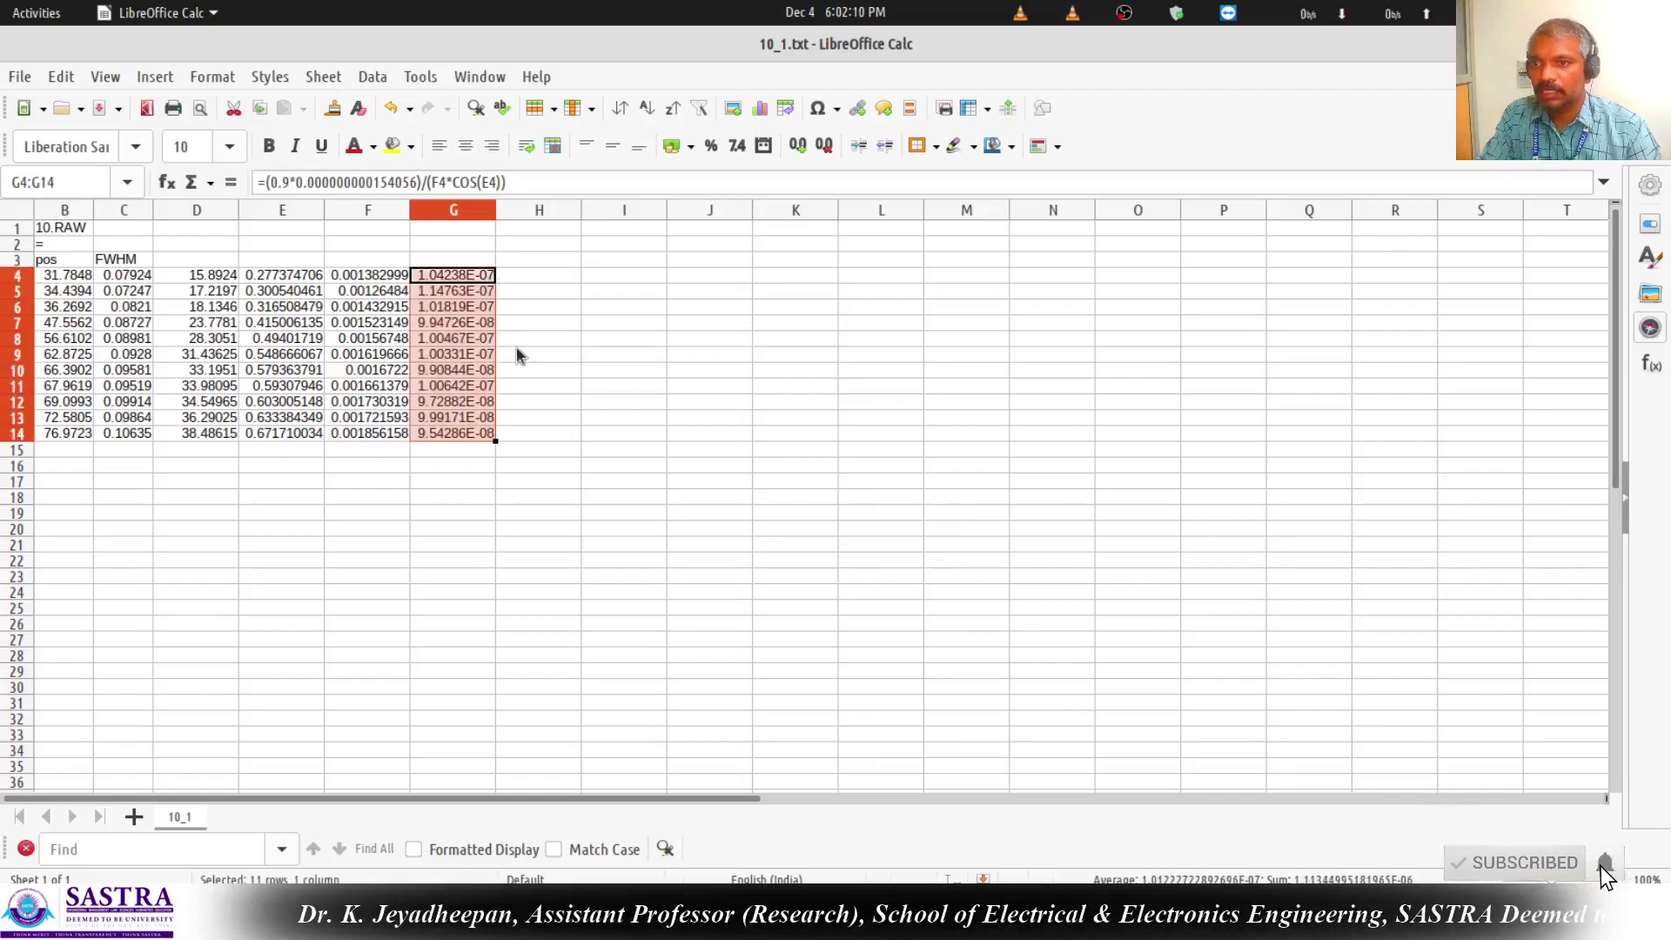
pyautogui.moveTo(497, 213); pyautogui.dragTo(526, 211)
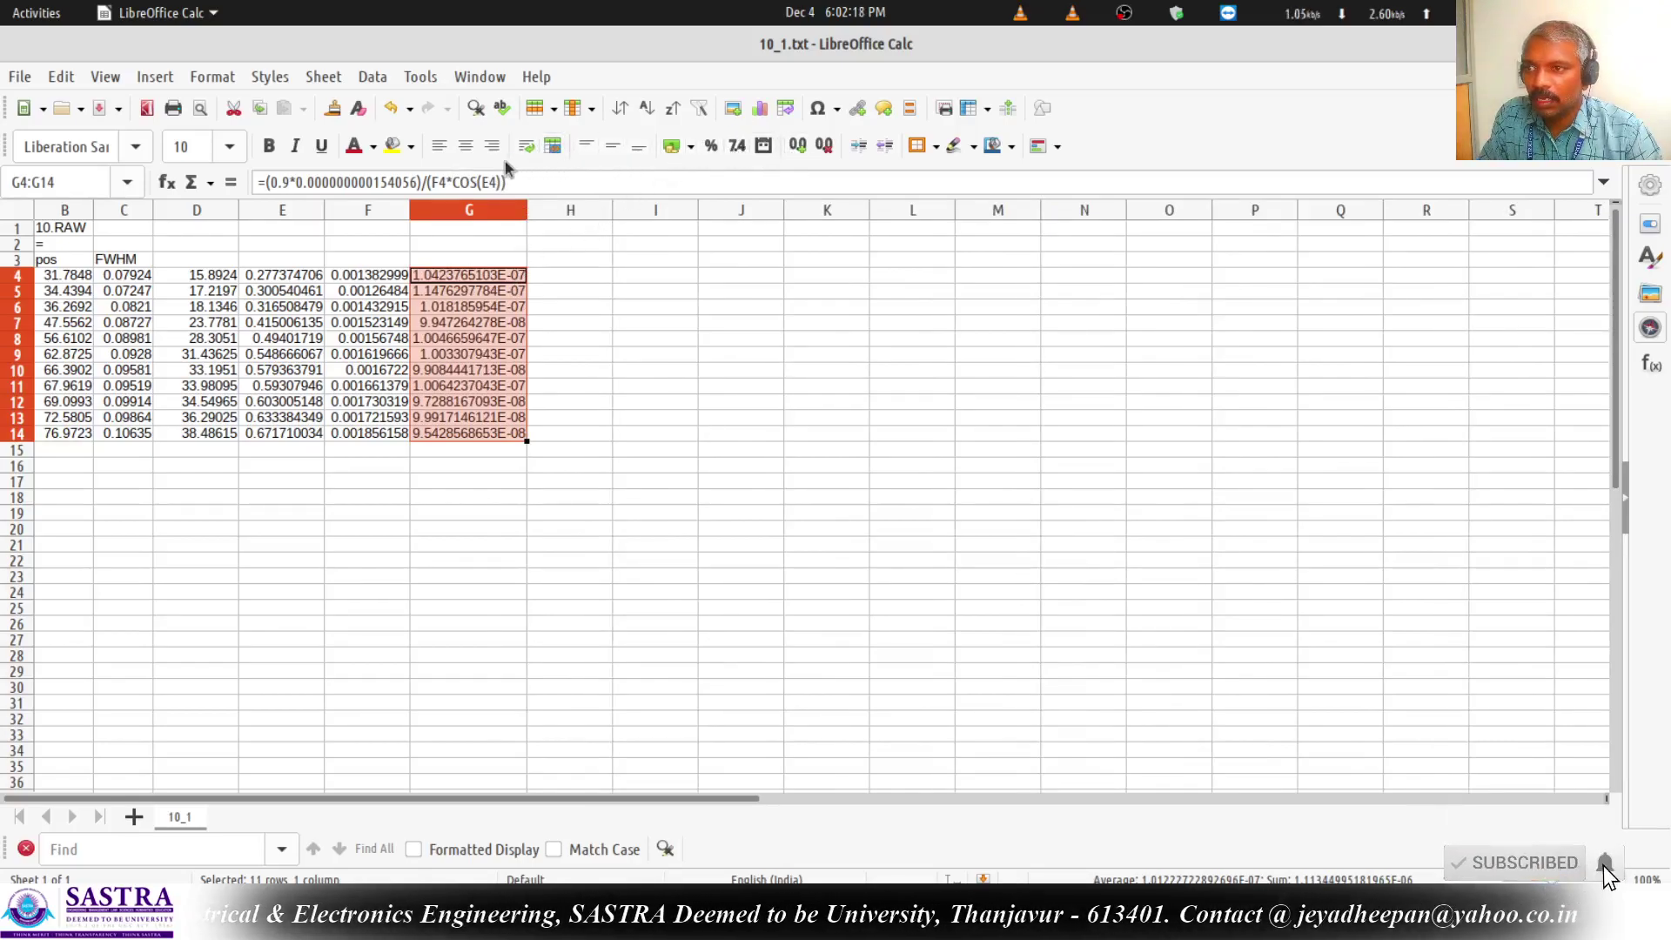
# Try adding decimal places to the crystallite-size results in G4:G14.
pyautogui.click(798, 147)
pyautogui.click(797, 147)
pyautogui.click(794, 148)
pyautogui.click(794, 152)
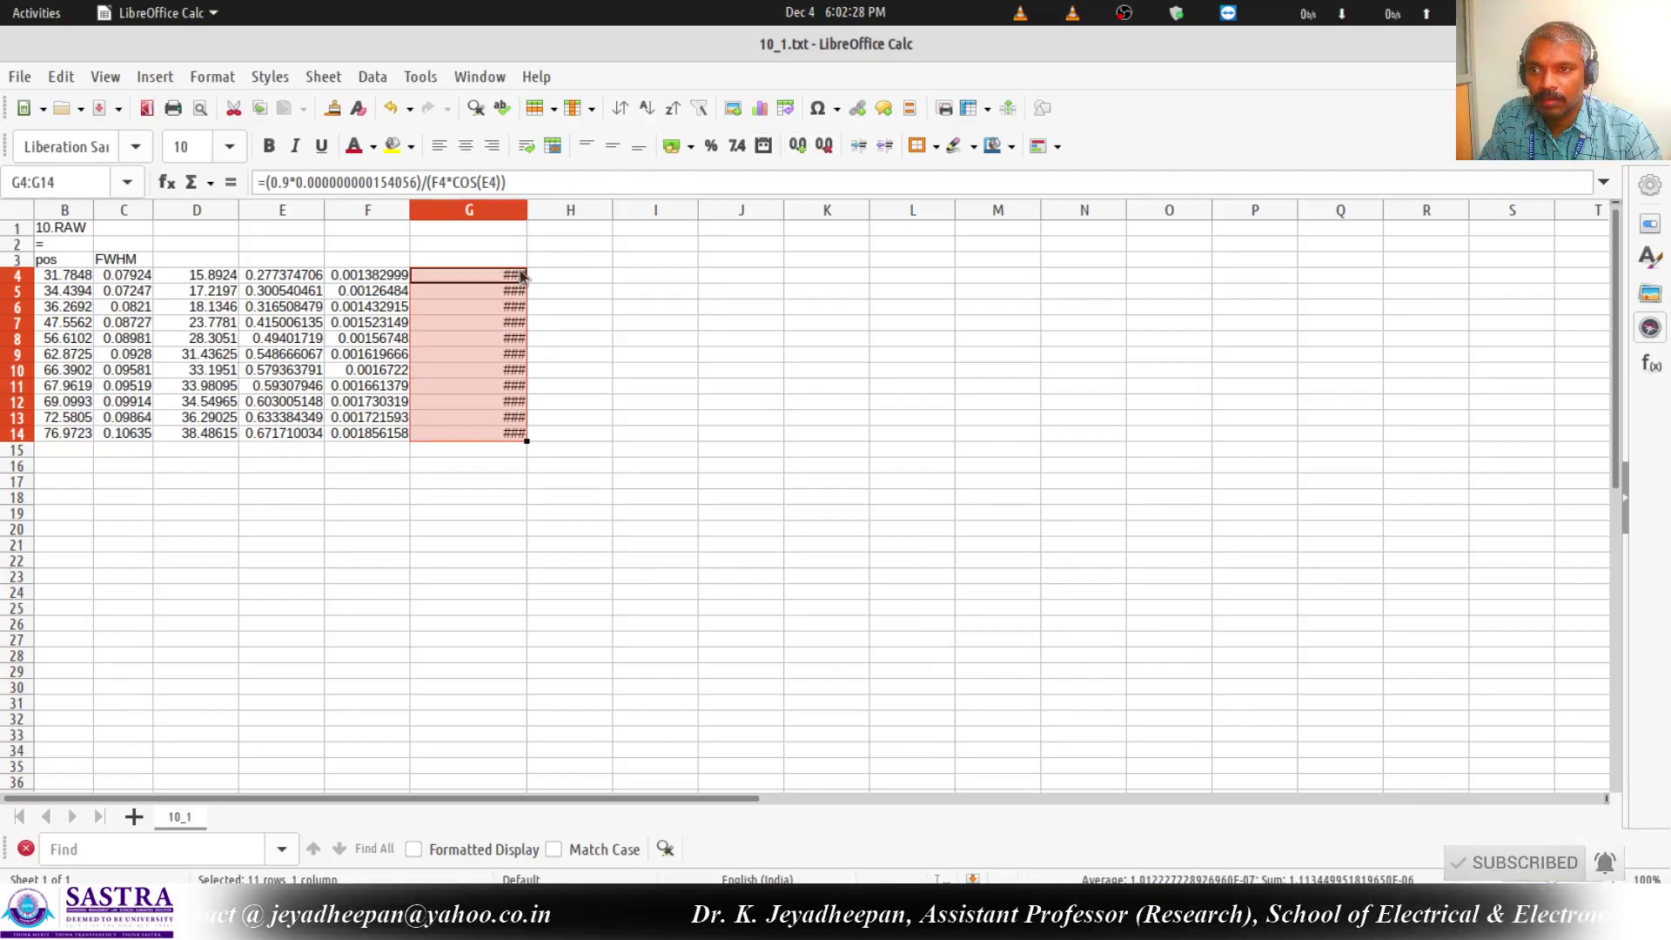
pyautogui.doubleClick(520, 276)
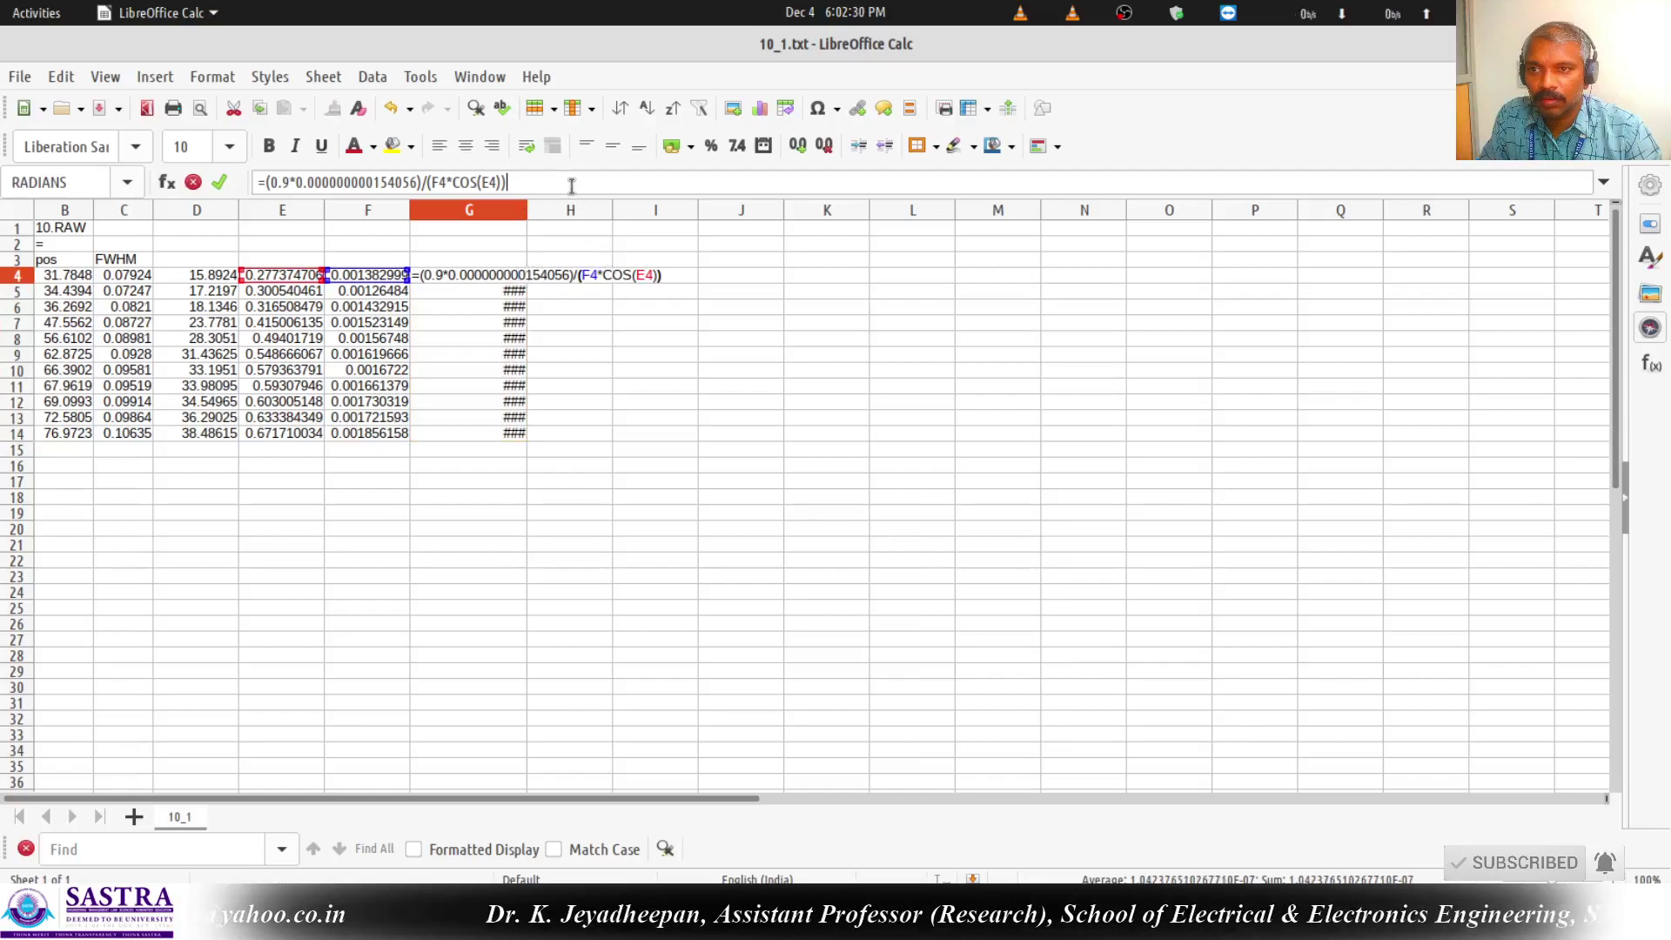
pyautogui.press('Return')
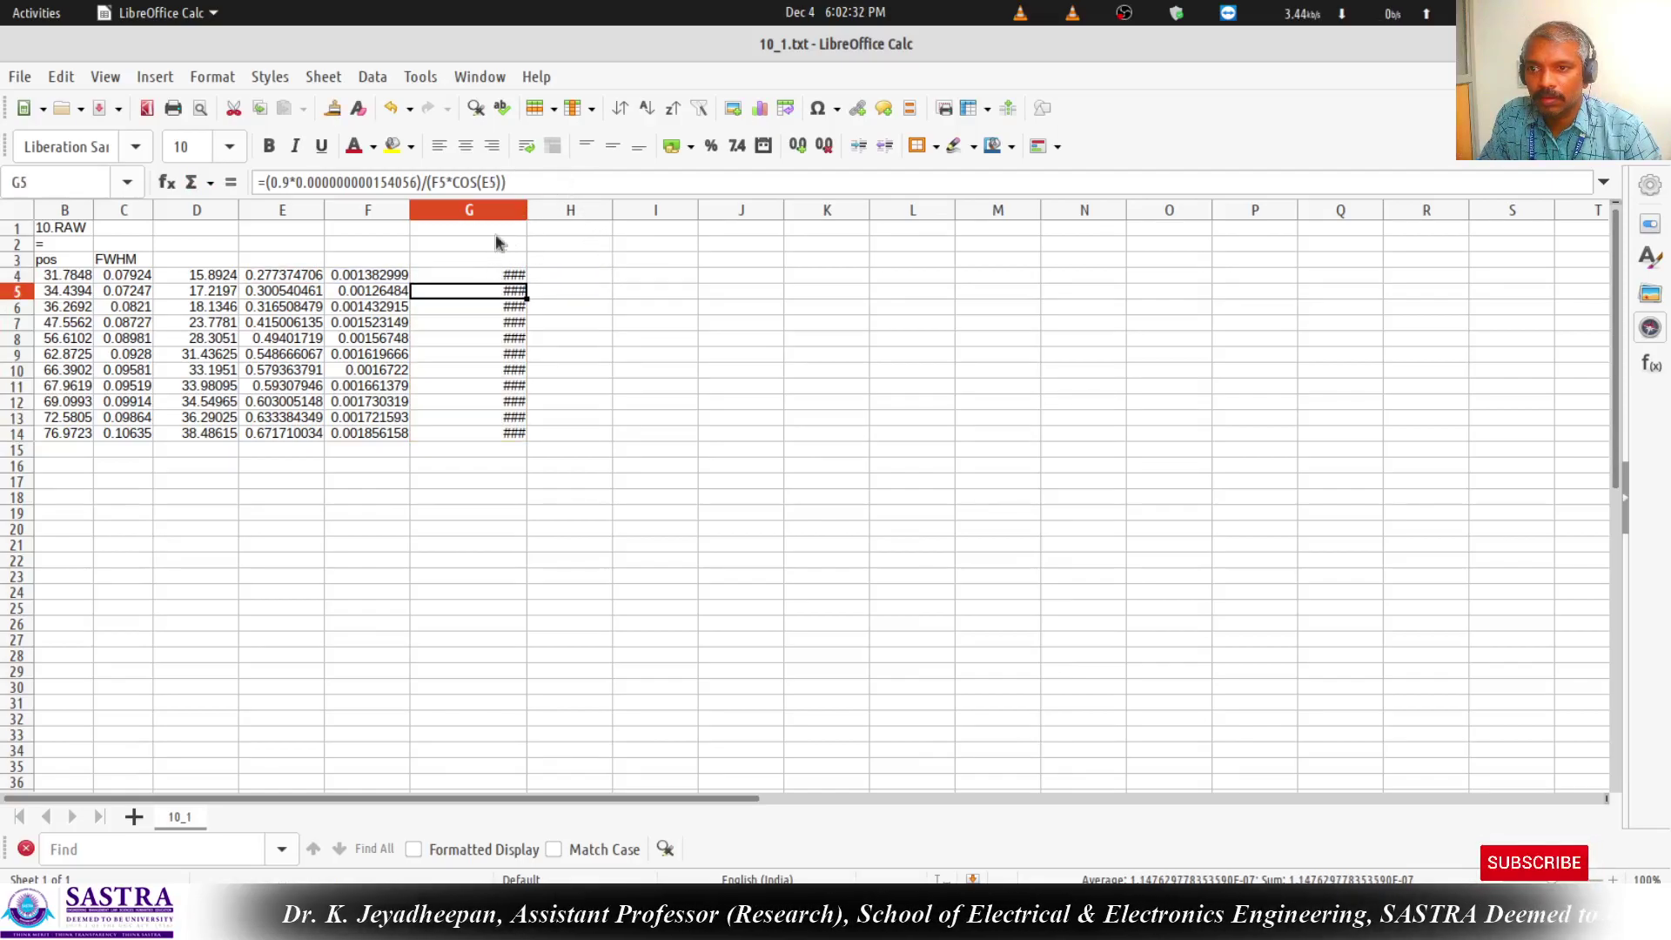
# Try adding three decimal places to the whole of column G.
pyautogui.click(495, 209)
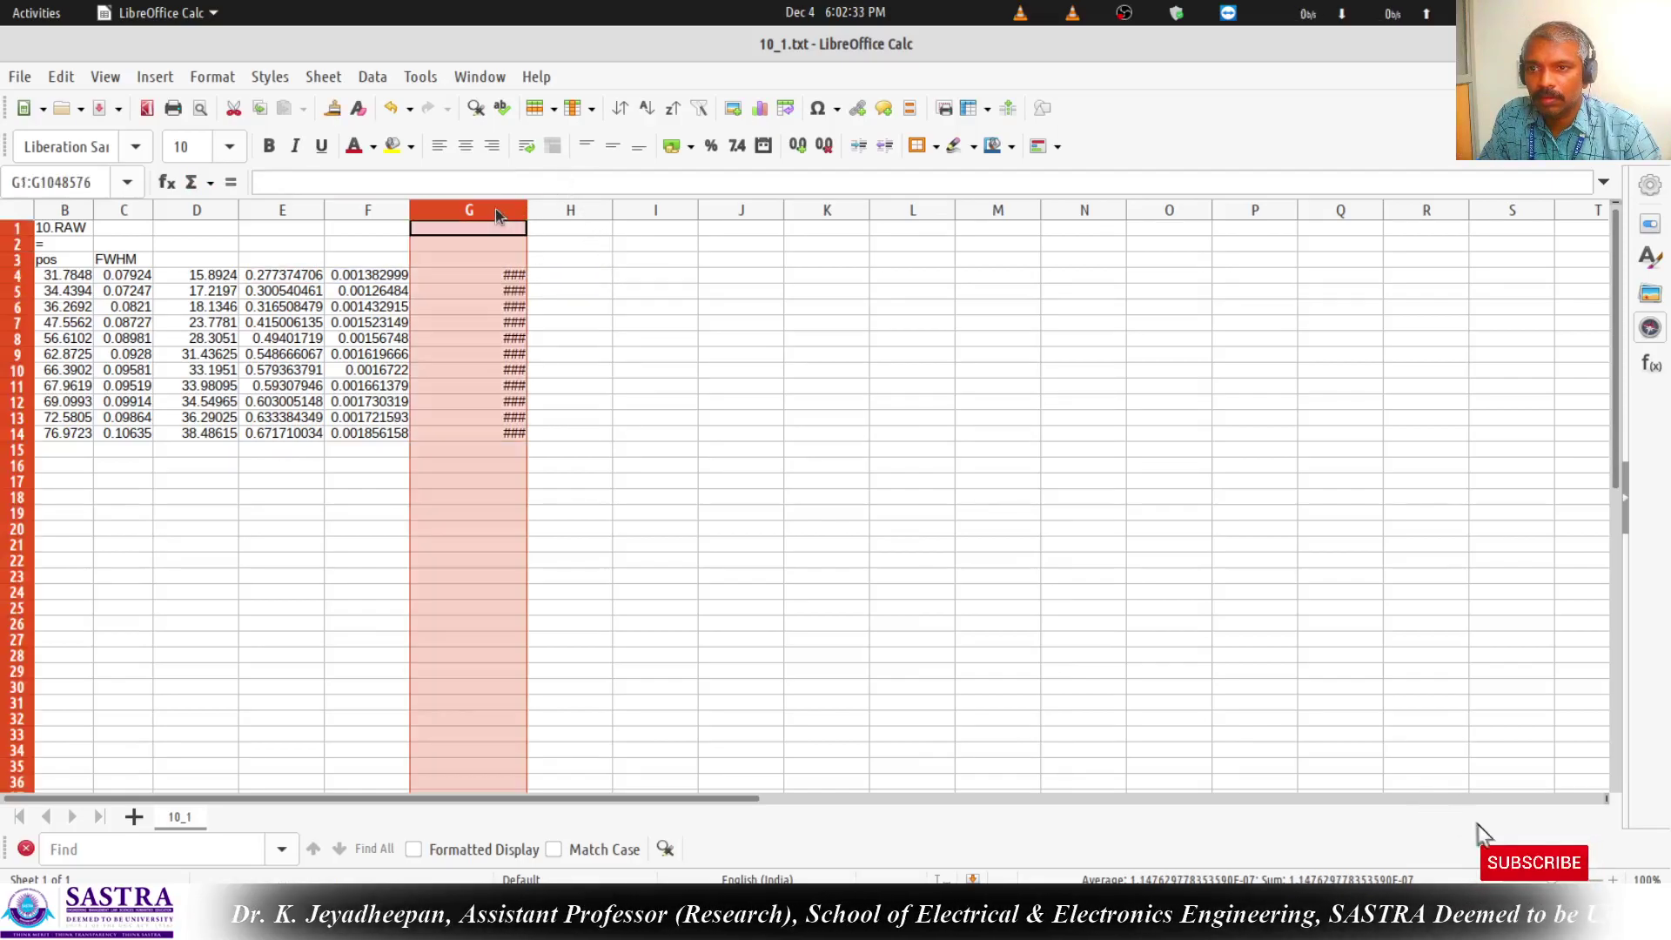
pyautogui.click(797, 146)
pyautogui.click(797, 146)
pyautogui.click(797, 146)
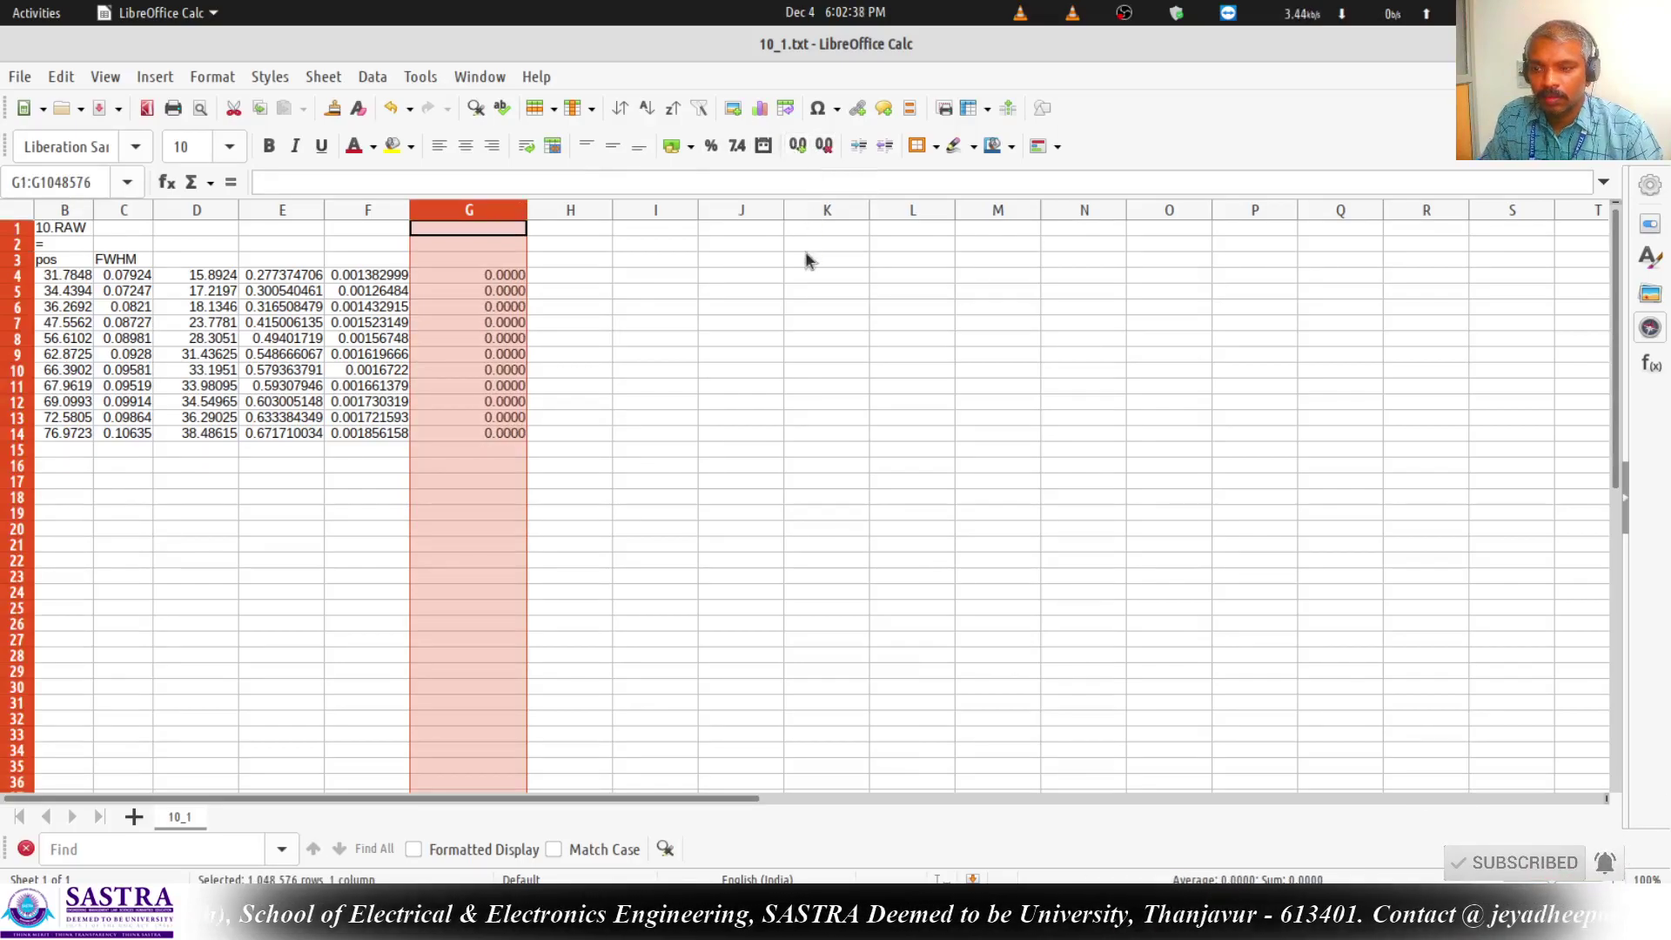
# Undo the decimal-place changes made to column G.
pyautogui.hotkey('ctrl', 'z')
pyautogui.hotkey('ctrl', 'z')
pyautogui.hotkey('ctrl', 'z')
pyautogui.hotkey('ctrl', 'z')
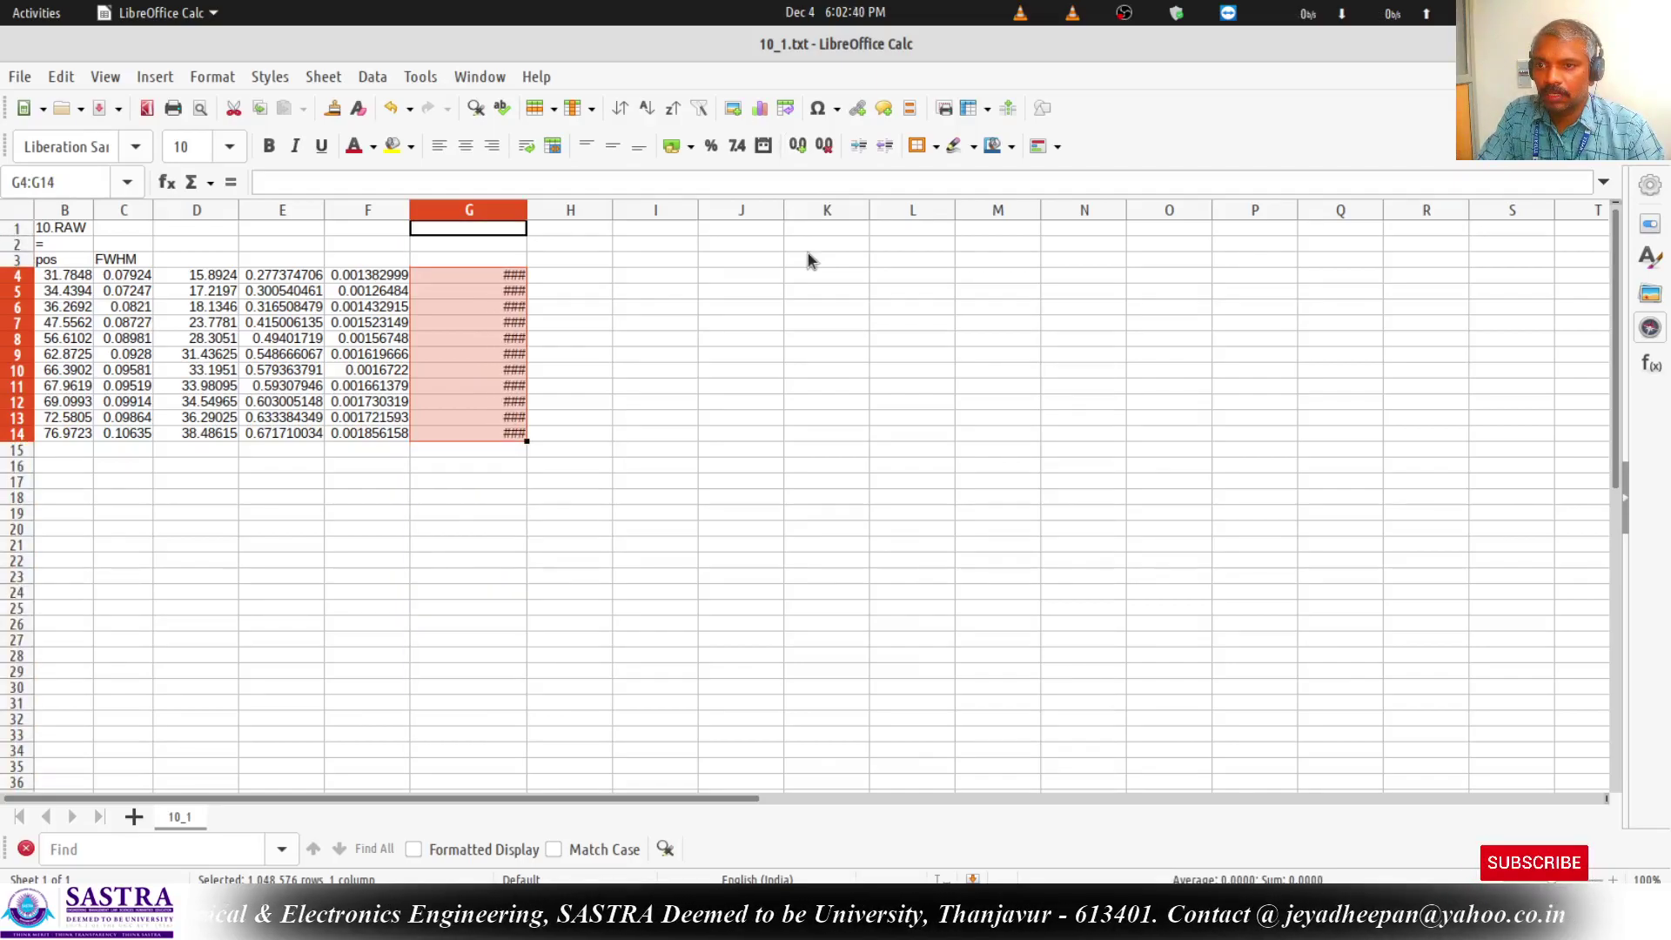
# Select the crystallite-size results in G4:G14 to check their average.
pyautogui.click(647, 307)
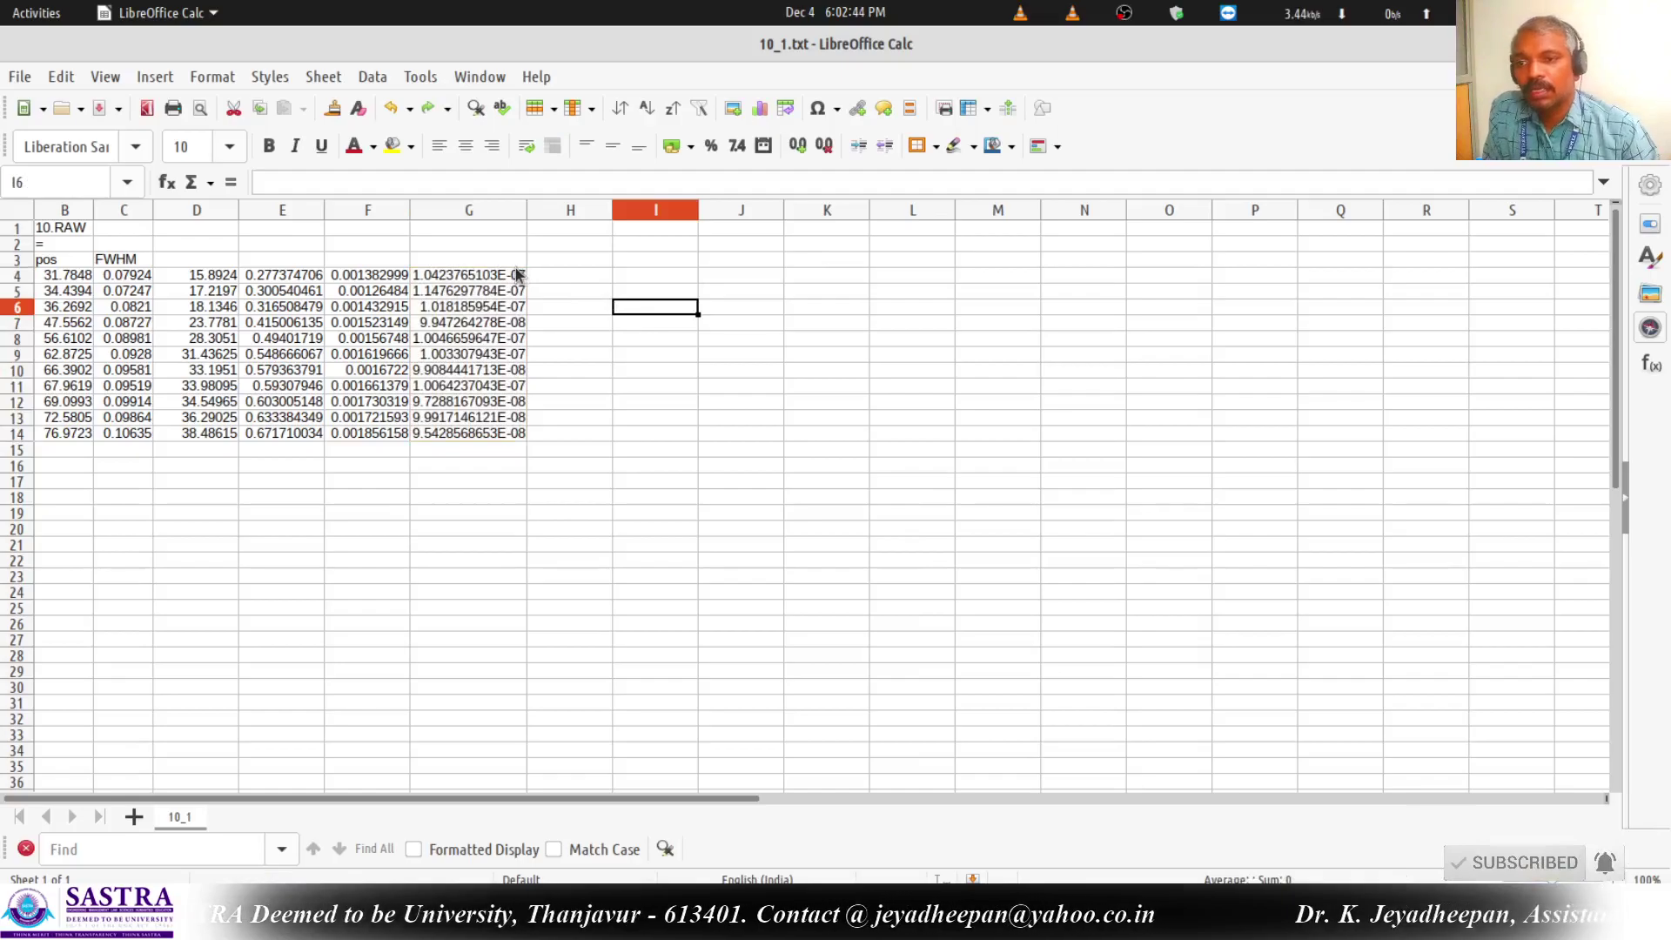
pyautogui.moveTo(515, 279); pyautogui.dragTo(503, 428)
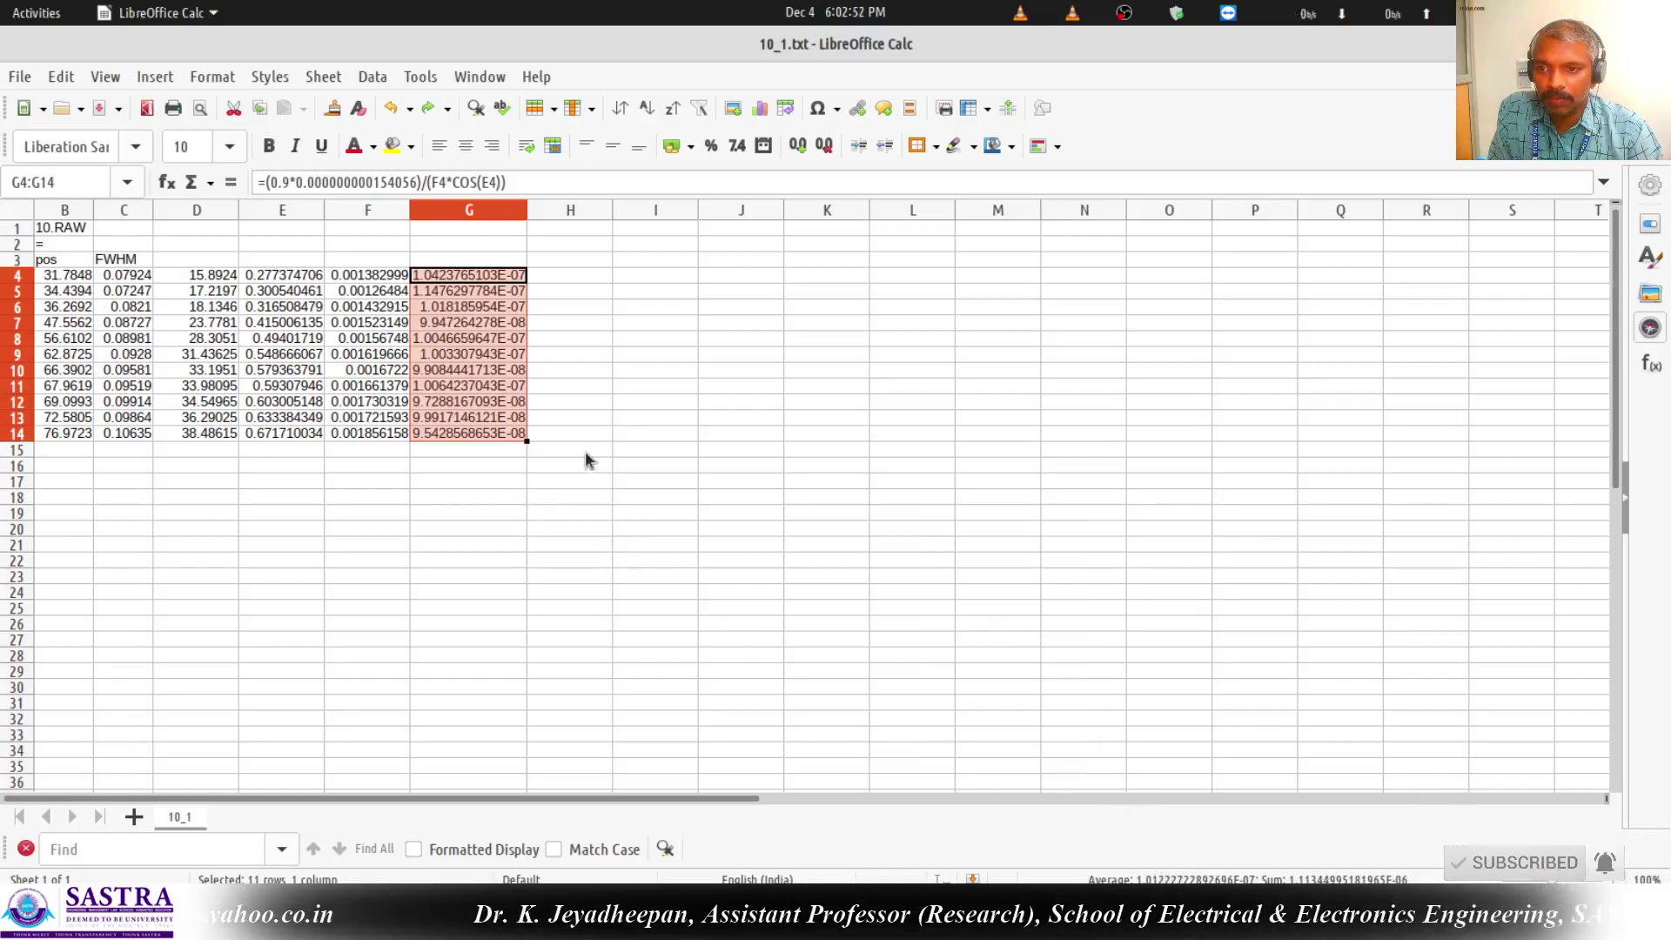
# Calculate the average crystallite size of G4:G14 in cell G16 with the AVERAGE function.
pyautogui.click(481, 475)
pyautogui.write('=')
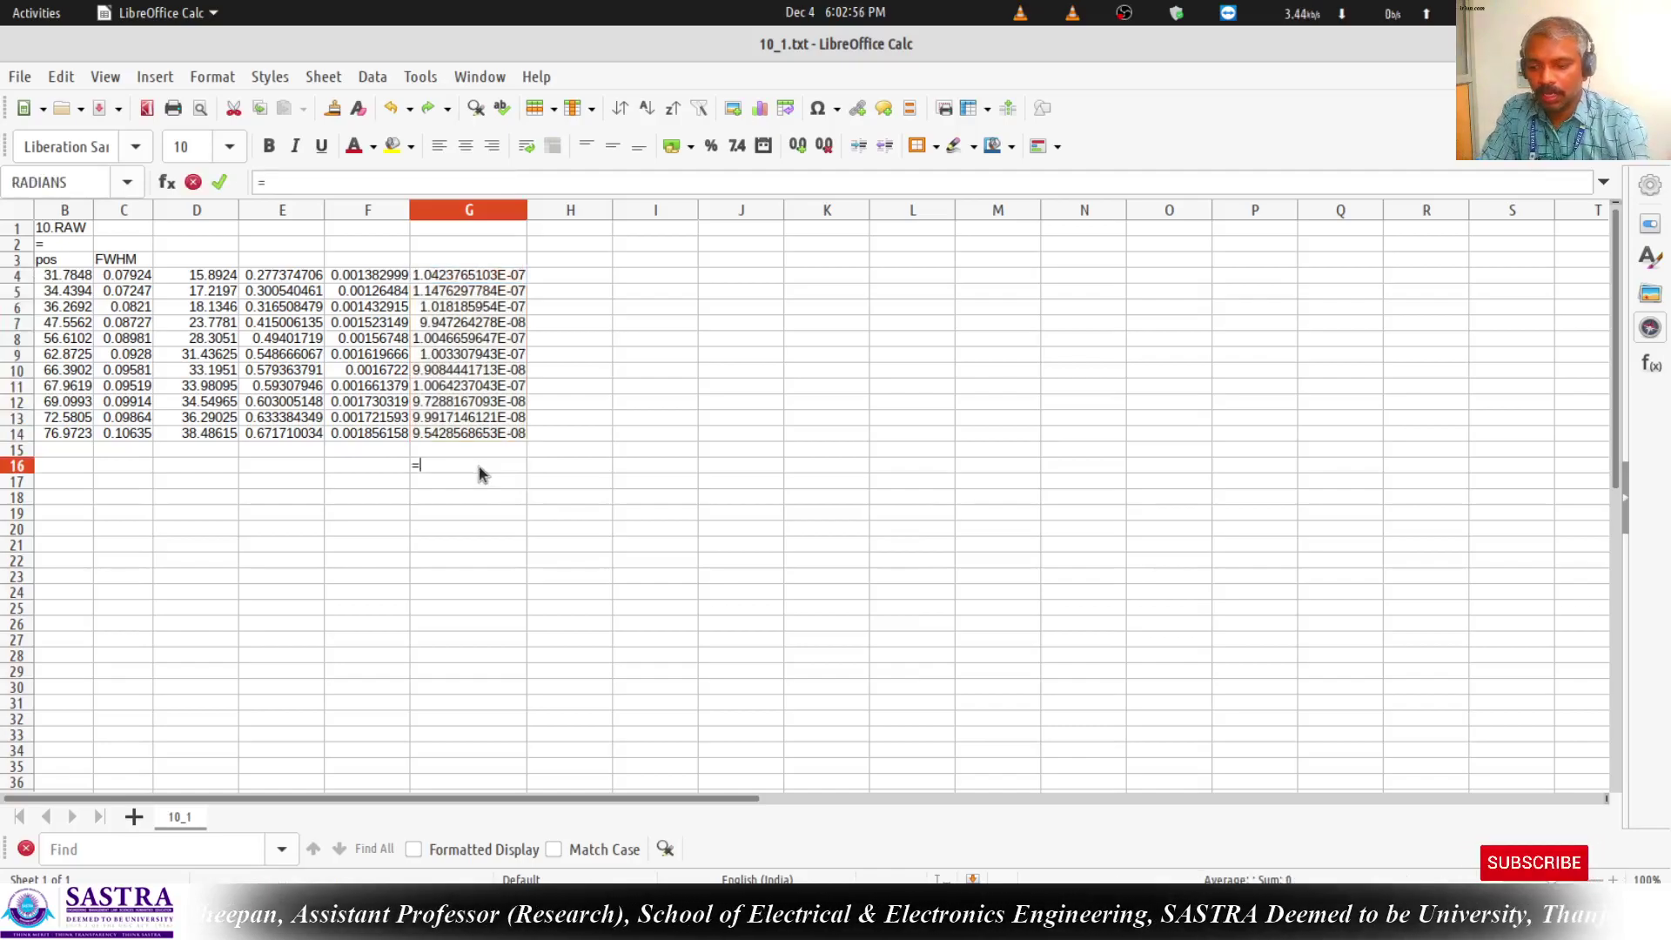
pyautogui.write('averag')
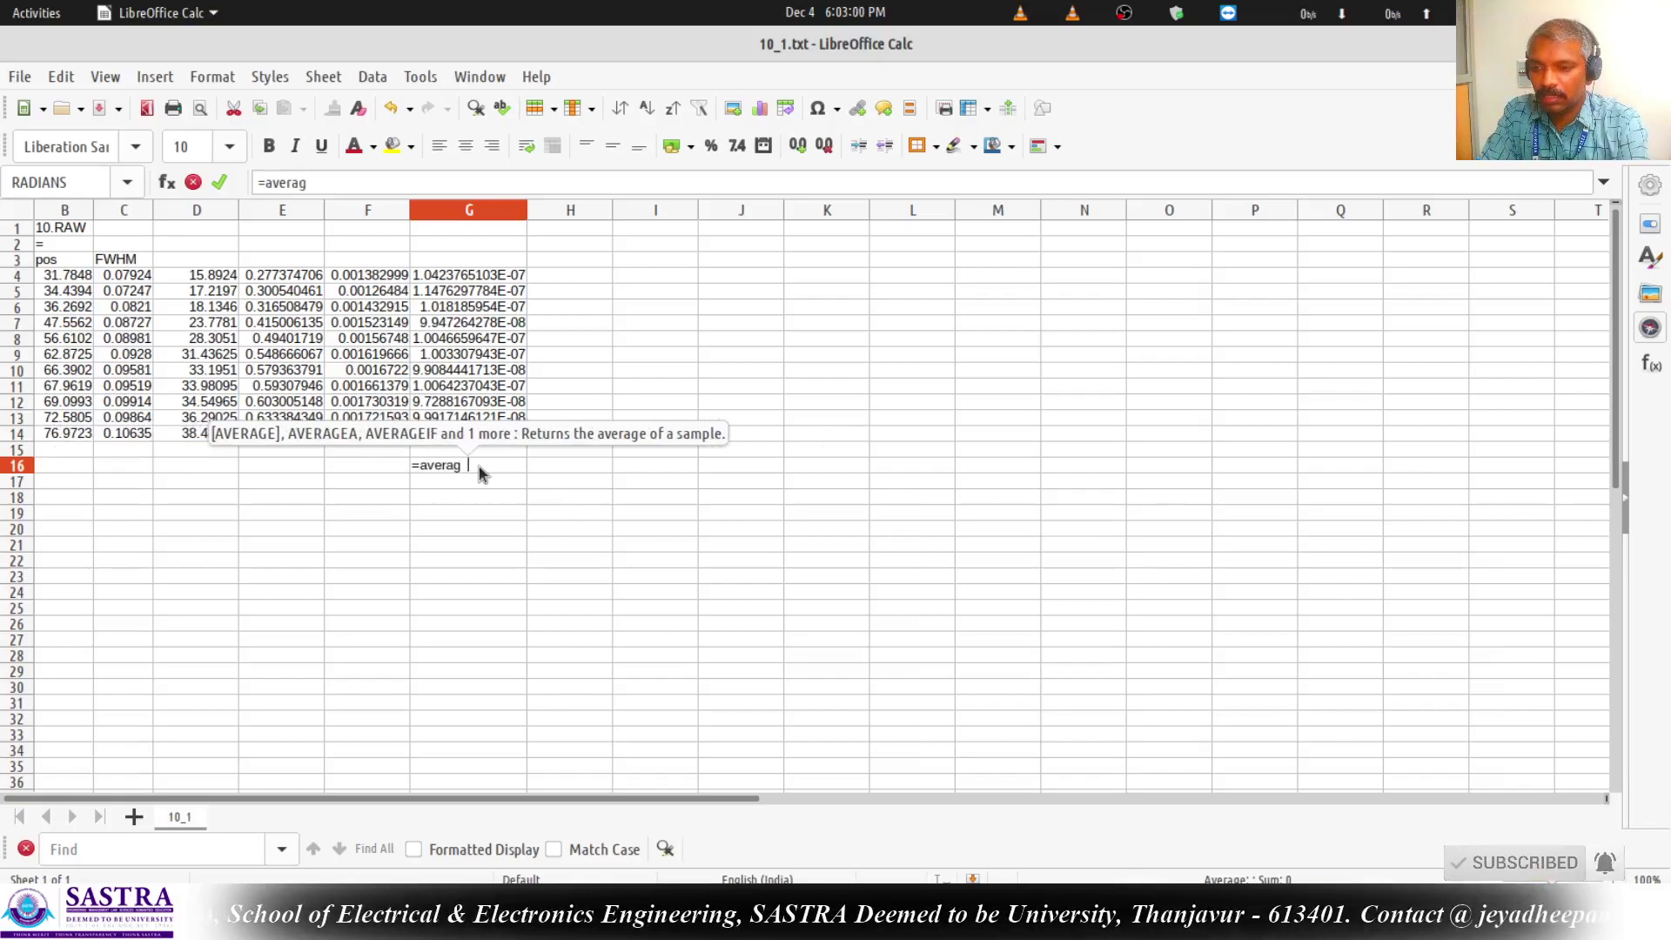
pyautogui.write('e(')
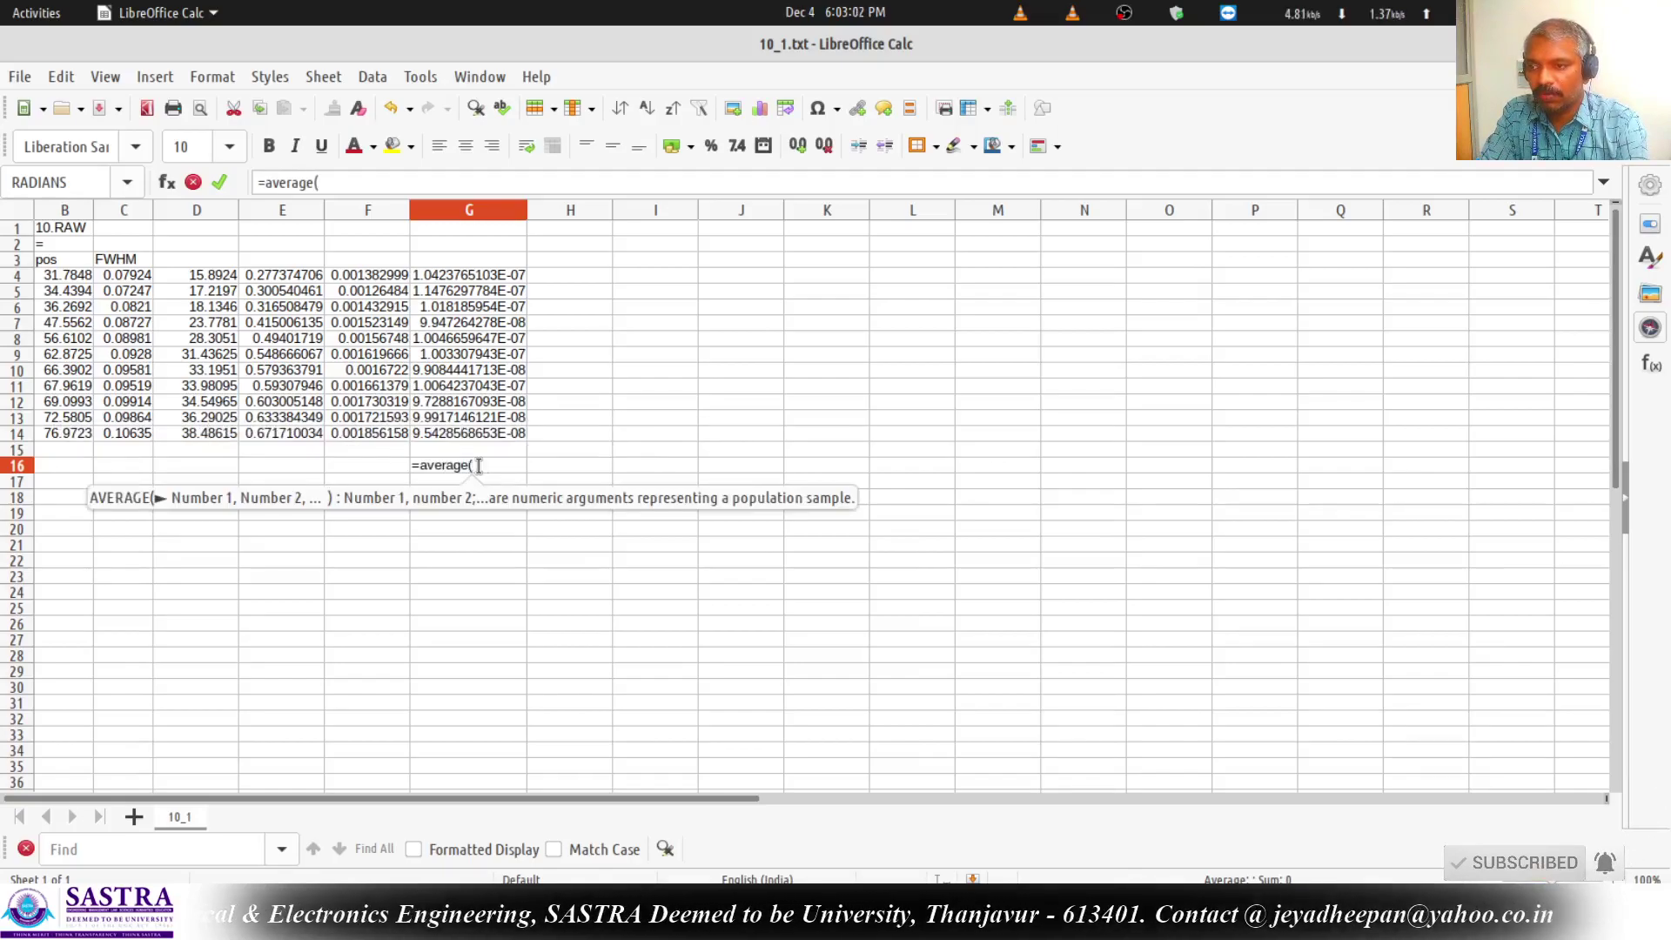
pyautogui.click(500, 267)
pyautogui.click(495, 277)
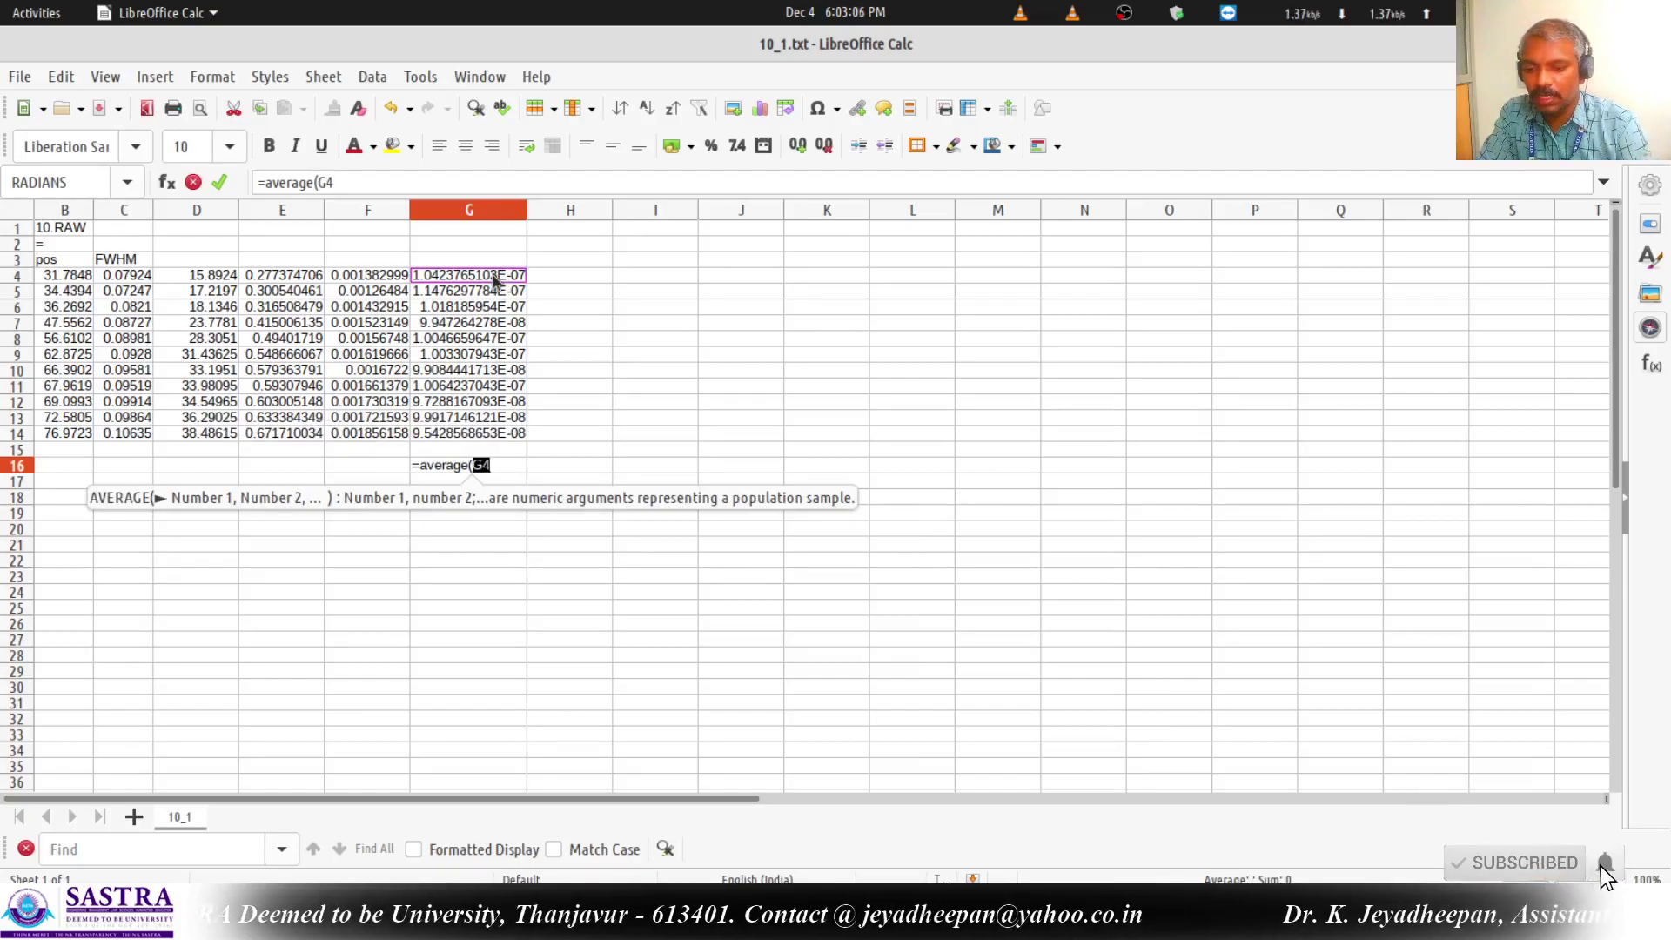
pyautogui.write(':')
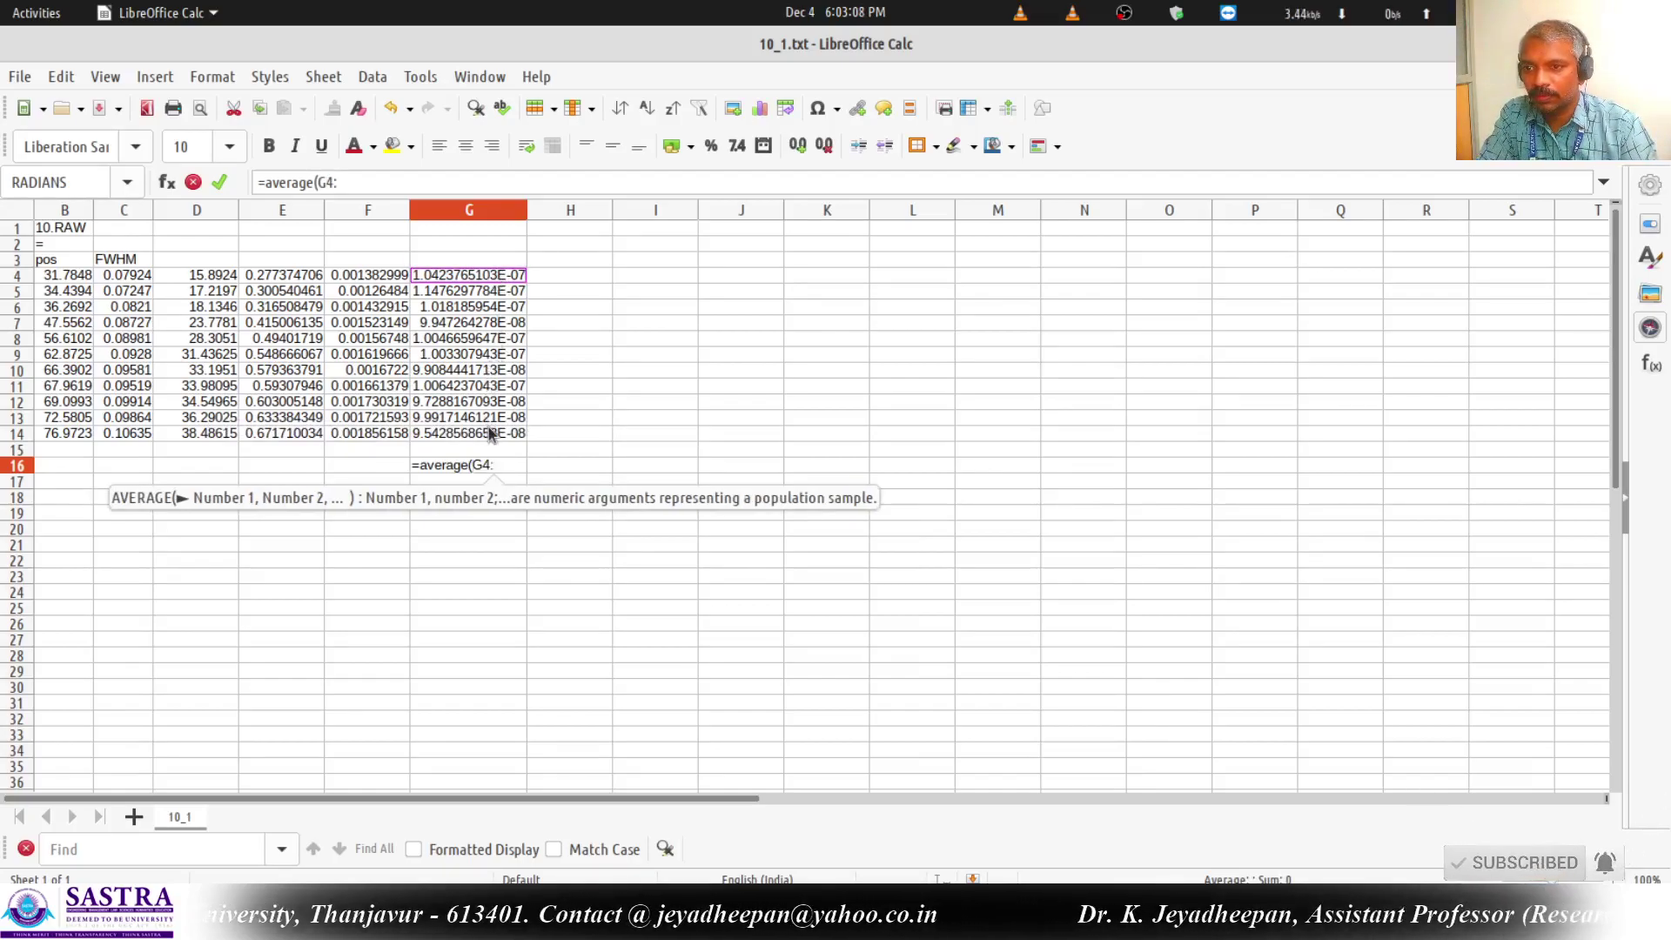
pyautogui.write(')')
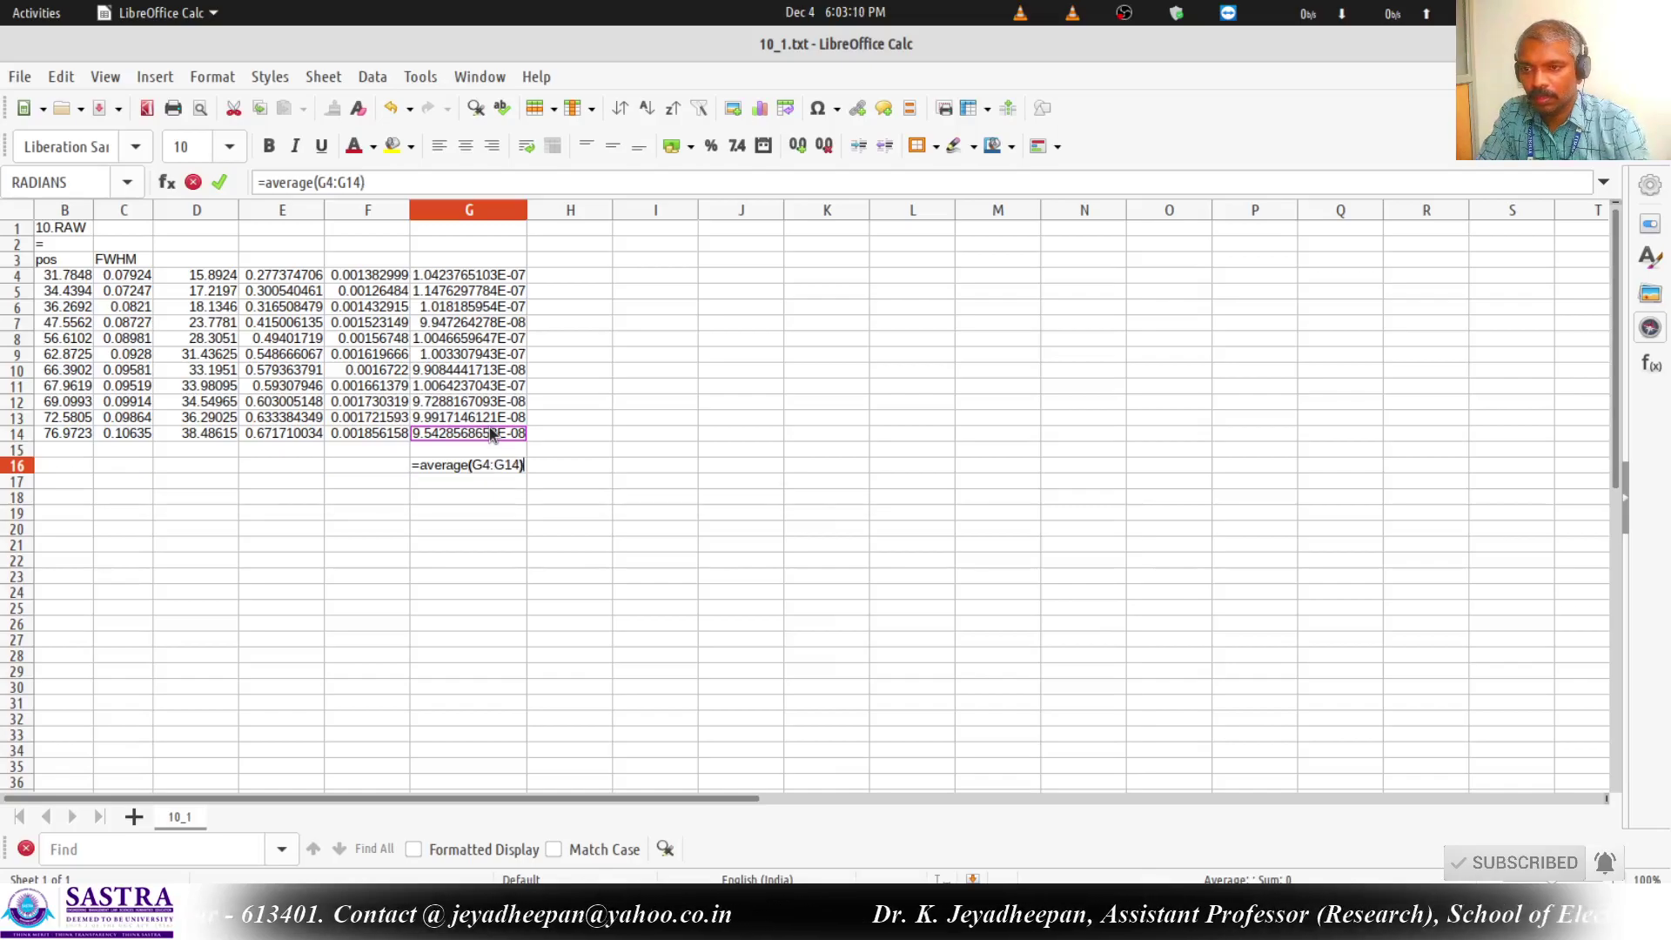
pyautogui.press('Return')
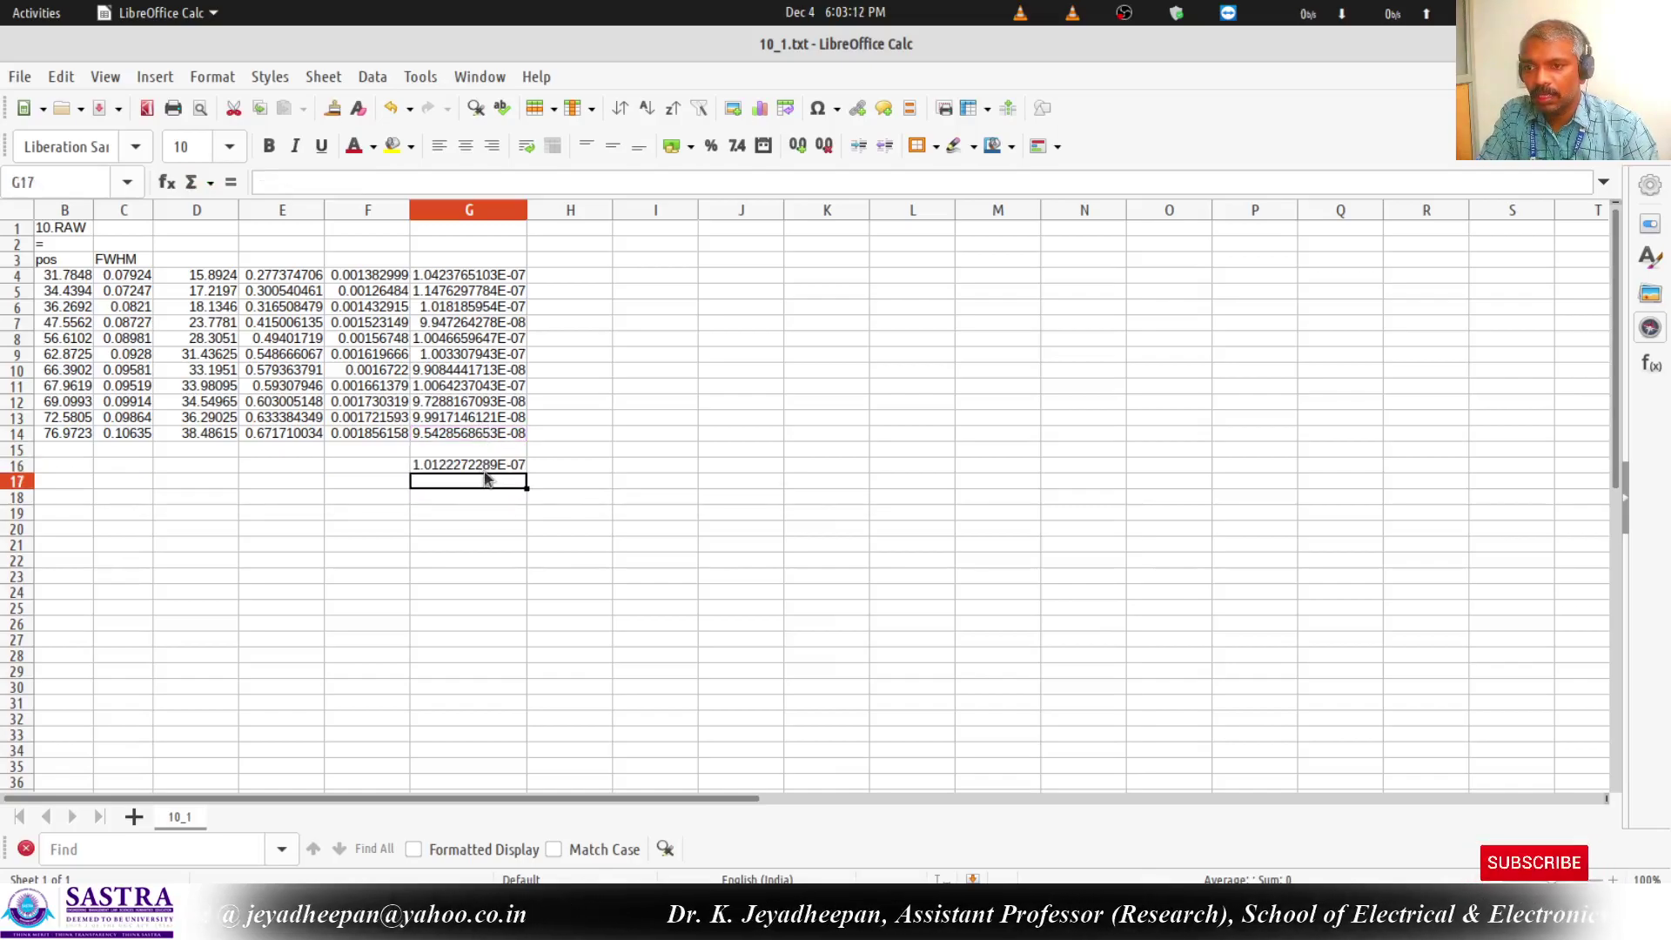
pyautogui.click(488, 469)
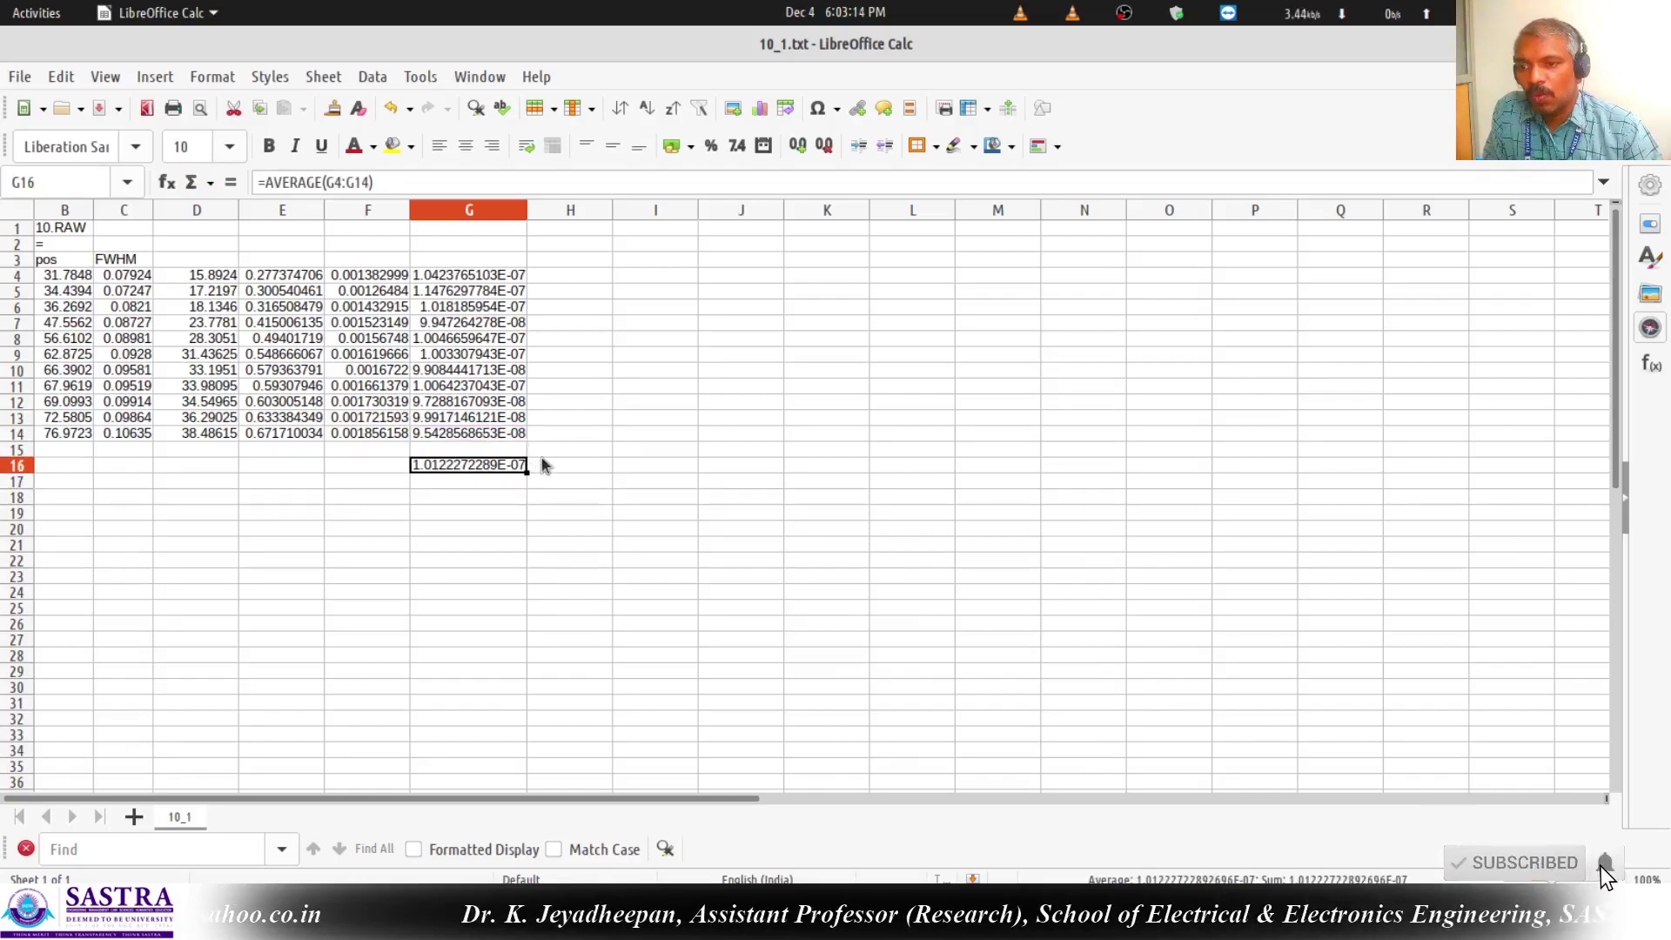
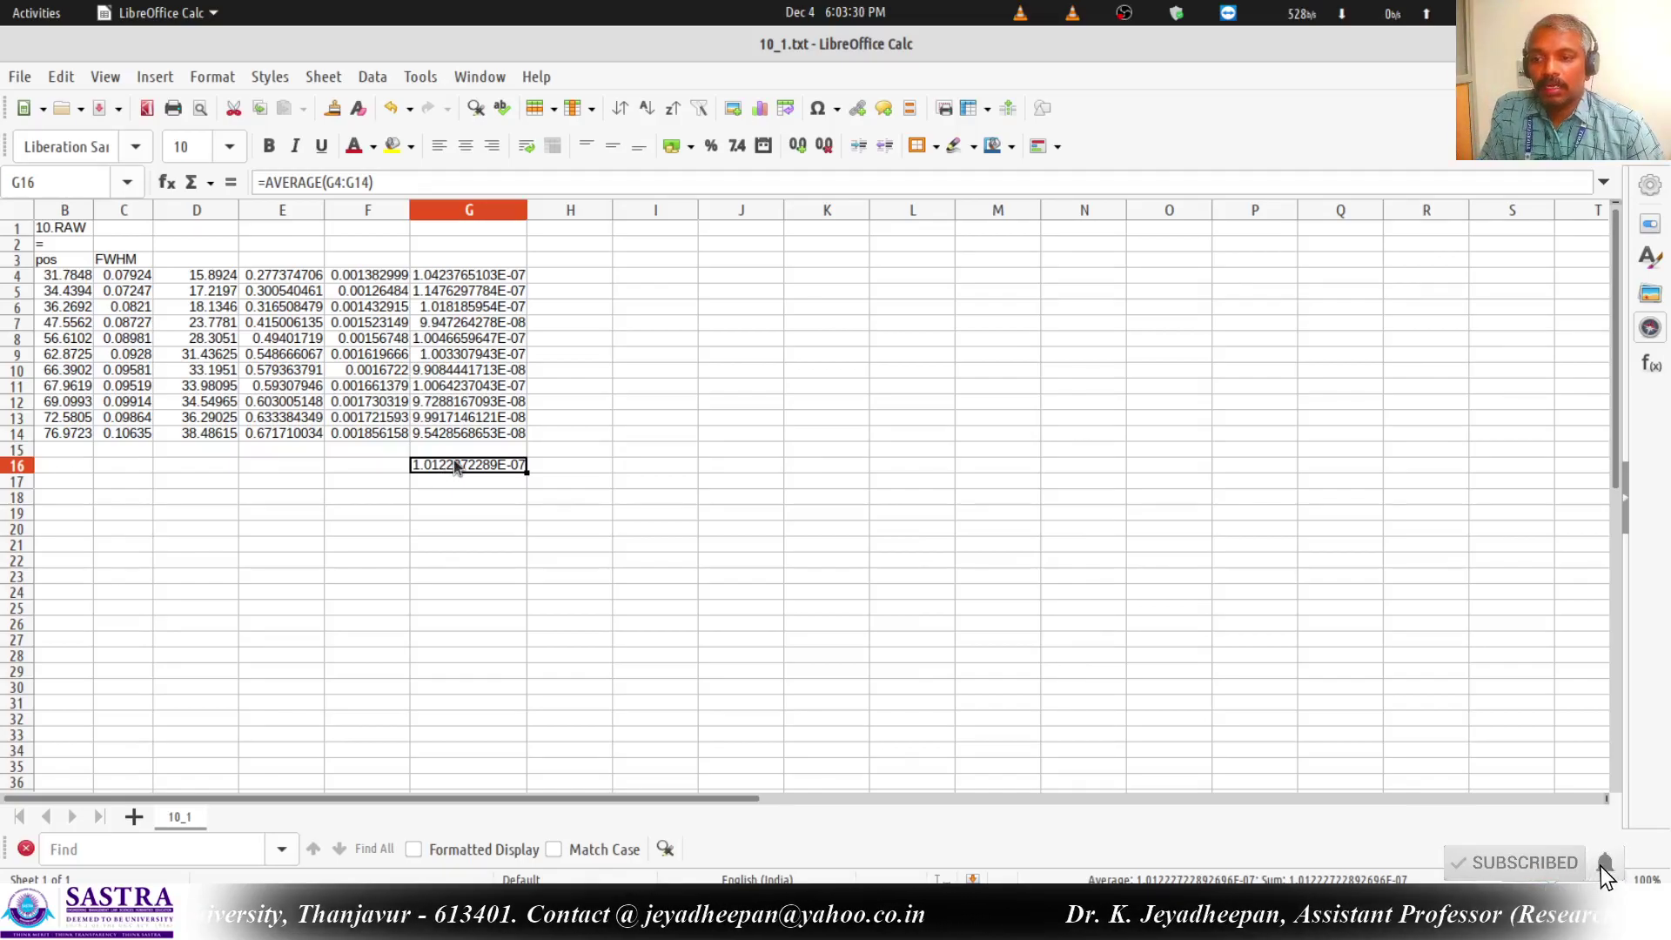
# Enter =F4/(COT(E4)) in H4 and fill the formula down through H14.
pyautogui.click(601, 275)
pyautogui.write('=')
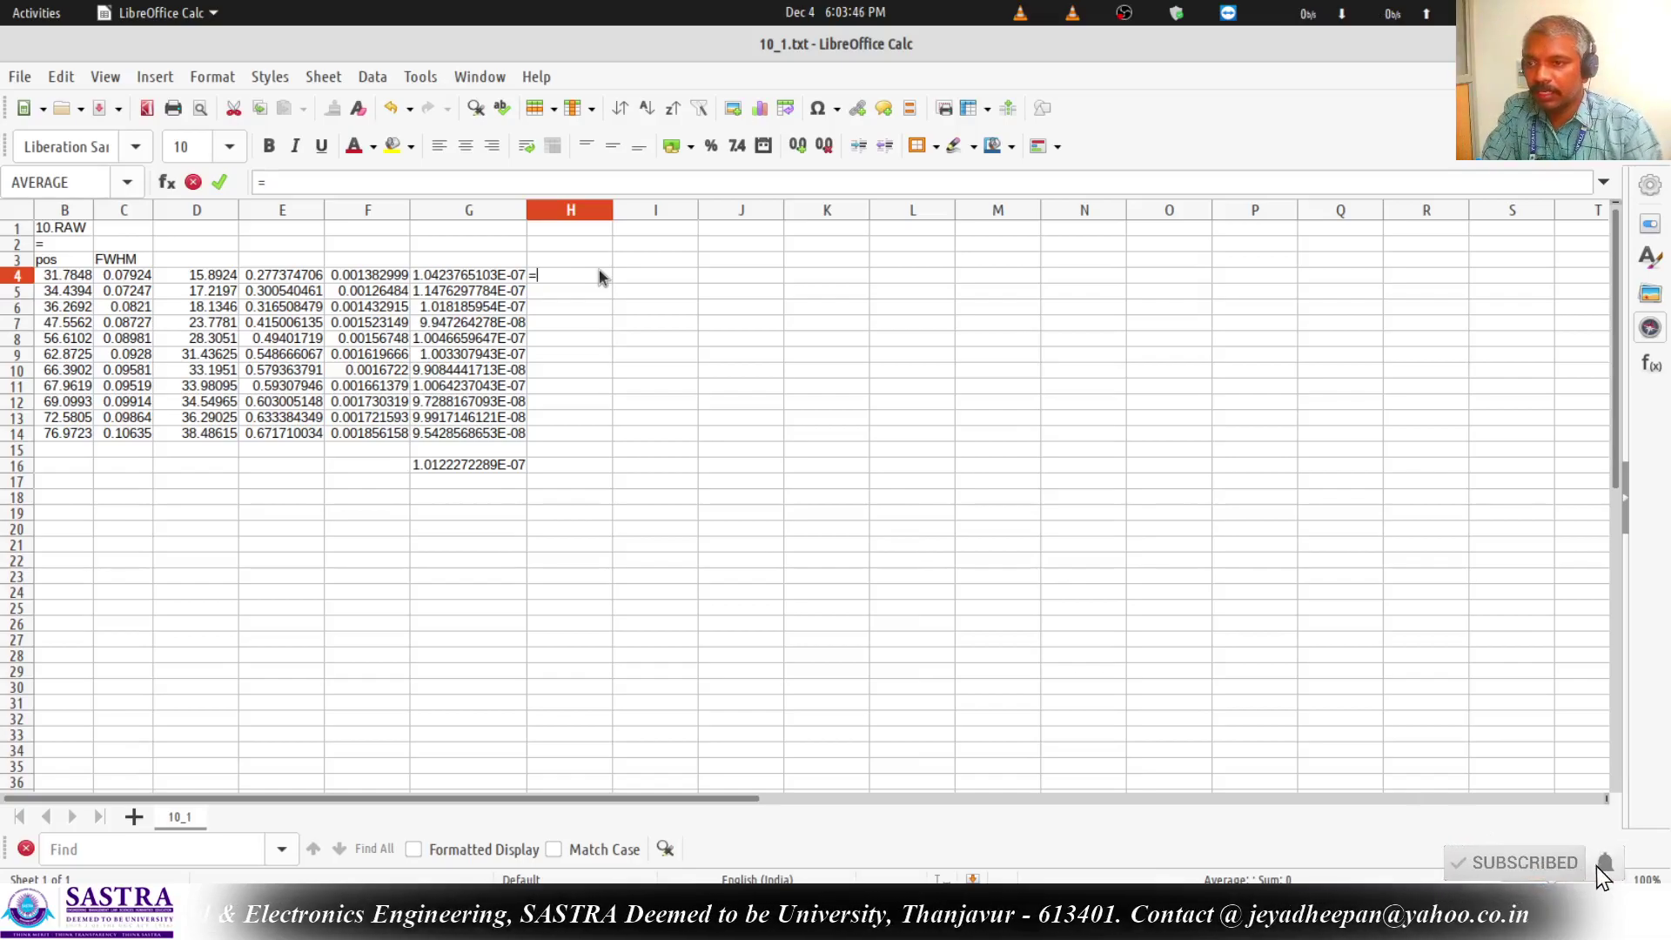
pyautogui.click(357, 281)
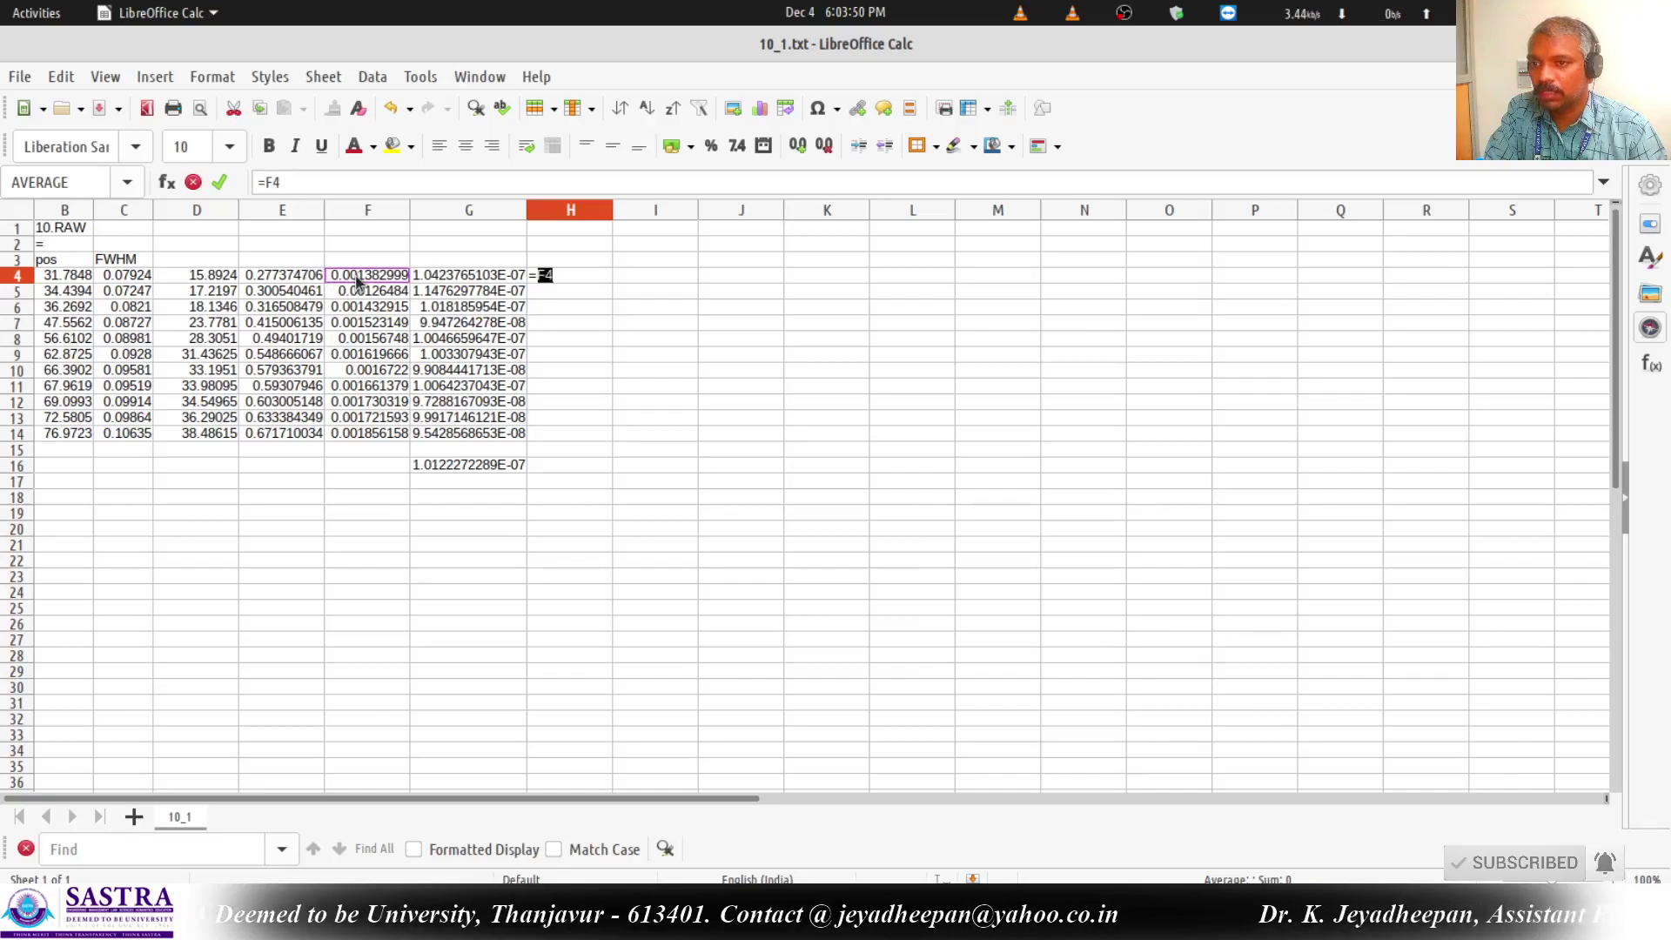
pyautogui.write('/')
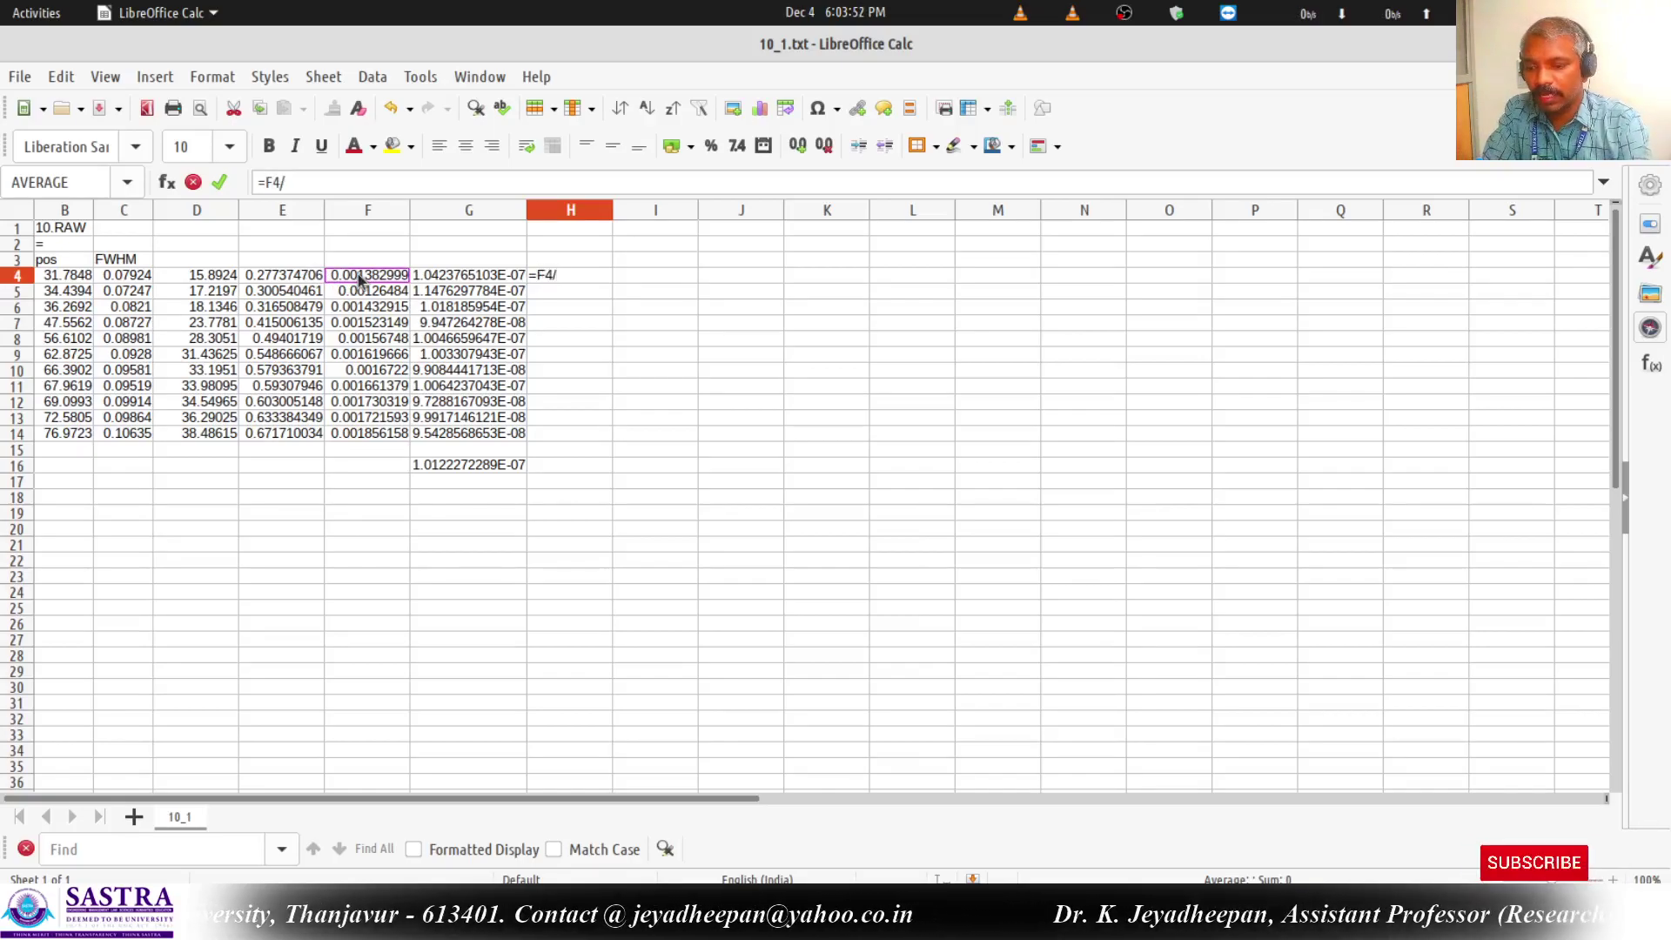
pyautogui.write('(cot')
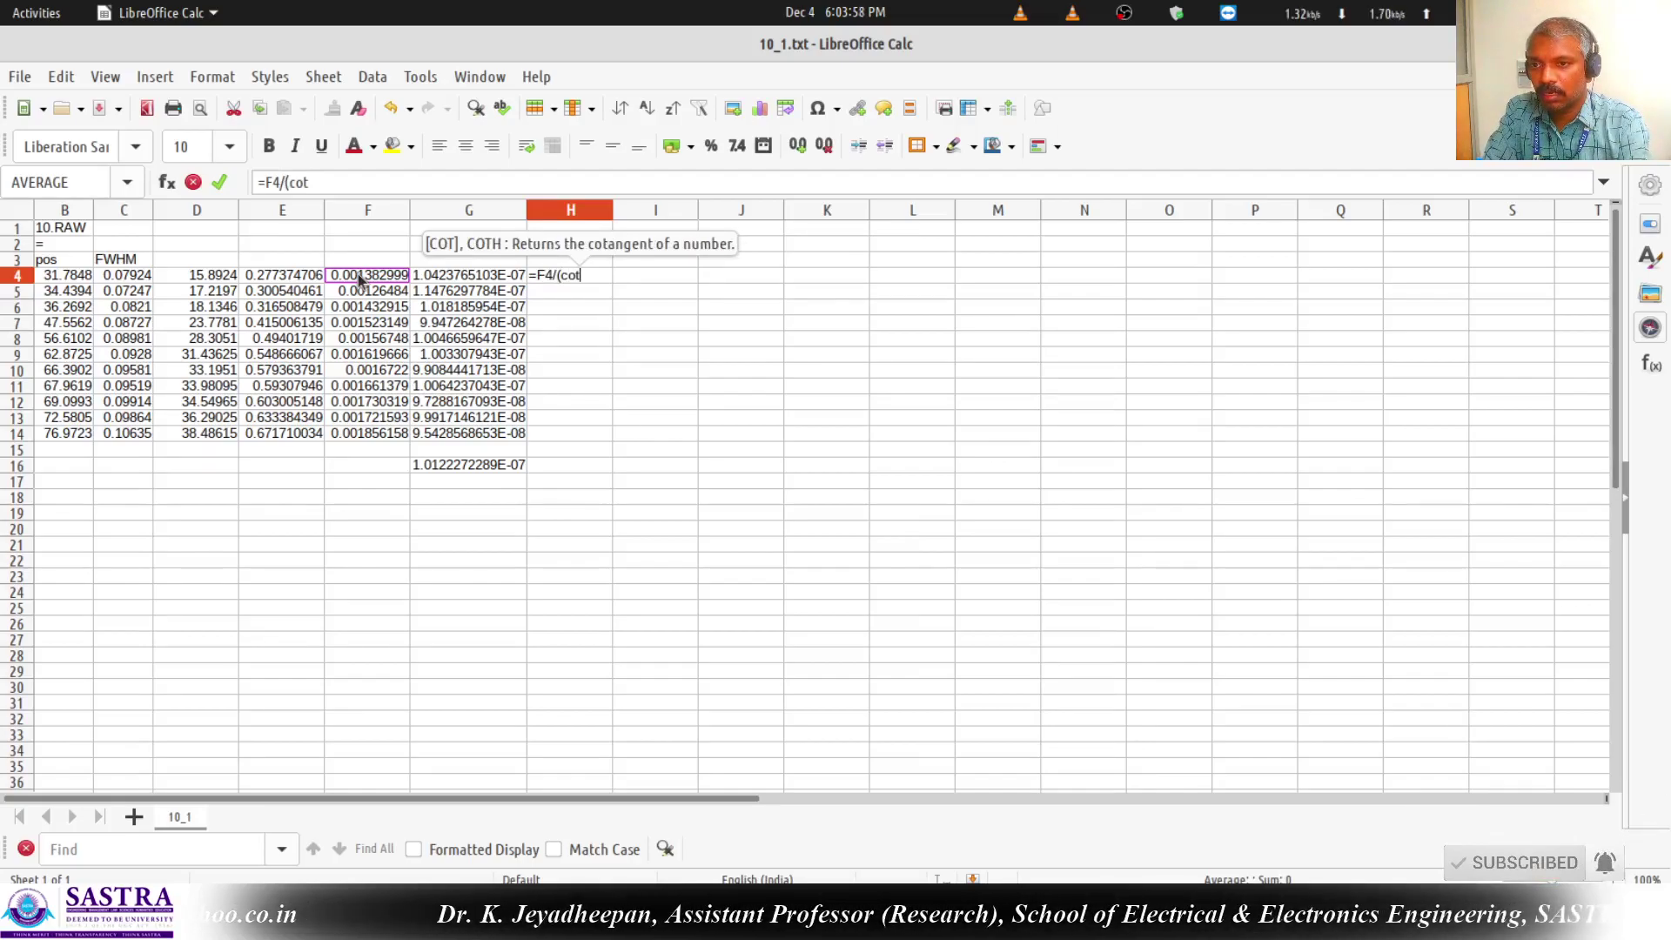
pyautogui.write('(')
pyautogui.click(302, 277)
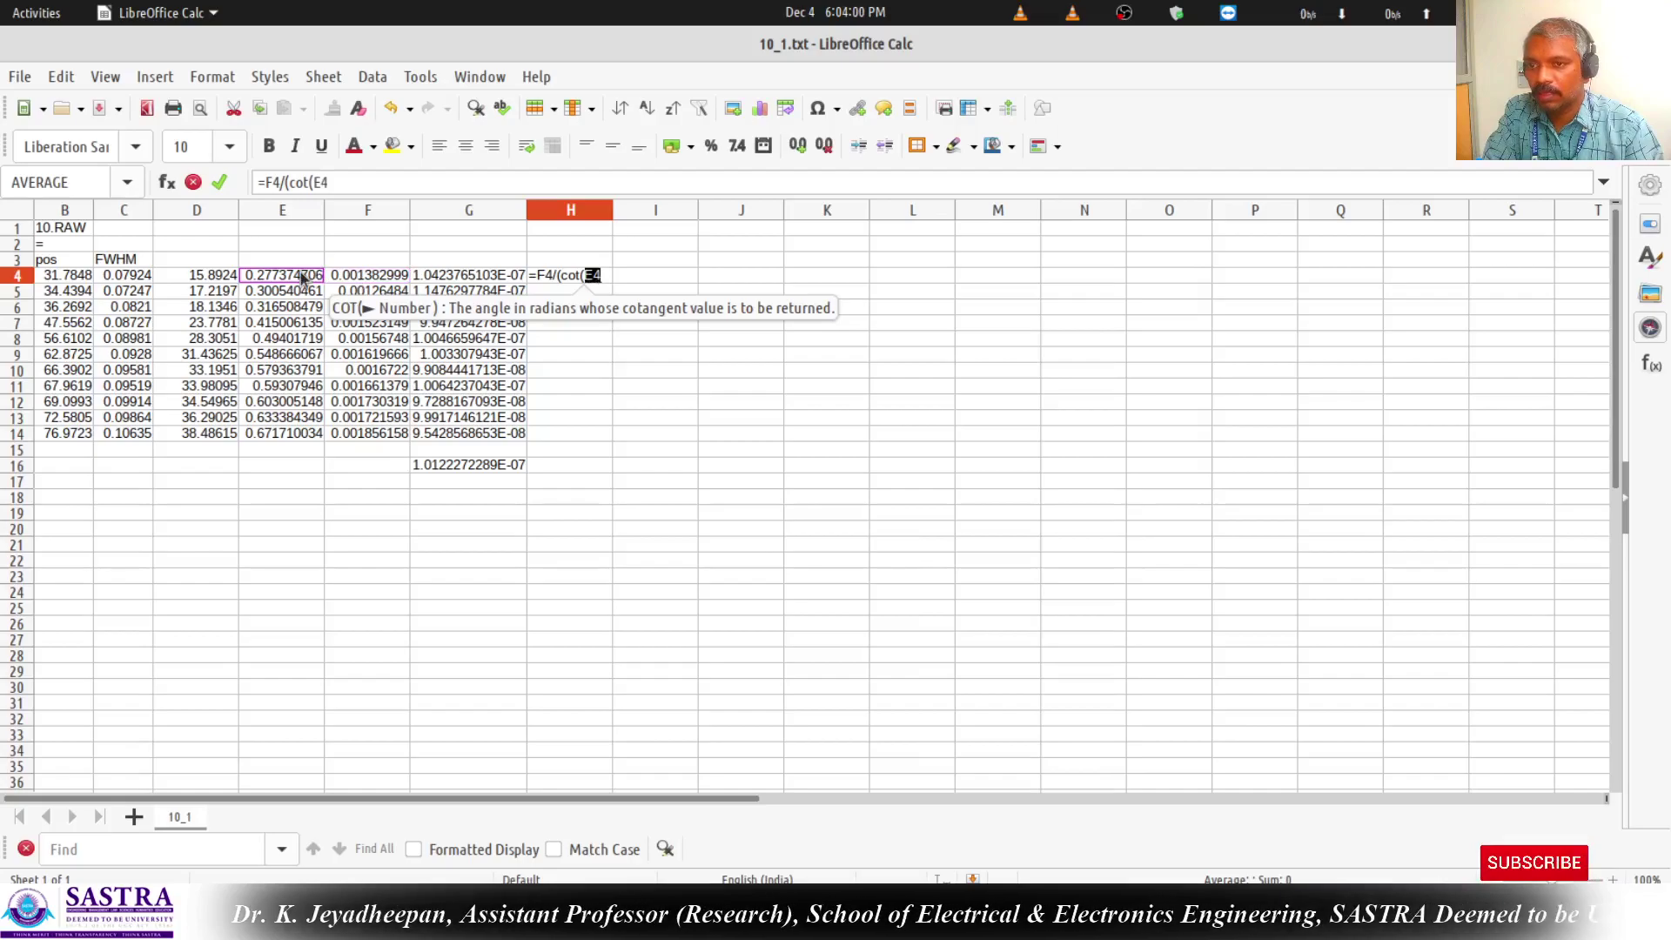
pyautogui.write(')')
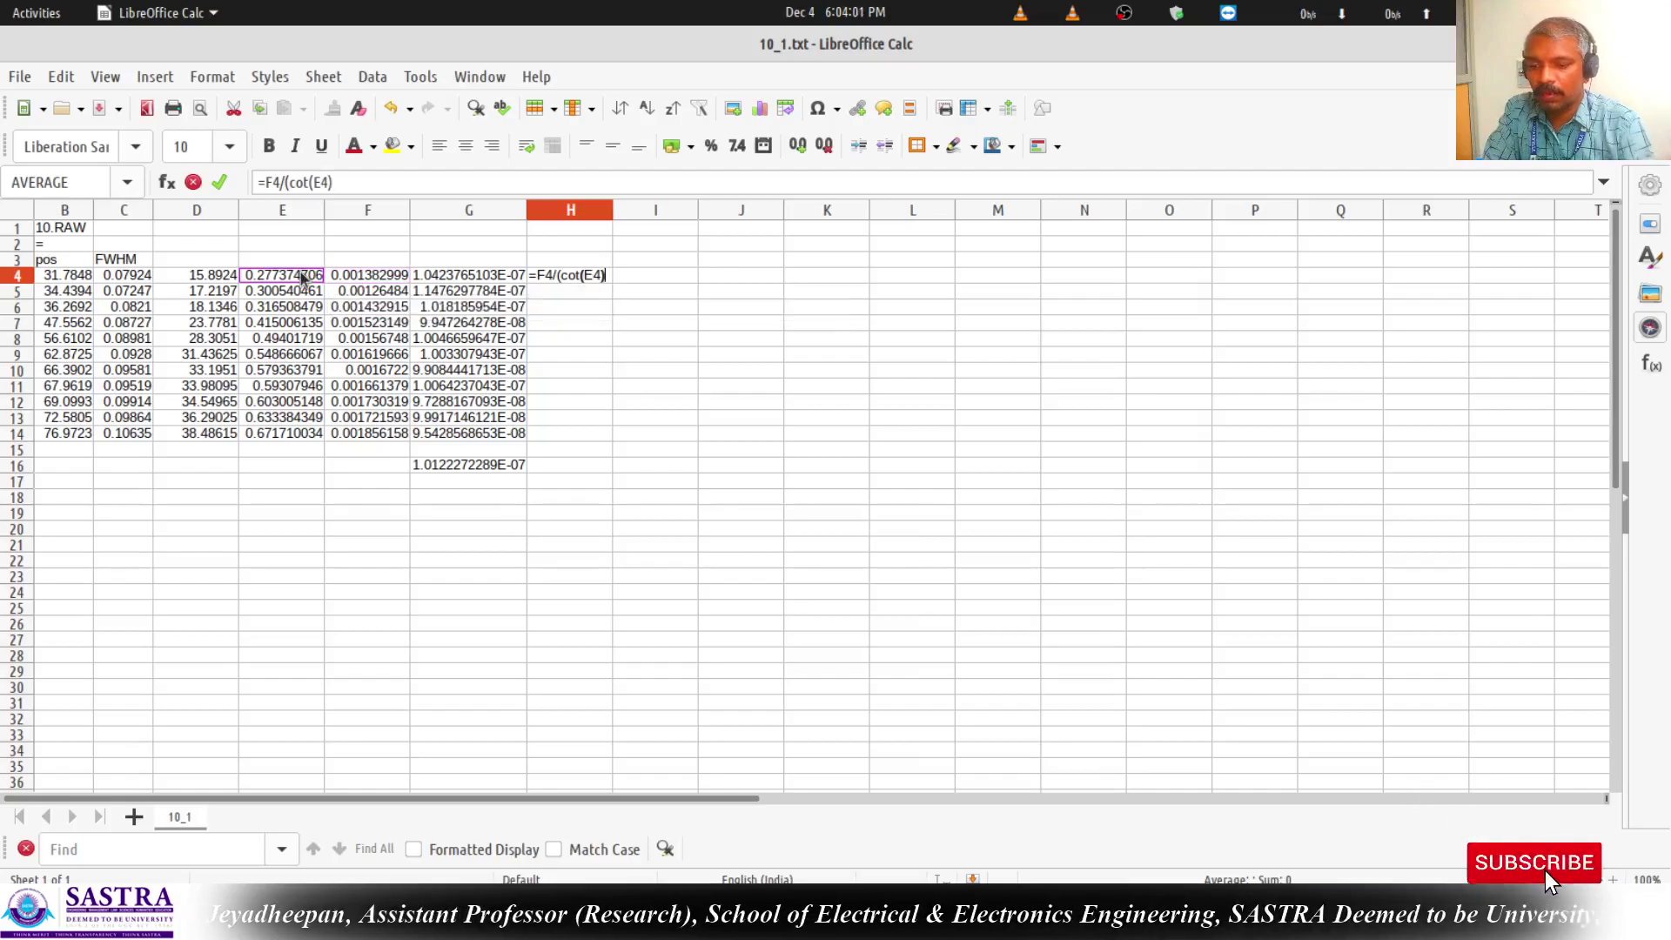
pyautogui.press('Return')
pyautogui.click(599, 273)
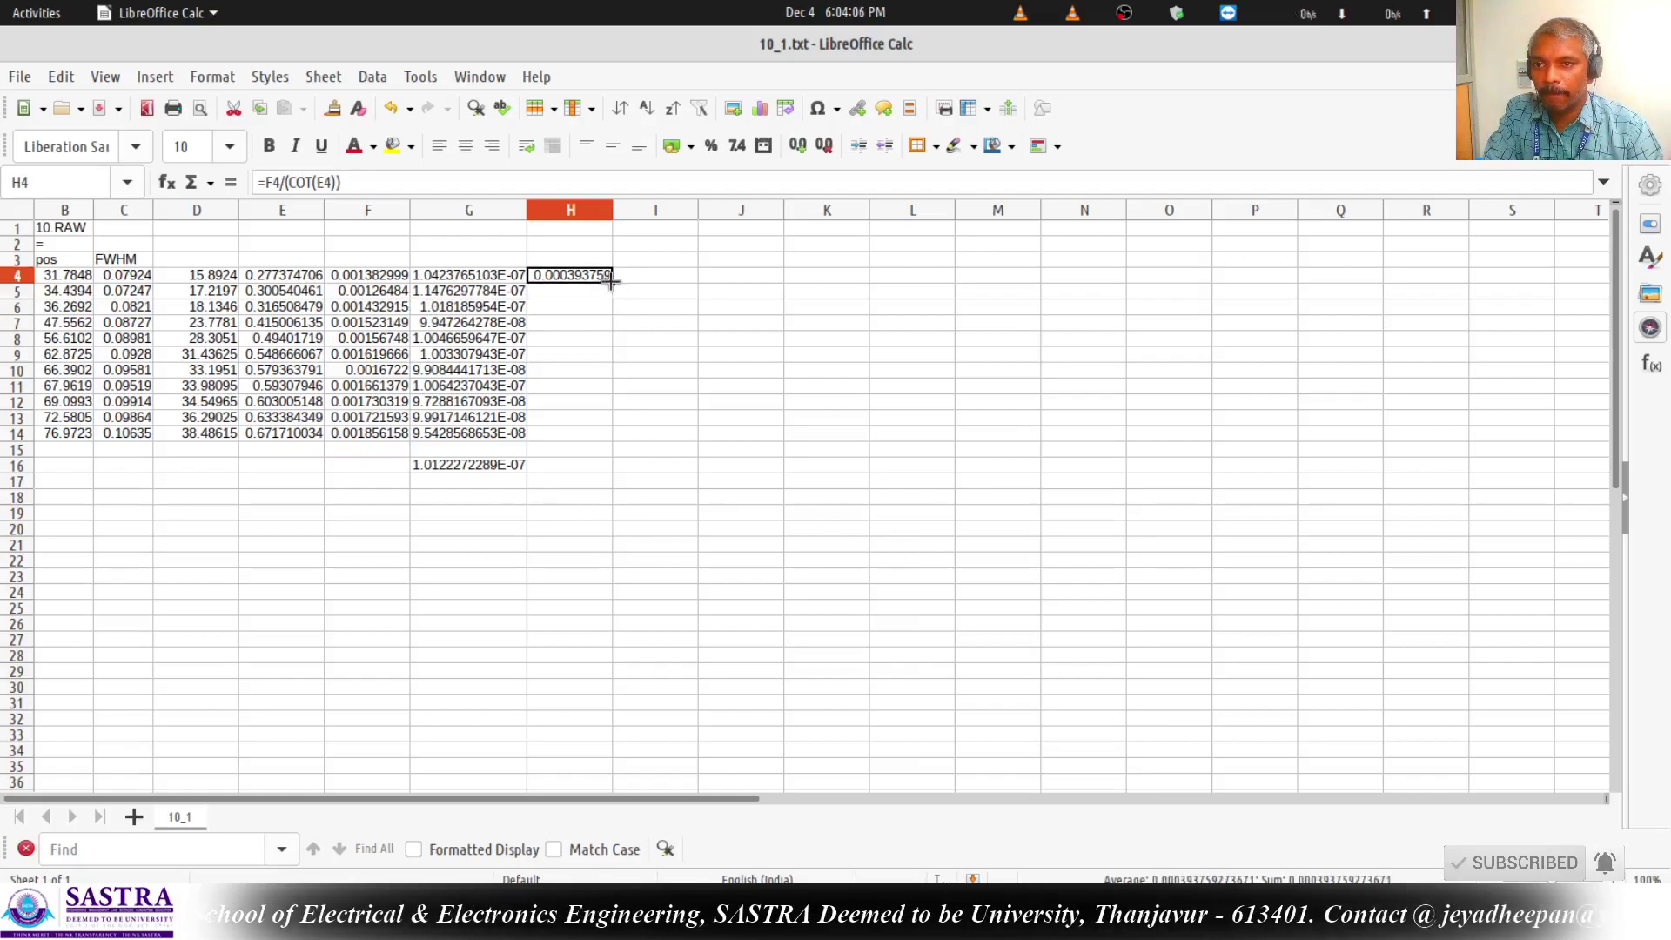
pyautogui.doubleClick(610, 281)
# Calculate the average of H4:H14 in cell H16 with the AVERAGE function.
pyautogui.click(589, 467)
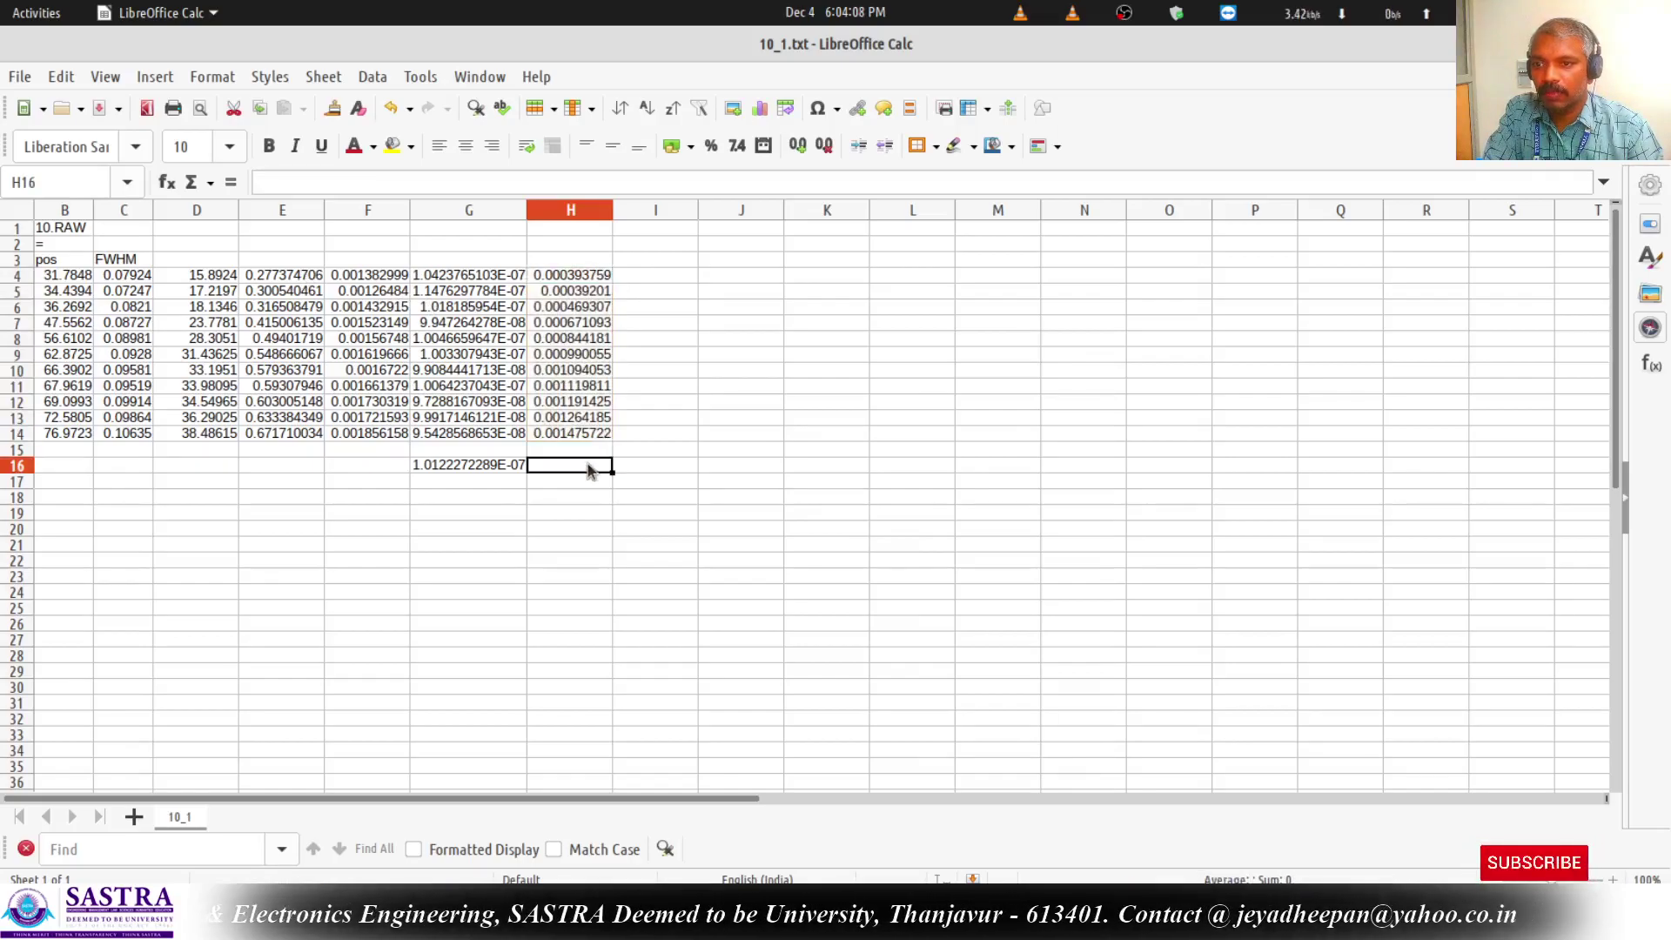
pyautogui.write('=')
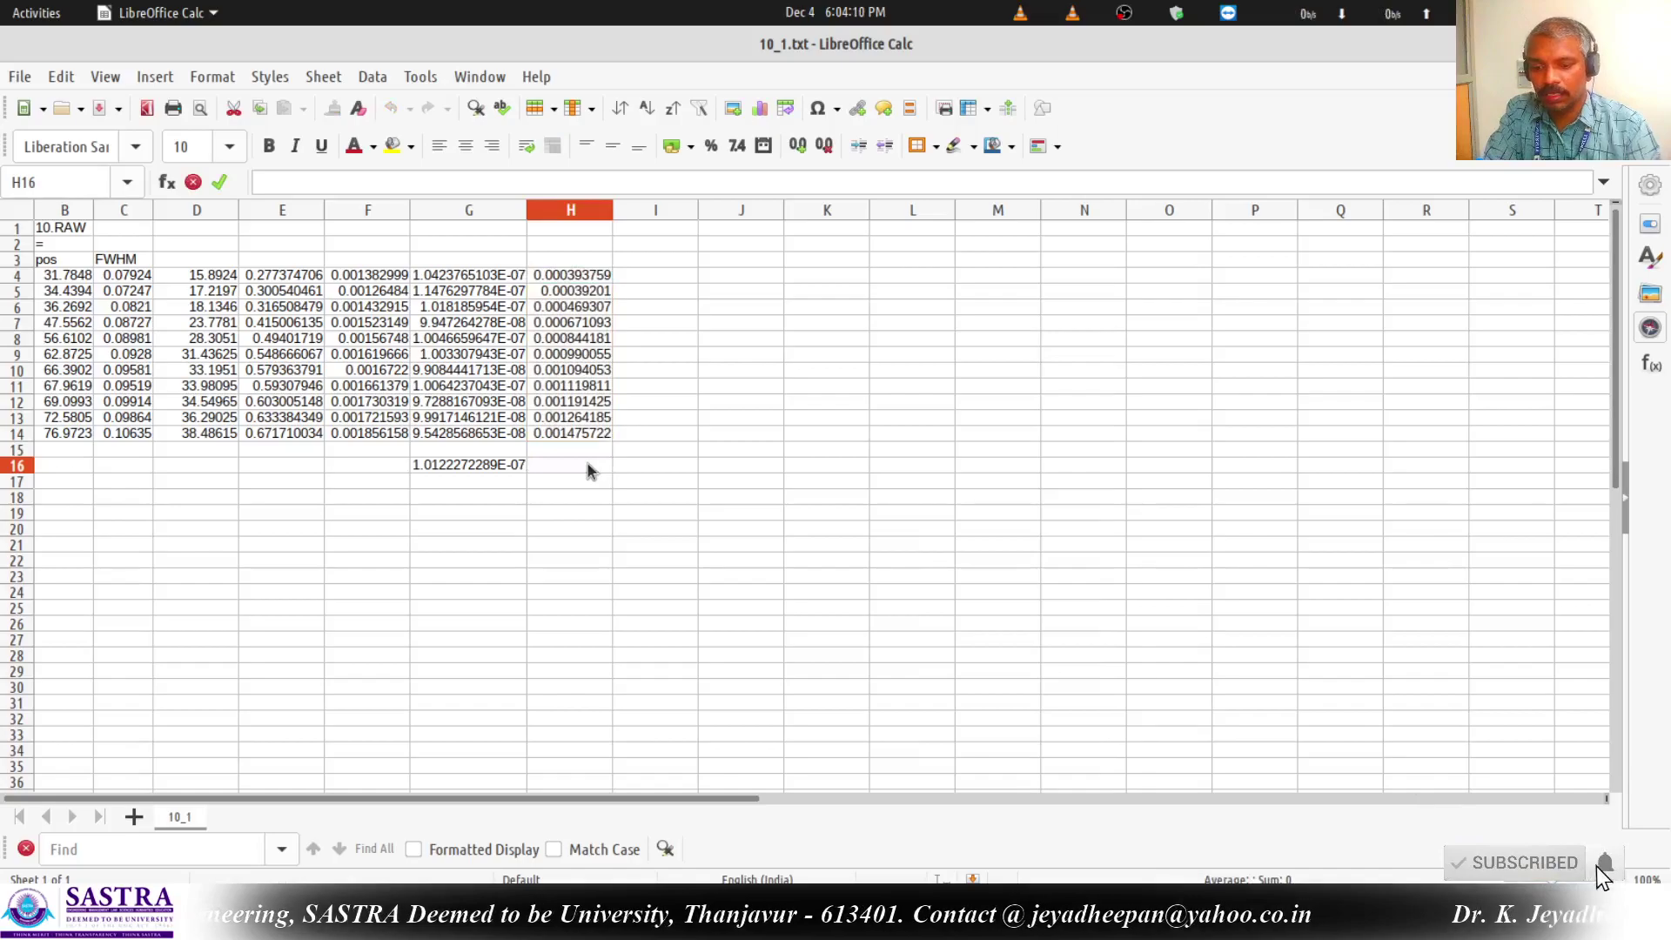
pyautogui.write('aver')
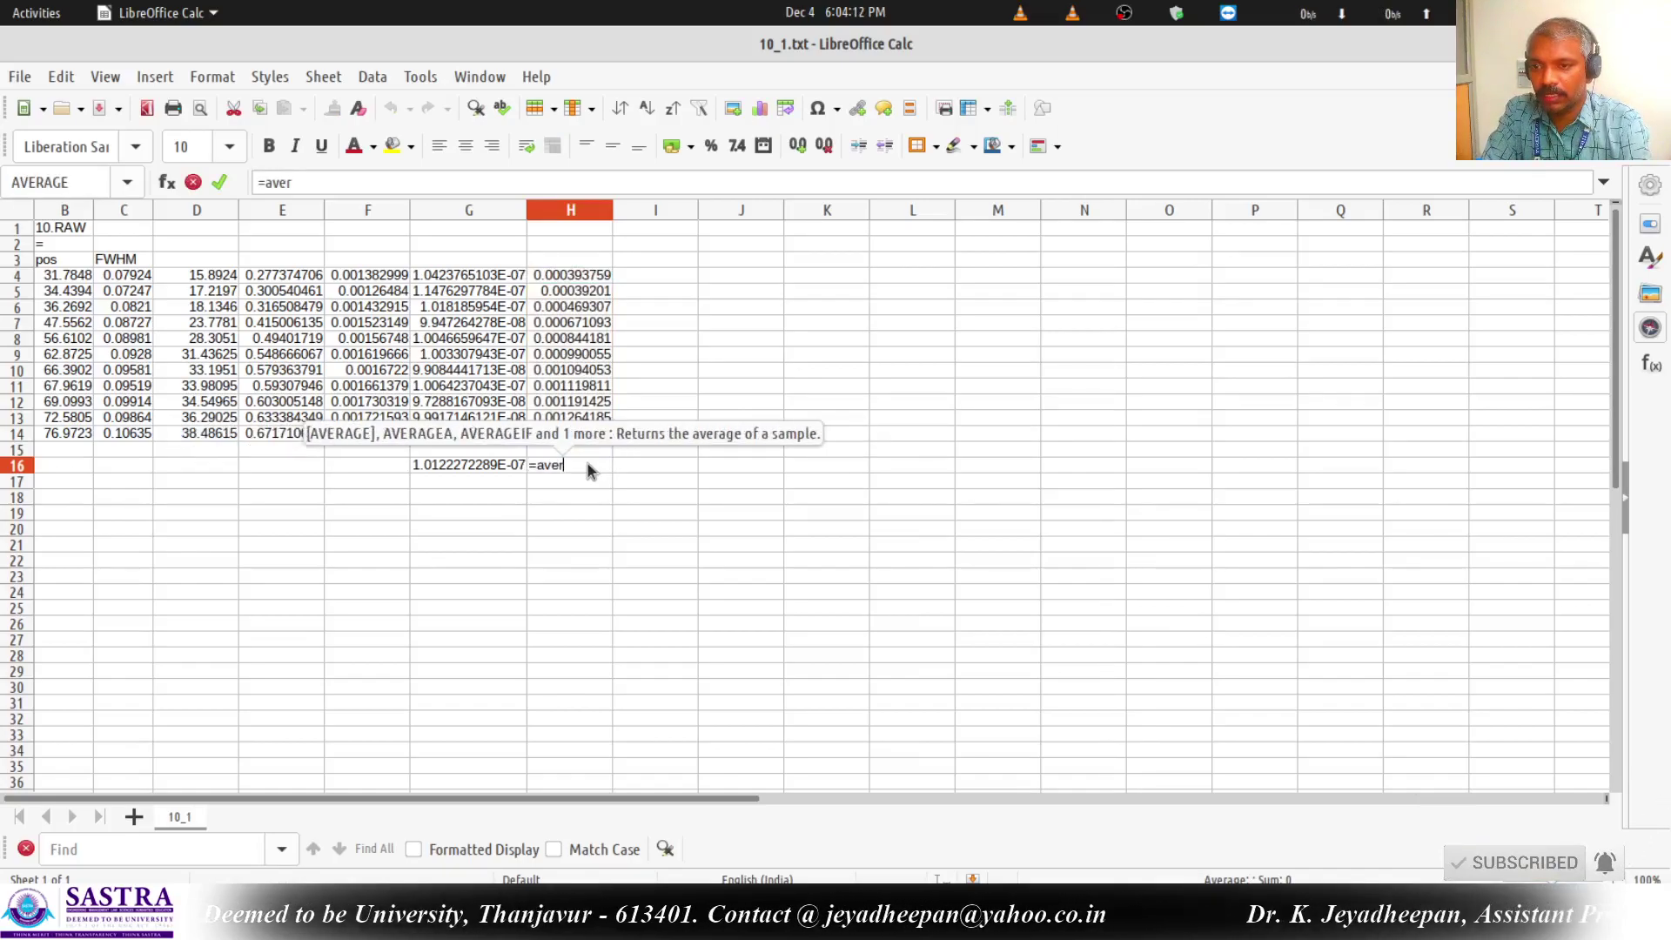
pyautogui.write('age(')
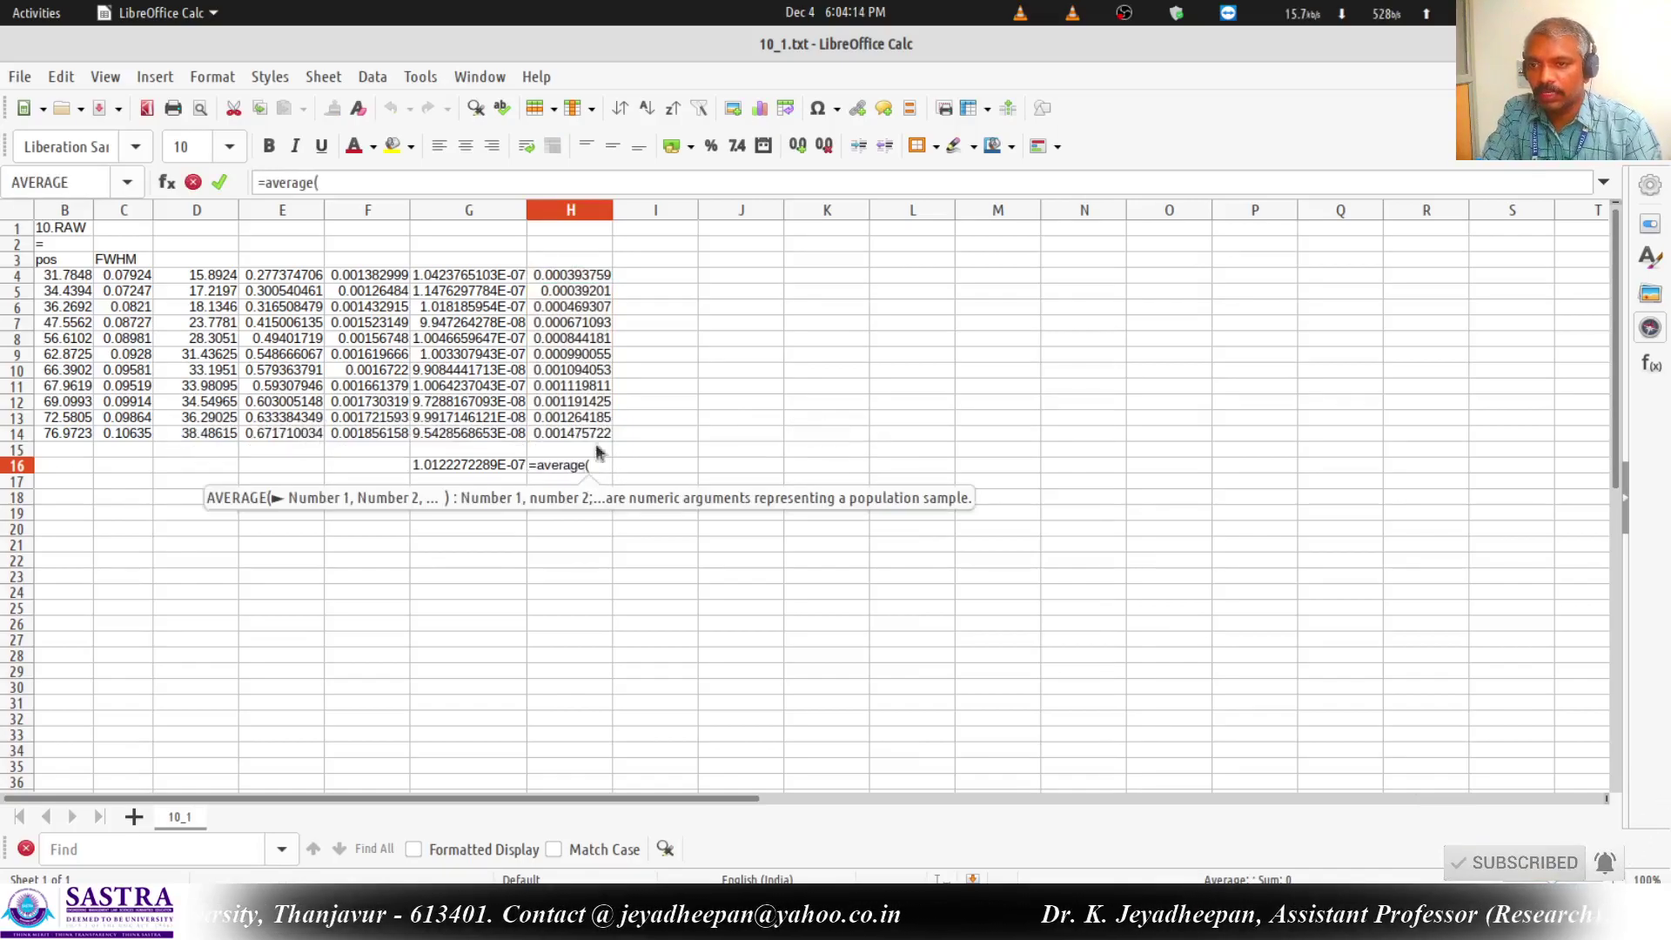
pyautogui.click(599, 277)
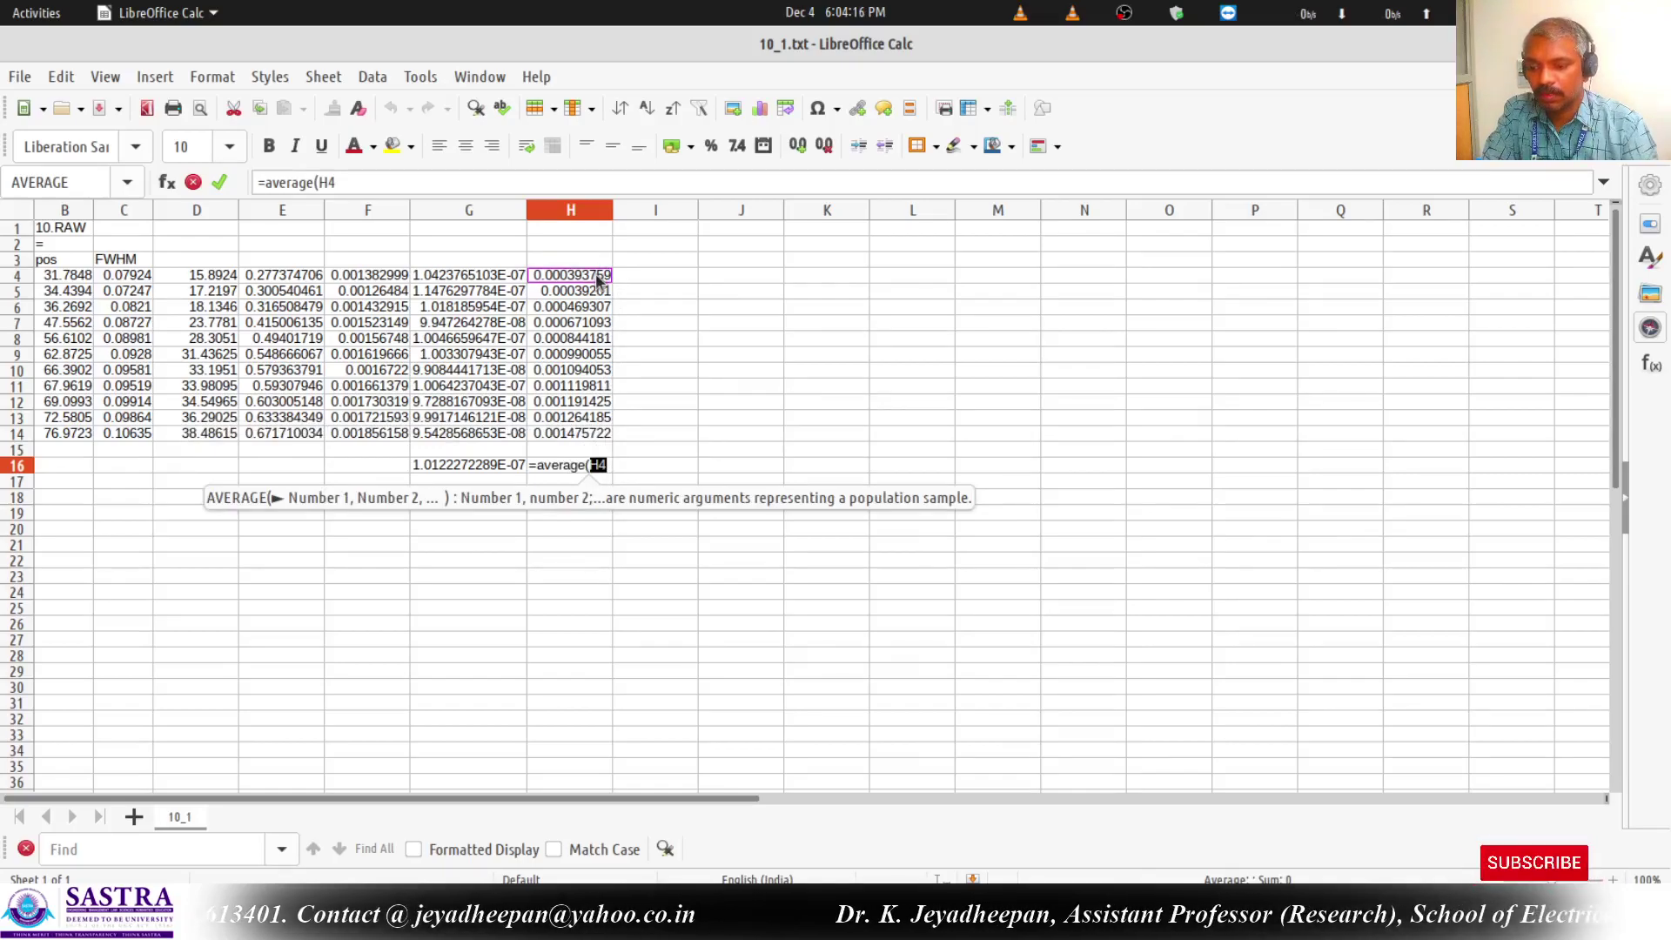
pyautogui.write(':')
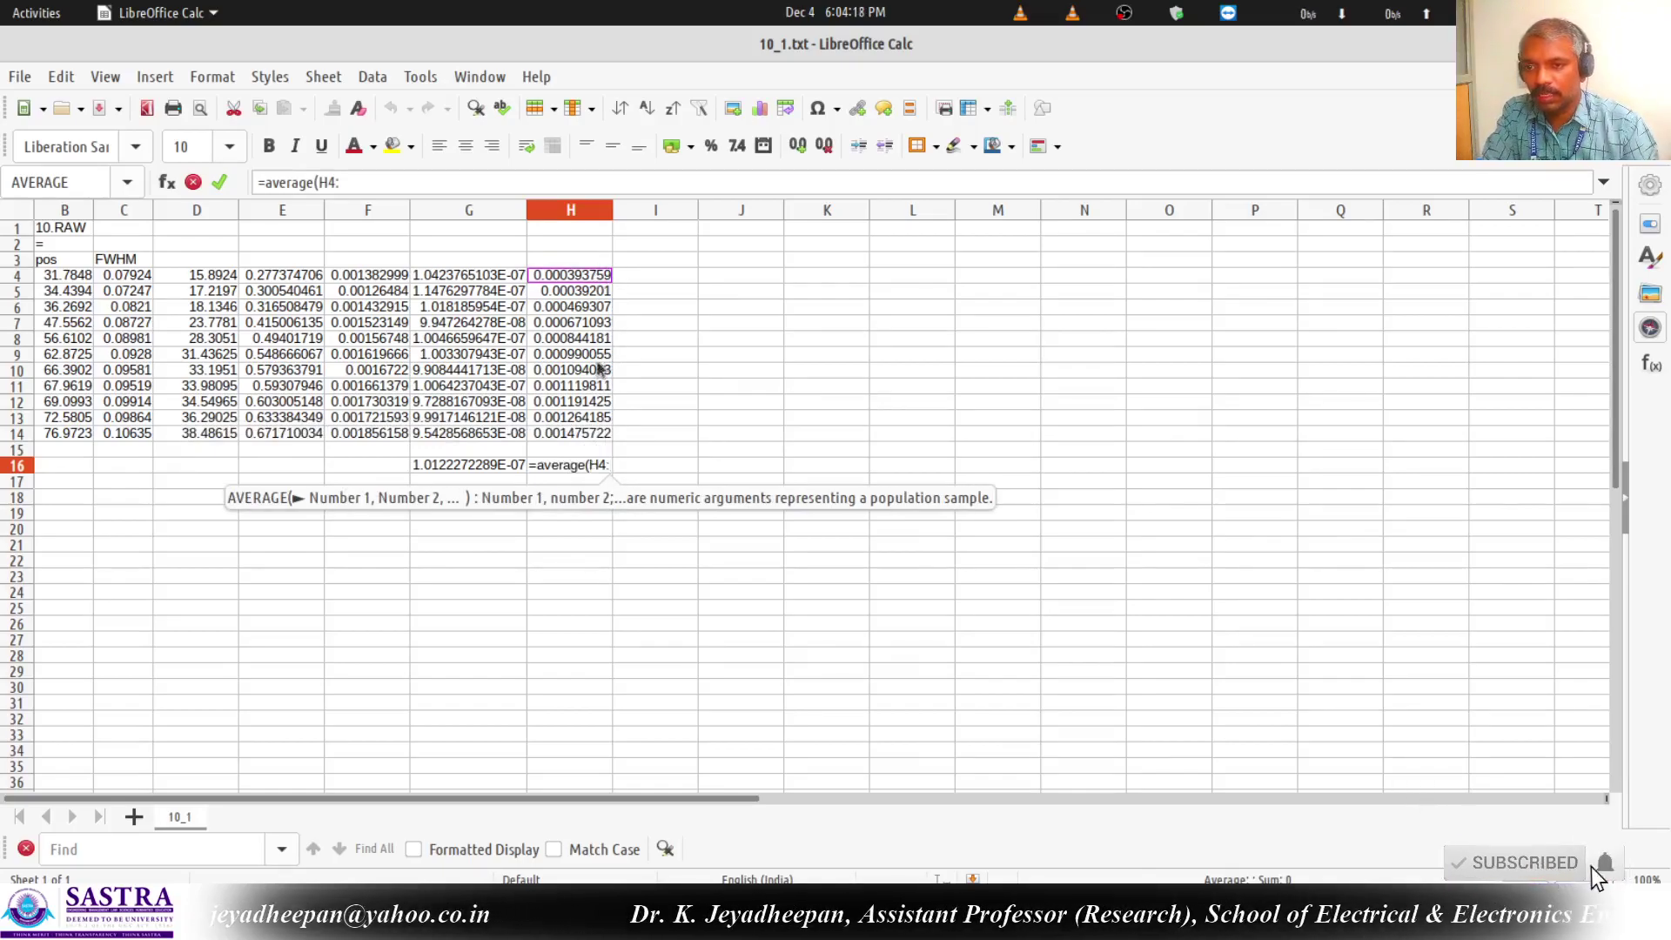
pyautogui.click(578, 435)
pyautogui.write(')')
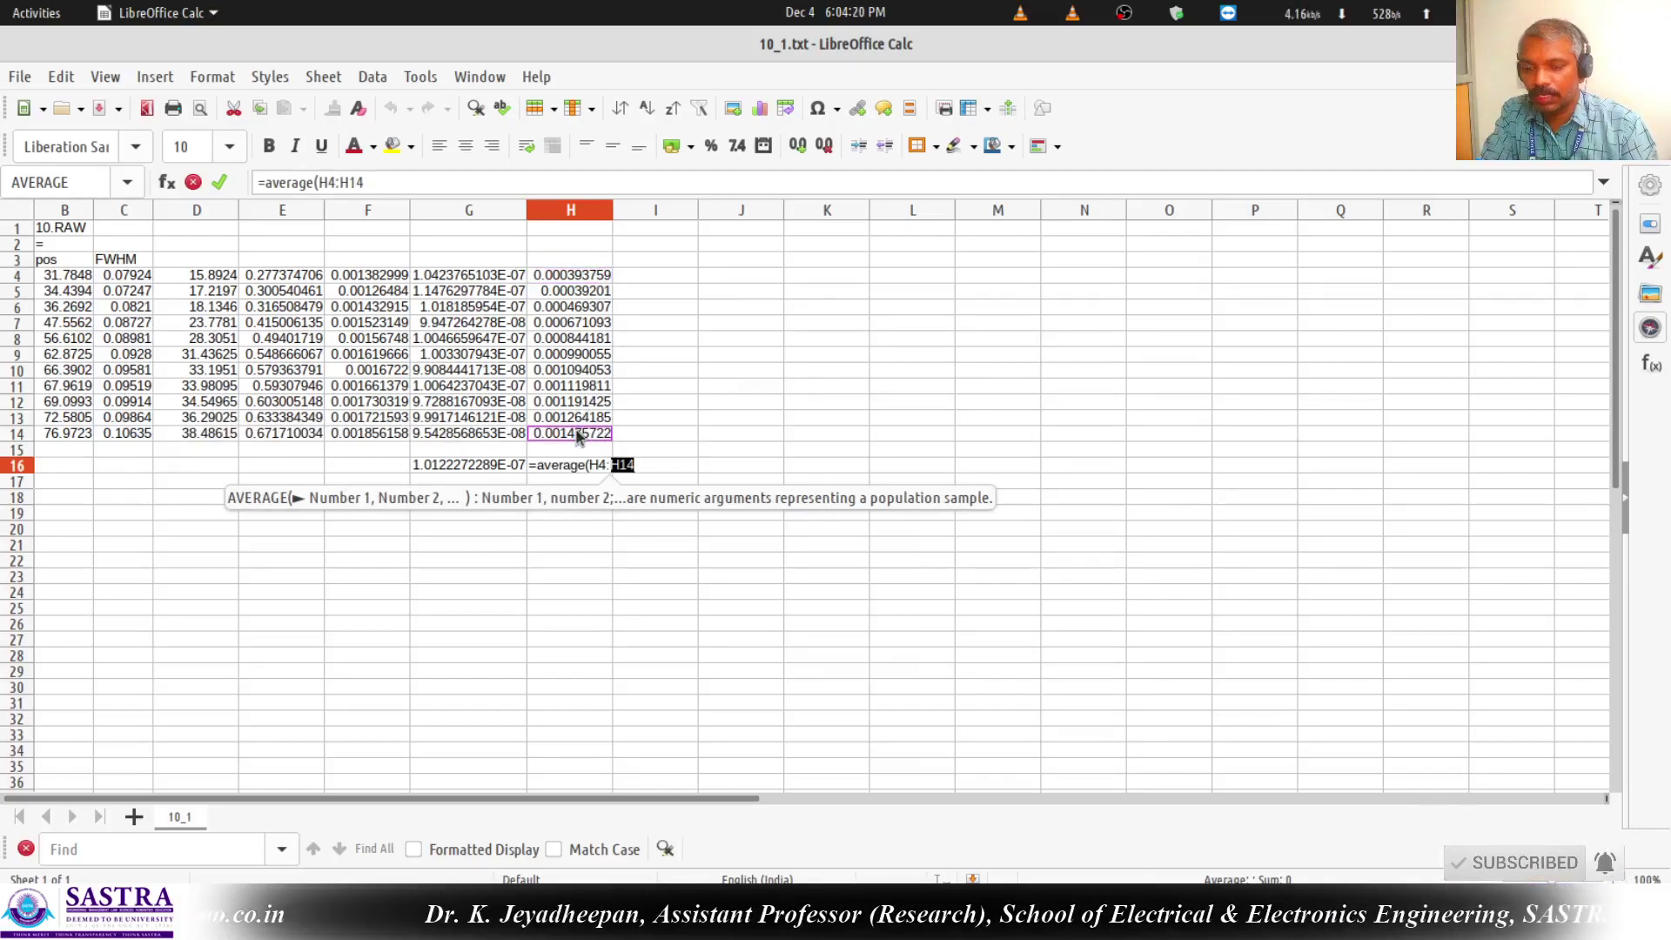
pyautogui.press('Return')
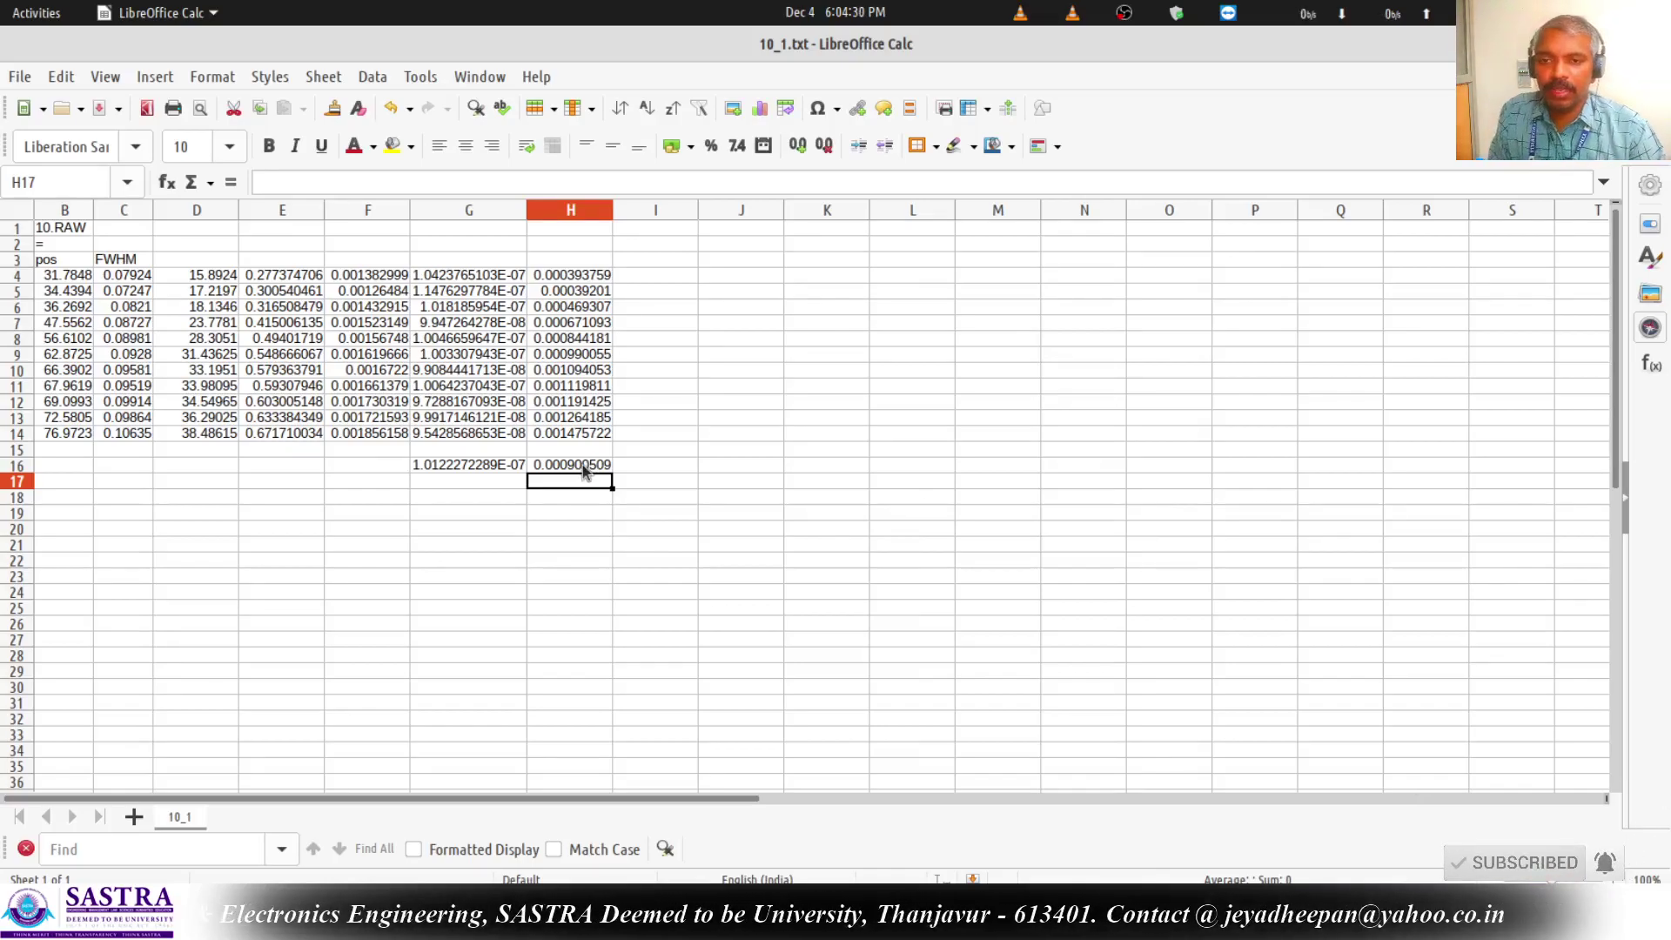
pyautogui.click(470, 465)
pyautogui.click(577, 467)
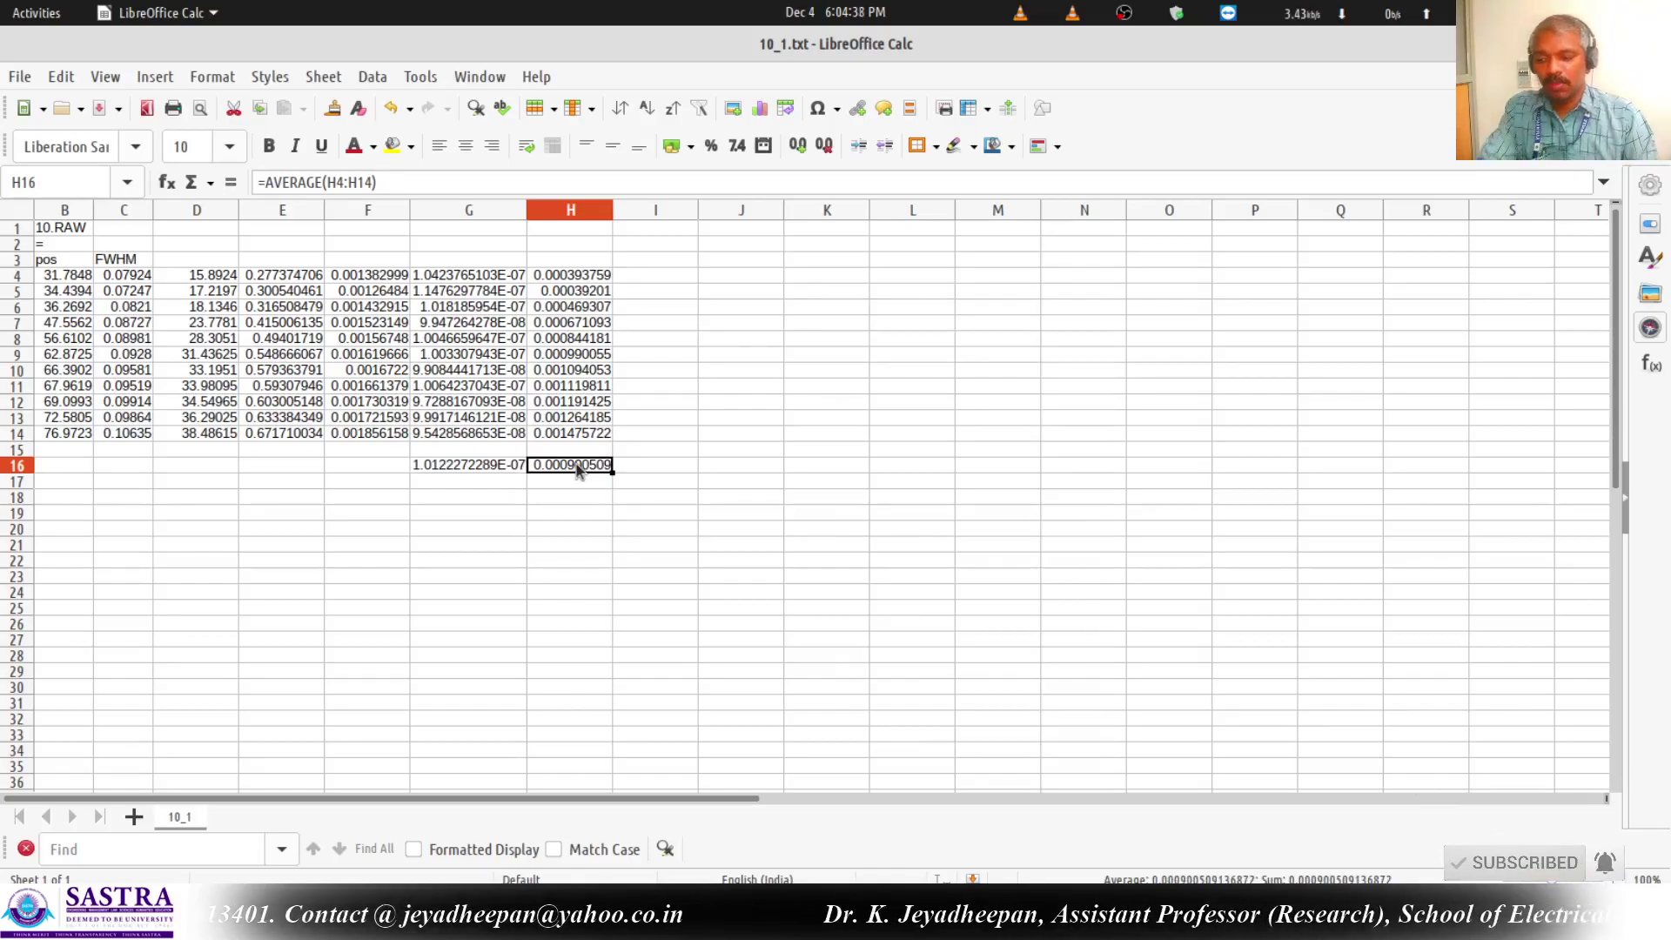
# Switch to GSAS-II to review the Peak List and Index Peak List, and return to the G16 and H16 averages in LibreOffice Calc.
pyautogui.hotkey('alt', 'Tab')
pyautogui.hotkey('alt', 'Tab')
pyautogui.hotkey('alt', 'Tab')
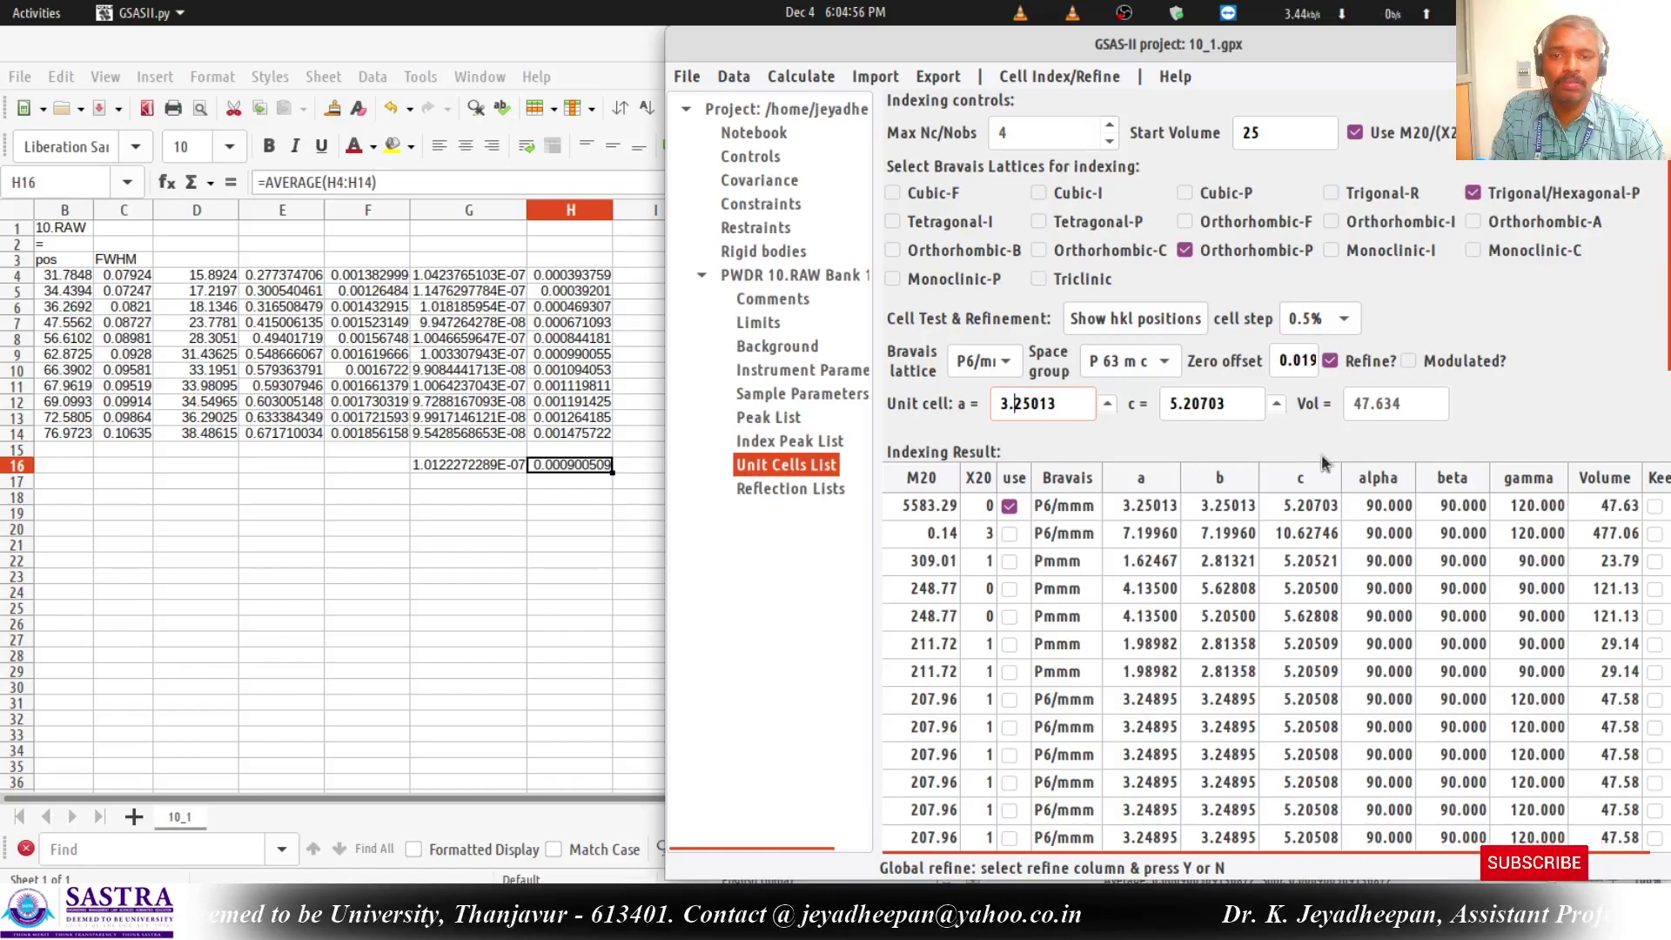
pyautogui.click(792, 421)
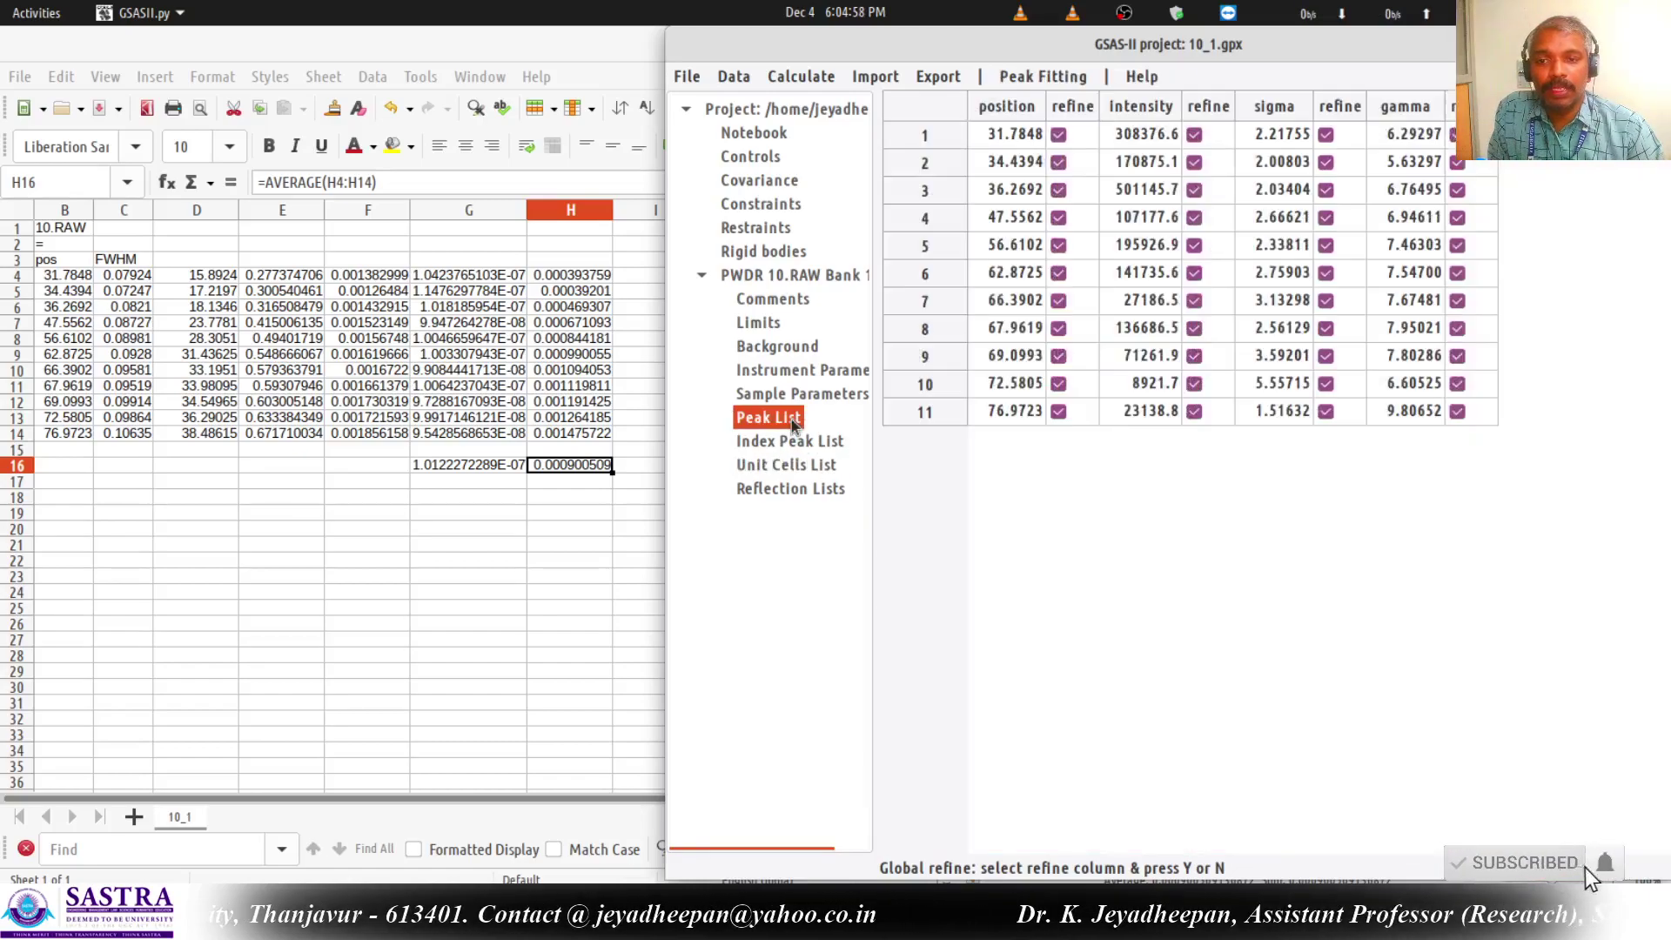
pyautogui.click(791, 441)
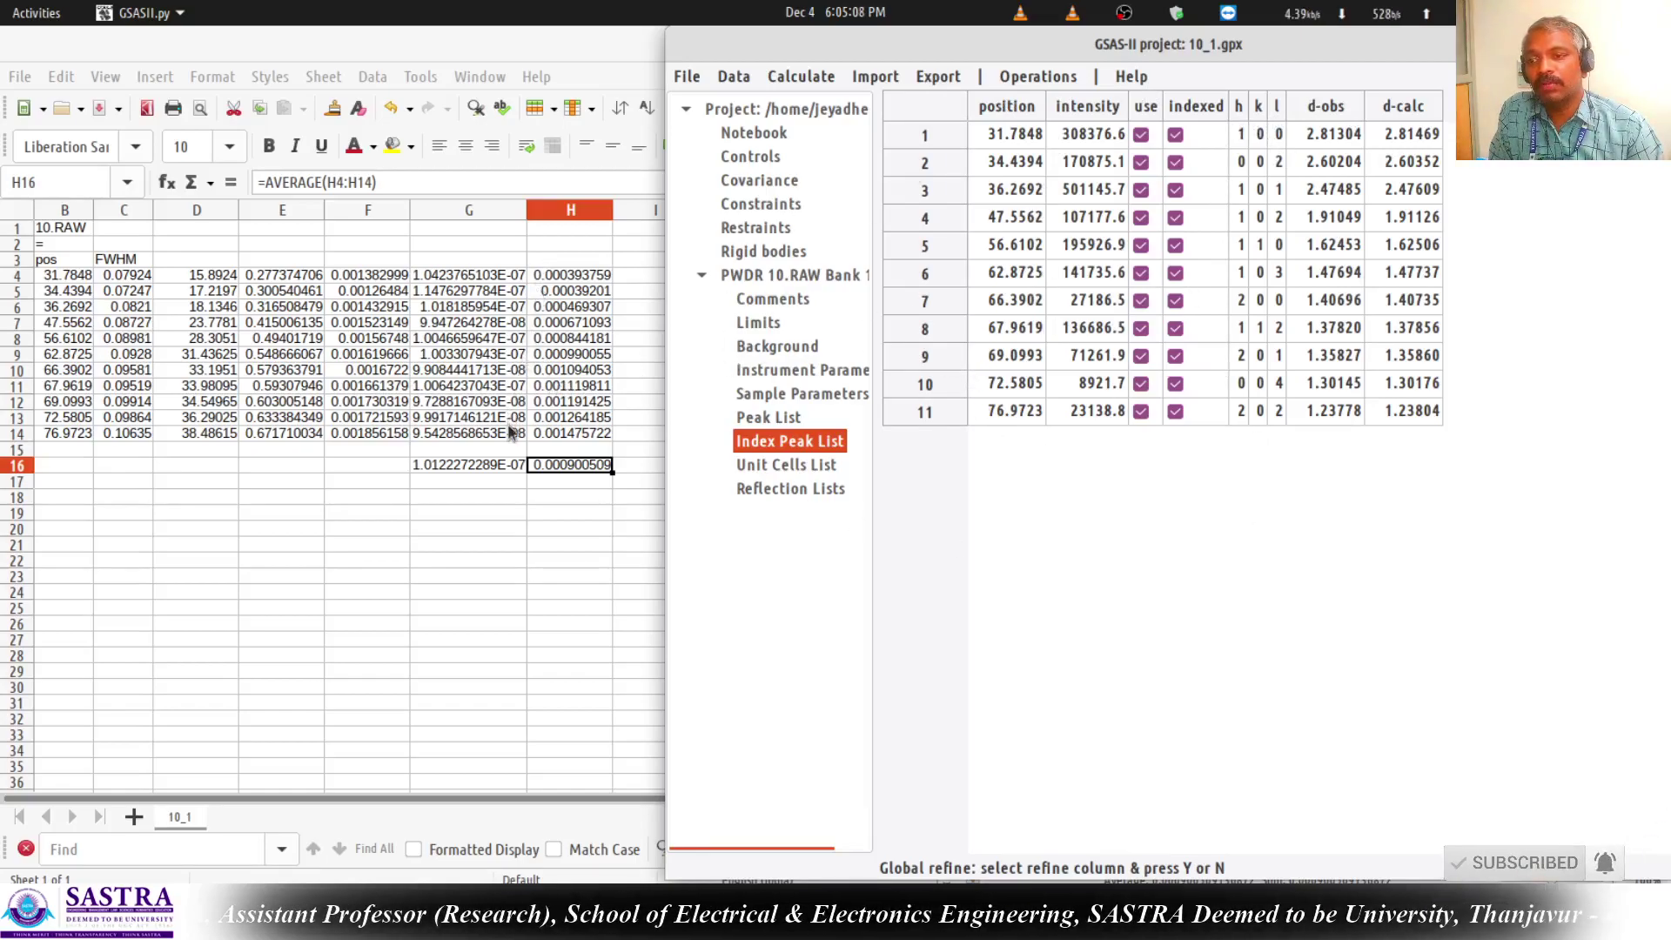
pyautogui.click(513, 464)
pyautogui.click(543, 466)
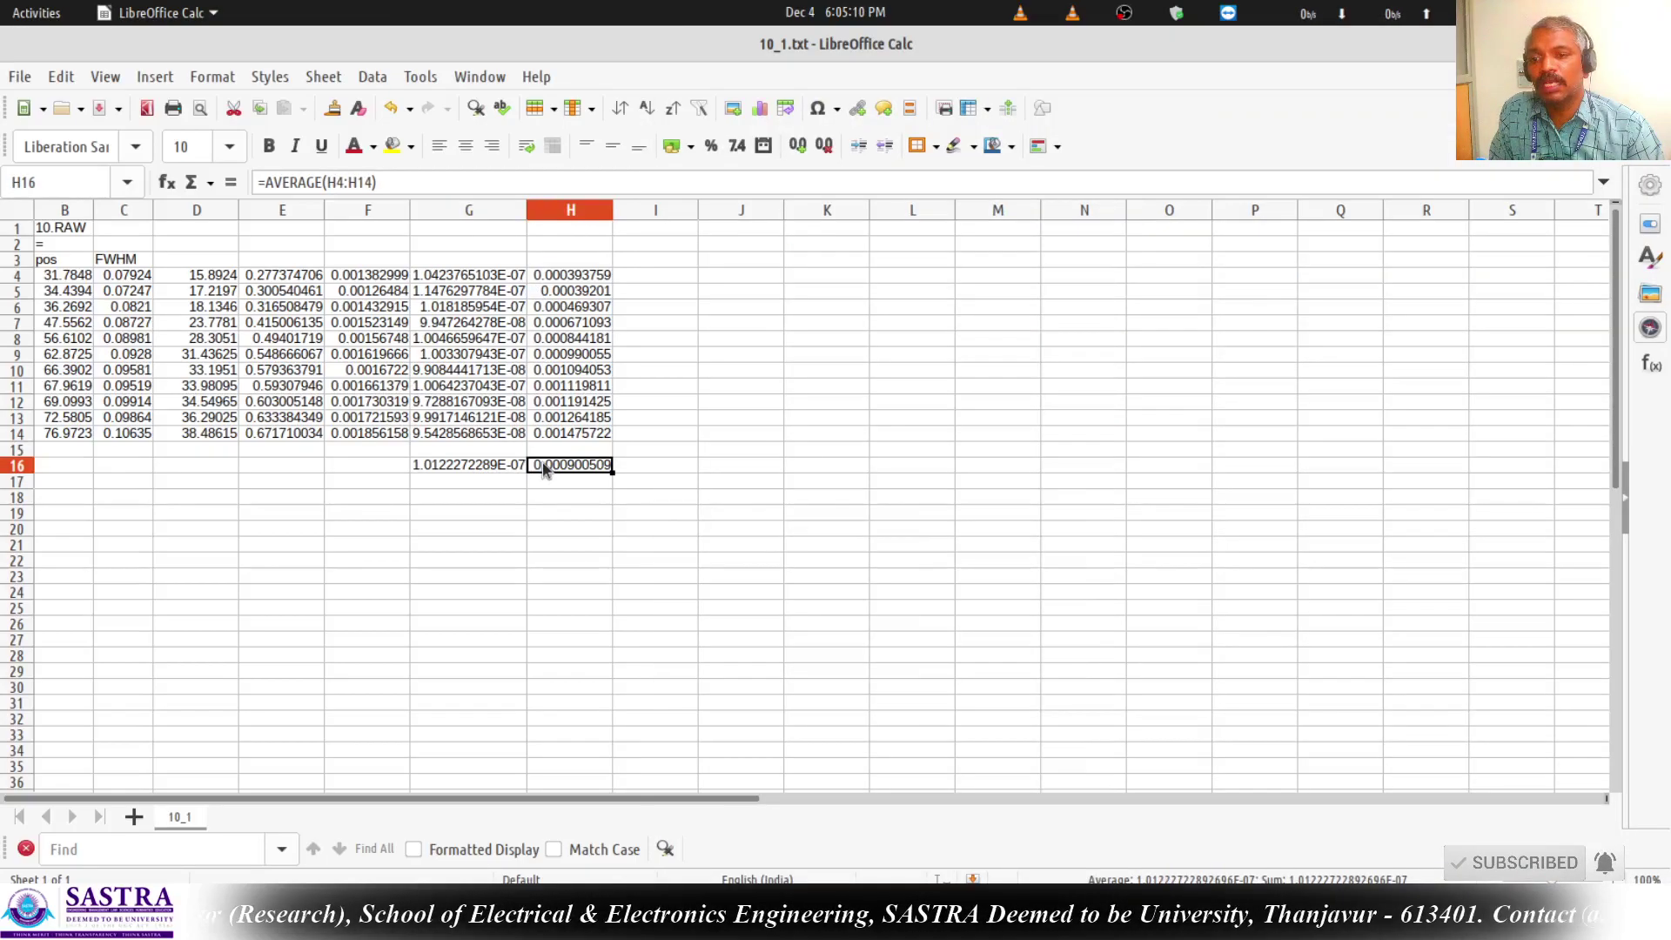